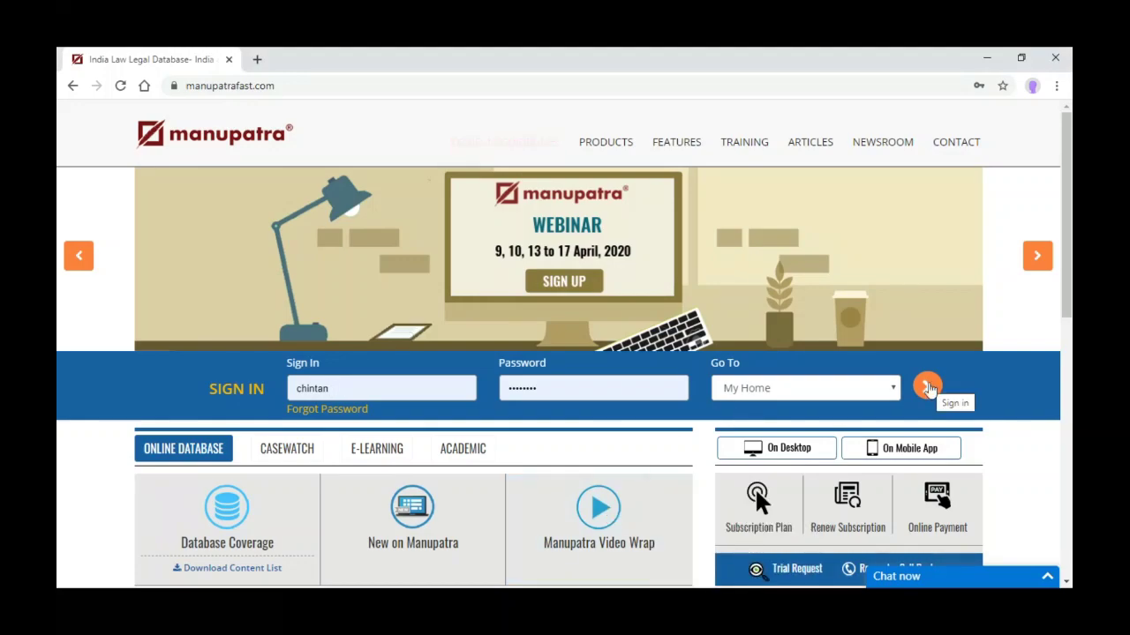
Sign in to My Home and check the year ranges under Supreme Court Judgment and Supreme Court Order in the contents tree
{"action": "left_click", "coordinate": [927, 388]}
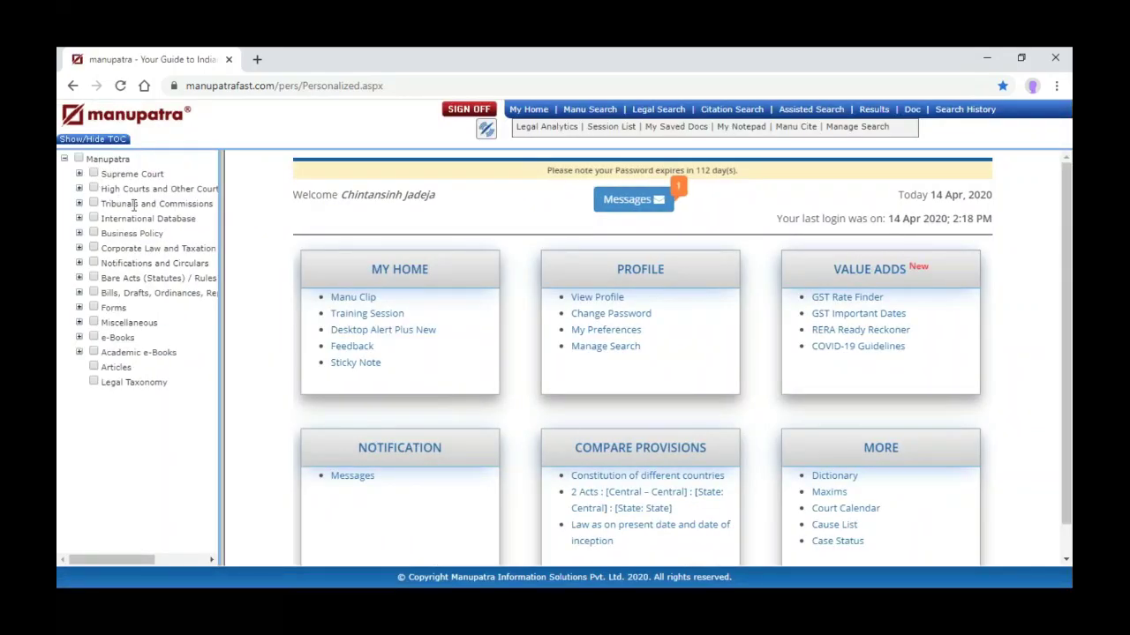
{"action": "left_click", "coordinate": [79, 174]}
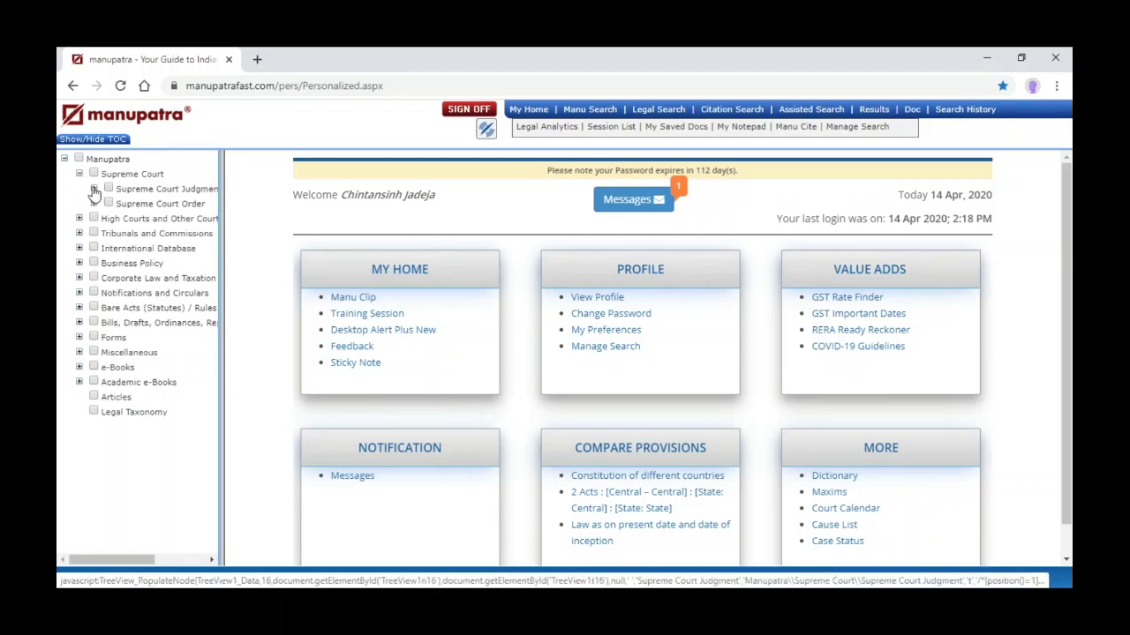
{"action": "left_click", "coordinate": [93, 189]}
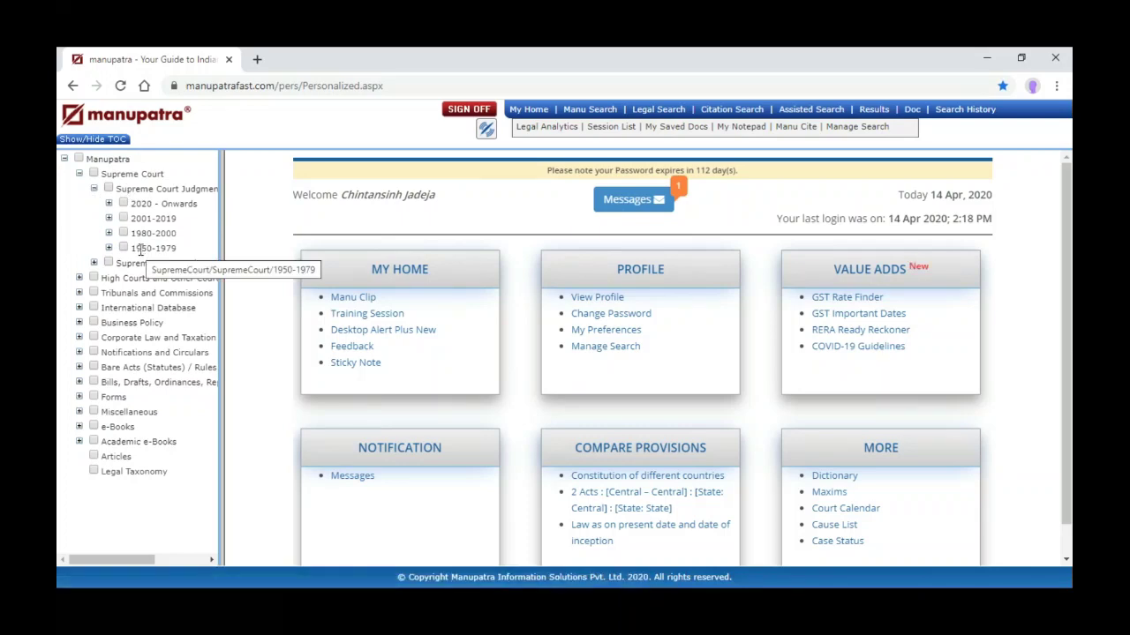
{"action": "left_click", "coordinate": [95, 263]}
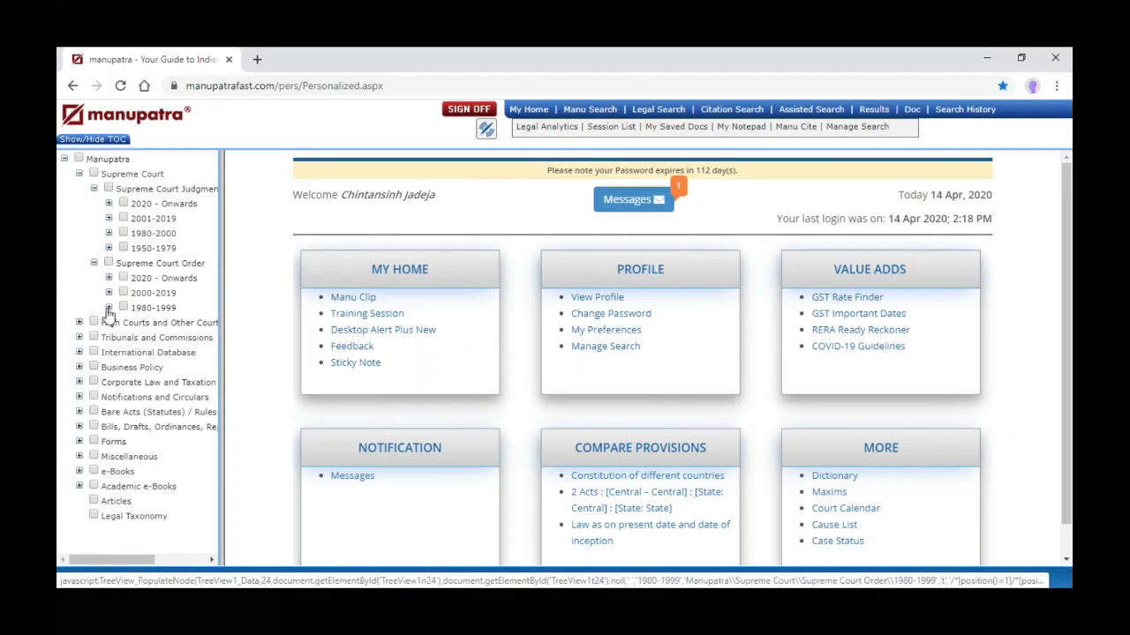
{"action": "left_click", "coordinate": [94, 188]}
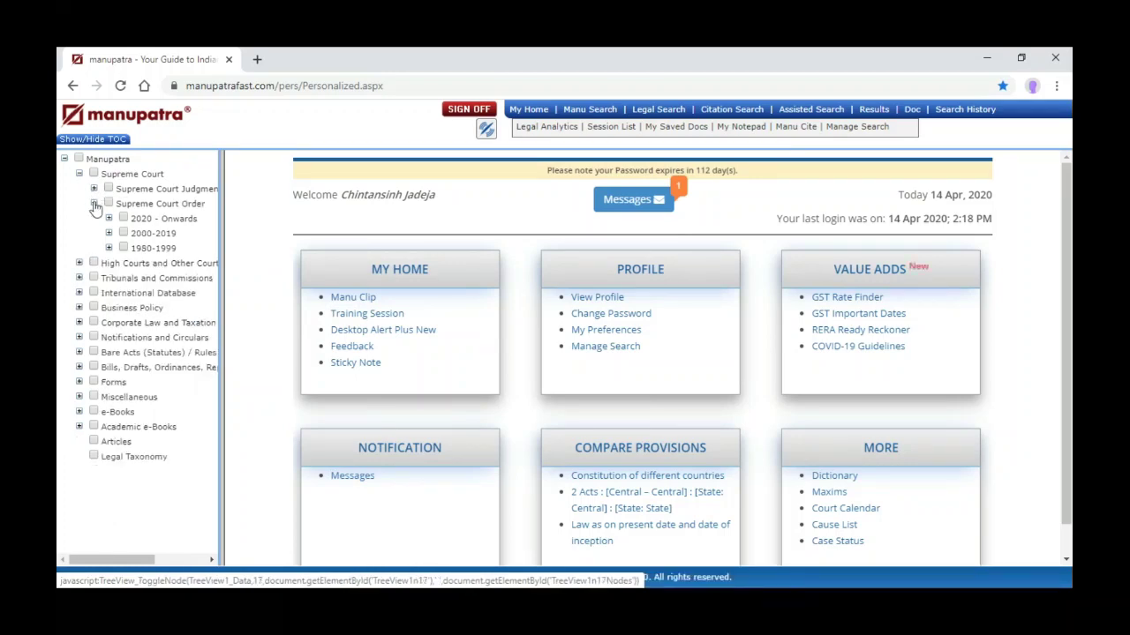
{"action": "left_click", "coordinate": [94, 204]}
Browse High Courts and Other Courts, including Privy Council under Other Courts, and collapse both court branches again
{"action": "left_click", "coordinate": [79, 219]}
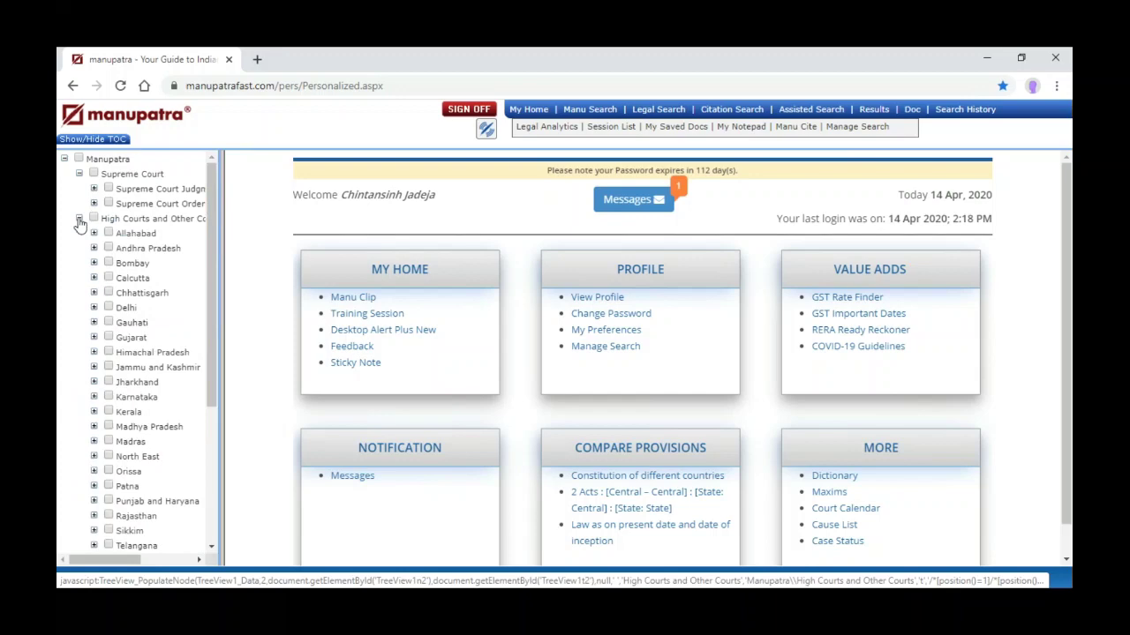
{"action": "left_click_drag", "start_coordinate": [212, 292], "coordinate": [213, 431]}
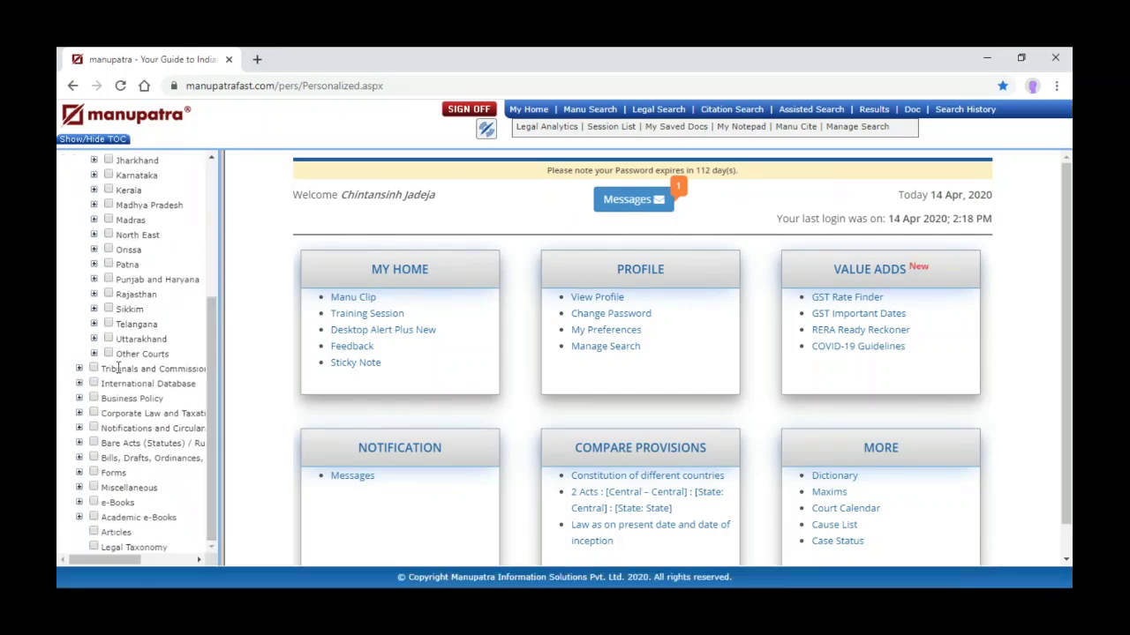
{"action": "left_click", "coordinate": [94, 355]}
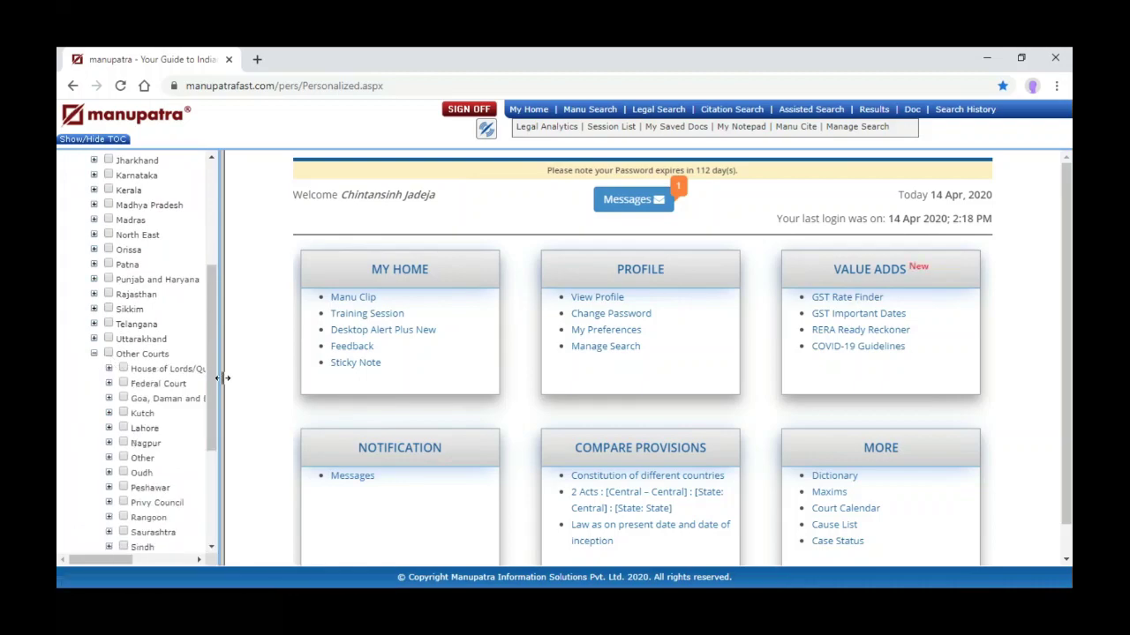
{"action": "left_click_drag", "start_coordinate": [223, 378], "coordinate": [308, 428]}
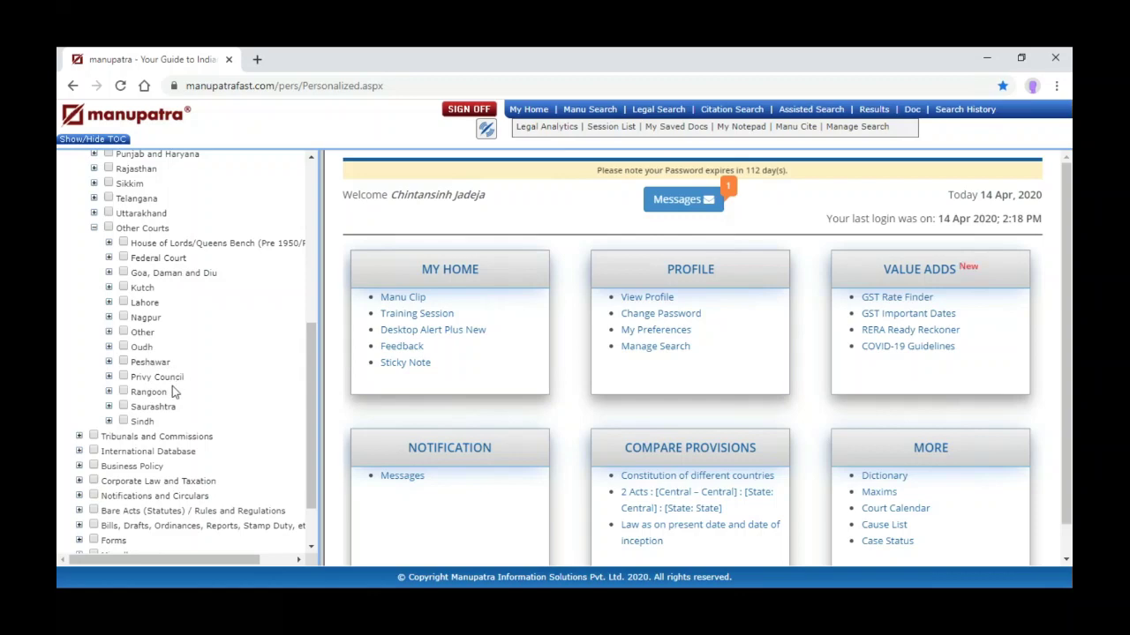
{"action": "left_click", "coordinate": [108, 377]}
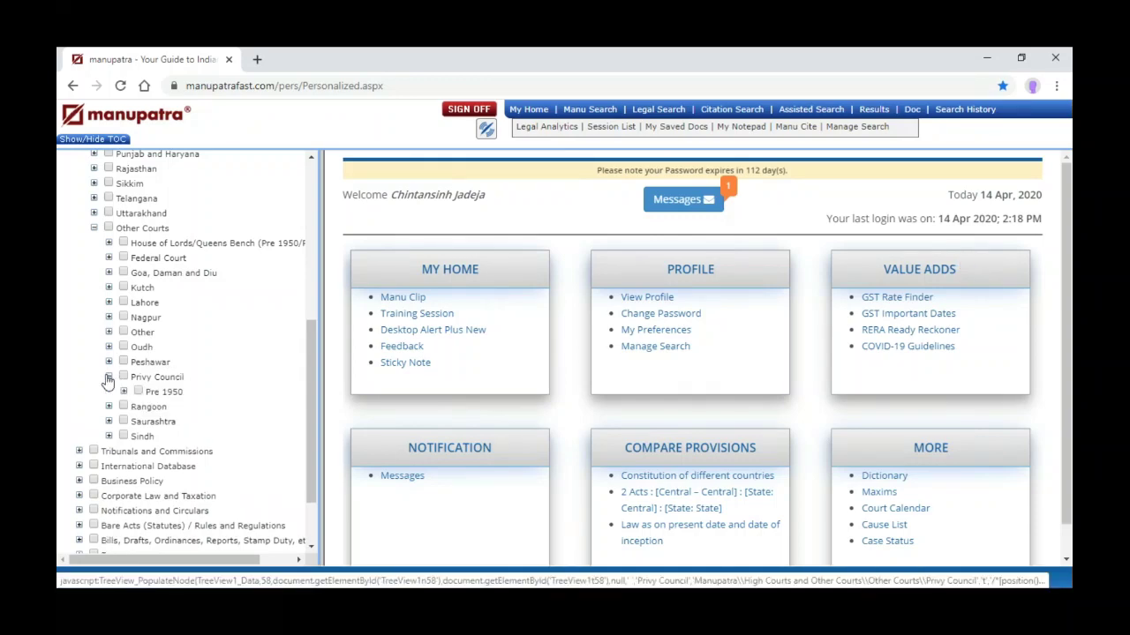
{"action": "left_click", "coordinate": [94, 230]}
{"action": "scroll", "coordinate": [215, 253], "scroll_direction": "up", "scroll_amount": 3}
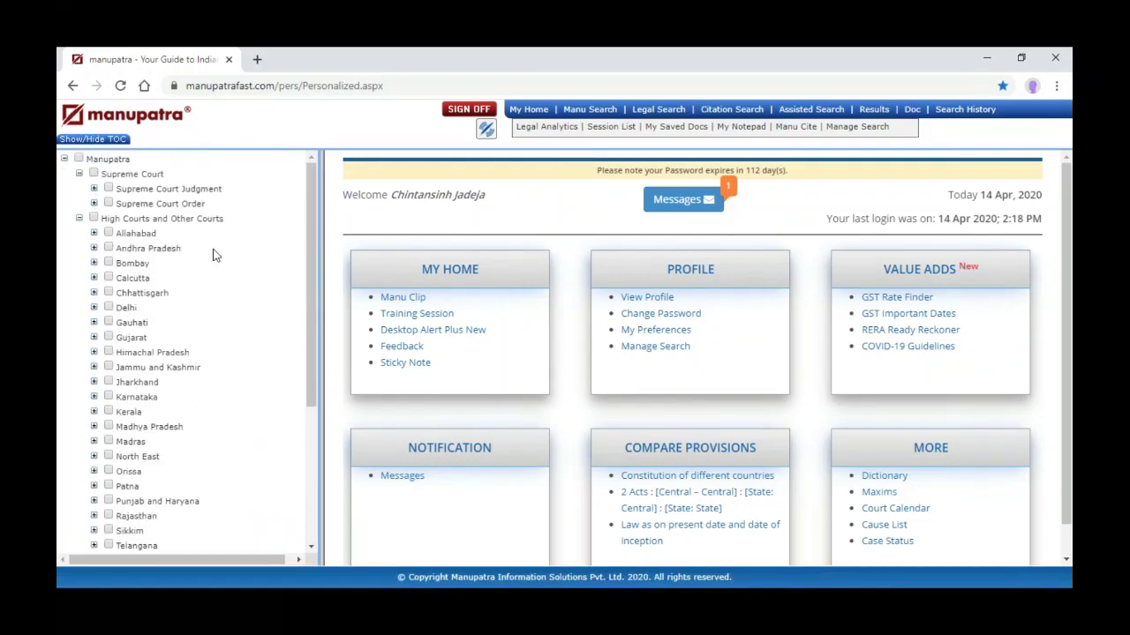
{"action": "left_click", "coordinate": [79, 218]}
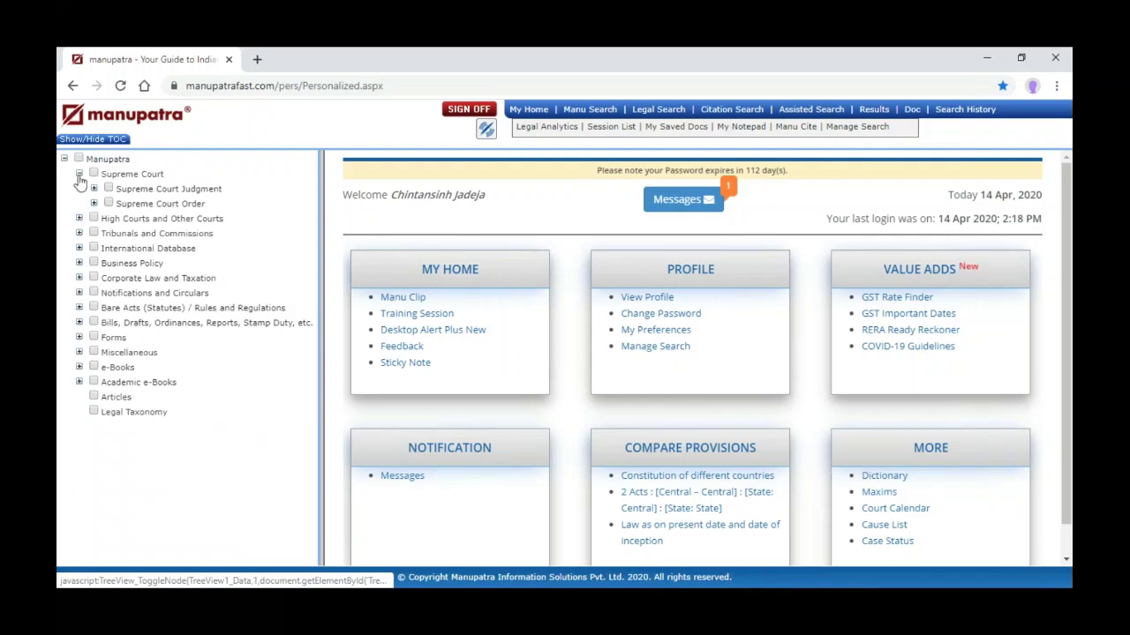
{"action": "left_click", "coordinate": [79, 174]}
Expand Tribunals and Commissions in a widened contents tree and view the benches of the Central Administrative Tribunal
{"action": "left_click", "coordinate": [78, 204]}
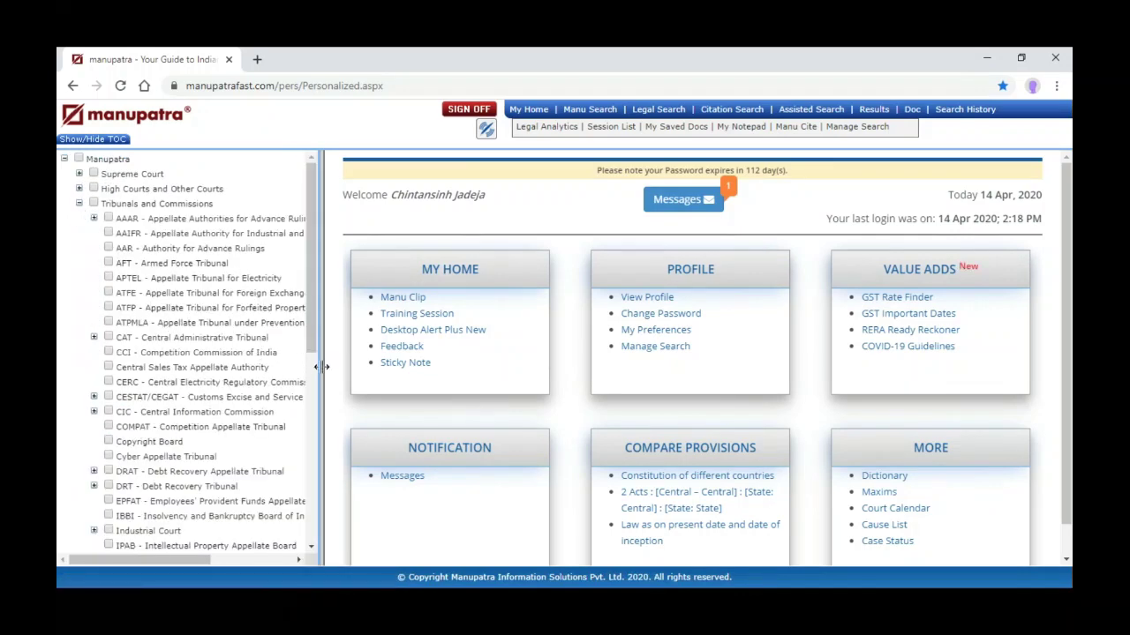
{"action": "left_click_drag", "start_coordinate": [322, 367], "coordinate": [370, 357]}
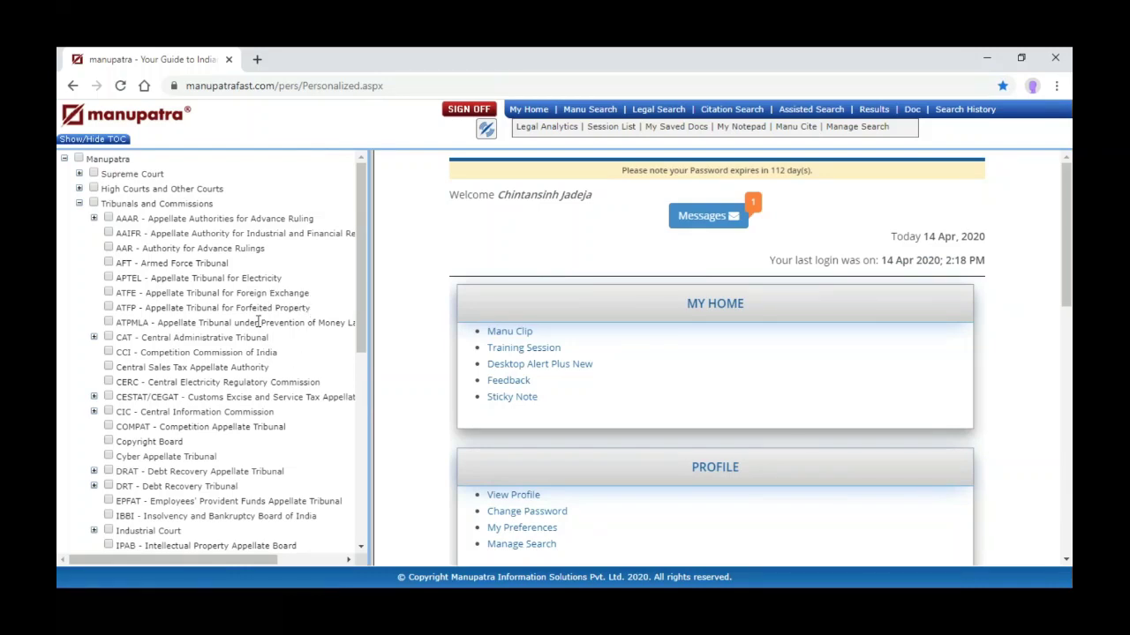
{"action": "scroll", "coordinate": [283, 378], "scroll_direction": "down", "scroll_amount": 1}
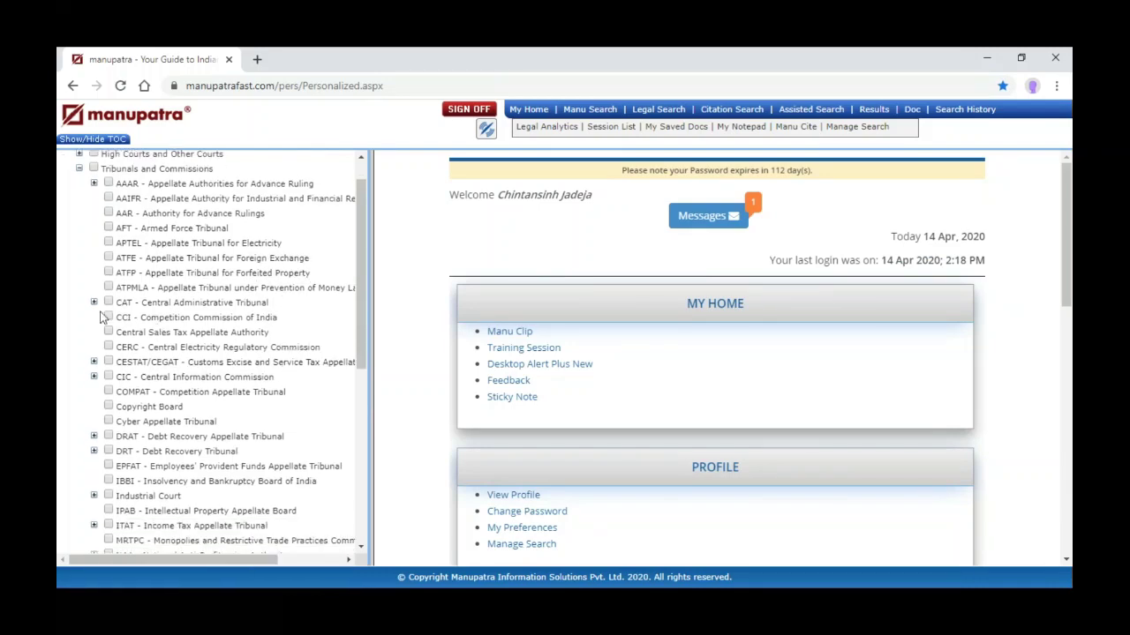
{"action": "left_click", "coordinate": [94, 303]}
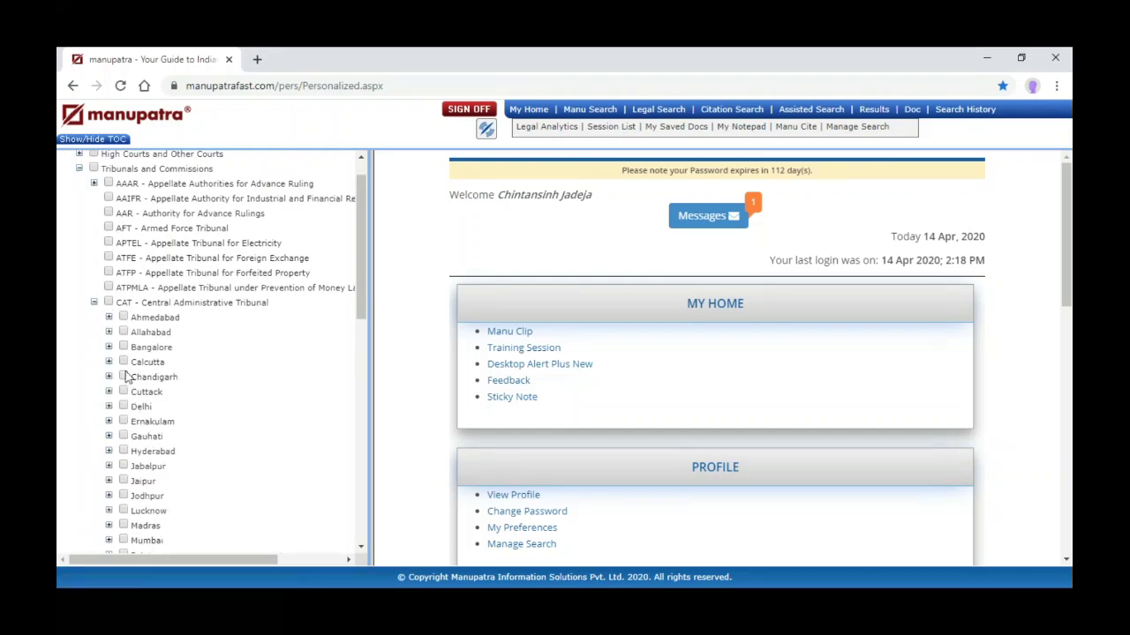
{"action": "left_click", "coordinate": [95, 303]}
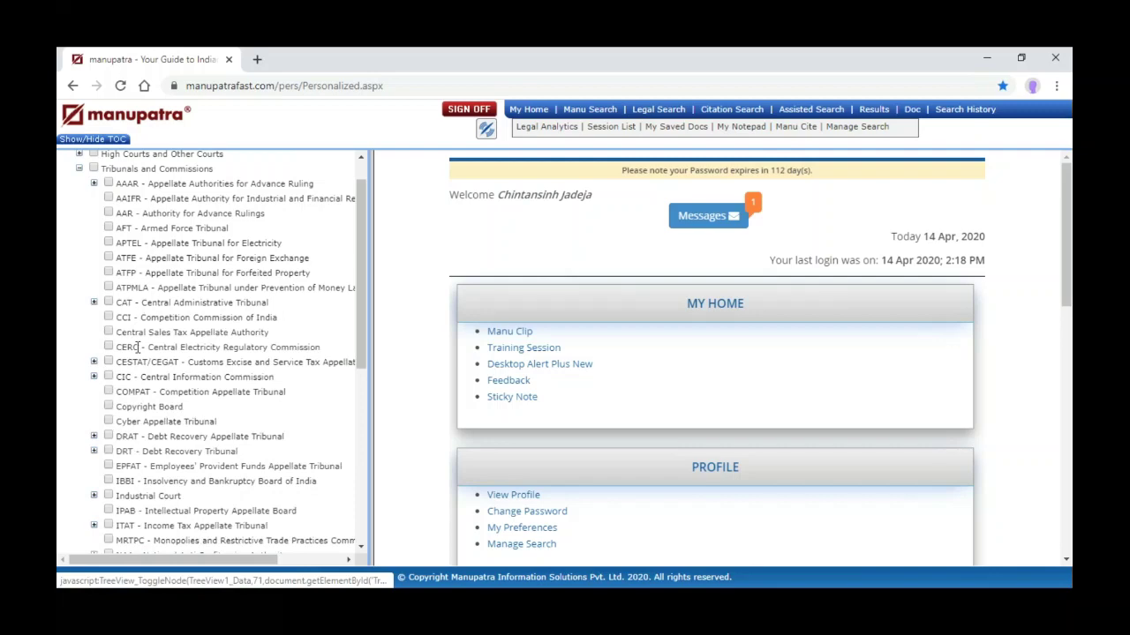
View the benches listed under DRAT - Debt Recovery Appellate Tribunal and collapse that entry
{"action": "scroll", "coordinate": [210, 263], "scroll_direction": "down", "scroll_amount": 2}
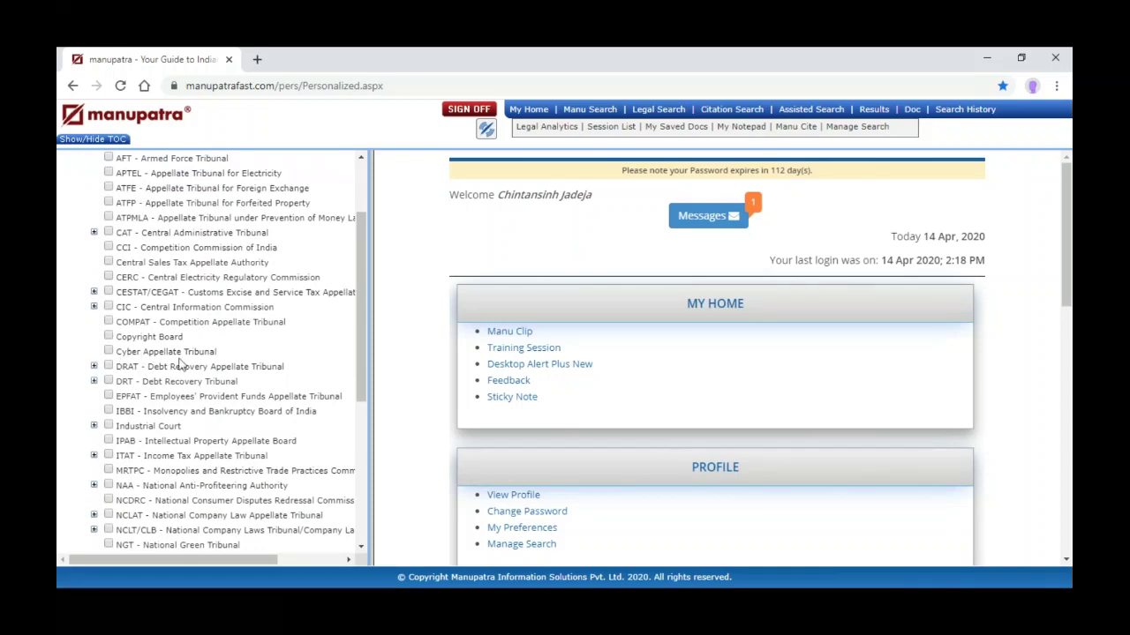
{"action": "left_click", "coordinate": [93, 366]}
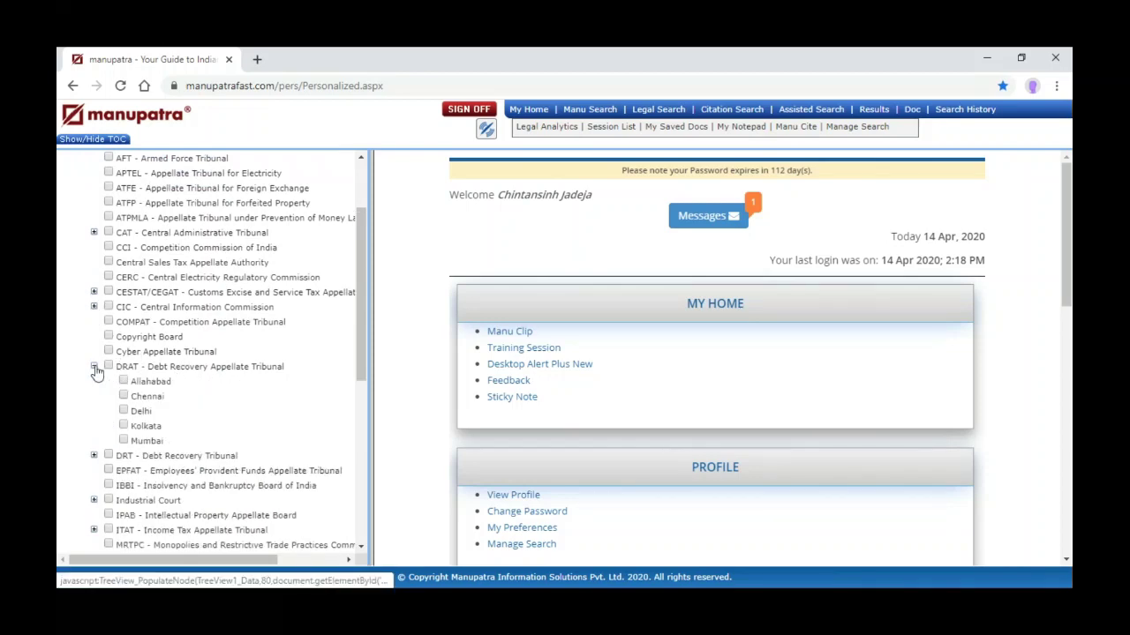
{"action": "left_click", "coordinate": [93, 367]}
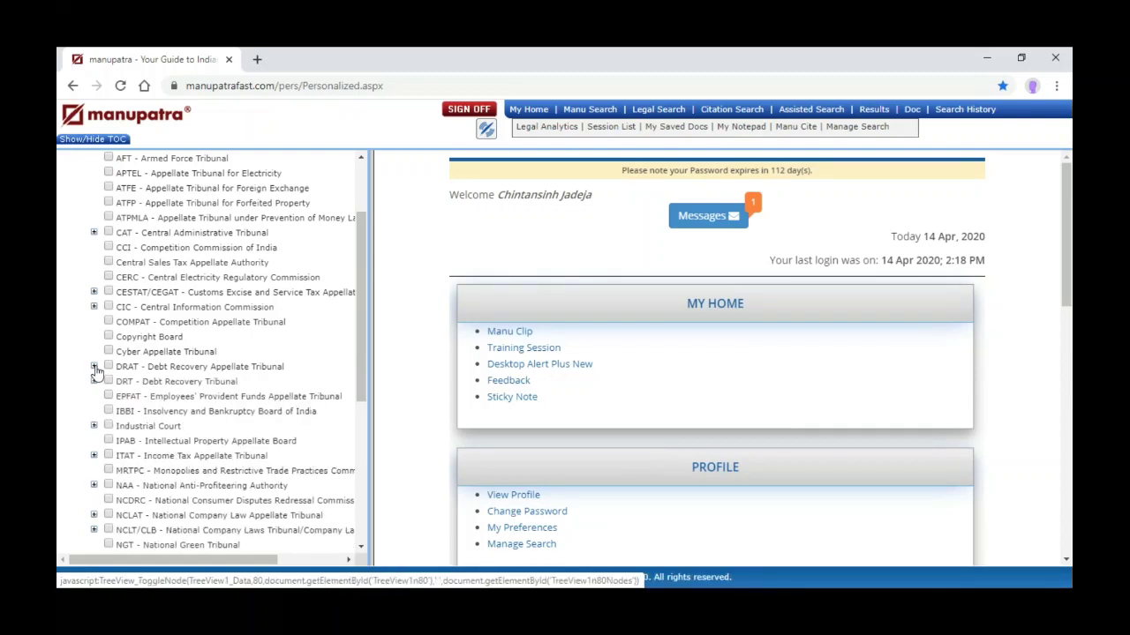
View the states listed under SCDRC - State Consumer Disputes Redressal Commission and collapse that entry
{"action": "scroll", "coordinate": [217, 242], "scroll_direction": "down", "scroll_amount": 4}
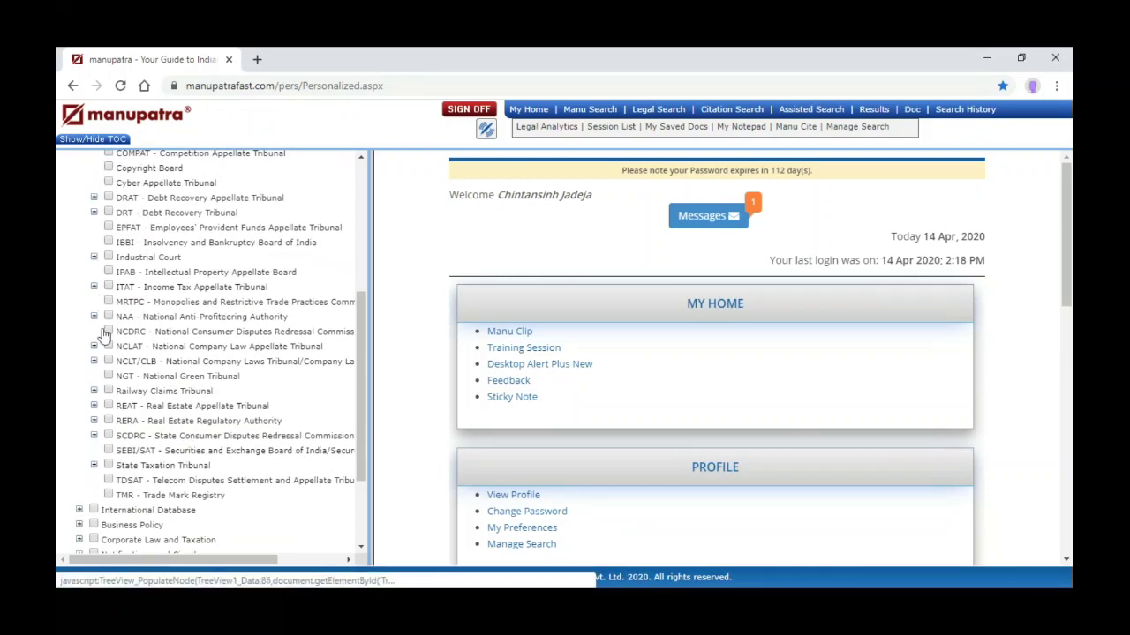
{"action": "left_click", "coordinate": [94, 436]}
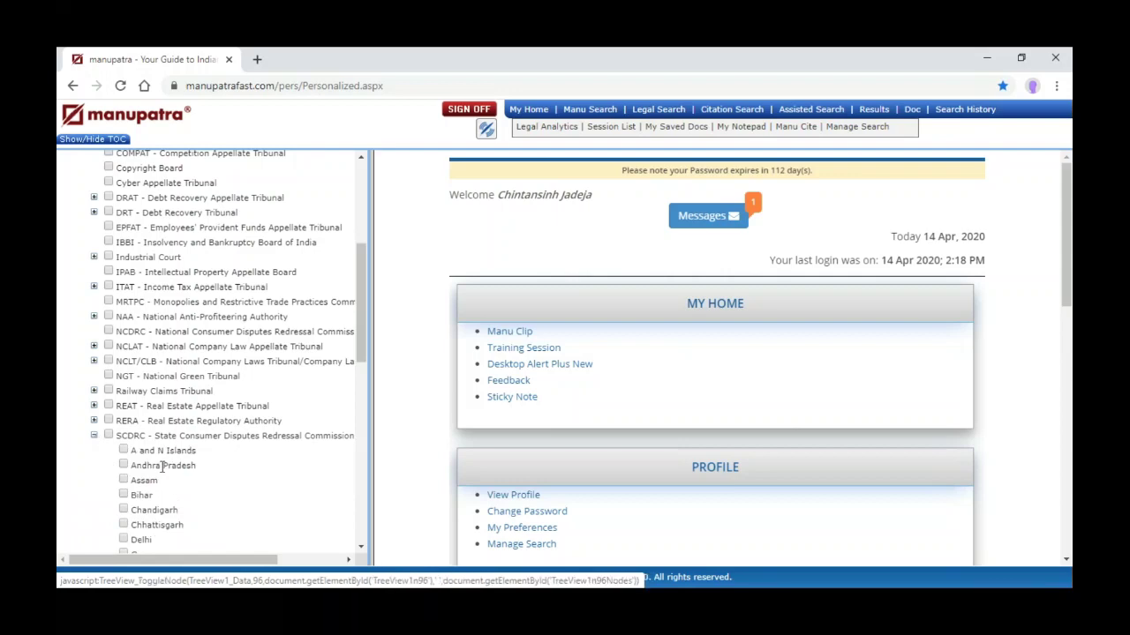
{"action": "scroll", "coordinate": [162, 468], "scroll_direction": "down", "scroll_amount": 2}
{"action": "scroll", "coordinate": [161, 467], "scroll_direction": "up", "scroll_amount": 1}
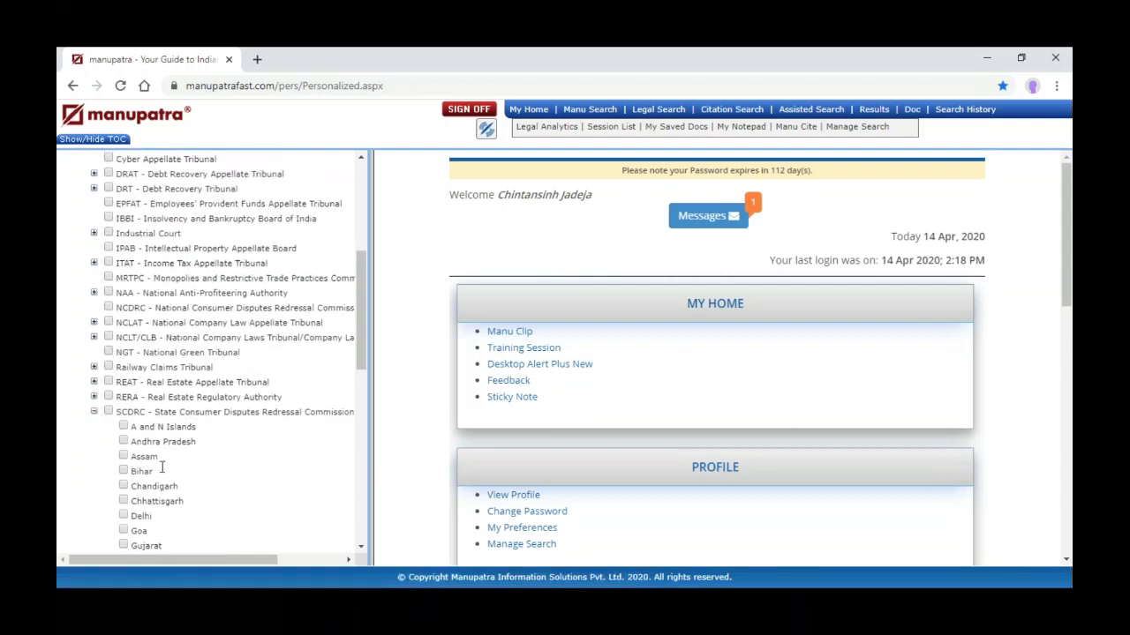
{"action": "left_click", "coordinate": [93, 413]}
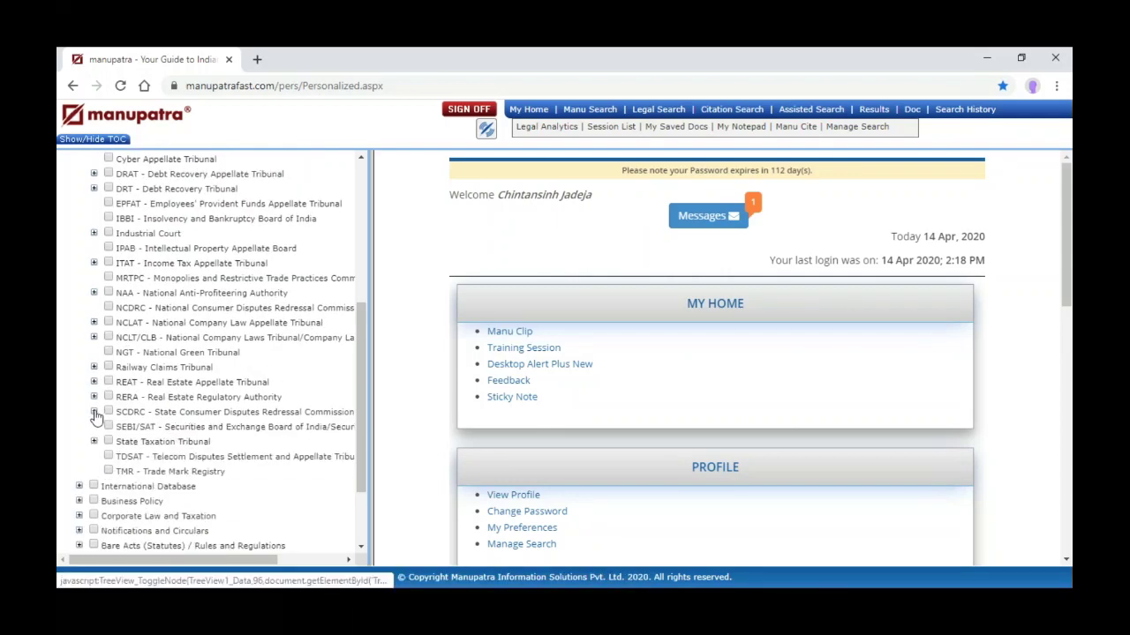
Expand NCLAT - National Company Law Appellate Tribunal, review the remaining tribunals, and collapse Tribunals and Commissions
{"action": "left_click", "coordinate": [95, 323]}
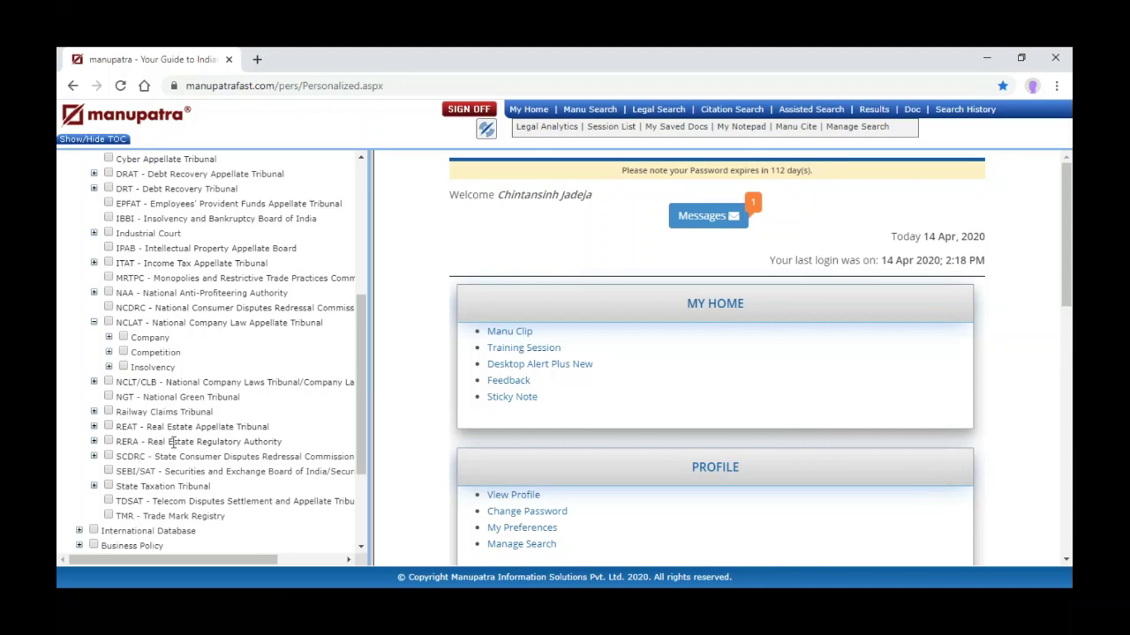
{"action": "scroll", "coordinate": [213, 441], "scroll_direction": "down", "scroll_amount": 2}
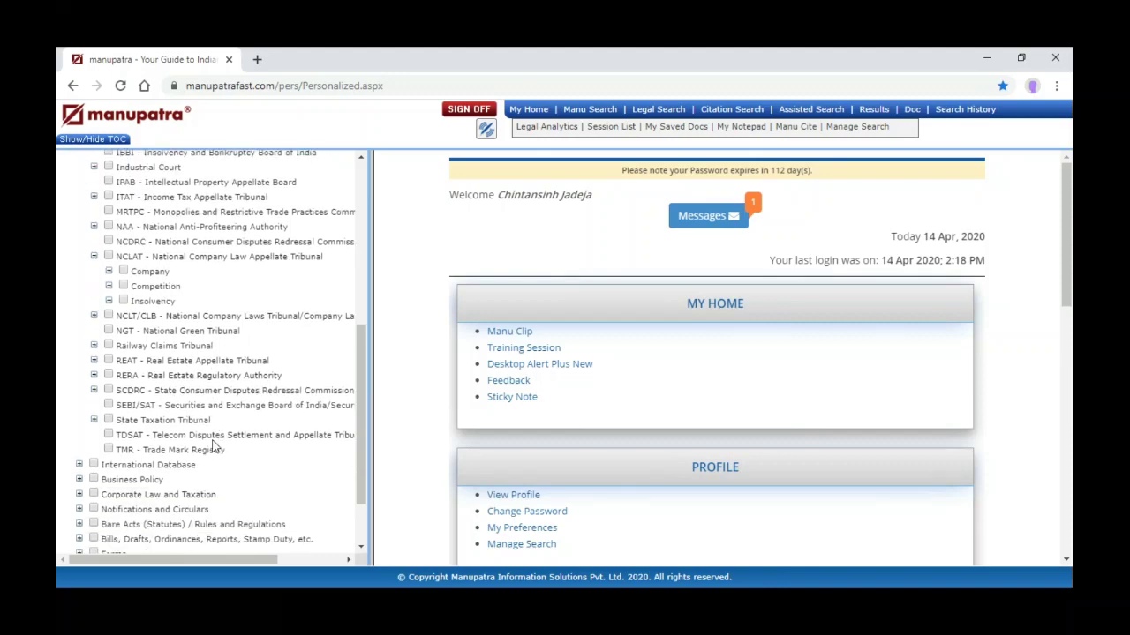
{"action": "scroll", "coordinate": [213, 441], "scroll_direction": "up", "scroll_amount": 2}
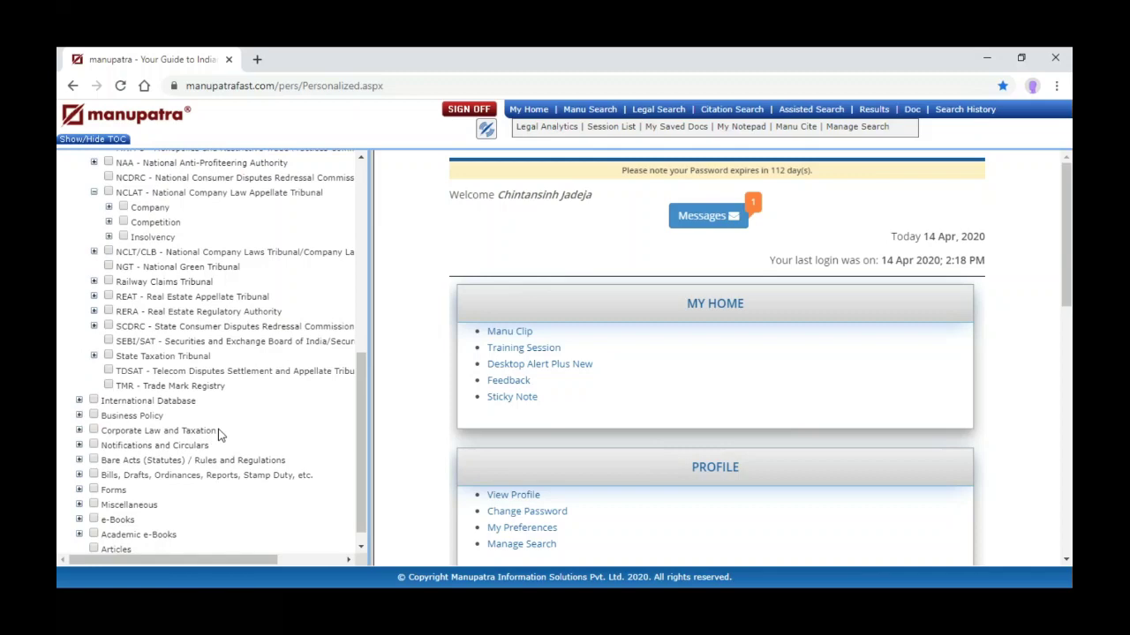
{"action": "scroll", "coordinate": [212, 441], "scroll_direction": "up", "scroll_amount": 8}
{"action": "left_click", "coordinate": [80, 203]}
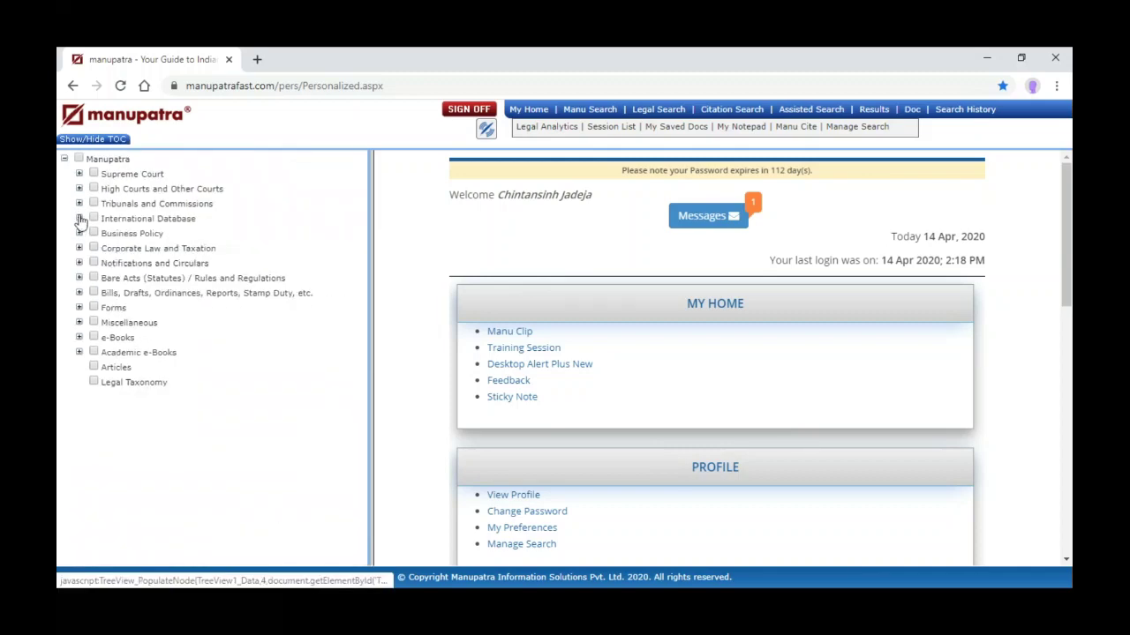
Review the countries and report collections under International Database and collapse the branch
{"action": "left_click", "coordinate": [79, 219]}
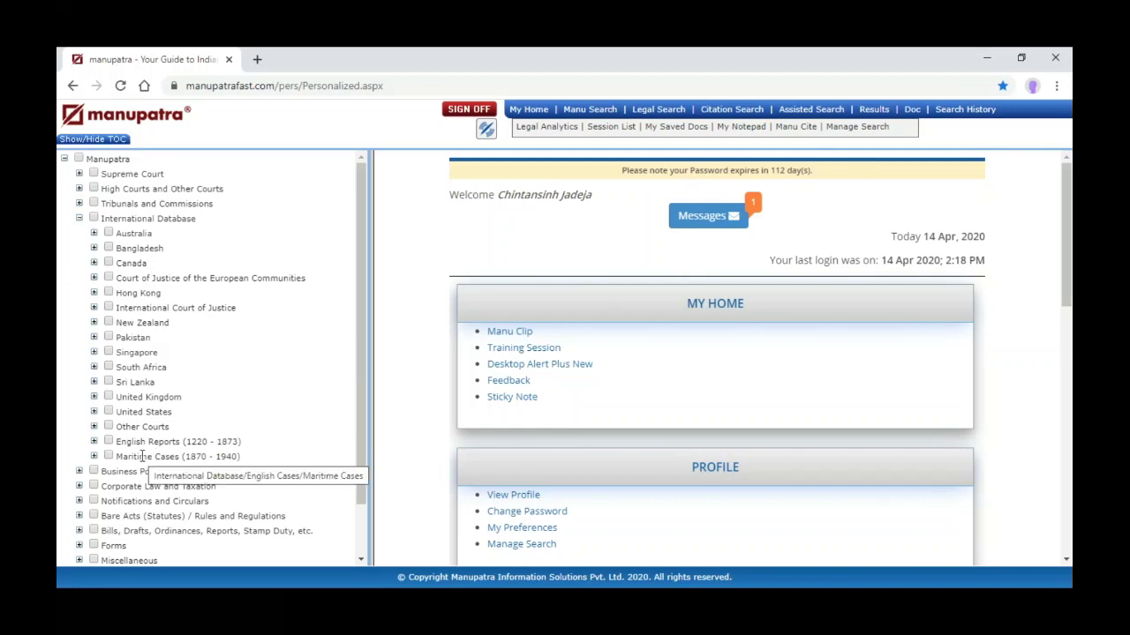
{"action": "left_click", "coordinate": [79, 219]}
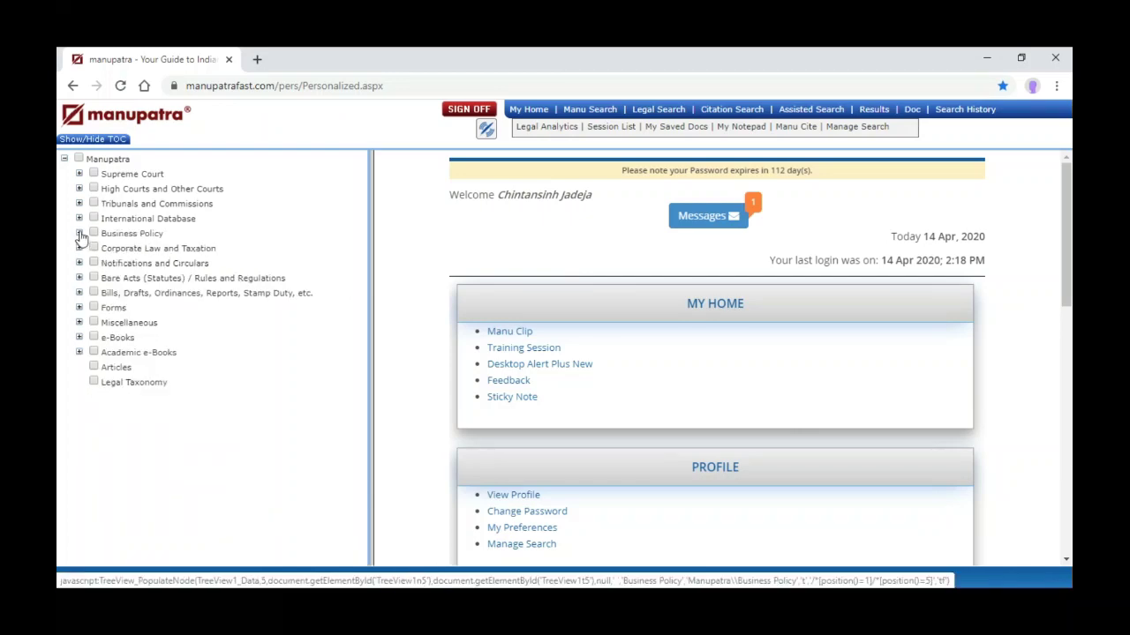
Open the Arbitration table of contents under Business Policy's Anti-Dumping / Arbitration / WTO section and expand the WTO entry
{"action": "left_click", "coordinate": [80, 234]}
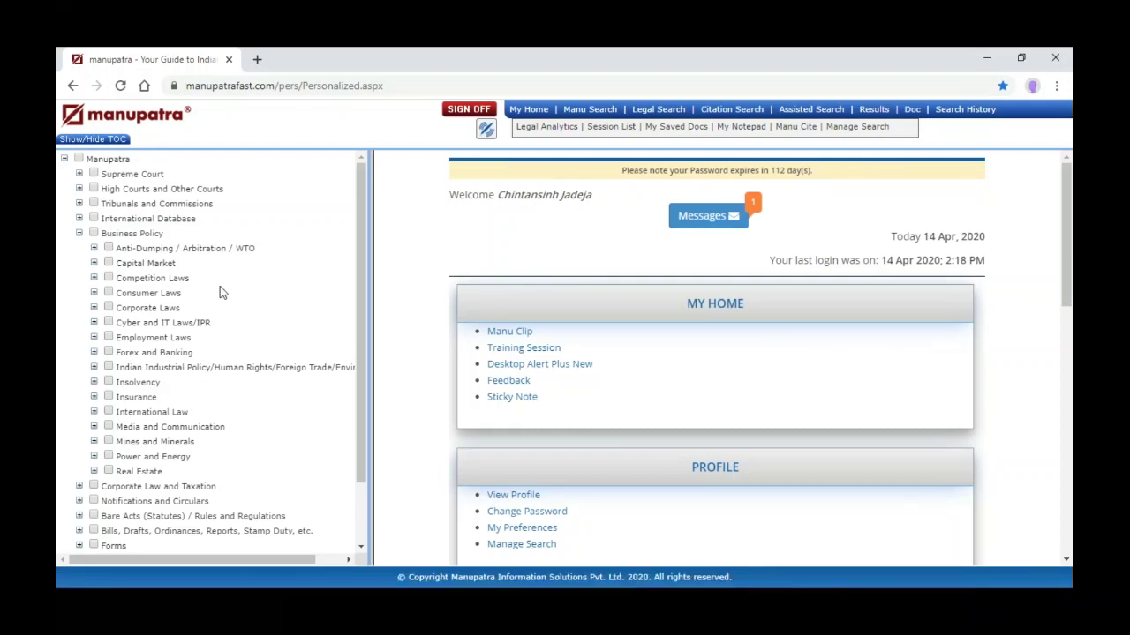
{"action": "left_click", "coordinate": [95, 250]}
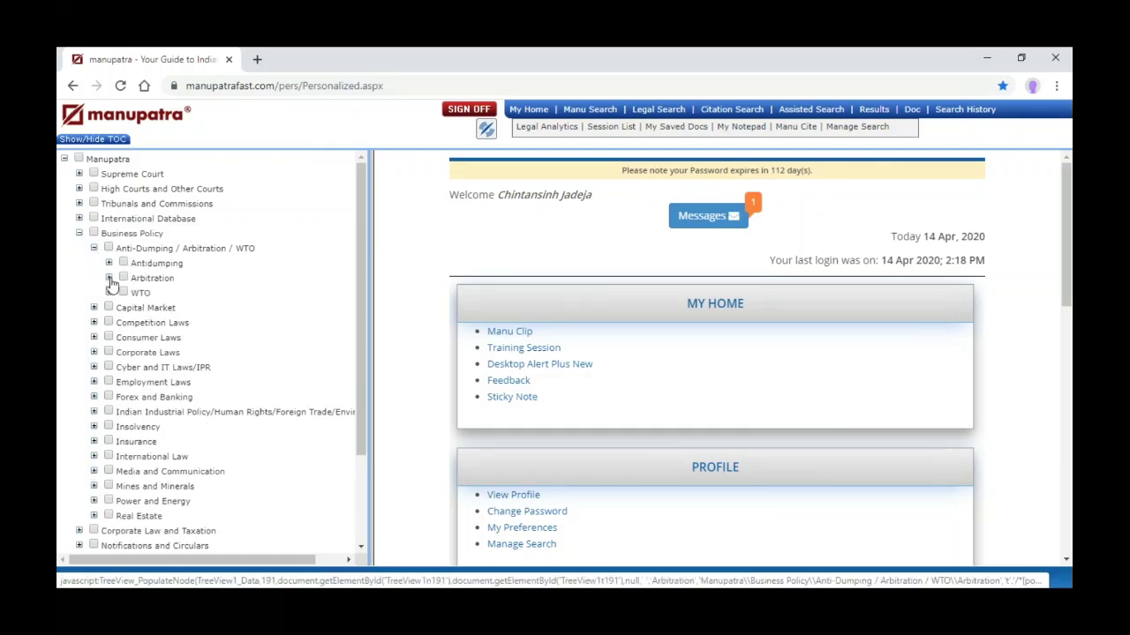
{"action": "left_click", "coordinate": [110, 279]}
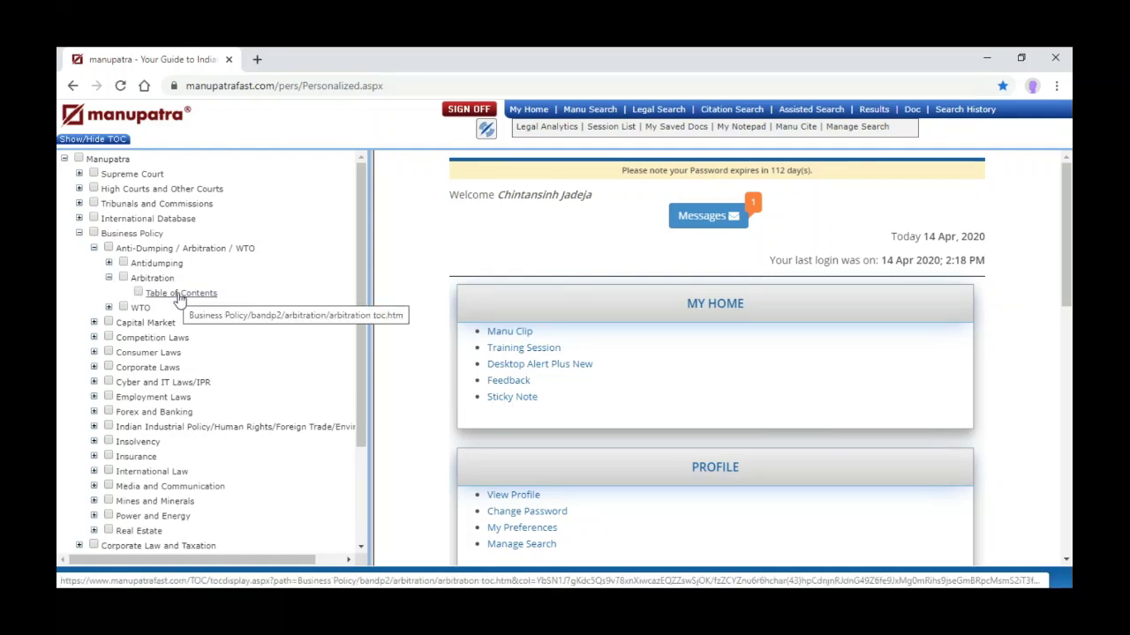
{"action": "left_click", "coordinate": [179, 298]}
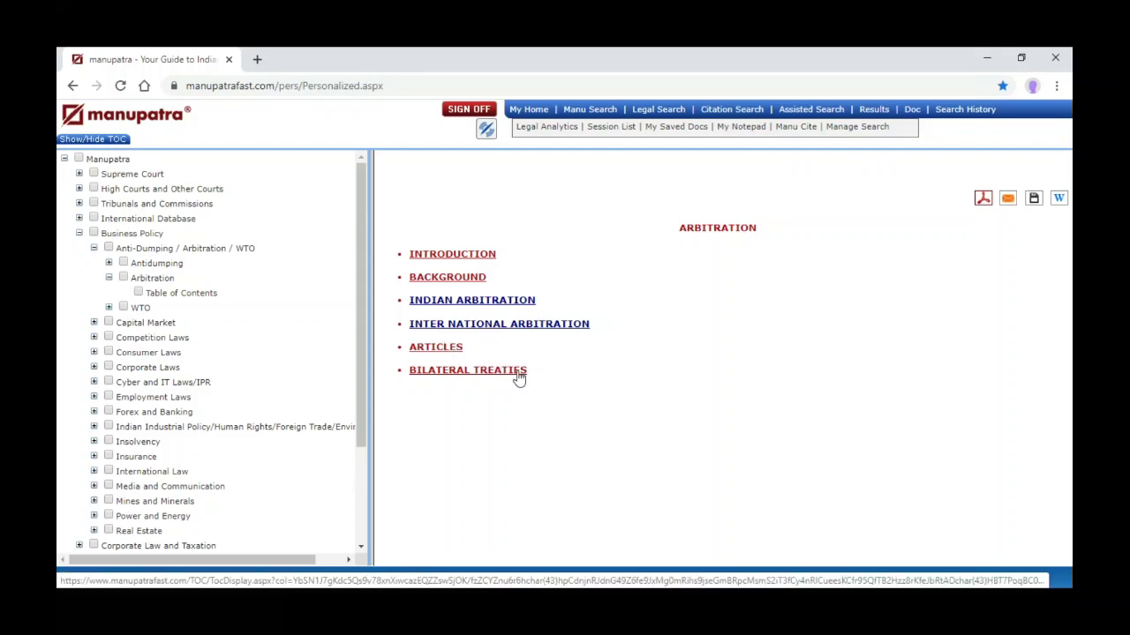
{"action": "left_click", "coordinate": [108, 308]}
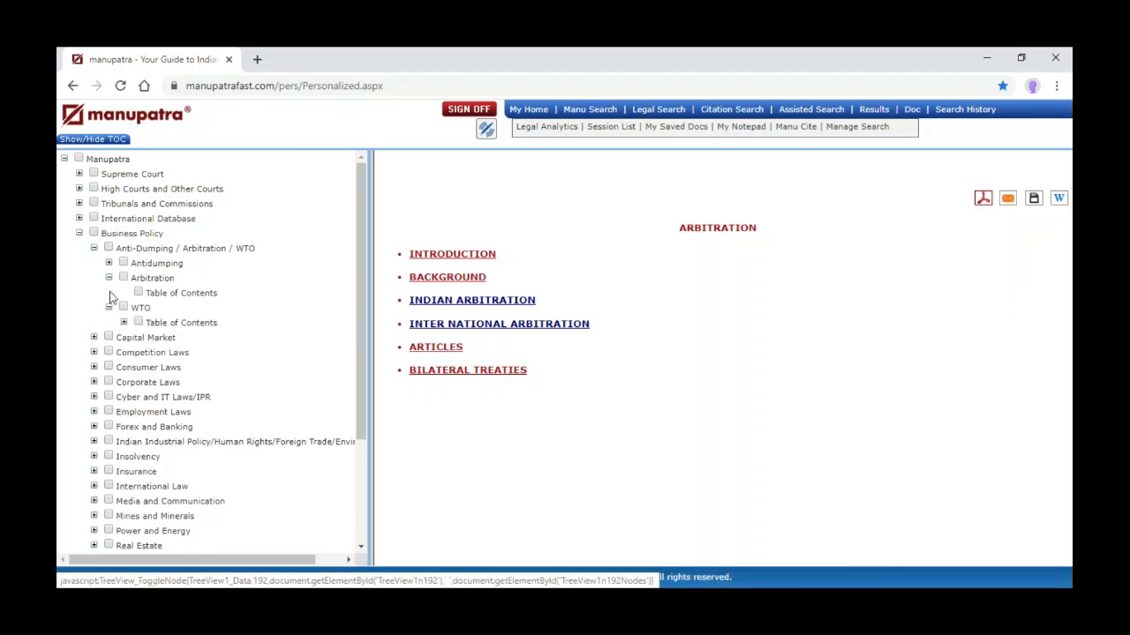
Expand Antidumping before collapsing its parent section, and review the topics in Capital Market's table of contents
{"action": "left_click", "coordinate": [108, 264]}
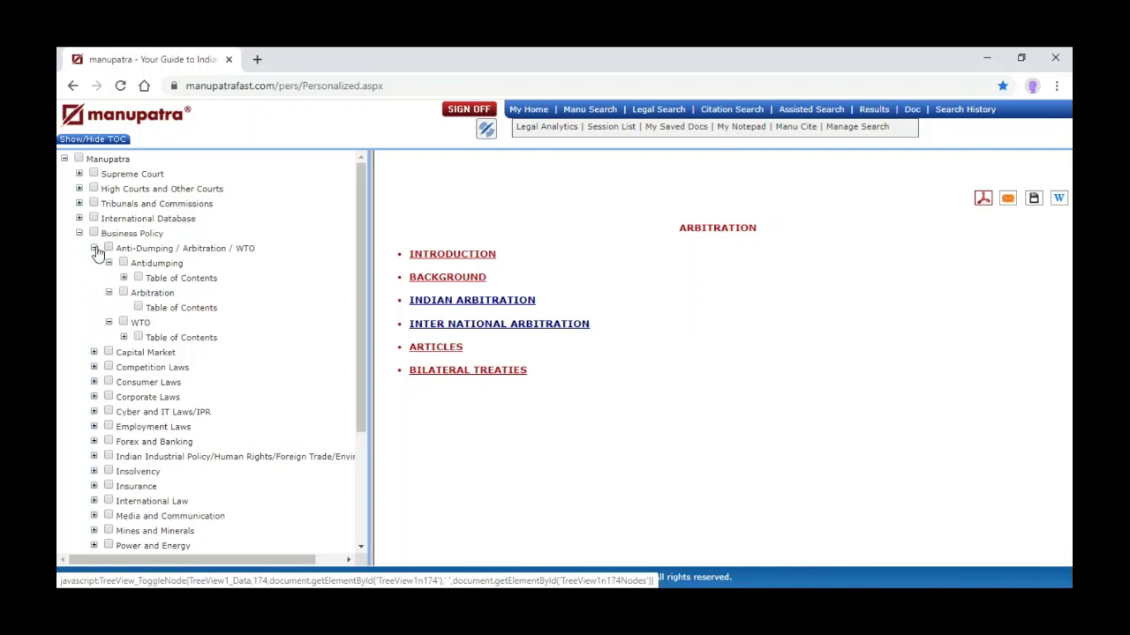
{"action": "left_click", "coordinate": [94, 248]}
{"action": "left_click", "coordinate": [94, 263]}
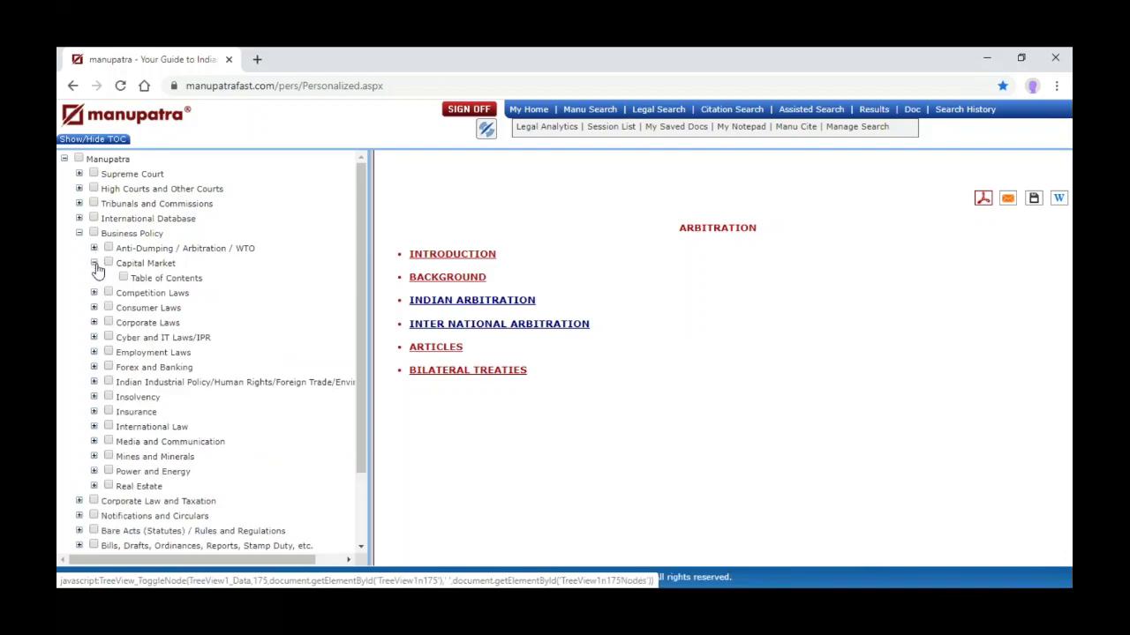
{"action": "left_click", "coordinate": [158, 280]}
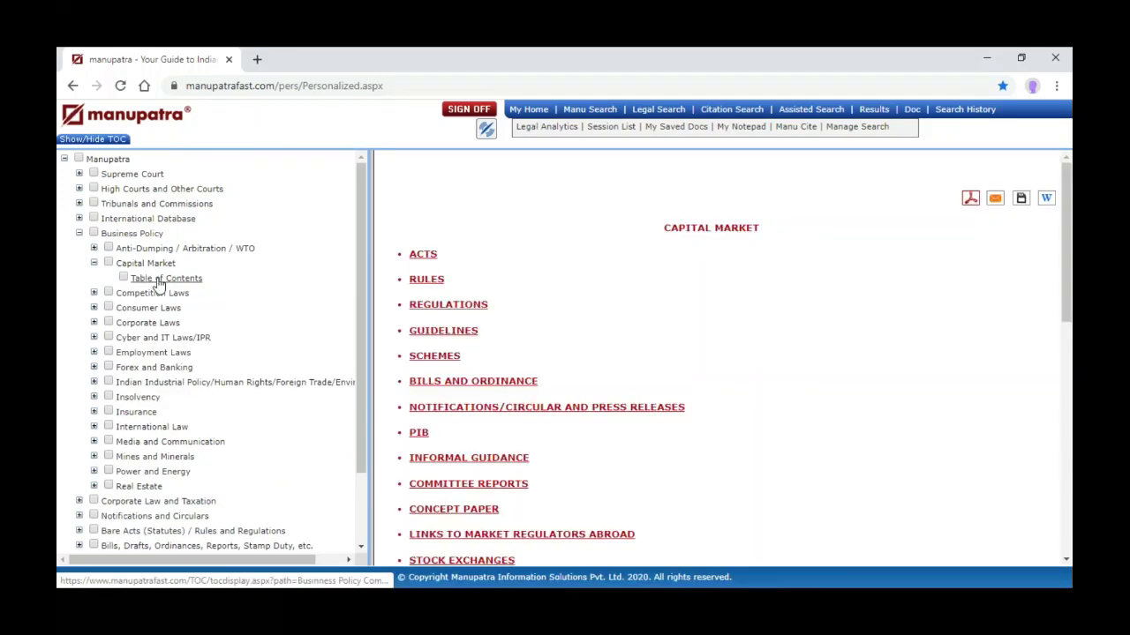
{"action": "scroll", "coordinate": [631, 325], "scroll_direction": "down", "scroll_amount": 1}
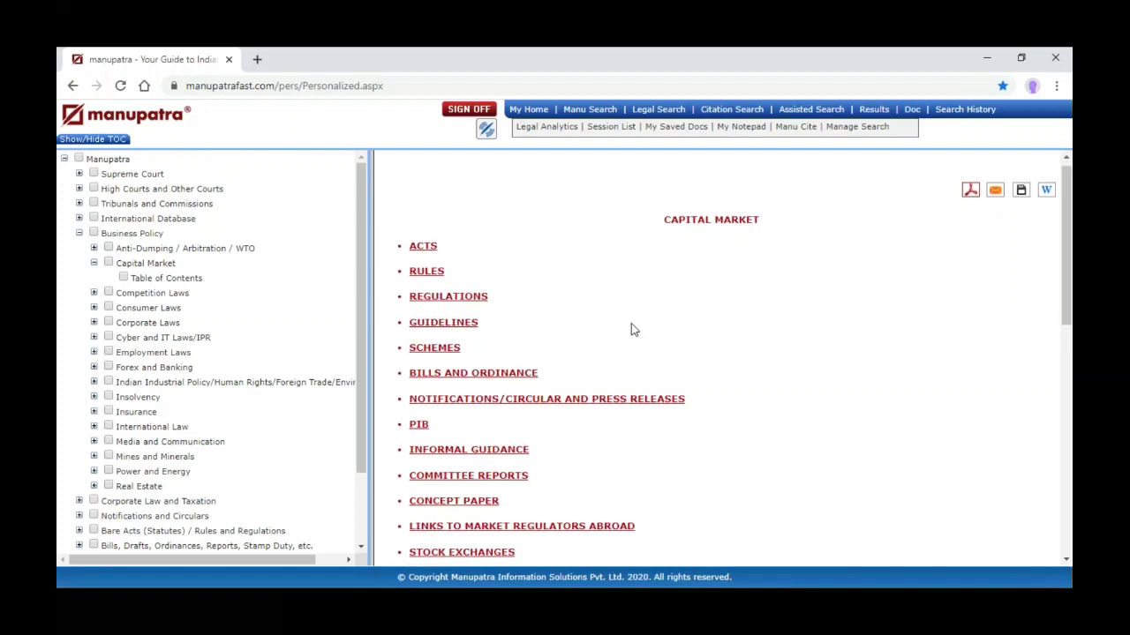
{"action": "scroll", "coordinate": [631, 330], "scroll_direction": "down", "scroll_amount": 3}
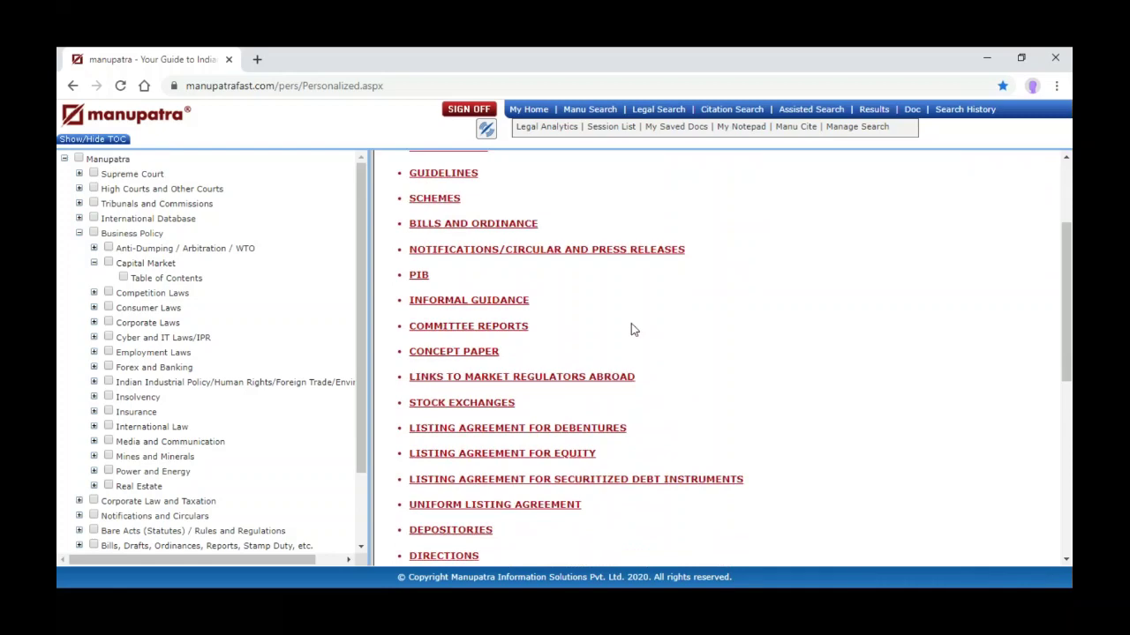
{"action": "scroll", "coordinate": [750, 361], "scroll_direction": "down", "scroll_amount": 4}
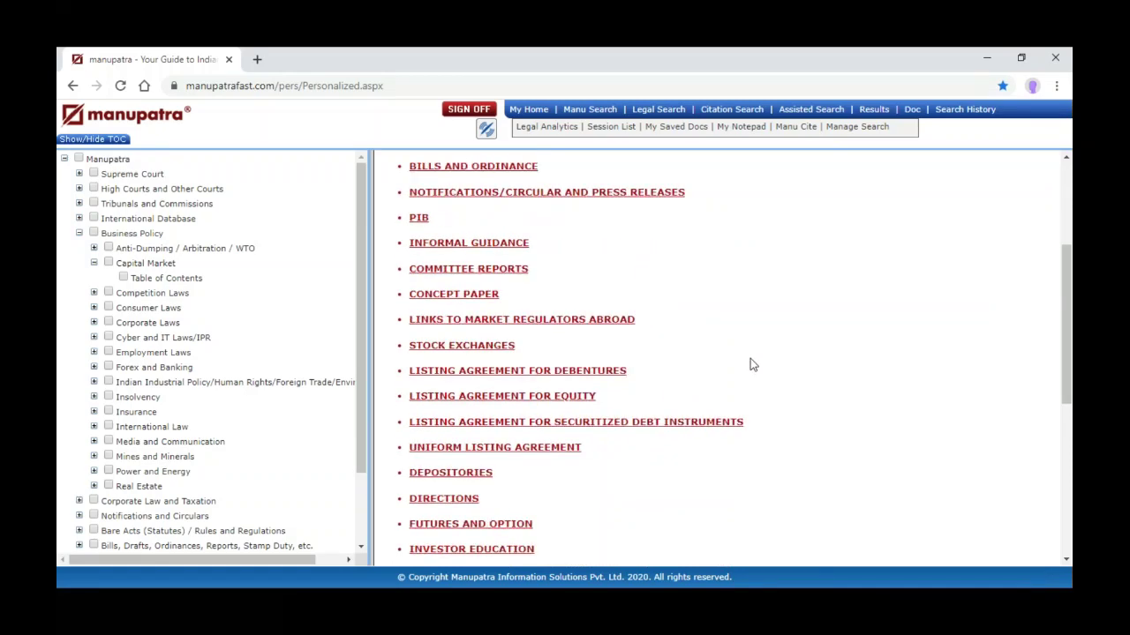
{"action": "scroll", "coordinate": [750, 365], "scroll_direction": "down", "scroll_amount": 1}
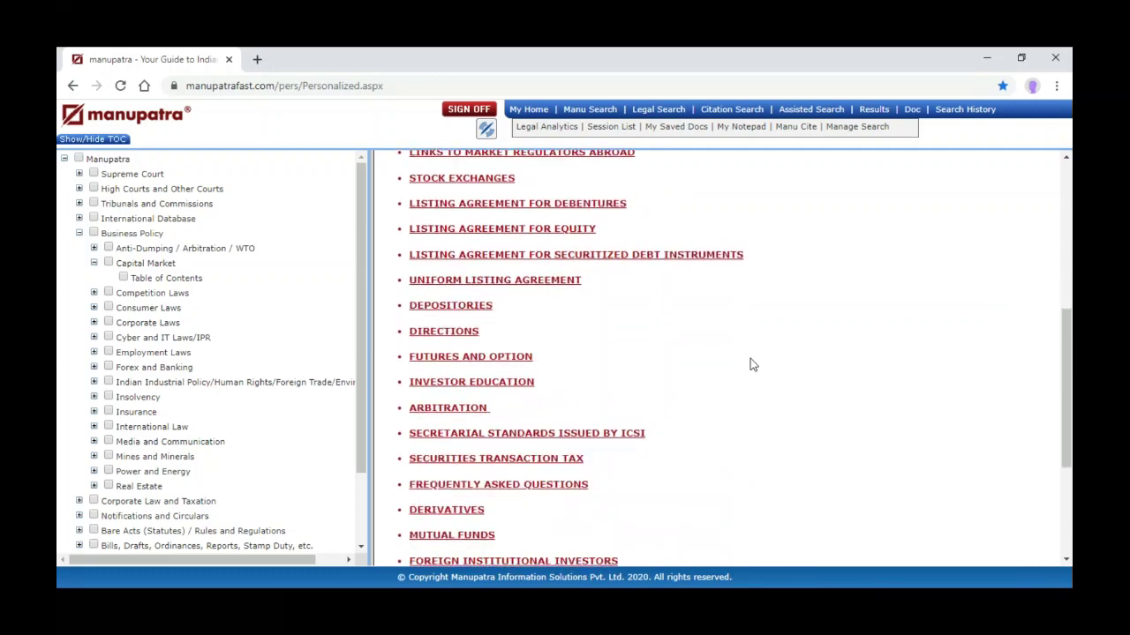
Expand Competition Laws under Business Policy, and open and review the Corporate Laws table of contents
{"action": "left_click", "coordinate": [94, 293]}
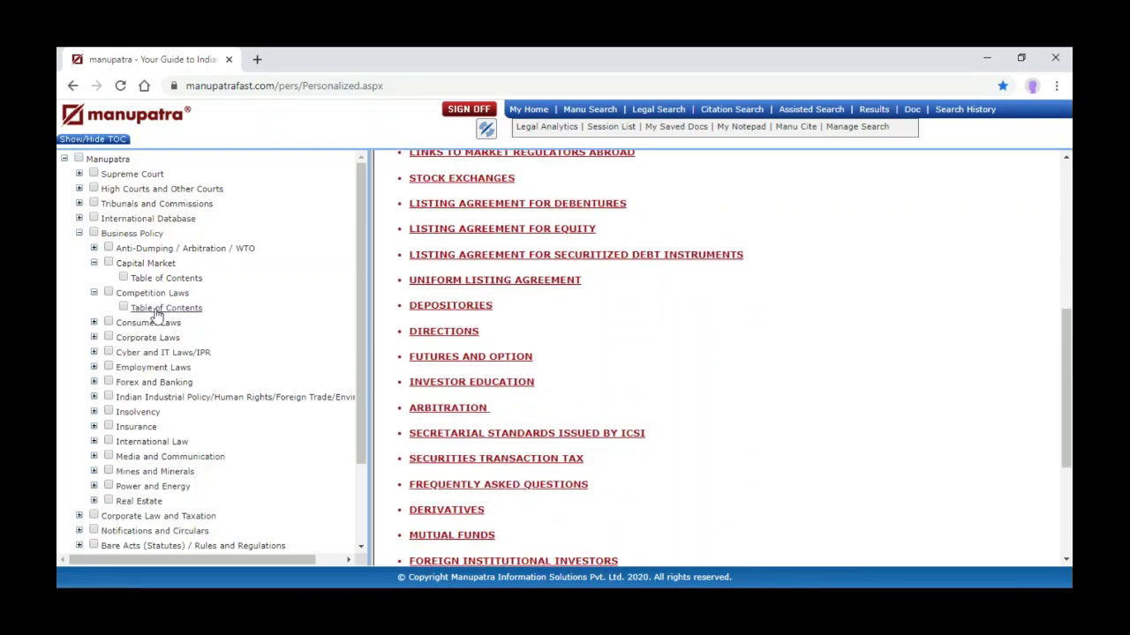
{"action": "left_click", "coordinate": [95, 338]}
{"action": "left_click", "coordinate": [155, 353]}
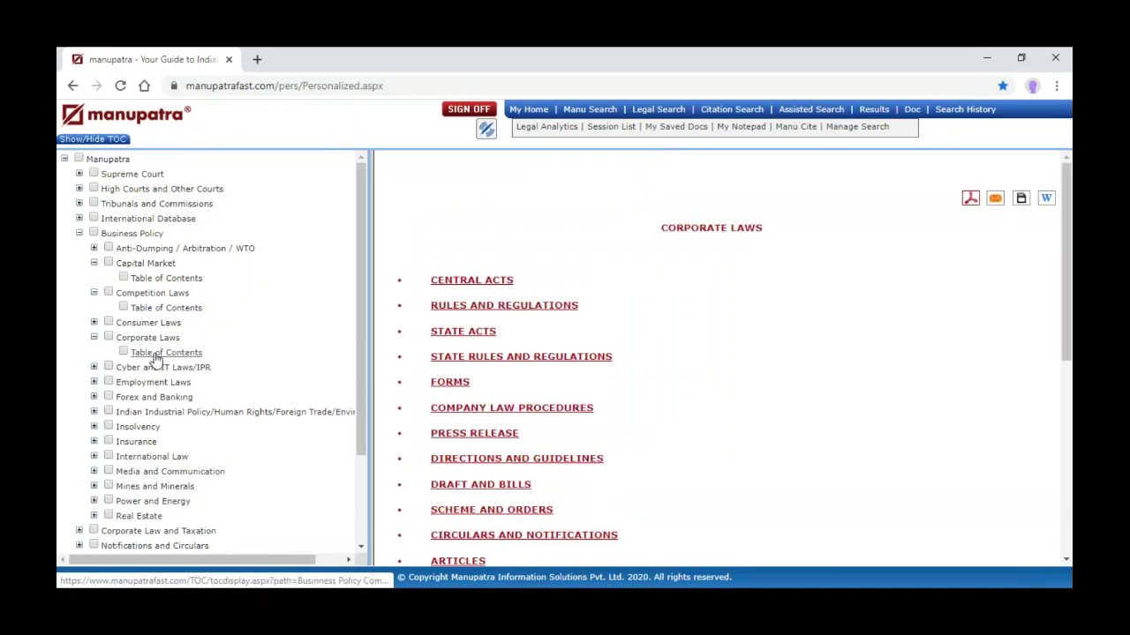
{"action": "scroll", "coordinate": [759, 405], "scroll_direction": "down", "scroll_amount": 3}
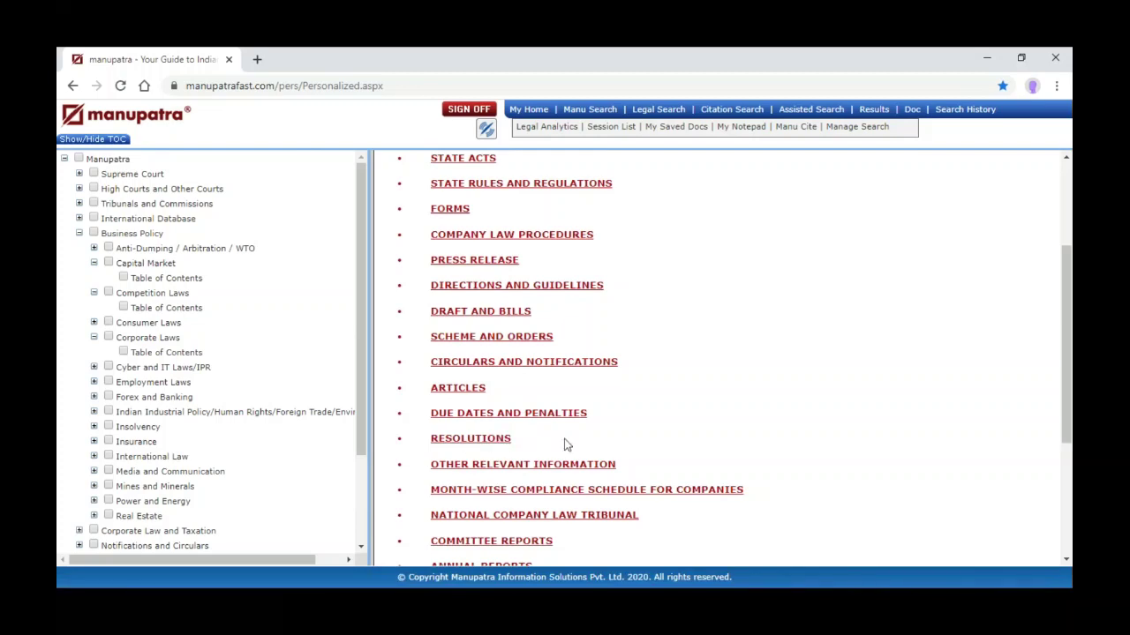
{"action": "scroll", "coordinate": [565, 444], "scroll_direction": "down", "scroll_amount": 1}
{"action": "scroll", "coordinate": [583, 433], "scroll_direction": "down", "scroll_amount": 1}
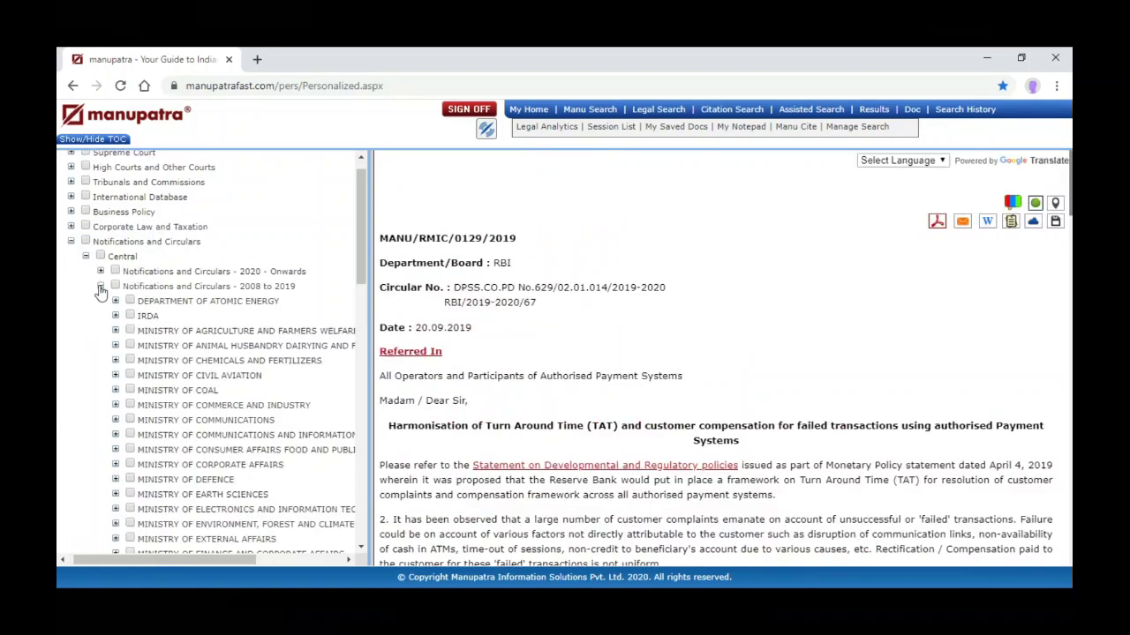
Collapse the 2008 to 2019 central notifications, and review the State list before collapsing Notifications and Circulars
{"action": "left_click", "coordinate": [108, 289]}
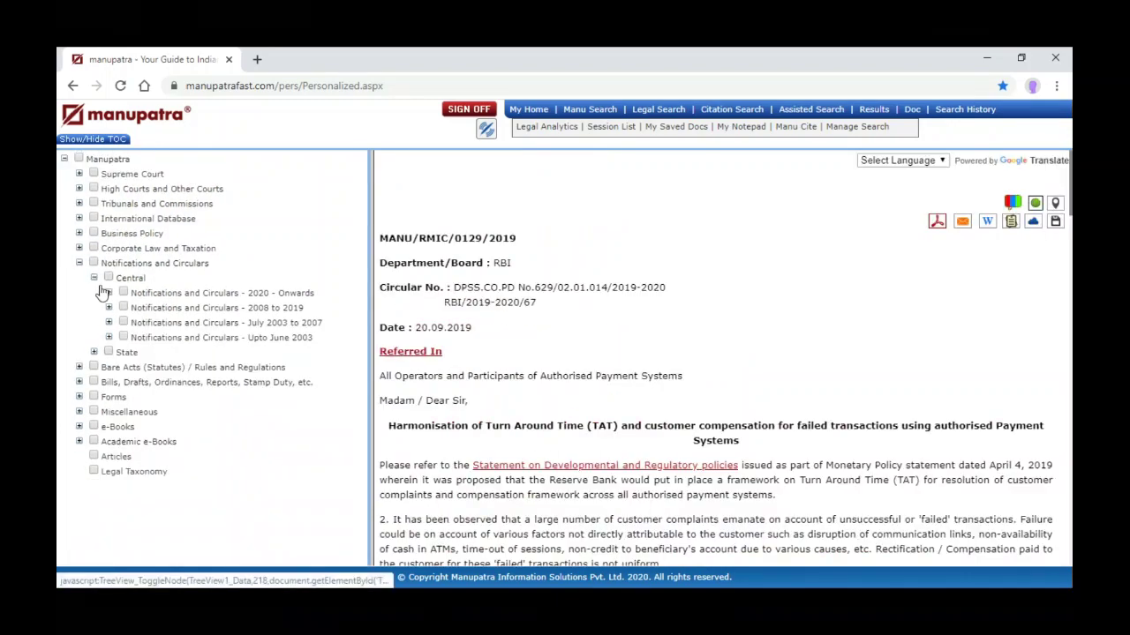
{"action": "left_click", "coordinate": [93, 353]}
{"action": "scroll", "coordinate": [162, 413], "scroll_direction": "down", "scroll_amount": 2}
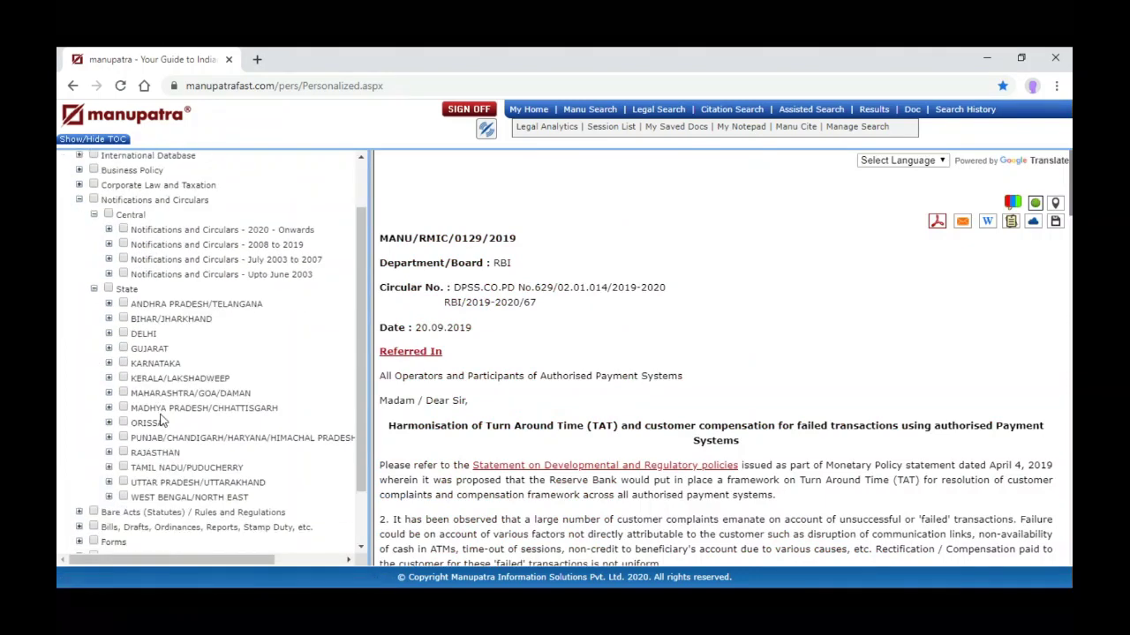
{"action": "scroll", "coordinate": [162, 413], "scroll_direction": "up", "scroll_amount": 1}
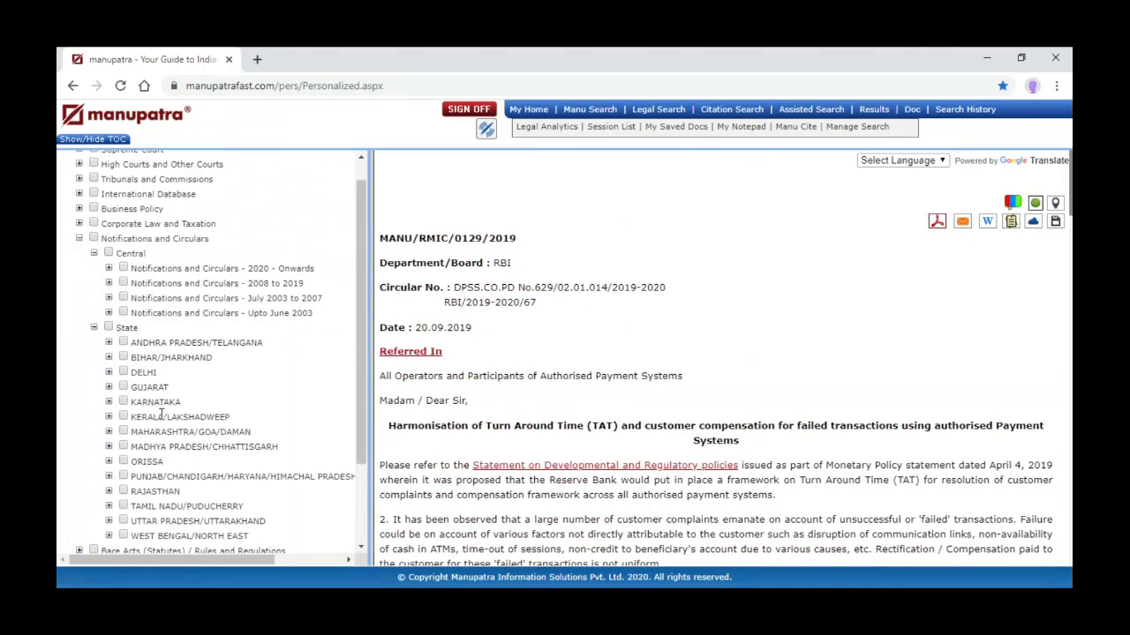
{"action": "left_click", "coordinate": [80, 240]}
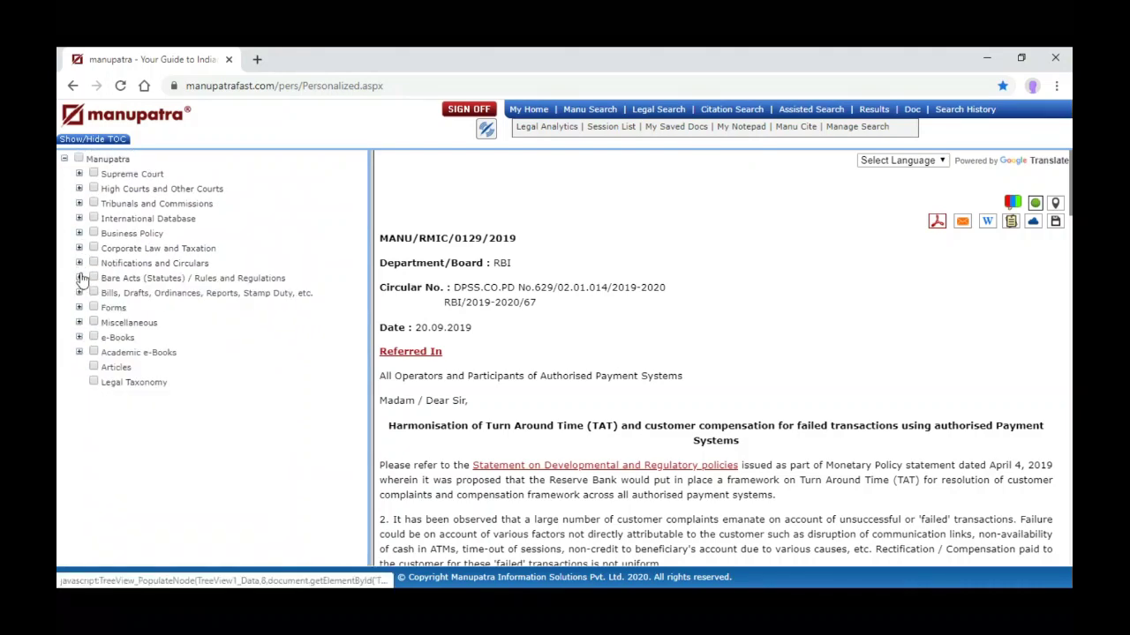
Open the table of contents for the central Bare Acts (Statutes) under Bare Acts (Statutes) / Rules and Regulations
{"action": "left_click", "coordinate": [80, 278]}
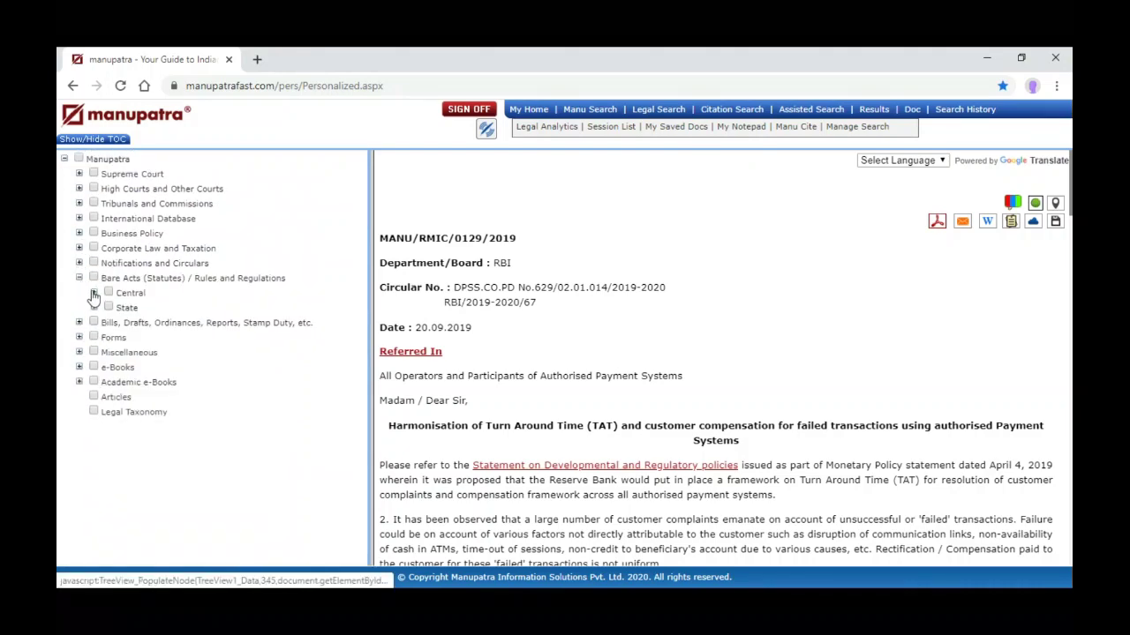
{"action": "left_click", "coordinate": [94, 292]}
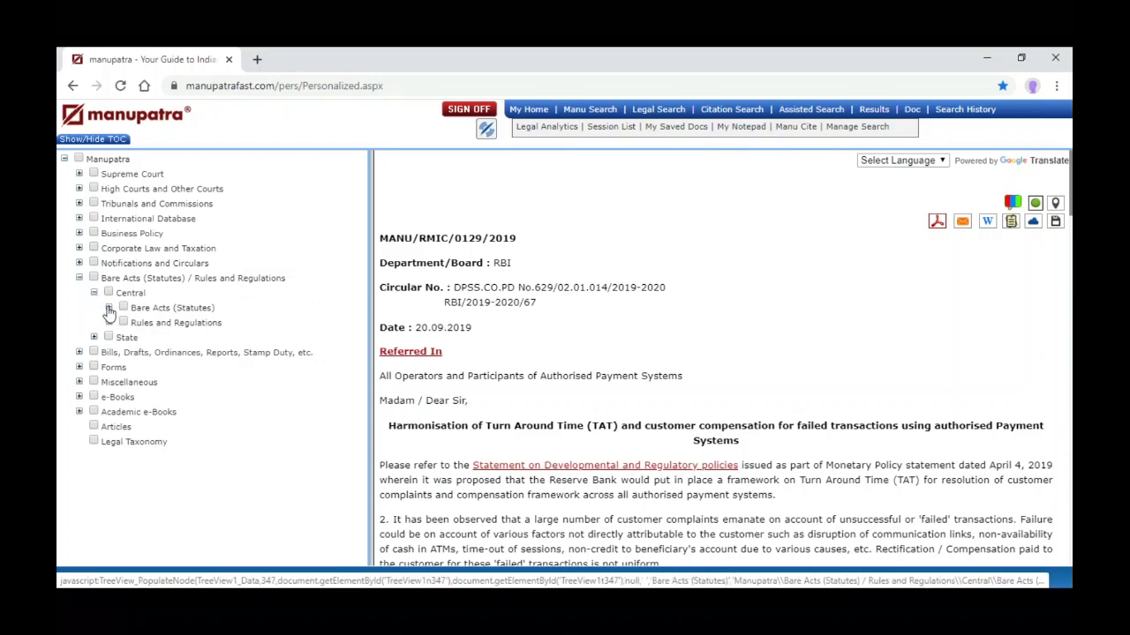
{"action": "left_click", "coordinate": [108, 309]}
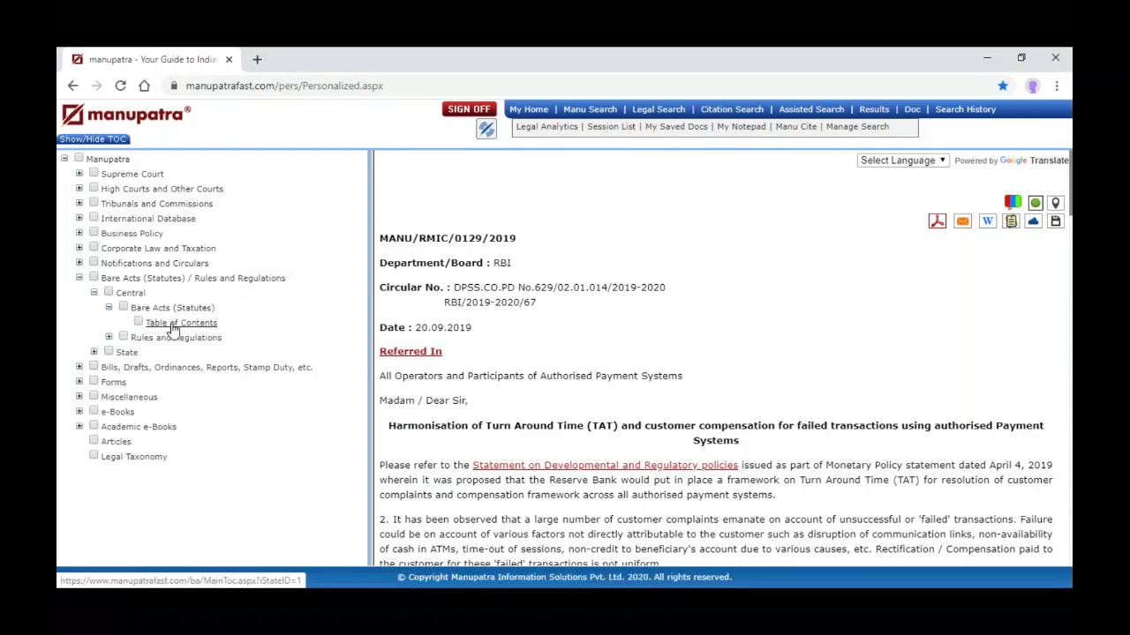
{"action": "left_click", "coordinate": [174, 324]}
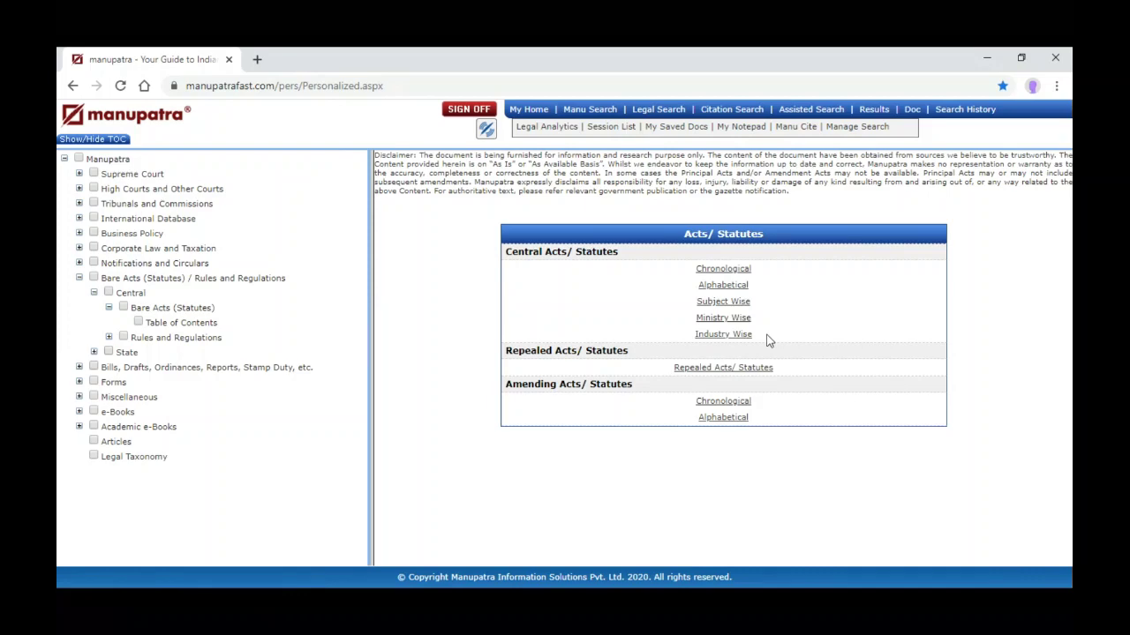
Open the industry-wise central acts for FMCG and review the list with the contents tree narrowed
{"action": "left_click", "coordinate": [718, 336]}
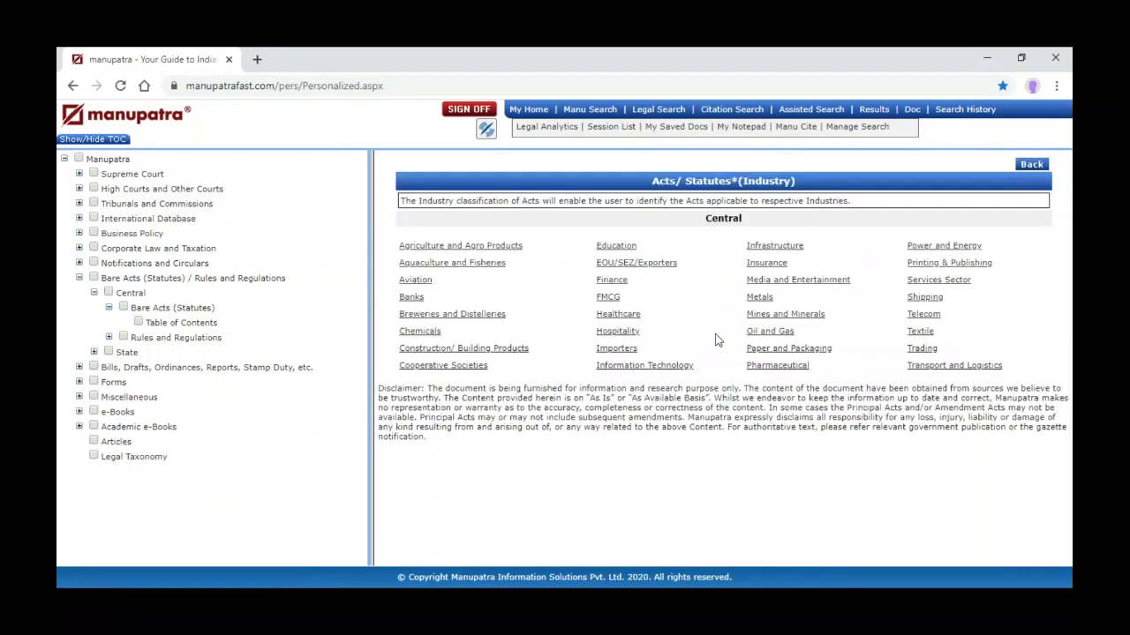
{"action": "left_click", "coordinate": [609, 299]}
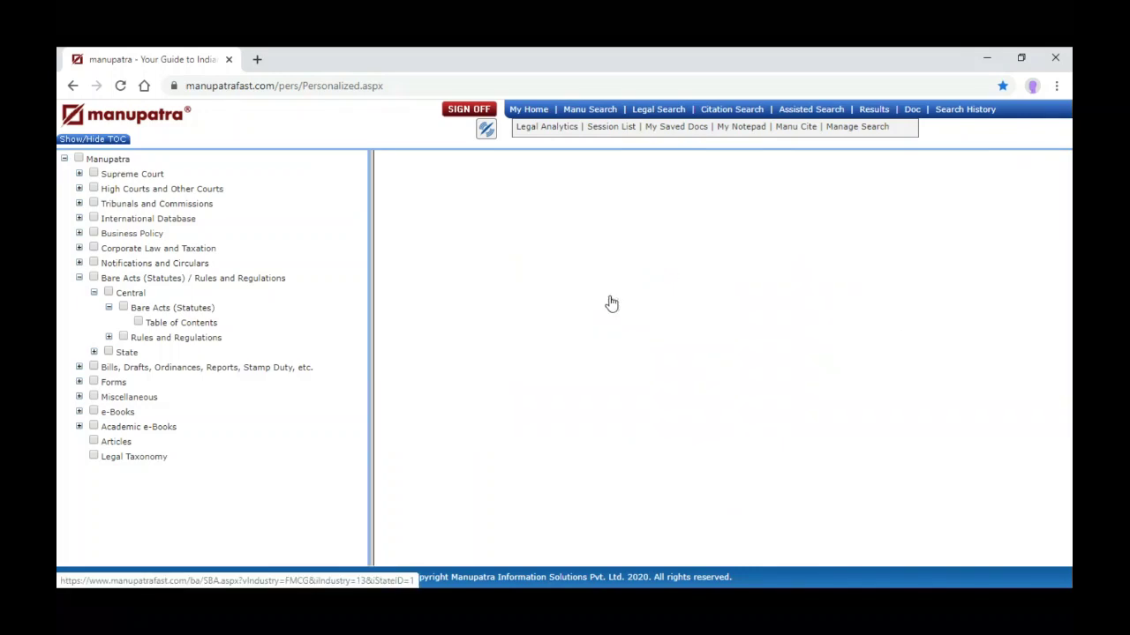
{"action": "left_click_drag", "start_coordinate": [371, 331], "coordinate": [262, 331]}
{"action": "scroll", "coordinate": [717, 496], "scroll_direction": "down", "scroll_amount": 10}
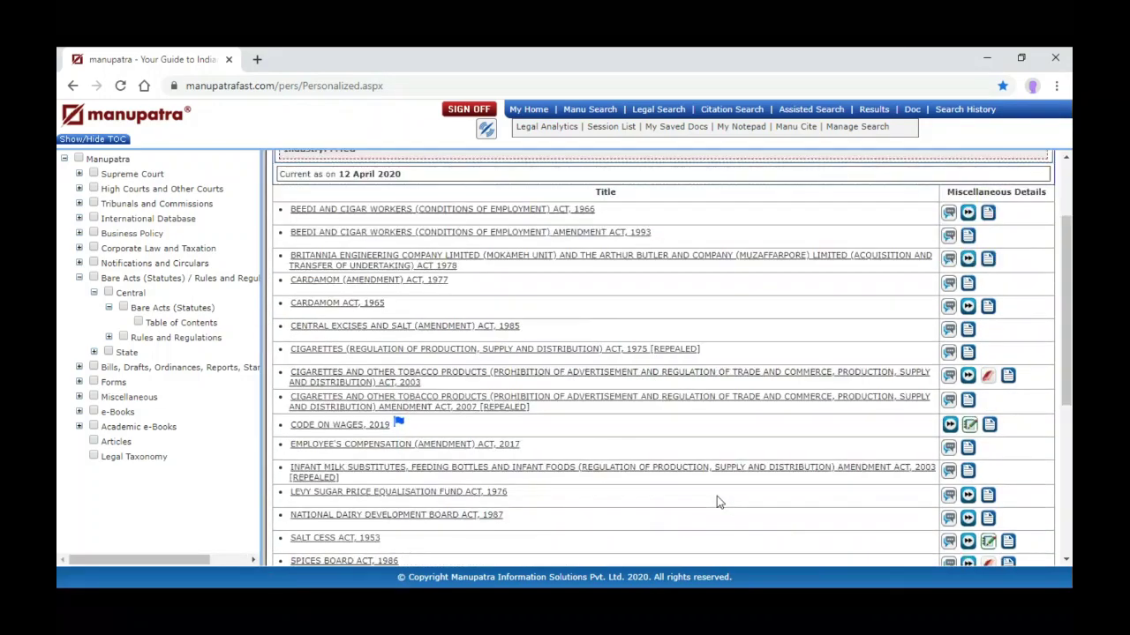
{"action": "scroll", "coordinate": [717, 496], "scroll_direction": "up", "scroll_amount": 10}
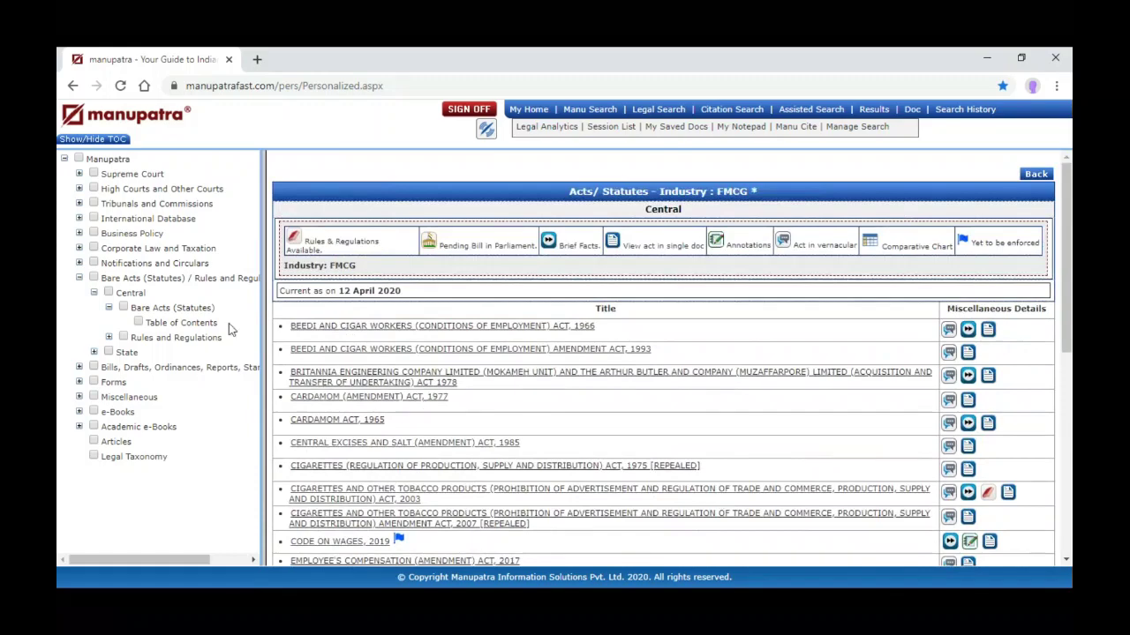
Return to the Bare Acts table of contents and review the ministry-wise central acts for the Ministry of Power
{"action": "left_click", "coordinate": [196, 324]}
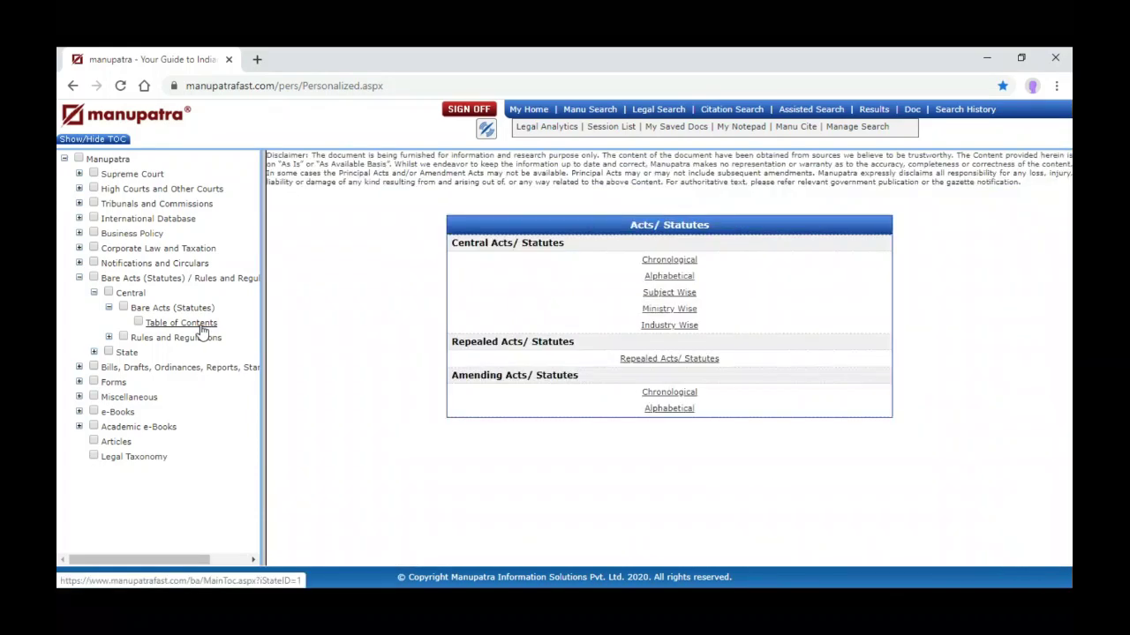
{"action": "left_click", "coordinate": [671, 312]}
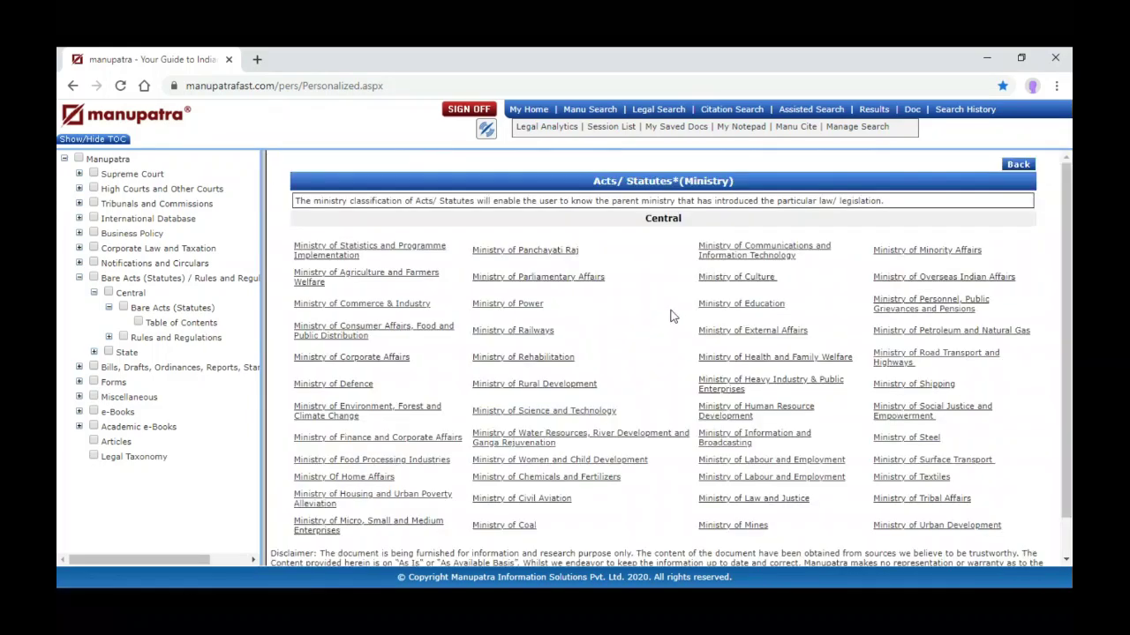
{"action": "left_click", "coordinate": [516, 309]}
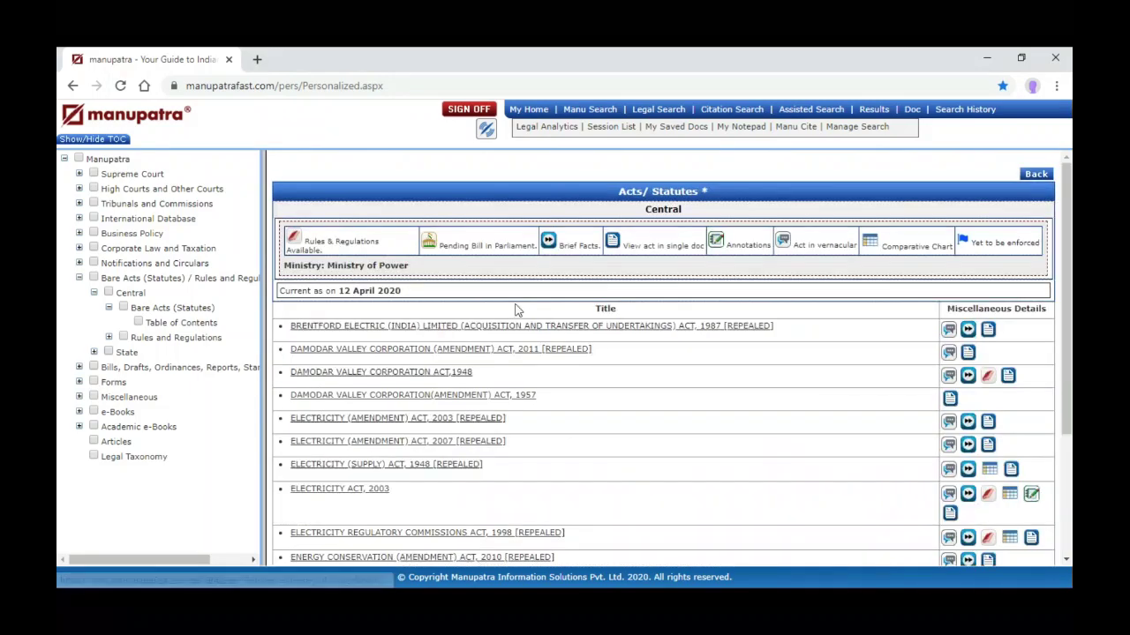
{"action": "scroll", "coordinate": [599, 401], "scroll_direction": "down", "scroll_amount": 3}
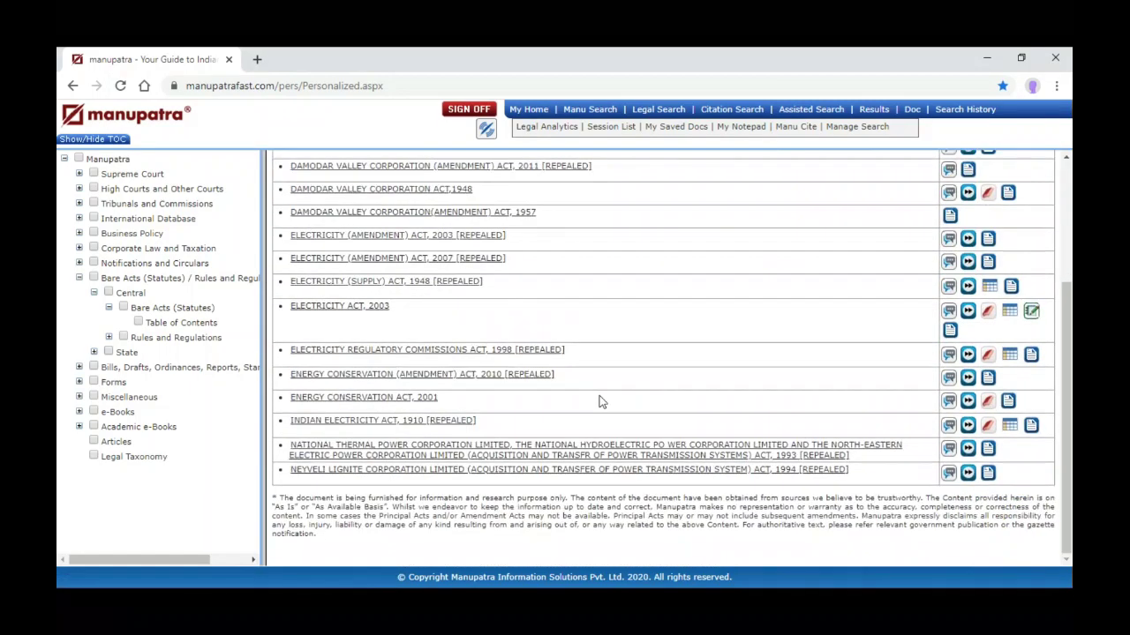
{"action": "scroll", "coordinate": [599, 401], "scroll_direction": "up", "scroll_amount": 3}
{"action": "scroll", "coordinate": [609, 403], "scroll_direction": "down", "scroll_amount": 1}
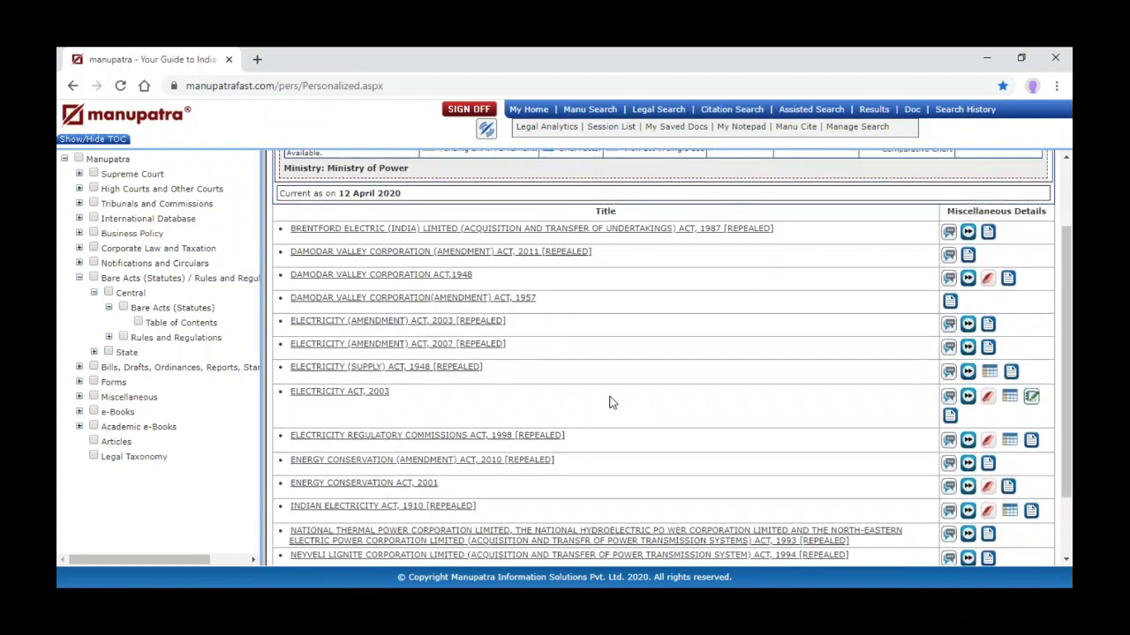
Return to the Bare Acts table of contents and view the subject-wise central acts for Mines and Minerals
{"action": "left_click", "coordinate": [182, 323]}
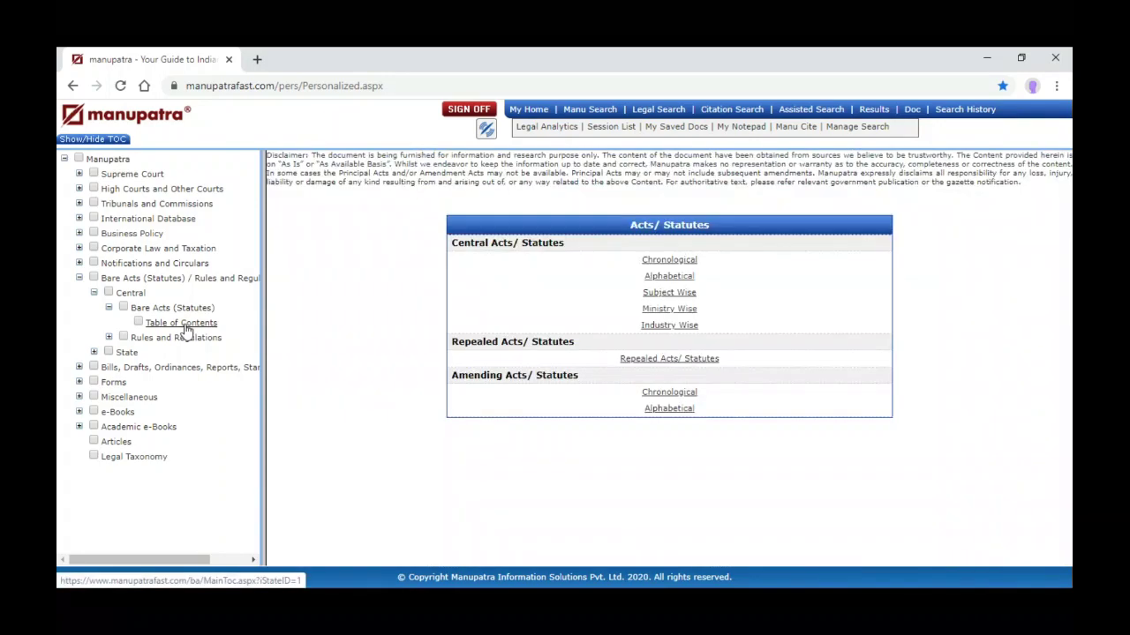
{"action": "left_click", "coordinate": [658, 293]}
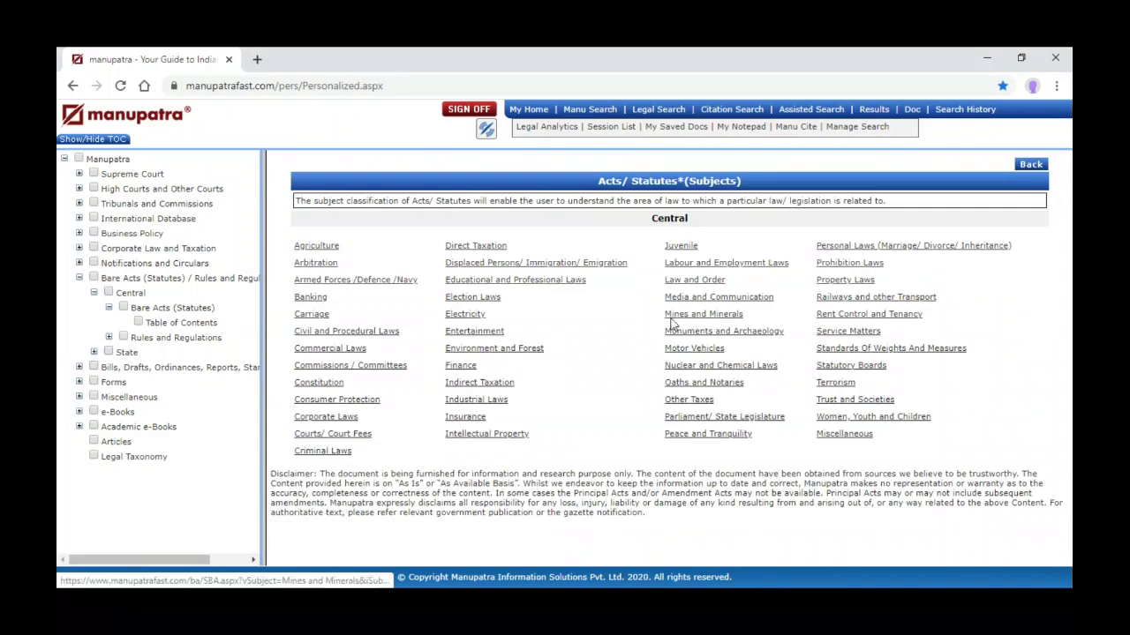
{"action": "left_click", "coordinate": [686, 316]}
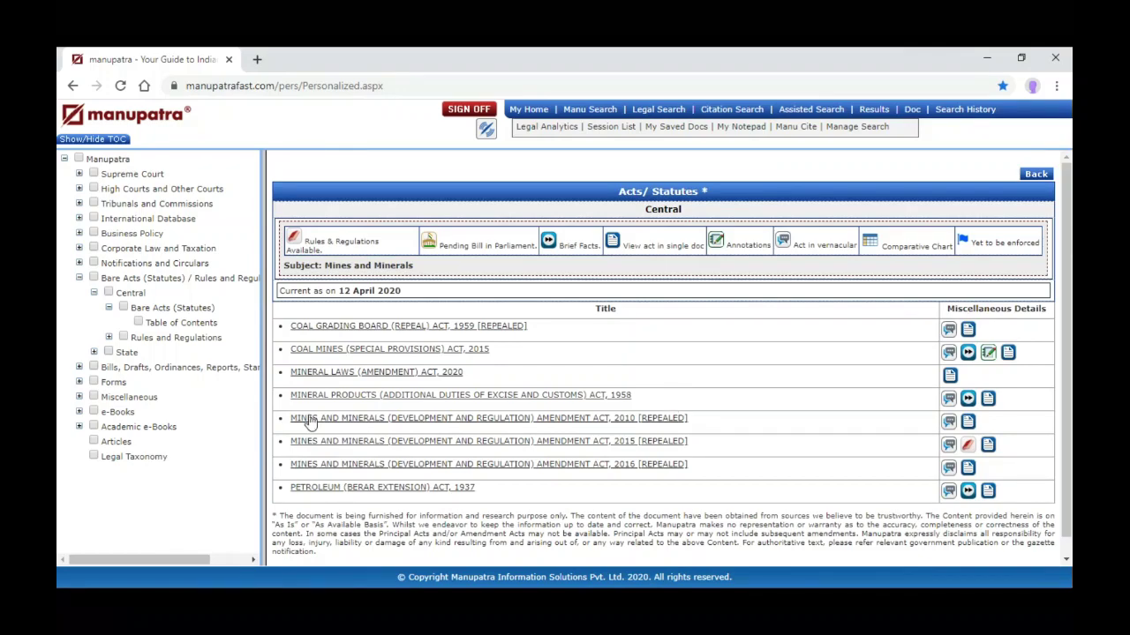
Return to the Bare Acts table of contents and review the alphabetical list of central acts
{"action": "left_click", "coordinate": [177, 324]}
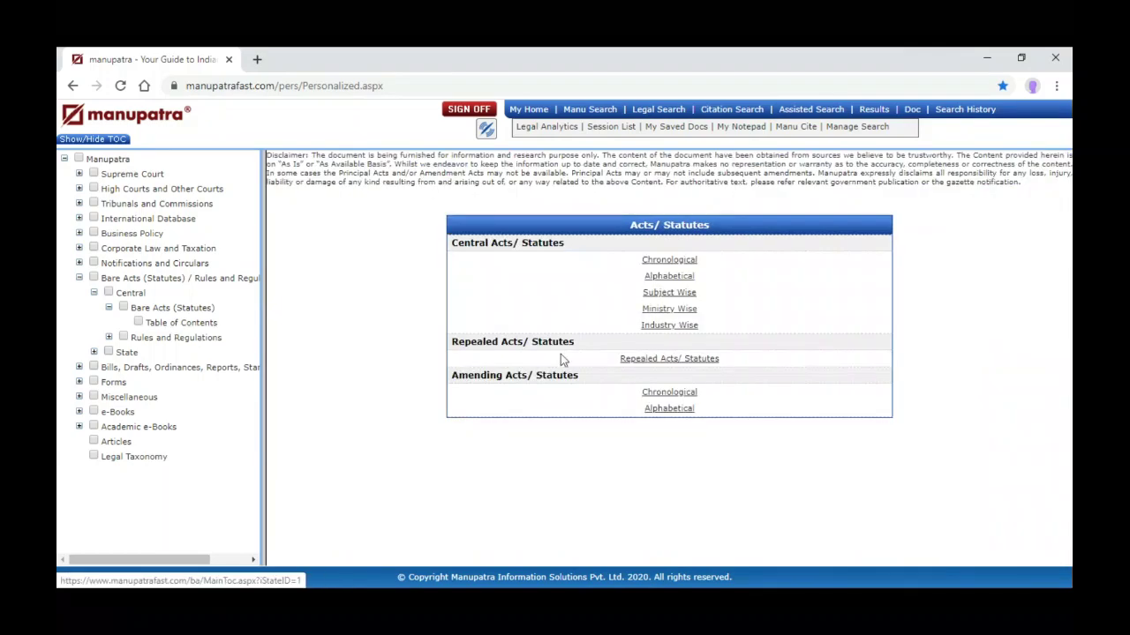
{"action": "left_click", "coordinate": [668, 276]}
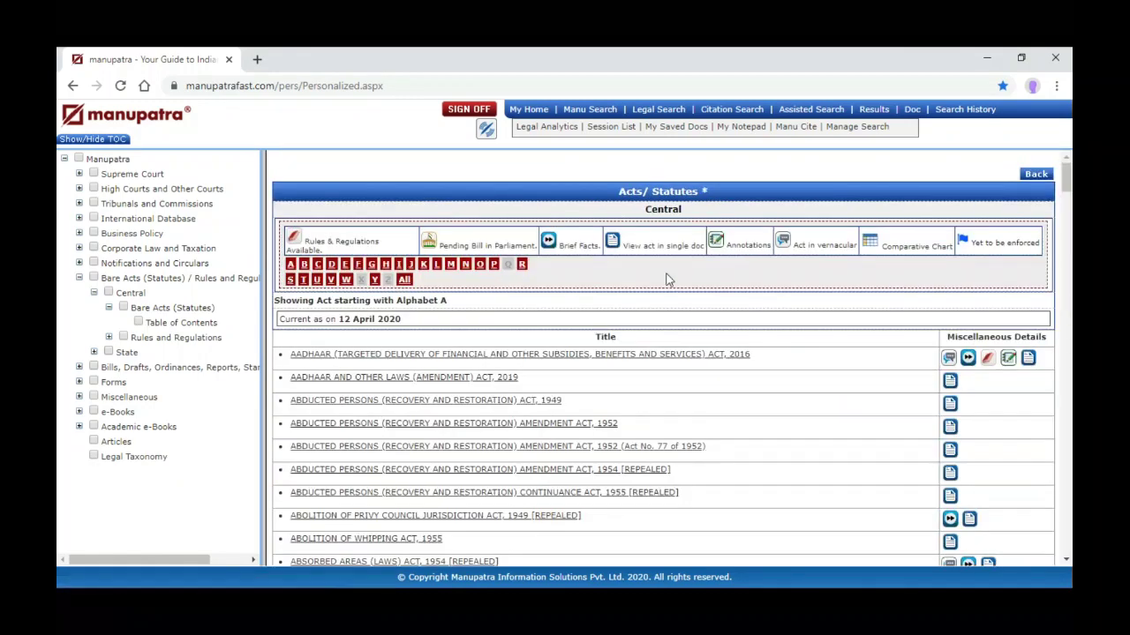
{"action": "scroll", "coordinate": [783, 405], "scroll_direction": "down", "scroll_amount": 1}
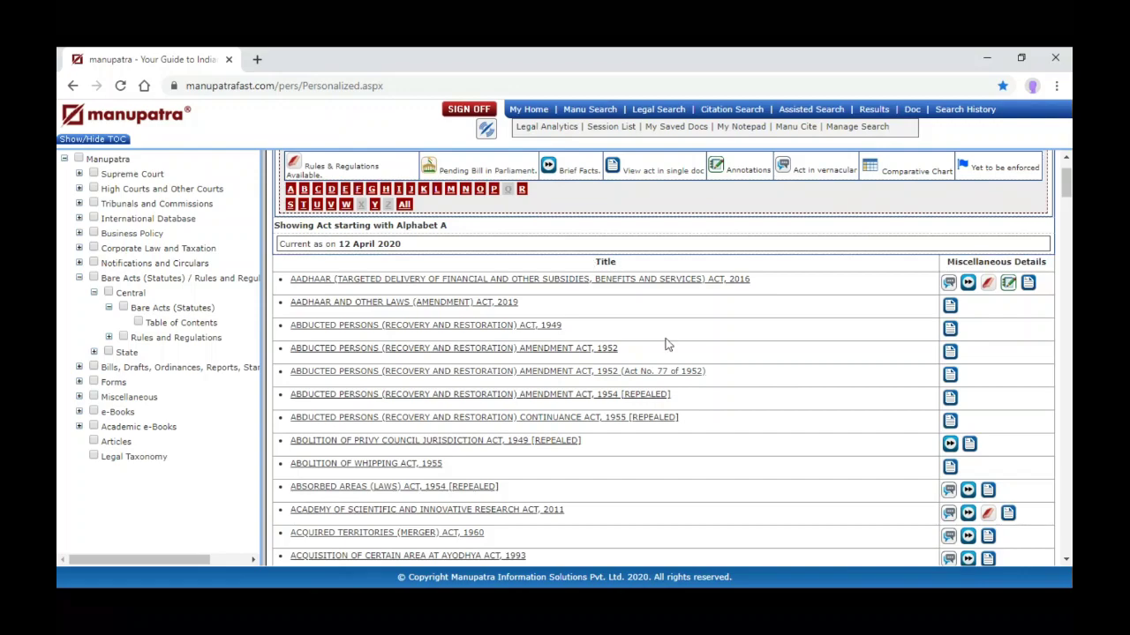
{"action": "scroll", "coordinate": [745, 353], "scroll_direction": "up", "scroll_amount": 1}
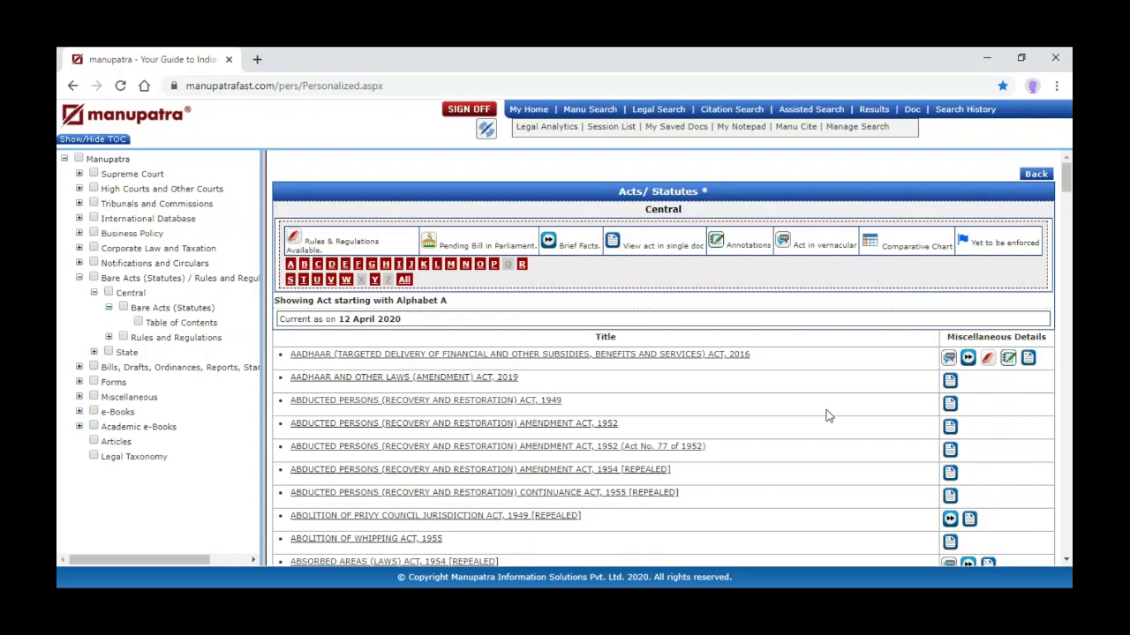
View the brief facts of the Aadhaar (Targeted Delivery of Financial and Other Subsidies, Benefits and Services) Act, 2016, and close them
{"action": "scroll", "coordinate": [828, 415], "scroll_direction": "down", "scroll_amount": 1}
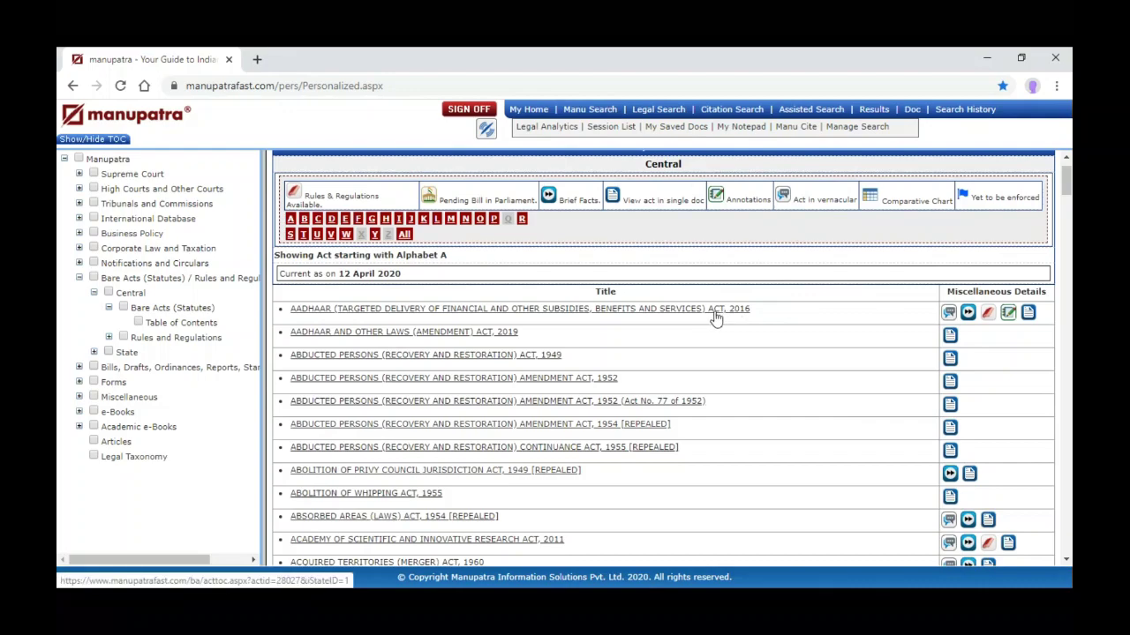
{"action": "left_click", "coordinate": [949, 316]}
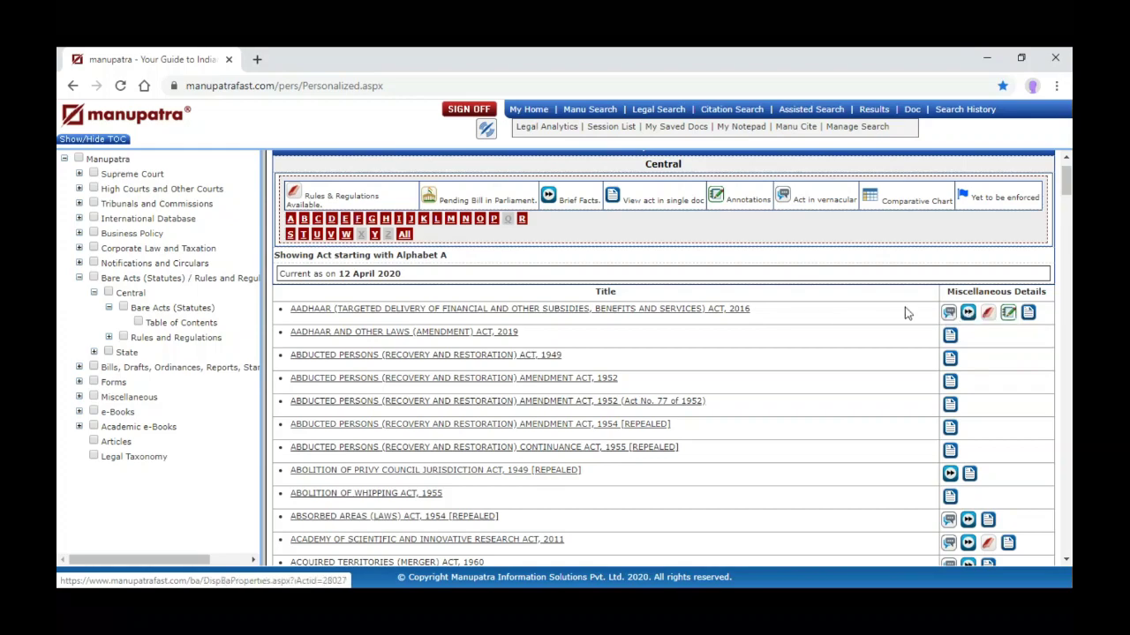
{"action": "left_click", "coordinate": [968, 315]}
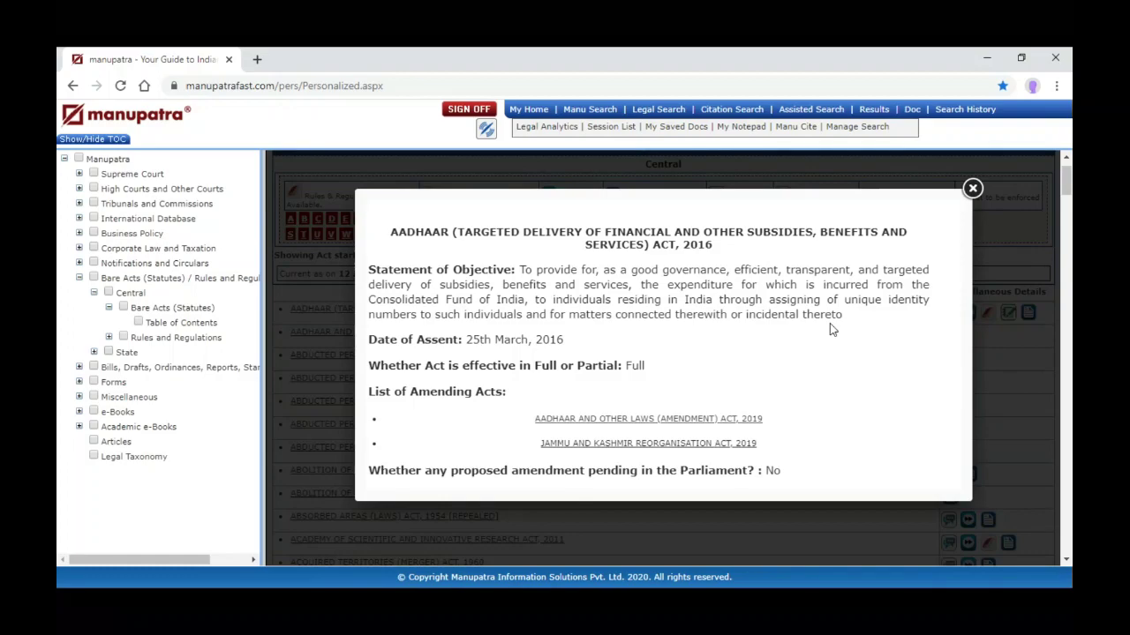
{"action": "left_click", "coordinate": [973, 190]}
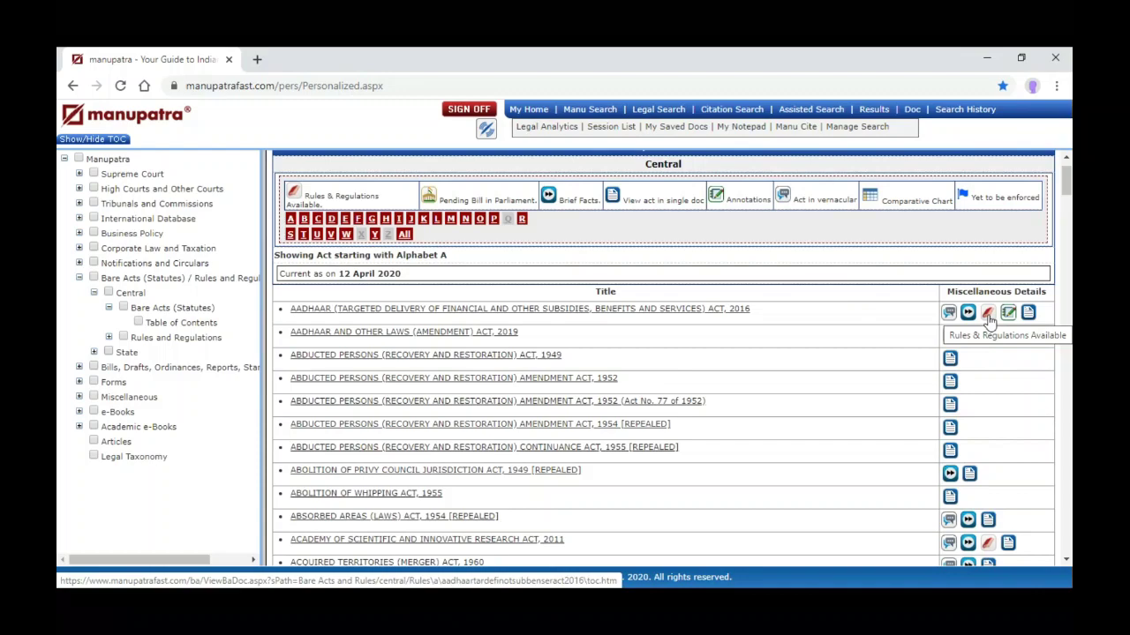
Open the rules and regulations available under the Aadhaar Act, 2016, and review the complete list
{"action": "left_click", "coordinate": [988, 314]}
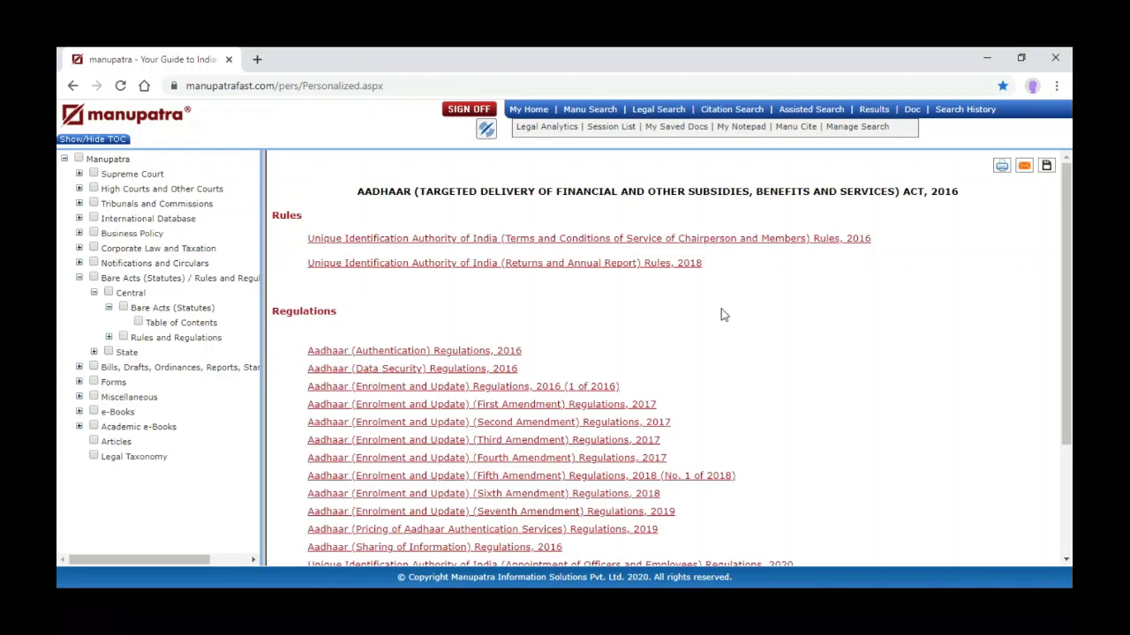
{"action": "scroll", "coordinate": [803, 357], "scroll_direction": "down", "scroll_amount": 1}
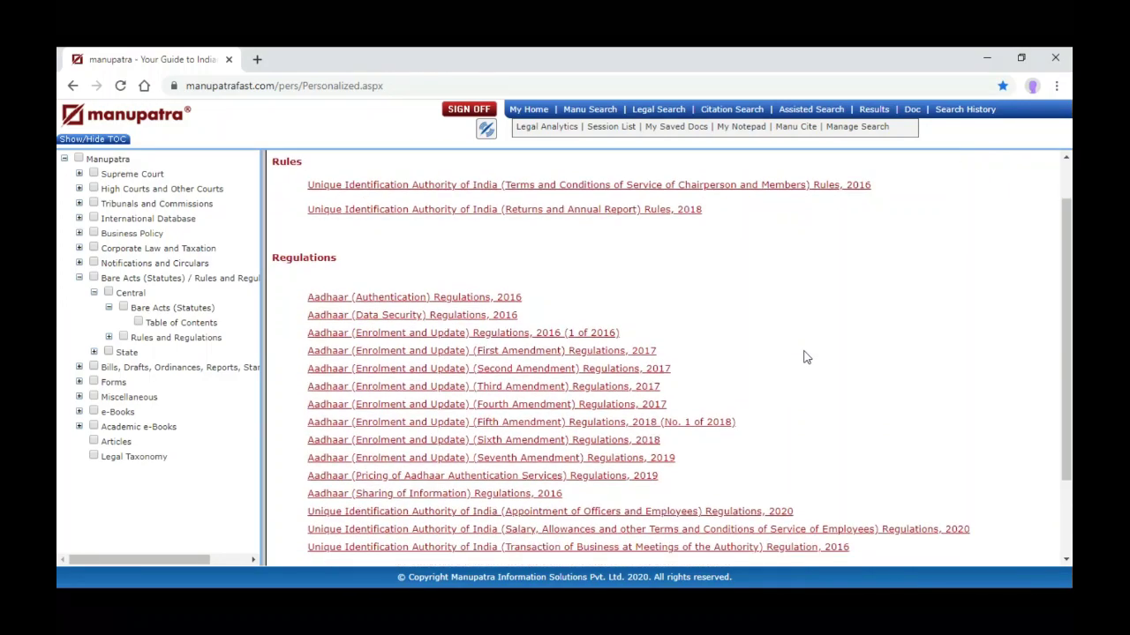
{"action": "scroll", "coordinate": [803, 356], "scroll_direction": "down", "scroll_amount": 2}
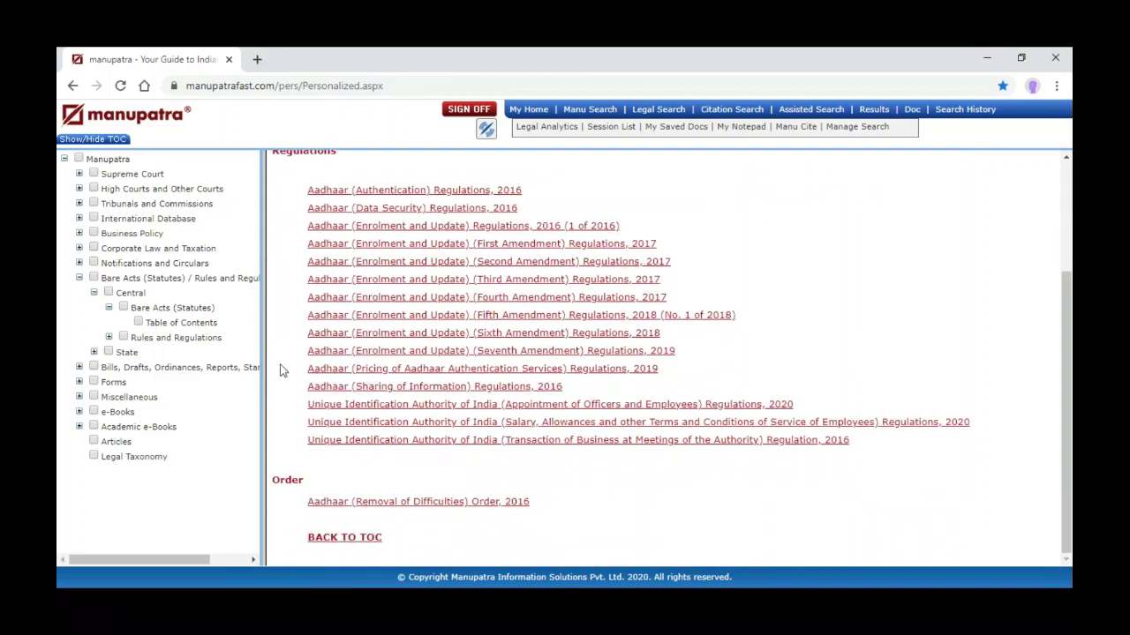
Return to the alphabetical list of central acts, read the annotations of the Aadhaar Act, 2016, and close them
{"action": "left_click", "coordinate": [181, 323]}
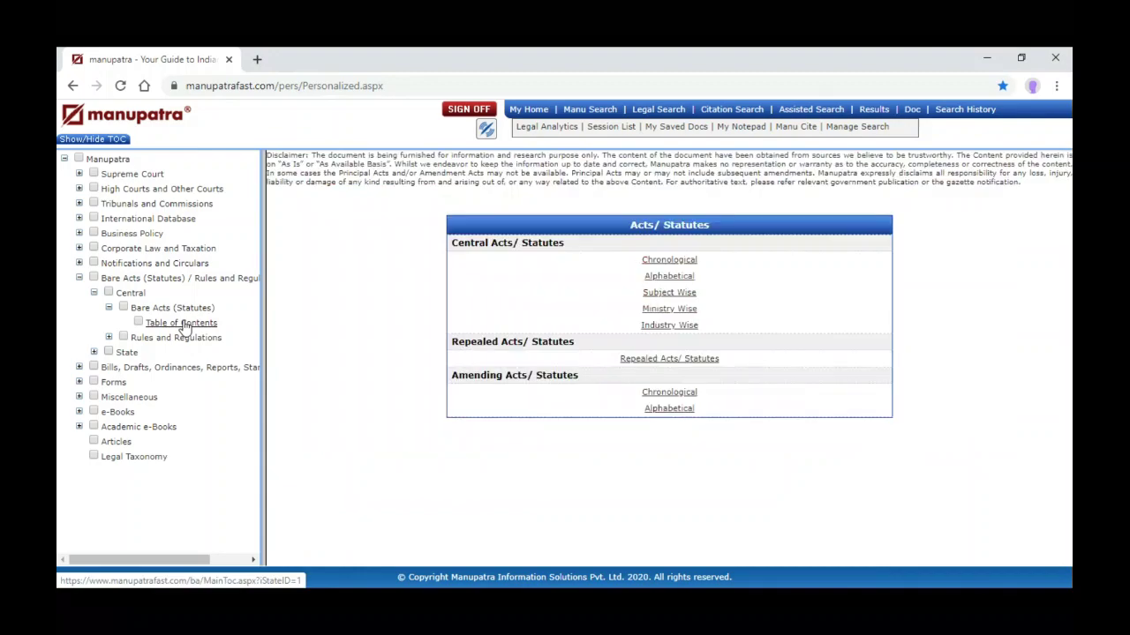
{"action": "left_click", "coordinate": [667, 278]}
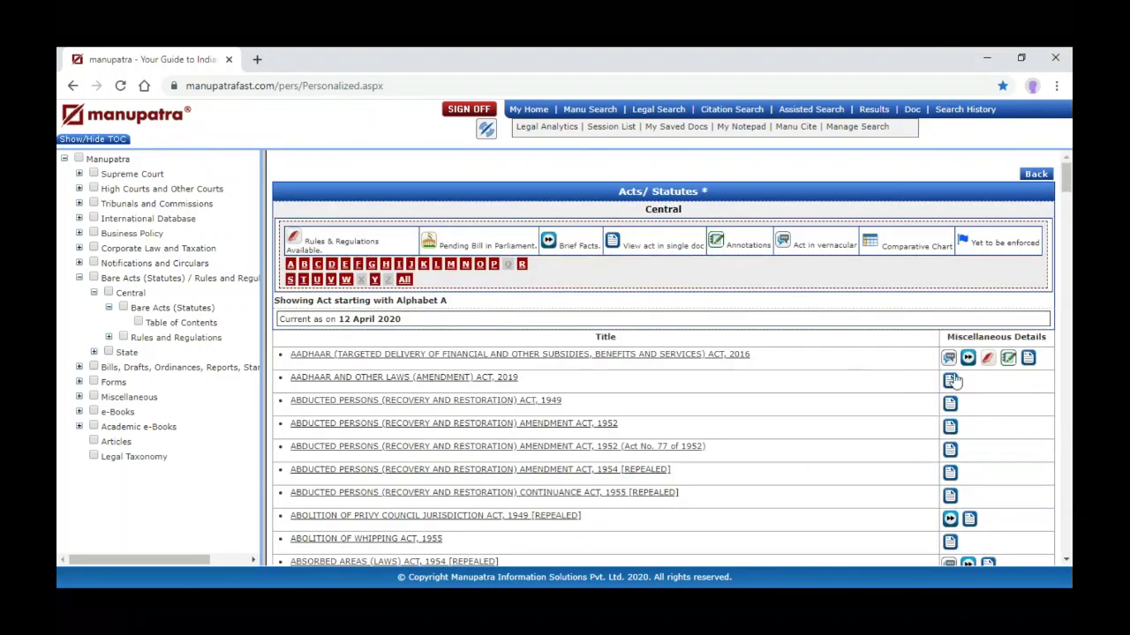
{"action": "left_click", "coordinate": [1008, 358]}
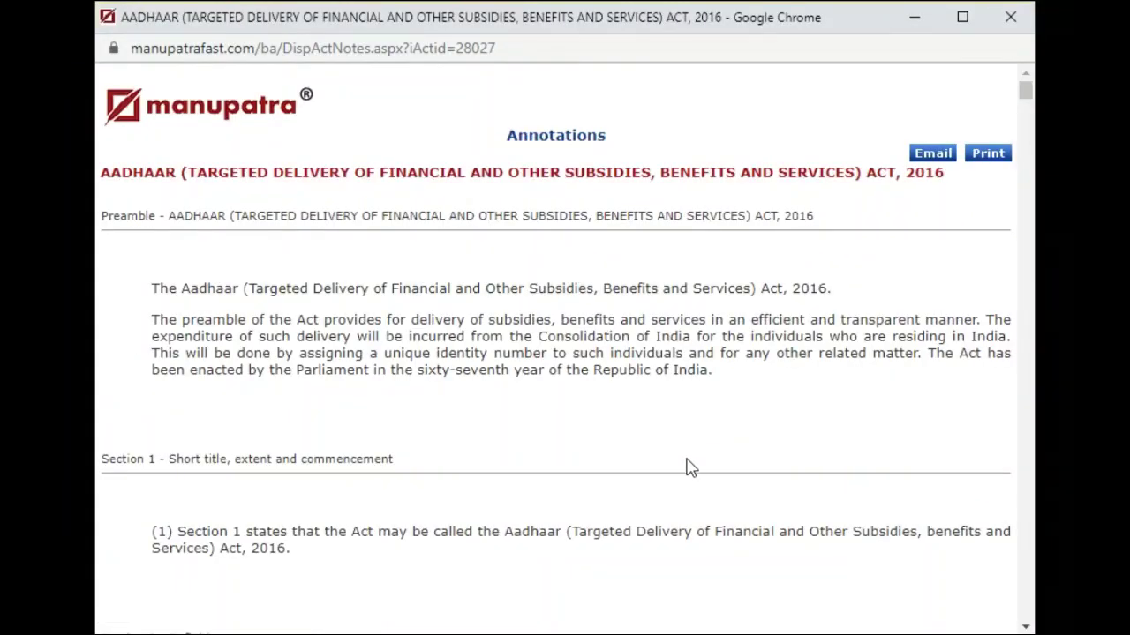
{"action": "scroll", "coordinate": [690, 468], "scroll_direction": "down", "scroll_amount": 8}
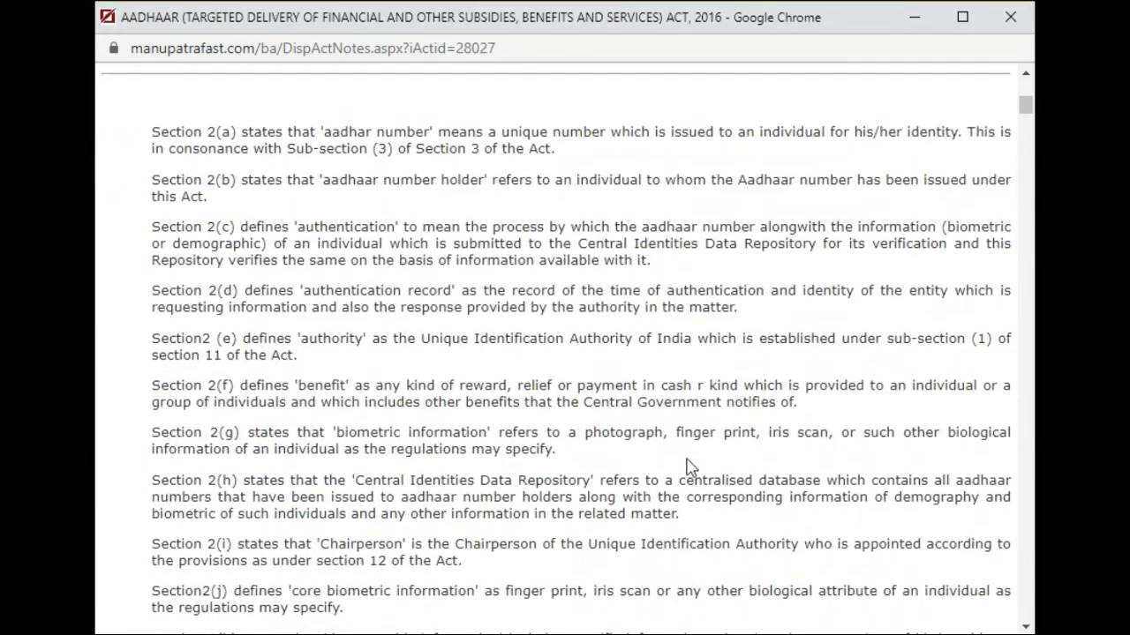
{"action": "scroll", "coordinate": [690, 468], "scroll_direction": "down", "scroll_amount": 15}
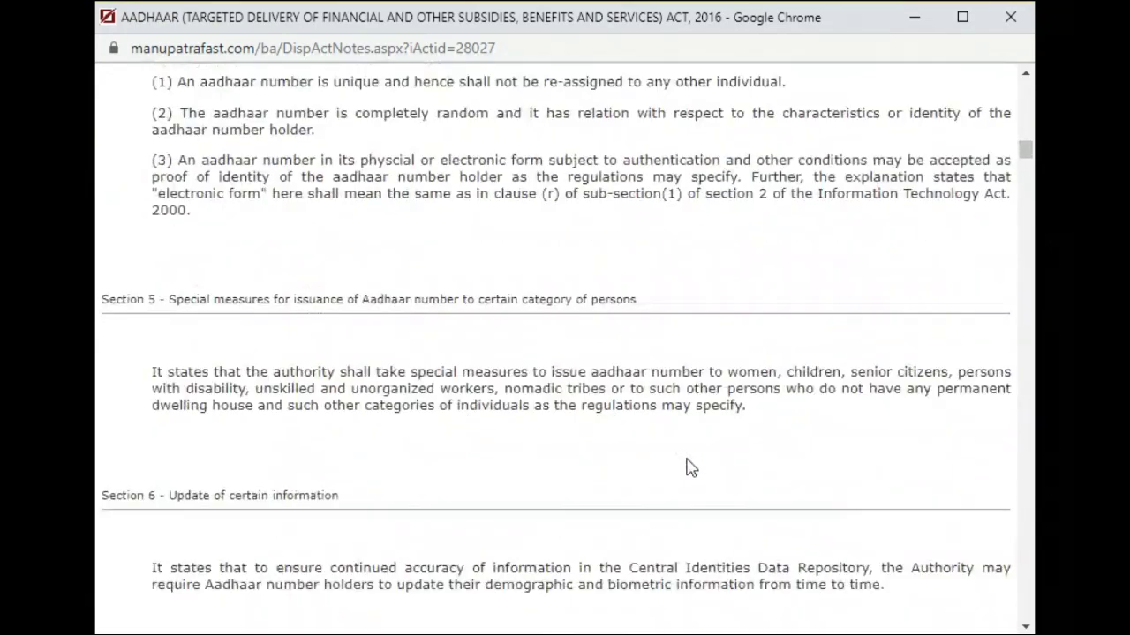
{"action": "scroll", "coordinate": [690, 467], "scroll_direction": "down", "scroll_amount": 2}
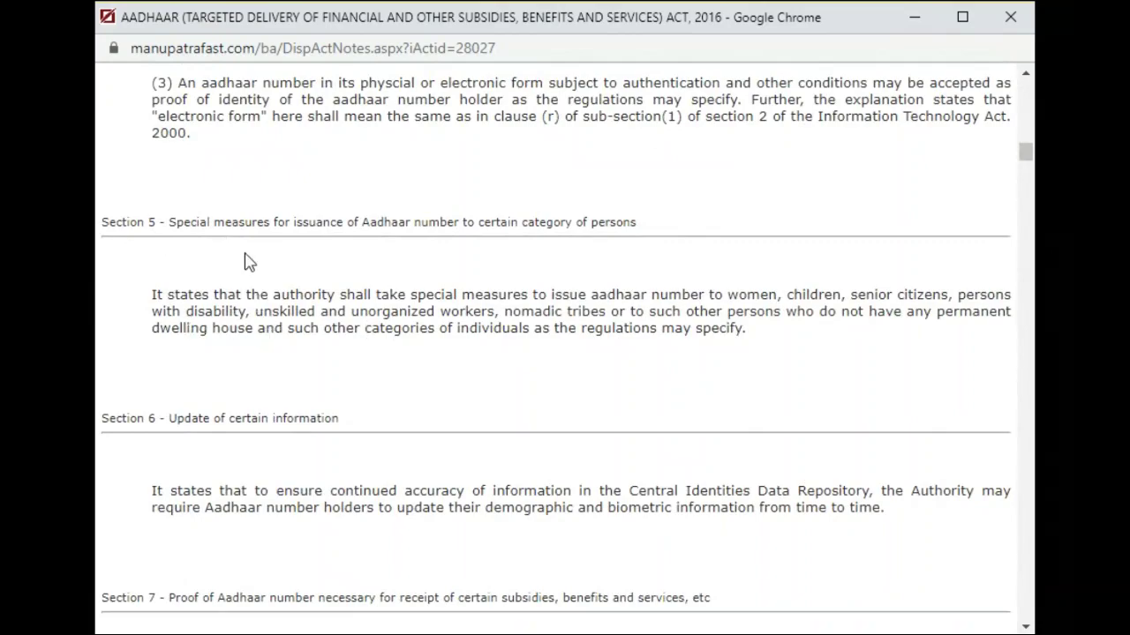
{"action": "scroll", "coordinate": [499, 471], "scroll_direction": "down", "scroll_amount": 5}
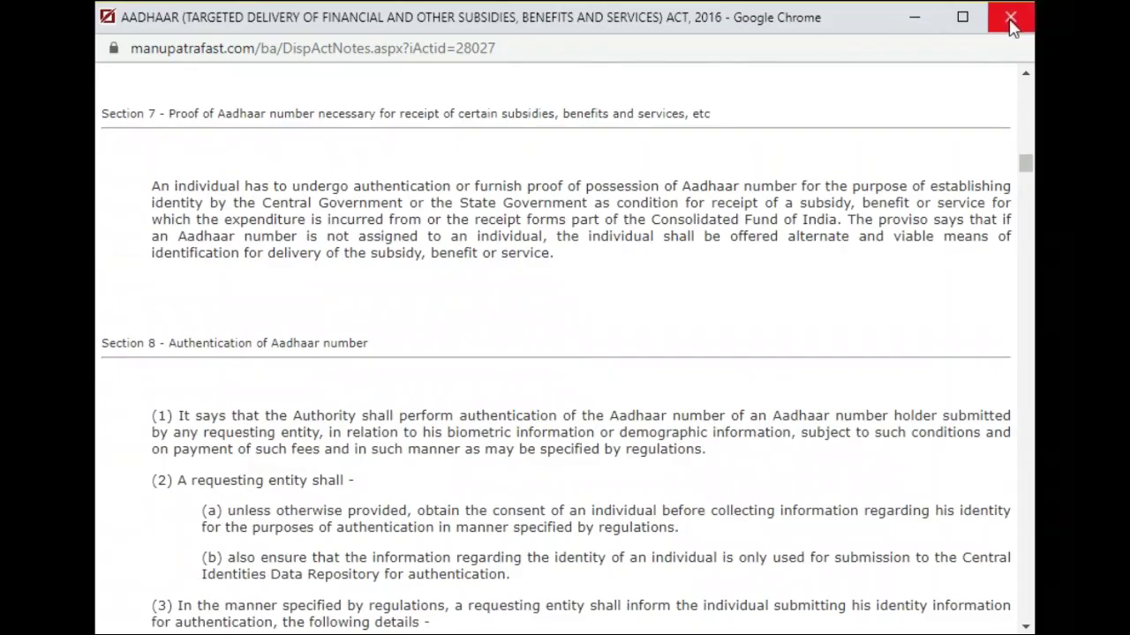
{"action": "left_click", "coordinate": [1007, 23]}
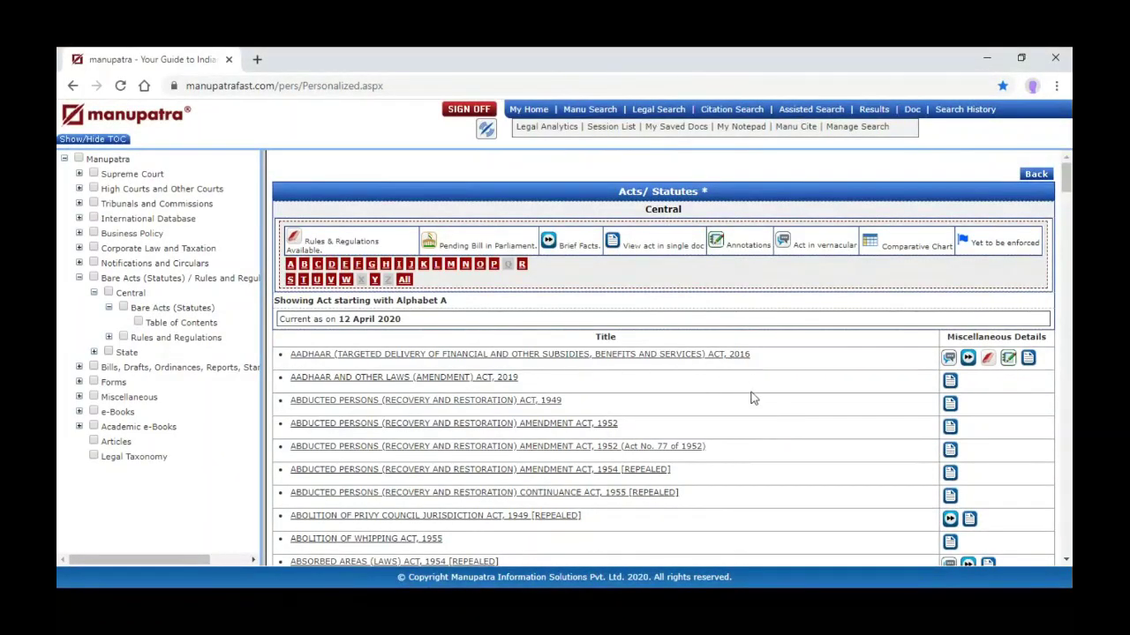
Open the Aadhaar Act, 2016 as a single document and examine its preamble and opening sections
{"action": "left_click", "coordinate": [1028, 360]}
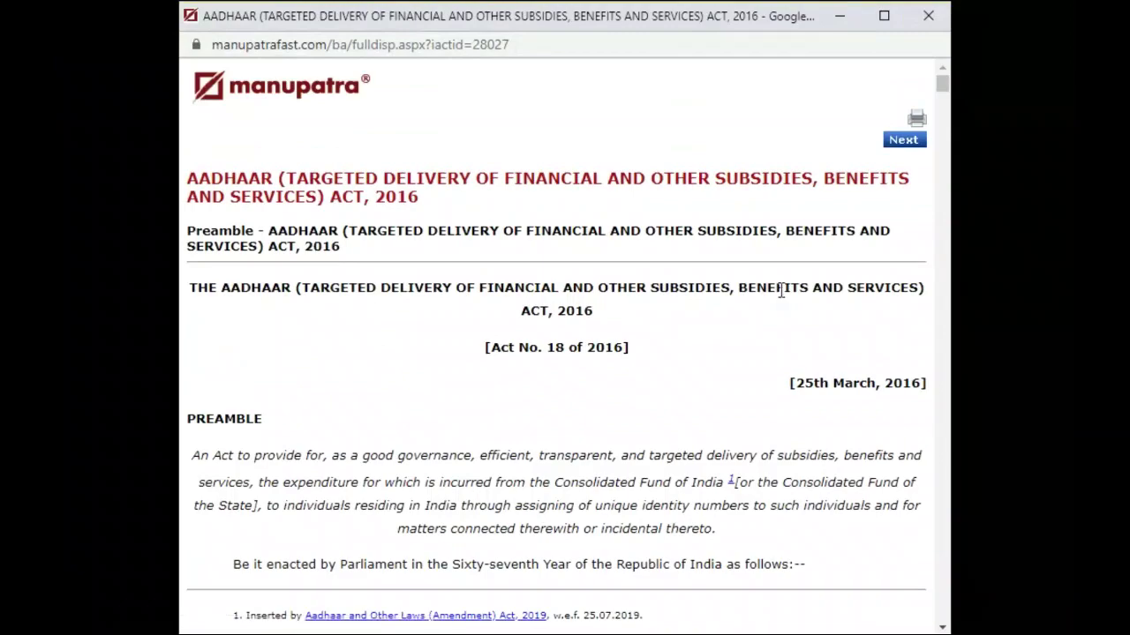
{"action": "scroll", "coordinate": [821, 404], "scroll_direction": "down", "scroll_amount": 7}
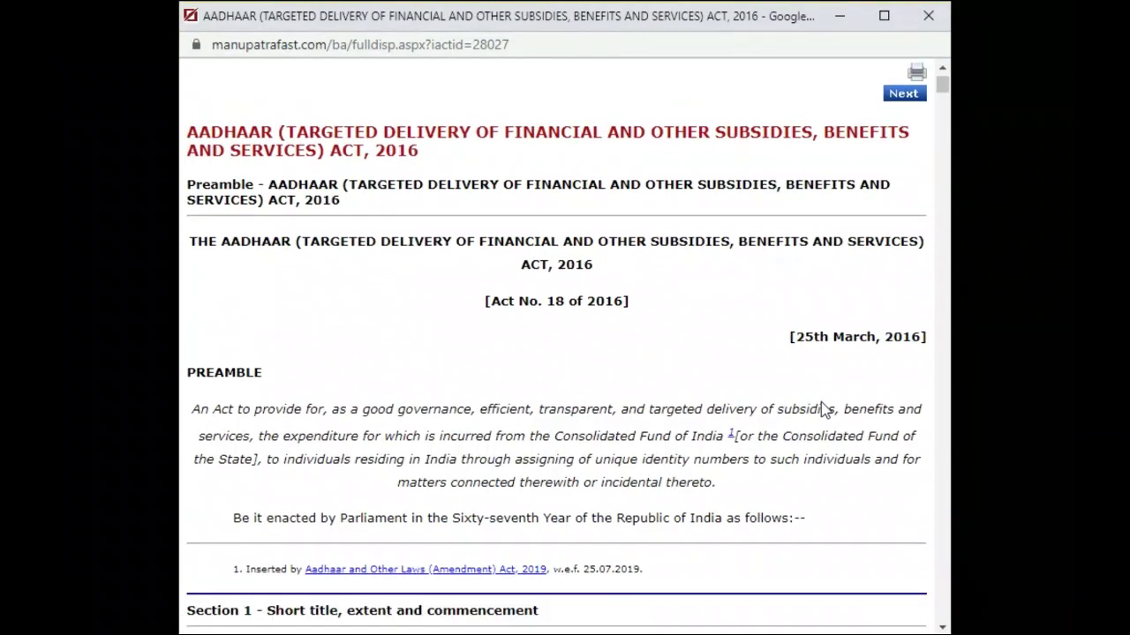
{"action": "scroll", "coordinate": [820, 402], "scroll_direction": "down", "scroll_amount": 10}
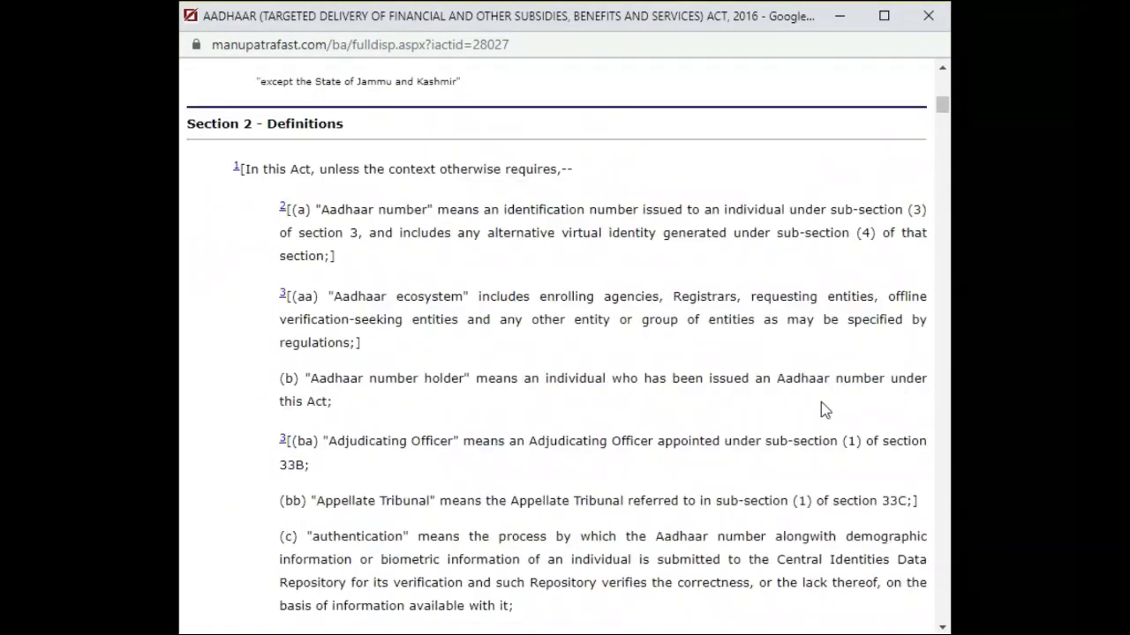
{"action": "scroll", "coordinate": [820, 402], "scroll_direction": "down", "scroll_amount": 11}
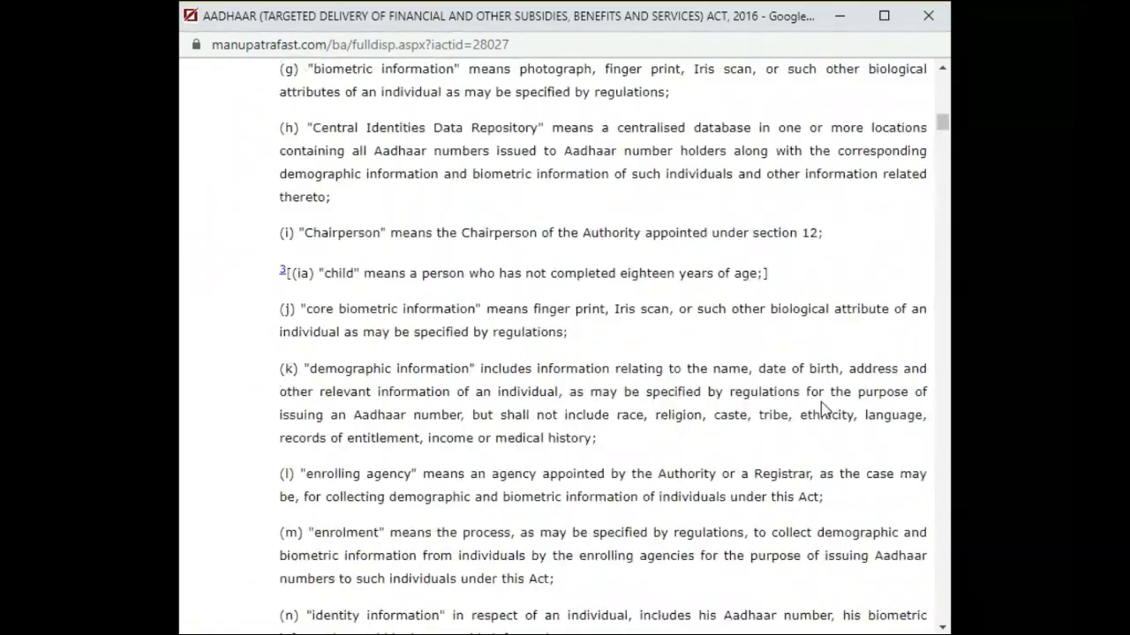
{"action": "scroll", "coordinate": [821, 411], "scroll_direction": "down", "scroll_amount": 9}
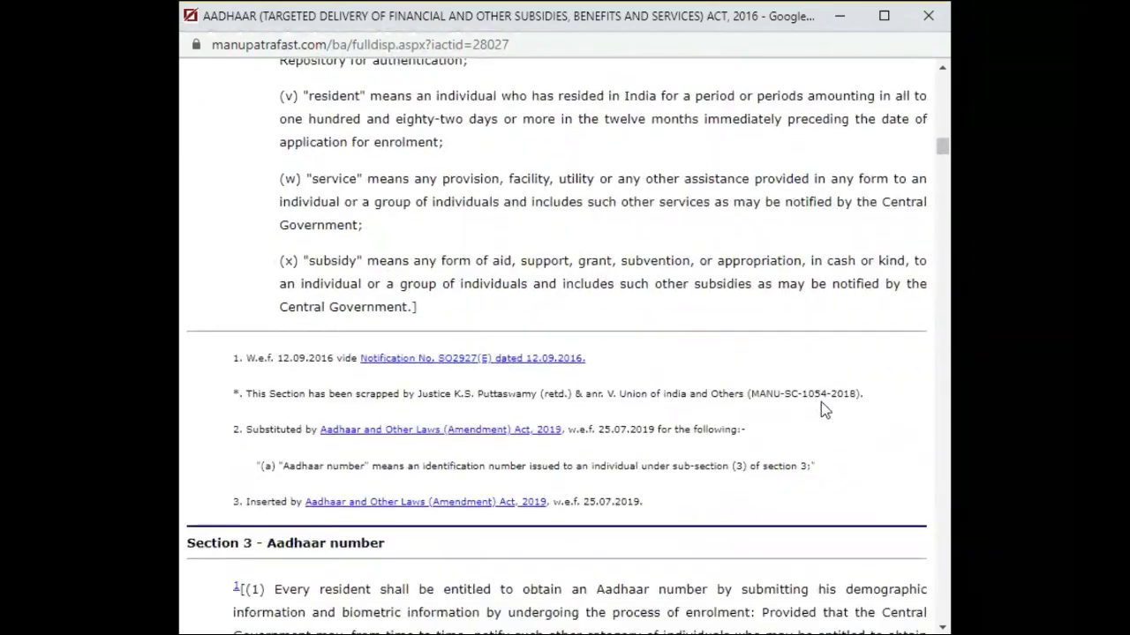
{"action": "scroll", "coordinate": [821, 410], "scroll_direction": "down", "scroll_amount": 10}
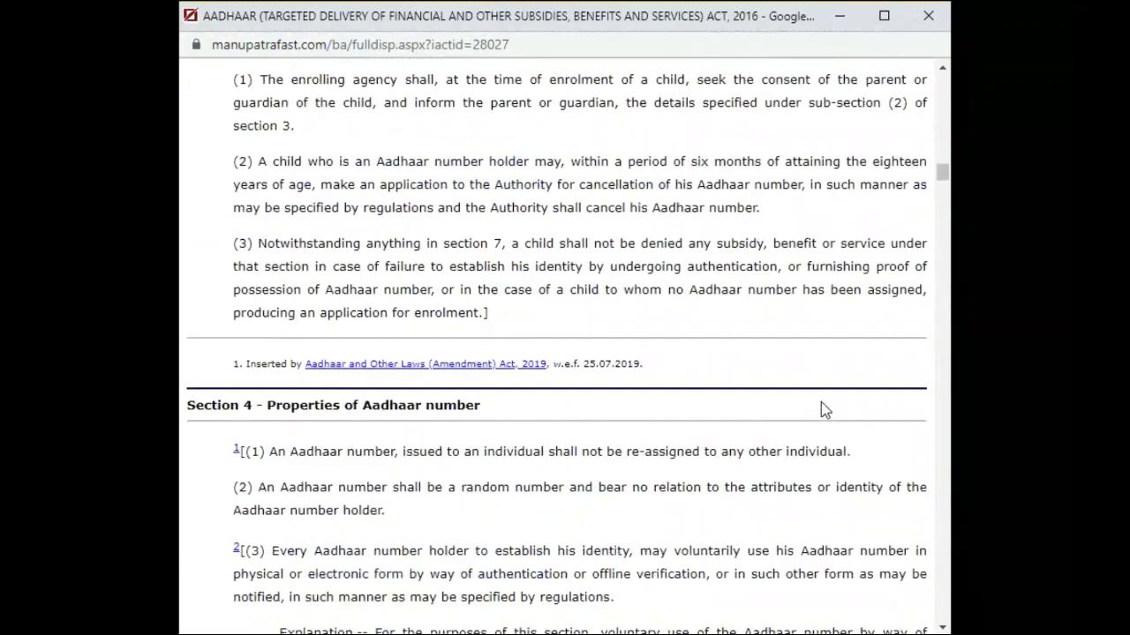
{"action": "scroll", "coordinate": [821, 410], "scroll_direction": "down", "scroll_amount": 10}
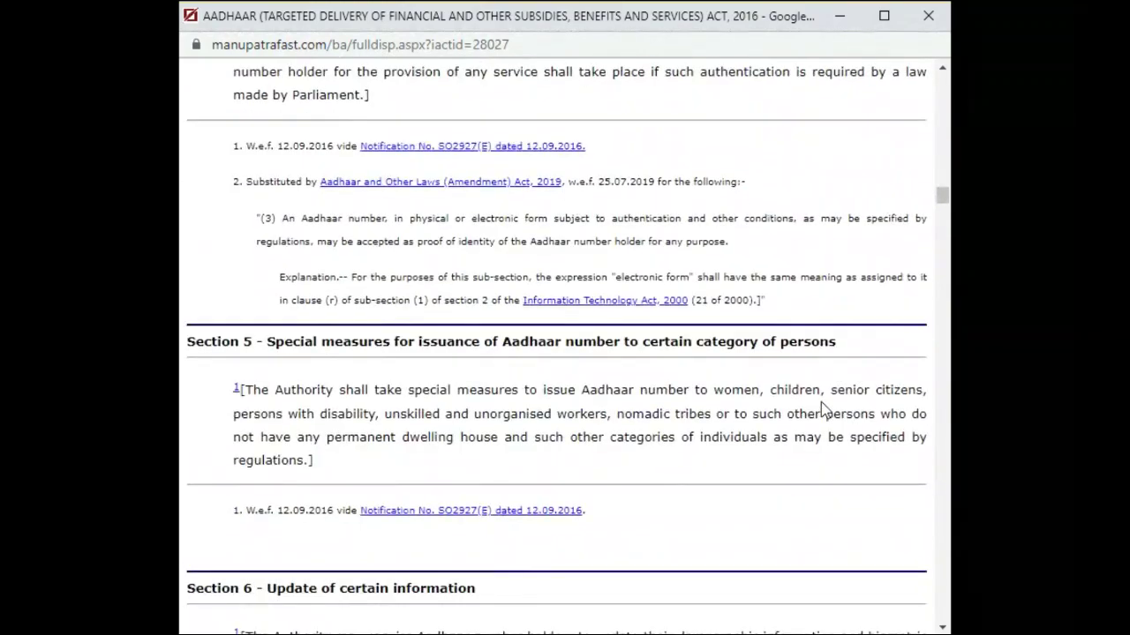
{"action": "scroll", "coordinate": [821, 410], "scroll_direction": "down", "scroll_amount": 2}
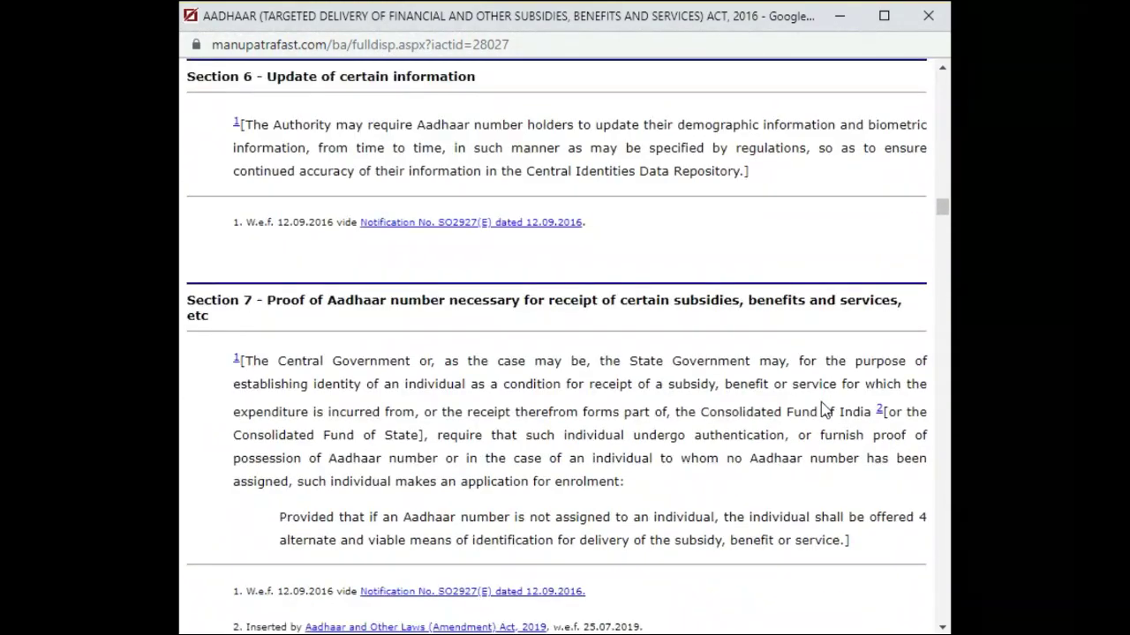
{"action": "scroll", "coordinate": [820, 410], "scroll_direction": "up", "scroll_amount": 20}
{"action": "scroll", "coordinate": [821, 411], "scroll_direction": "up", "scroll_amount": 6}
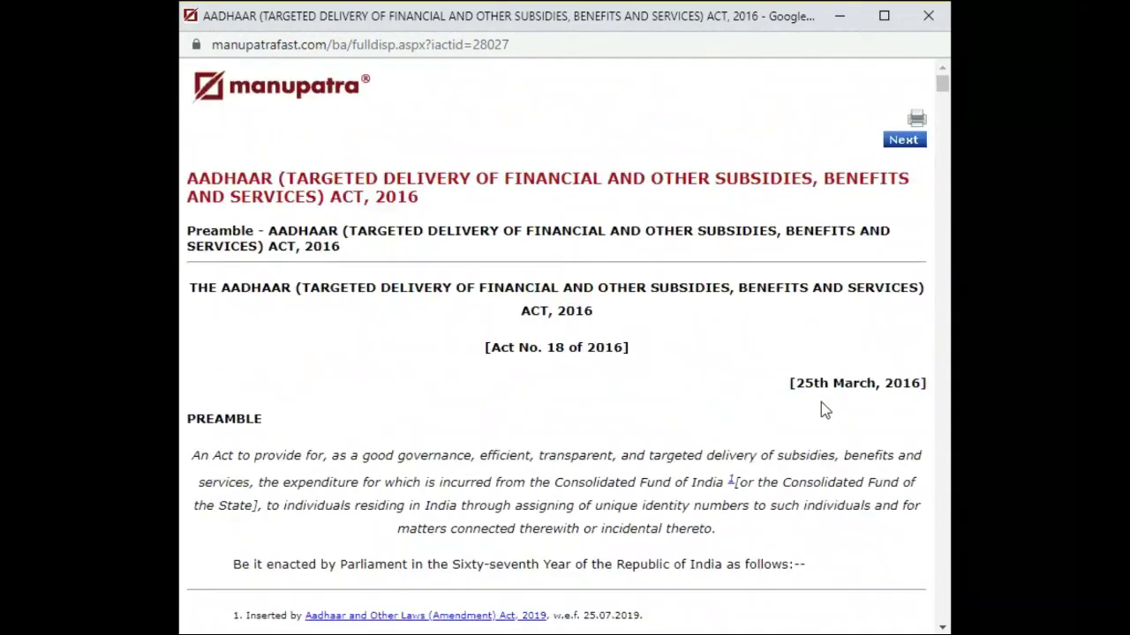
Open the print preview of the single-document Aadhaar Act and dismiss it
{"action": "left_click", "coordinate": [916, 119]}
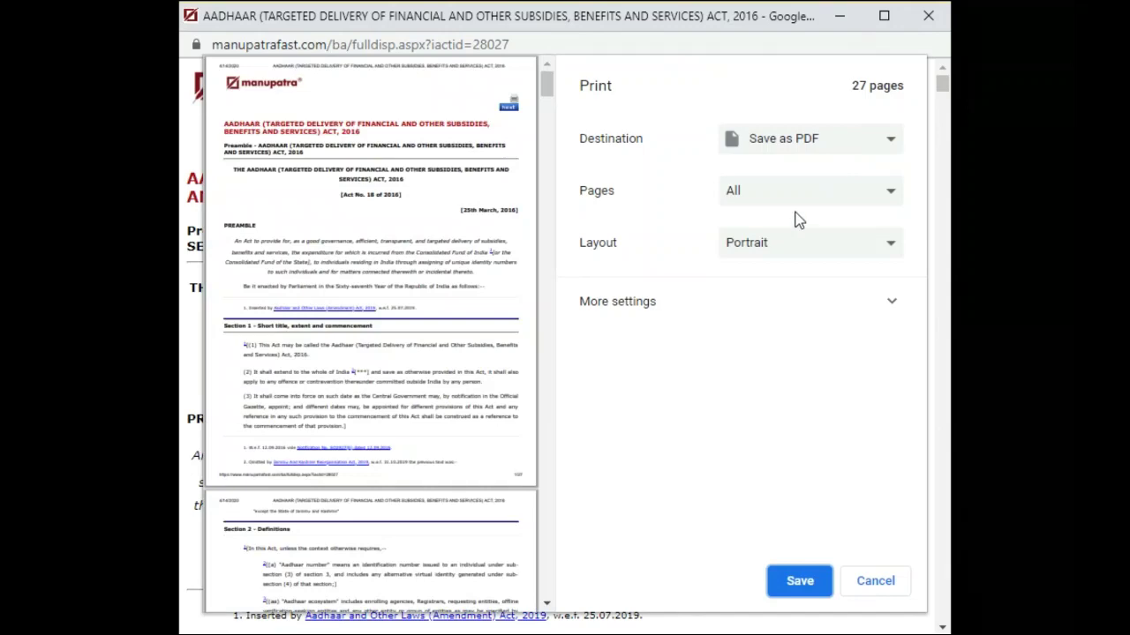
{"action": "left_click", "coordinate": [814, 582]}
{"action": "left_click", "coordinate": [876, 581]}
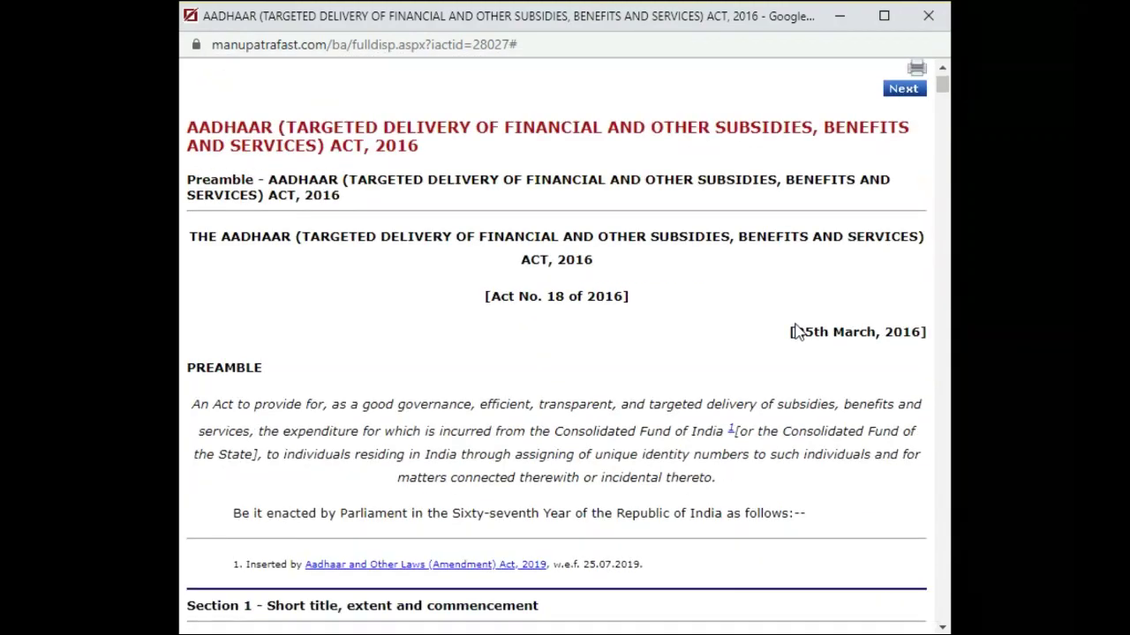
View the second part of the single-document Aadhaar Act, starting at Section 36, and close the document window
{"action": "scroll", "coordinate": [797, 332], "scroll_direction": "down", "scroll_amount": 7}
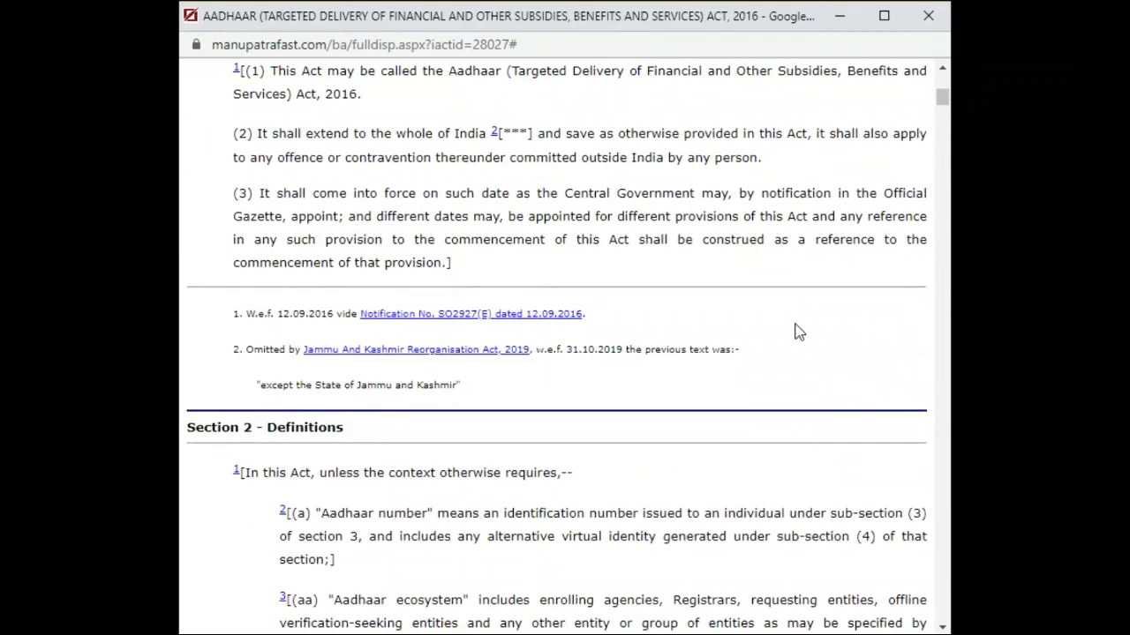
{"action": "scroll", "coordinate": [797, 332], "scroll_direction": "up", "scroll_amount": 7}
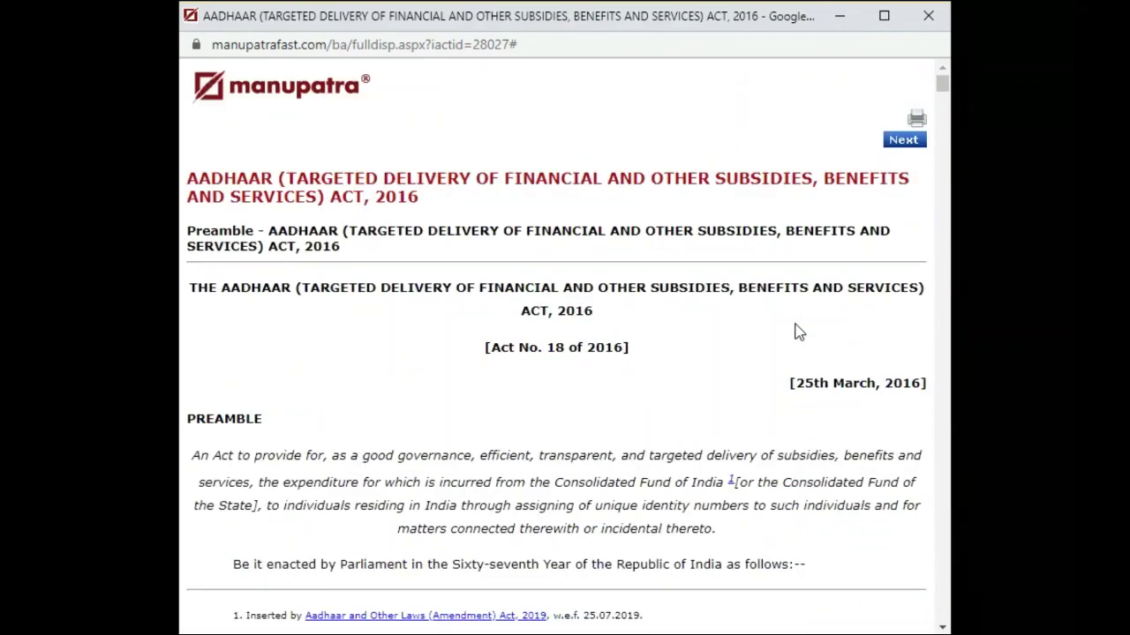
{"action": "left_click", "coordinate": [907, 143]}
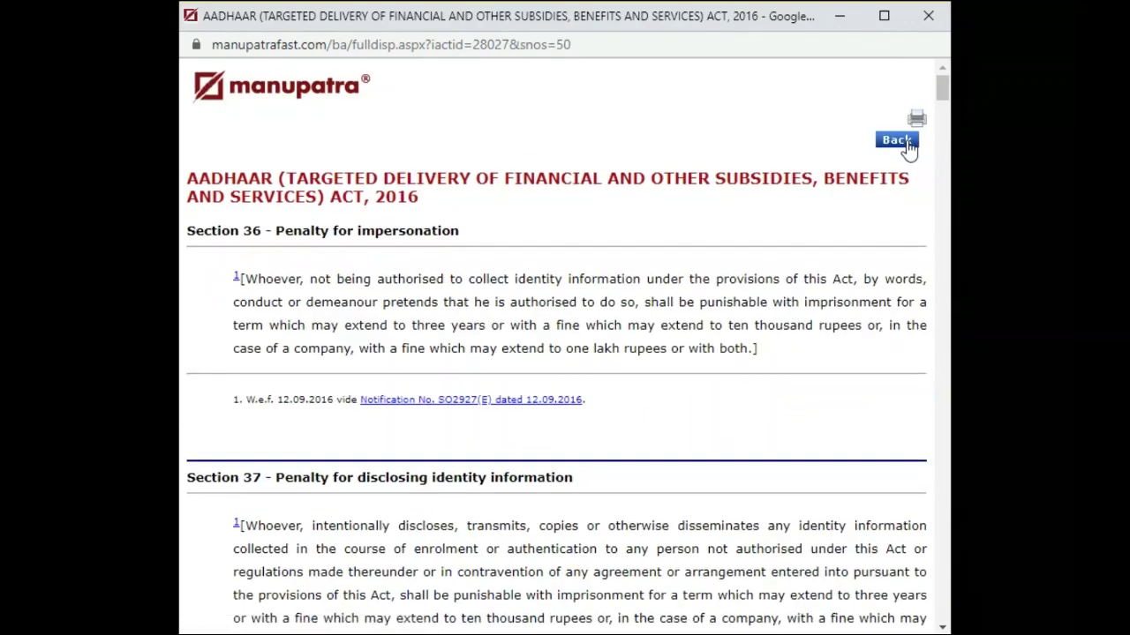
{"action": "scroll", "coordinate": [821, 382], "scroll_direction": "down", "scroll_amount": 1}
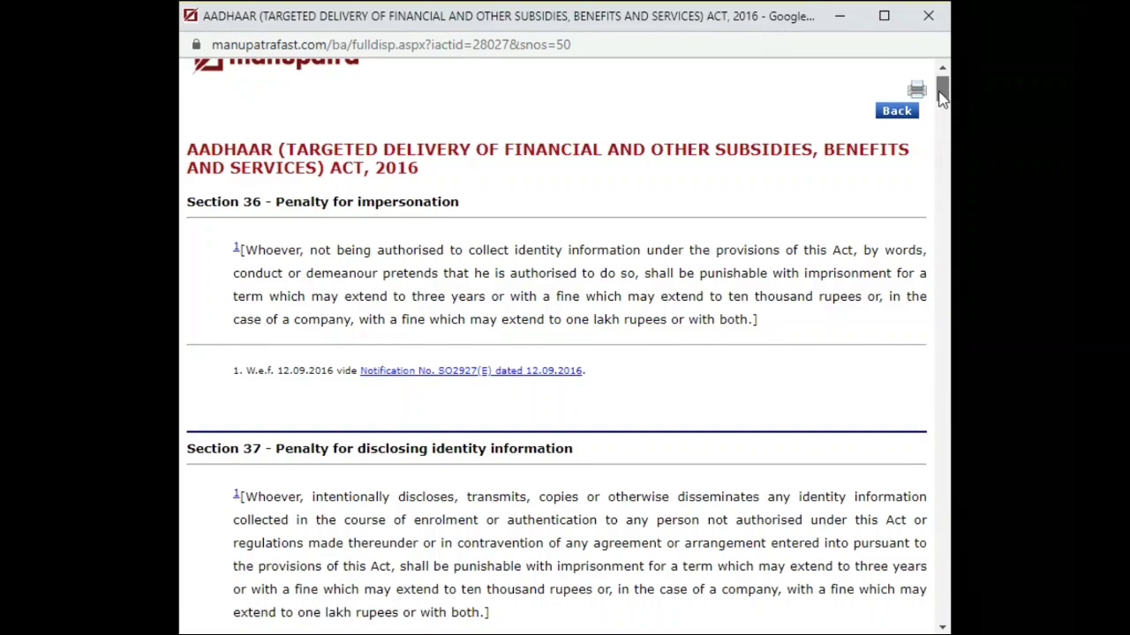
{"action": "mouse_move", "coordinate": [942, 97]}
{"action": "left_mouse_down"}
{"action": "mouse_move", "coordinate": [942, 600]}
{"action": "mouse_move", "coordinate": [942, 87]}
{"action": "left_mouse_up"}
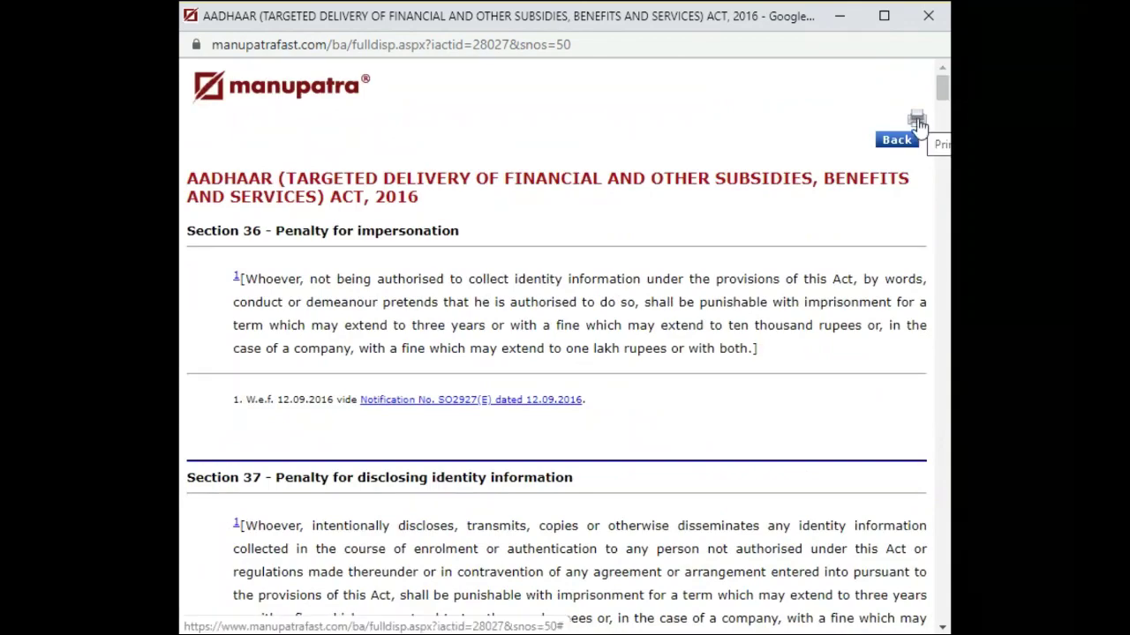
{"action": "left_click", "coordinate": [928, 16]}
Review the central acts starting with A and the detail options offered for each
{"action": "scroll", "coordinate": [777, 391], "scroll_direction": "down", "scroll_amount": 3}
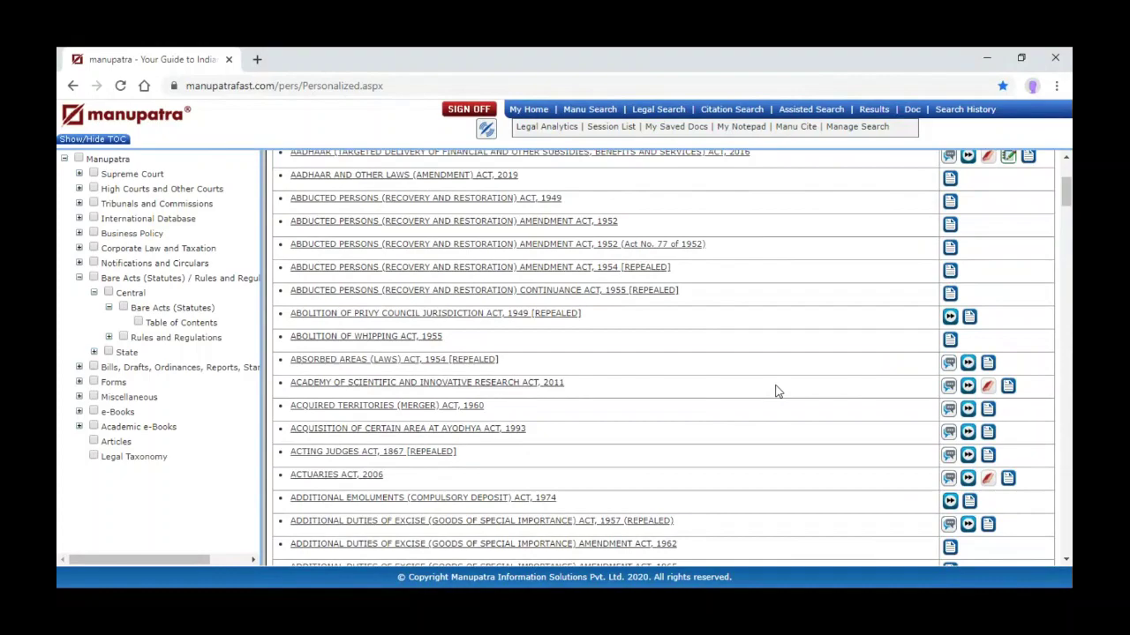
{"action": "scroll", "coordinate": [777, 391], "scroll_direction": "down", "scroll_amount": 3}
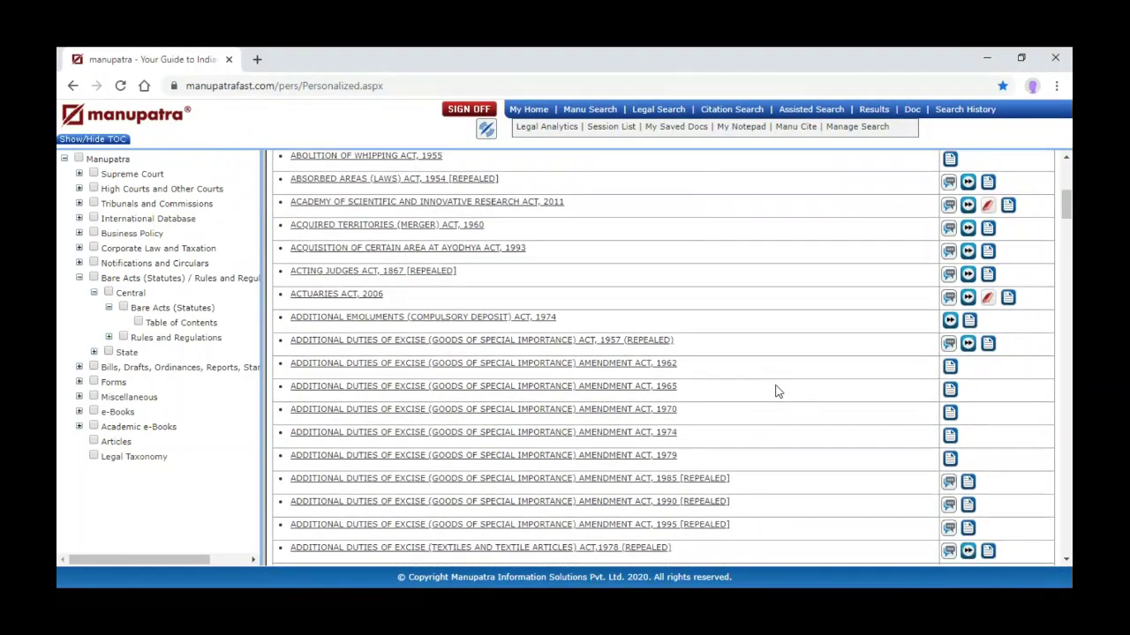
{"action": "scroll", "coordinate": [777, 391], "scroll_direction": "down", "scroll_amount": 4}
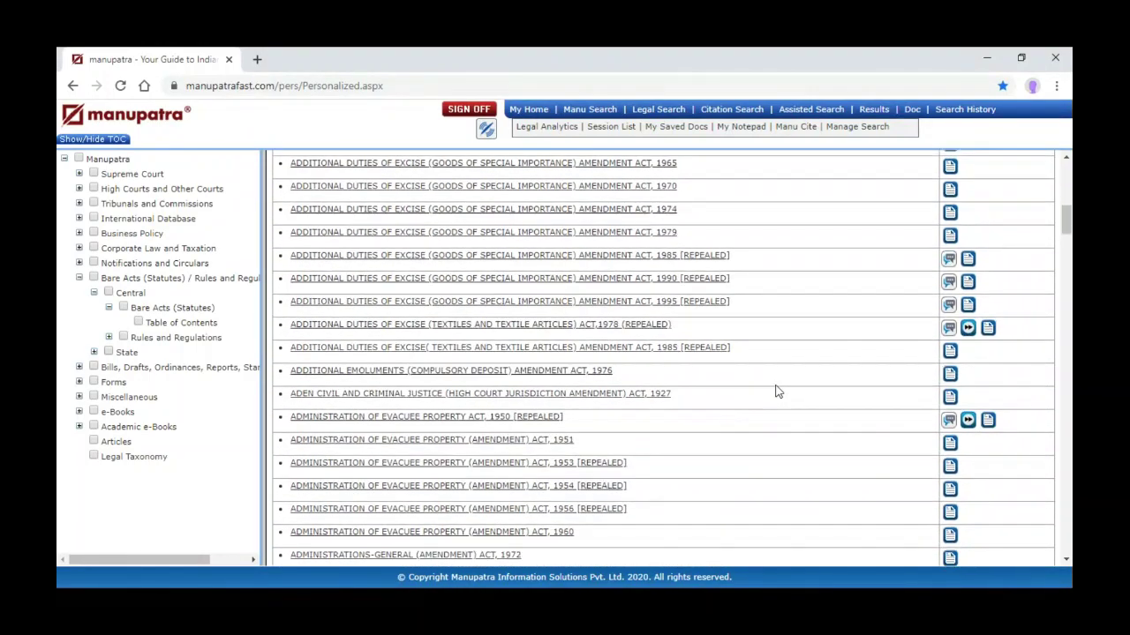
{"action": "scroll", "coordinate": [777, 391], "scroll_direction": "down", "scroll_amount": 1}
{"action": "scroll", "coordinate": [777, 391], "scroll_direction": "down", "scroll_amount": 3}
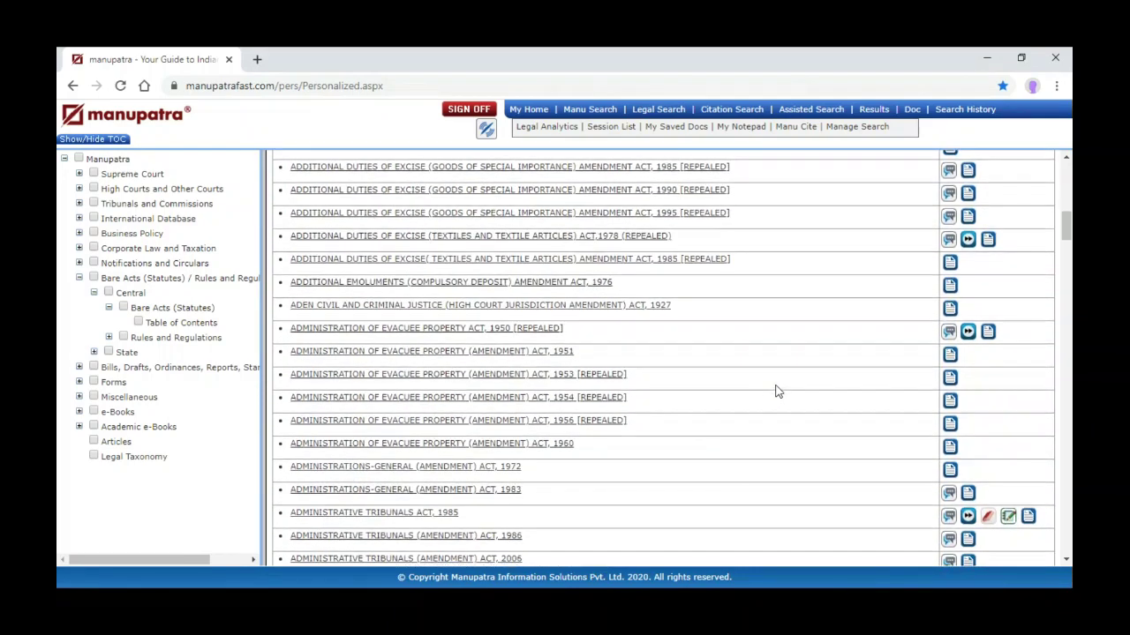
View the section list of the Administrative Tribunals (Amendment) Act, 1986, and return to the contents page of central acts
{"action": "scroll", "coordinate": [777, 391], "scroll_direction": "down", "scroll_amount": 1}
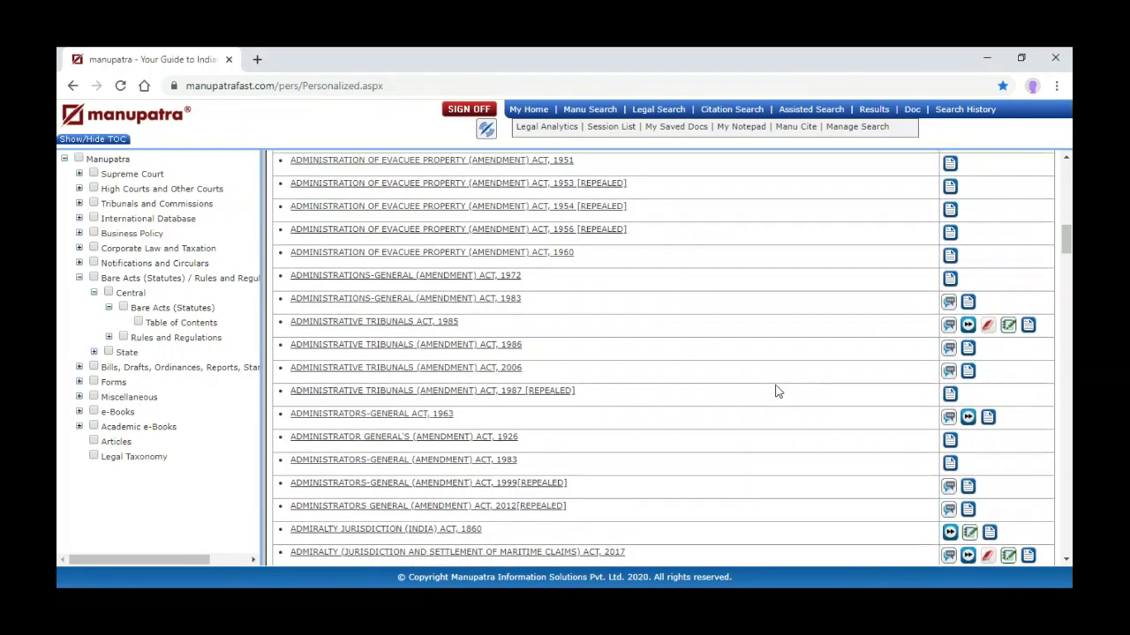
{"action": "left_click", "coordinate": [409, 351]}
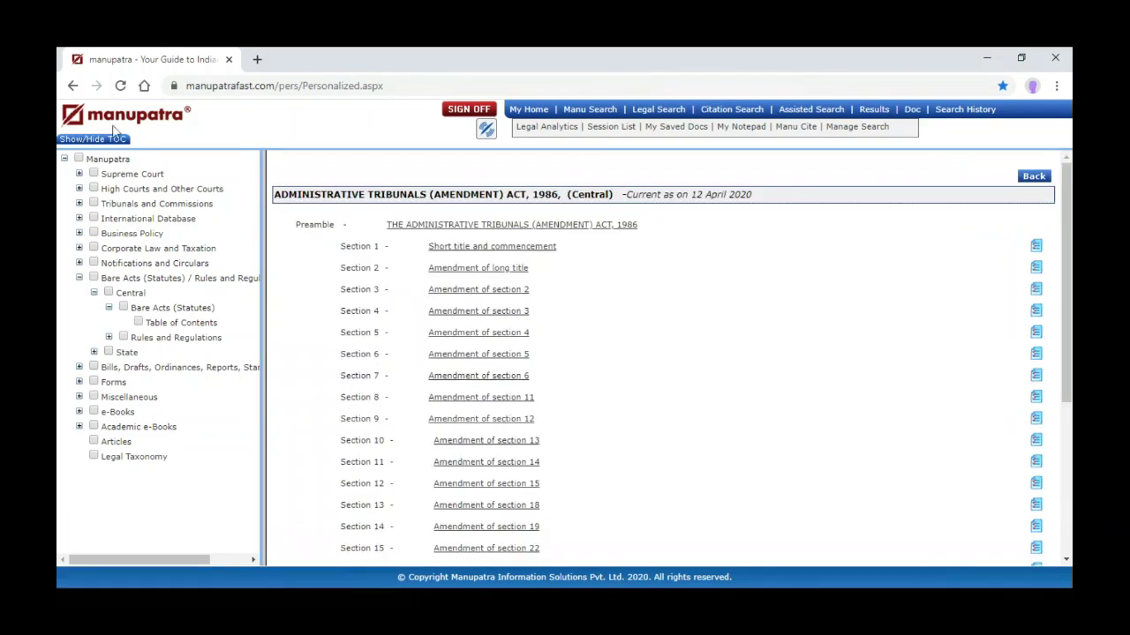
{"action": "left_click", "coordinate": [159, 323]}
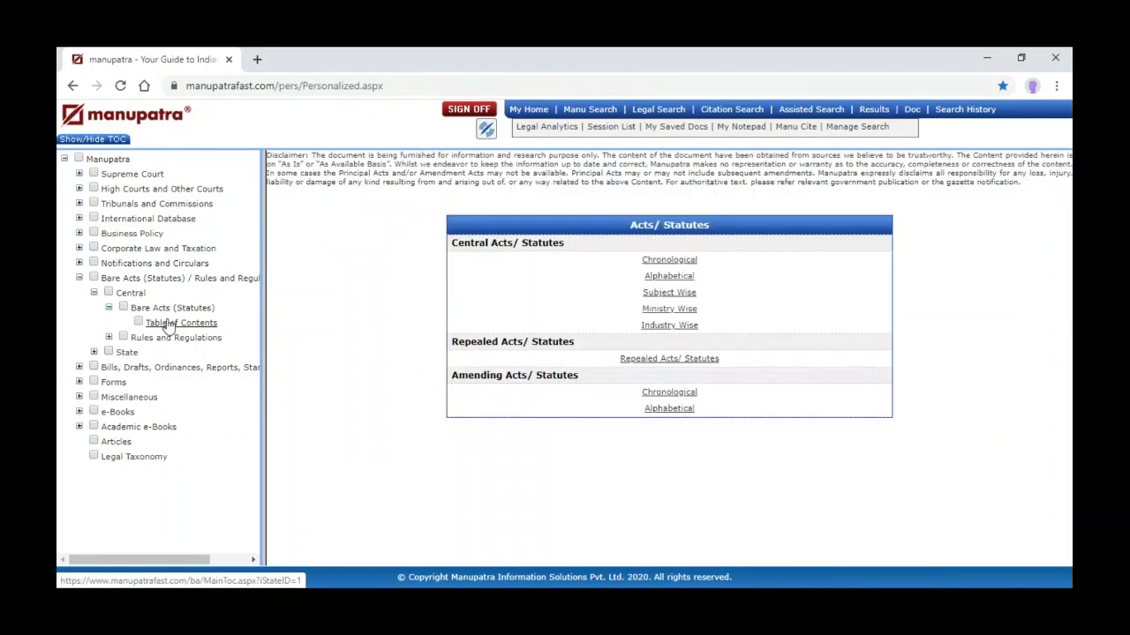
List the central acts alphabetically and open the section list of the Administrative Tribunals Act, 1985
{"action": "left_click", "coordinate": [658, 276]}
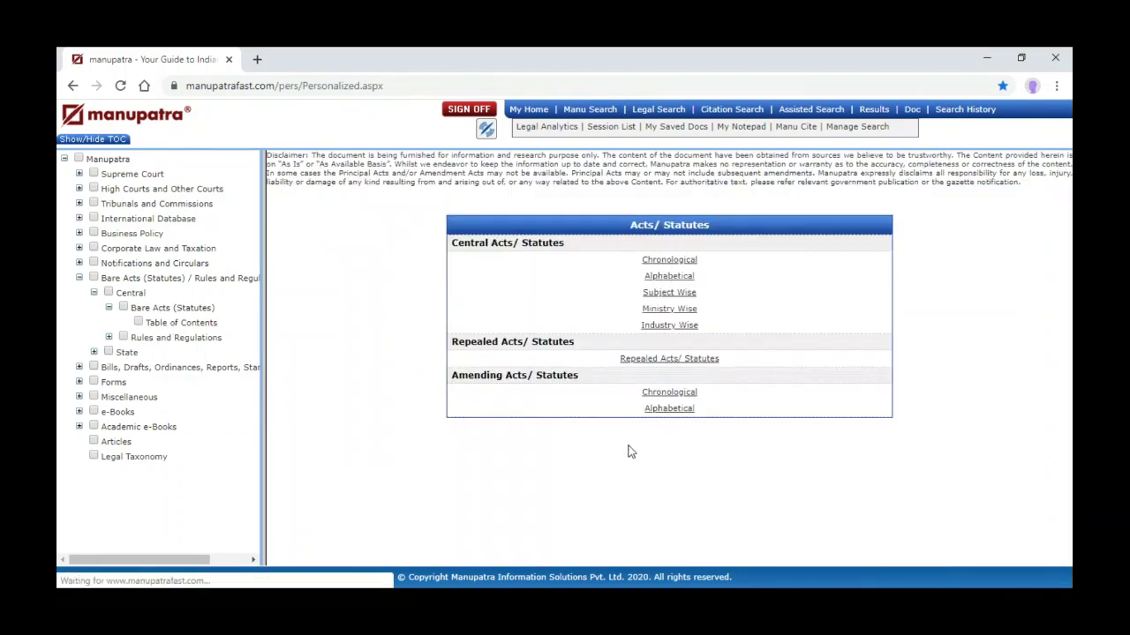
{"action": "scroll", "coordinate": [734, 485], "scroll_direction": "down", "scroll_amount": 10}
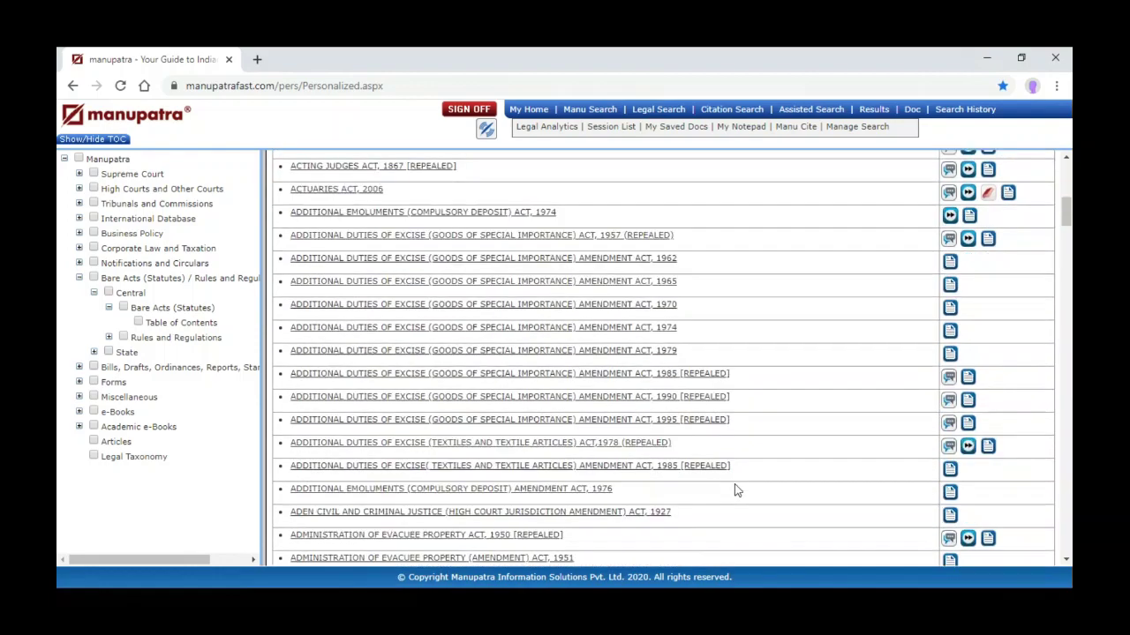
{"action": "scroll", "coordinate": [734, 491], "scroll_direction": "down", "scroll_amount": 2}
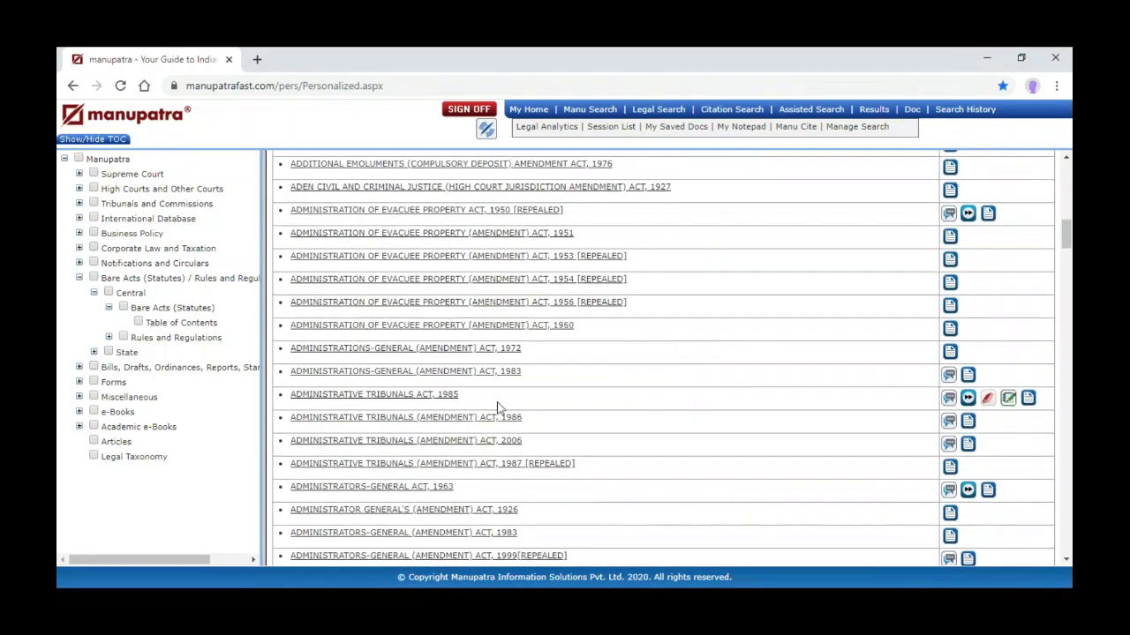
{"action": "left_click", "coordinate": [432, 399]}
{"action": "scroll", "coordinate": [796, 452], "scroll_direction": "down", "scroll_amount": 1}
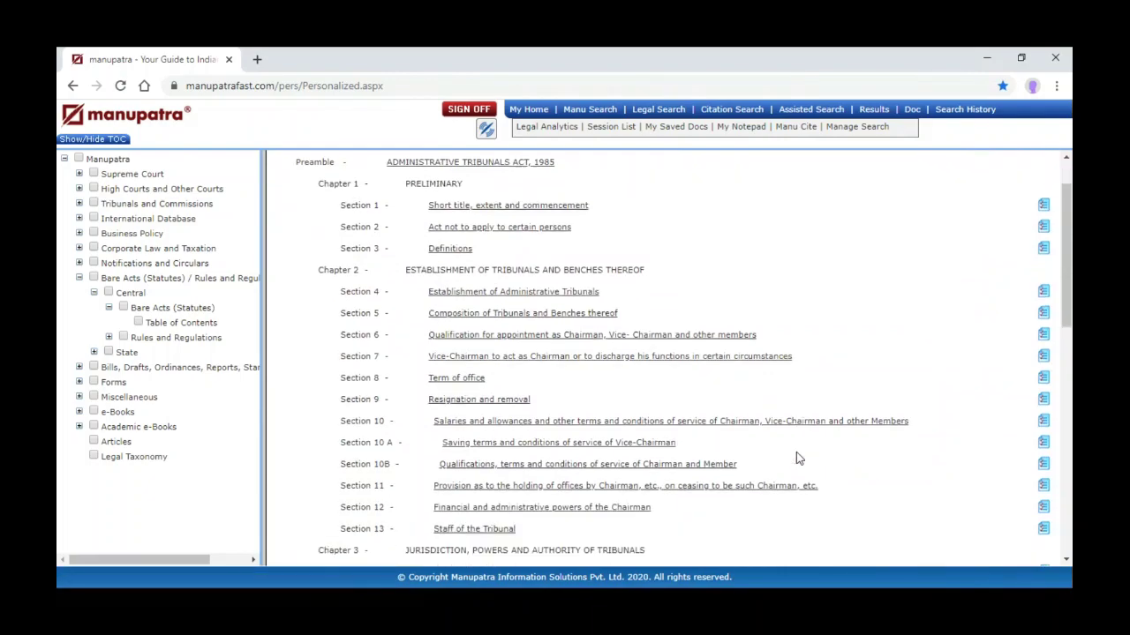
View Section 9, Resignation and removal, look up its Supreme Court judgments, and close the section window
{"action": "left_click", "coordinate": [504, 400]}
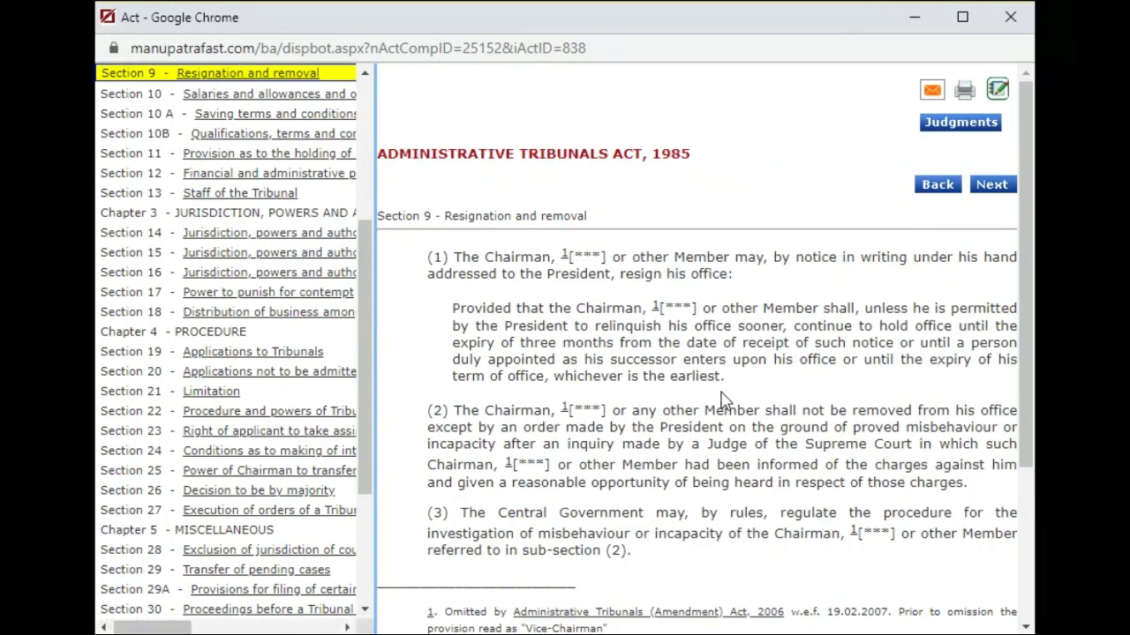
{"action": "left_click", "coordinate": [951, 128]}
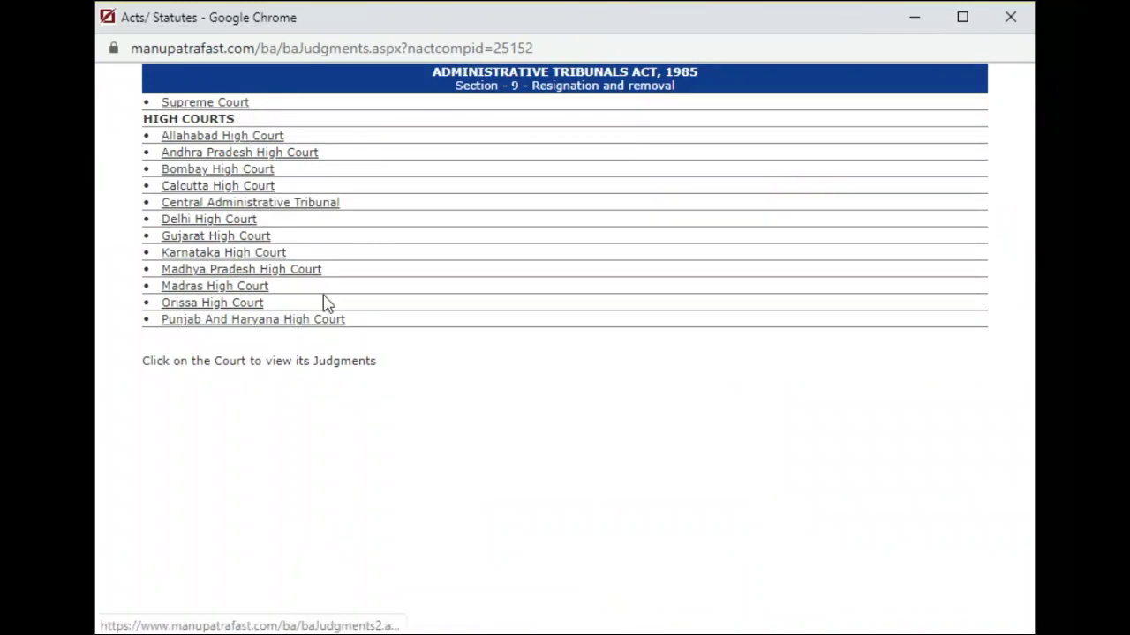
{"action": "left_click", "coordinate": [228, 104]}
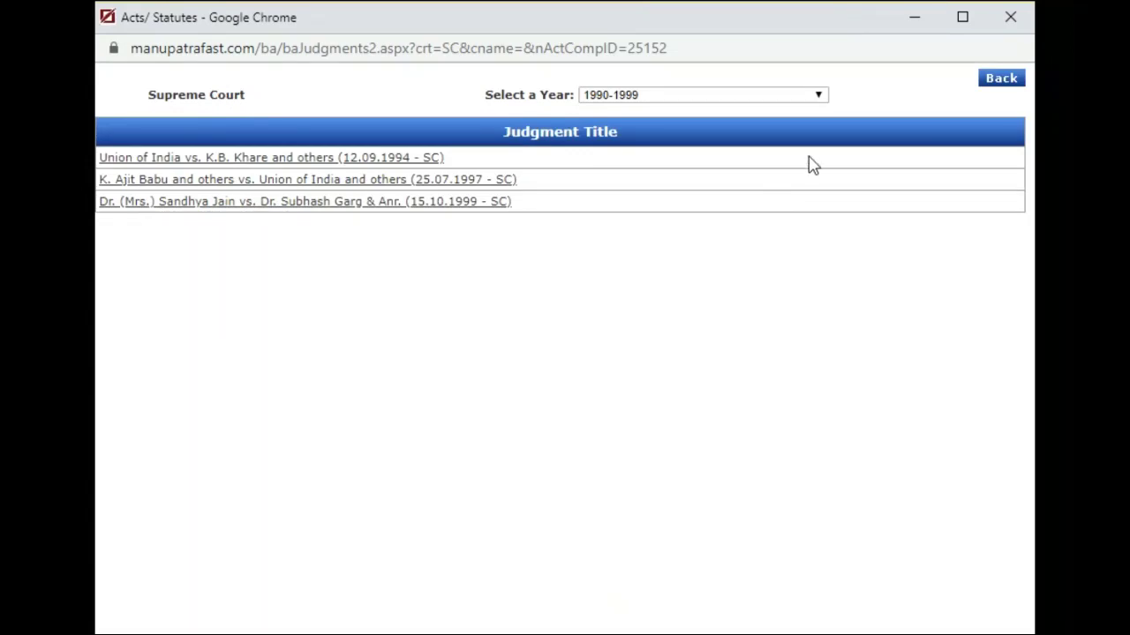
{"action": "left_click", "coordinate": [994, 85]}
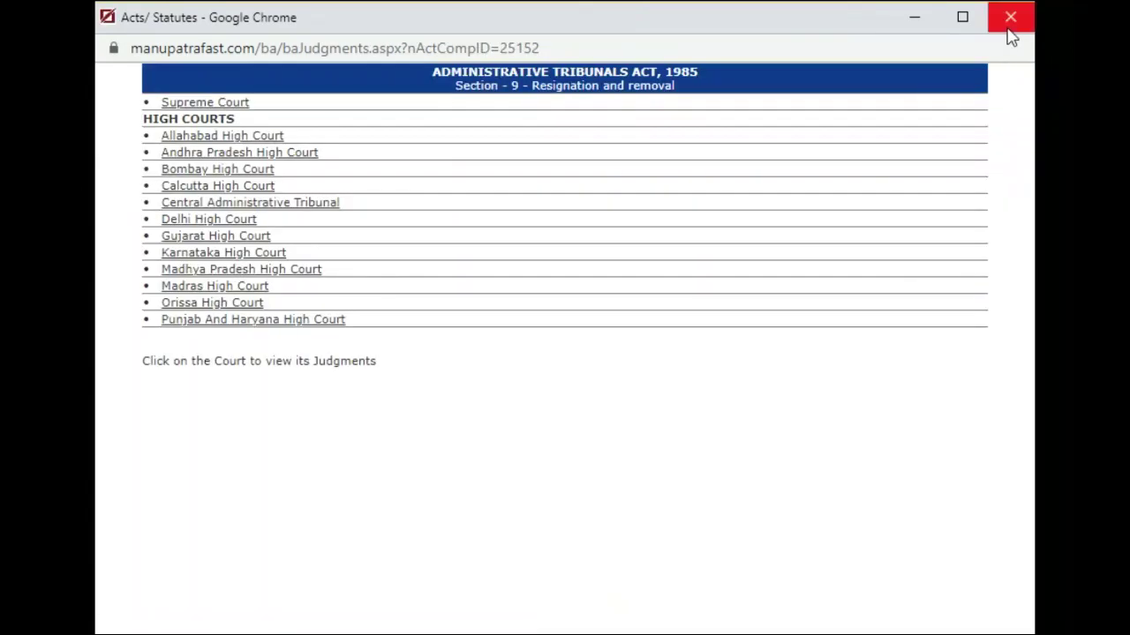
{"action": "left_click", "coordinate": [1009, 31]}
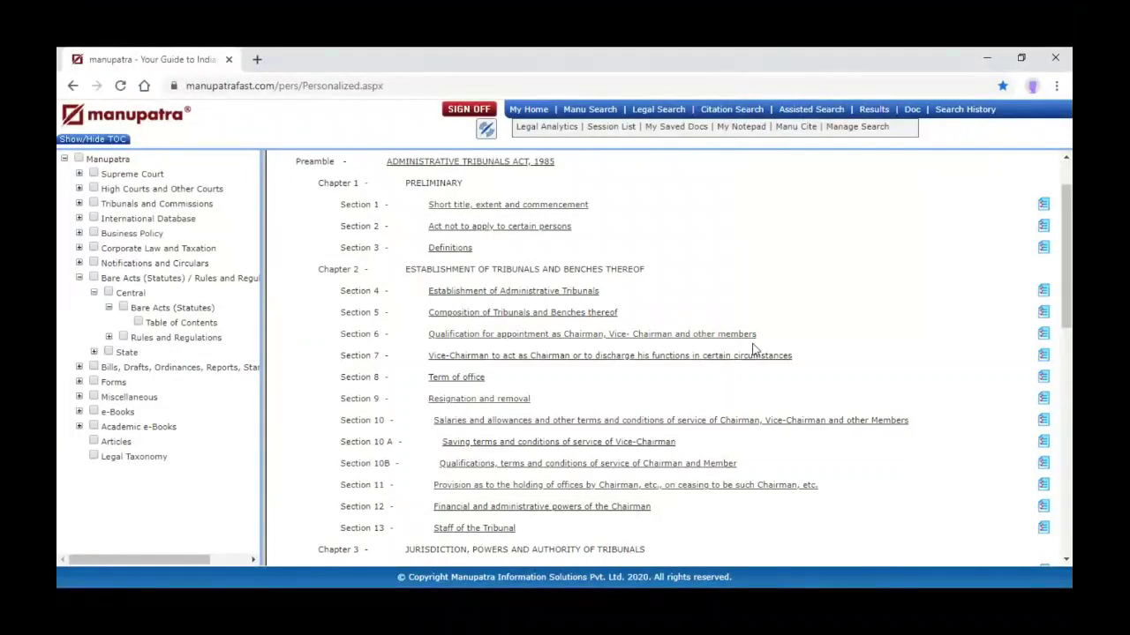
Search for all documents referring to Section 9 of the Administrative Tribunals Act and sort the results by Cited (Most)
{"action": "left_click", "coordinate": [1044, 403]}
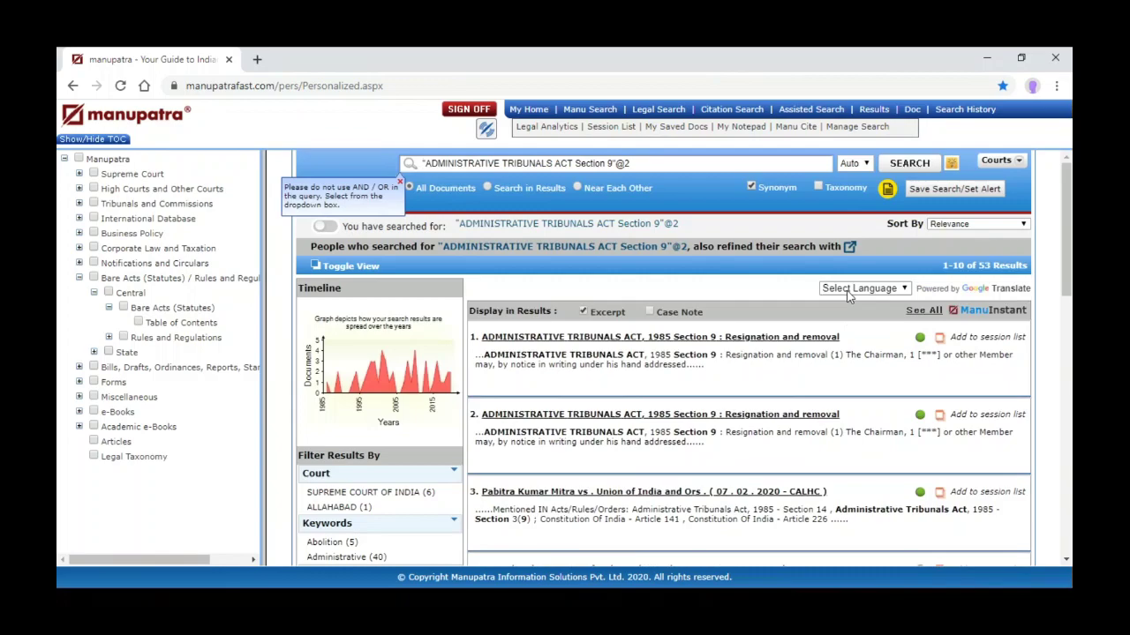
{"action": "left_click", "coordinate": [951, 226]}
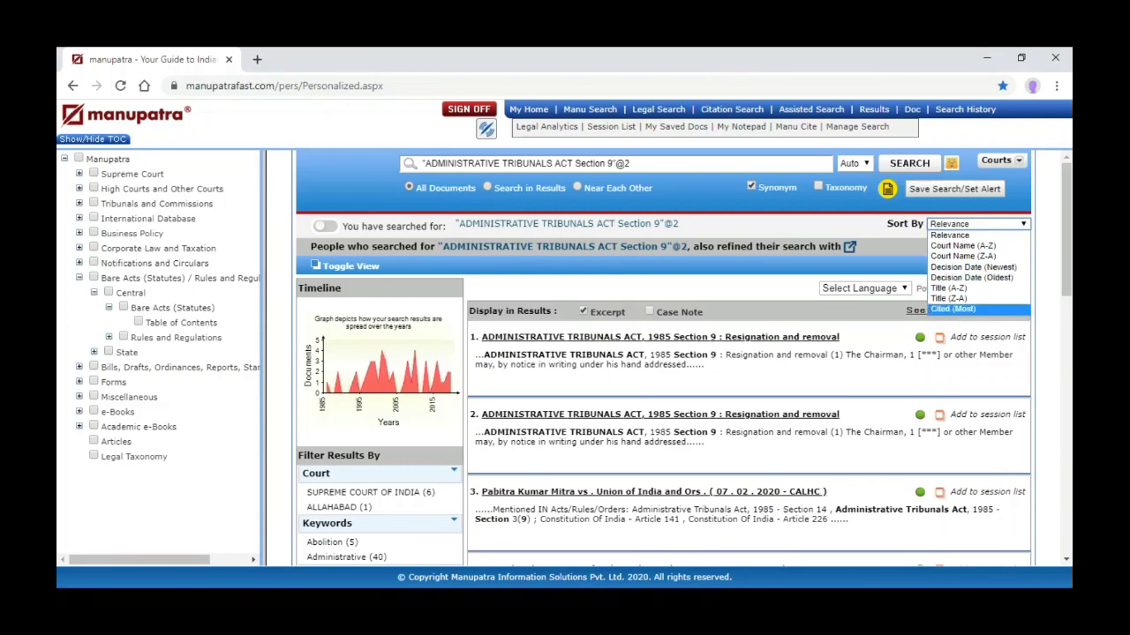
{"action": "left_click", "coordinate": [951, 309]}
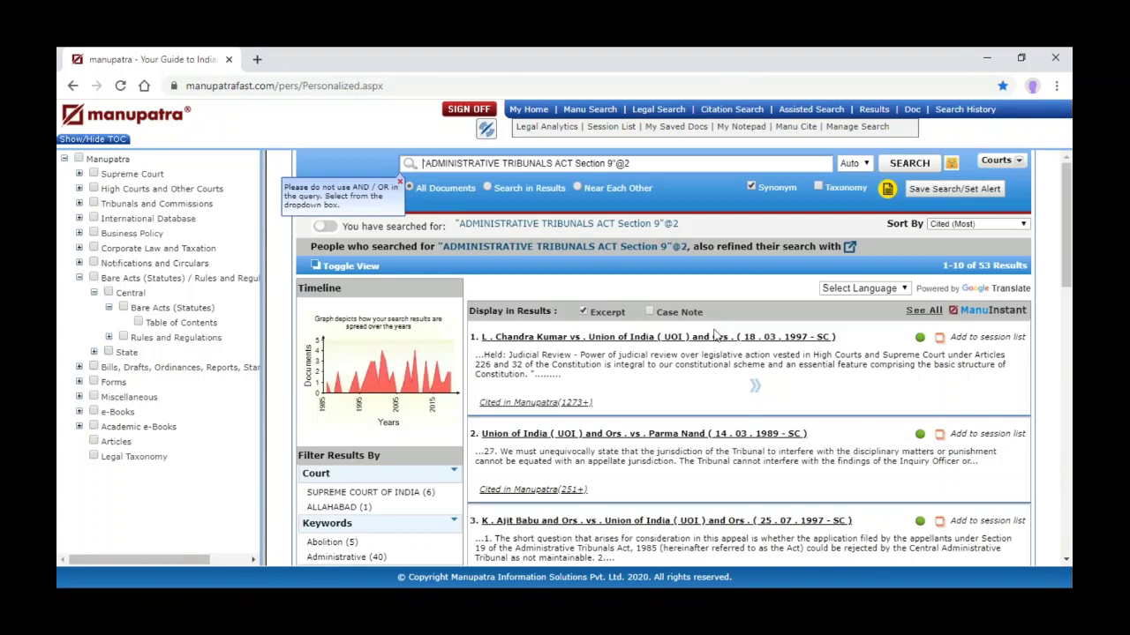
Return to the contents page of central acts and list the acts of 2019 from the chronological index
{"action": "left_click", "coordinate": [179, 324]}
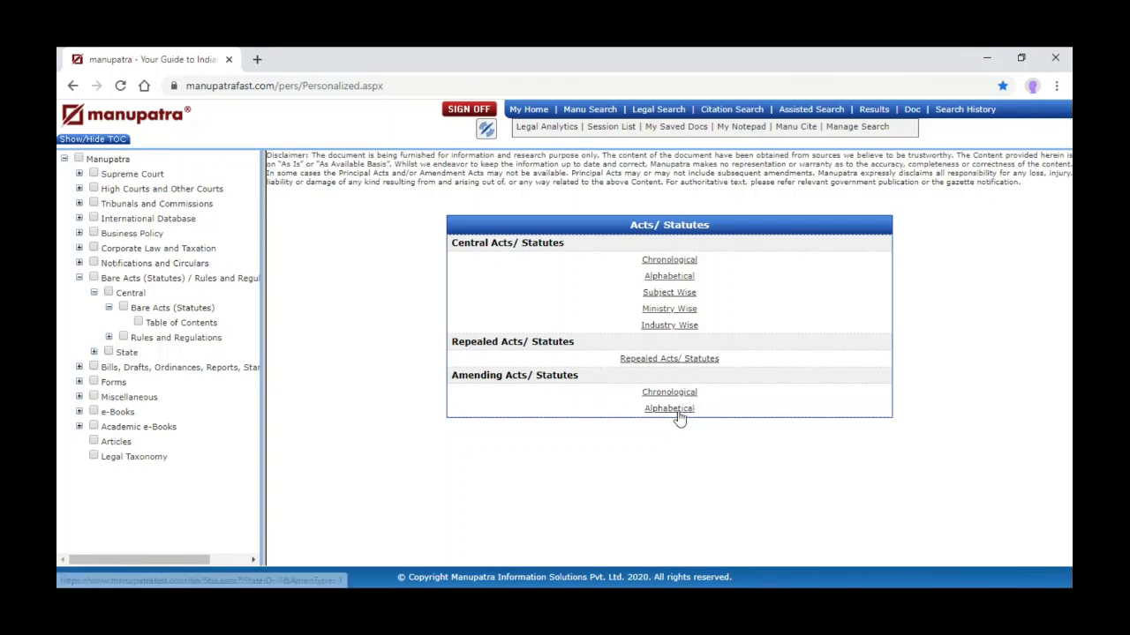
{"action": "left_click", "coordinate": [670, 261]}
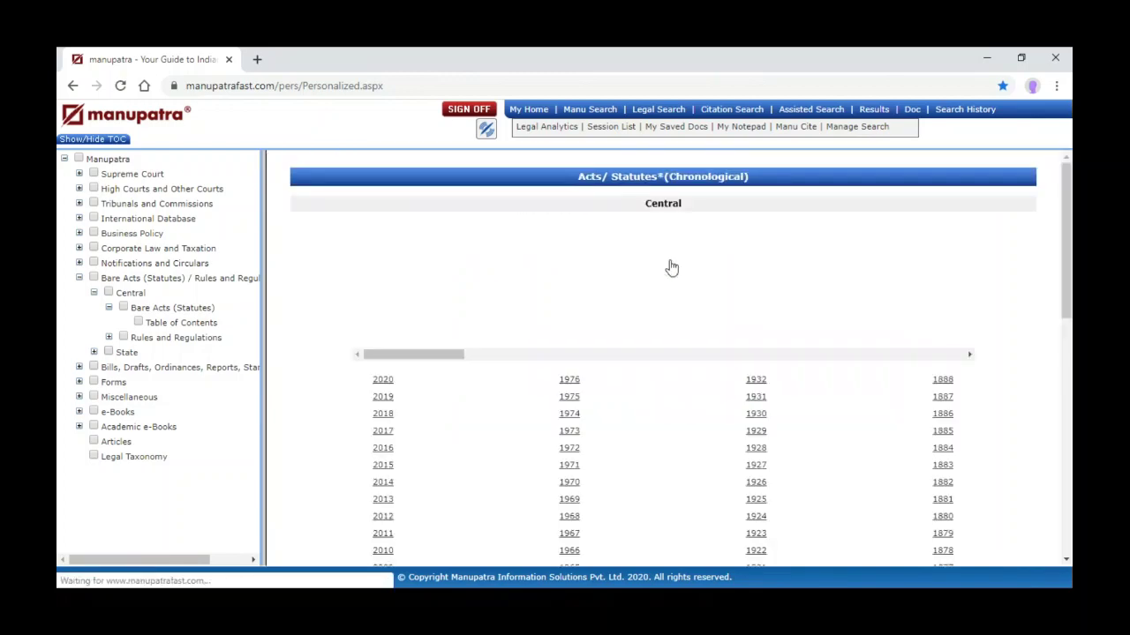
{"action": "left_click", "coordinate": [383, 399]}
Examine the central acts of 2019, the detail options offered for each, and the flags marking acts yet to be enforced
{"action": "scroll", "coordinate": [621, 419], "scroll_direction": "down", "scroll_amount": 1}
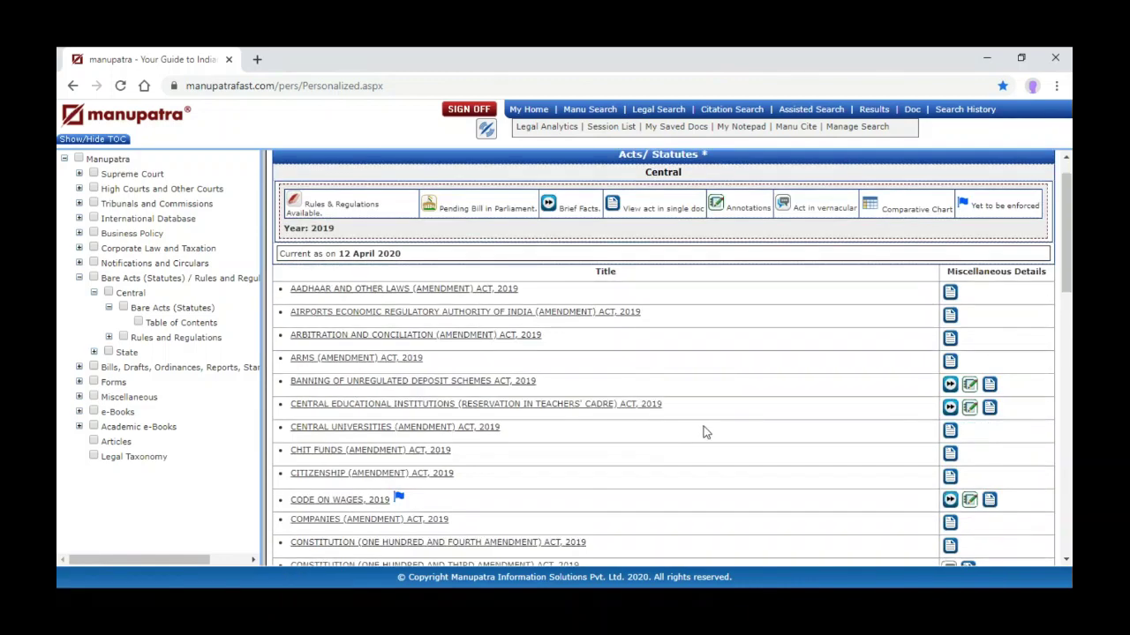
{"action": "scroll", "coordinate": [704, 432], "scroll_direction": "down", "scroll_amount": 1}
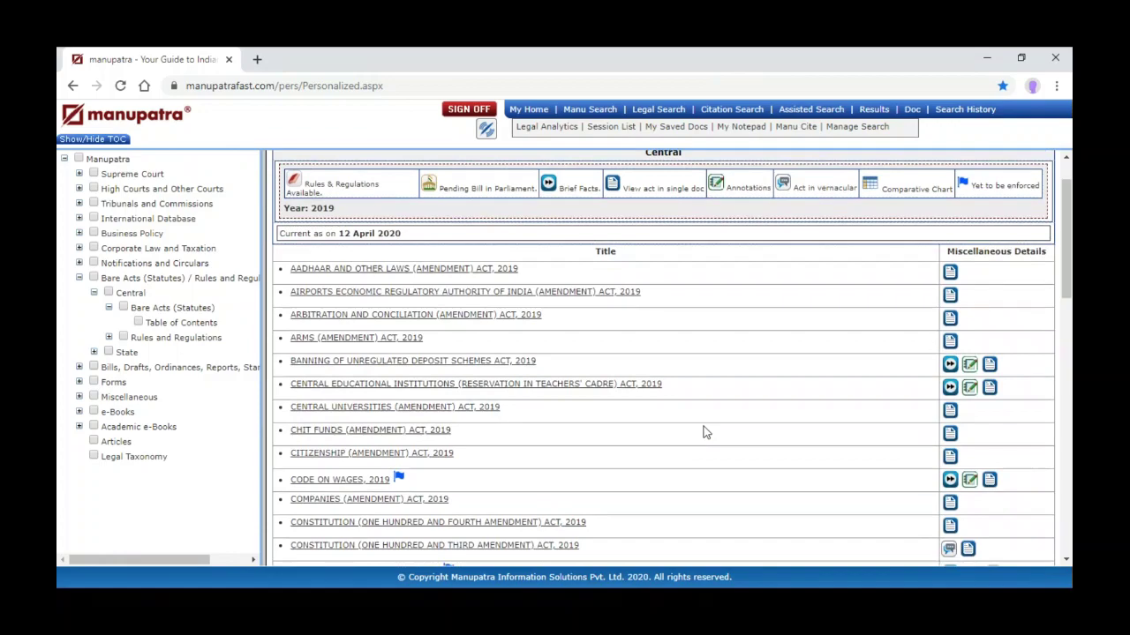
{"action": "scroll", "coordinate": [705, 432], "scroll_direction": "down", "scroll_amount": 3}
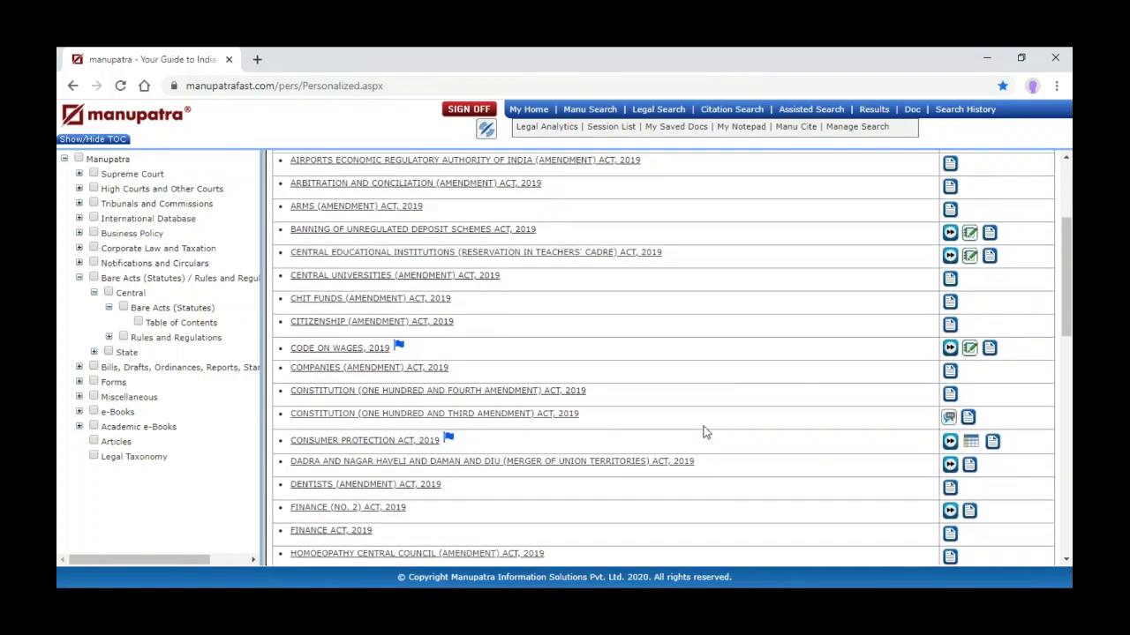
{"action": "scroll", "coordinate": [704, 432], "scroll_direction": "up", "scroll_amount": 2}
{"action": "scroll", "coordinate": [704, 431], "scroll_direction": "up", "scroll_amount": 2}
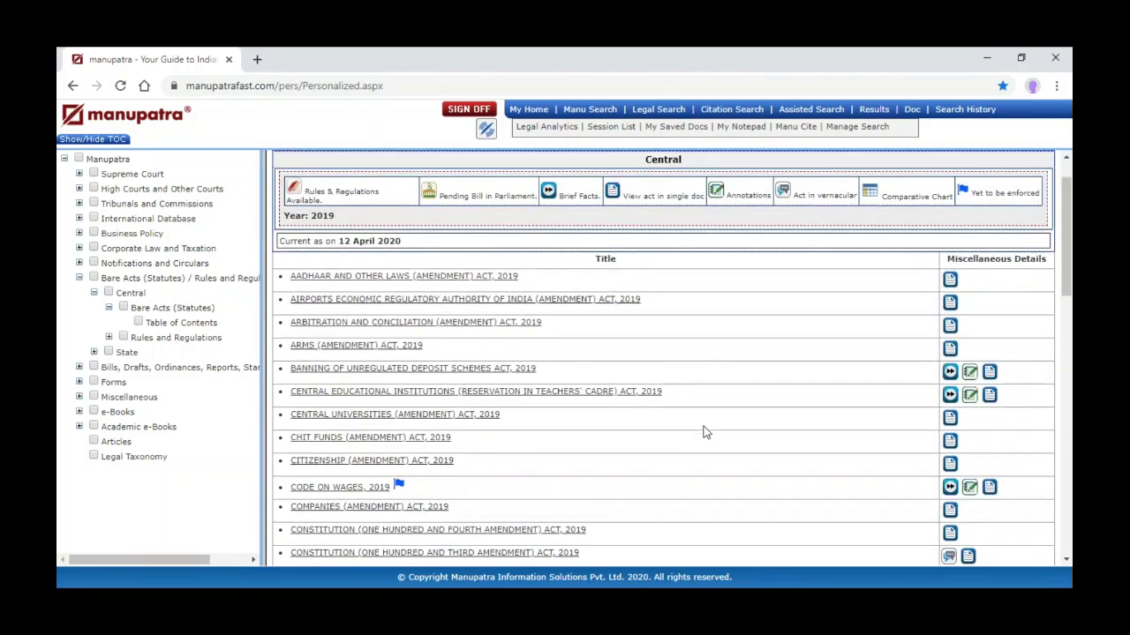
{"action": "scroll", "coordinate": [704, 431], "scroll_direction": "down", "scroll_amount": 2}
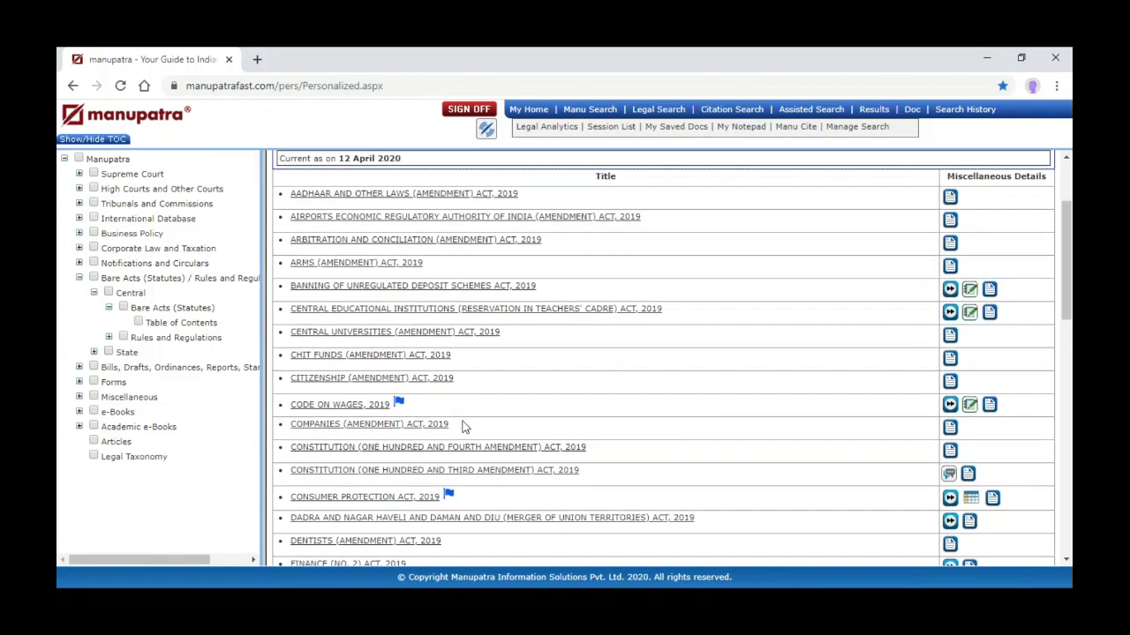
{"action": "mouse_move", "coordinate": [402, 406]}
{"action": "scroll", "coordinate": [620, 404], "scroll_direction": "down", "scroll_amount": 1}
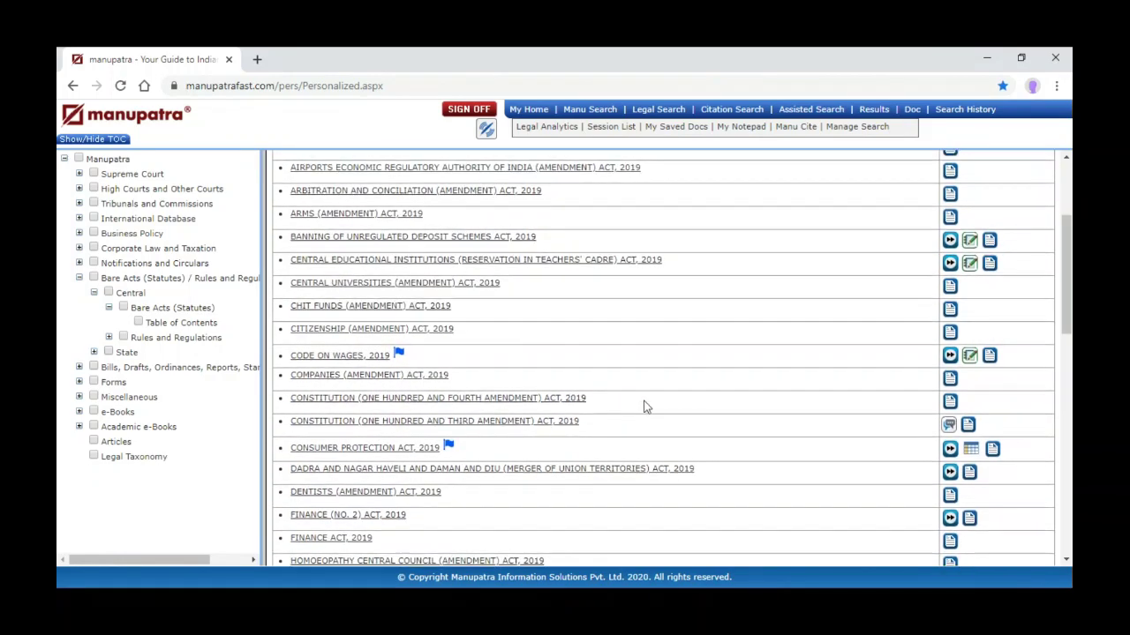
Examine the comparative chart of the Consumer Protection Act, 2019 against the 1986 act, and close its window
{"action": "left_click", "coordinate": [971, 451]}
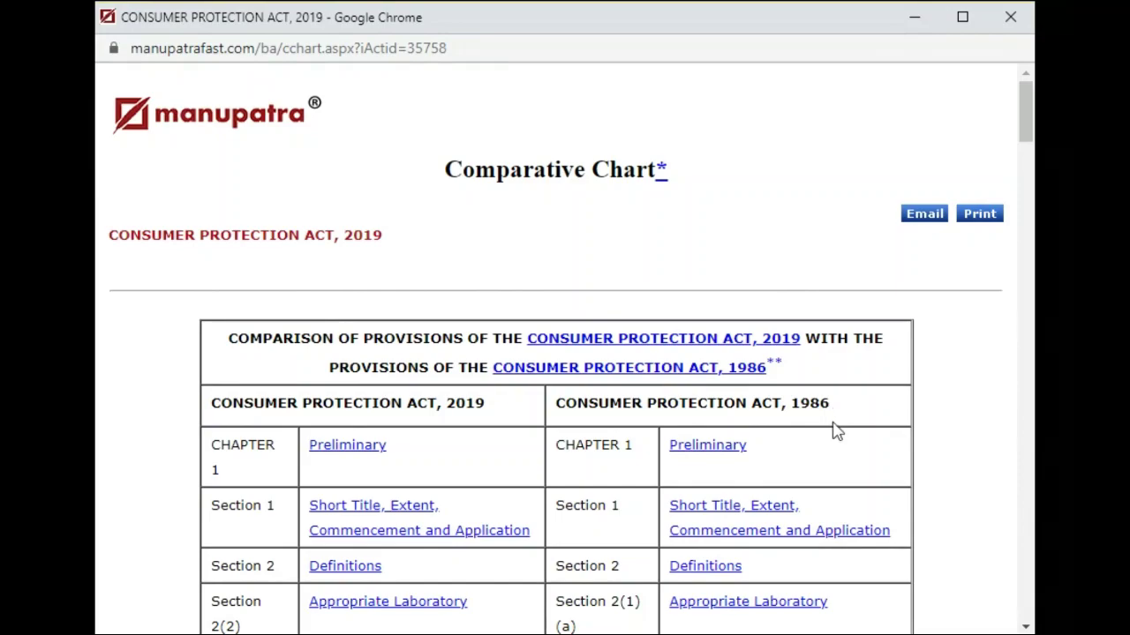
{"action": "scroll", "coordinate": [834, 430], "scroll_direction": "down", "scroll_amount": 1}
{"action": "scroll", "coordinate": [834, 431], "scroll_direction": "down", "scroll_amount": 6}
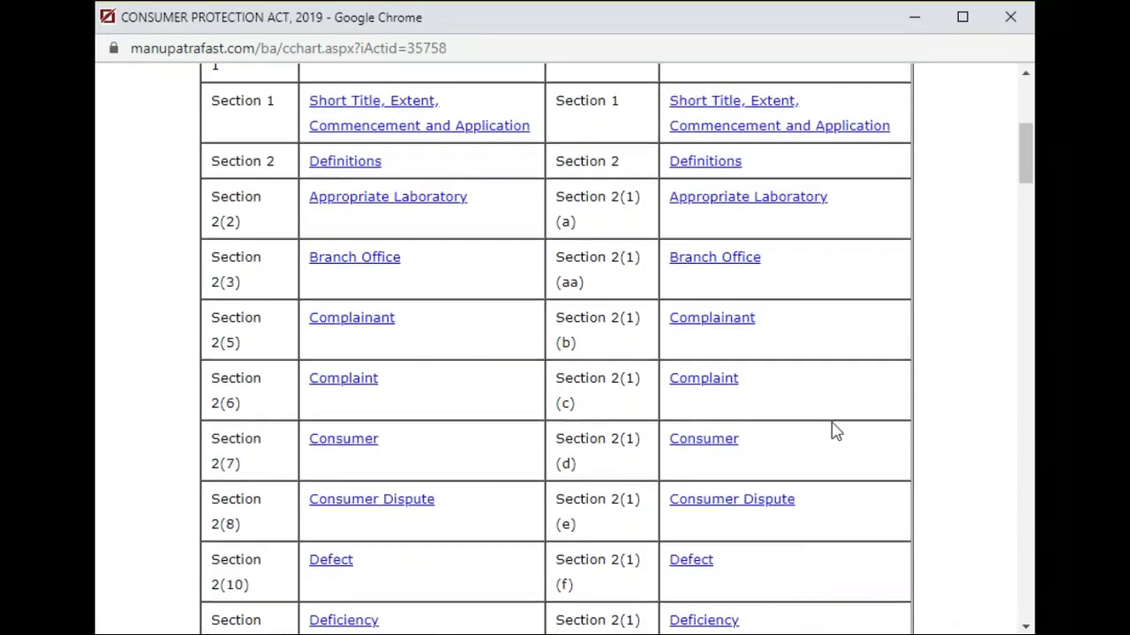
{"action": "scroll", "coordinate": [836, 430], "scroll_direction": "down", "scroll_amount": 5}
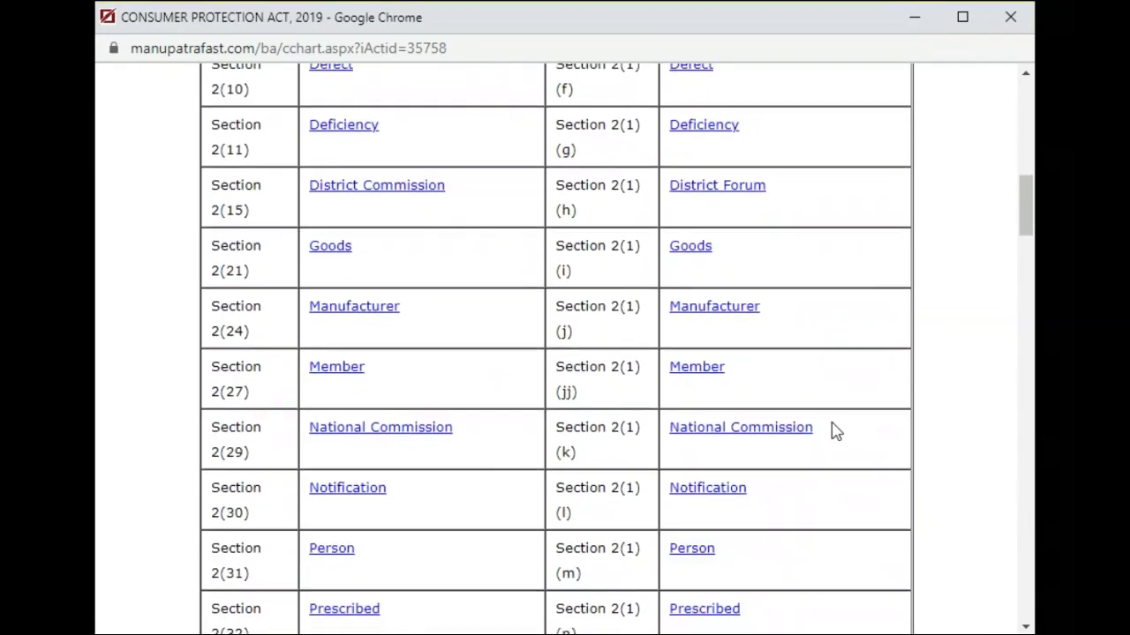
{"action": "scroll", "coordinate": [836, 430], "scroll_direction": "down", "scroll_amount": 2}
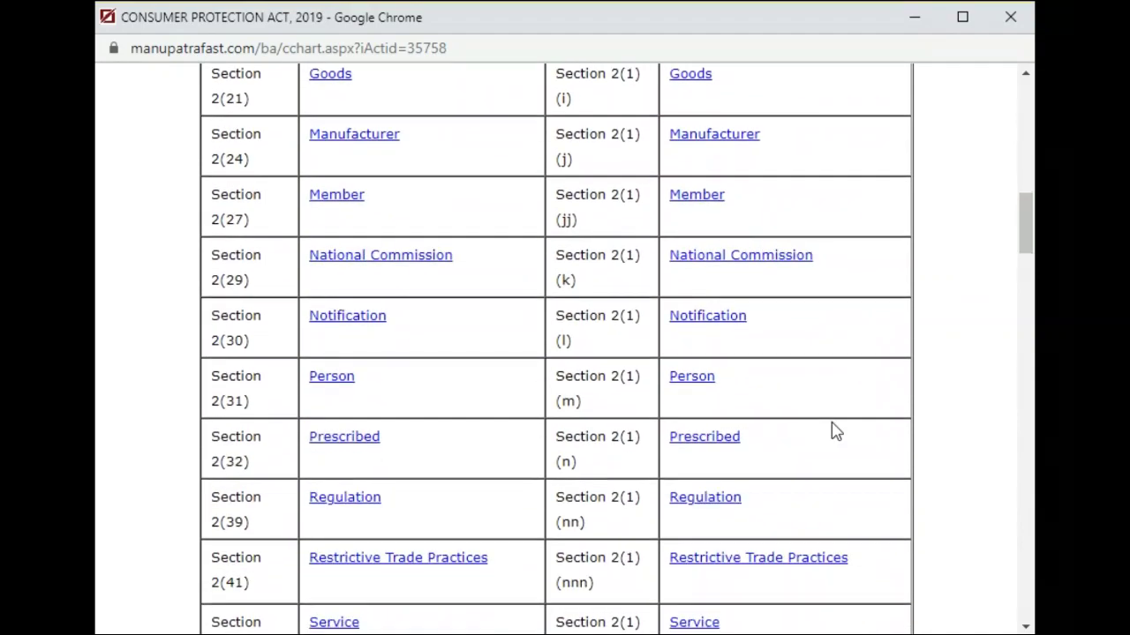
{"action": "scroll", "coordinate": [836, 431], "scroll_direction": "down", "scroll_amount": 1}
{"action": "scroll", "coordinate": [835, 430], "scroll_direction": "up", "scroll_amount": 8}
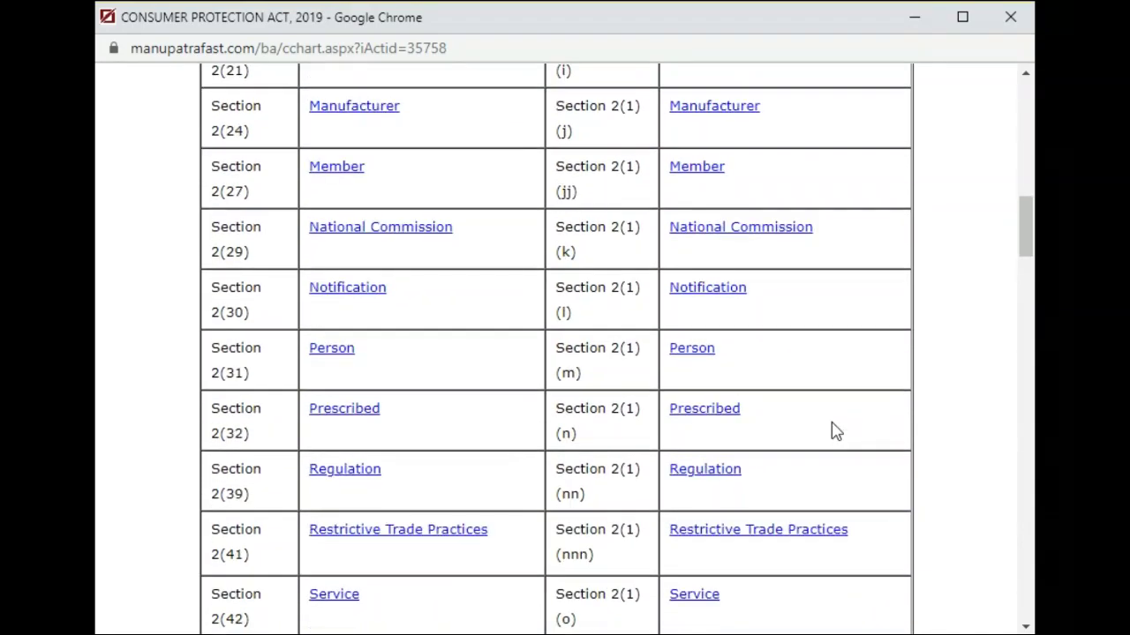
{"action": "scroll", "coordinate": [834, 430], "scroll_direction": "up", "scroll_amount": 6}
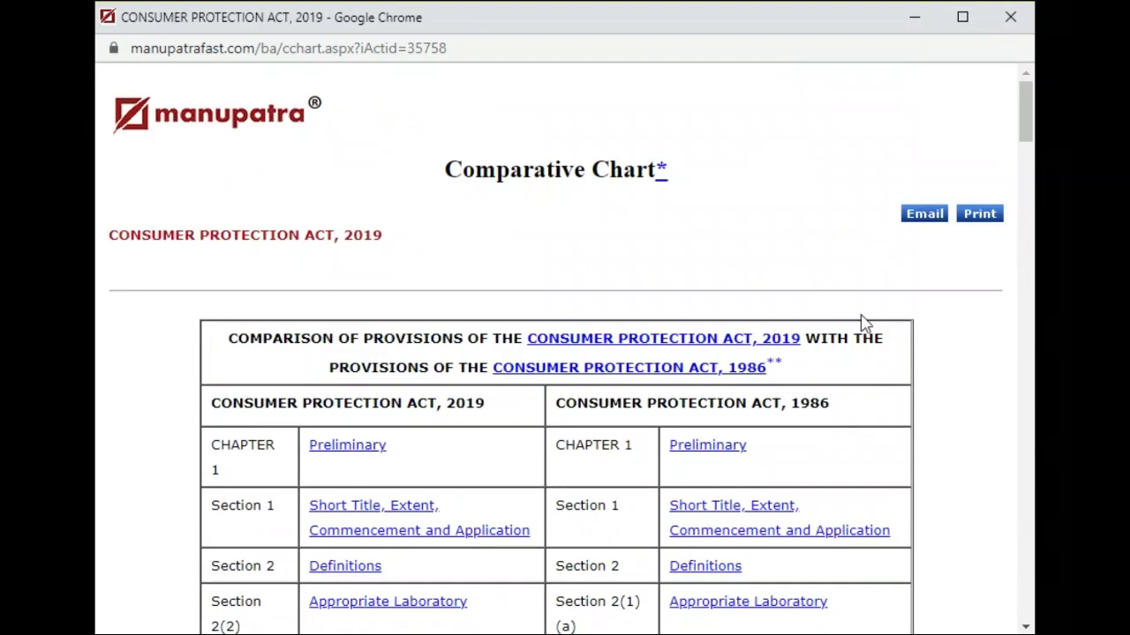
{"action": "left_click", "coordinate": [1012, 20]}
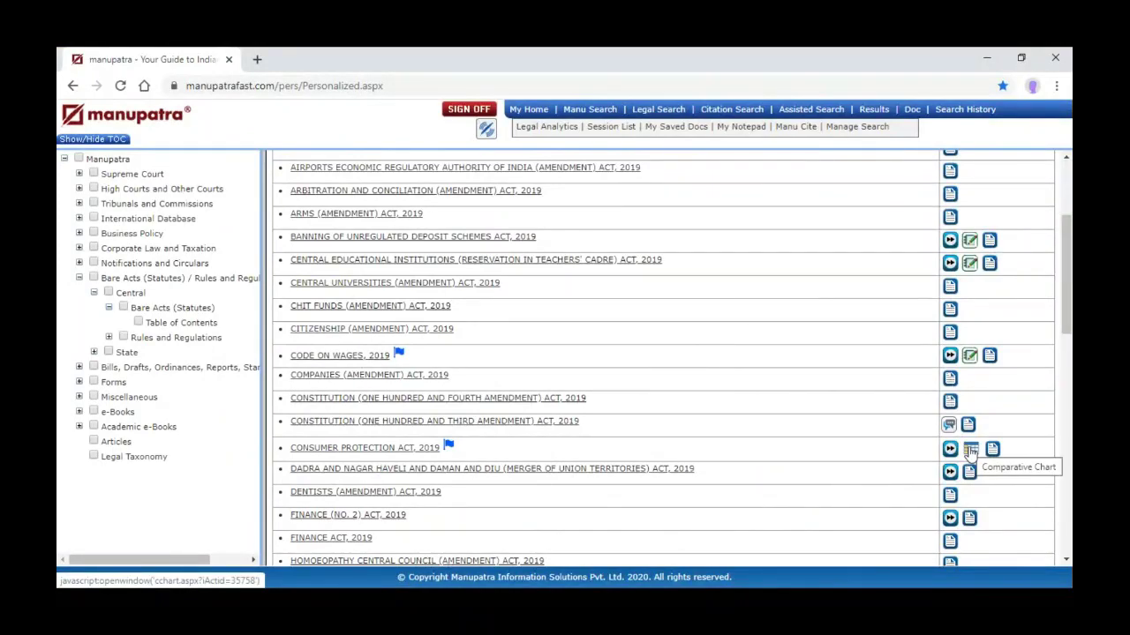
Skim the remaining central acts of 2019 and open the alphabetical list of central Rules under Rules and Regulations
{"action": "scroll", "coordinate": [819, 404], "scroll_direction": "down", "scroll_amount": 5}
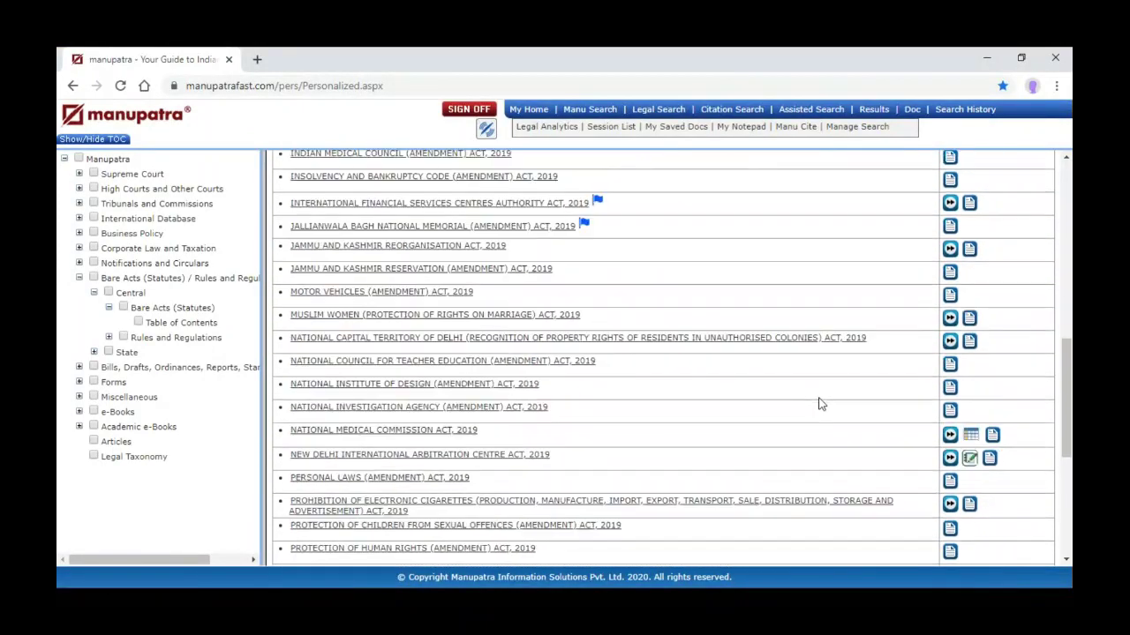
{"action": "scroll", "coordinate": [819, 403], "scroll_direction": "down", "scroll_amount": 3}
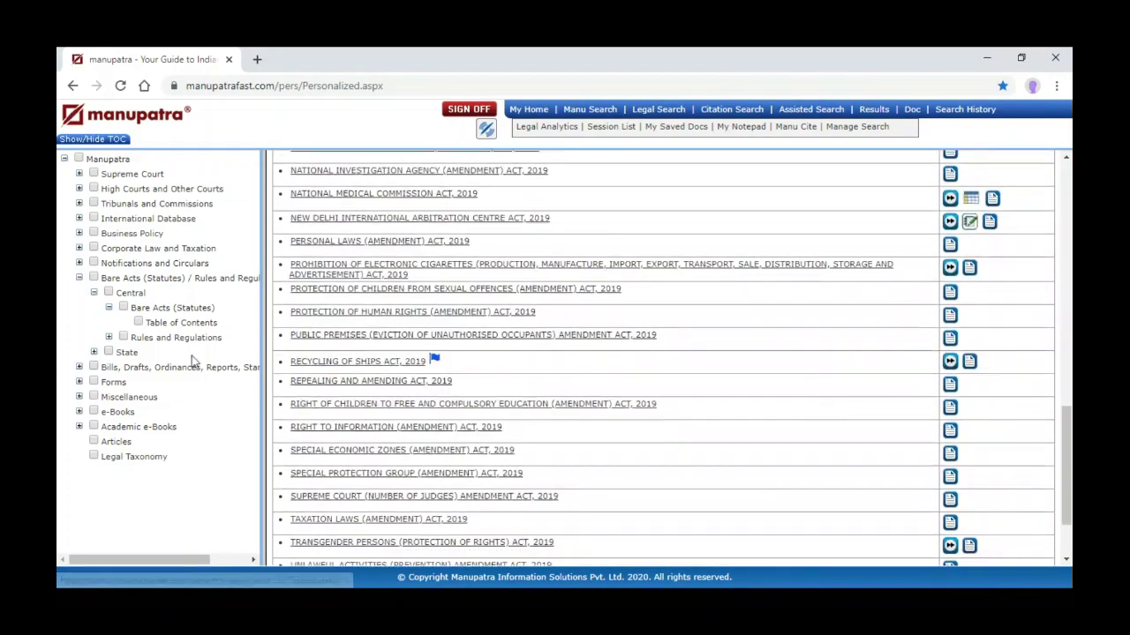
{"action": "left_click", "coordinate": [109, 338]}
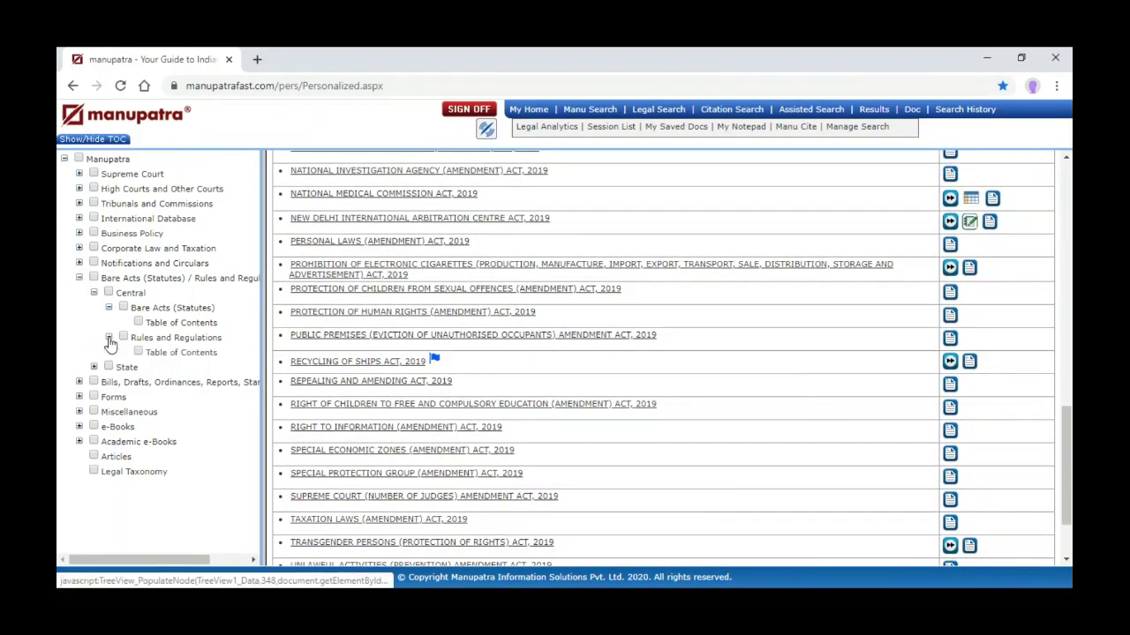
{"action": "left_click", "coordinate": [181, 353]}
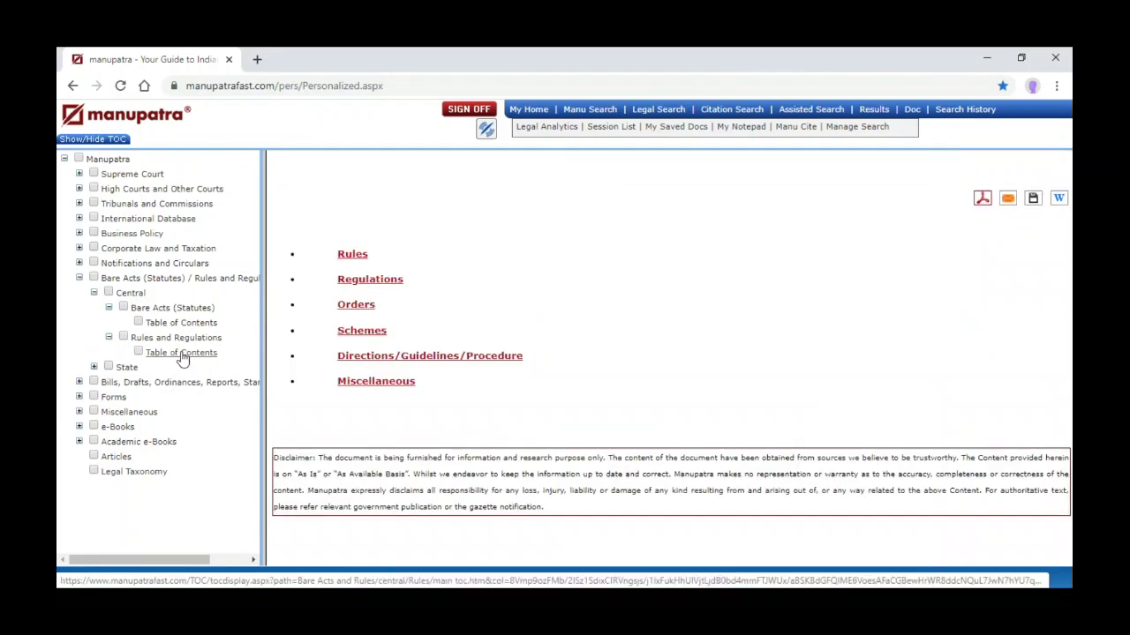
{"action": "left_click", "coordinate": [360, 256]}
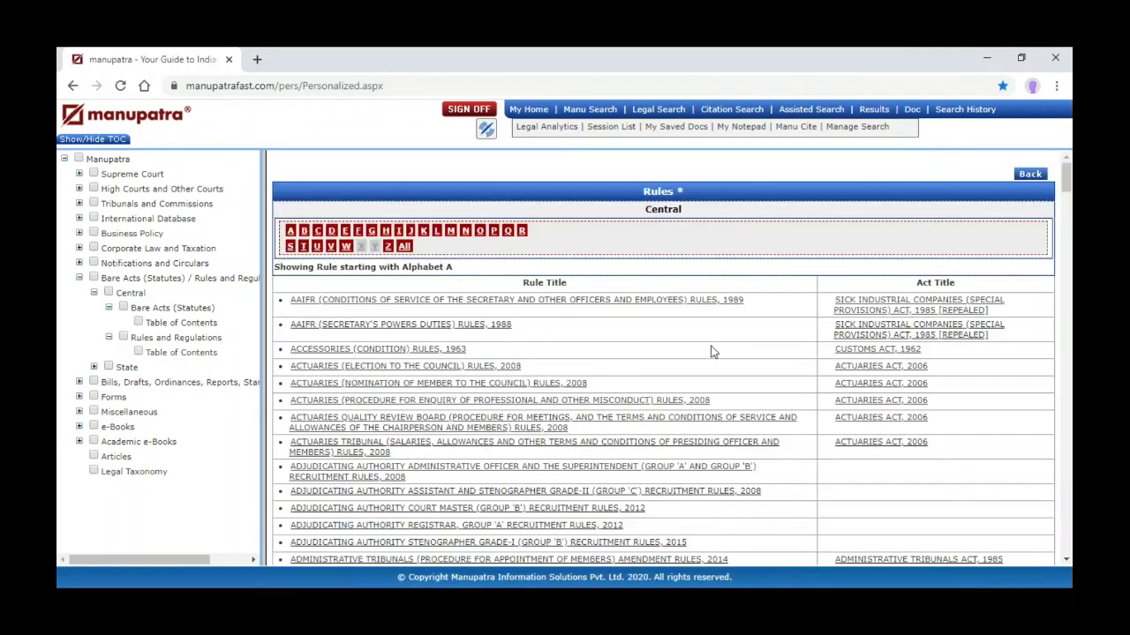
Skim the central rules starting with A, list those starting with D, and look through them
{"action": "scroll", "coordinate": [713, 352], "scroll_direction": "down", "scroll_amount": 3}
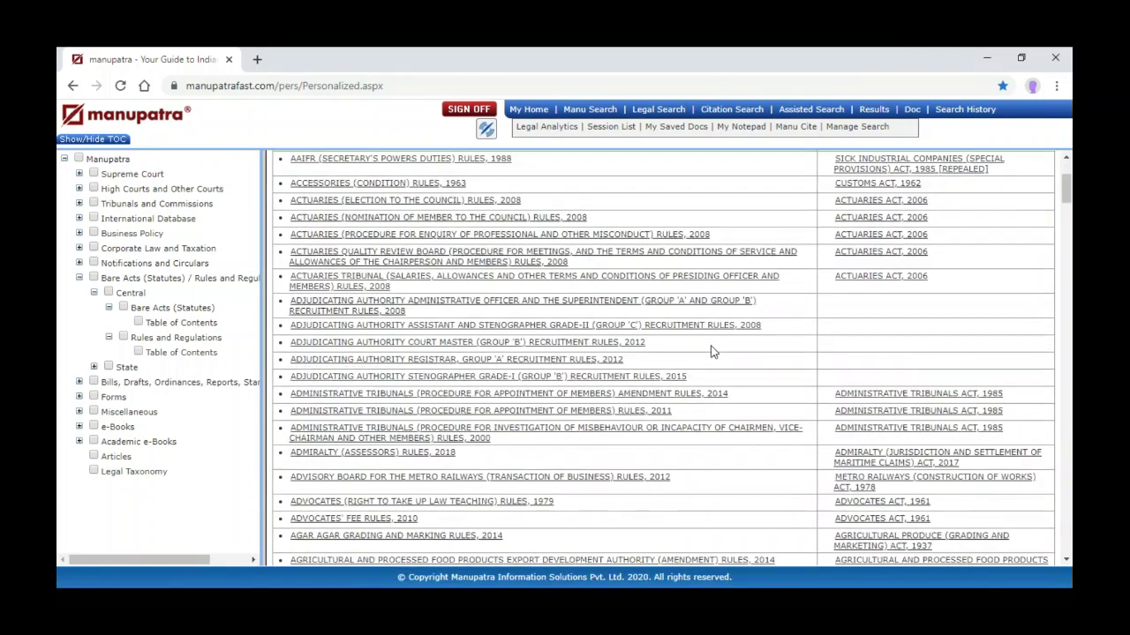
{"action": "scroll", "coordinate": [713, 351], "scroll_direction": "down", "scroll_amount": 3}
{"action": "scroll", "coordinate": [712, 351], "scroll_direction": "up", "scroll_amount": 6}
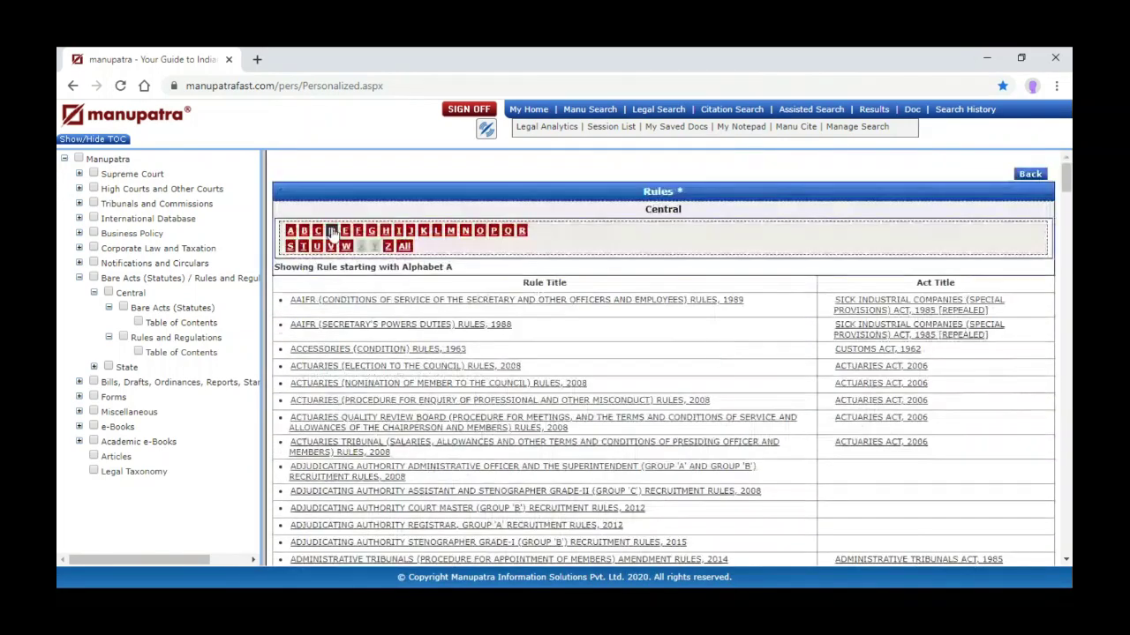
{"action": "left_click", "coordinate": [332, 231]}
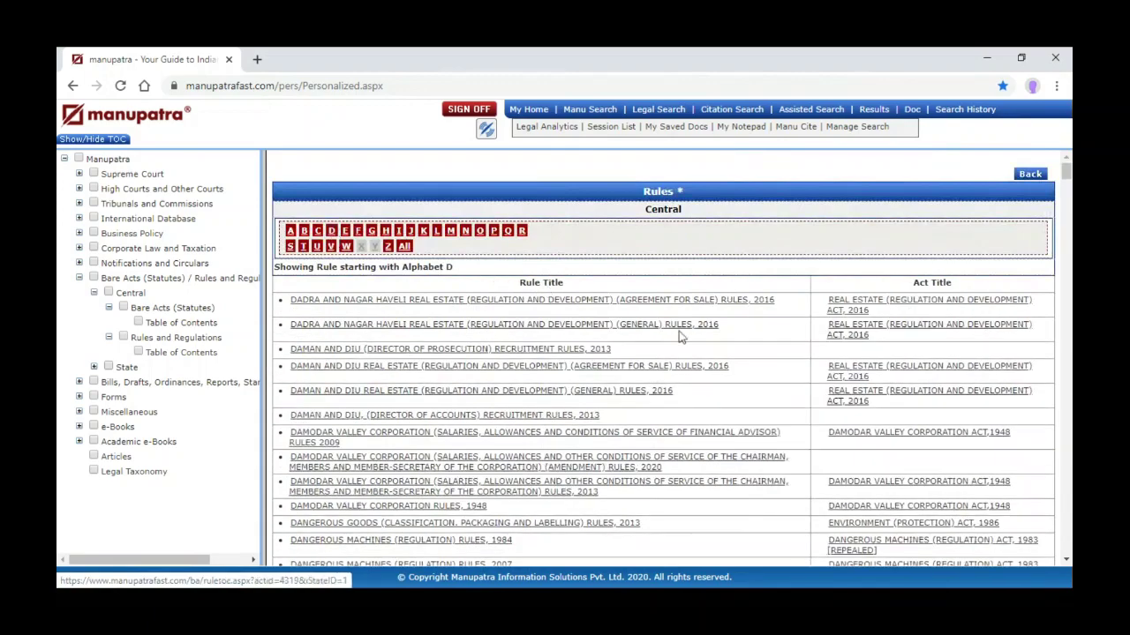
{"action": "scroll", "coordinate": [792, 408], "scroll_direction": "down", "scroll_amount": 2}
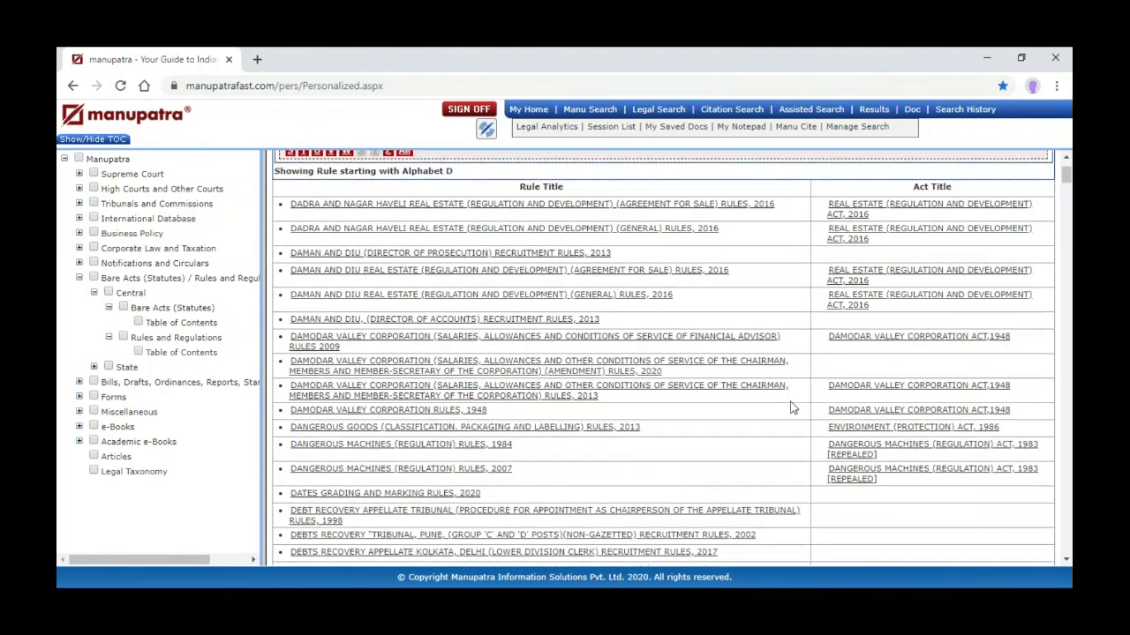
{"action": "scroll", "coordinate": [792, 408], "scroll_direction": "down", "scroll_amount": 7}
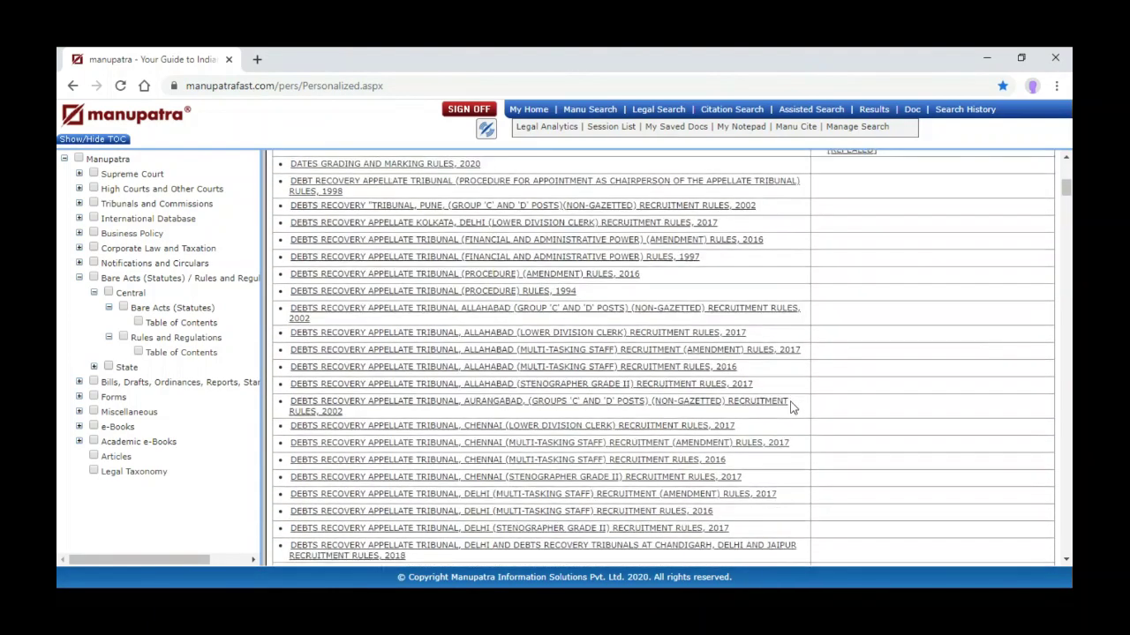
Search the page for "drugs" and examine the Drugs and Cosmetics rules, including the amendment rules and their parent act
{"action": "key", "text": "ctrl+f"}
{"action": "type", "text": "drugs"}
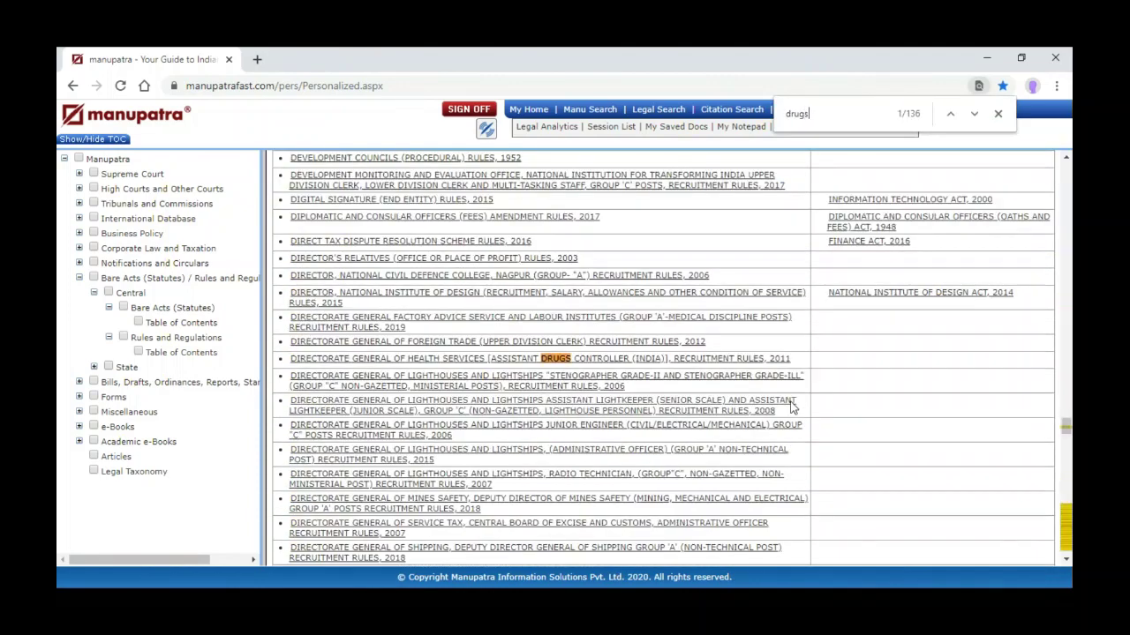
{"action": "key", "text": "Return"}
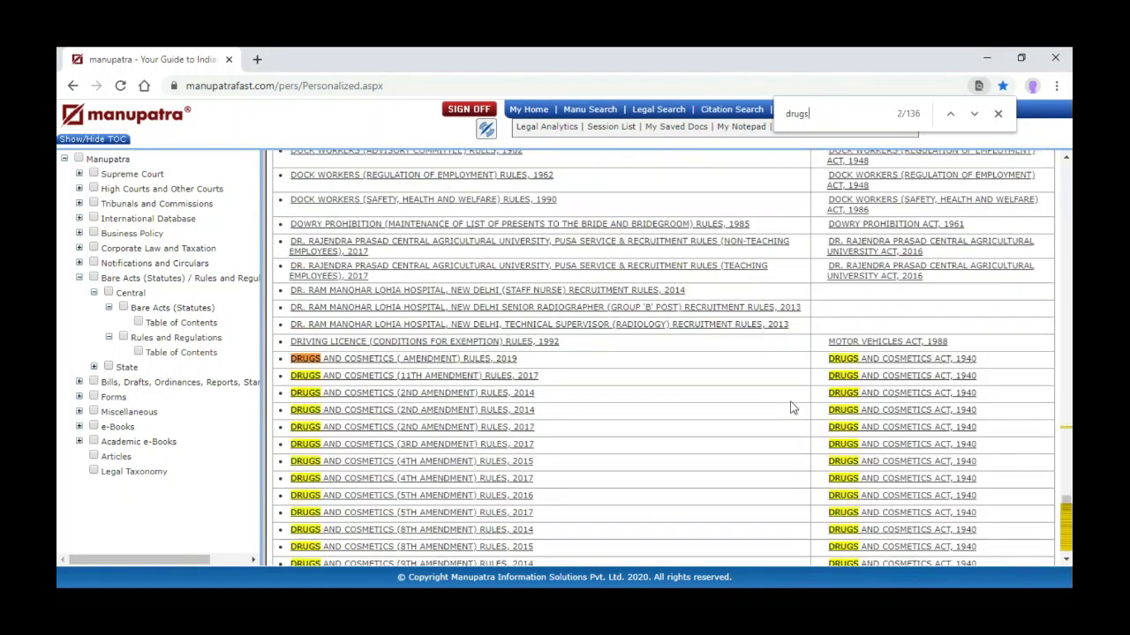
{"action": "key", "text": "Return"}
{"action": "scroll", "coordinate": [724, 439], "scroll_direction": "down", "scroll_amount": 5}
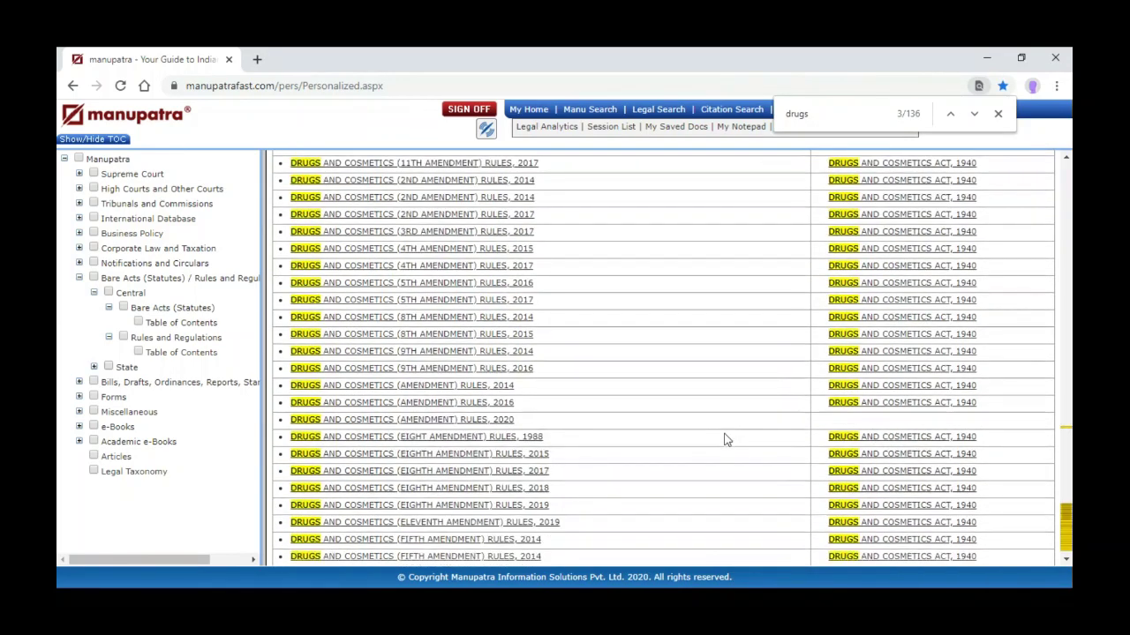
{"action": "scroll", "coordinate": [723, 439], "scroll_direction": "down", "scroll_amount": 1}
{"action": "scroll", "coordinate": [724, 439], "scroll_direction": "down", "scroll_amount": 7}
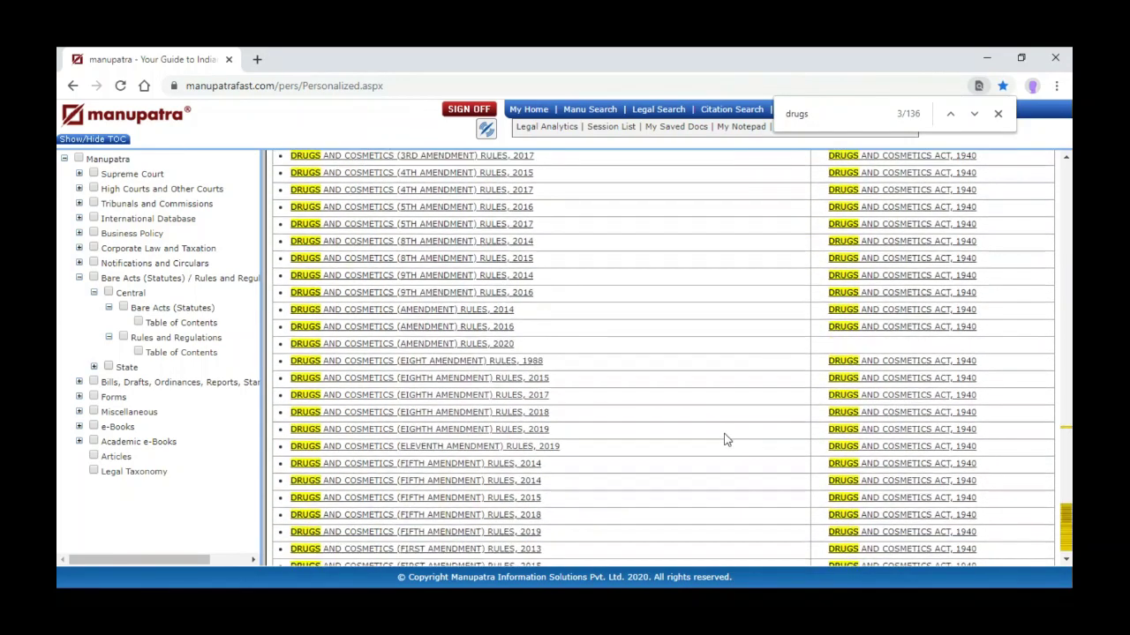
{"action": "scroll", "coordinate": [724, 438], "scroll_direction": "down", "scroll_amount": 10}
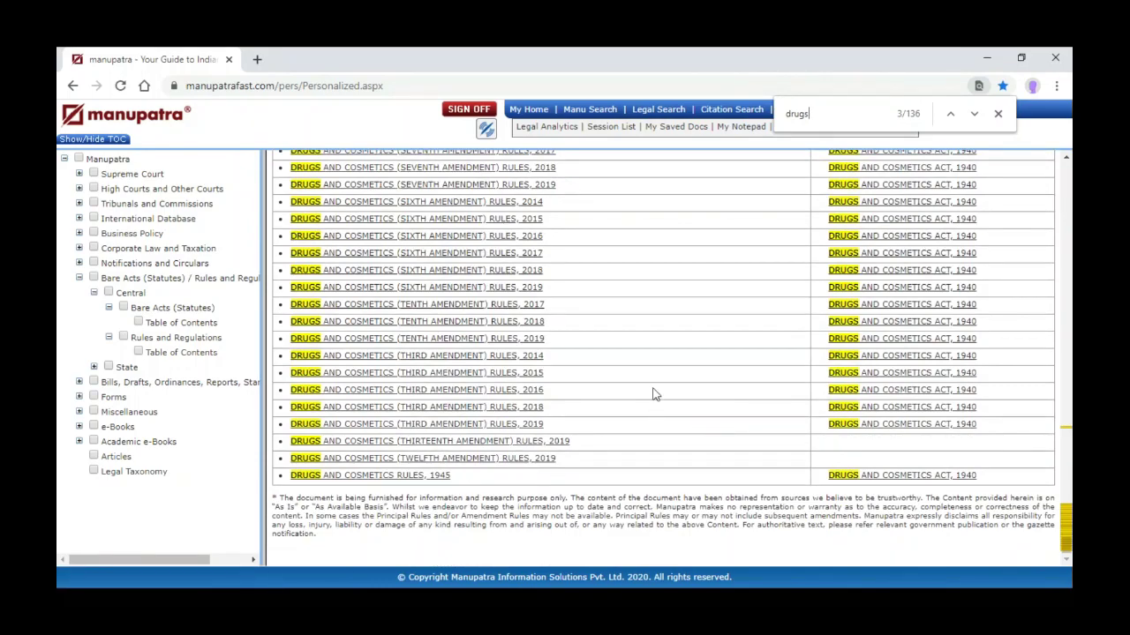
{"action": "scroll", "coordinate": [655, 395], "scroll_direction": "up", "scroll_amount": 5}
{"action": "scroll", "coordinate": [655, 394], "scroll_direction": "up", "scroll_amount": 8}
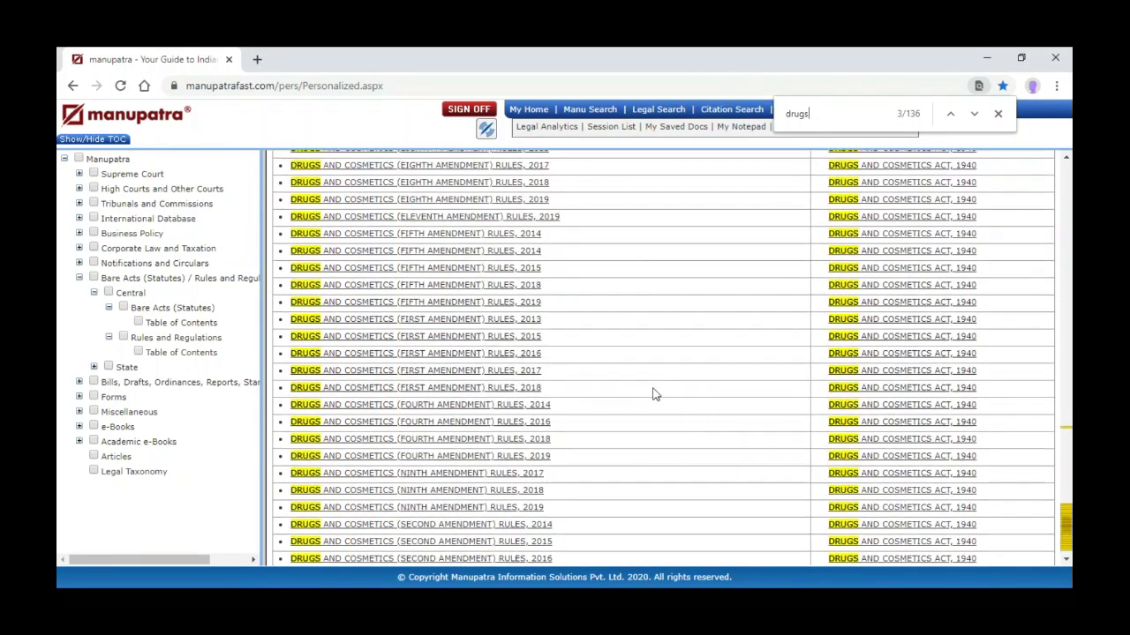
{"action": "scroll", "coordinate": [653, 393], "scroll_direction": "up", "scroll_amount": 4}
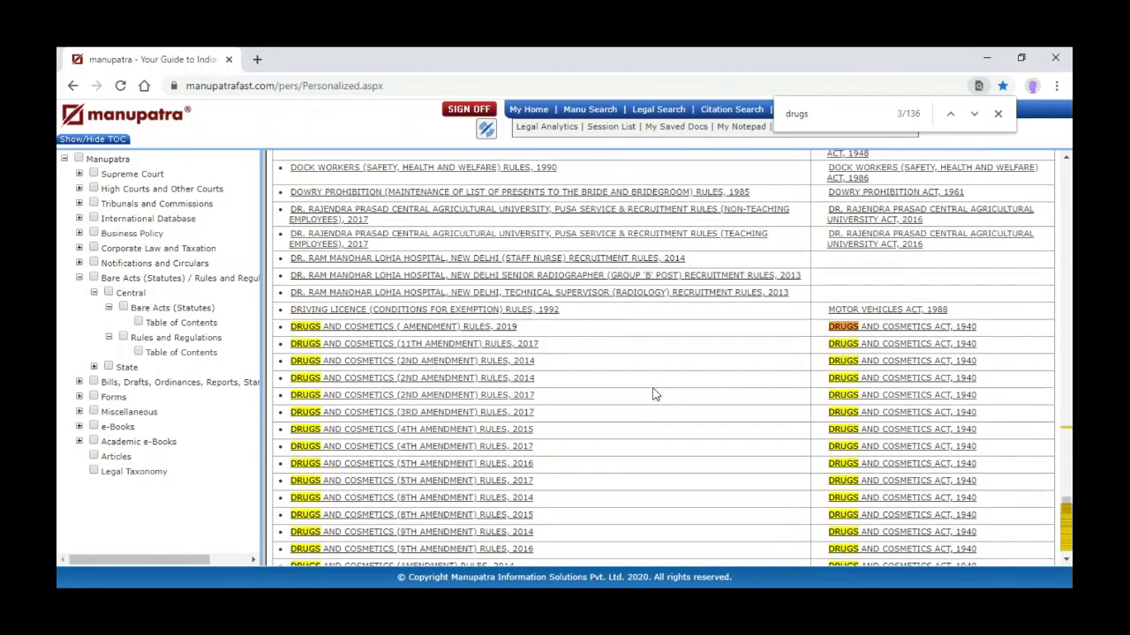
Open the list of central Regulations, skim it, and return to the Rules and Regulations table of contents
{"action": "left_click", "coordinate": [182, 355]}
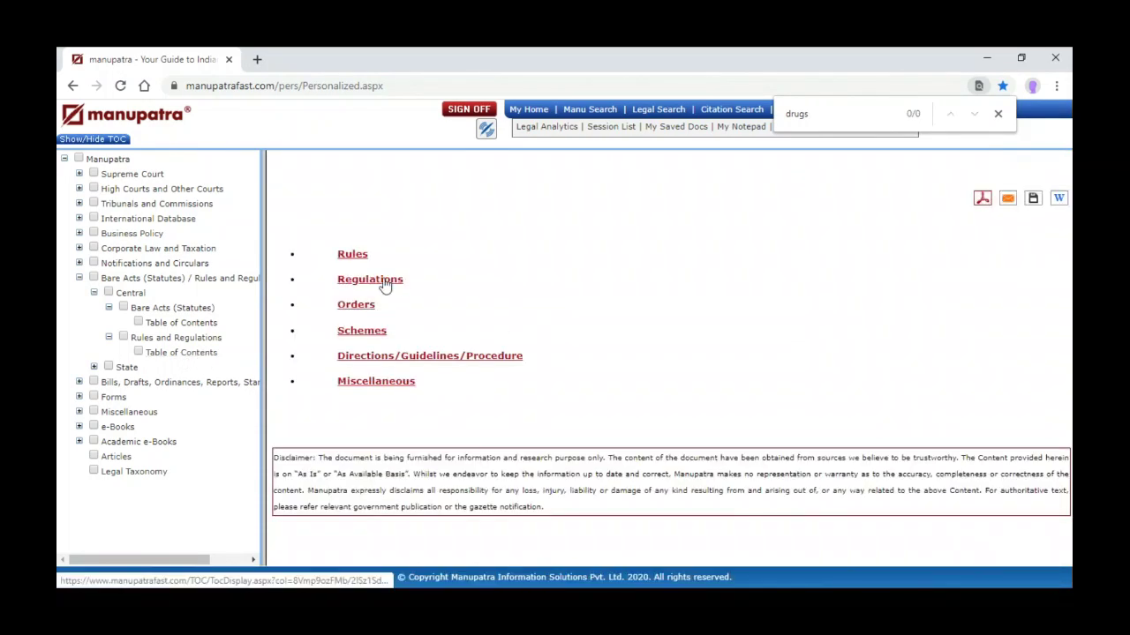
{"action": "left_click", "coordinate": [385, 281]}
{"action": "scroll", "coordinate": [644, 414], "scroll_direction": "down", "scroll_amount": 3}
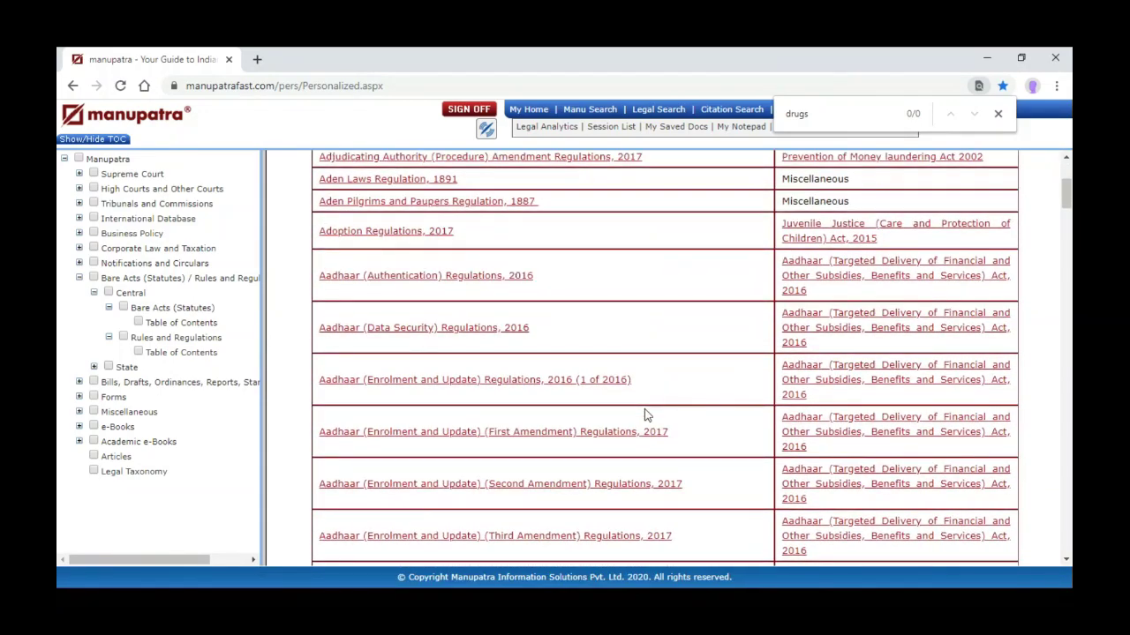
{"action": "left_click", "coordinate": [187, 355]}
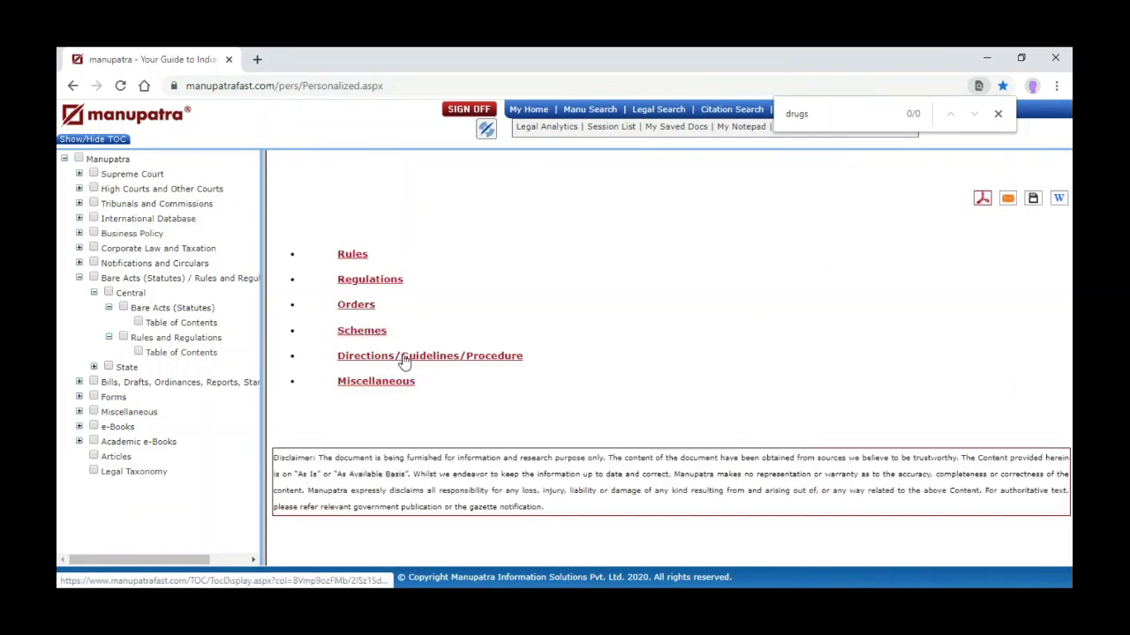
Collapse the Central branch, expand State down to Maharashtra's Bare Acts (Statutes), and open the Maharashtra acts list
{"action": "left_click", "coordinate": [94, 293]}
{"action": "left_click", "coordinate": [95, 308]}
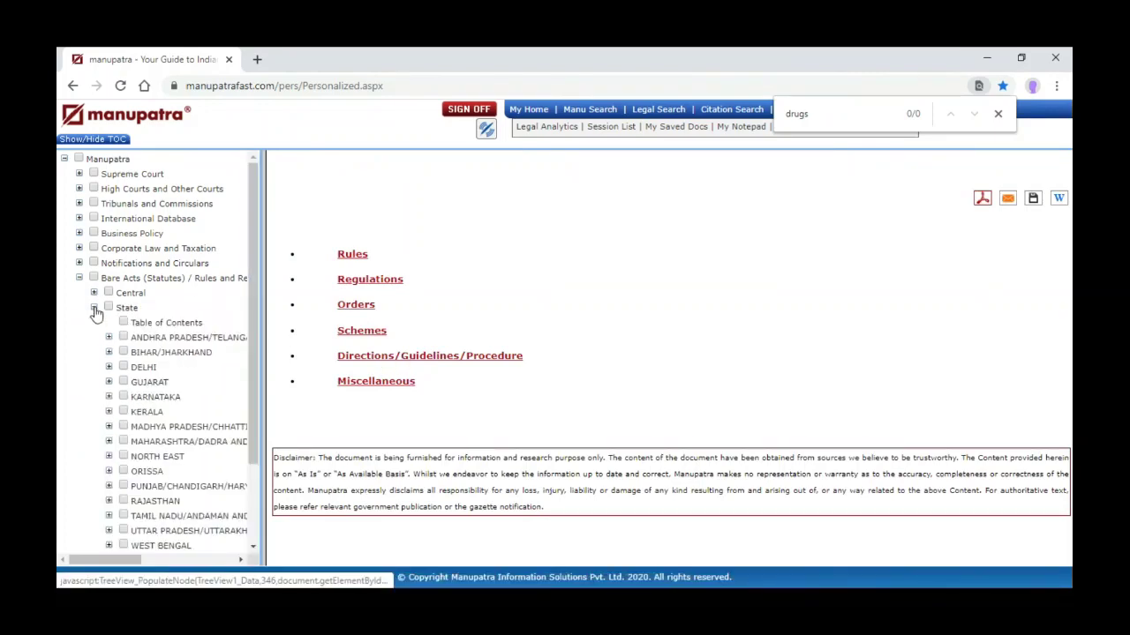
{"action": "scroll", "coordinate": [150, 414], "scroll_direction": "down", "scroll_amount": 1}
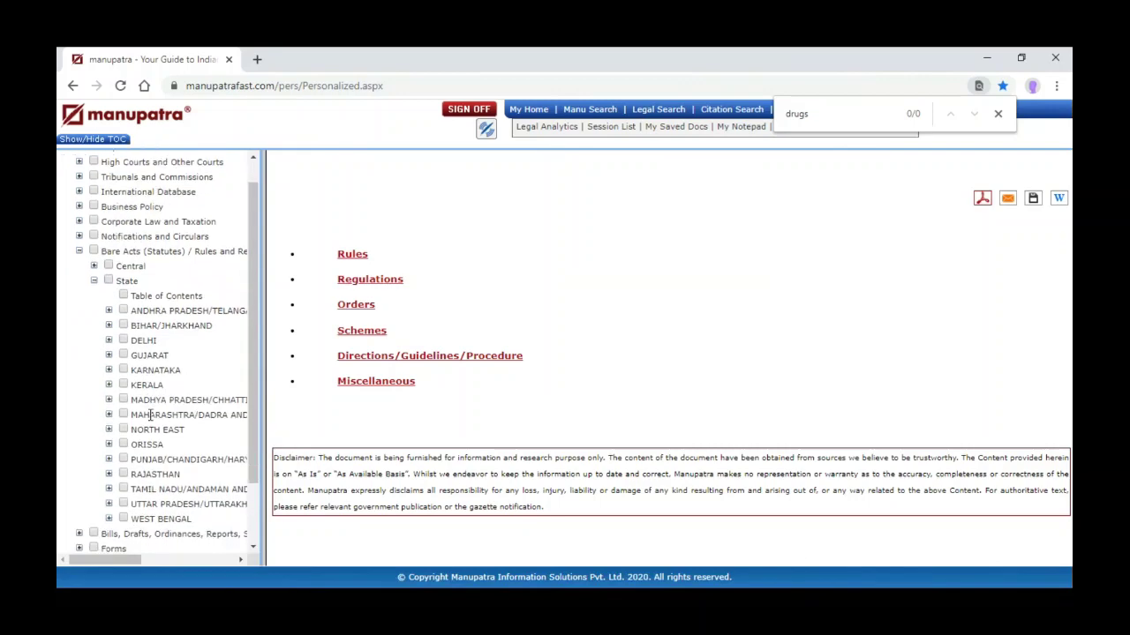
{"action": "scroll", "coordinate": [150, 415], "scroll_direction": "down", "scroll_amount": 1}
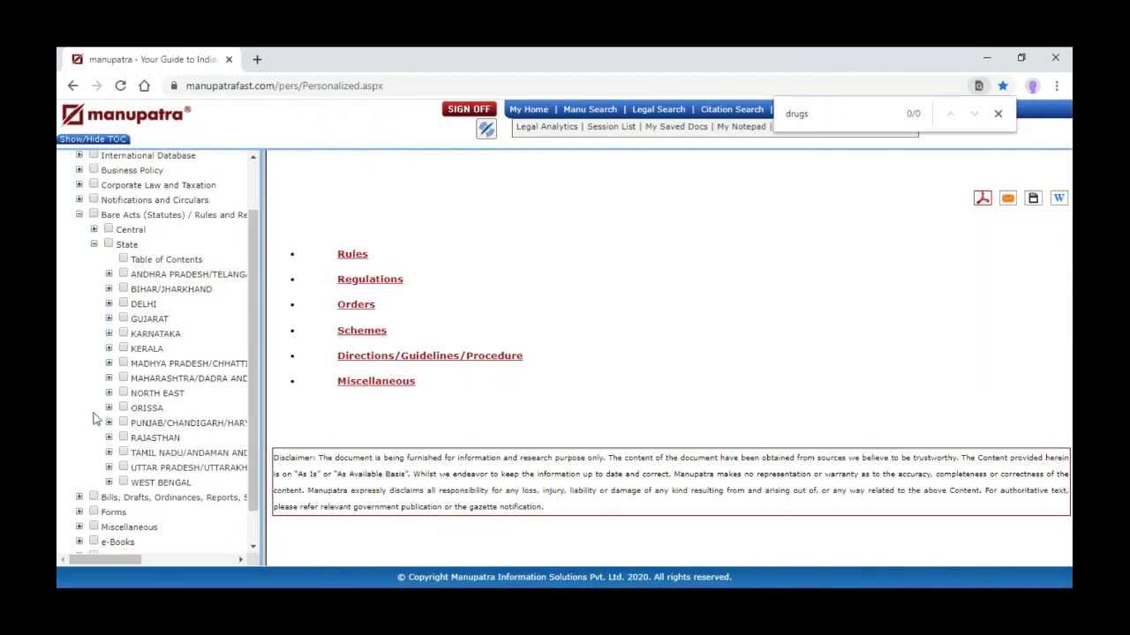
{"action": "left_click", "coordinate": [108, 379]}
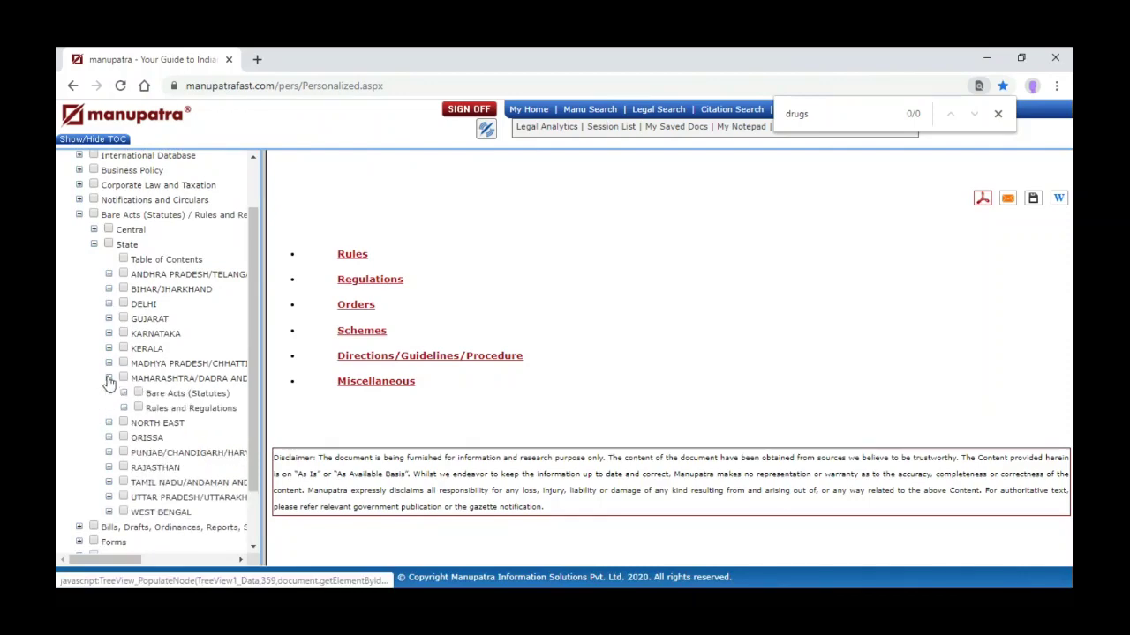
{"action": "left_click", "coordinate": [123, 392]}
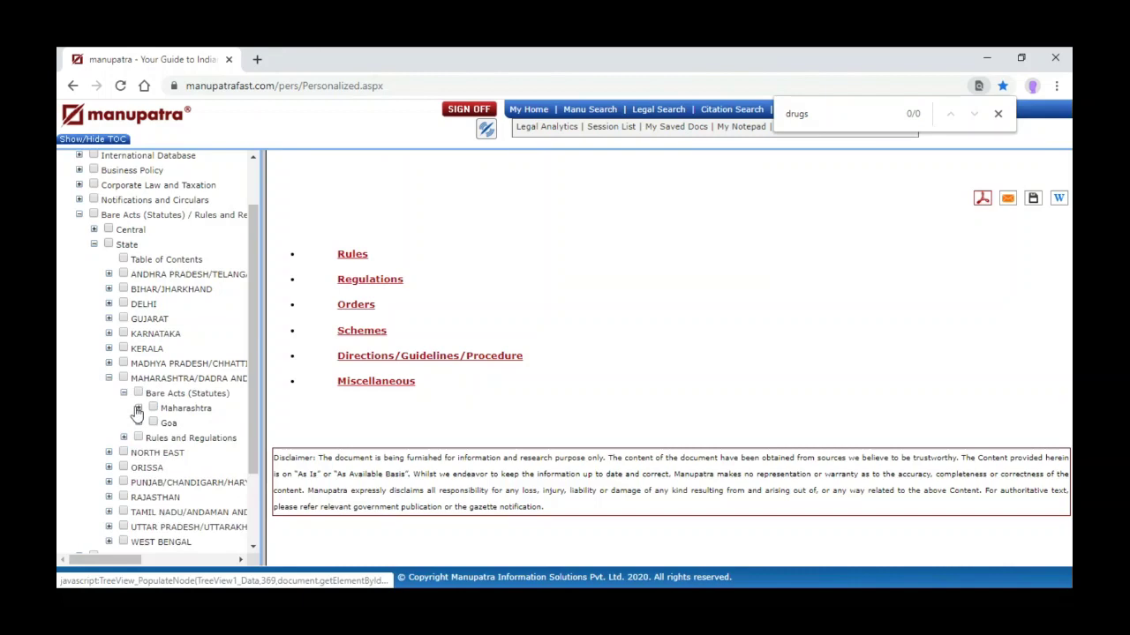
{"action": "left_click", "coordinate": [138, 409]}
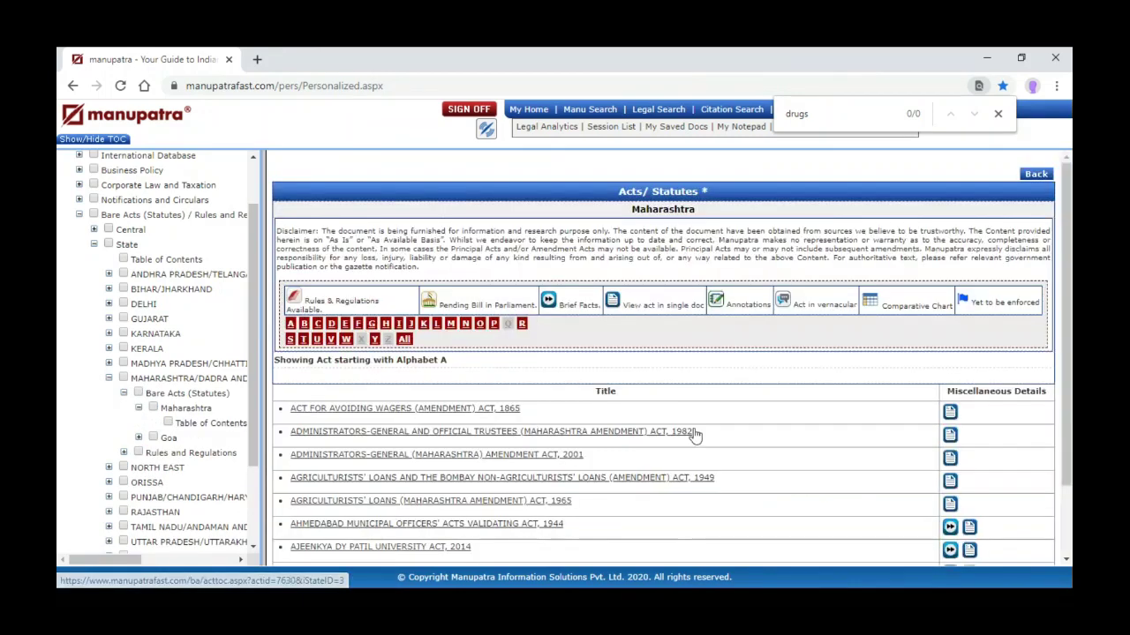
List the Maharashtra acts starting with M and skim their titles and detail options
{"action": "scroll", "coordinate": [698, 434], "scroll_direction": "down", "scroll_amount": 2}
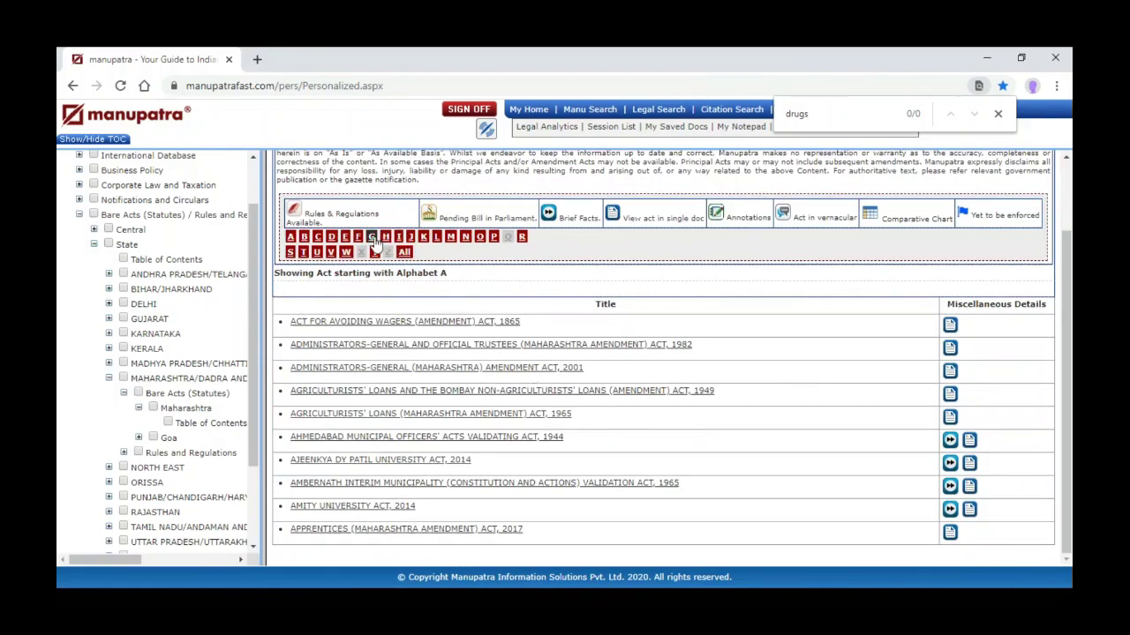
{"action": "left_click", "coordinate": [451, 239]}
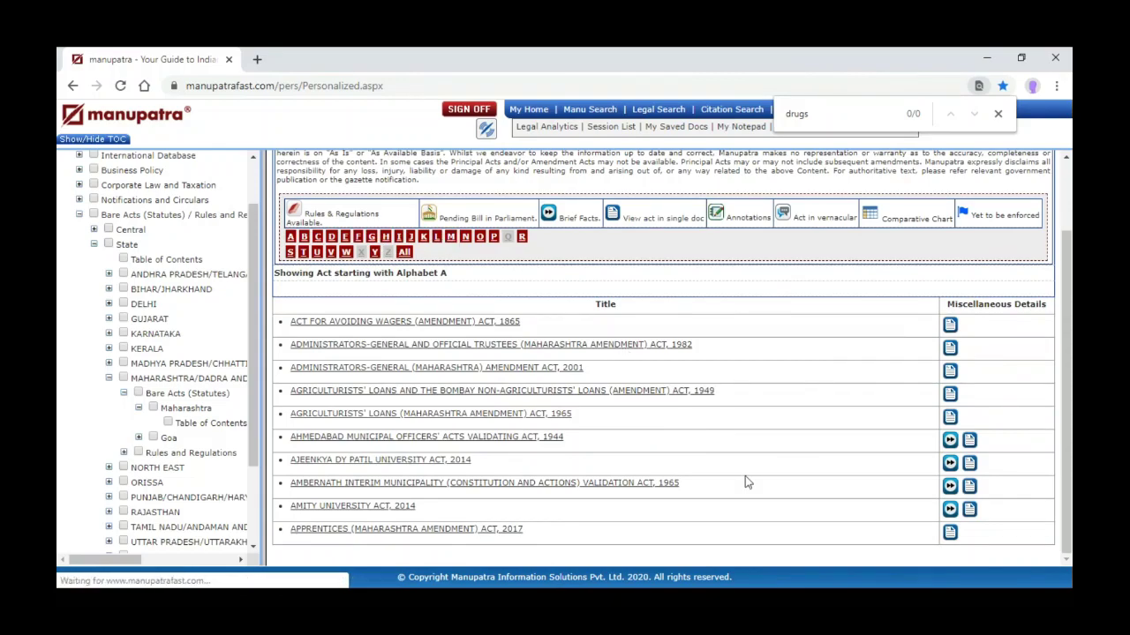
{"action": "scroll", "coordinate": [745, 481], "scroll_direction": "down", "scroll_amount": 12}
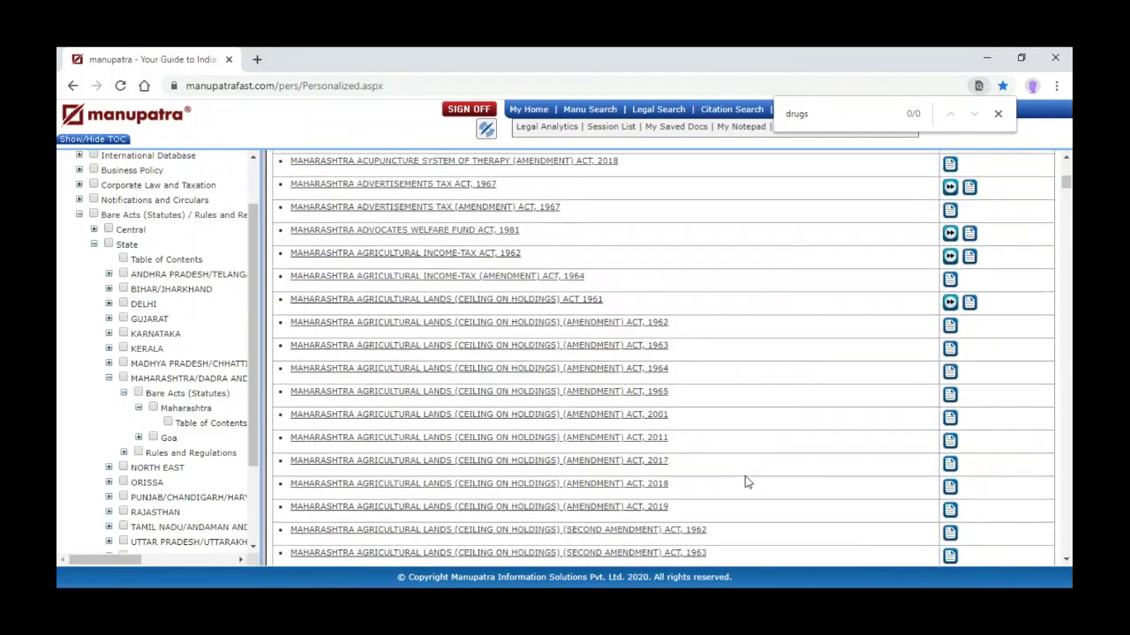
{"action": "scroll", "coordinate": [744, 481], "scroll_direction": "down", "scroll_amount": 4}
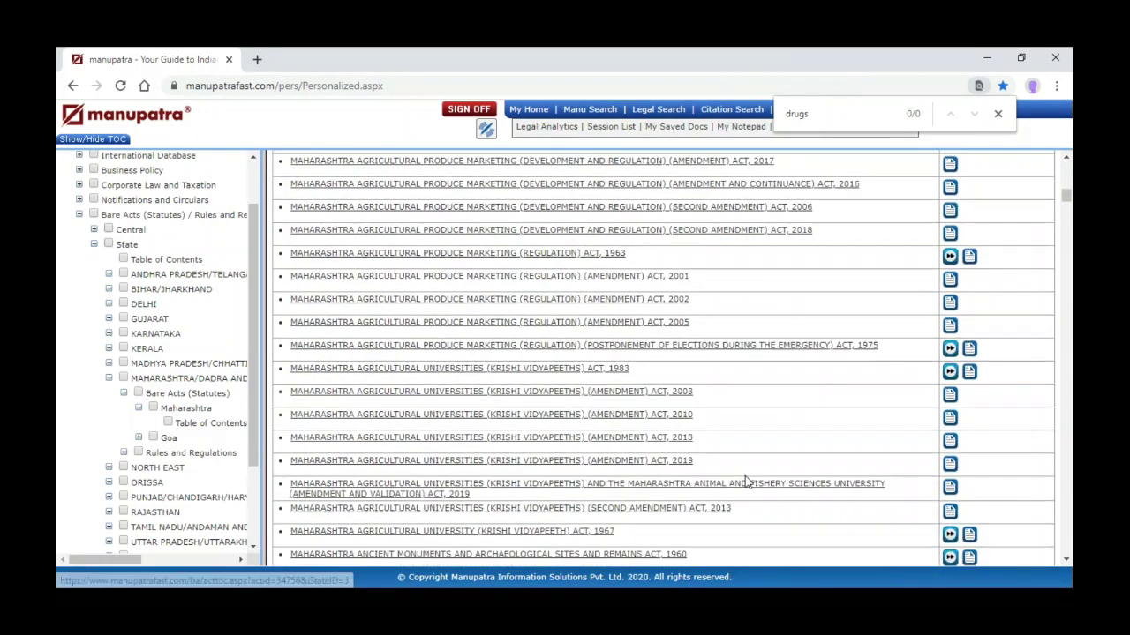
{"action": "scroll", "coordinate": [746, 483], "scroll_direction": "down", "scroll_amount": 1}
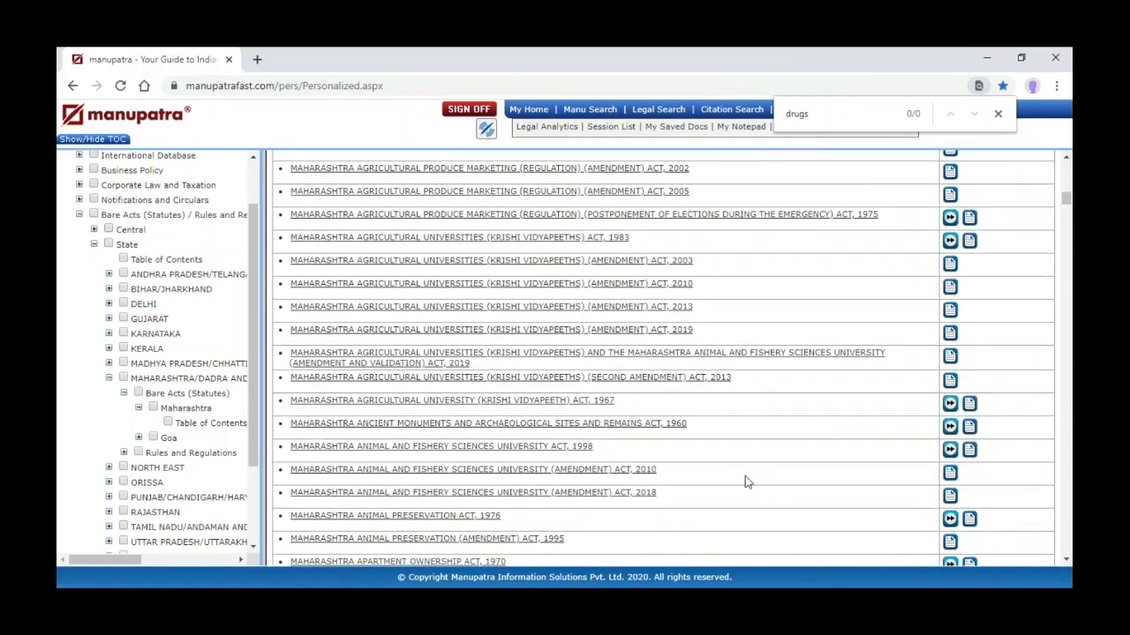
Collapse the Maharashtra, State and Bare Acts branches of the contents tree
{"action": "left_click", "coordinate": [108, 378]}
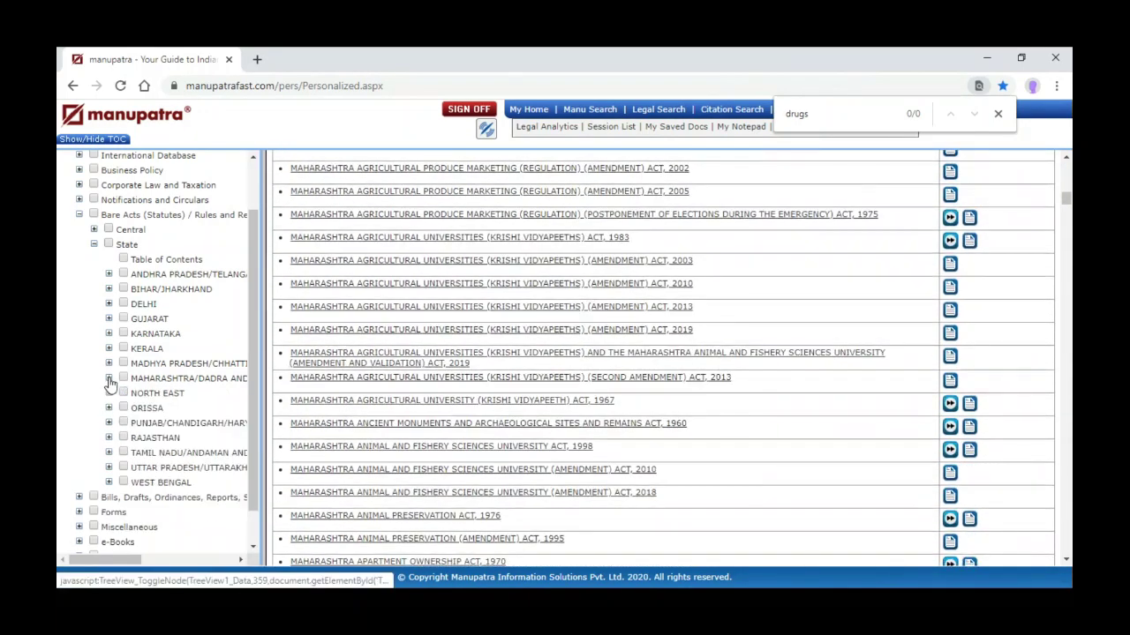
{"action": "left_click", "coordinate": [93, 243]}
{"action": "left_click", "coordinate": [79, 278]}
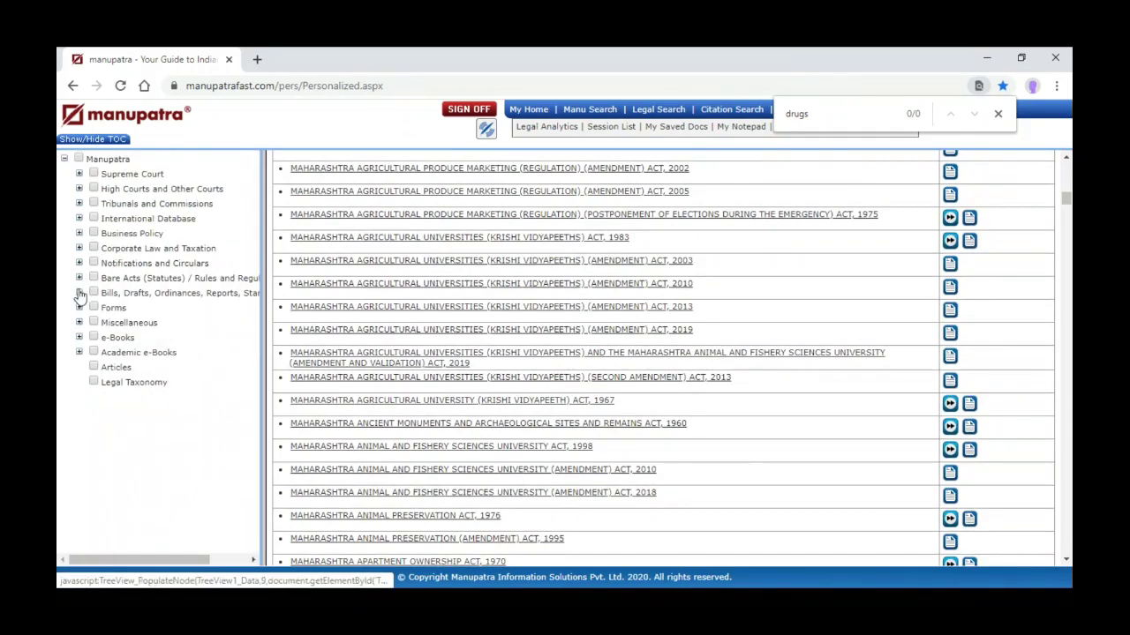
Expand Bills, Drafts, Ordinances, Reports and open the table of contents of Committee Reports
{"action": "left_click", "coordinate": [79, 293]}
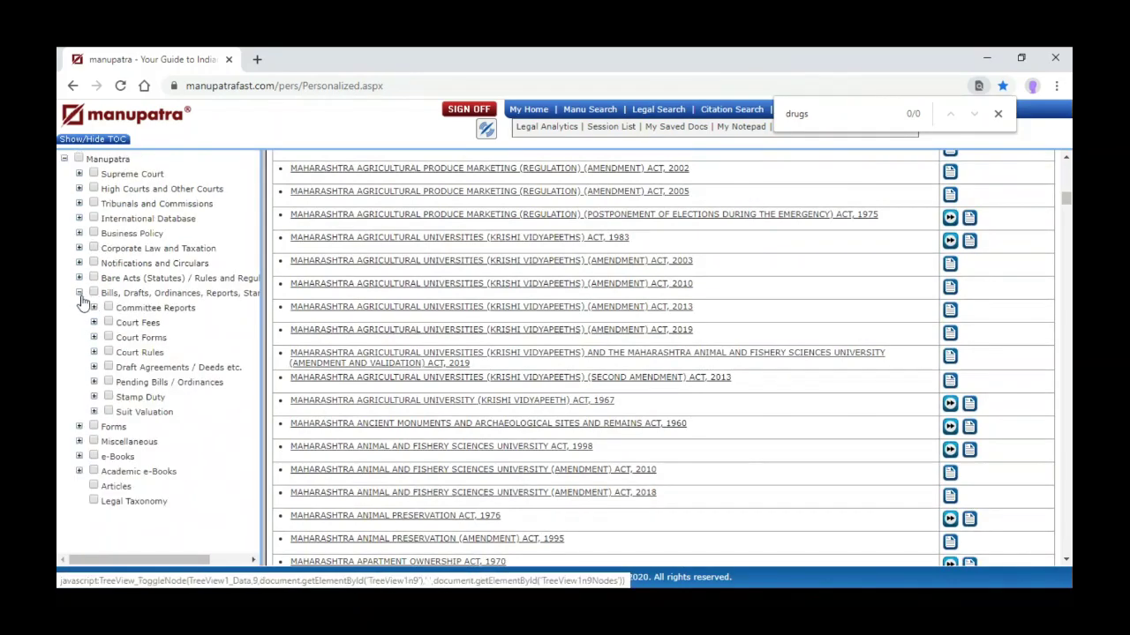
{"action": "left_click", "coordinate": [94, 308]}
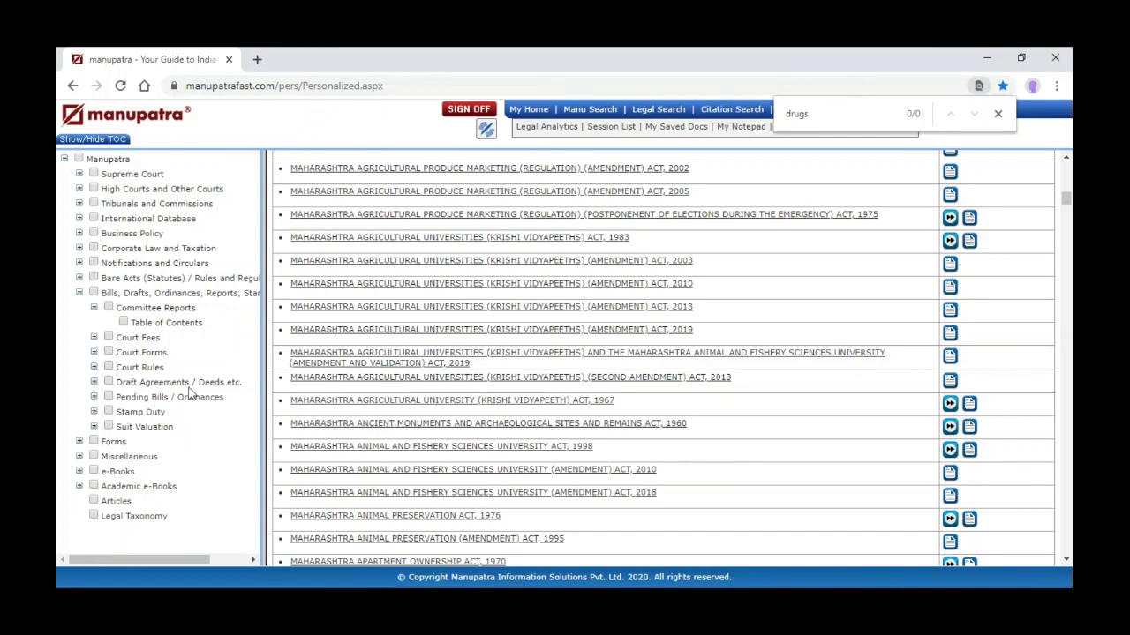
{"action": "left_click", "coordinate": [159, 325]}
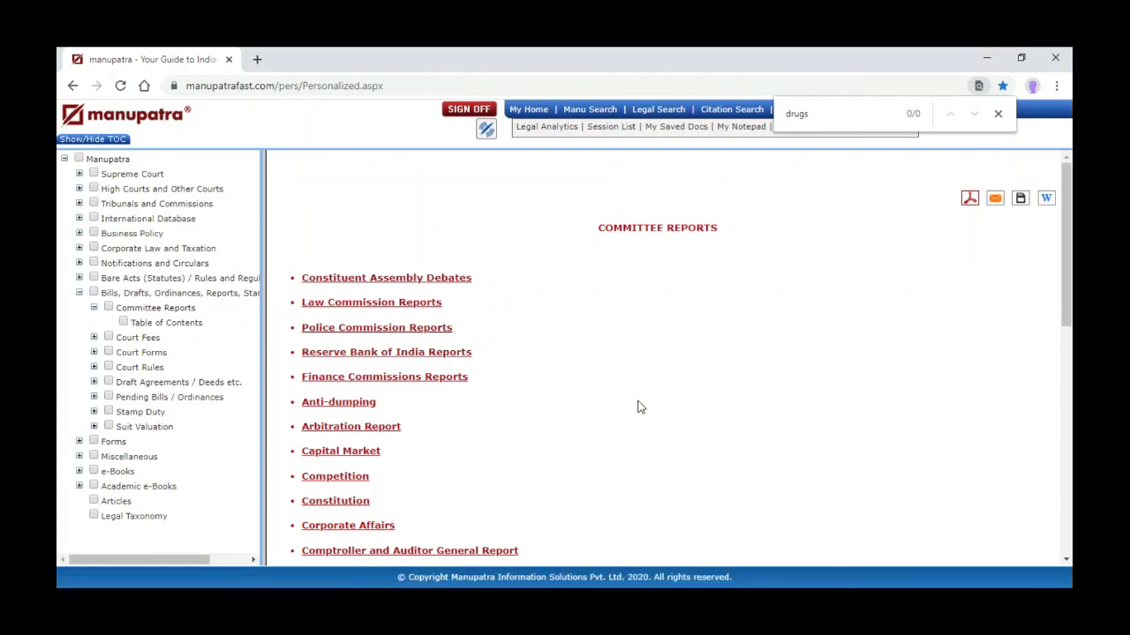
{"action": "scroll", "coordinate": [639, 405], "scroll_direction": "down", "scroll_amount": 1}
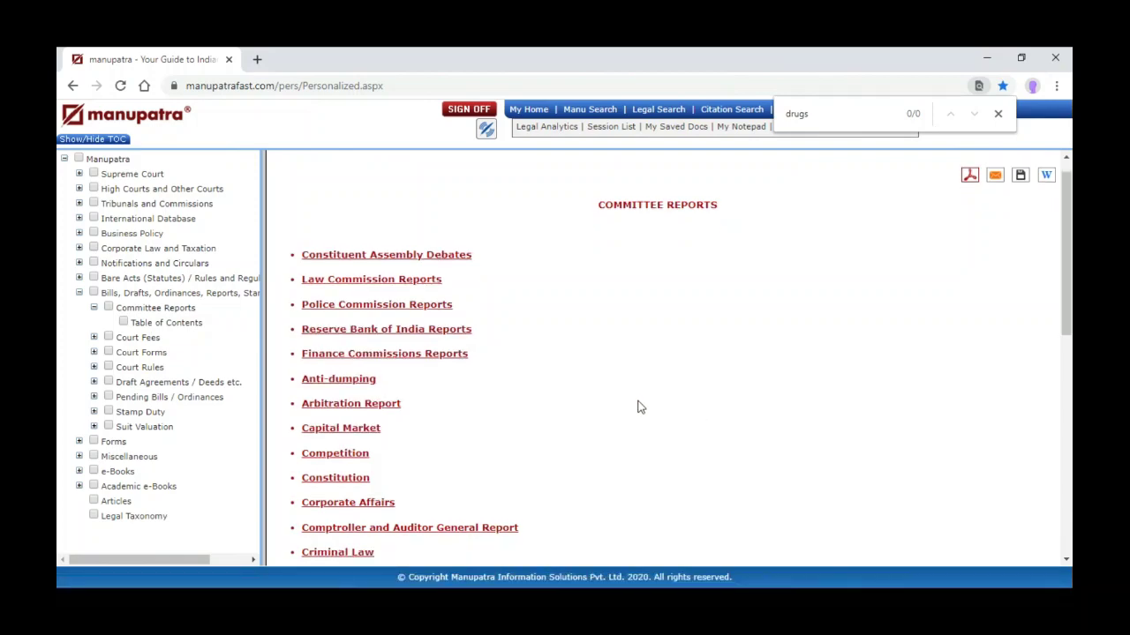
Open the Constituent Assembly Debates, look through the listed volumes, and return to the Committee Reports list
{"action": "left_click", "coordinate": [457, 256]}
{"action": "scroll", "coordinate": [461, 347], "scroll_direction": "down", "scroll_amount": 2}
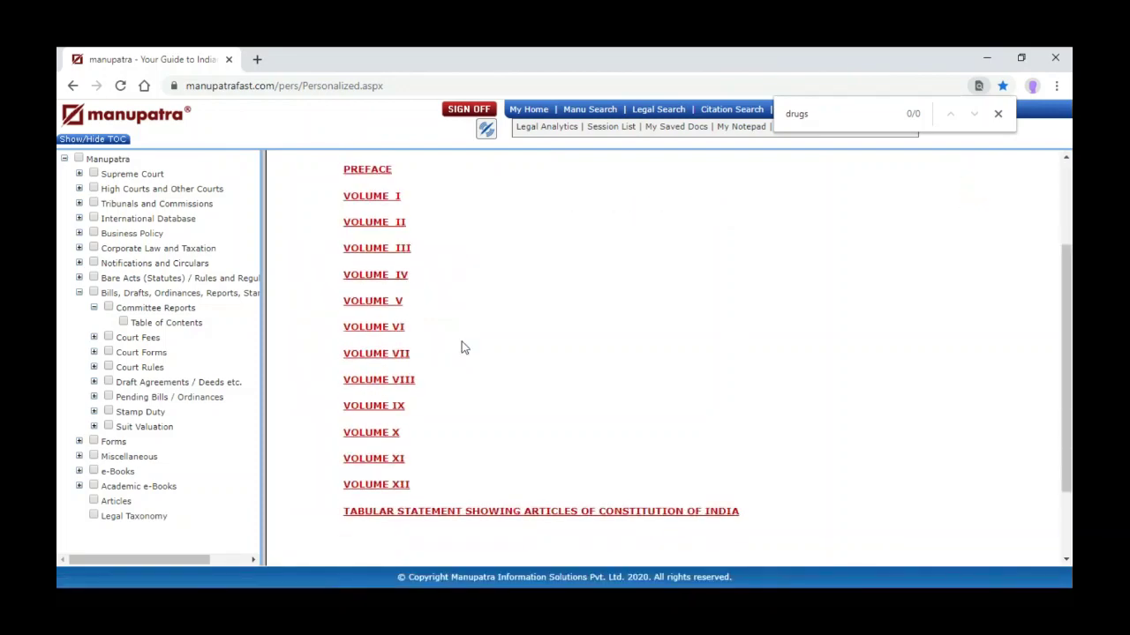
{"action": "scroll", "coordinate": [461, 347], "scroll_direction": "down", "scroll_amount": 1}
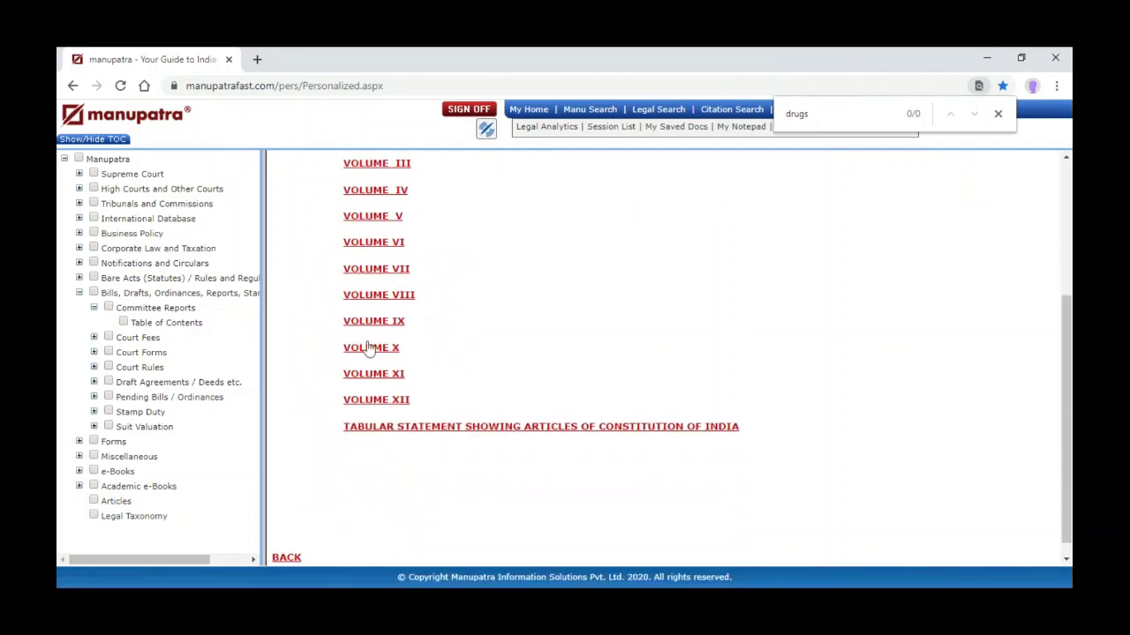
{"action": "left_click", "coordinate": [186, 326]}
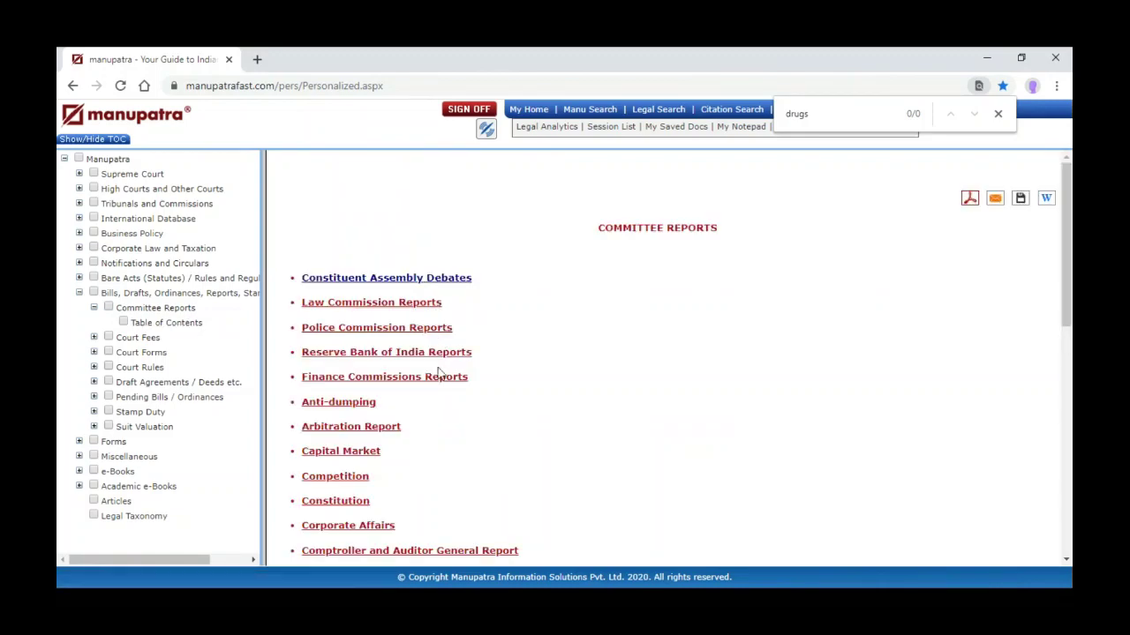
Open the Criminal Law committee reports, skim the list, and open the Justice Verma Committee Report on Rape Laws
{"action": "scroll", "coordinate": [442, 411], "scroll_direction": "down", "scroll_amount": 3}
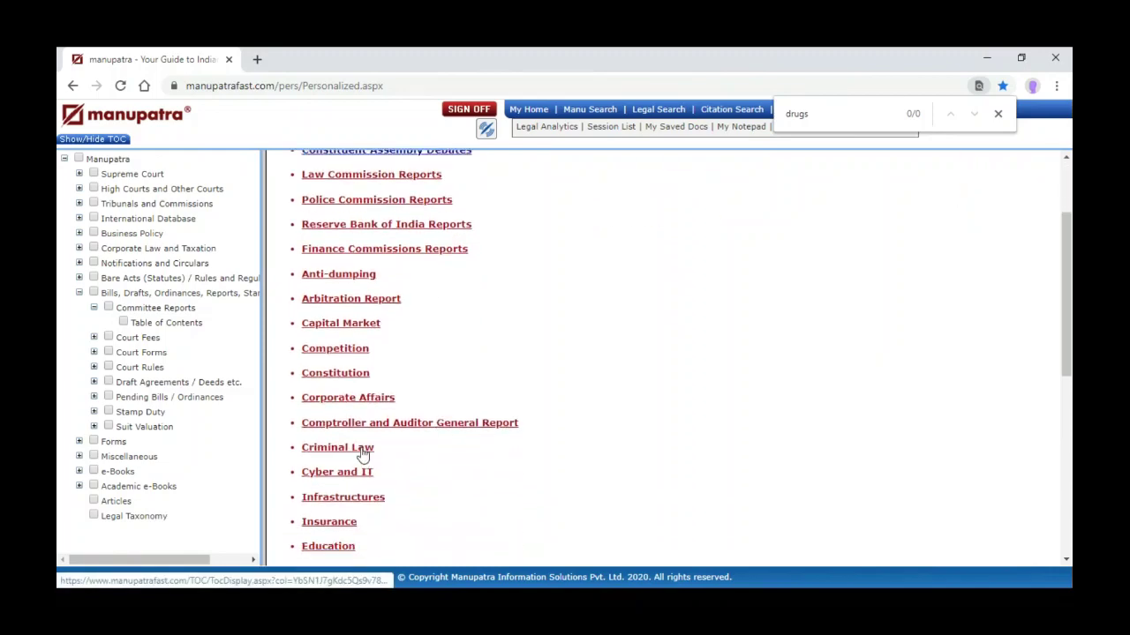
{"action": "left_click", "coordinate": [363, 450]}
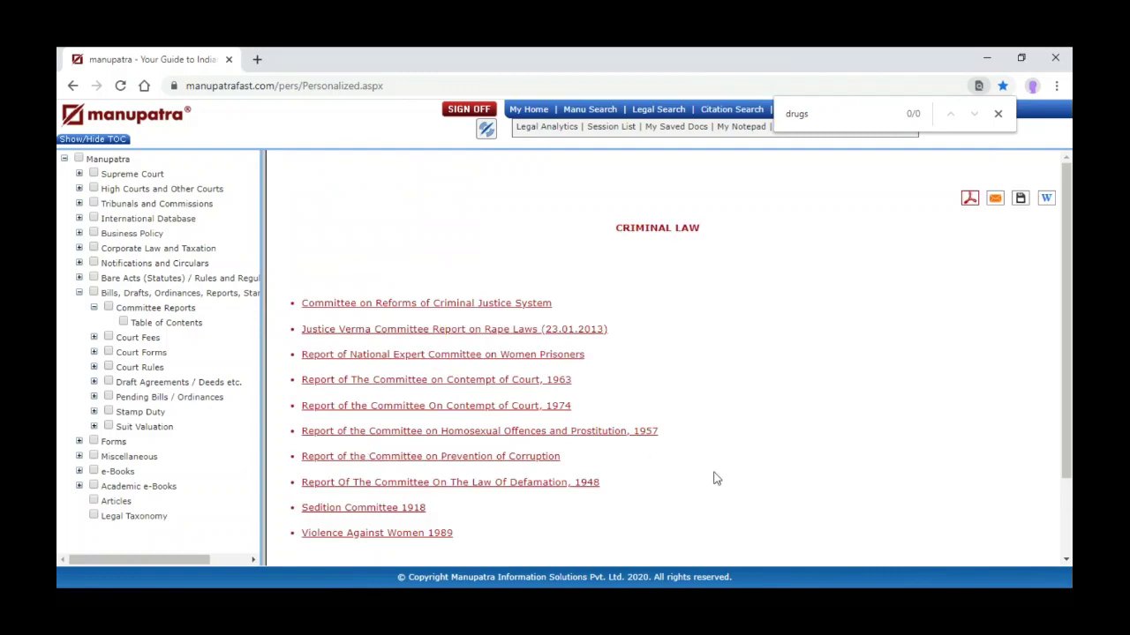
{"action": "scroll", "coordinate": [716, 478], "scroll_direction": "down", "scroll_amount": 1}
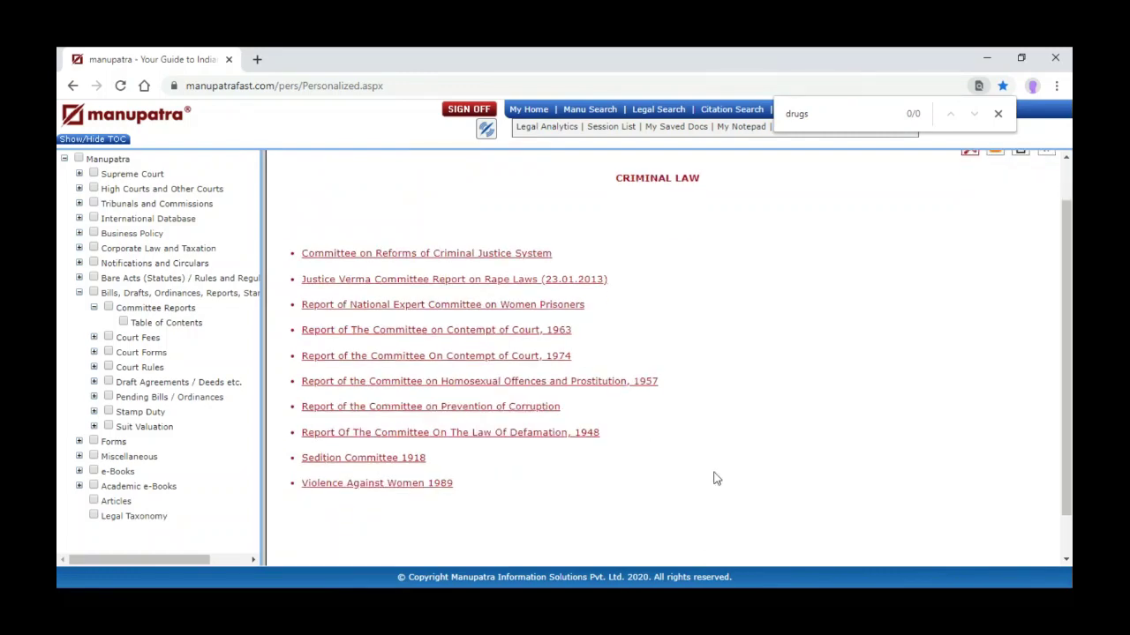
{"action": "scroll", "coordinate": [716, 479], "scroll_direction": "up", "scroll_amount": 1}
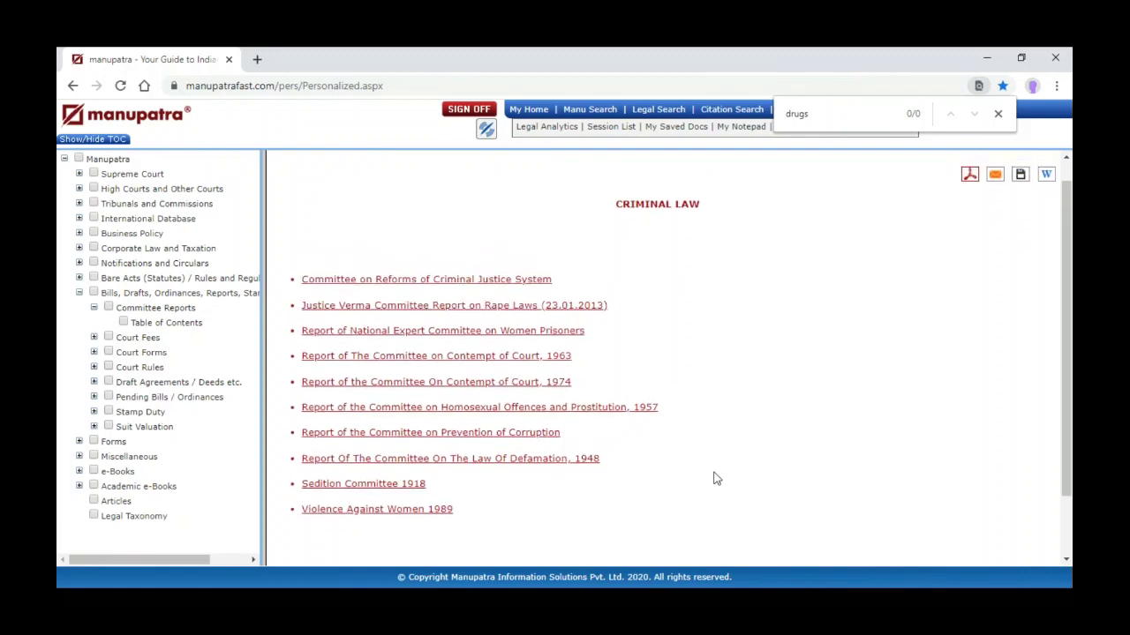
{"action": "left_click", "coordinate": [492, 316]}
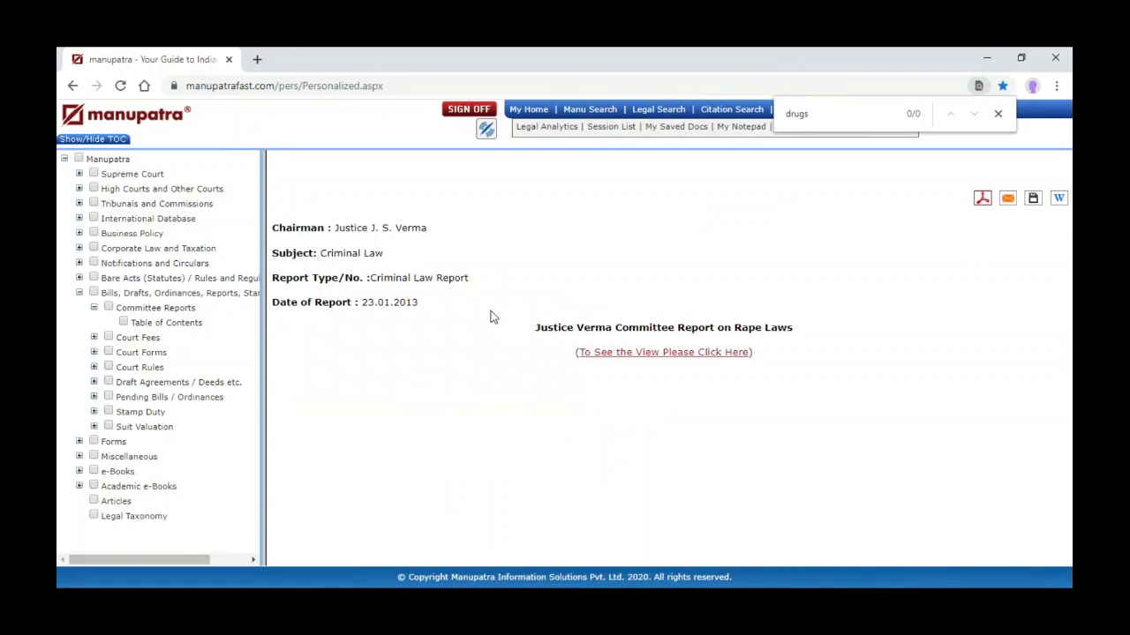
Expand Court Fees and Court Forms in the contents tree and open the state-wise list of each
{"action": "left_click", "coordinate": [93, 337]}
{"action": "left_click", "coordinate": [157, 353]}
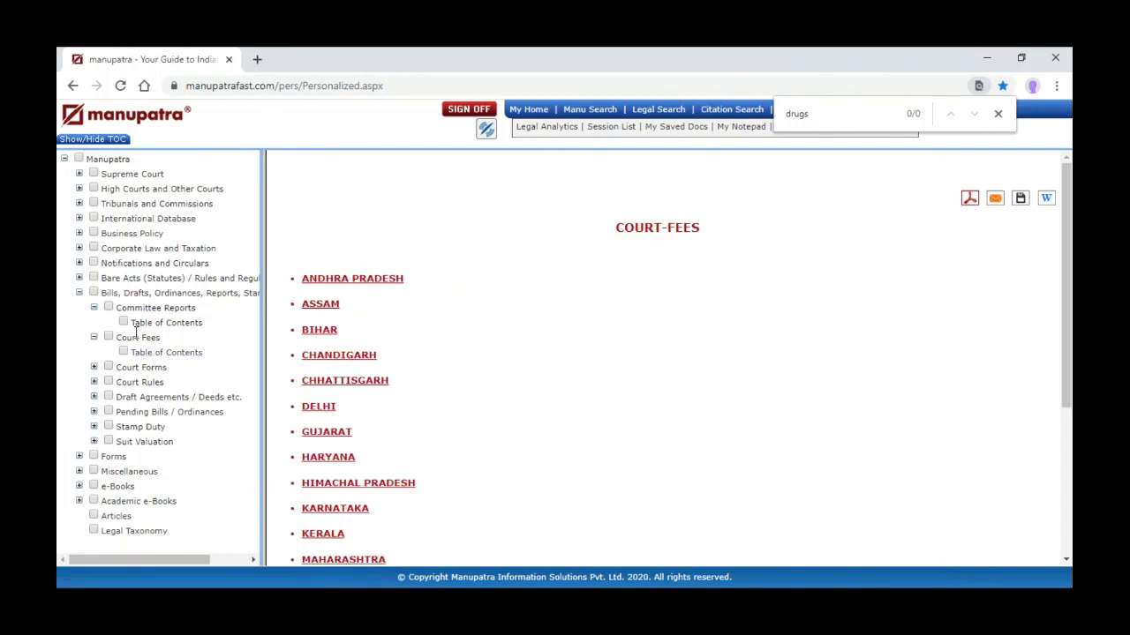
{"action": "left_click", "coordinate": [93, 367]}
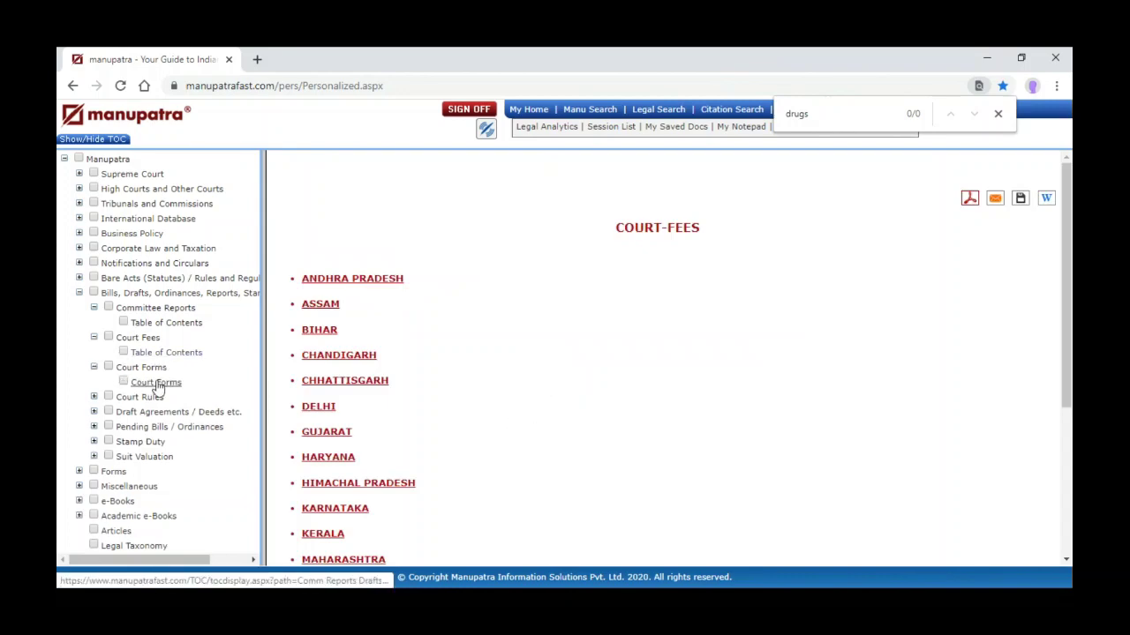
{"action": "left_click", "coordinate": [157, 384]}
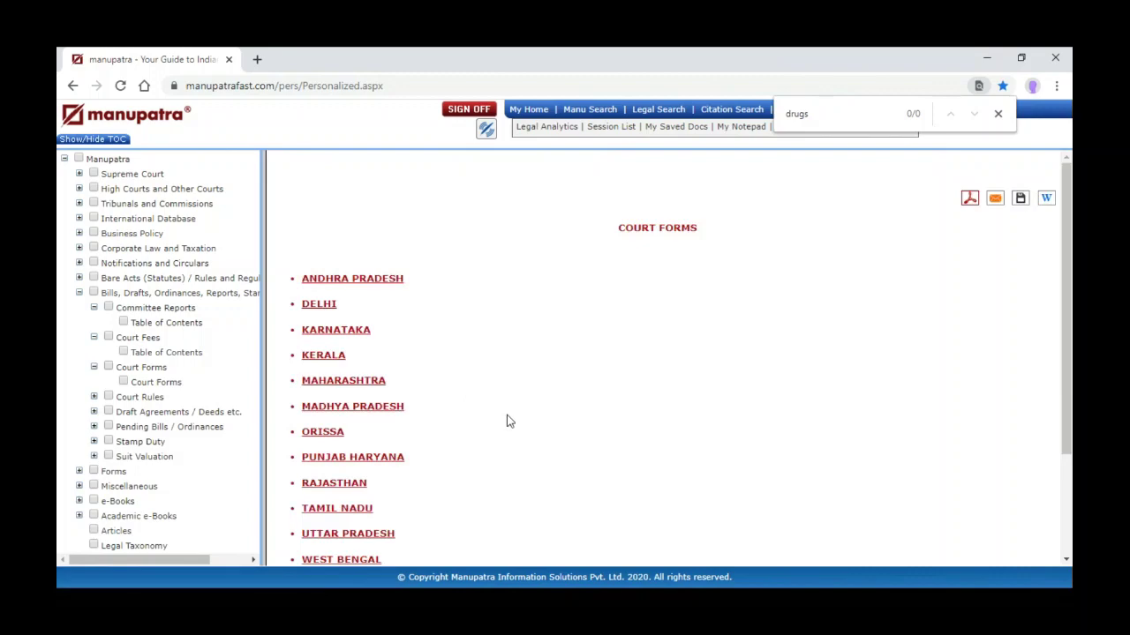
Expand Court Rules briefly, and collapse the Court Fees, Court Forms and Court Rules branches
{"action": "left_click", "coordinate": [94, 398]}
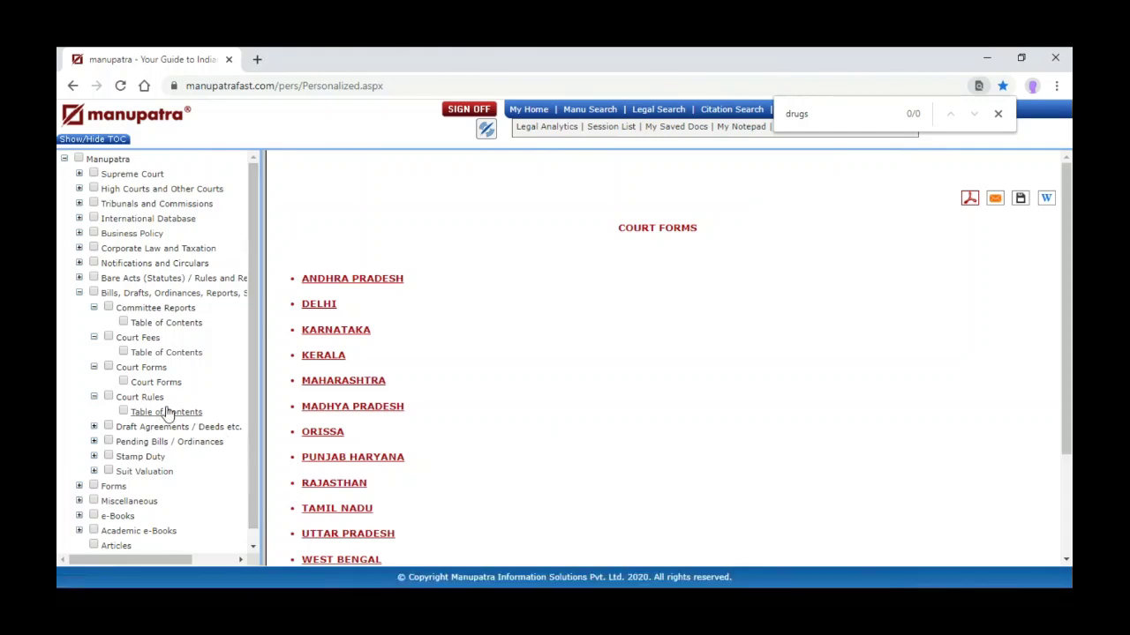
{"action": "left_click", "coordinate": [94, 337]}
{"action": "left_click", "coordinate": [94, 352]}
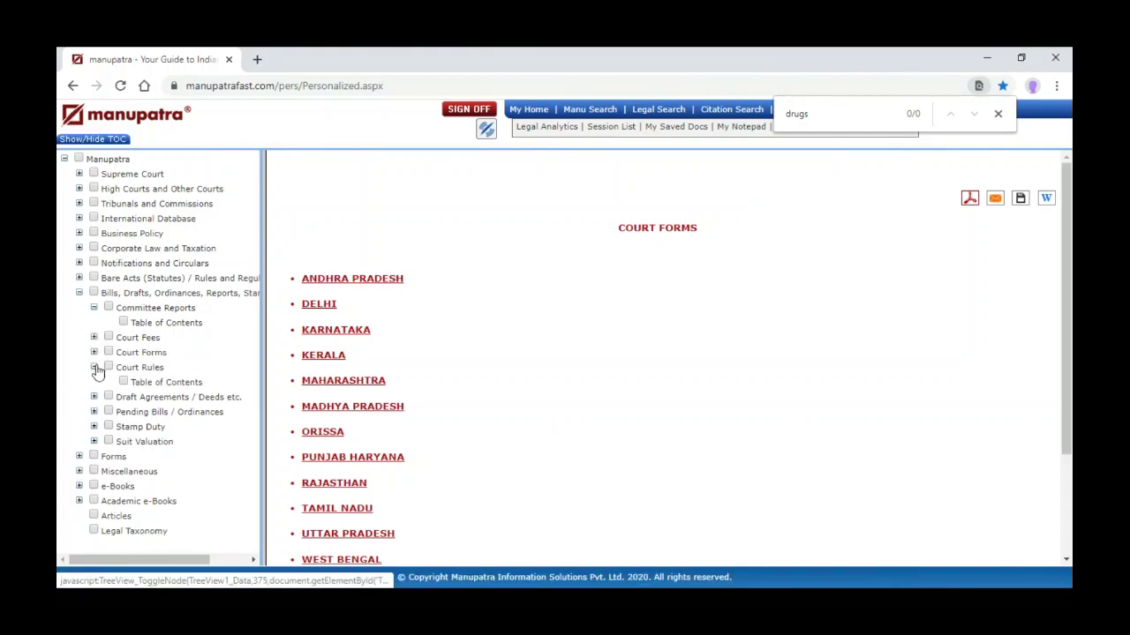
{"action": "left_click", "coordinate": [95, 367]}
Open the table of contents of Draft Agreements / Deeds and look through its categories
{"action": "left_click", "coordinate": [94, 383]}
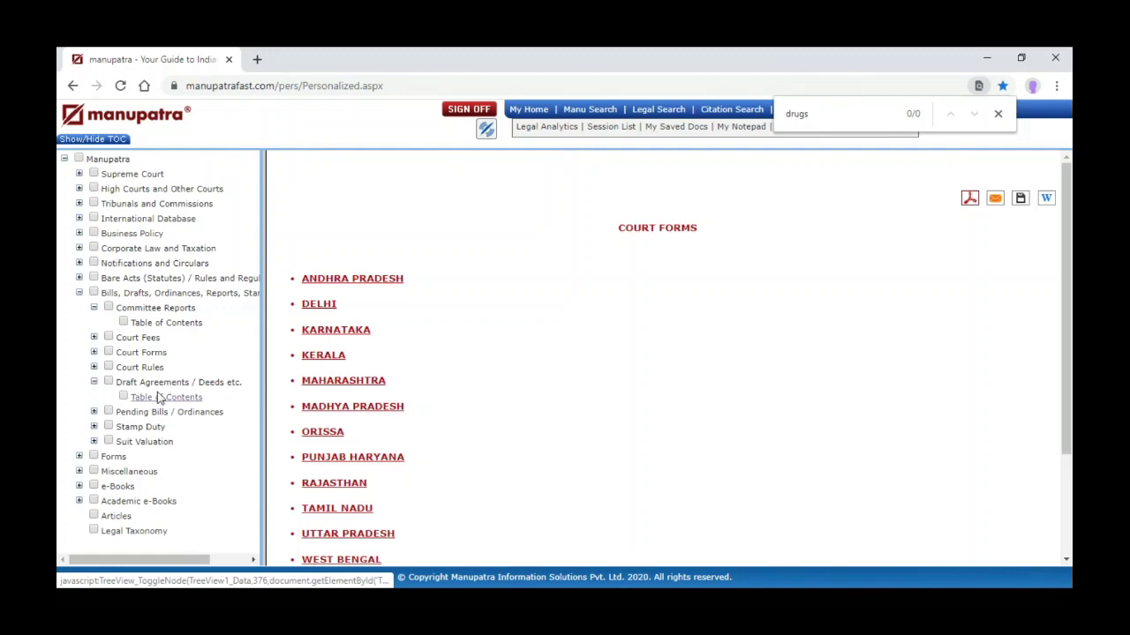
{"action": "left_click", "coordinate": [160, 399]}
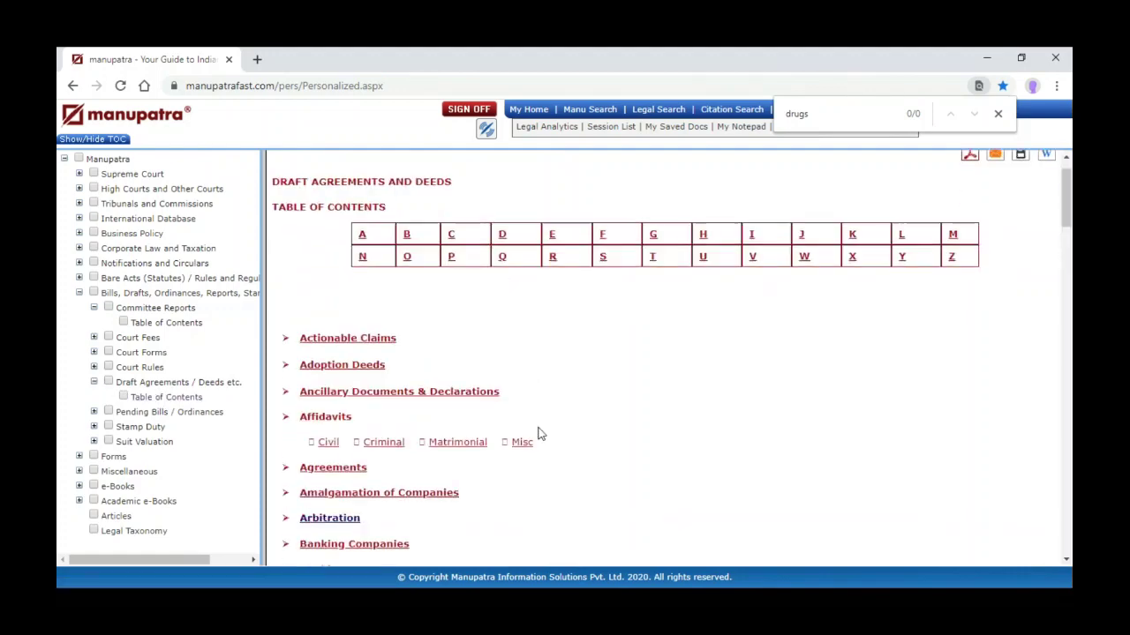
{"action": "scroll", "coordinate": [540, 435], "scroll_direction": "down", "scroll_amount": 5}
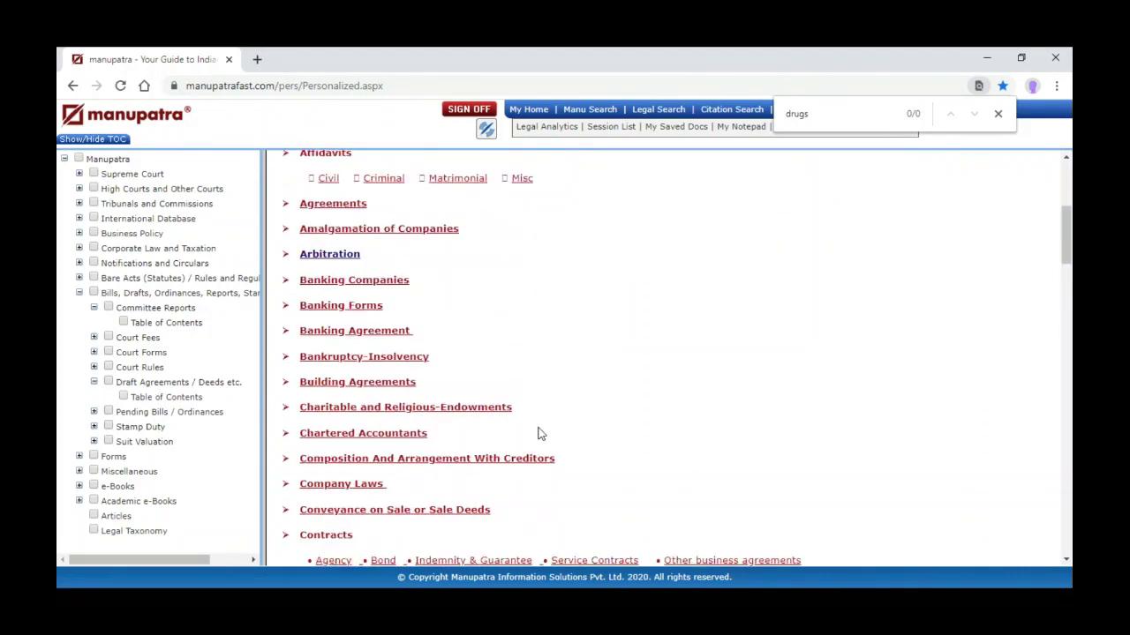
{"action": "scroll", "coordinate": [540, 434], "scroll_direction": "down", "scroll_amount": 3}
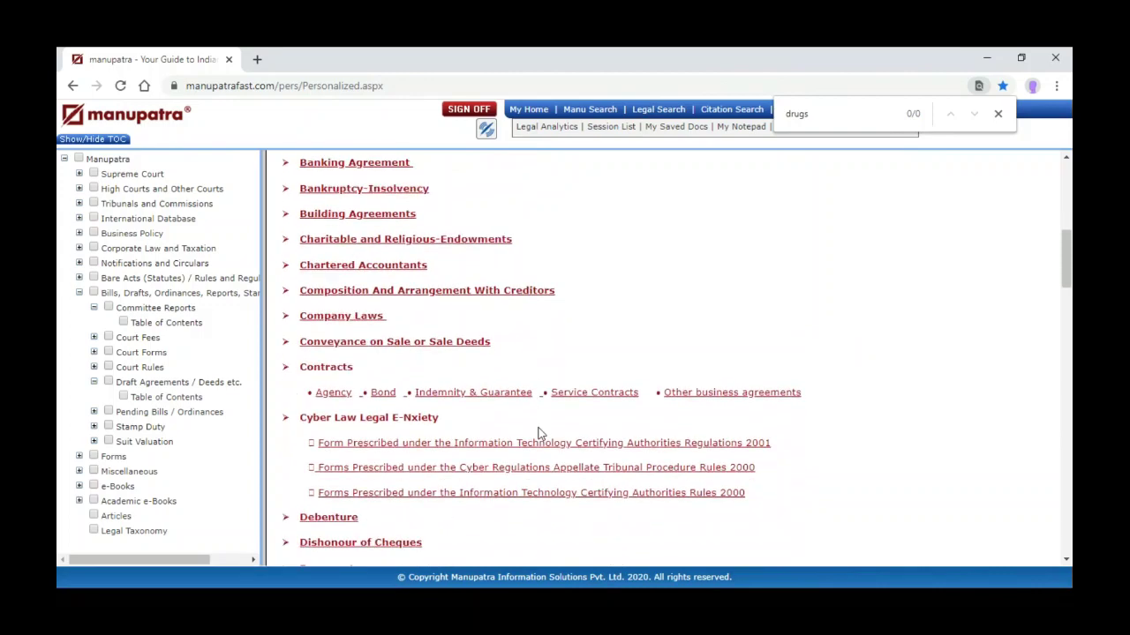
{"action": "scroll", "coordinate": [540, 434], "scroll_direction": "down", "scroll_amount": 2}
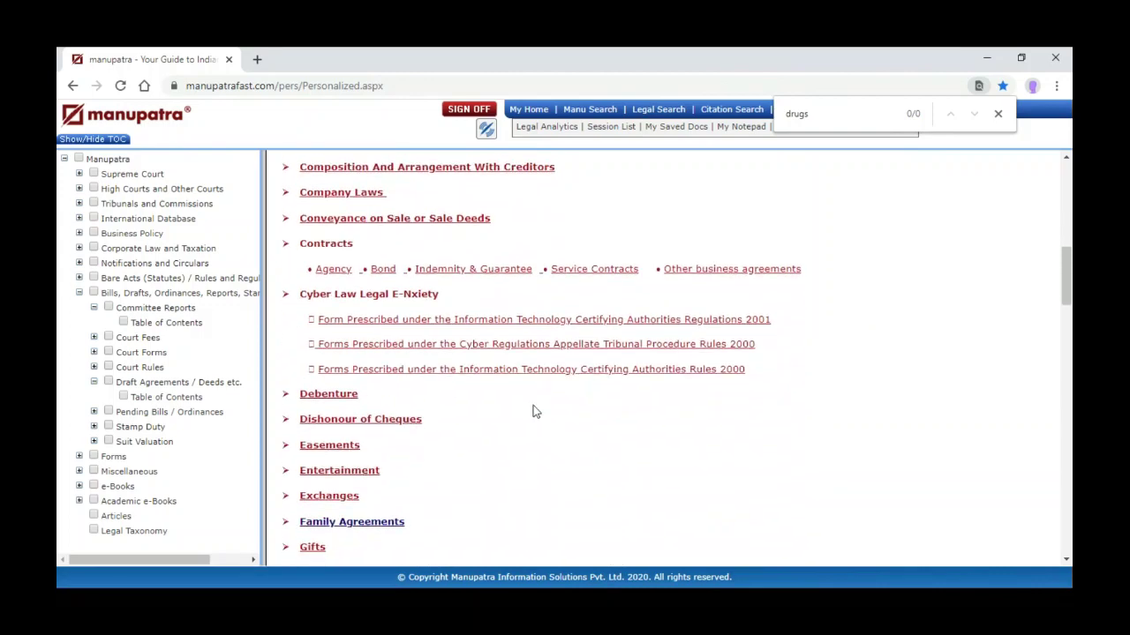
{"action": "scroll", "coordinate": [536, 399], "scroll_direction": "down", "scroll_amount": 2}
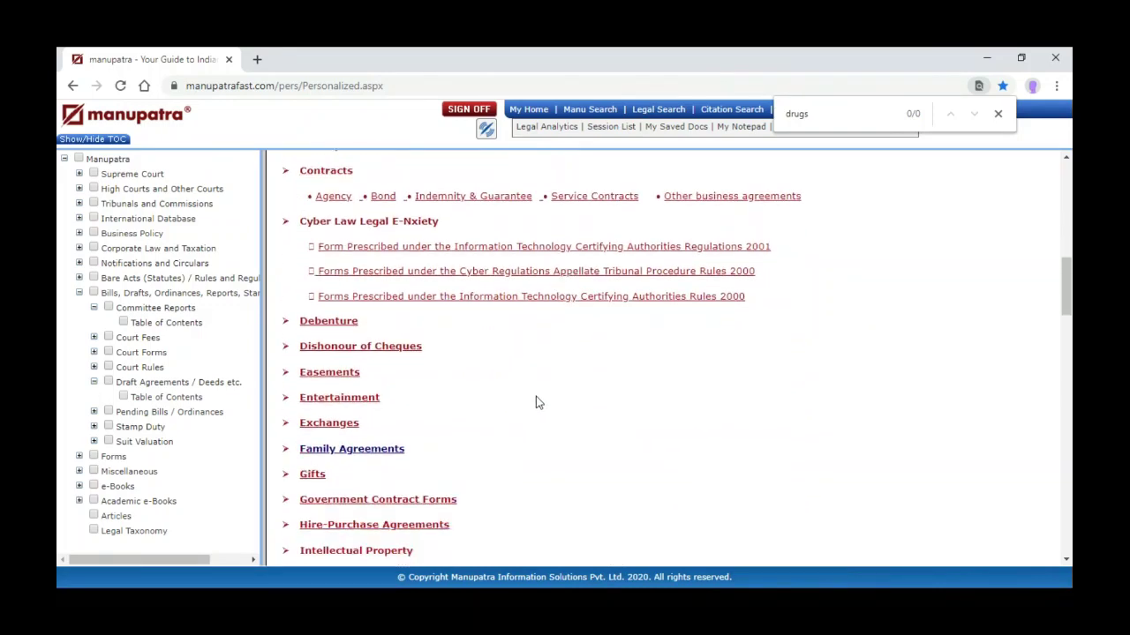
Open the Dishonour of Cheques drafts, skim the listed precedents, and read through their commentary
{"action": "left_click", "coordinate": [373, 349]}
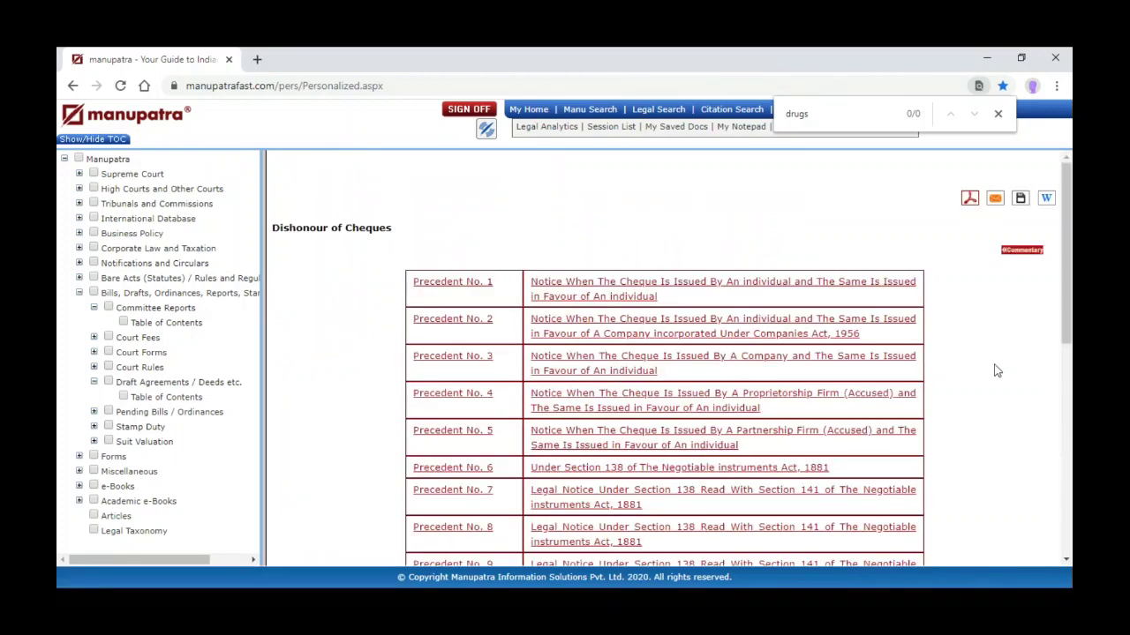
{"action": "scroll", "coordinate": [996, 370], "scroll_direction": "down", "scroll_amount": 1}
{"action": "scroll", "coordinate": [995, 371], "scroll_direction": "down", "scroll_amount": 4}
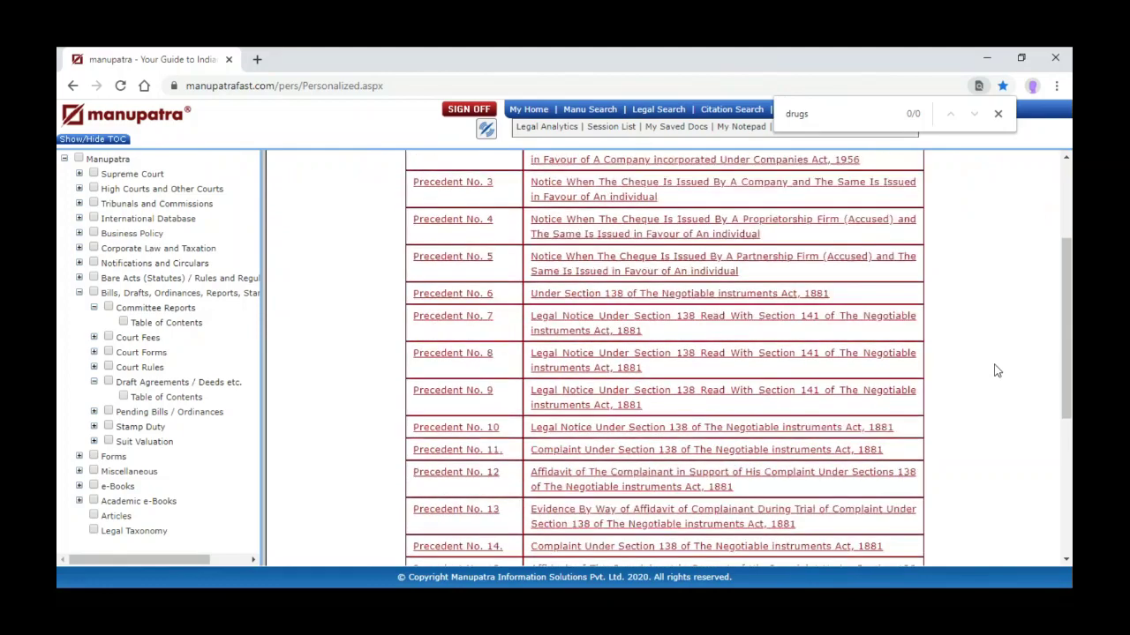
{"action": "scroll", "coordinate": [995, 370], "scroll_direction": "down", "scroll_amount": 2}
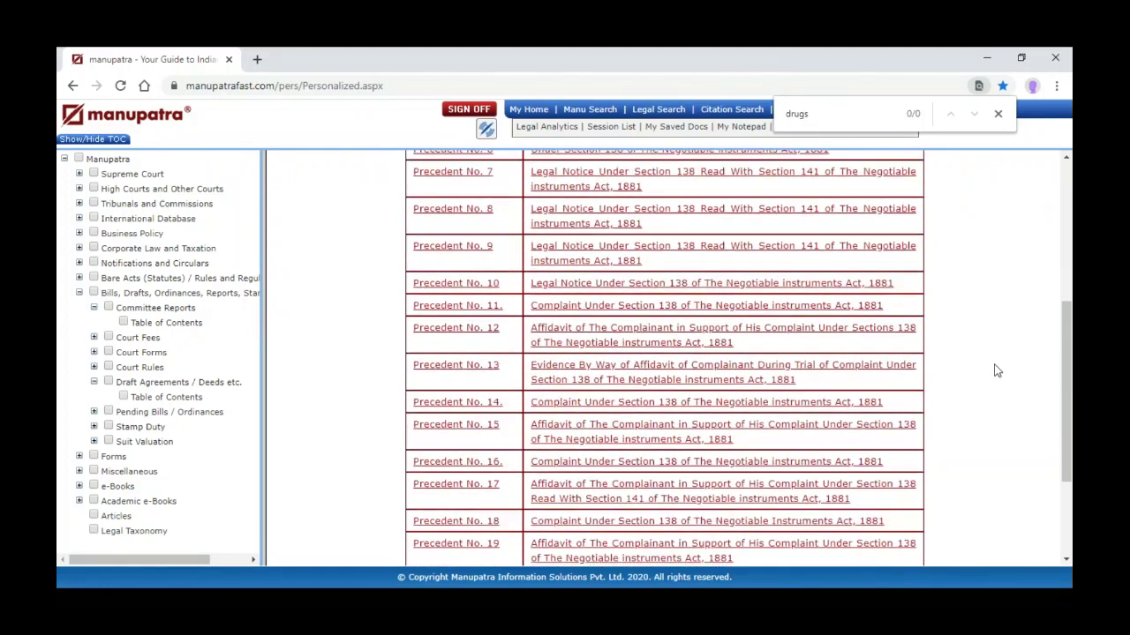
{"action": "scroll", "coordinate": [996, 371], "scroll_direction": "up", "scroll_amount": 7}
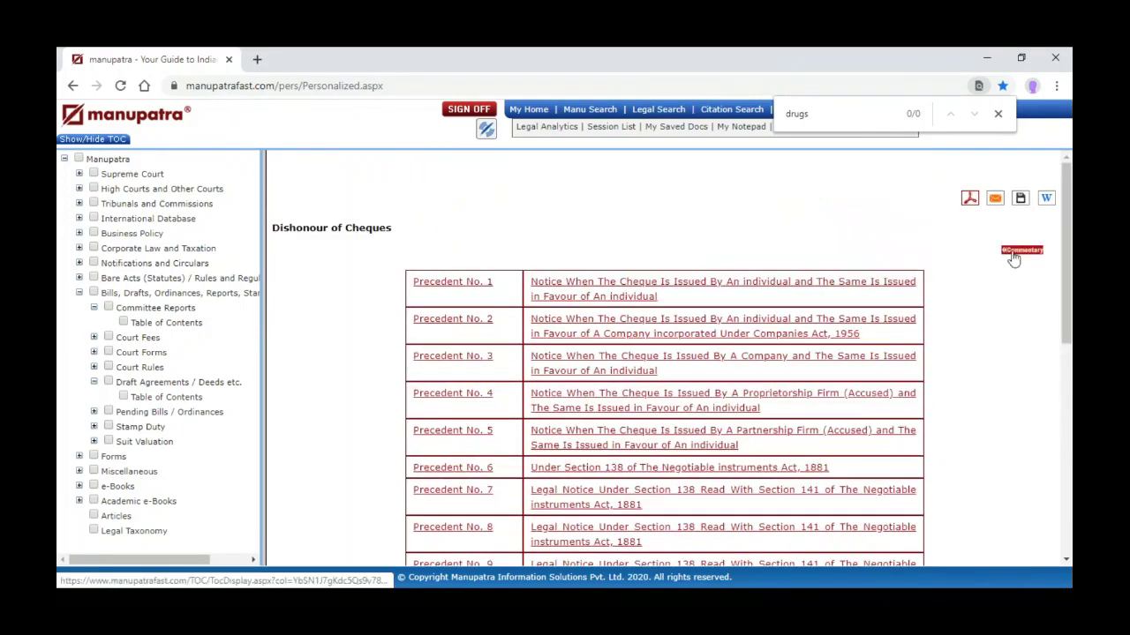
{"action": "left_click", "coordinate": [1015, 253]}
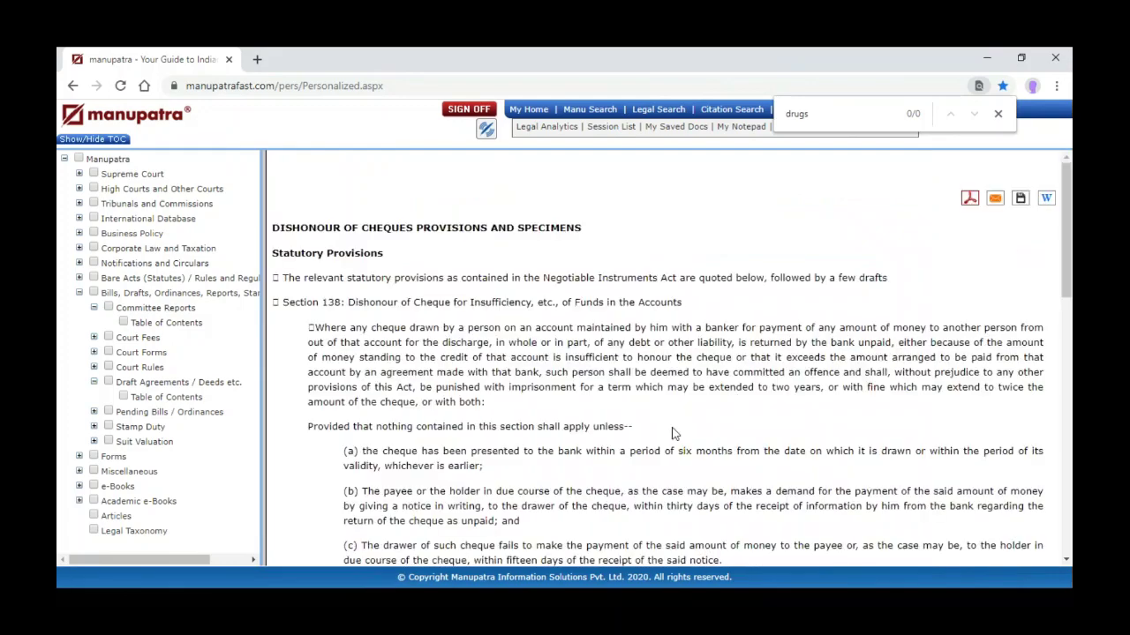
{"action": "scroll", "coordinate": [672, 433], "scroll_direction": "down", "scroll_amount": 6}
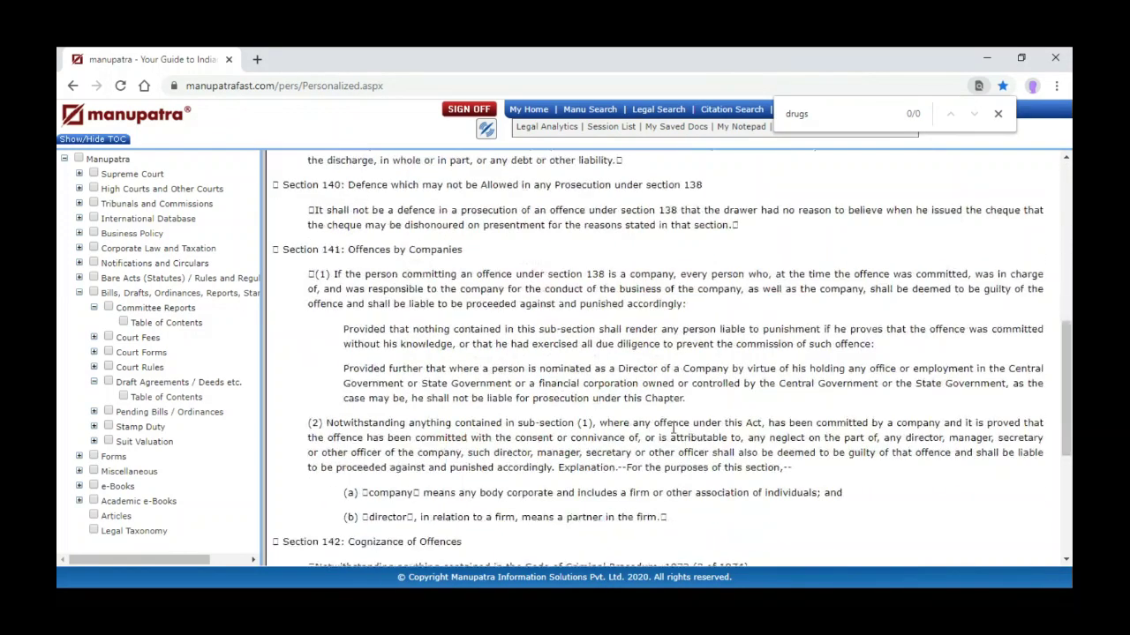
Open the Bills in Parliament table of contents under Pending Bills / Ordinances and show the bills introduced or passed by the Parliament
{"action": "left_click", "coordinate": [93, 413]}
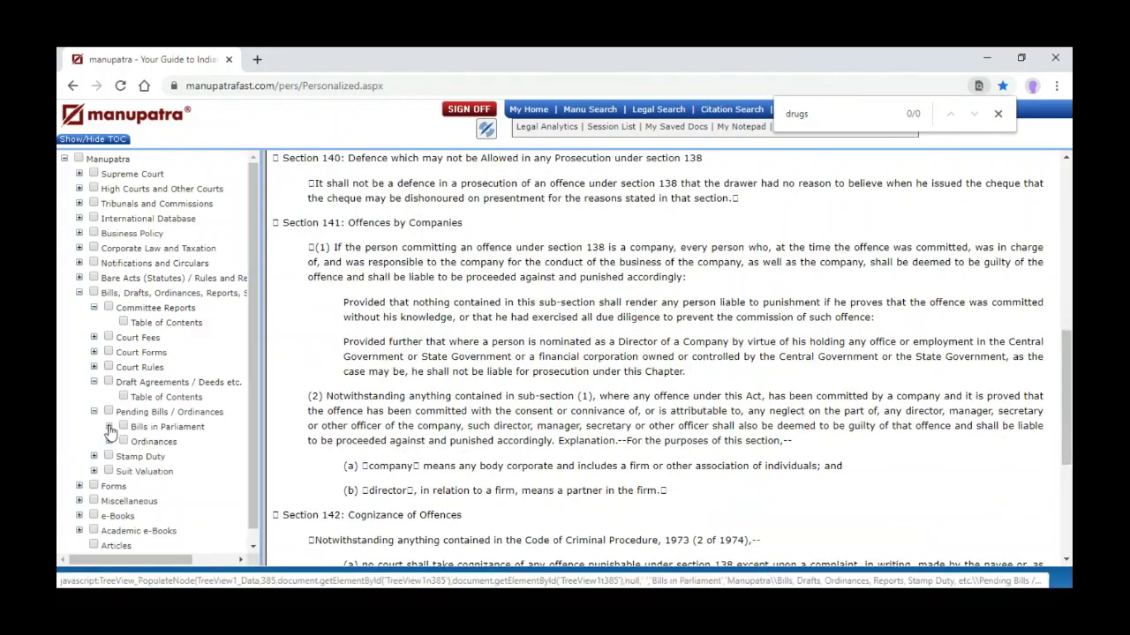
{"action": "left_click", "coordinate": [108, 427]}
{"action": "left_click", "coordinate": [175, 444]}
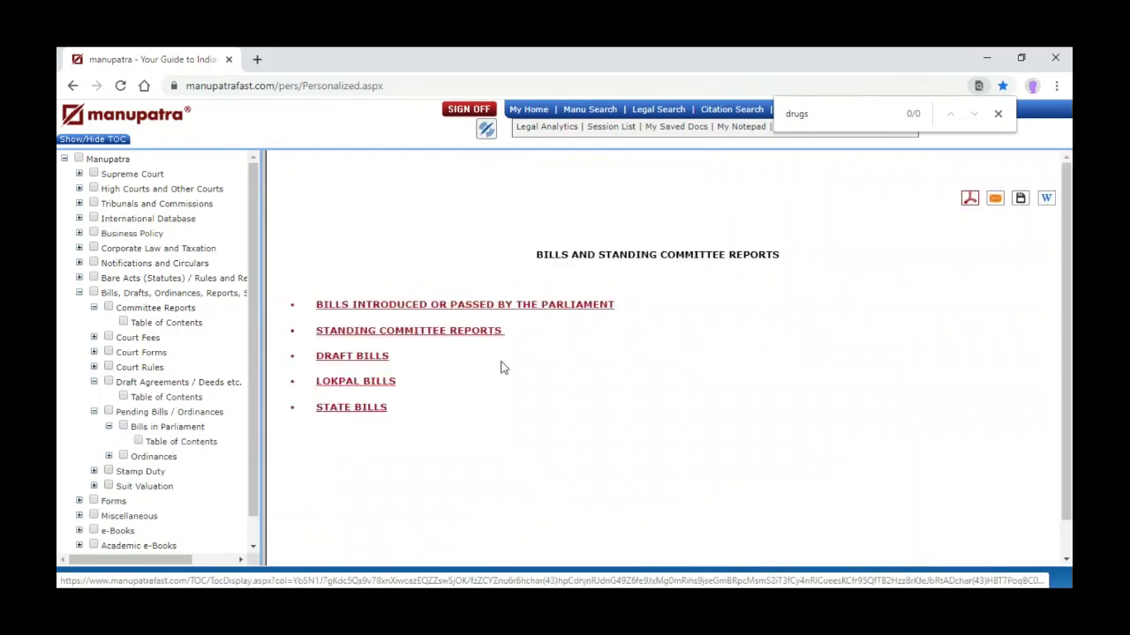
{"action": "left_click", "coordinate": [467, 308]}
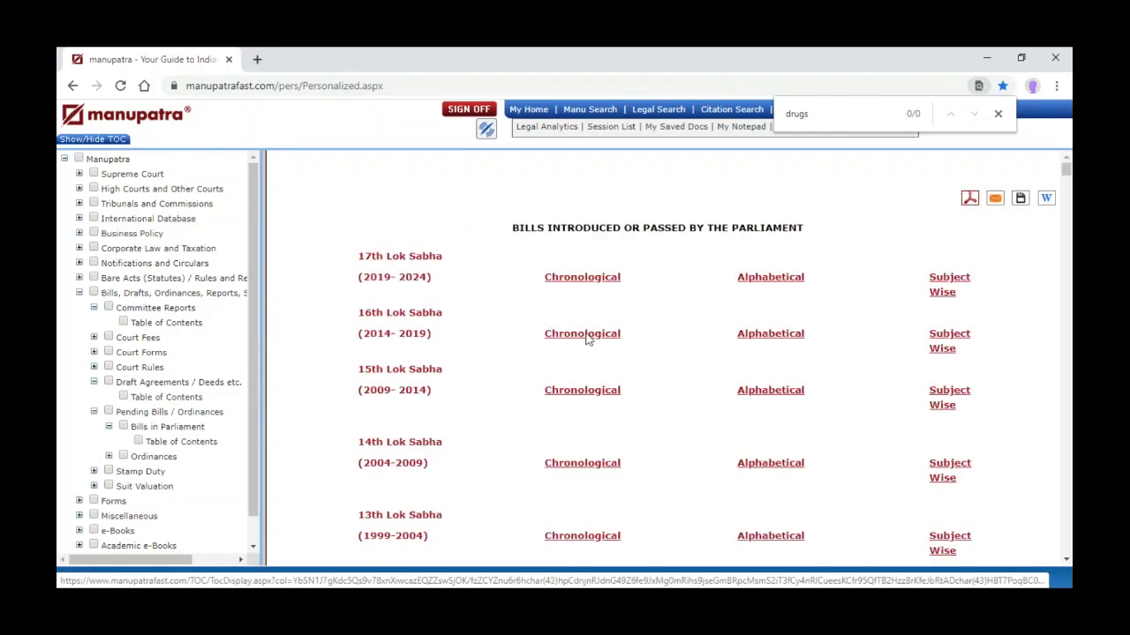
Skim the bills list through the Haryana state bills, close the in-page text search, and return to the Lok Sabha overview
{"action": "left_click", "coordinate": [585, 334]}
{"action": "scroll", "coordinate": [776, 316], "scroll_direction": "down", "scroll_amount": 15}
{"action": "scroll", "coordinate": [1066, 251], "scroll_direction": "up", "scroll_amount": 10}
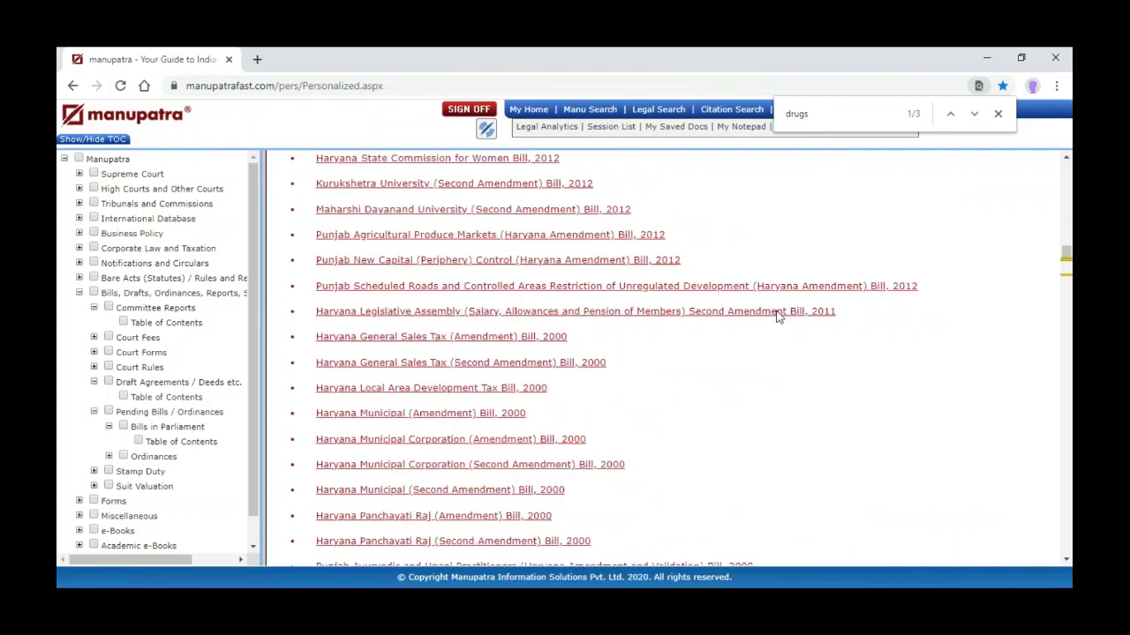
{"action": "left_click", "coordinate": [998, 114]}
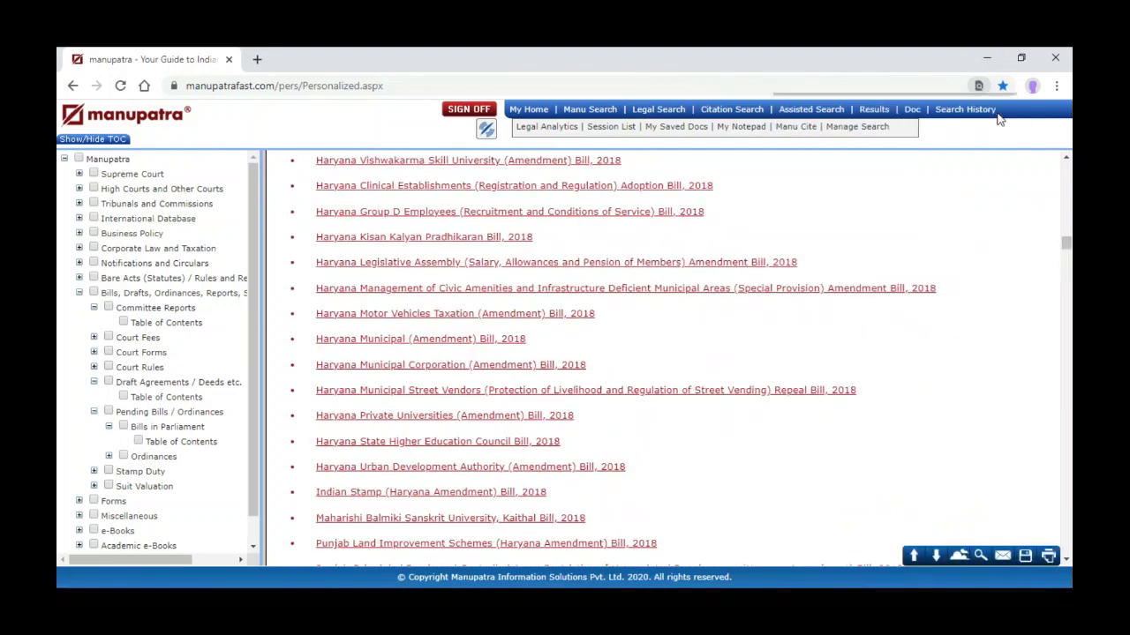
{"action": "key", "text": "alt+Left"}
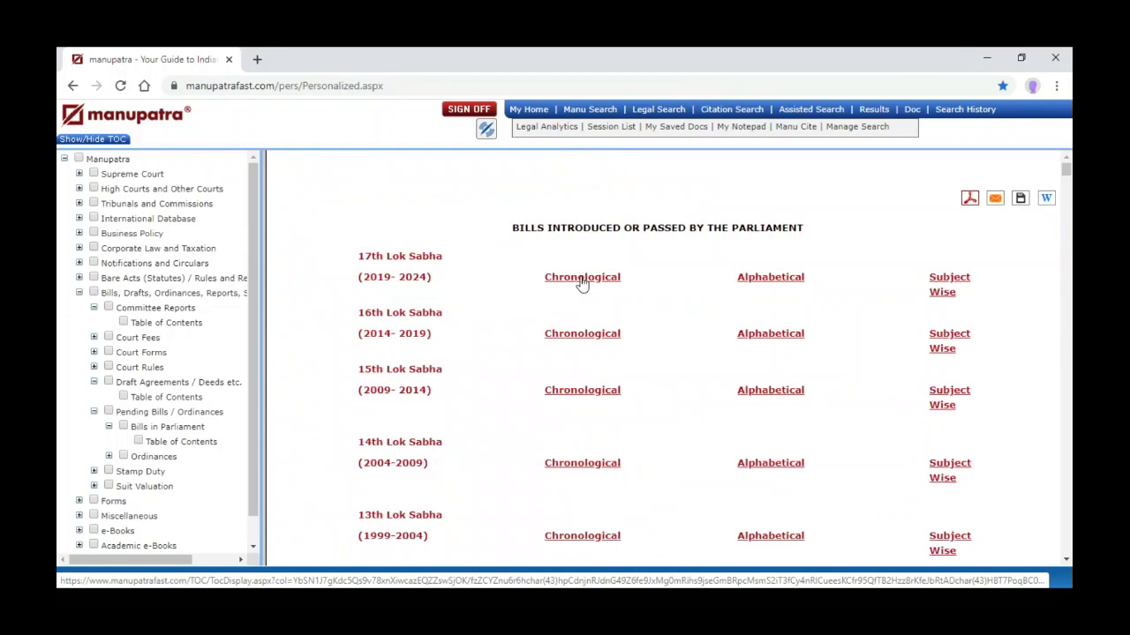
Open the chronological 2019 bills of the 17th Lok Sabha and read the summary of the Muslim Women (Protection of Rights on Marriage) Bill, 2019
{"action": "left_click", "coordinate": [582, 279]}
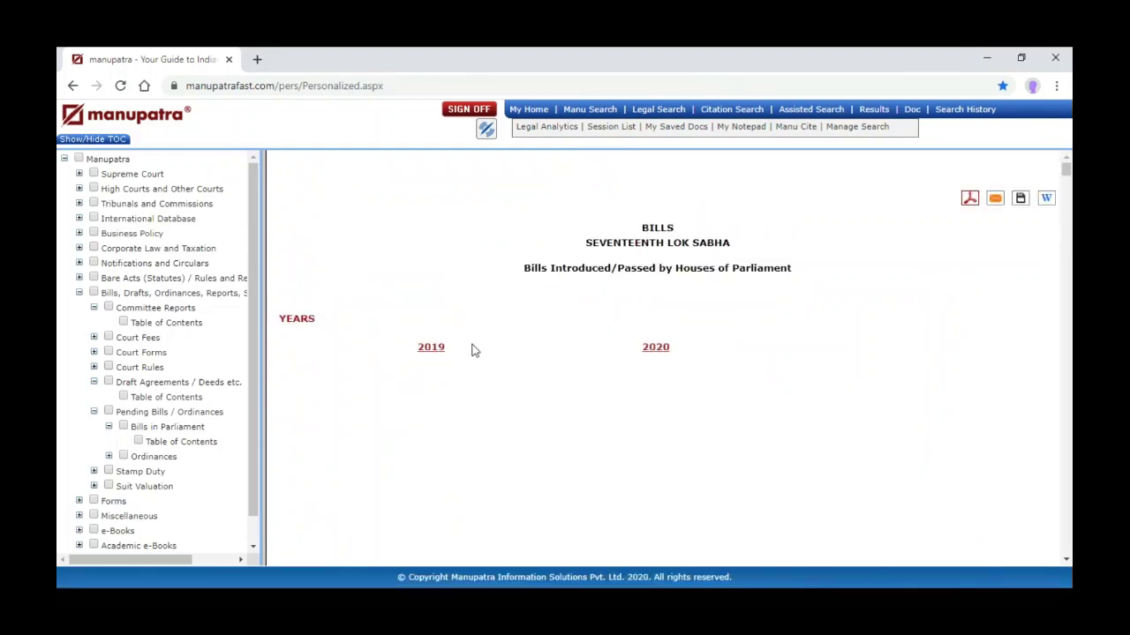
{"action": "left_click", "coordinate": [432, 348]}
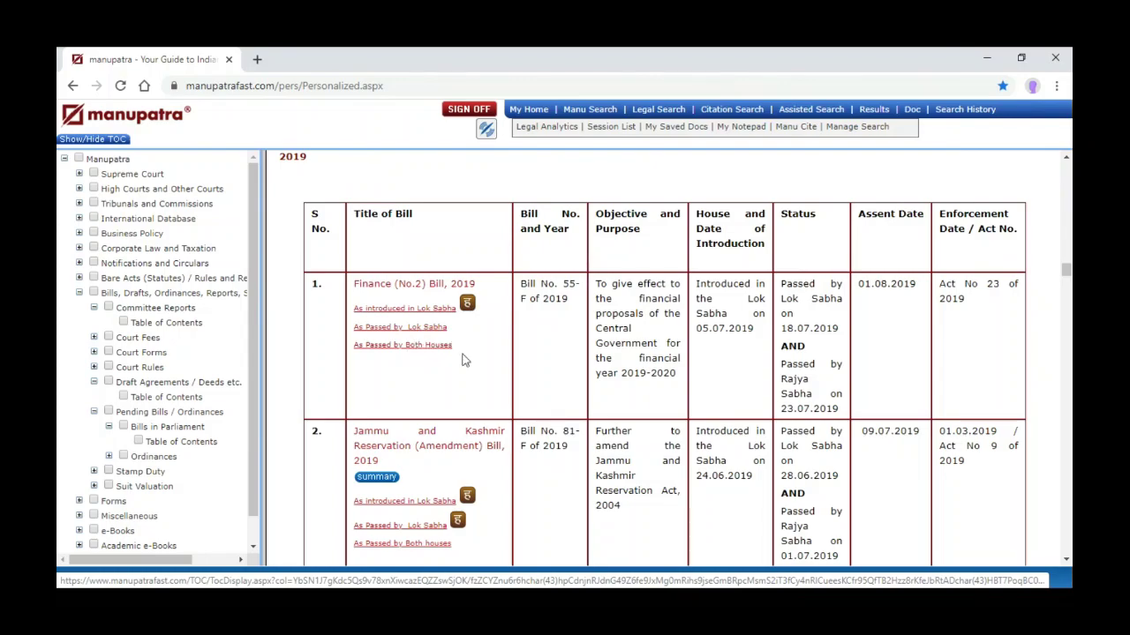
{"action": "scroll", "coordinate": [468, 363], "scroll_direction": "down", "scroll_amount": 1}
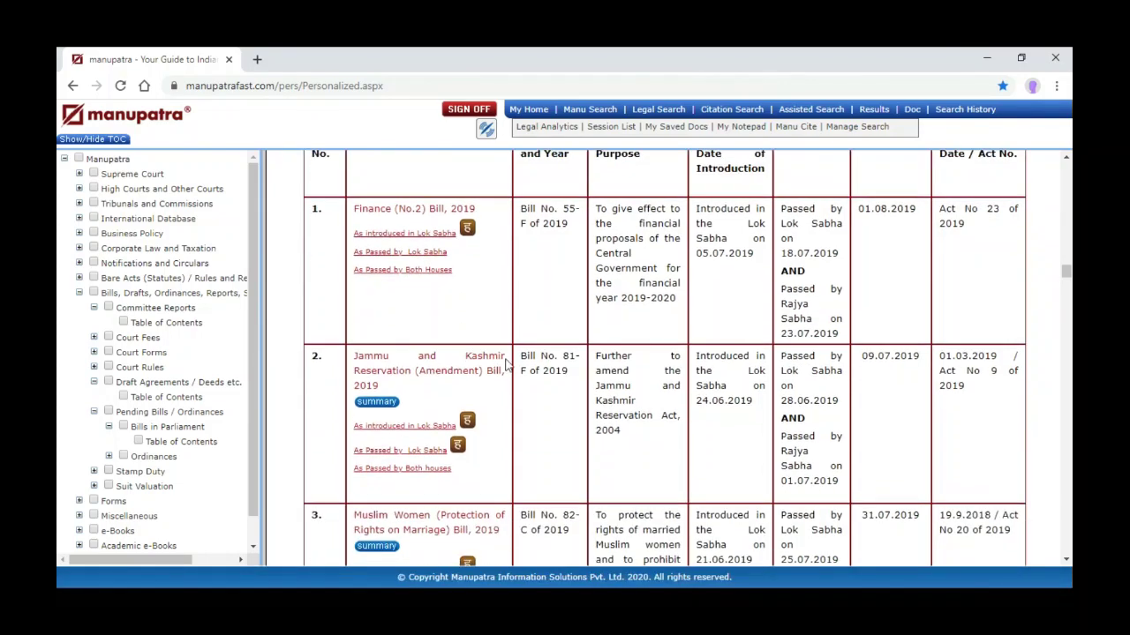
{"action": "scroll", "coordinate": [547, 415], "scroll_direction": "down", "scroll_amount": 3}
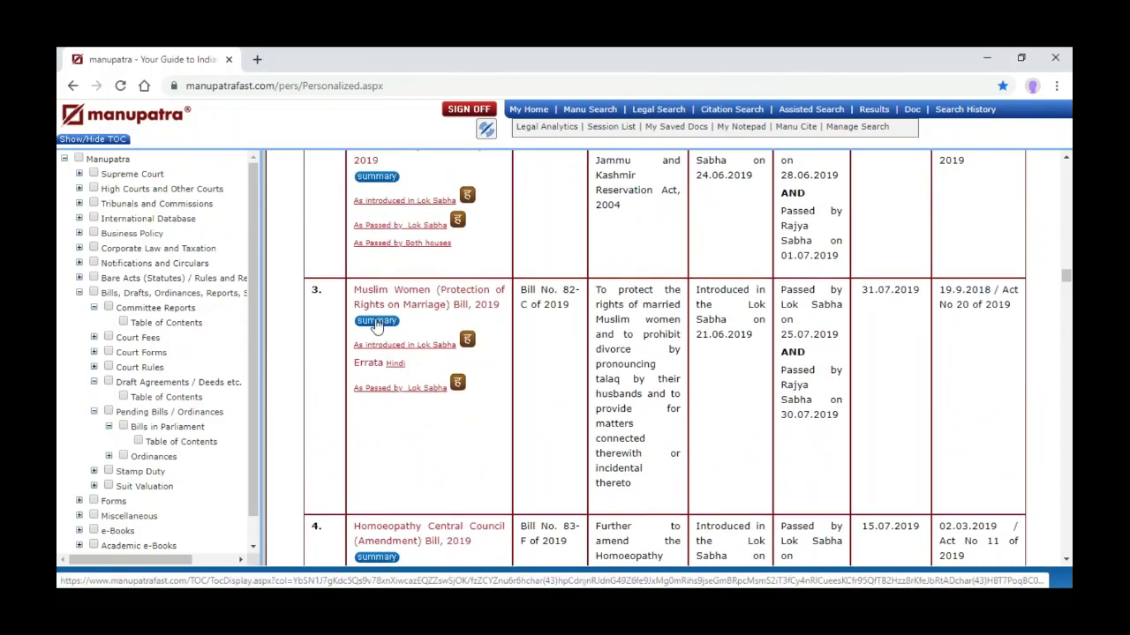
{"action": "left_click", "coordinate": [376, 322]}
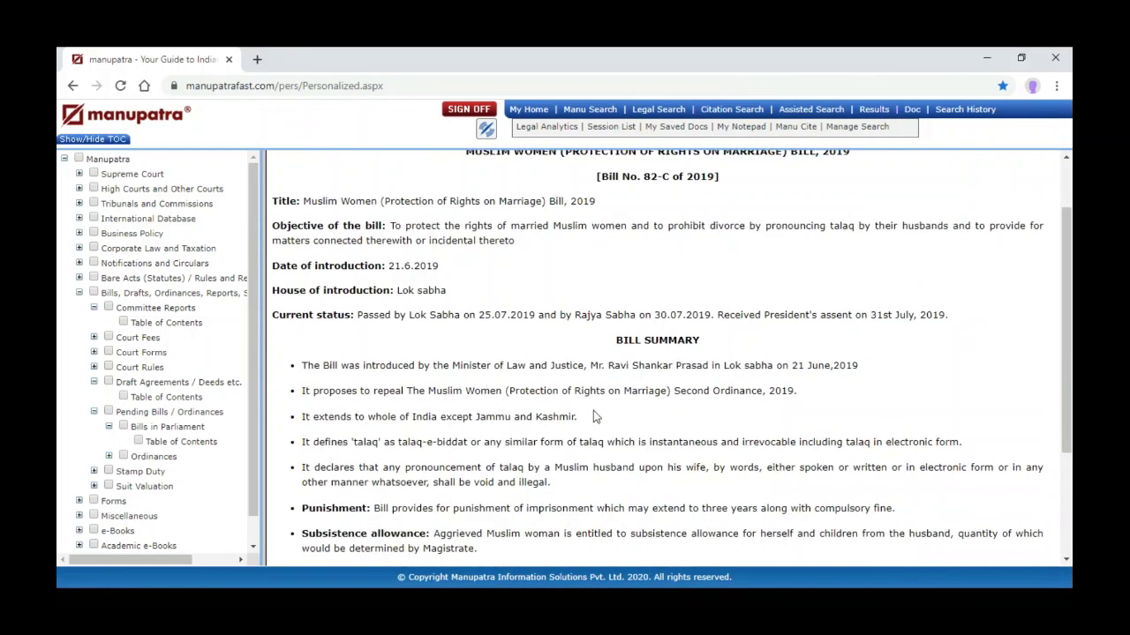
{"action": "scroll", "coordinate": [593, 411], "scroll_direction": "down", "scroll_amount": 2}
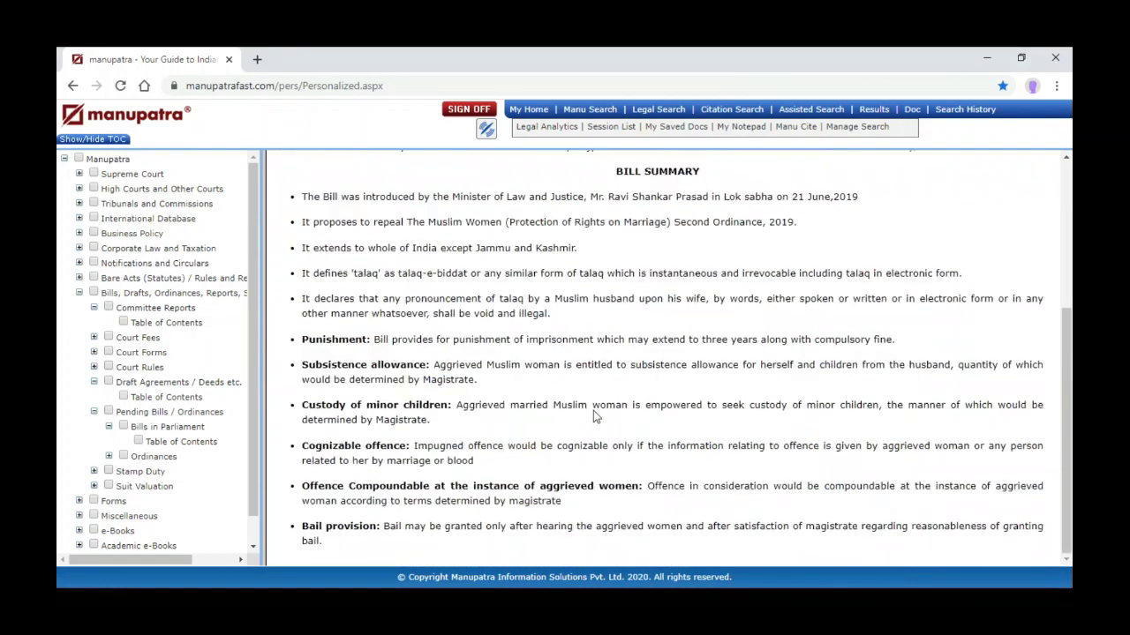
Open the Ordinances table of contents under Pending Bills / Ordinances, show the 2019 central ordinances, and skim the list
{"action": "left_click", "coordinate": [109, 457]}
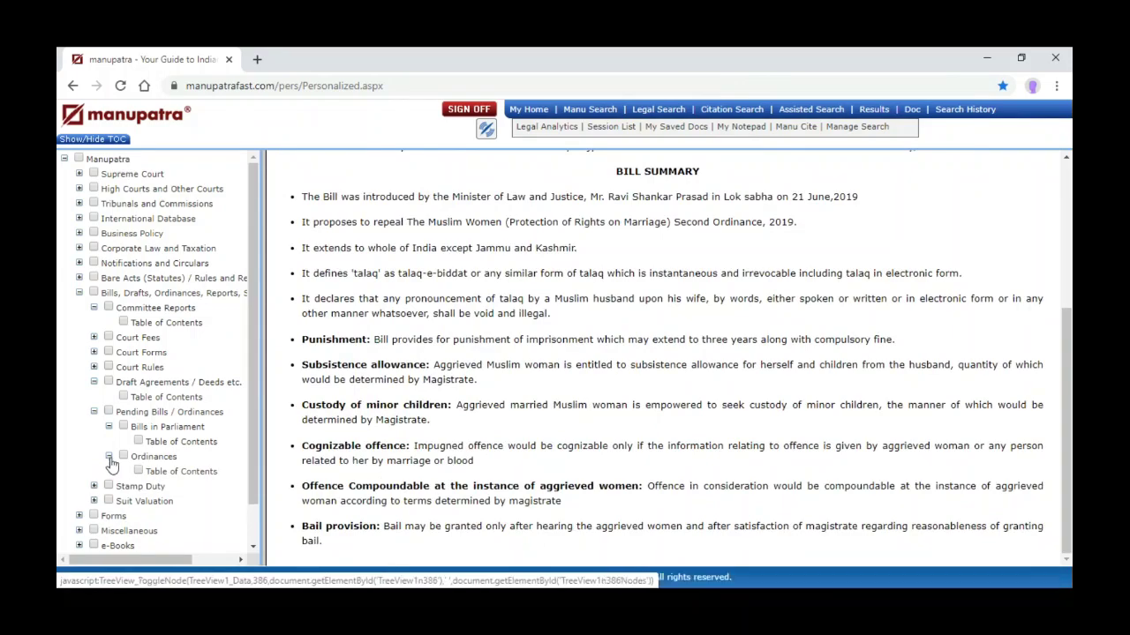
{"action": "left_click", "coordinate": [168, 473]}
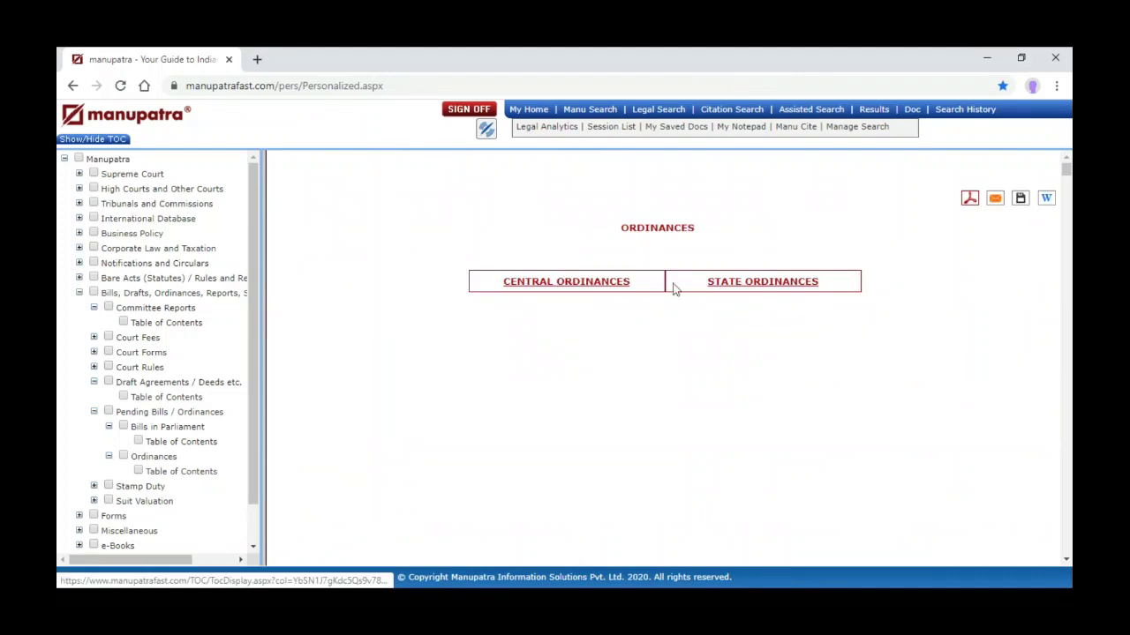
{"action": "left_click", "coordinate": [578, 284]}
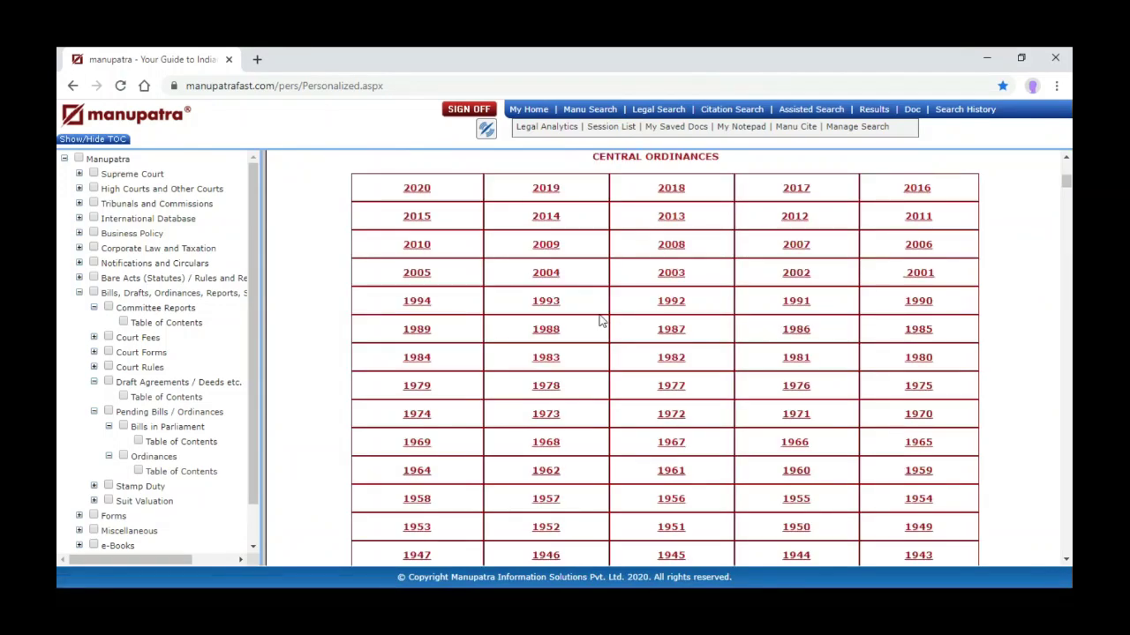
{"action": "left_click", "coordinate": [549, 190]}
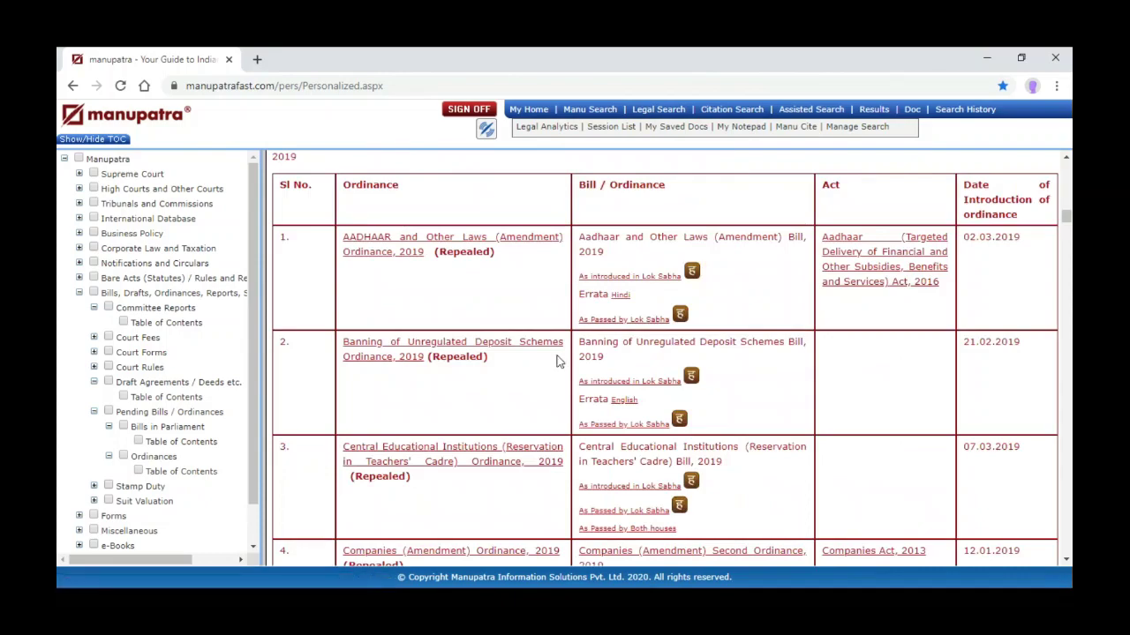
{"action": "scroll", "coordinate": [582, 394], "scroll_direction": "down", "scroll_amount": 1}
{"action": "scroll", "coordinate": [583, 395], "scroll_direction": "up", "scroll_amount": 1}
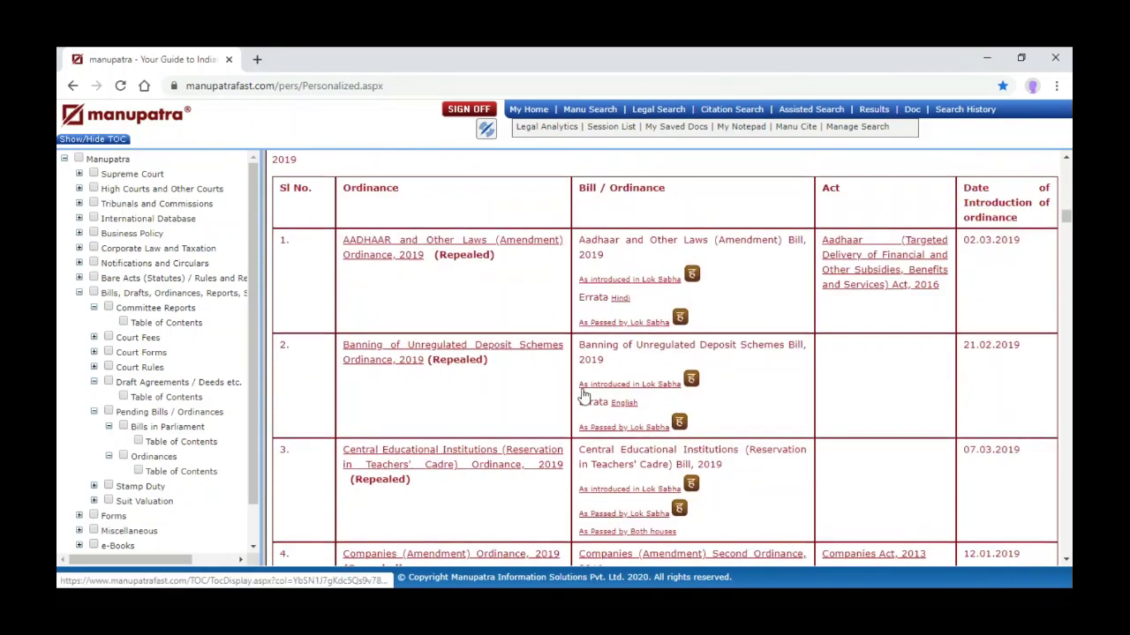
{"action": "scroll", "coordinate": [583, 394], "scroll_direction": "down", "scroll_amount": 1}
{"action": "scroll", "coordinate": [582, 395], "scroll_direction": "down", "scroll_amount": 3}
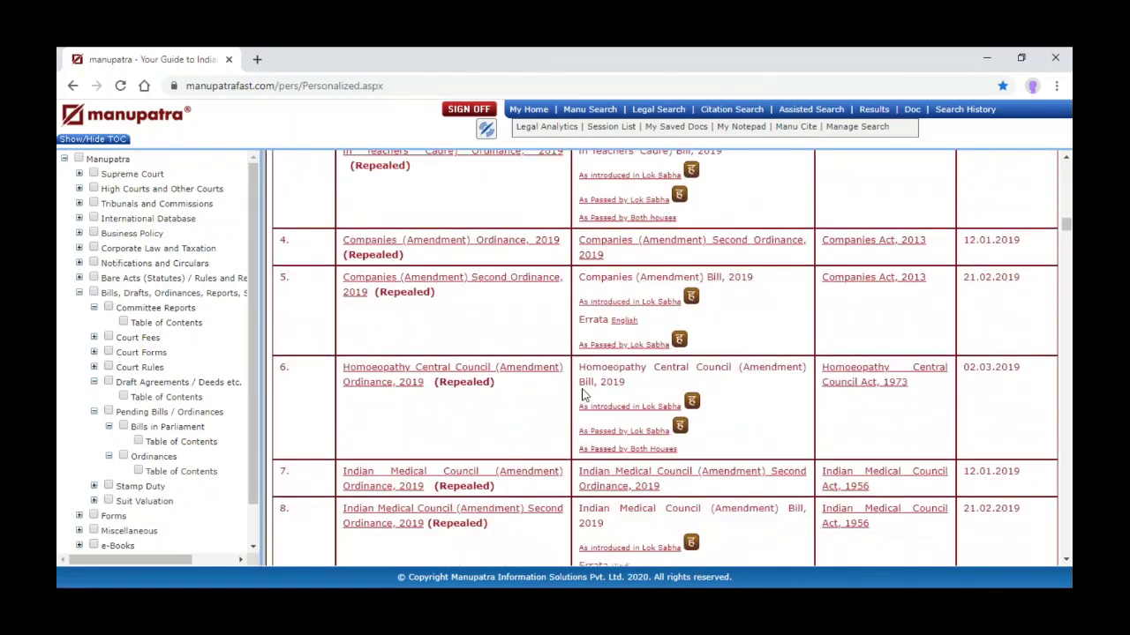
Expand Stamp Duty, collapse the Pending Bills and Draft Agreements branches, and look through the Stamp Duty table of contents by state
{"action": "left_click", "coordinate": [94, 486]}
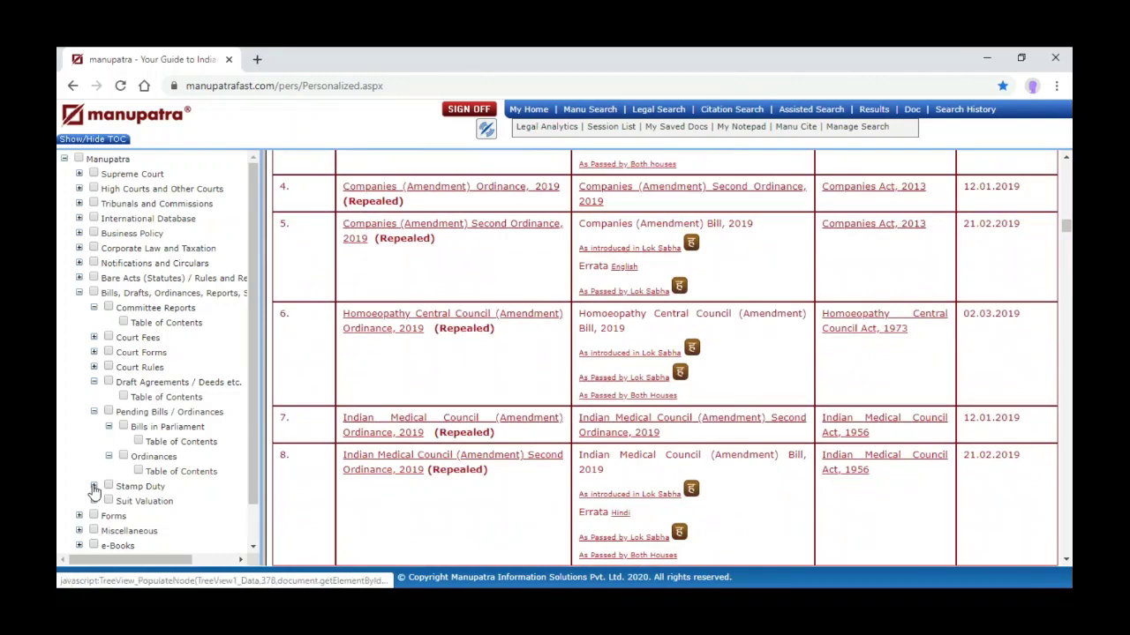
{"action": "left_click", "coordinate": [94, 413]}
{"action": "left_click", "coordinate": [94, 386]}
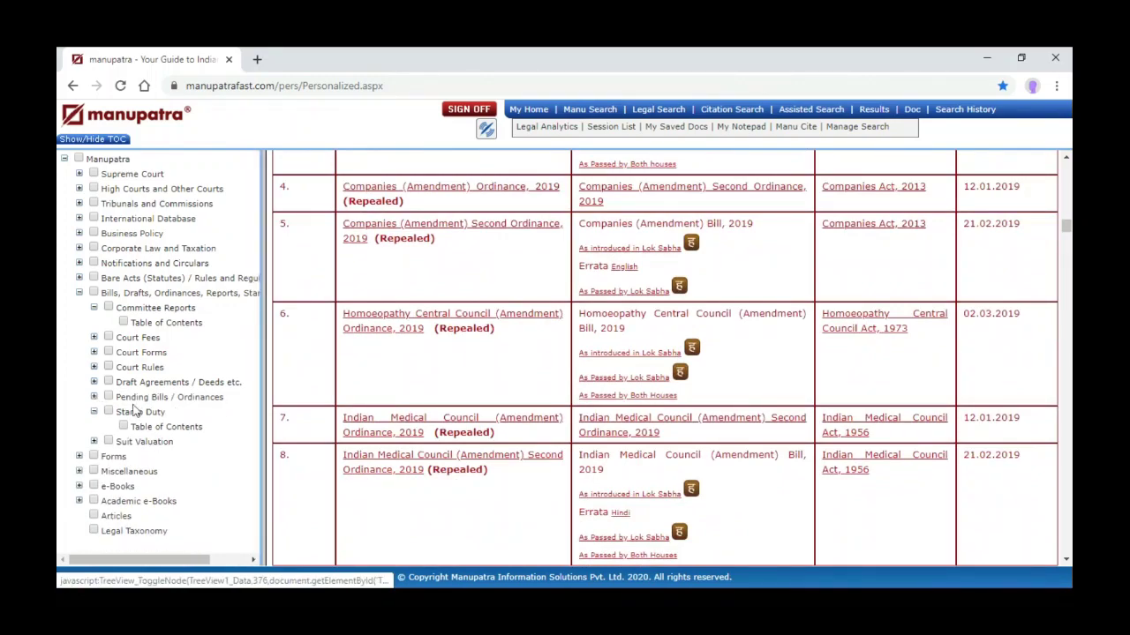
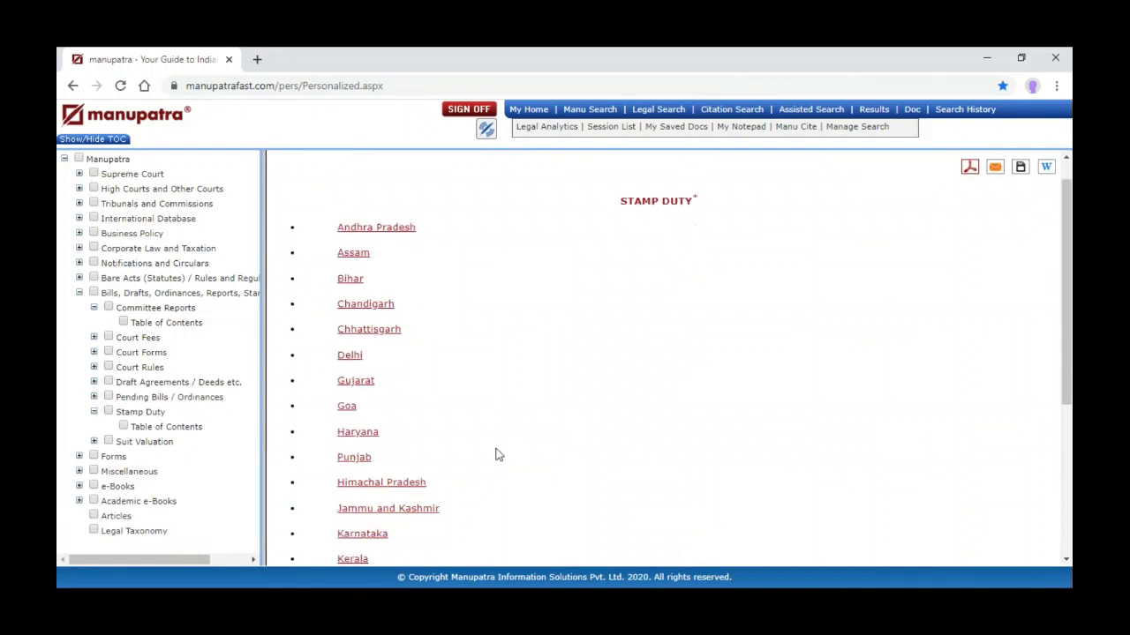
{"action": "scroll", "coordinate": [497, 453], "scroll_direction": "down", "scroll_amount": 1}
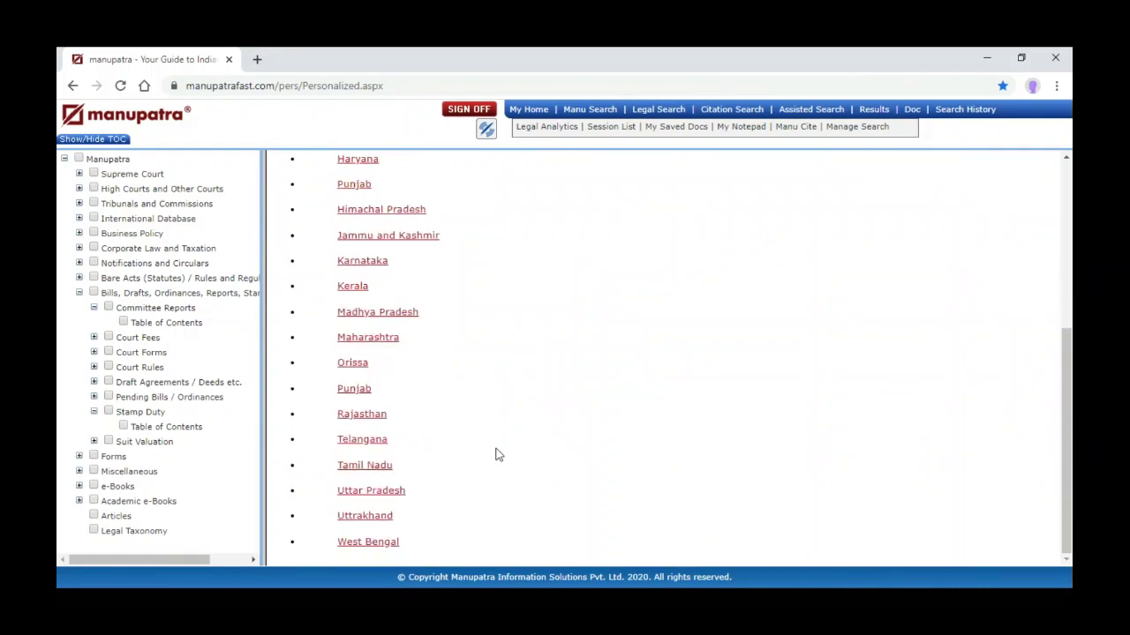
Open the Suit Valuation table of contents and look through its list of states
{"action": "left_click", "coordinate": [95, 441]}
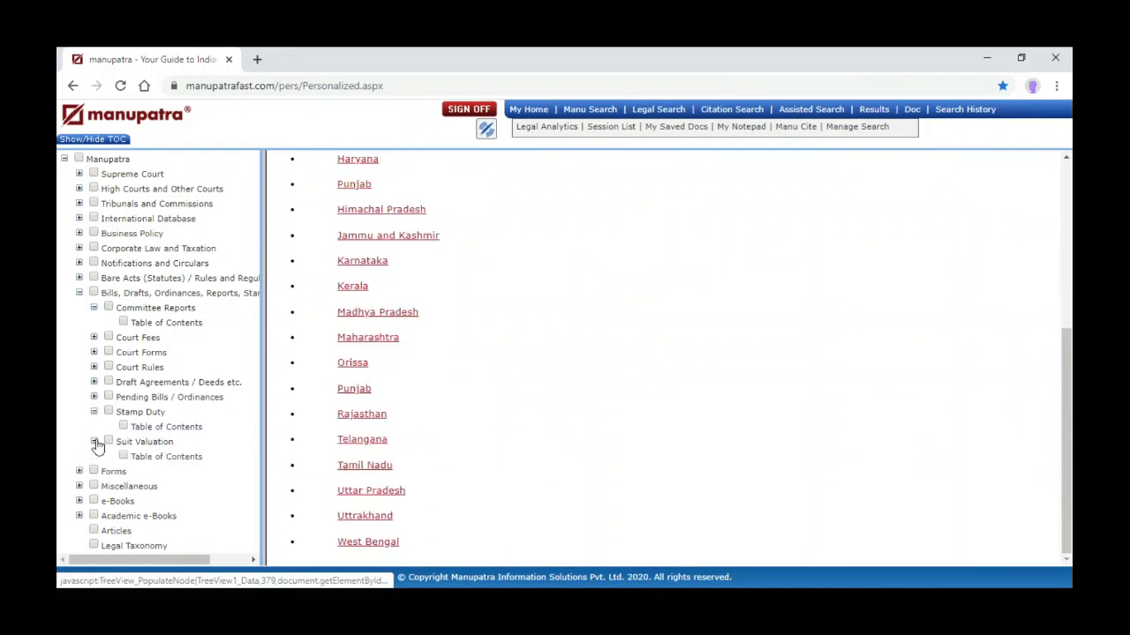
{"action": "left_click", "coordinate": [162, 460]}
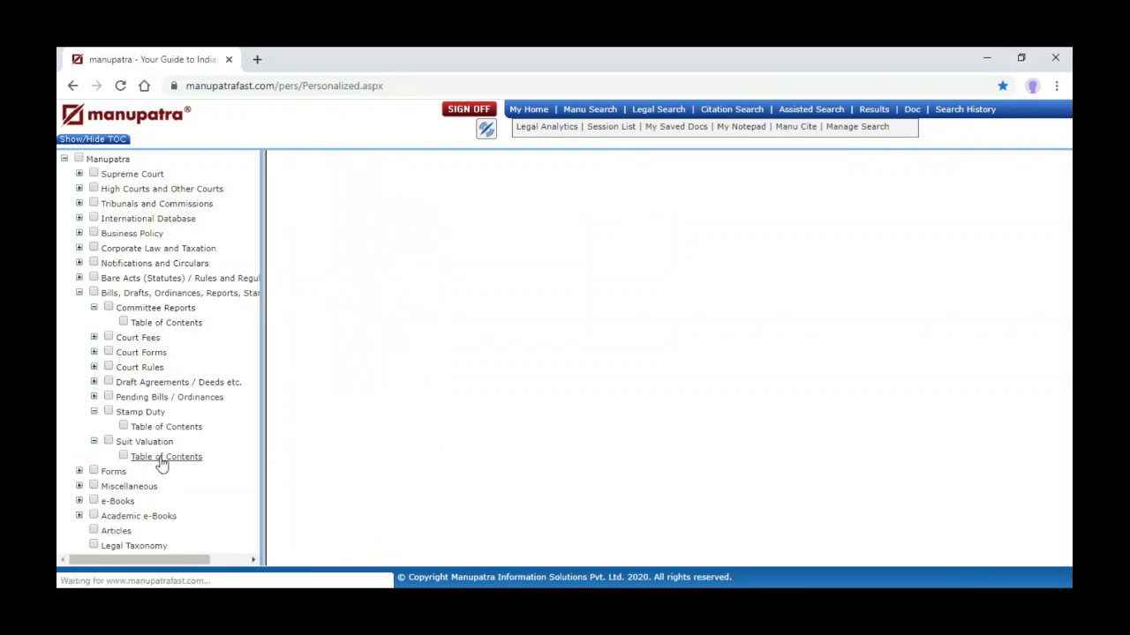
{"action": "scroll", "coordinate": [589, 392], "scroll_direction": "down", "scroll_amount": 2}
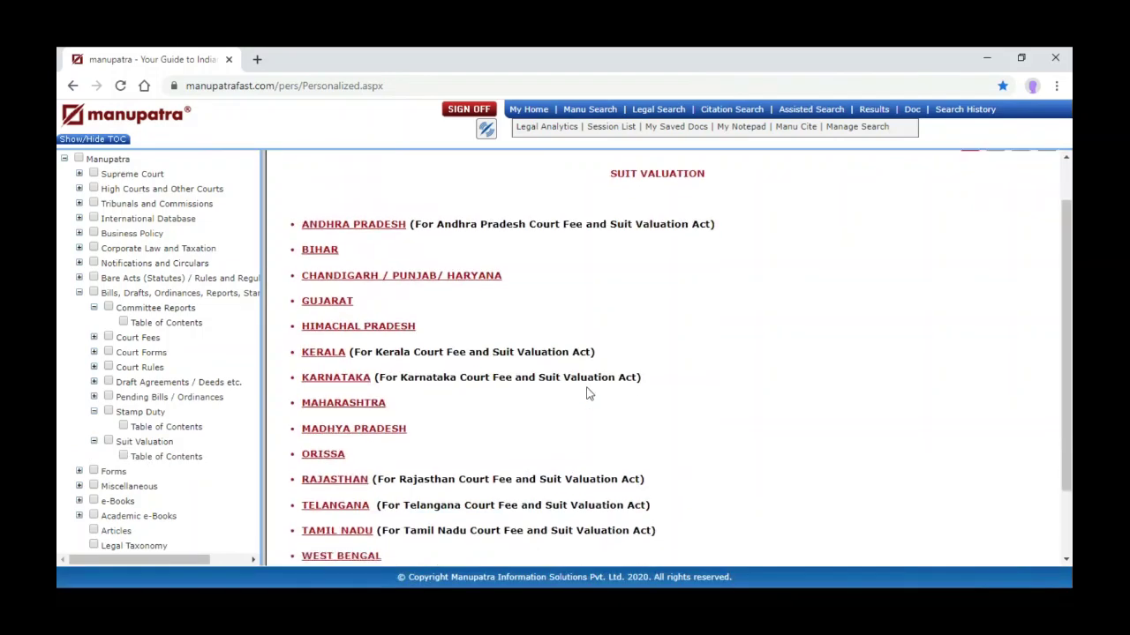
Collapse the Bills, Drafts, Ordinances branch, open Statutory Forms under Forms, and skim the subject categories
{"action": "left_click", "coordinate": [80, 294]}
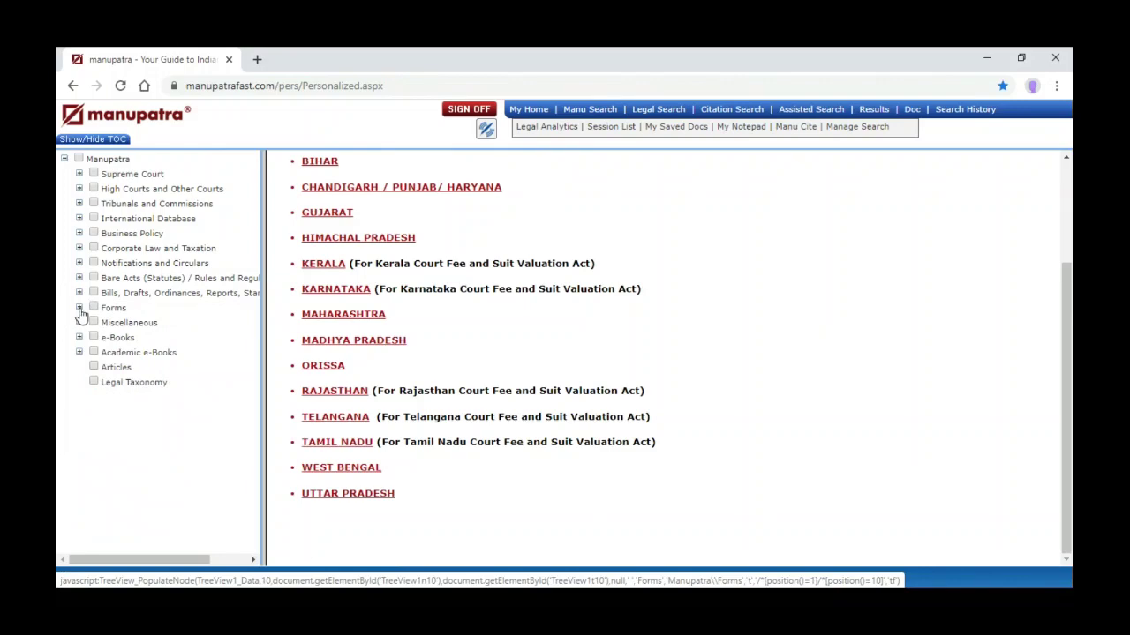
{"action": "left_click", "coordinate": [79, 308]}
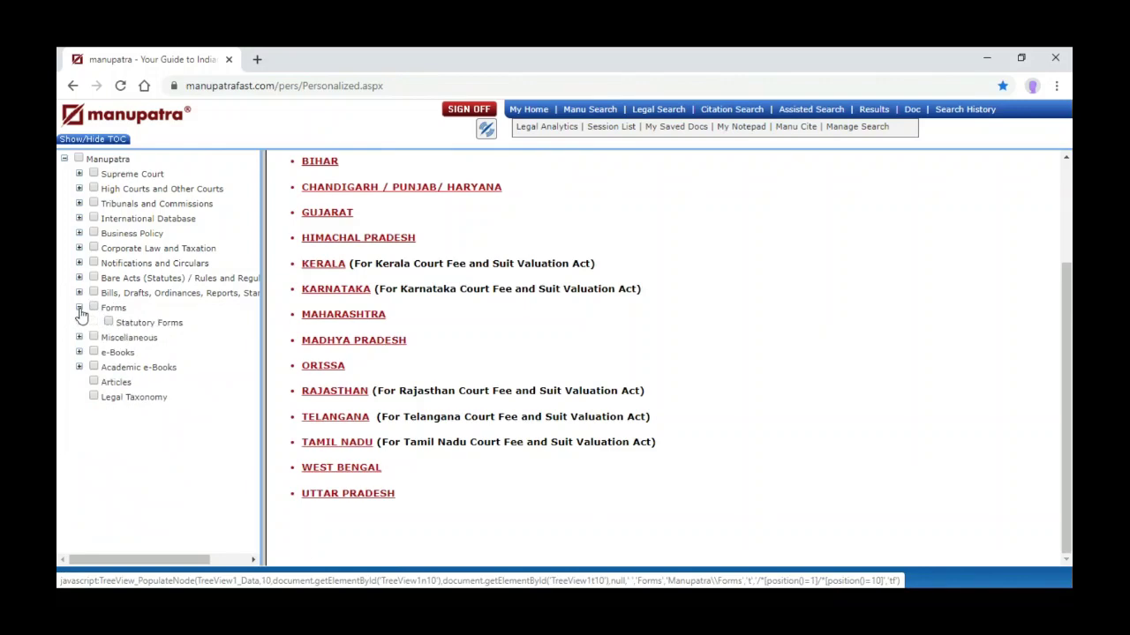
{"action": "left_click", "coordinate": [132, 326]}
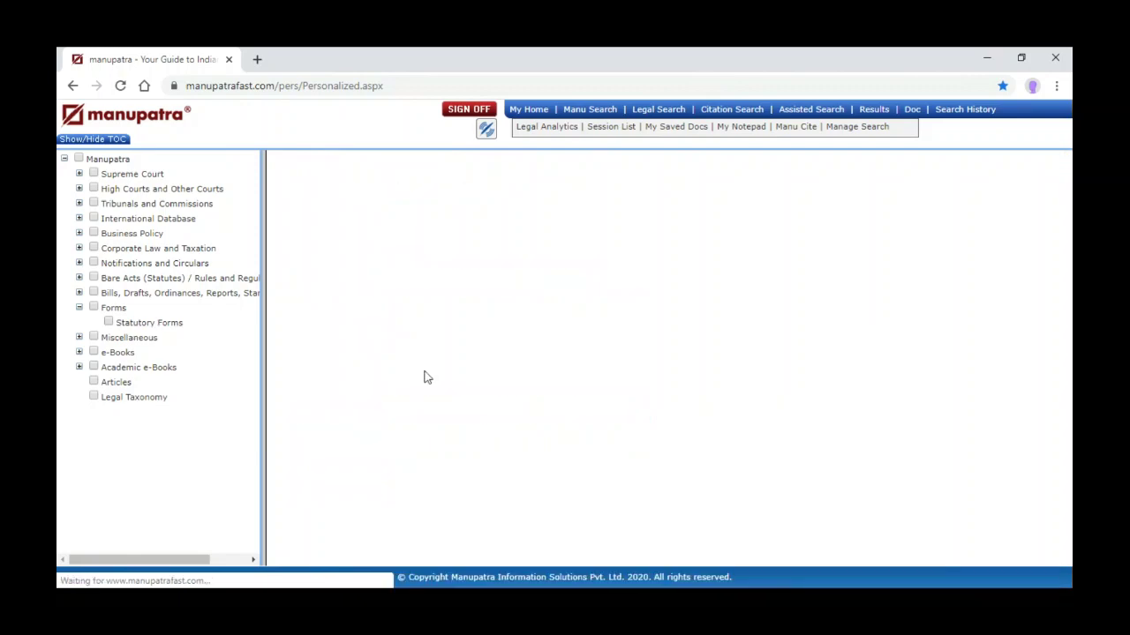
{"action": "scroll", "coordinate": [499, 386], "scroll_direction": "down", "scroll_amount": 5}
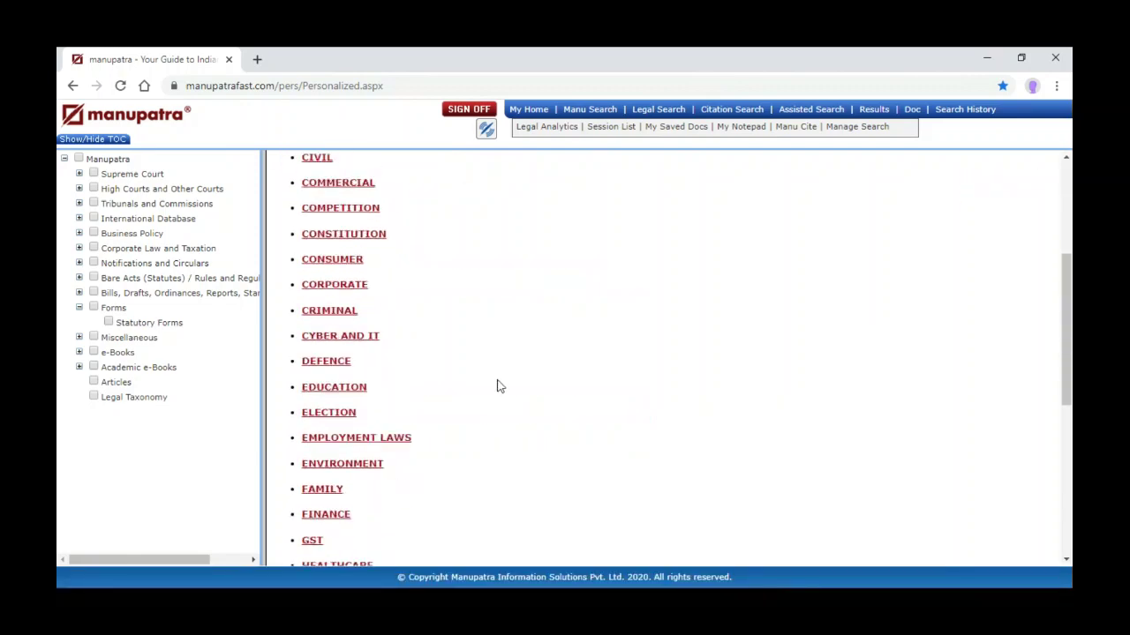
{"action": "scroll", "coordinate": [498, 385], "scroll_direction": "down", "scroll_amount": 2}
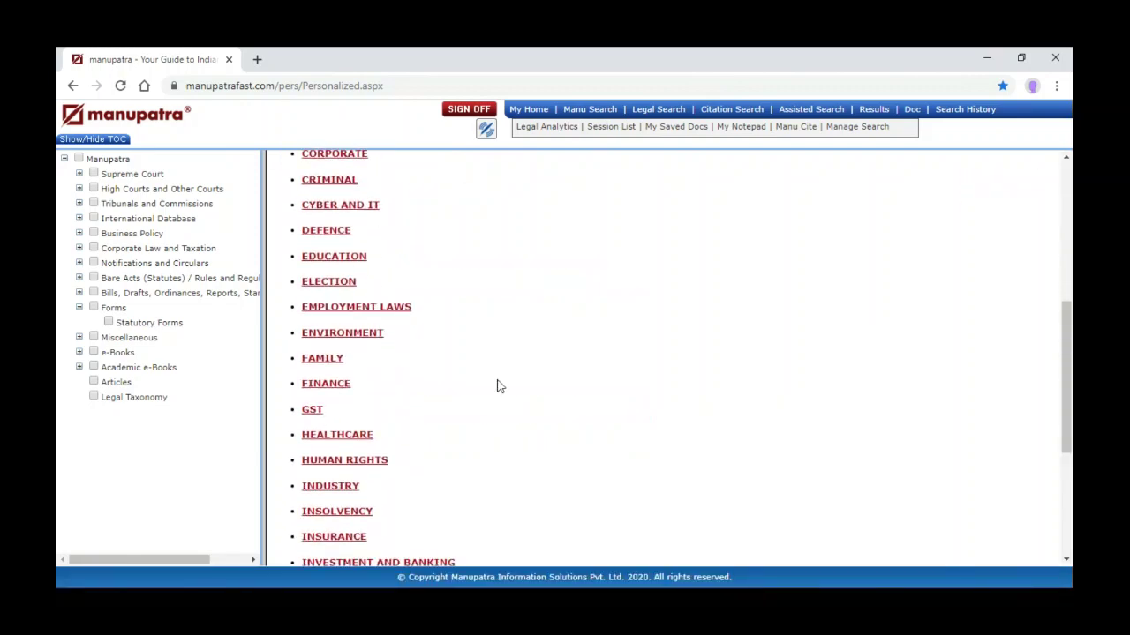
{"action": "scroll", "coordinate": [498, 386], "scroll_direction": "up", "scroll_amount": 2}
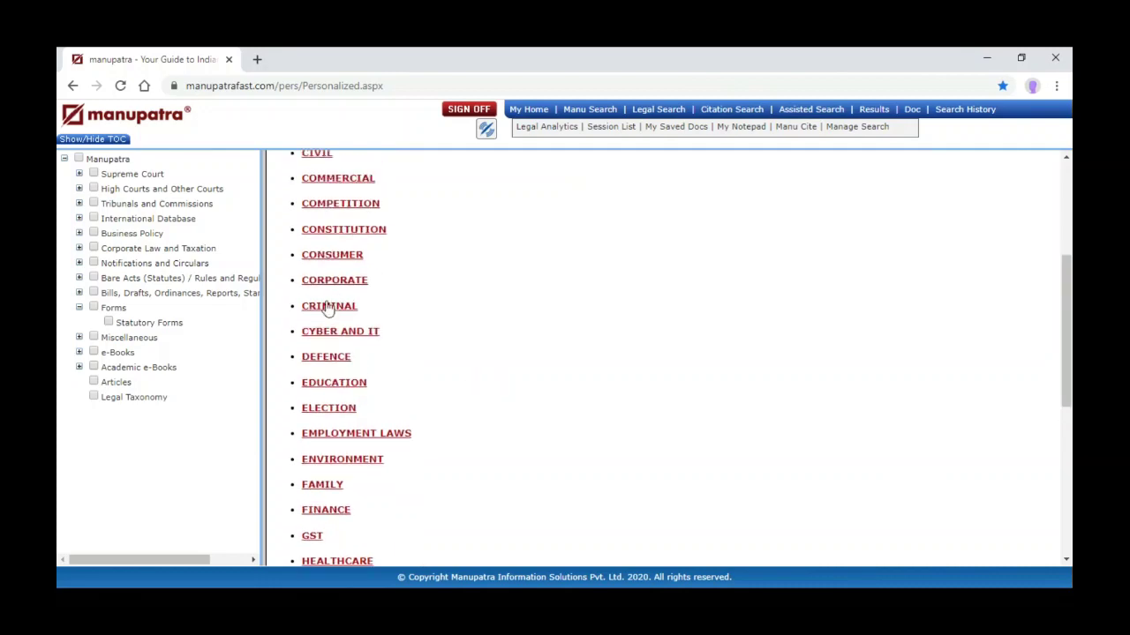
Open the Companies (Winding Up) Rules, 2020 forms under Corporate, Companies Act 2013, and skim the complete form list
{"action": "left_click", "coordinate": [329, 282]}
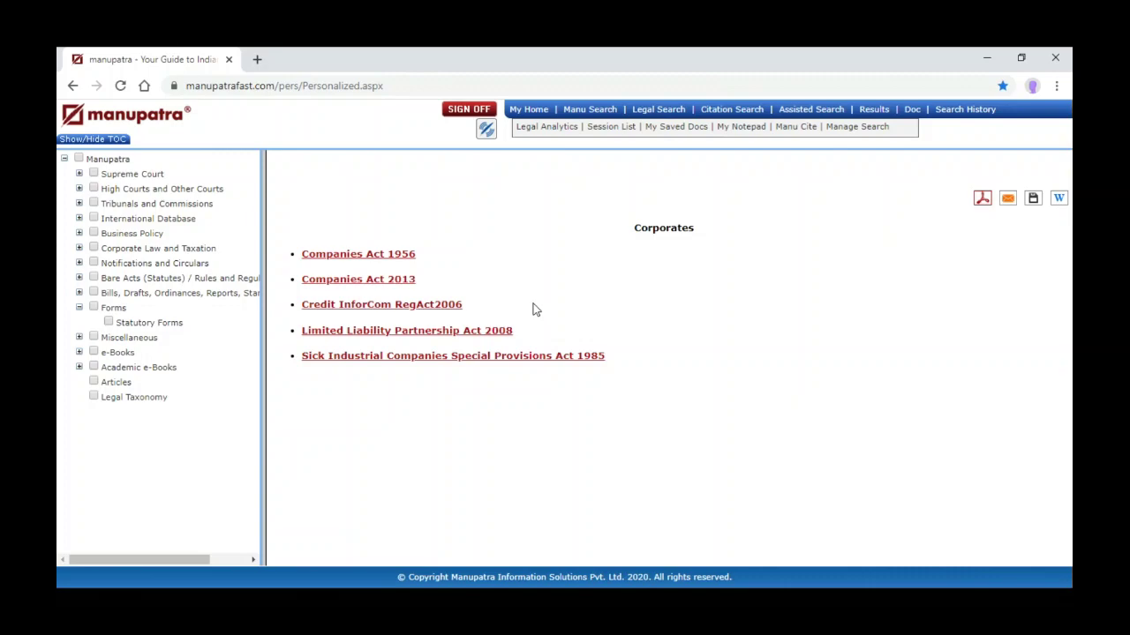
{"action": "left_click", "coordinate": [354, 284]}
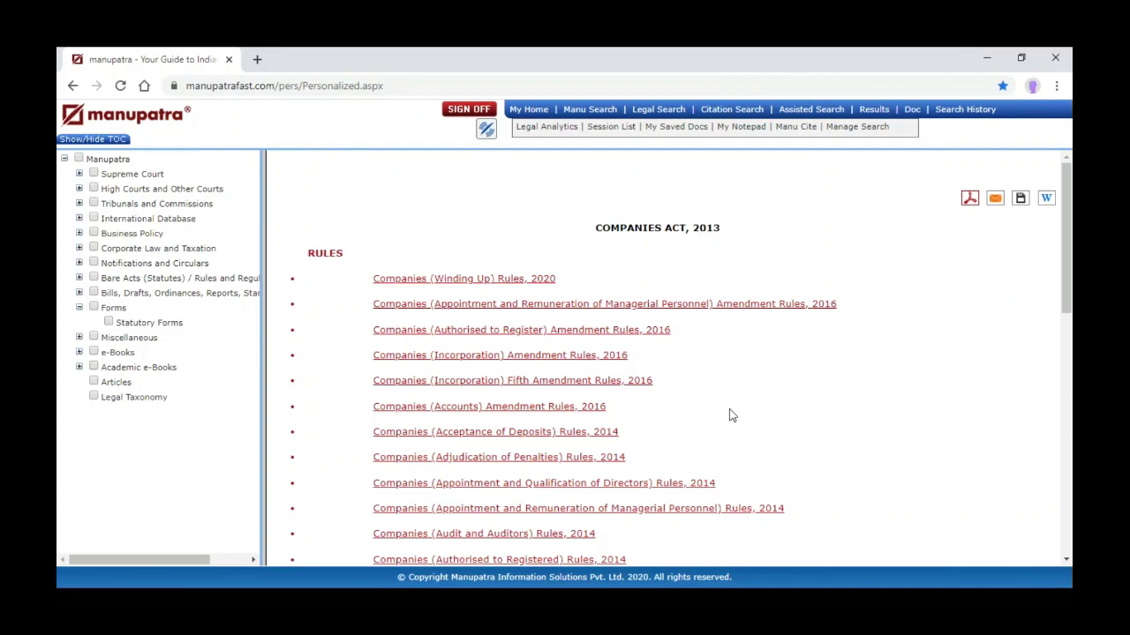
{"action": "left_click", "coordinate": [540, 280]}
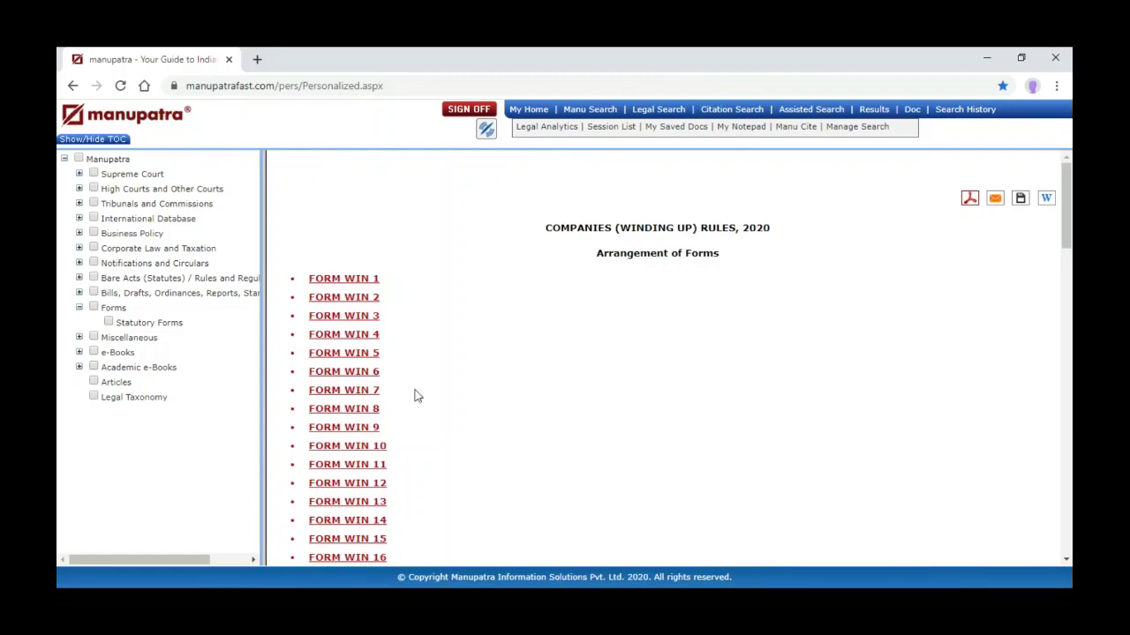
{"action": "scroll", "coordinate": [417, 396], "scroll_direction": "down", "scroll_amount": 6}
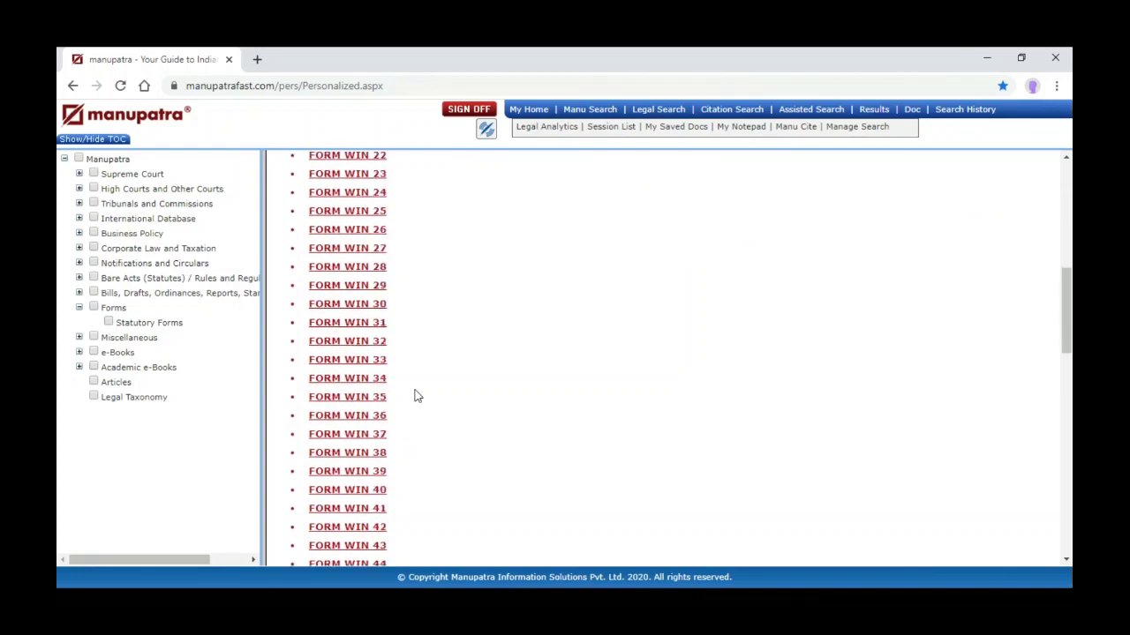
{"action": "scroll", "coordinate": [418, 396], "scroll_direction": "down", "scroll_amount": 10}
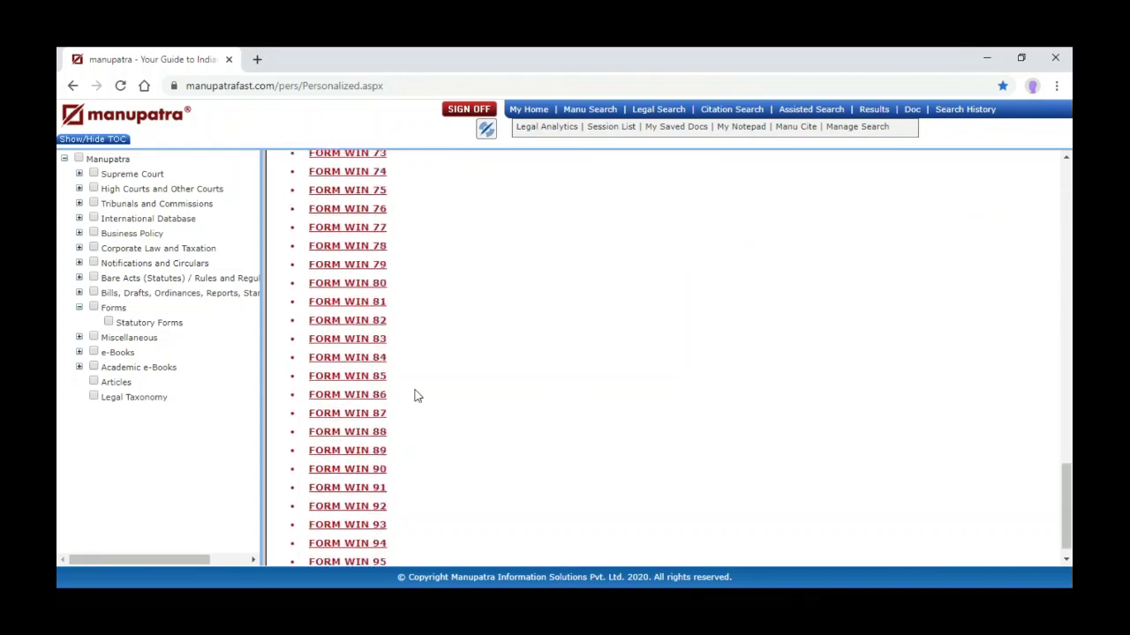
{"action": "scroll", "coordinate": [418, 397], "scroll_direction": "down", "scroll_amount": 1}
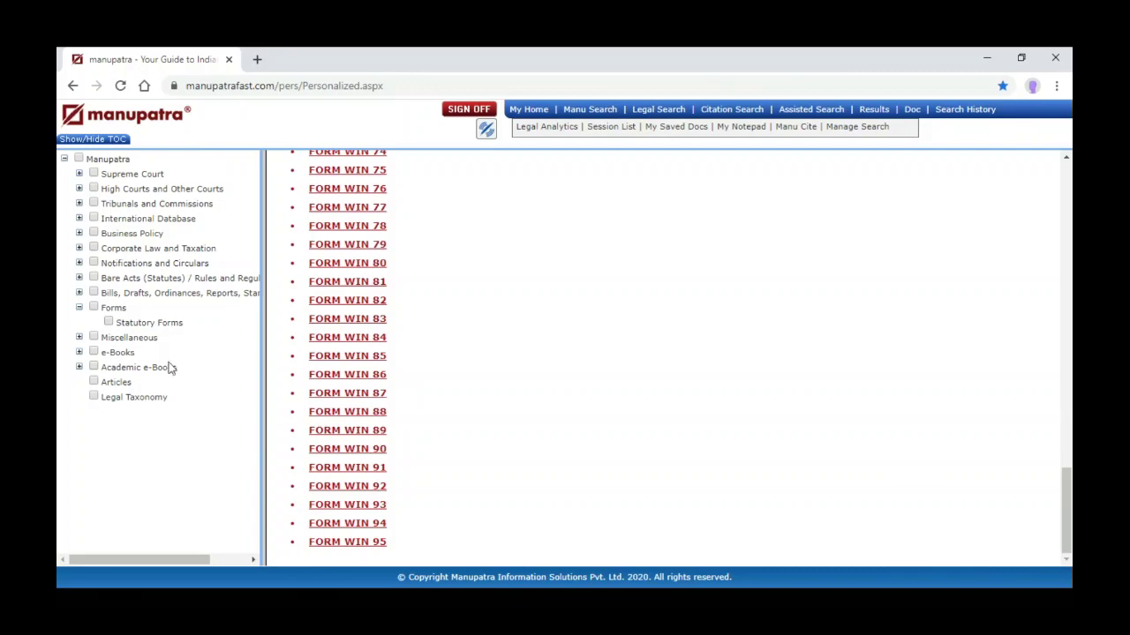
Open the National Cases list from National cases in News in the Miscellaneous table of contents and skim the listed cases
{"action": "left_click", "coordinate": [80, 337]}
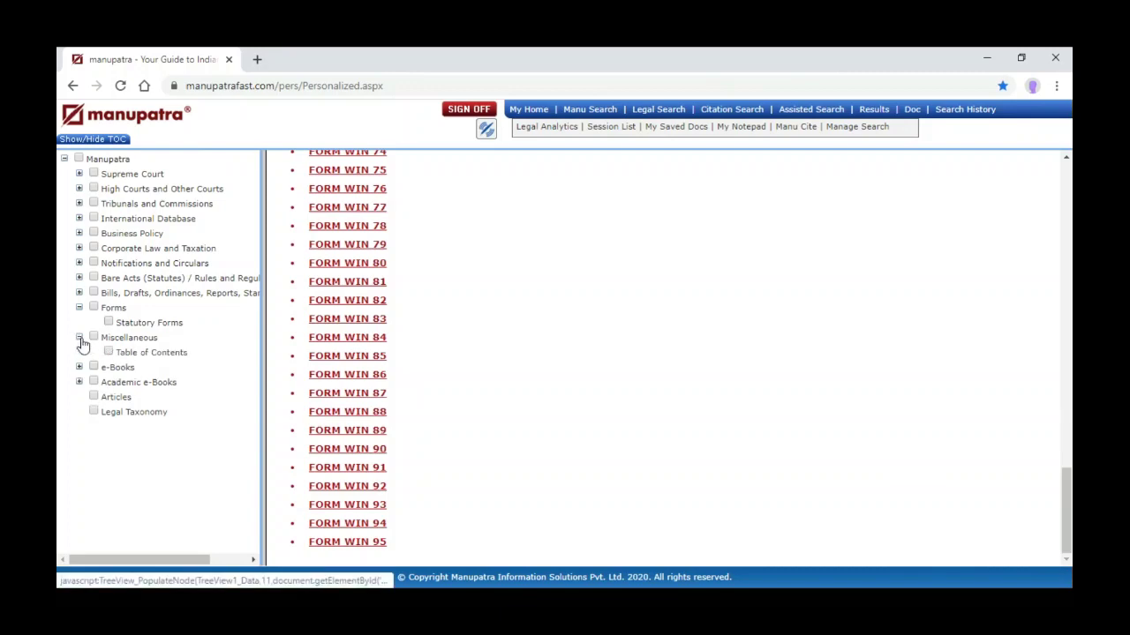
{"action": "left_click", "coordinate": [136, 355]}
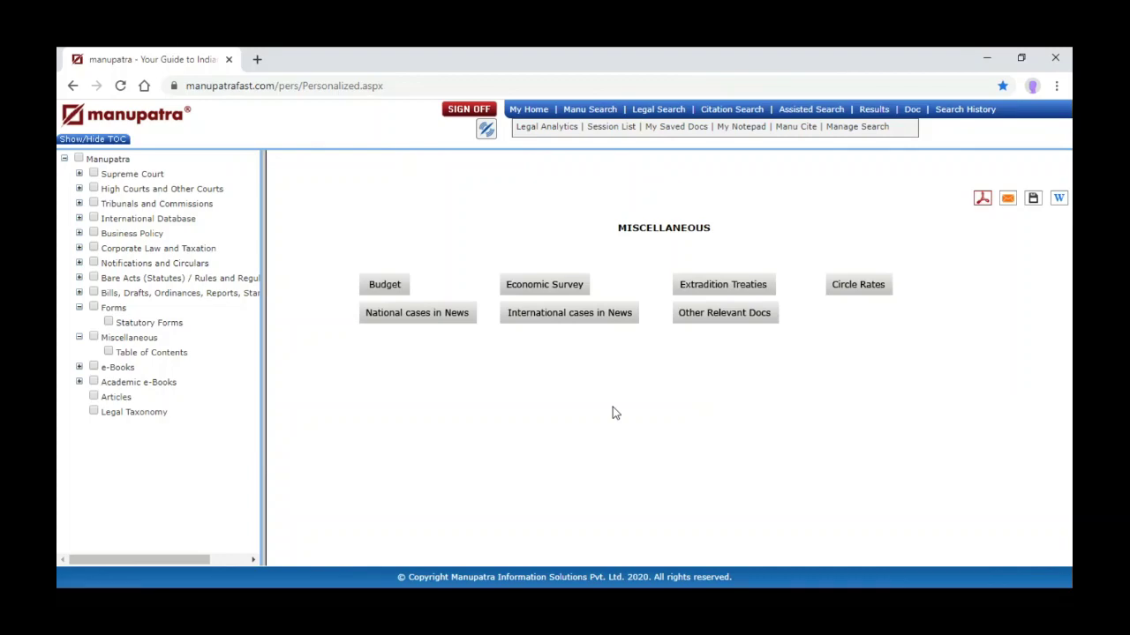
{"action": "left_click", "coordinate": [435, 316]}
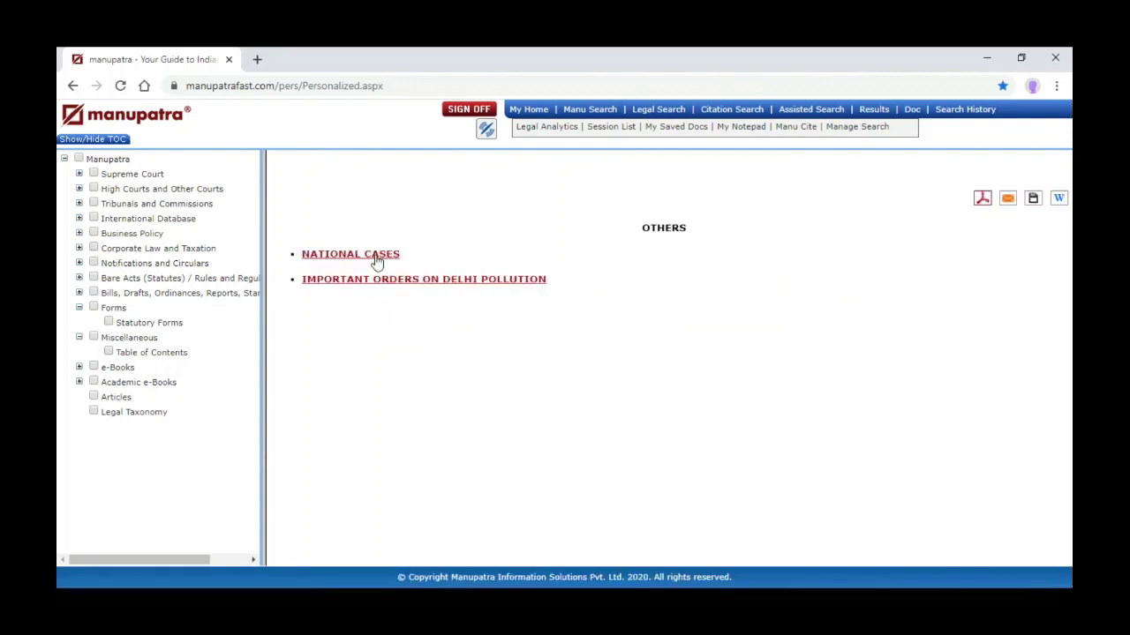
{"action": "left_click", "coordinate": [378, 258]}
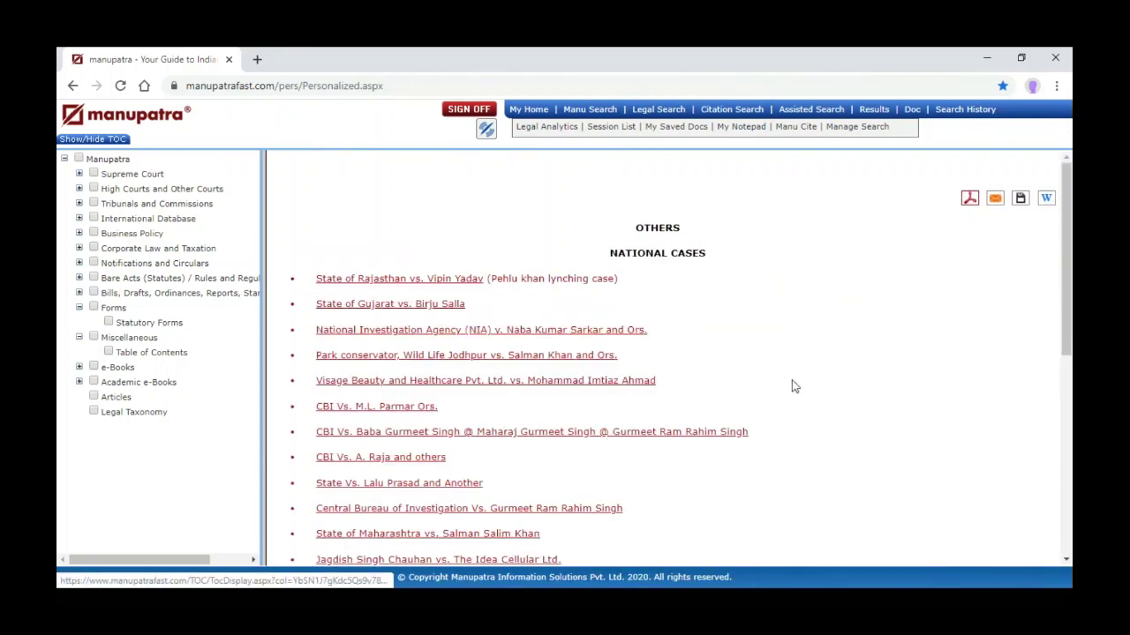
{"action": "scroll", "coordinate": [793, 386], "scroll_direction": "down", "scroll_amount": 2}
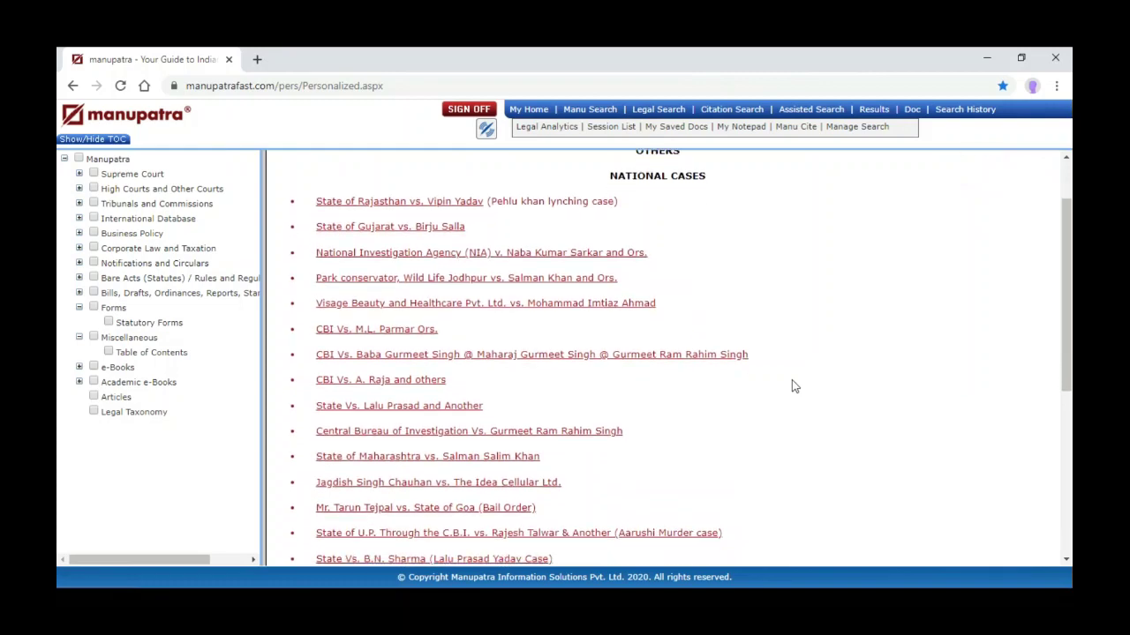
{"action": "scroll", "coordinate": [793, 386], "scroll_direction": "down", "scroll_amount": 3}
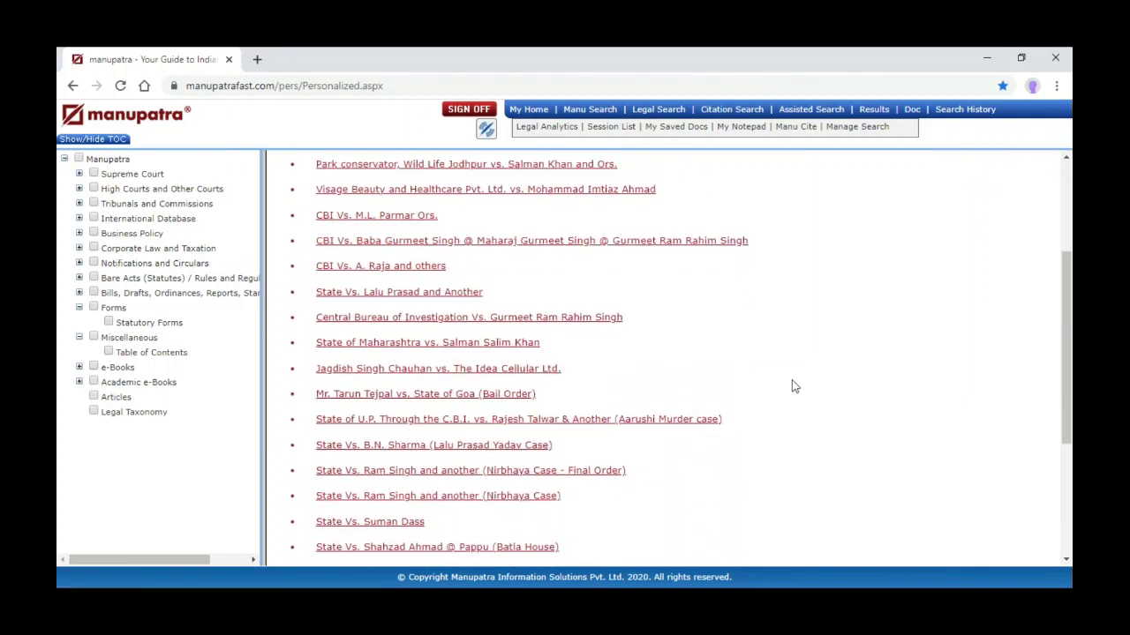
{"action": "scroll", "coordinate": [792, 386], "scroll_direction": "down", "scroll_amount": 2}
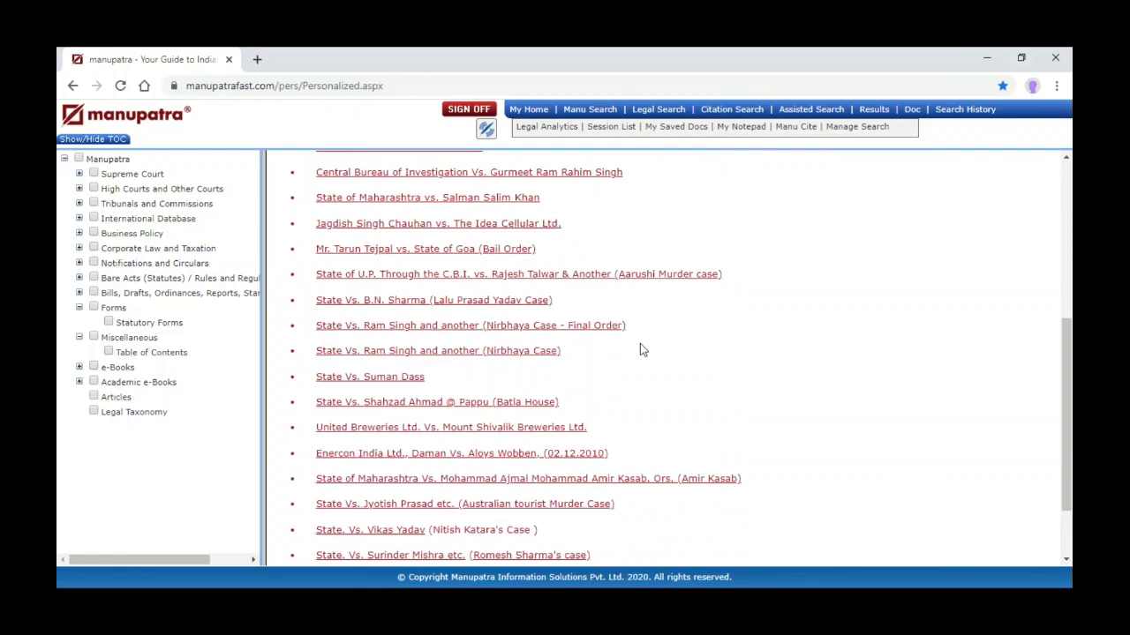
{"action": "scroll", "coordinate": [640, 343], "scroll_direction": "down", "scroll_amount": 1}
{"action": "scroll", "coordinate": [641, 346], "scroll_direction": "down", "scroll_amount": 1}
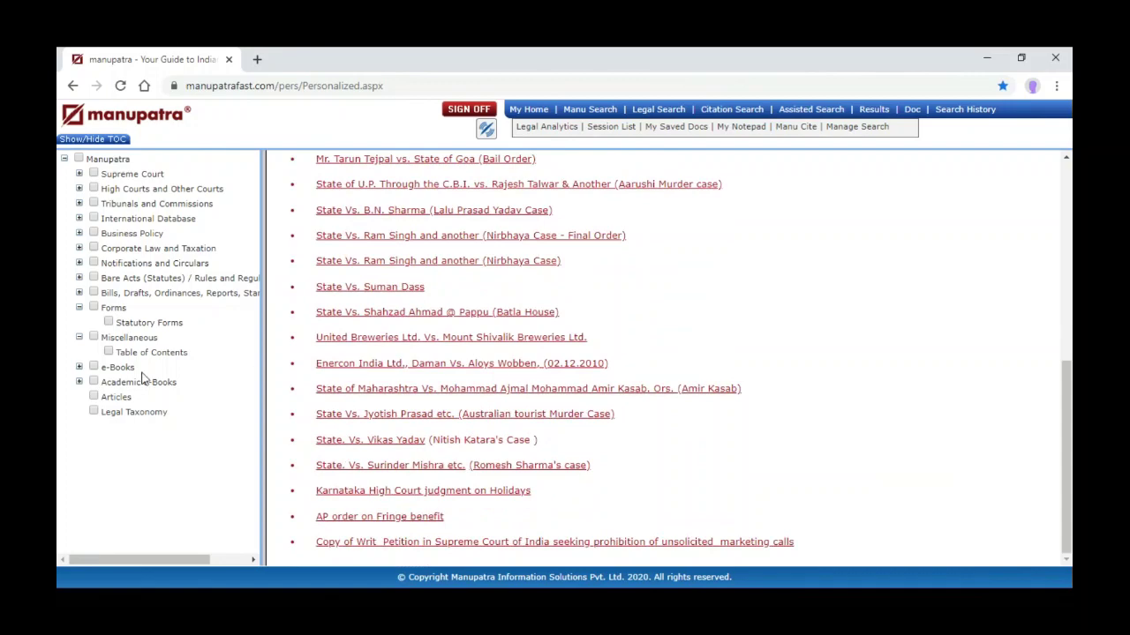
Expand the e-Books branch in the contents tree and collapse the Miscellaneous and Forms branches
{"action": "left_click", "coordinate": [79, 367]}
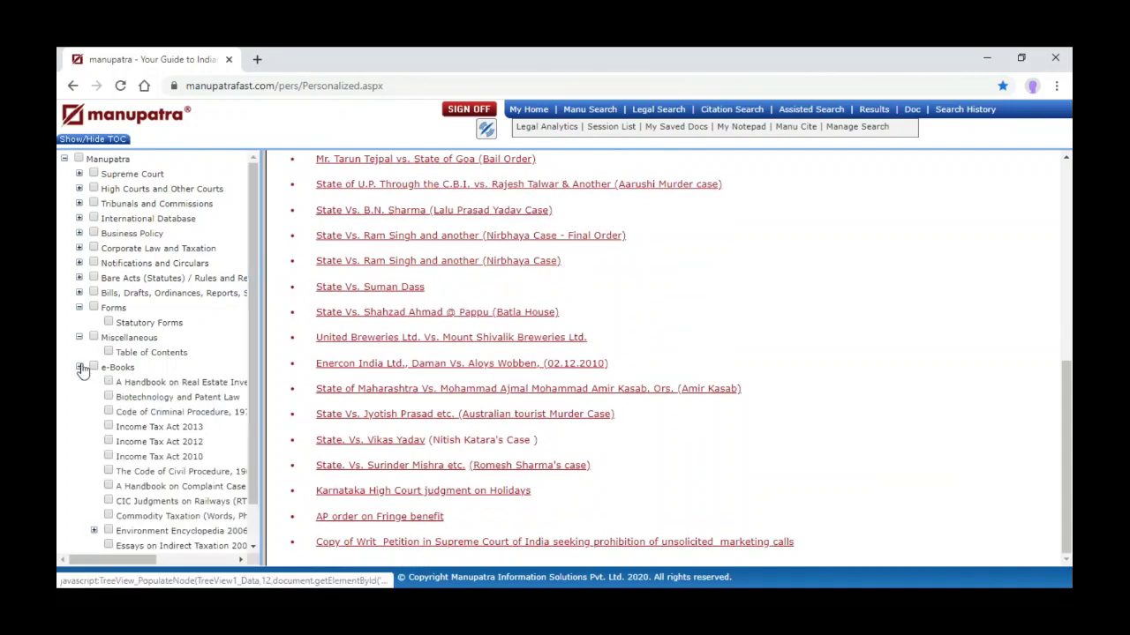
{"action": "left_click", "coordinate": [79, 337]}
{"action": "left_click", "coordinate": [78, 307]}
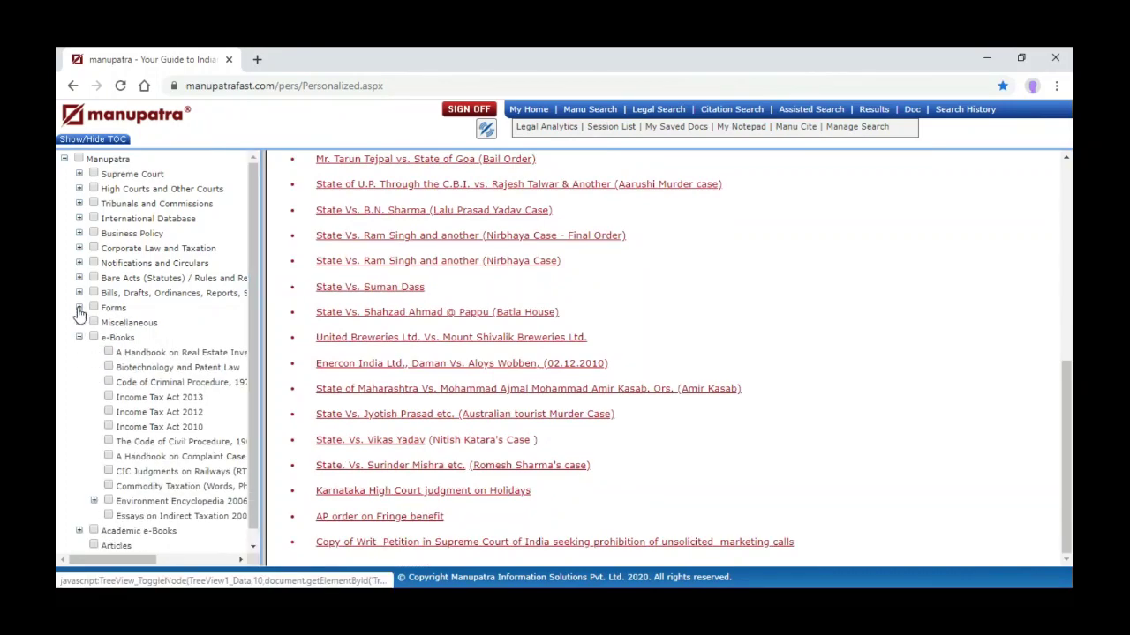
Open A Handbook on Real Estate Investment from the e-Books branch and skim its chapters, annexures and model forms
{"action": "left_click", "coordinate": [173, 356]}
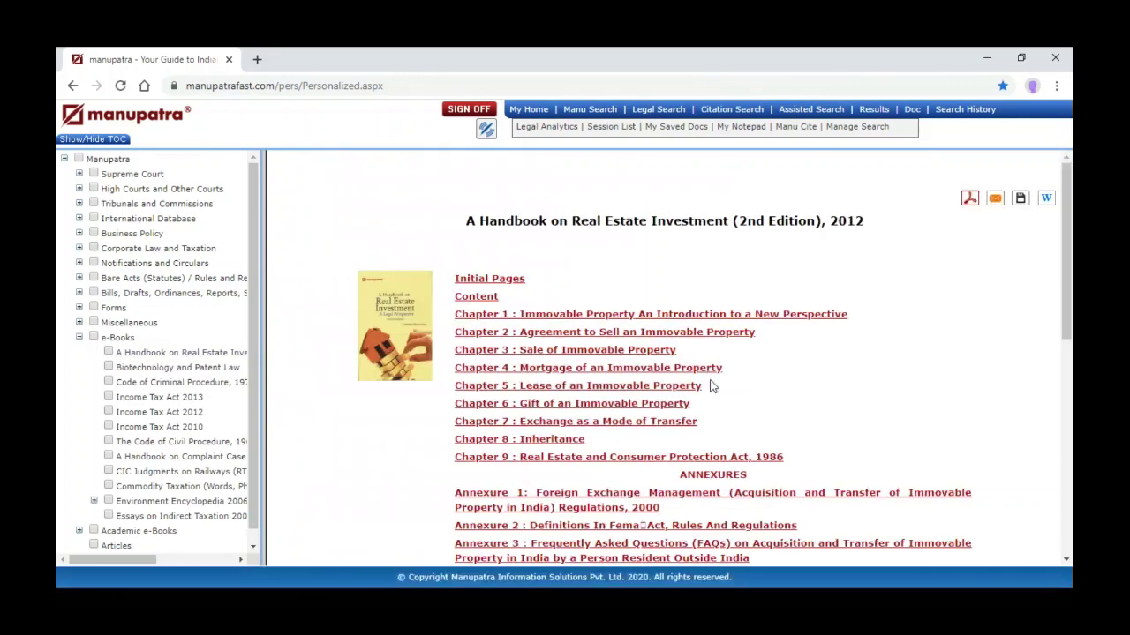
{"action": "scroll", "coordinate": [711, 386], "scroll_direction": "down", "scroll_amount": 2}
{"action": "scroll", "coordinate": [711, 385], "scroll_direction": "down", "scroll_amount": 4}
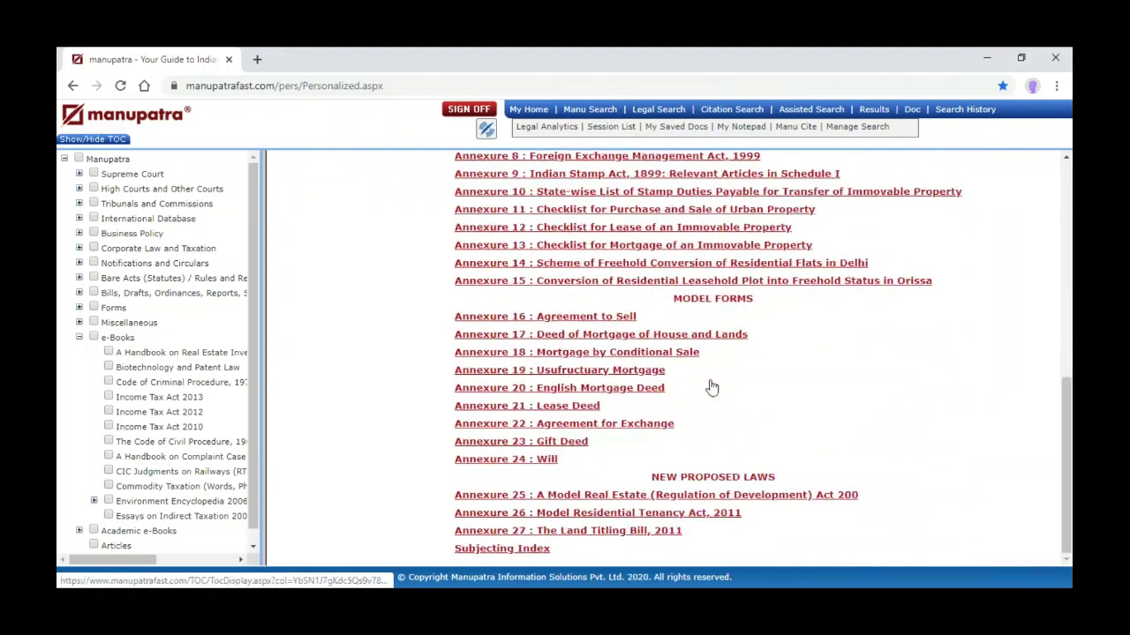
Switch the contents tree from e-Books to Academic e-Books and open the Code of Civil Procedure book's table of contents
{"action": "left_click", "coordinate": [80, 340]}
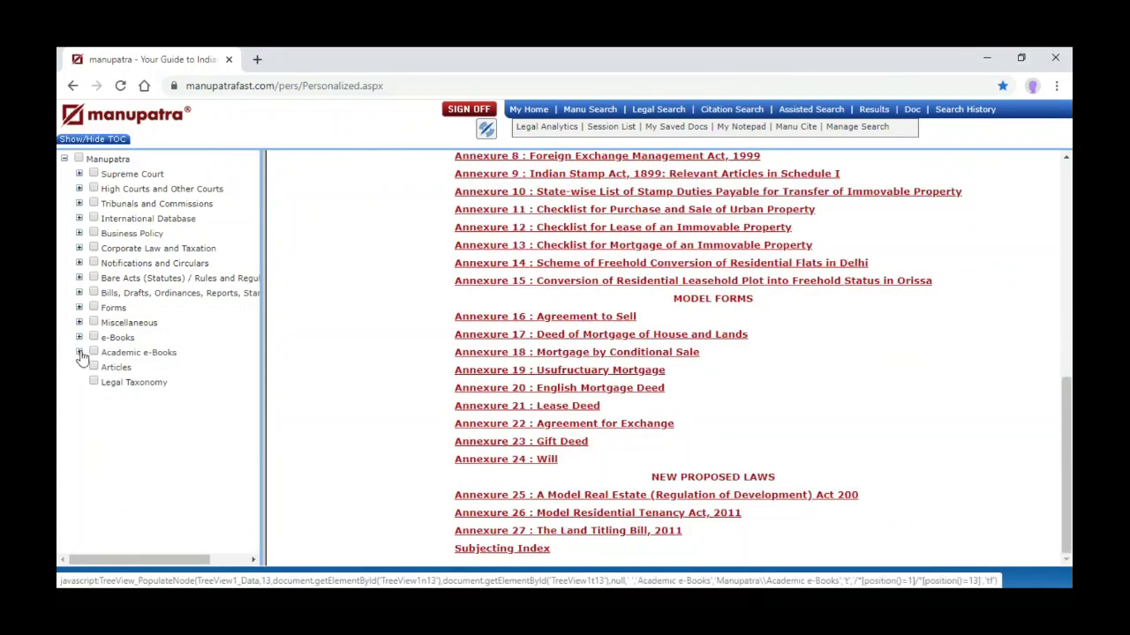
{"action": "left_click", "coordinate": [79, 352]}
{"action": "scroll", "coordinate": [209, 441], "scroll_direction": "down", "scroll_amount": 2}
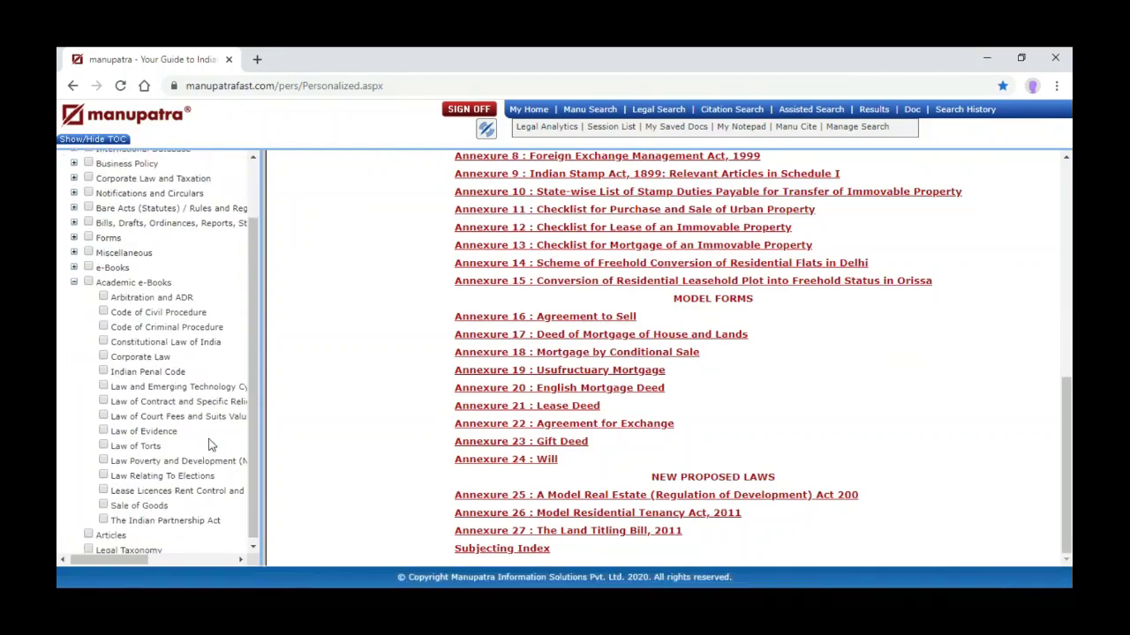
{"action": "left_click", "coordinate": [134, 314]}
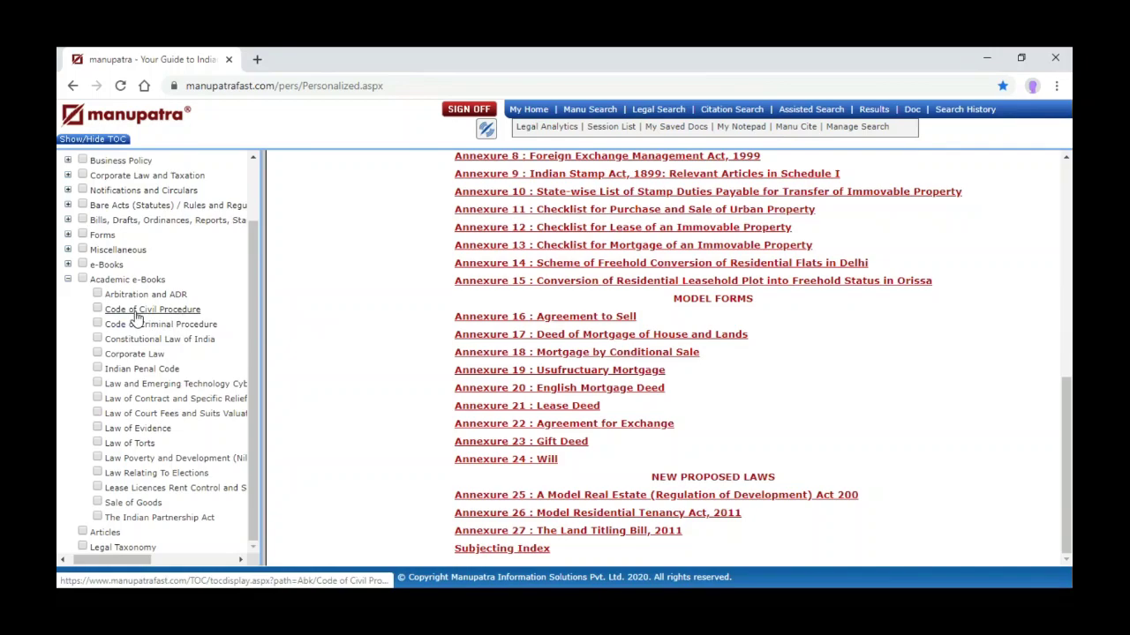
{"action": "scroll", "coordinate": [622, 388], "scroll_direction": "down", "scroll_amount": 3}
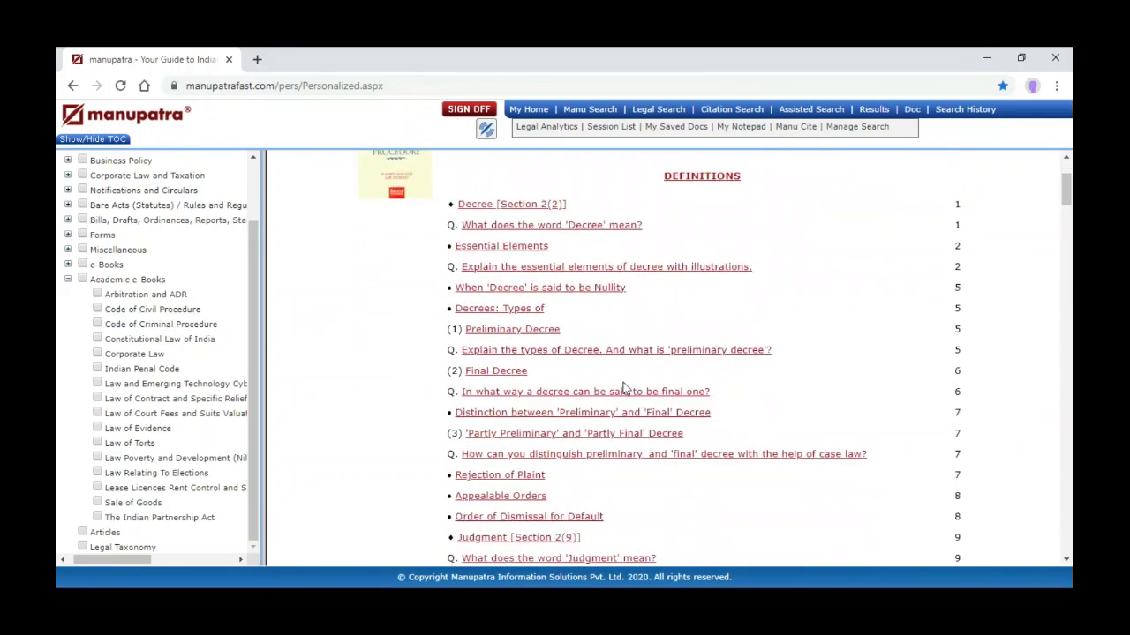
Open the Final Decree entry under Definitions and read on through Appealable Orders and the Judgment section
{"action": "left_click", "coordinate": [509, 379]}
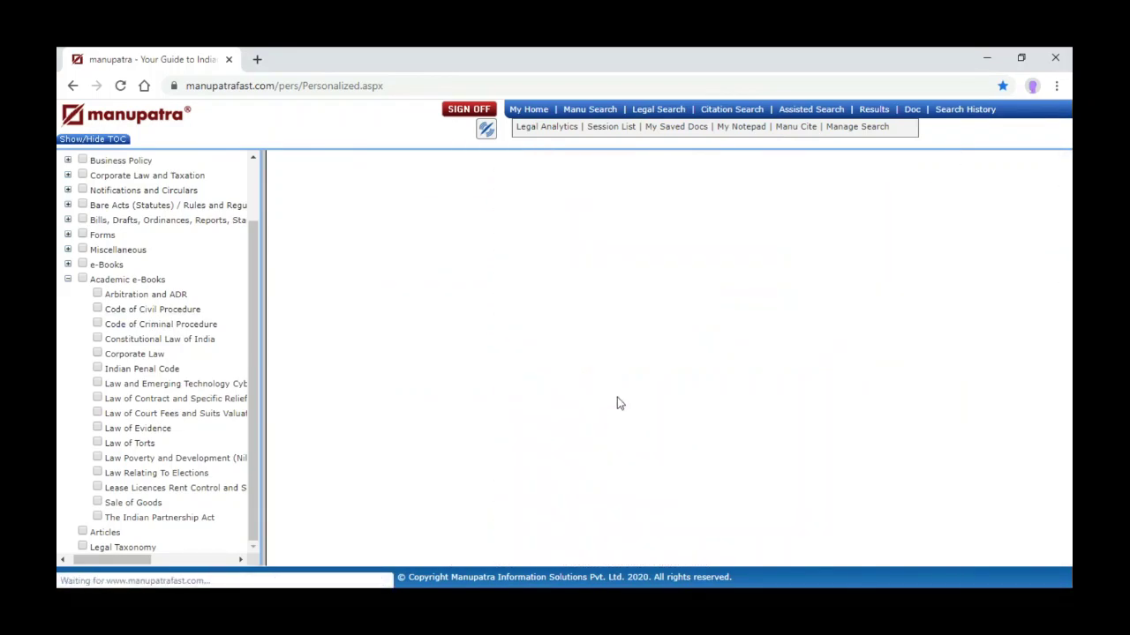
{"action": "scroll", "coordinate": [611, 455], "scroll_direction": "down", "scroll_amount": 1}
{"action": "scroll", "coordinate": [612, 455], "scroll_direction": "down", "scroll_amount": 8}
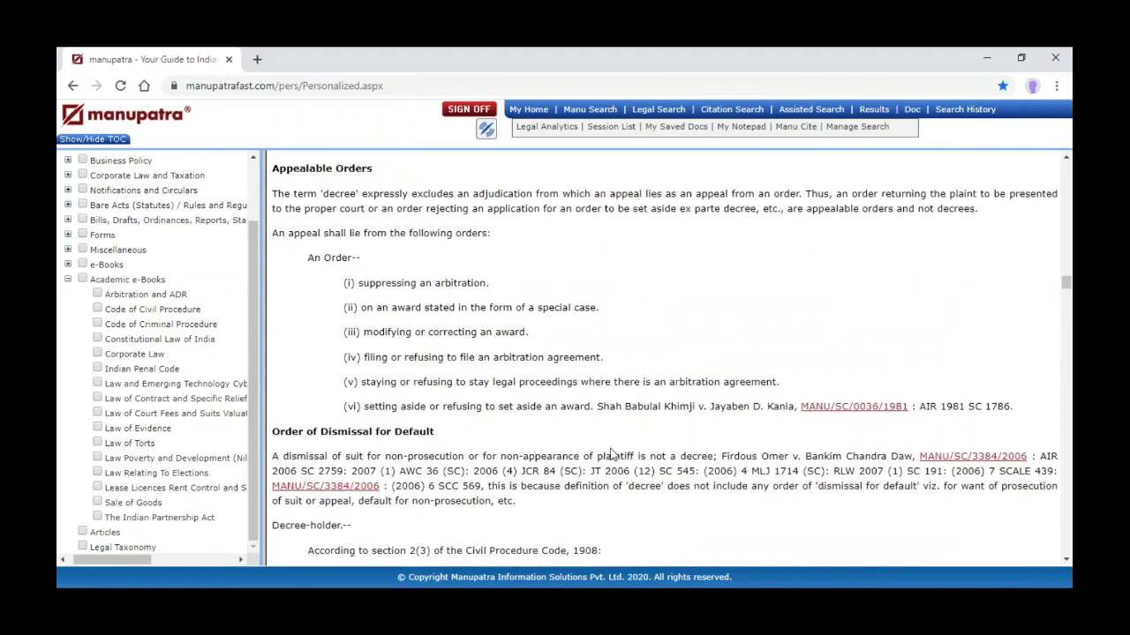
{"action": "scroll", "coordinate": [611, 449], "scroll_direction": "down", "scroll_amount": 9}
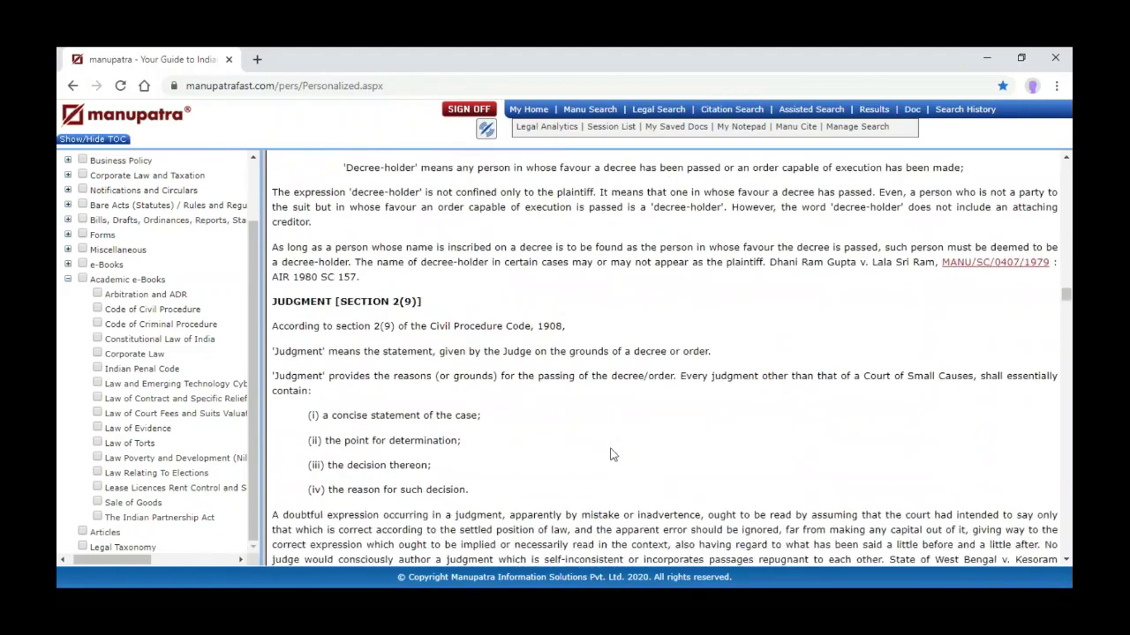
{"action": "scroll", "coordinate": [610, 449], "scroll_direction": "down", "scroll_amount": 7}
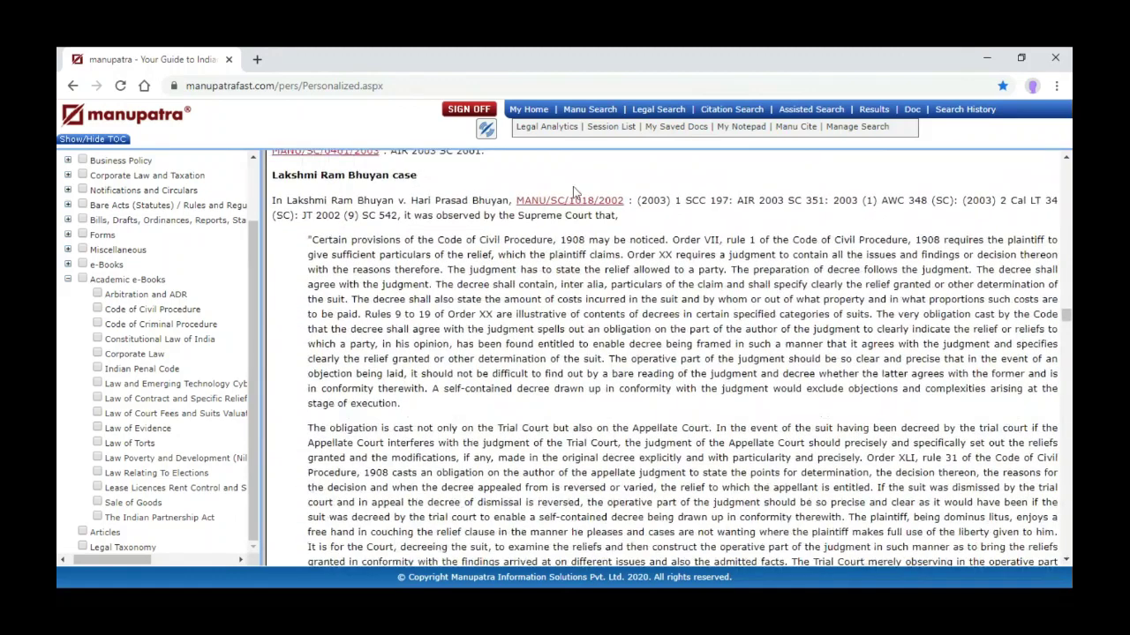
Collapse the Academic e-Books branch, then open Articles and filter the list to the 2020 year of publication
{"action": "left_click", "coordinate": [68, 279]}
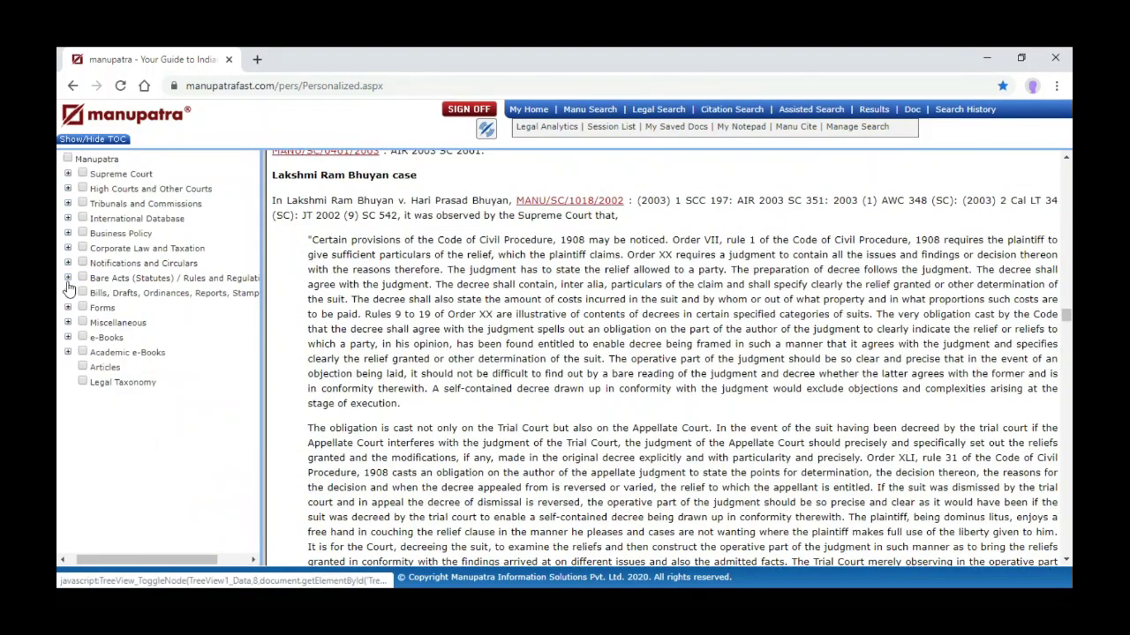
{"action": "left_click", "coordinate": [102, 369]}
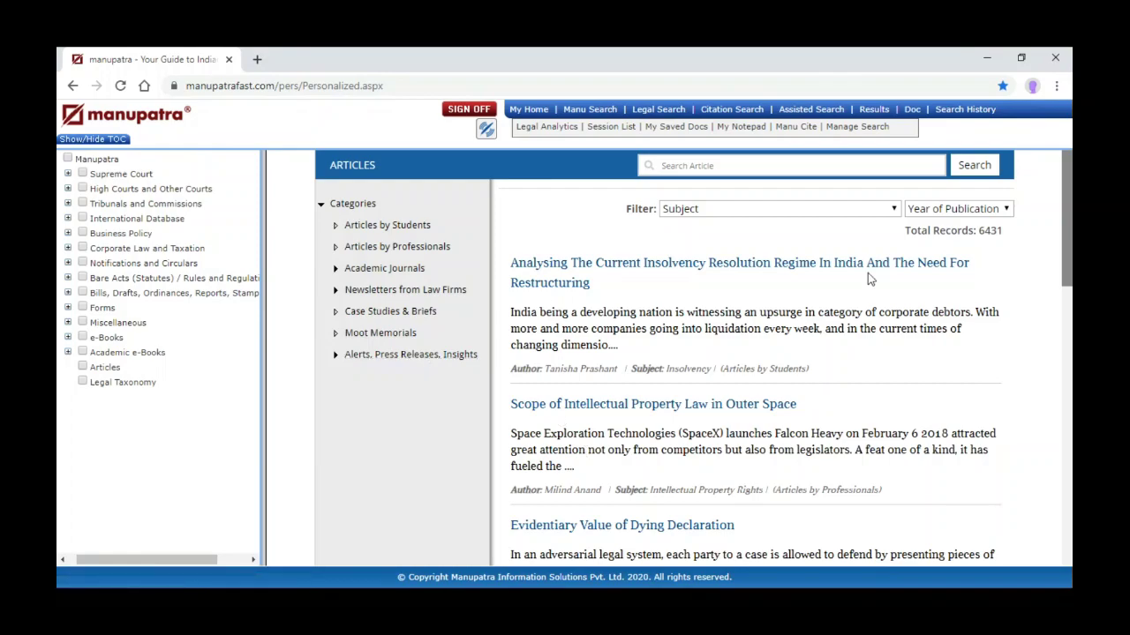
{"action": "left_click", "coordinate": [937, 212]}
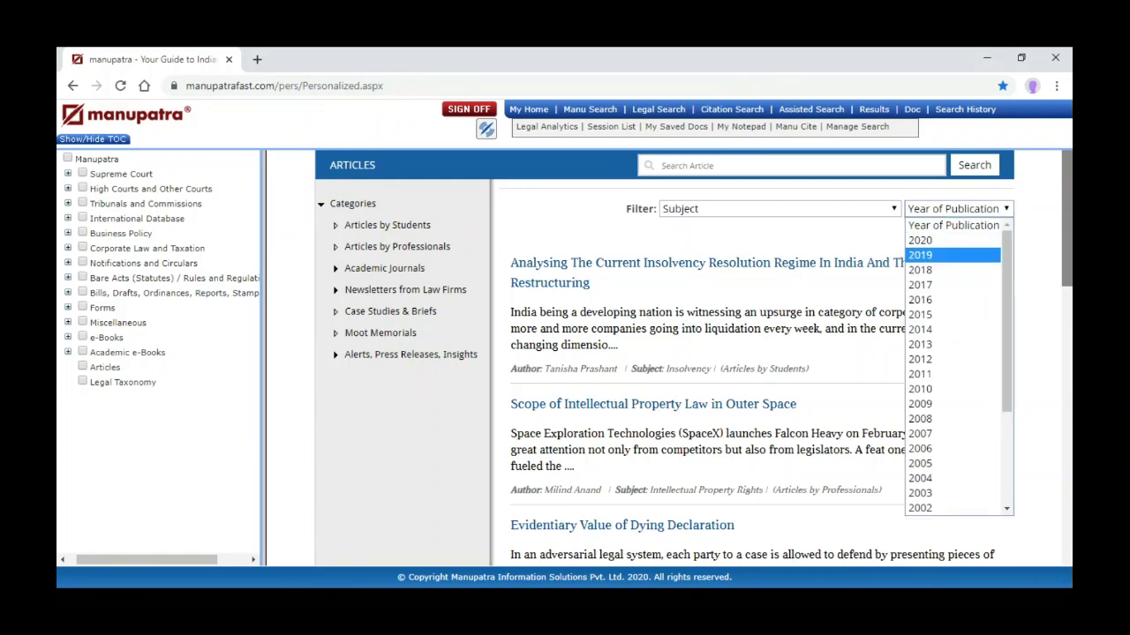
{"action": "left_click", "coordinate": [920, 240]}
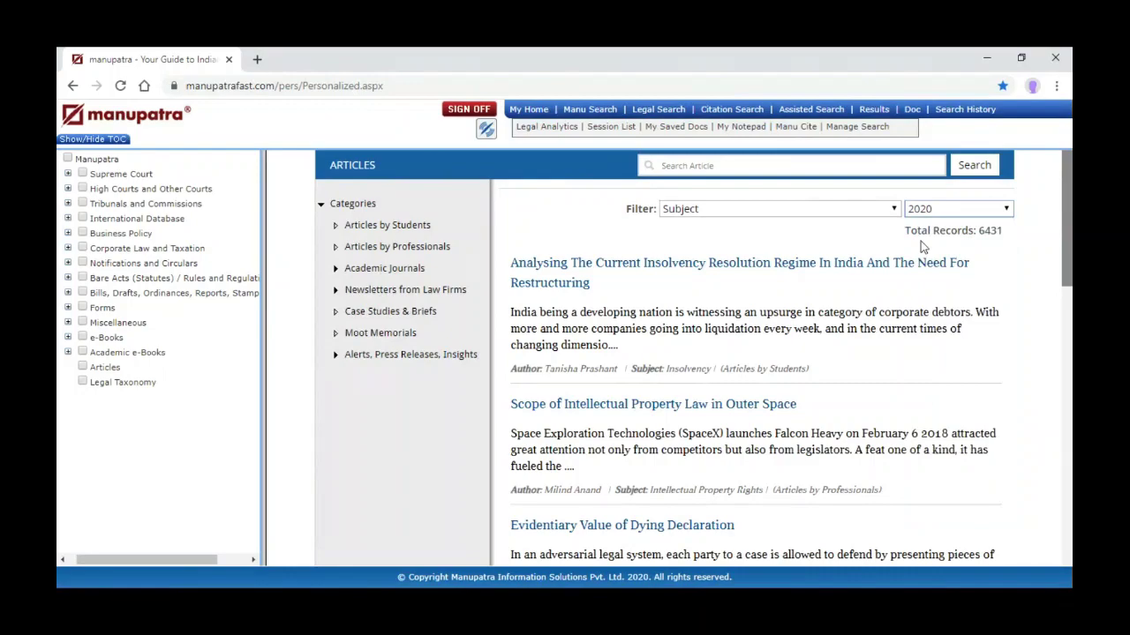
Examine the 2020 article list, checking the author, subject and category given for each entry
{"action": "scroll", "coordinate": [737, 397], "scroll_direction": "down", "scroll_amount": 1}
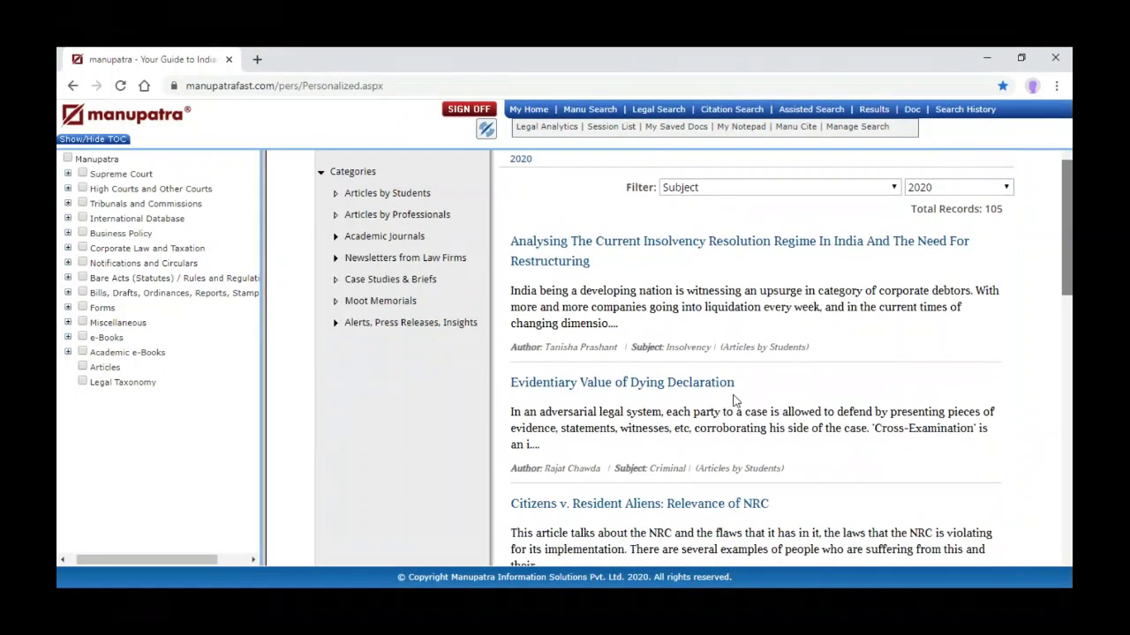
{"action": "scroll", "coordinate": [732, 399], "scroll_direction": "down", "scroll_amount": 1}
{"action": "scroll", "coordinate": [732, 397], "scroll_direction": "down", "scroll_amount": 3}
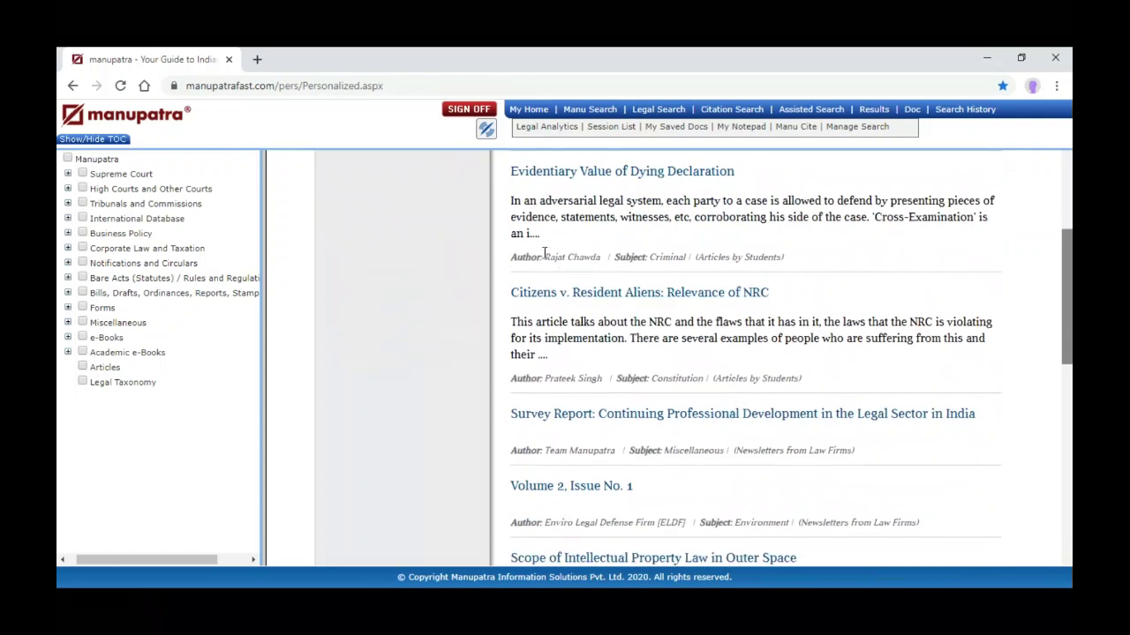
{"action": "left_click_drag", "start_coordinate": [547, 257], "coordinate": [585, 257]}
{"action": "double_click", "coordinate": [662, 256]}
{"action": "double_click", "coordinate": [728, 256]}
{"action": "scroll", "coordinate": [728, 256], "scroll_direction": "up", "scroll_amount": 2}
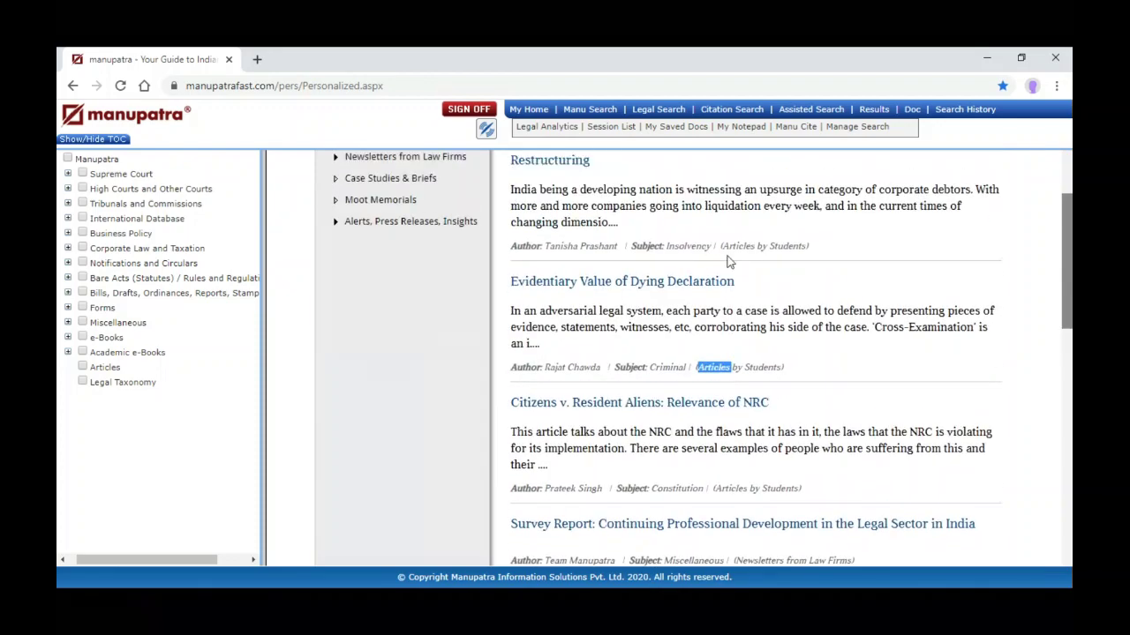
{"action": "scroll", "coordinate": [728, 262], "scroll_direction": "down", "scroll_amount": 4}
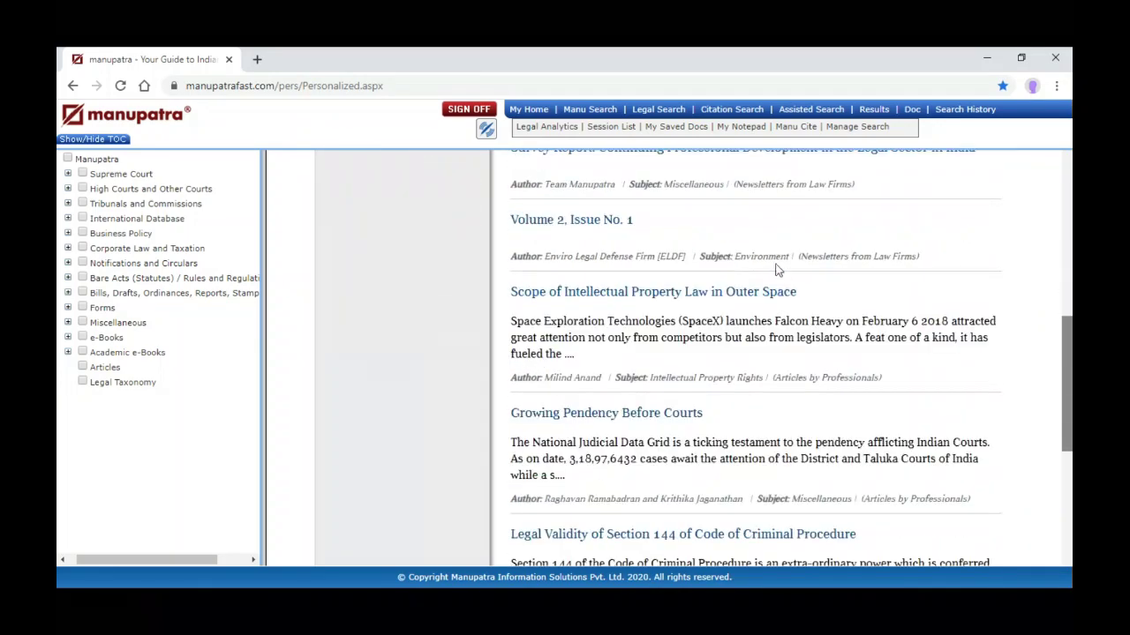
{"action": "scroll", "coordinate": [847, 291], "scroll_direction": "down", "scroll_amount": 1}
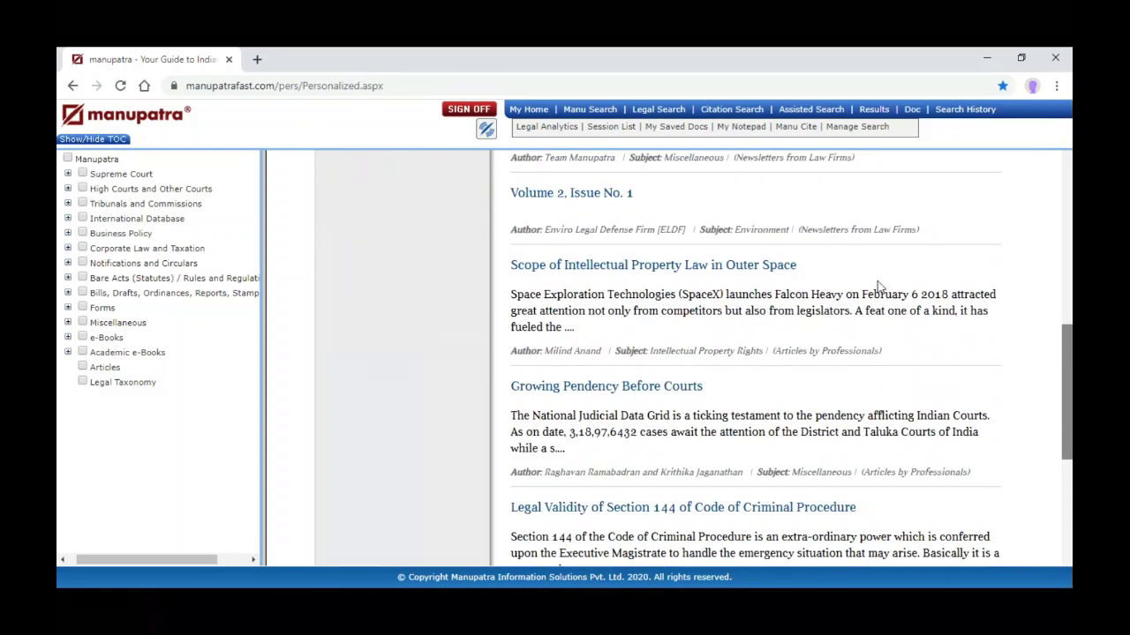
{"action": "scroll", "coordinate": [878, 287], "scroll_direction": "up", "scroll_amount": 2}
{"action": "scroll", "coordinate": [877, 286], "scroll_direction": "up", "scroll_amount": 6}
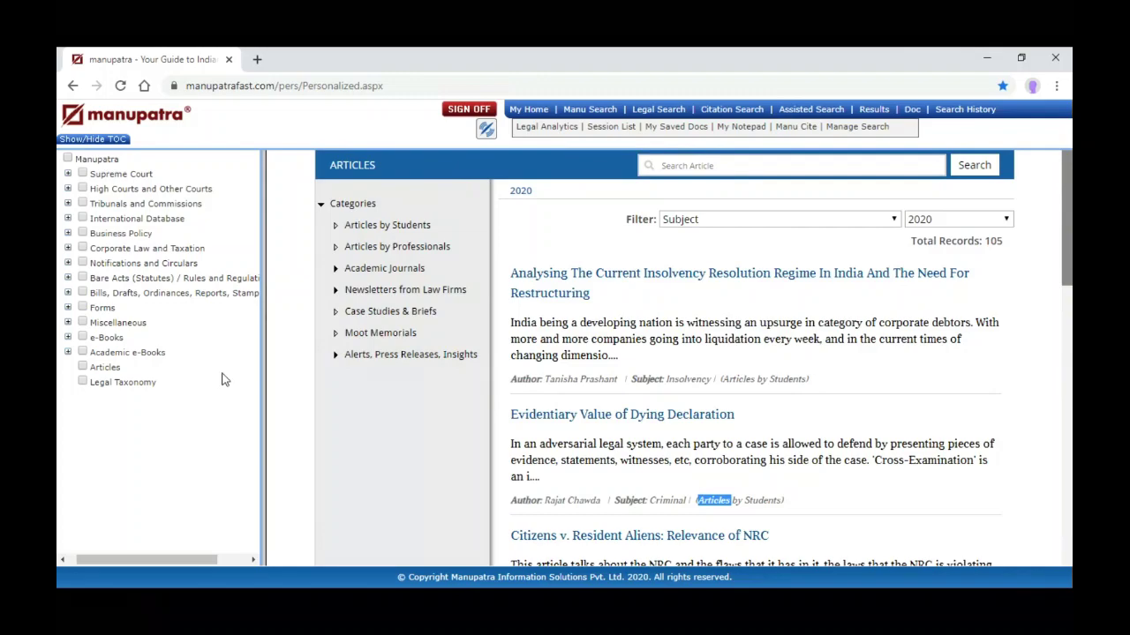
Open Legal Taxonomy and drill down through Civil Procedure and Appeals to the Appeals from Orders sub-topics
{"action": "left_click", "coordinate": [113, 385]}
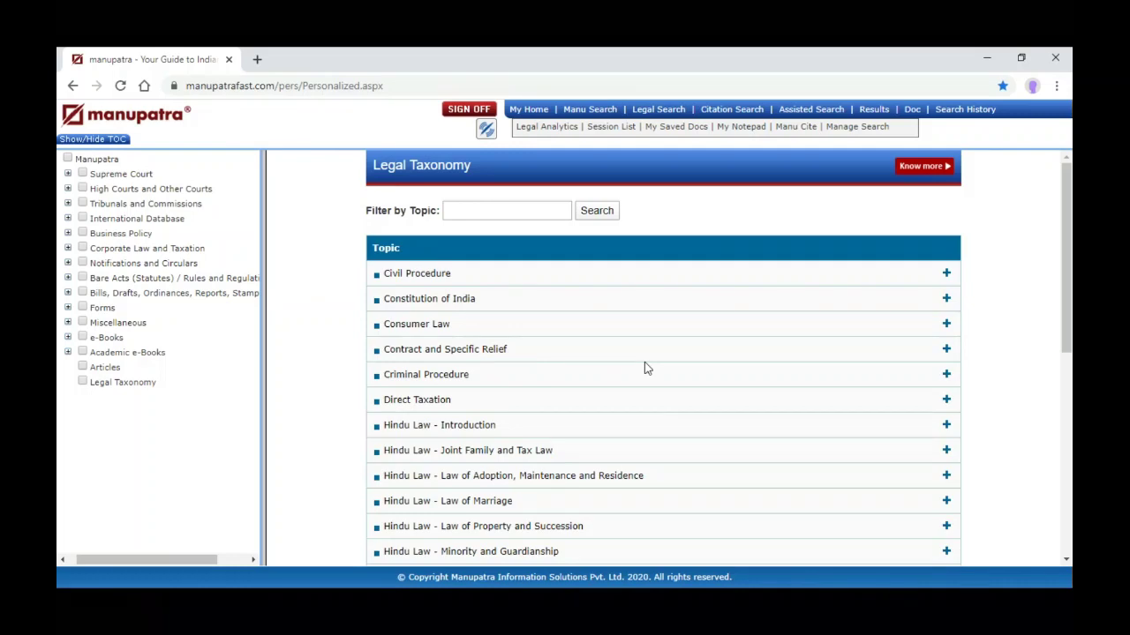
{"action": "left_click", "coordinate": [429, 280]}
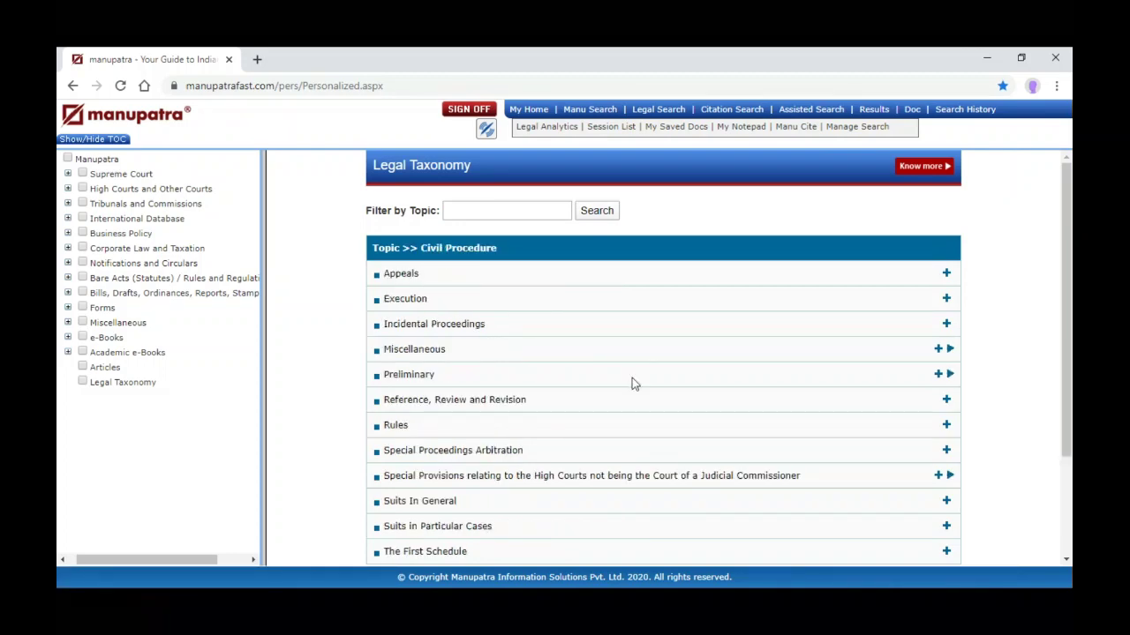
{"action": "scroll", "coordinate": [632, 378], "scroll_direction": "down", "scroll_amount": 1}
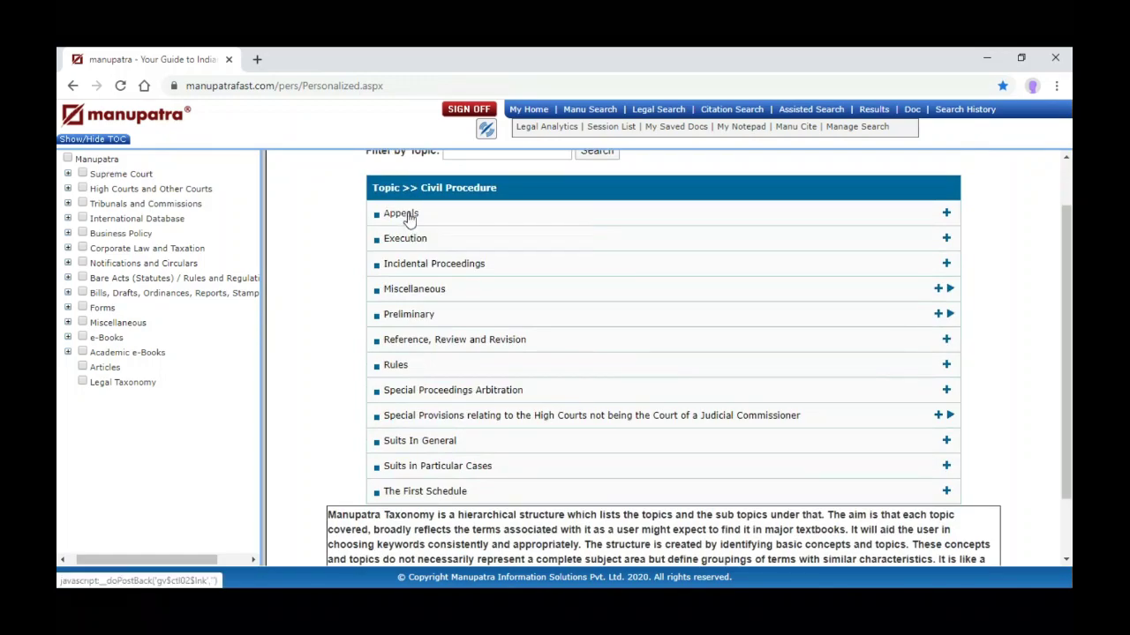
{"action": "left_click", "coordinate": [946, 214]}
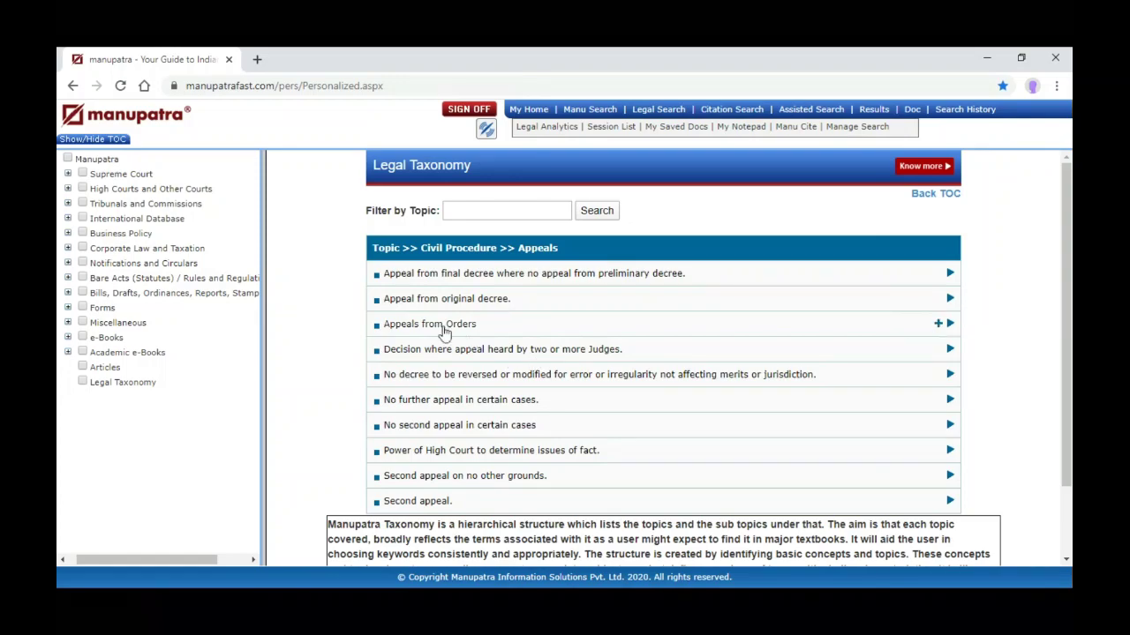
{"action": "left_click", "coordinate": [940, 326]}
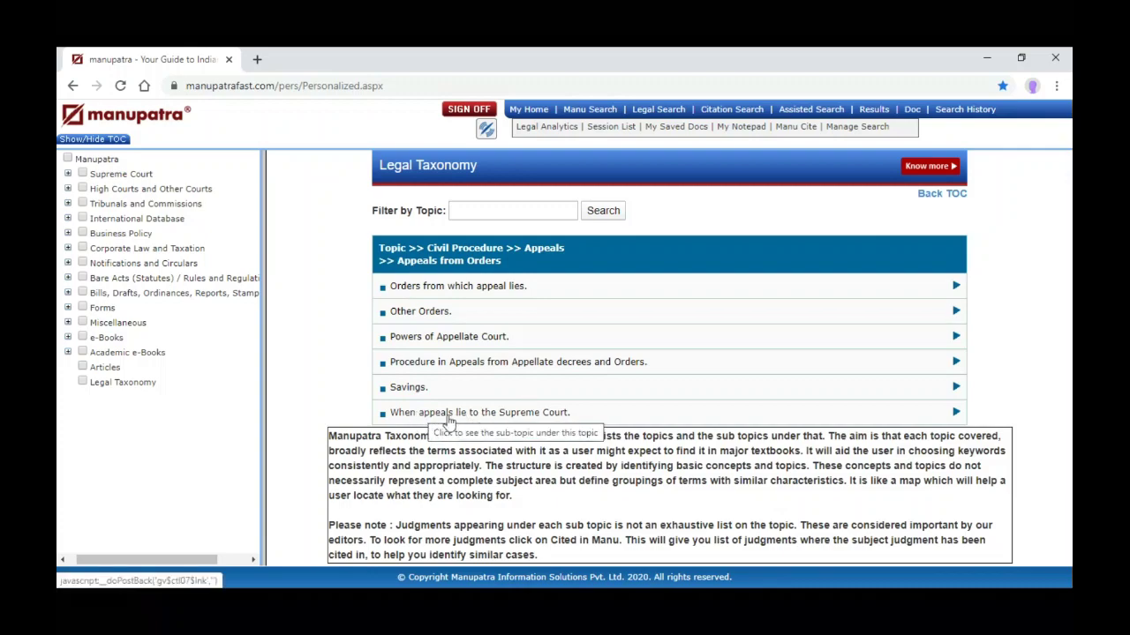
Open the judgments under "When appeals lie to the Supreme Court" and review the case table and section filter
{"action": "left_click", "coordinate": [956, 414]}
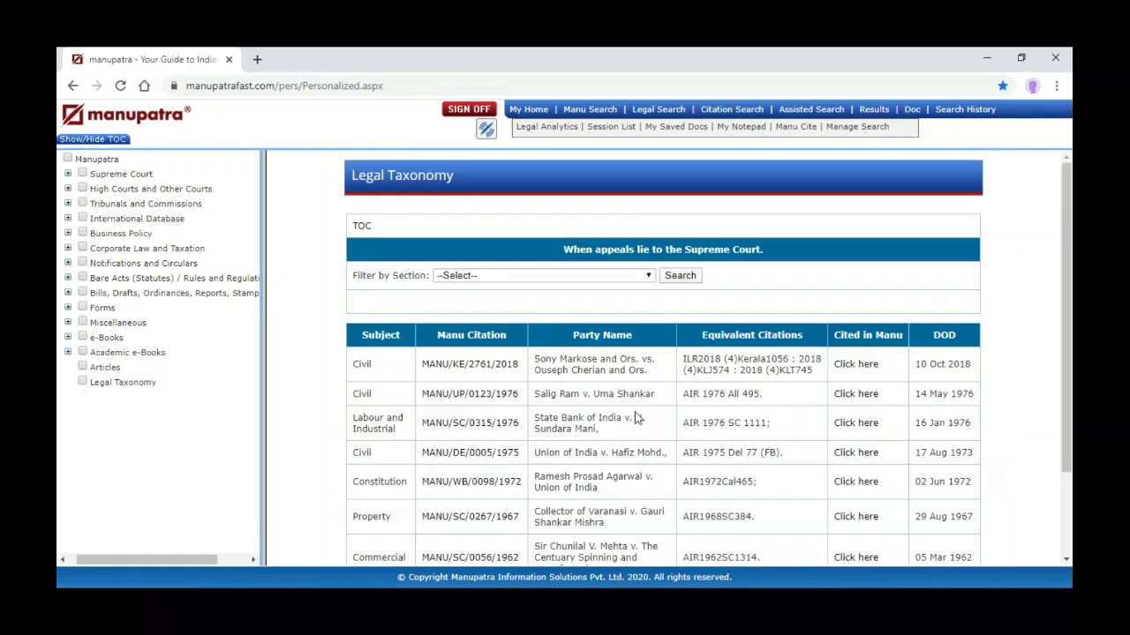
{"action": "scroll", "coordinate": [605, 451], "scroll_direction": "down", "scroll_amount": 2}
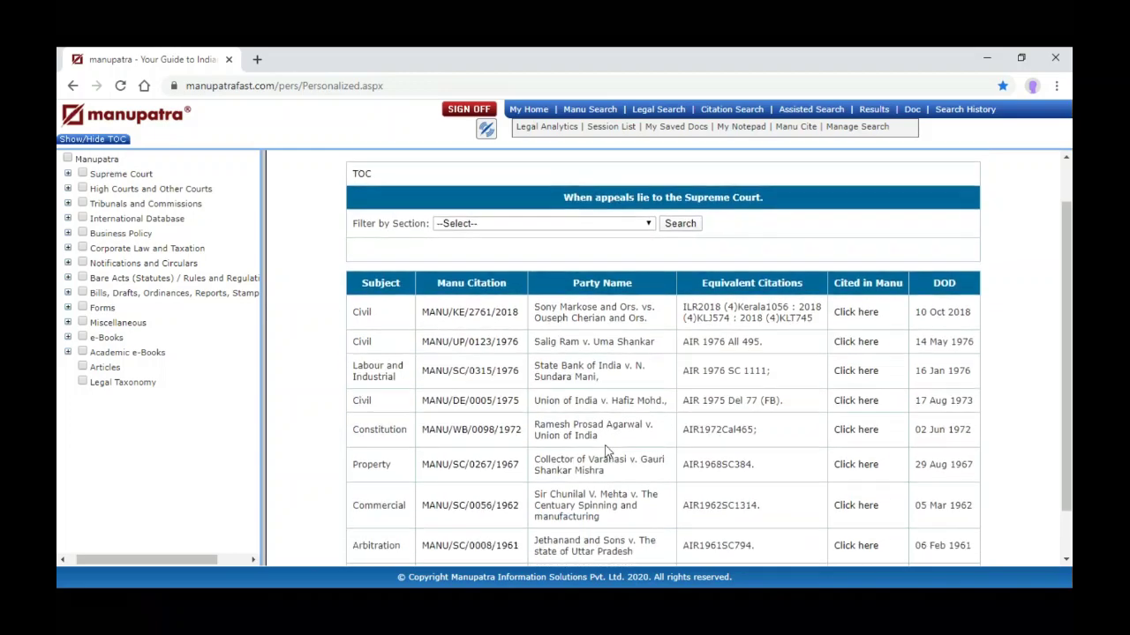
{"action": "scroll", "coordinate": [608, 452], "scroll_direction": "up", "scroll_amount": 2}
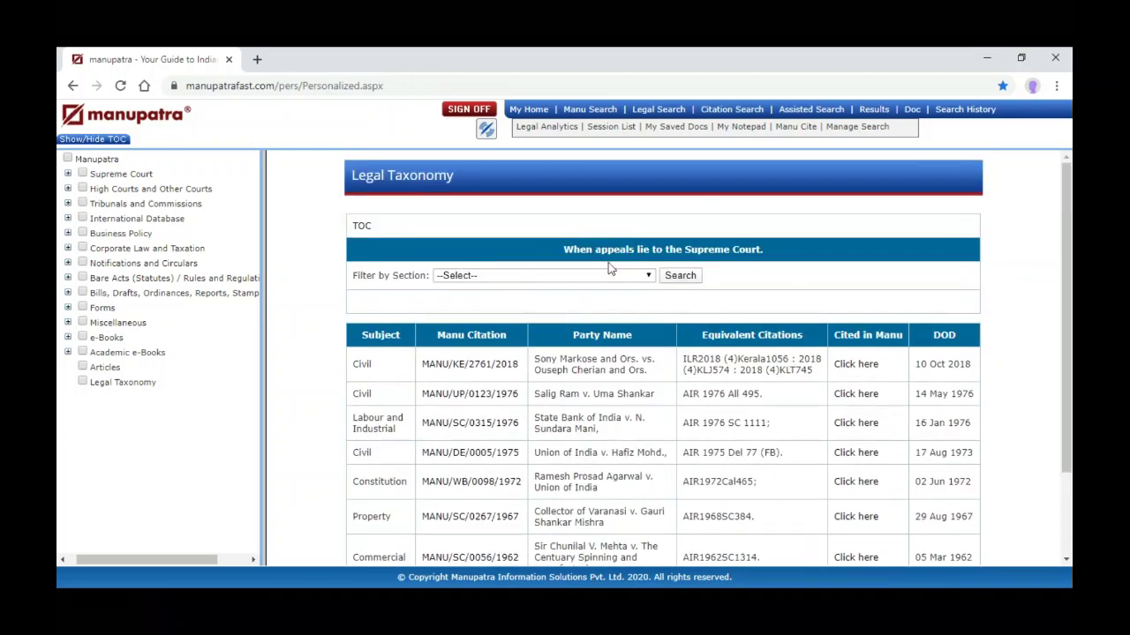
{"action": "left_click", "coordinate": [631, 277]}
{"action": "left_click", "coordinate": [631, 280]}
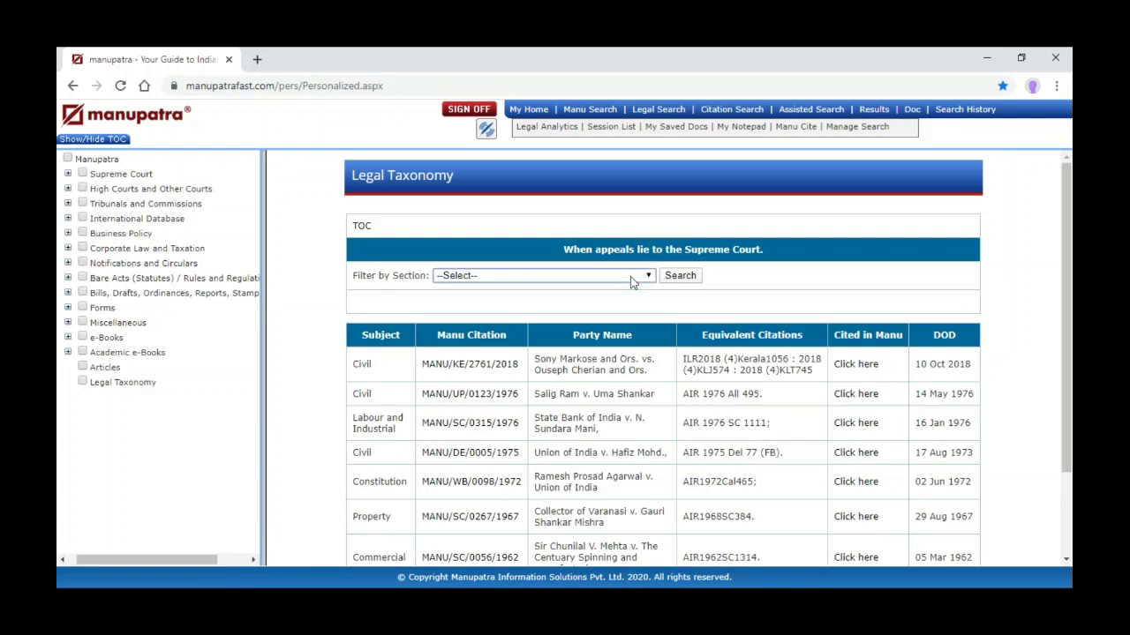
Return to the main Legal Taxonomy topic list, open Constitution of India and skim its sub-topics
{"action": "left_click", "coordinate": [123, 383]}
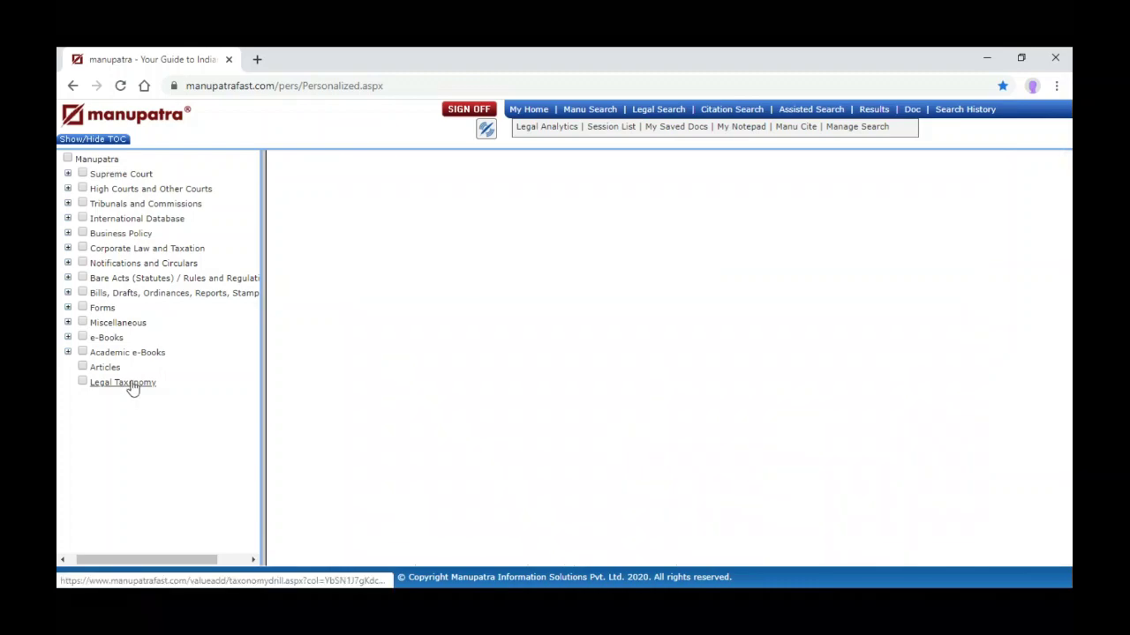
{"action": "scroll", "coordinate": [681, 386], "scroll_direction": "down", "scroll_amount": 1}
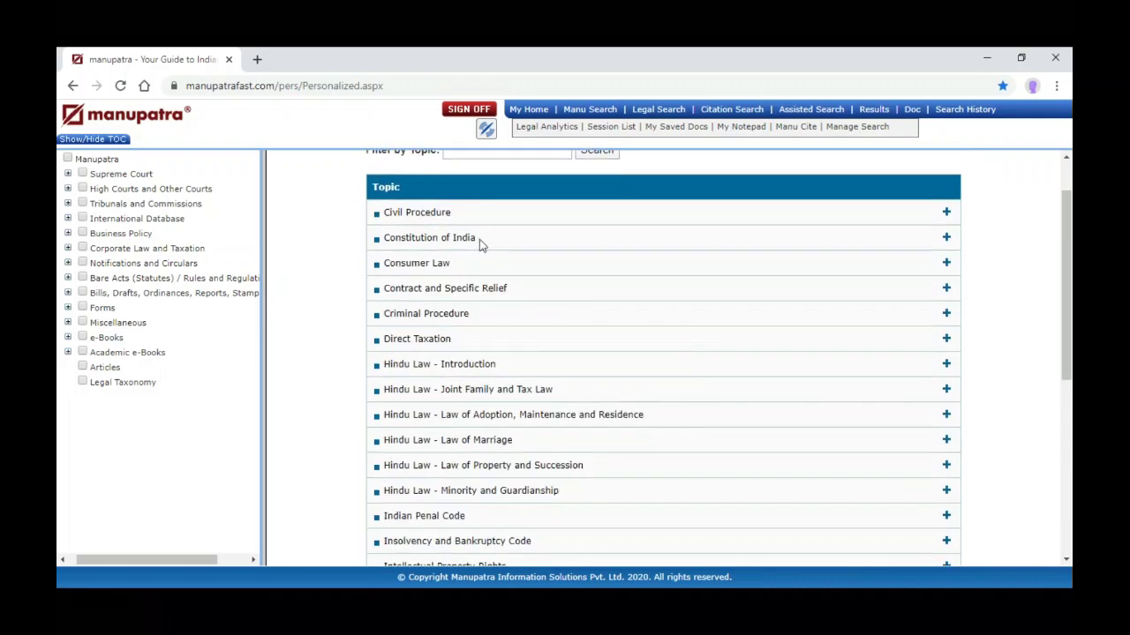
{"action": "left_click", "coordinate": [461, 244]}
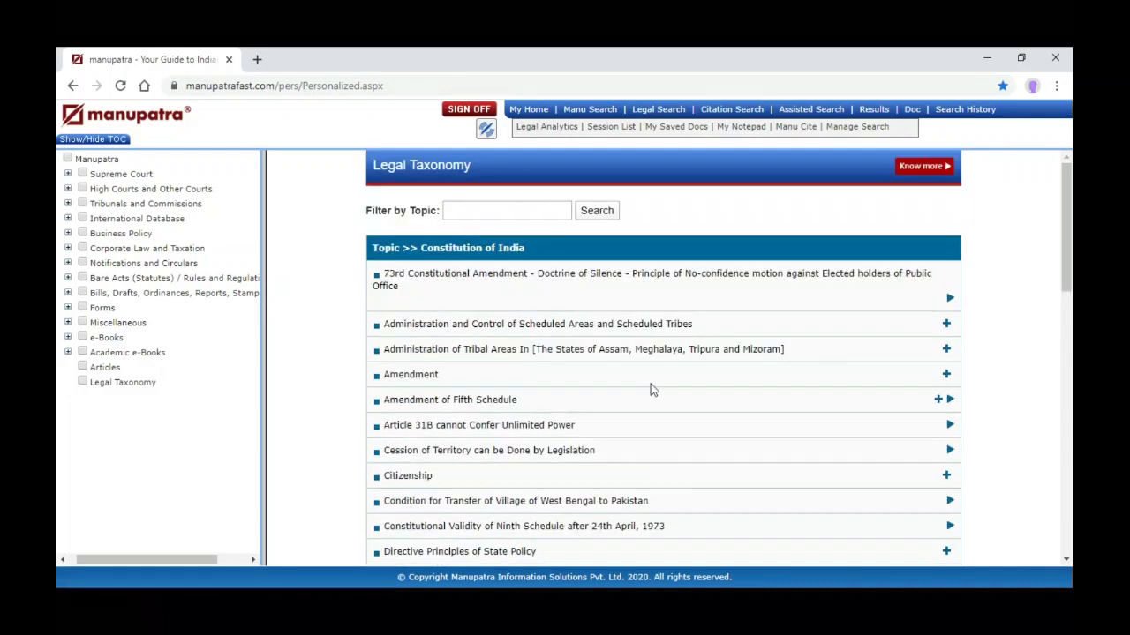
{"action": "scroll", "coordinate": [704, 427], "scroll_direction": "down", "scroll_amount": 2}
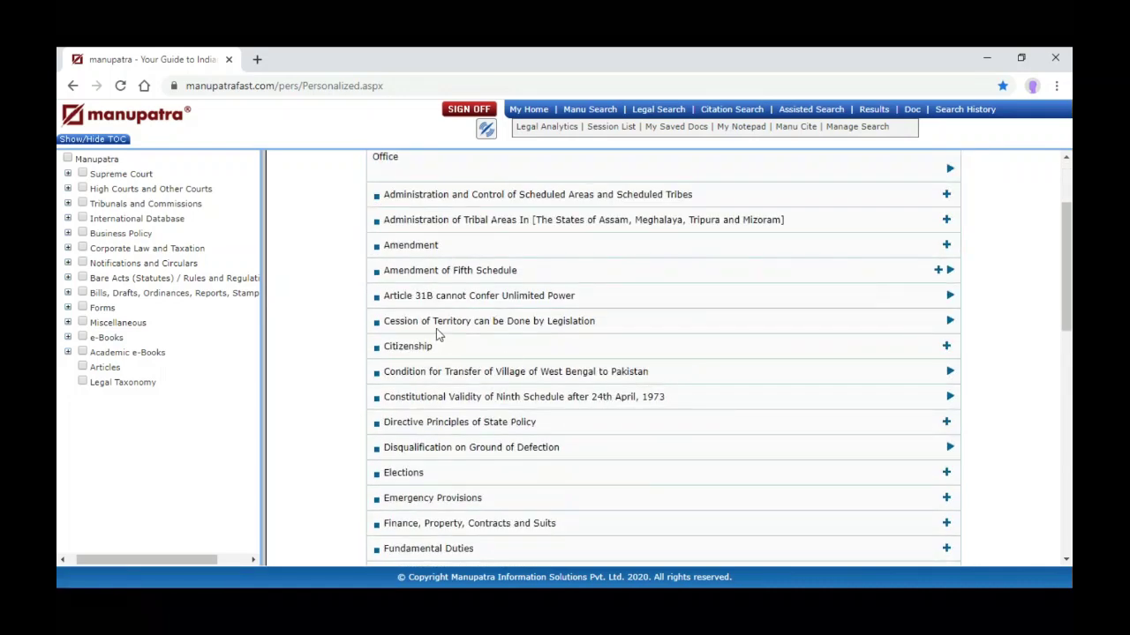
Open the Scope sub-topic under Fundamental Duties and view the full judgment MANU/MH/0684/2009
{"action": "left_click", "coordinate": [453, 549]}
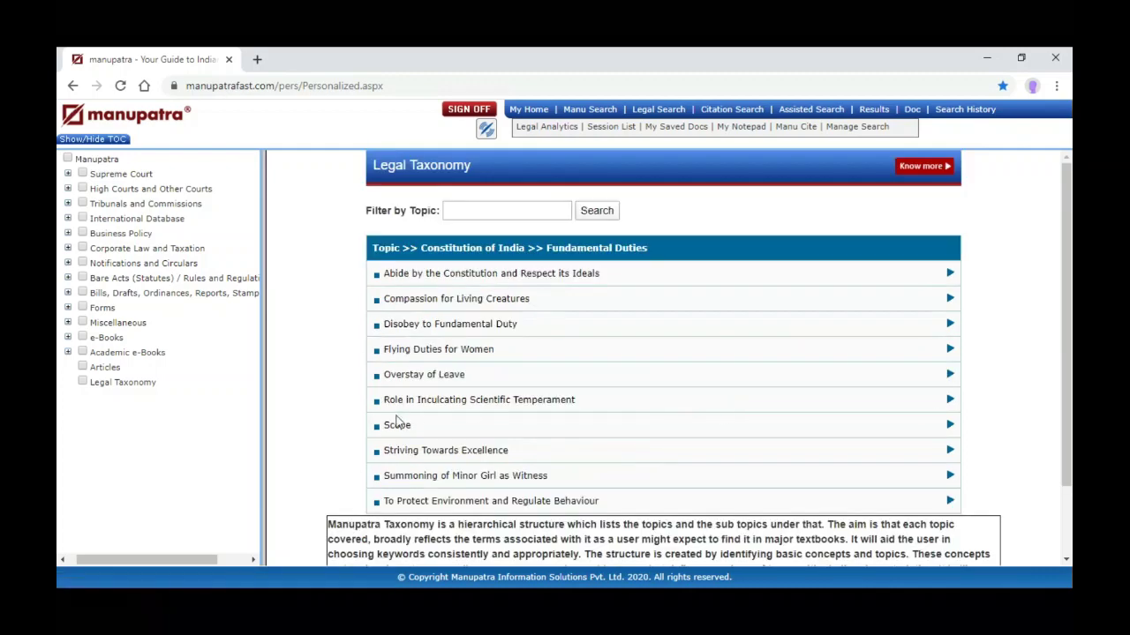
{"action": "left_click", "coordinate": [396, 427]}
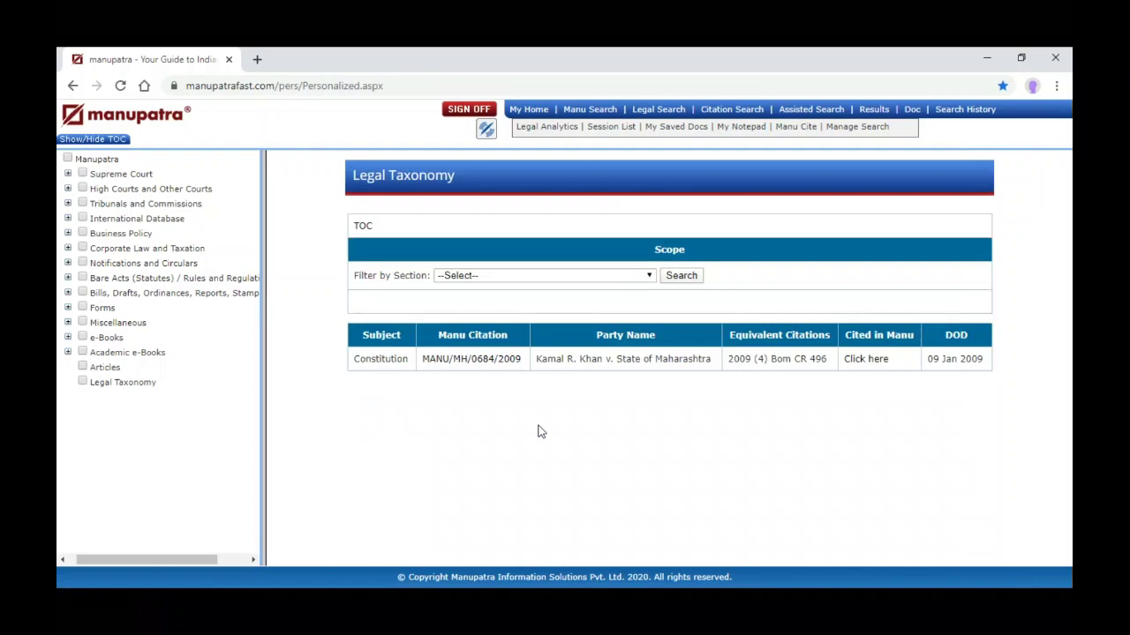
{"action": "left_click", "coordinate": [495, 365]}
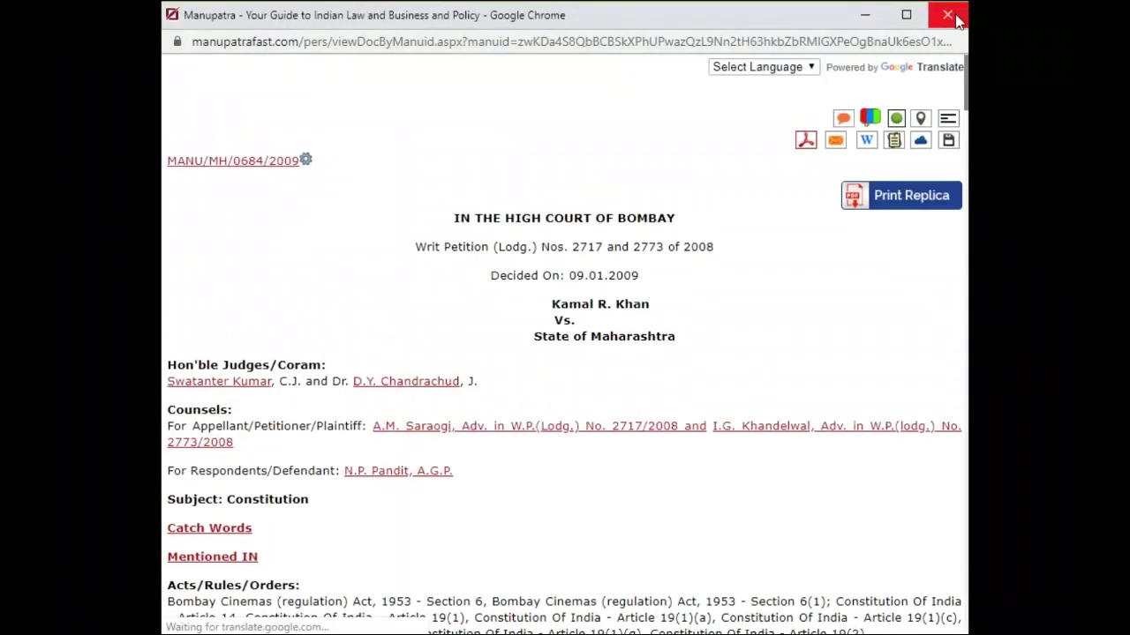
Close the judgment window and review the full list of topics in the Legal Taxonomy
{"action": "left_click", "coordinate": [947, 16]}
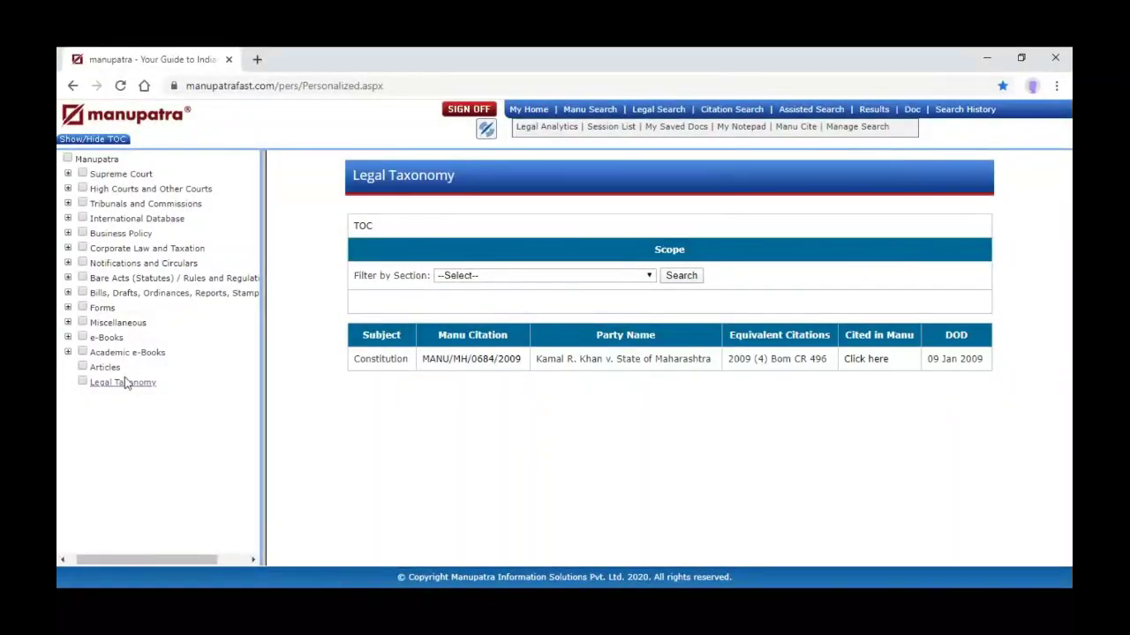
{"action": "left_click", "coordinate": [124, 382]}
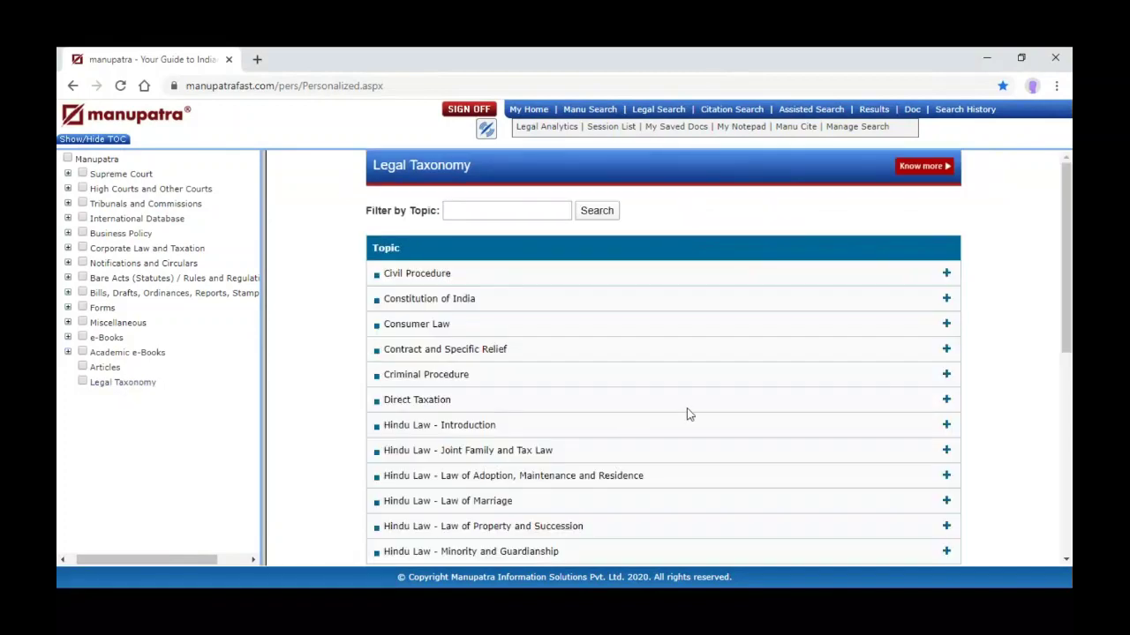
{"action": "scroll", "coordinate": [686, 409], "scroll_direction": "down", "scroll_amount": 3}
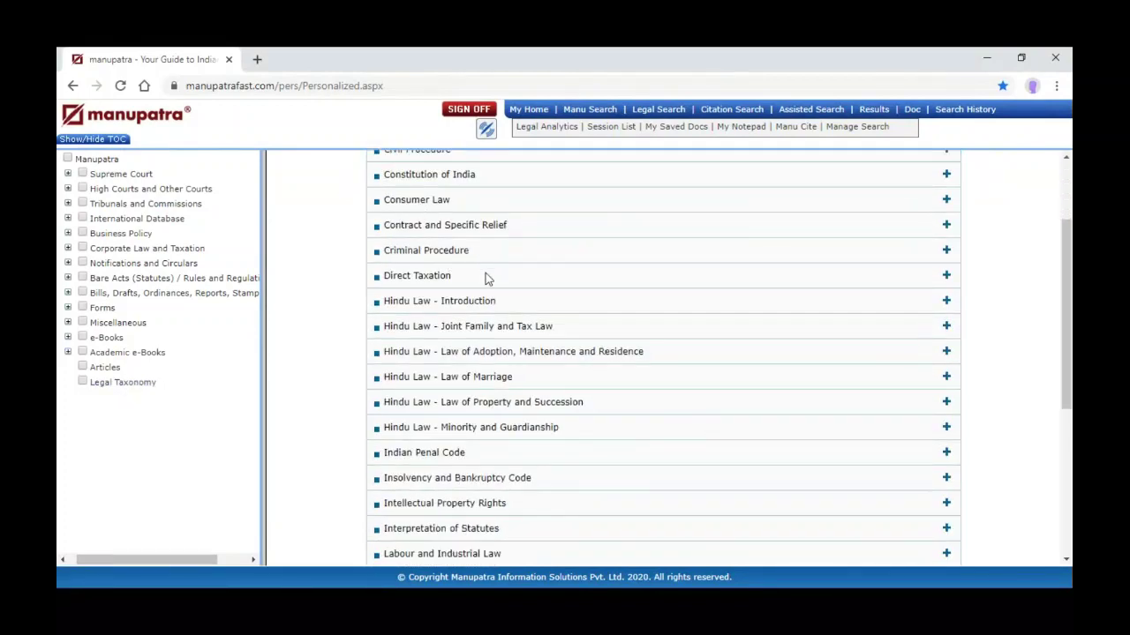
{"action": "scroll", "coordinate": [725, 362], "scroll_direction": "down", "scroll_amount": 2}
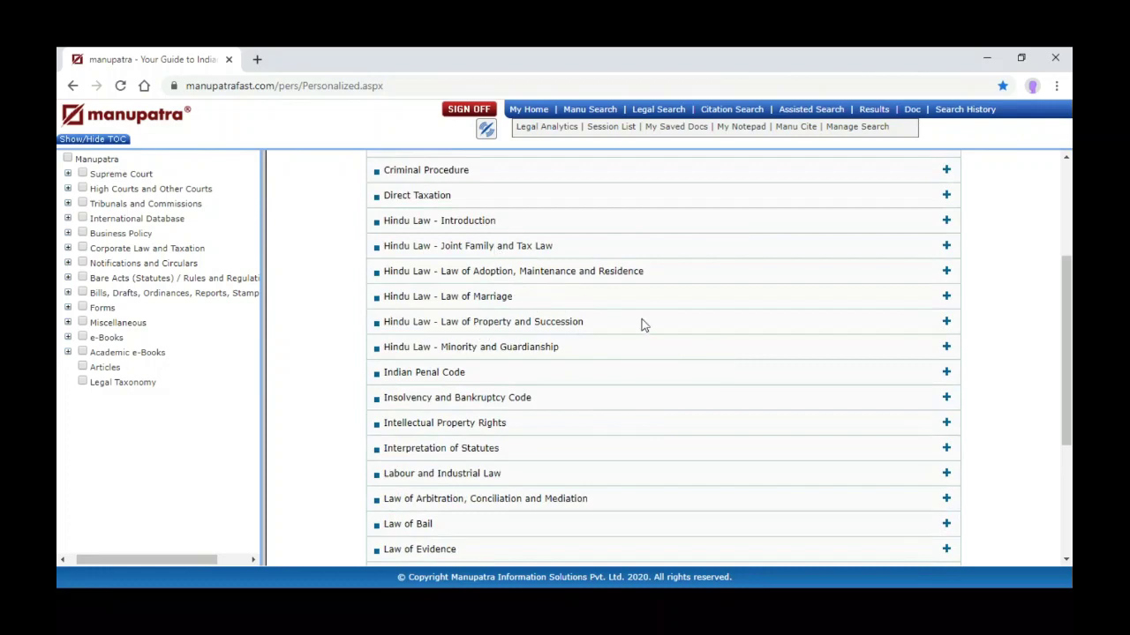
{"action": "scroll", "coordinate": [643, 323], "scroll_direction": "down", "scroll_amount": 1}
{"action": "scroll", "coordinate": [654, 359], "scroll_direction": "down", "scroll_amount": 1}
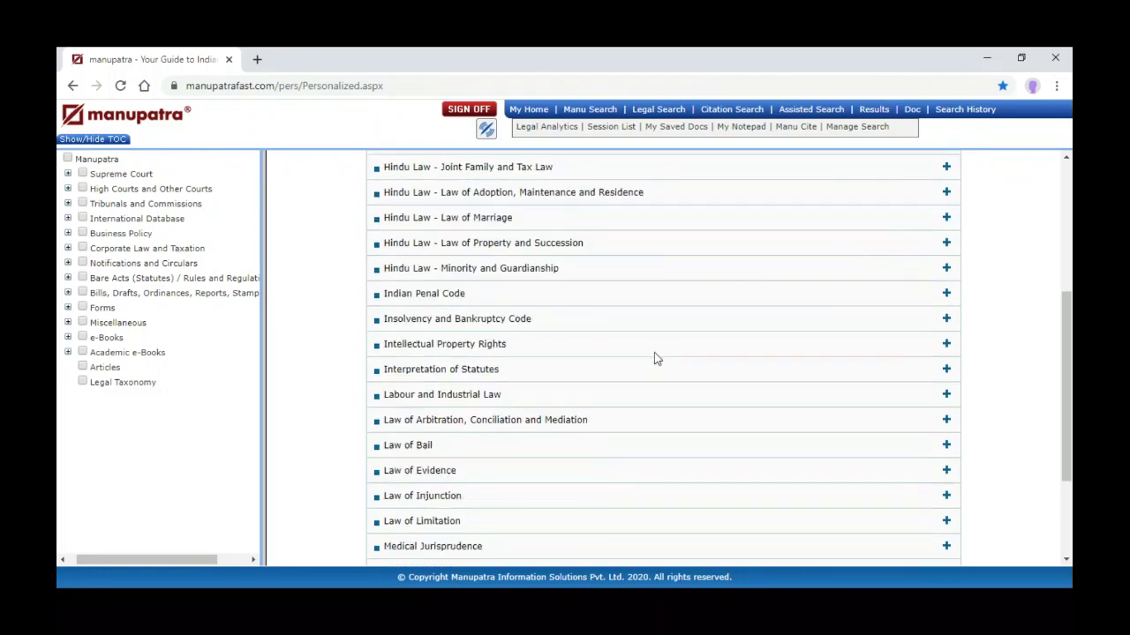
{"action": "scroll", "coordinate": [654, 358], "scroll_direction": "down", "scroll_amount": 1}
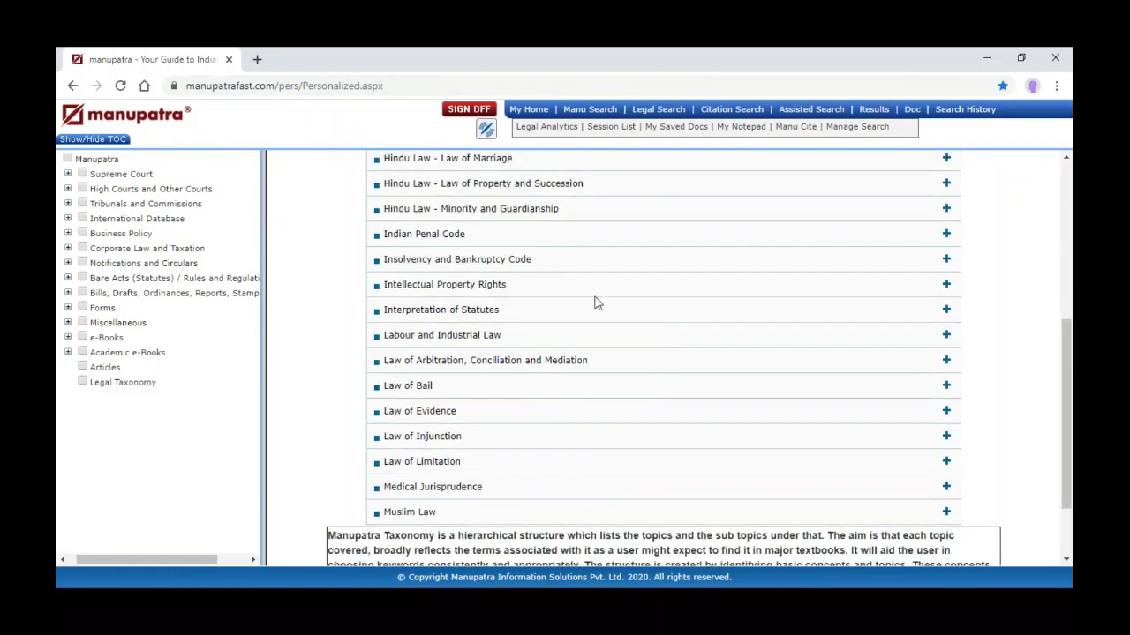
{"action": "scroll", "coordinate": [596, 300], "scroll_direction": "down", "scroll_amount": 1}
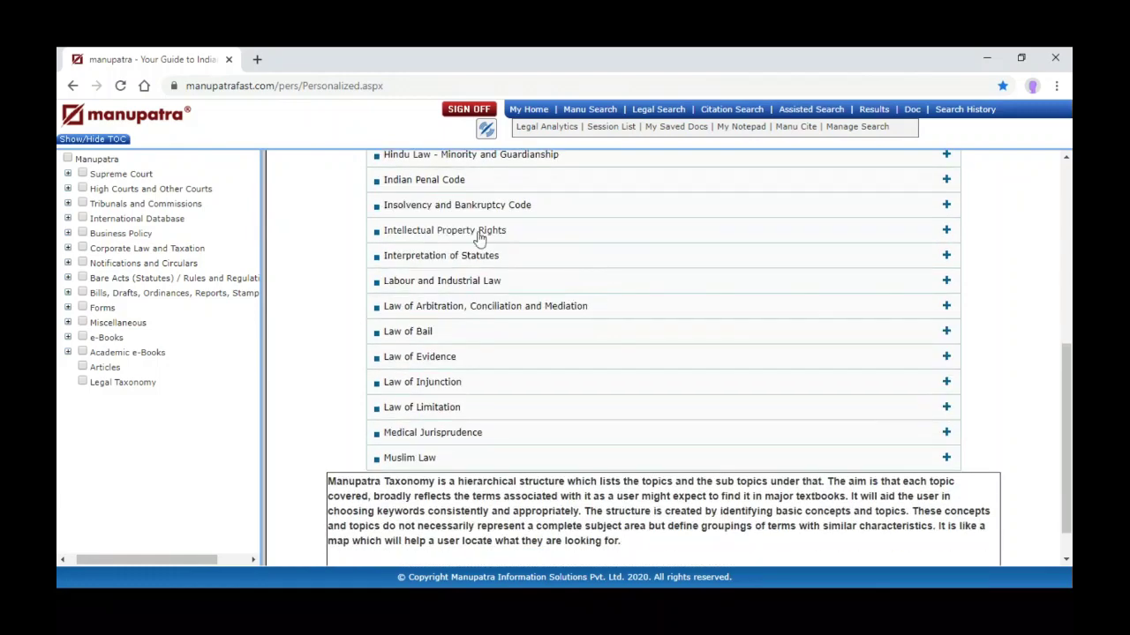
{"action": "scroll", "coordinate": [598, 345], "scroll_direction": "down", "scroll_amount": 1}
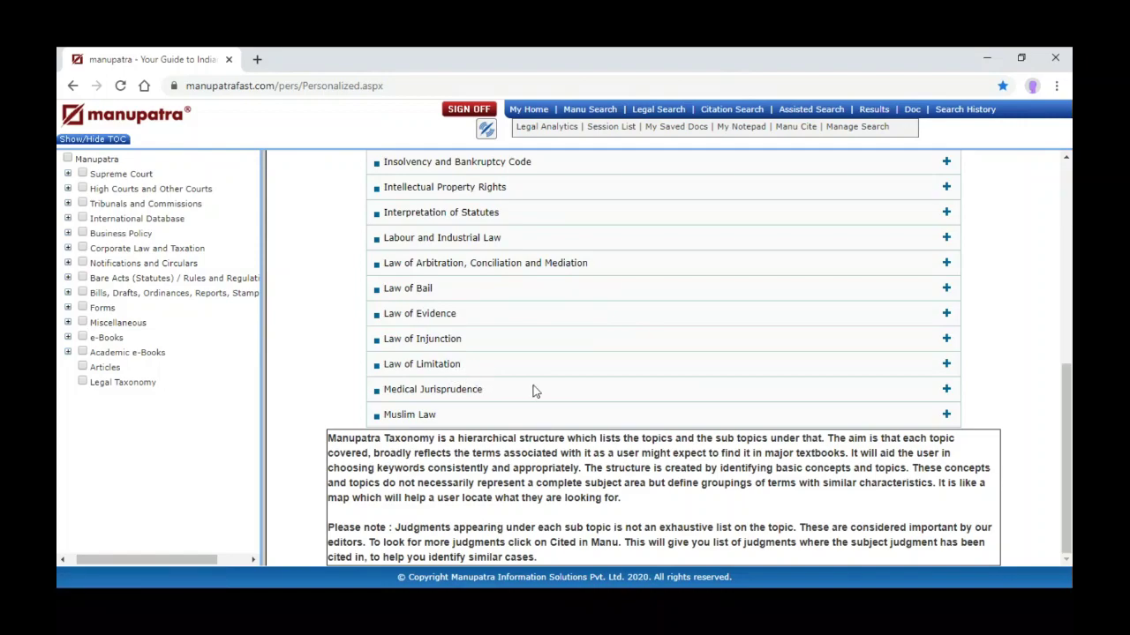
{"action": "scroll", "coordinate": [533, 391], "scroll_direction": "up", "scroll_amount": 1}
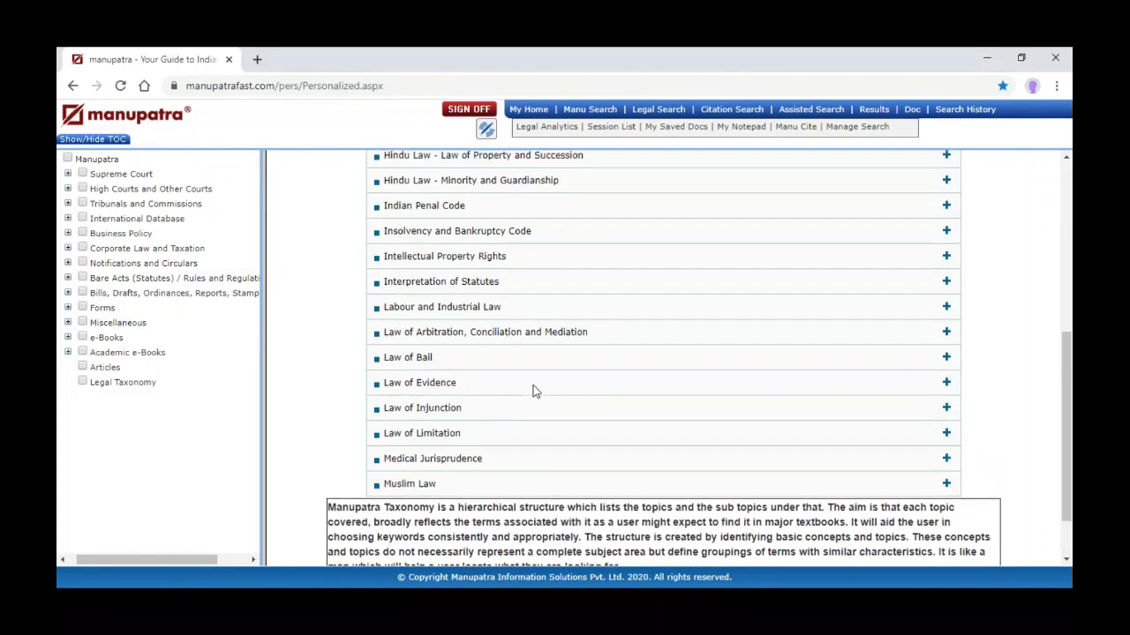
{"action": "scroll", "coordinate": [533, 391], "scroll_direction": "up", "scroll_amount": 2}
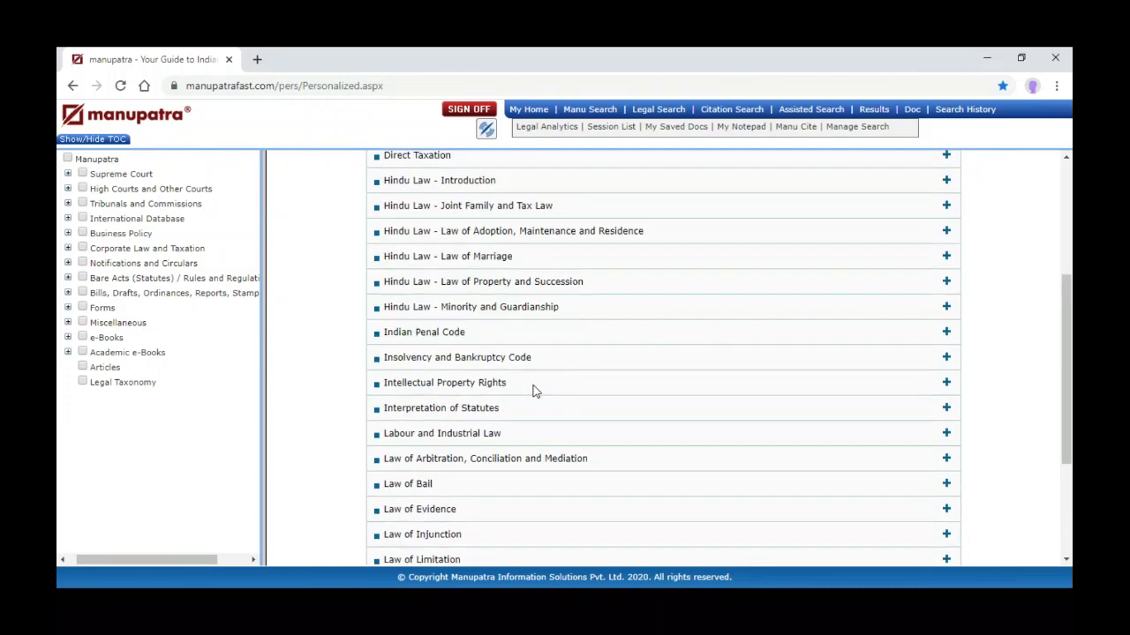
{"action": "scroll", "coordinate": [533, 391], "scroll_direction": "up", "scroll_amount": 2}
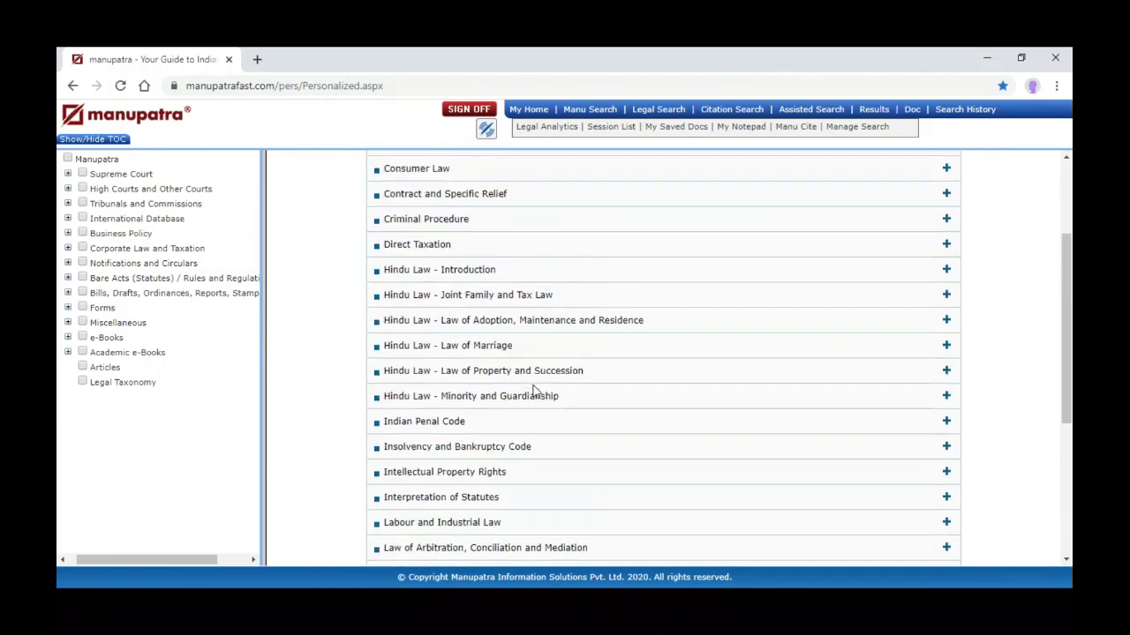
{"action": "scroll", "coordinate": [533, 391], "scroll_direction": "up", "scroll_amount": 2}
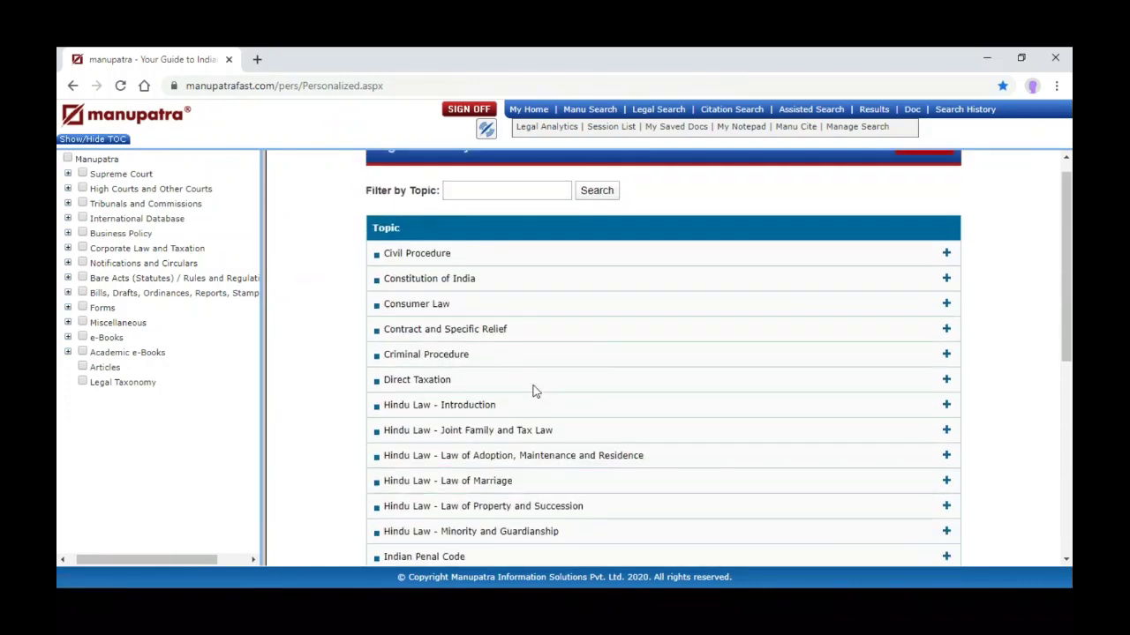
{"action": "scroll", "coordinate": [534, 391], "scroll_direction": "down", "scroll_amount": 5}
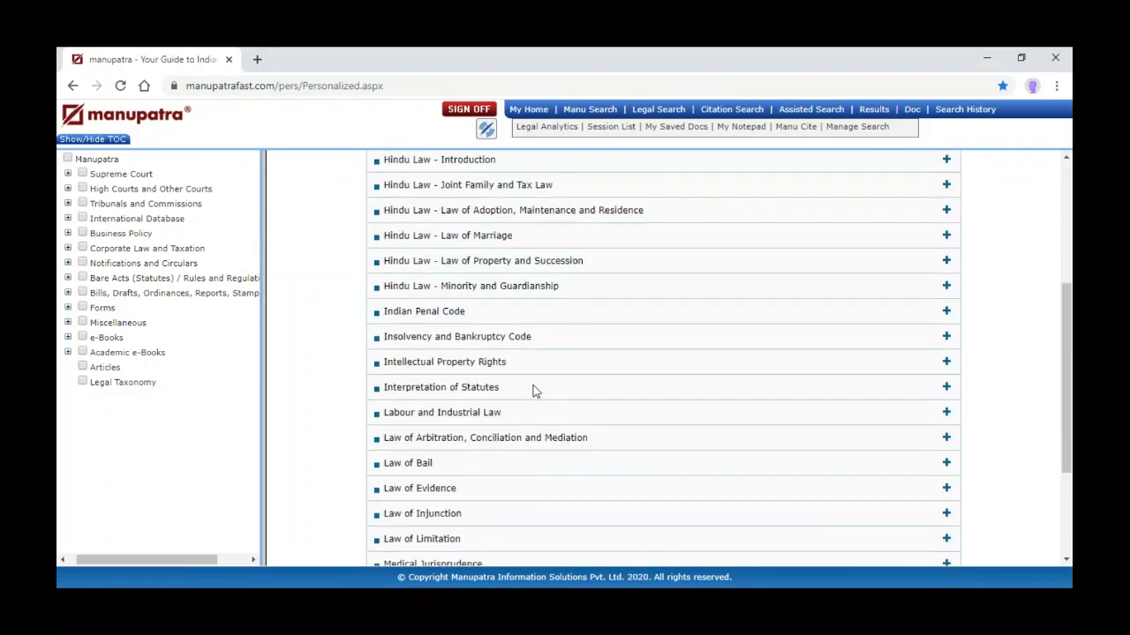
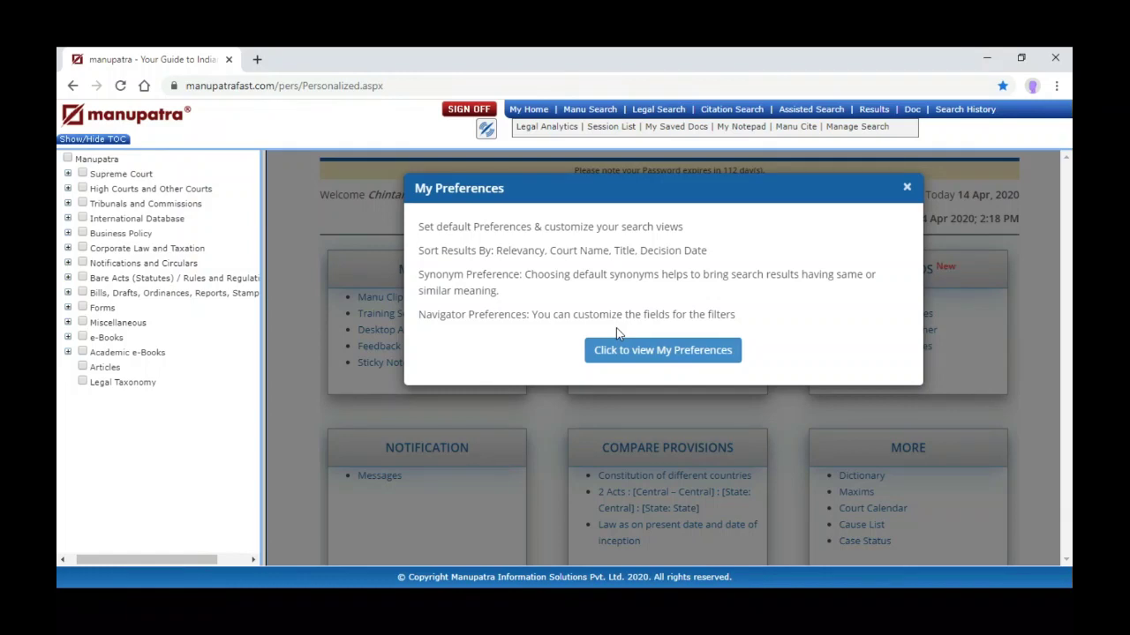
Review the My Preferences sorting description and open the page for setting default search preferences
{"action": "triple_click", "coordinate": [456, 252]}
{"action": "left_click", "coordinate": [682, 251]}
{"action": "left_click", "coordinate": [626, 353]}
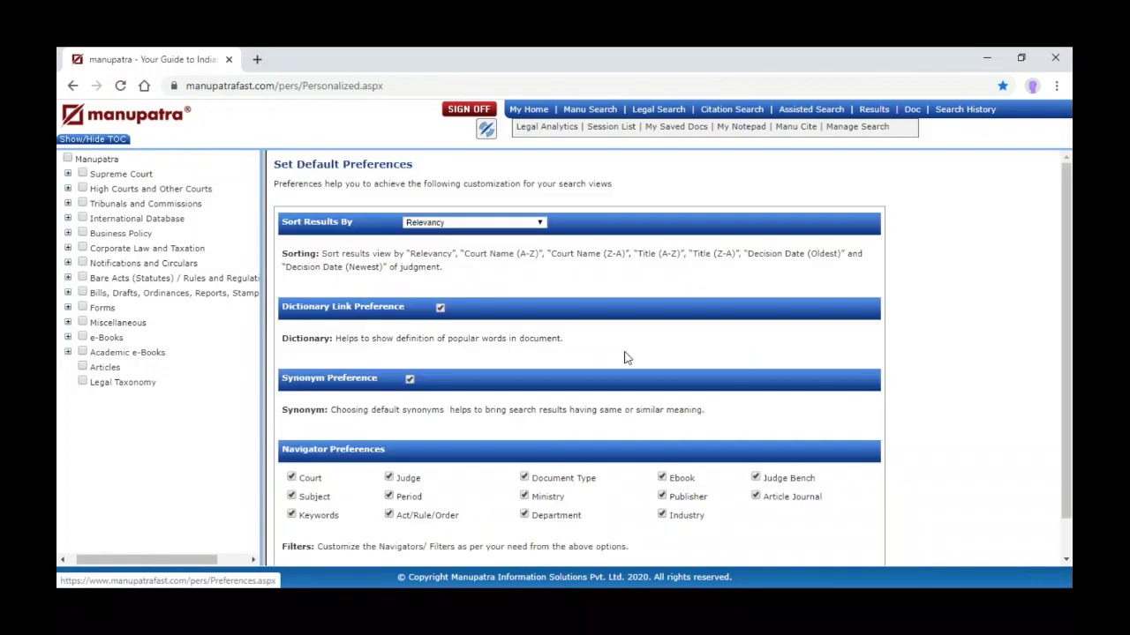
Select Decision Date (Newest) as the default sort order for results and review the remaining preference options
{"action": "scroll", "coordinate": [624, 358], "scroll_direction": "down", "scroll_amount": 1}
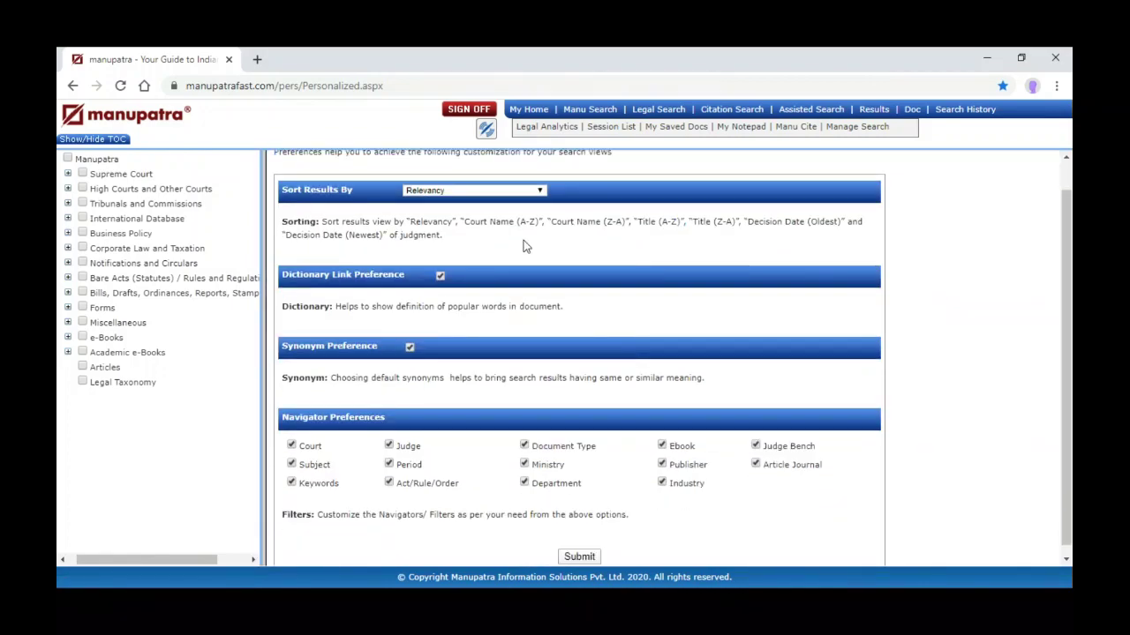
{"action": "left_click", "coordinate": [486, 191]}
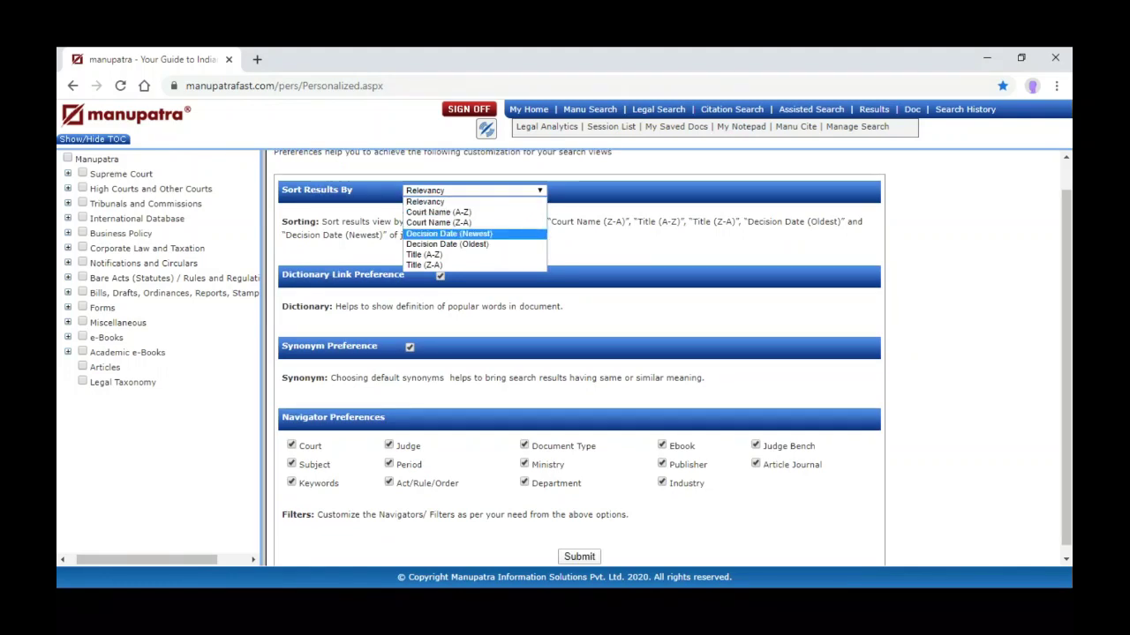
{"action": "left_click", "coordinate": [481, 234]}
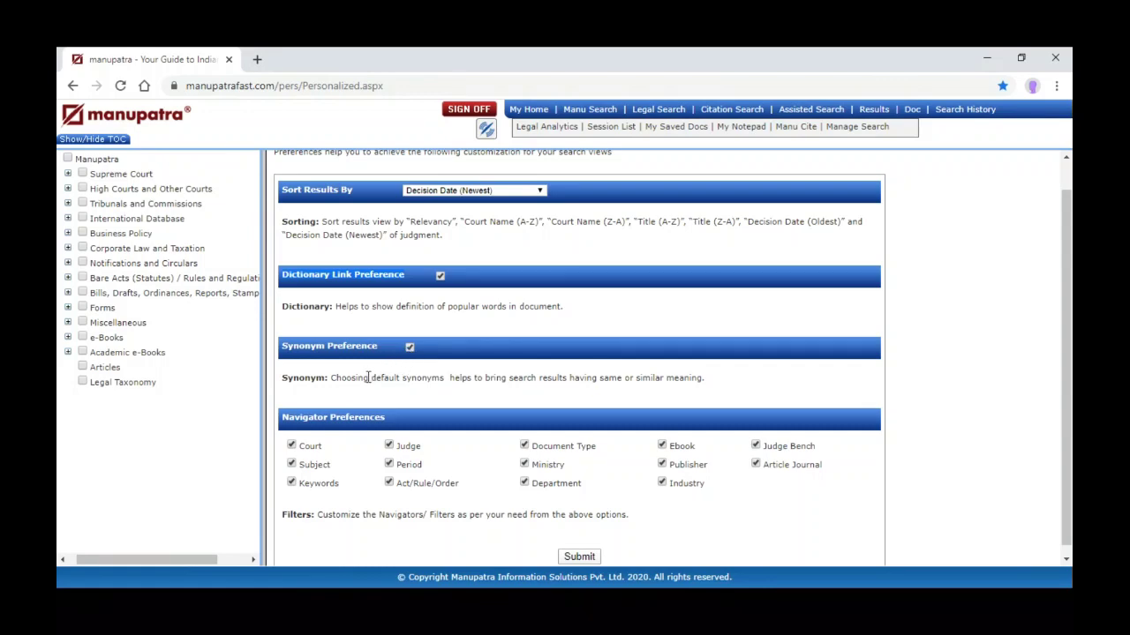
{"action": "scroll", "coordinate": [368, 378], "scroll_direction": "down", "scroll_amount": 1}
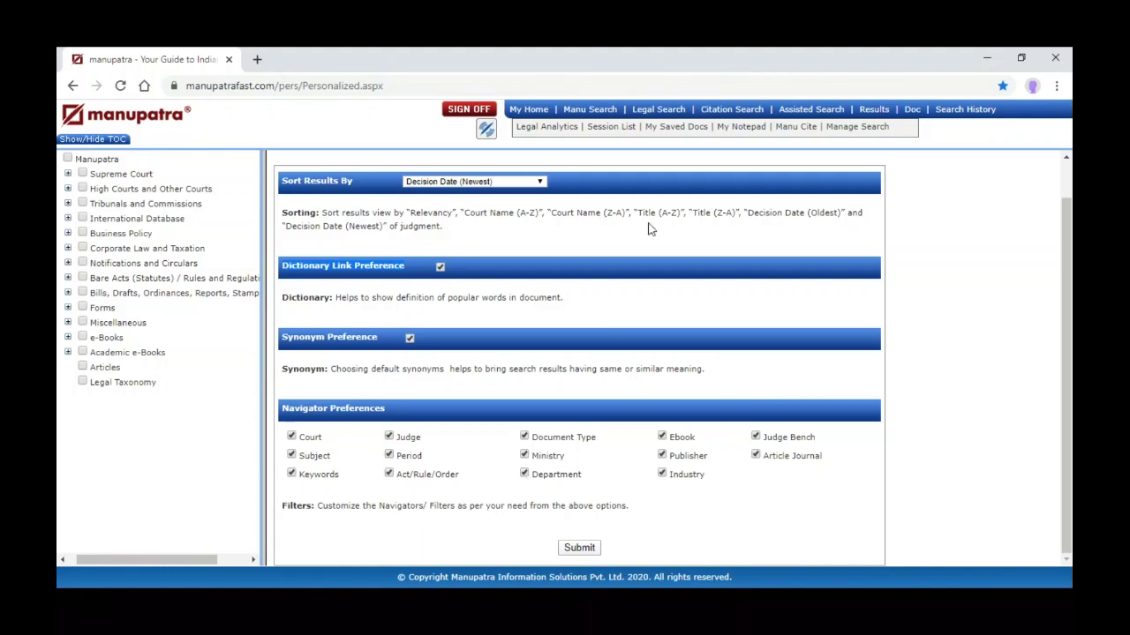
{"action": "scroll", "coordinate": [663, 213], "scroll_direction": "up", "scroll_amount": 1}
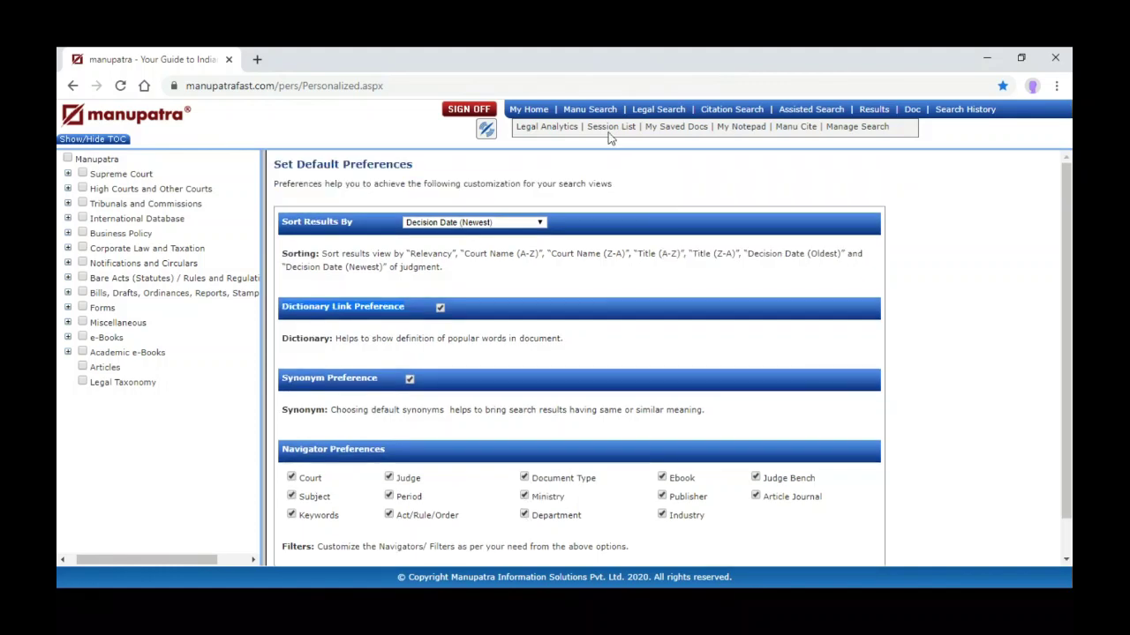
Return to the home page and open the provision comparison for law as on present date and date of inception
{"action": "left_click", "coordinate": [527, 110]}
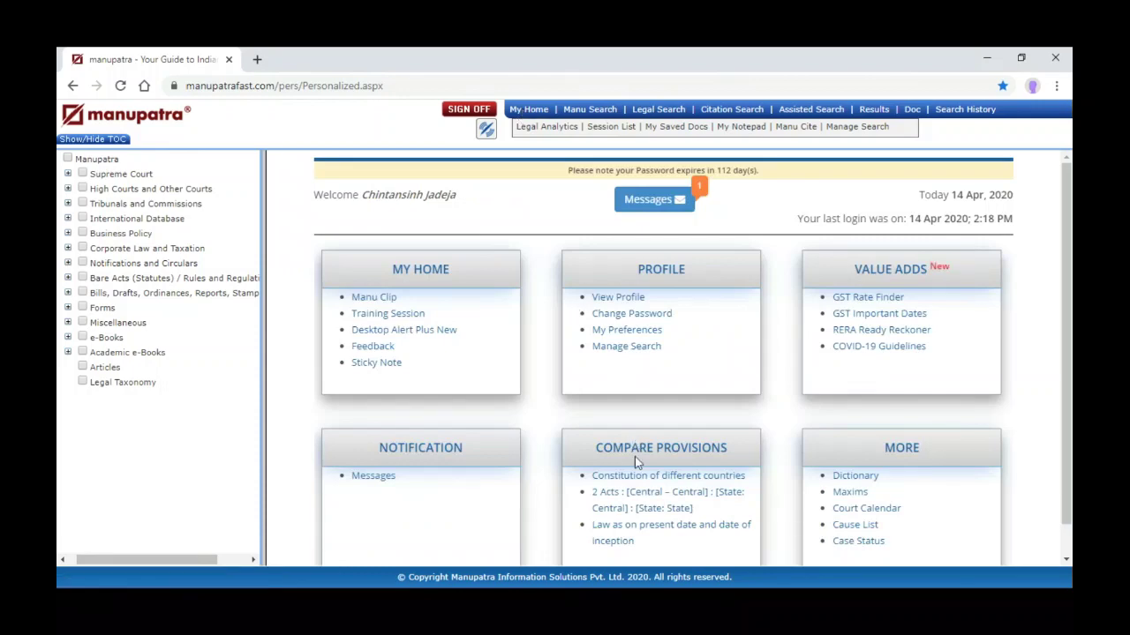
{"action": "scroll", "coordinate": [635, 457], "scroll_direction": "down", "scroll_amount": 1}
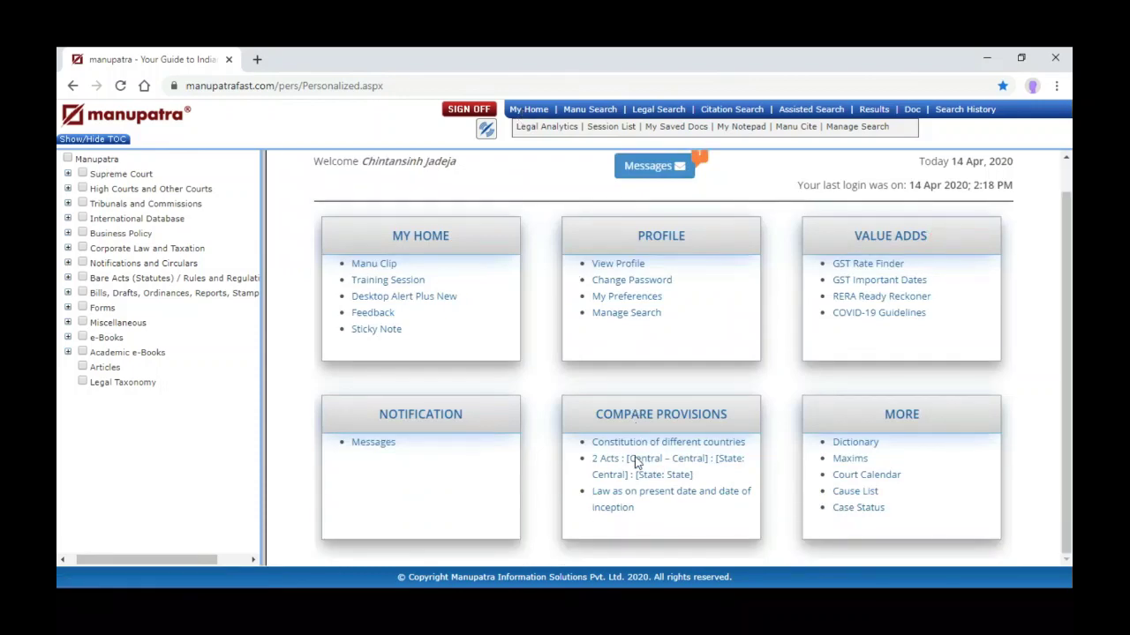
{"action": "left_click", "coordinate": [663, 497]}
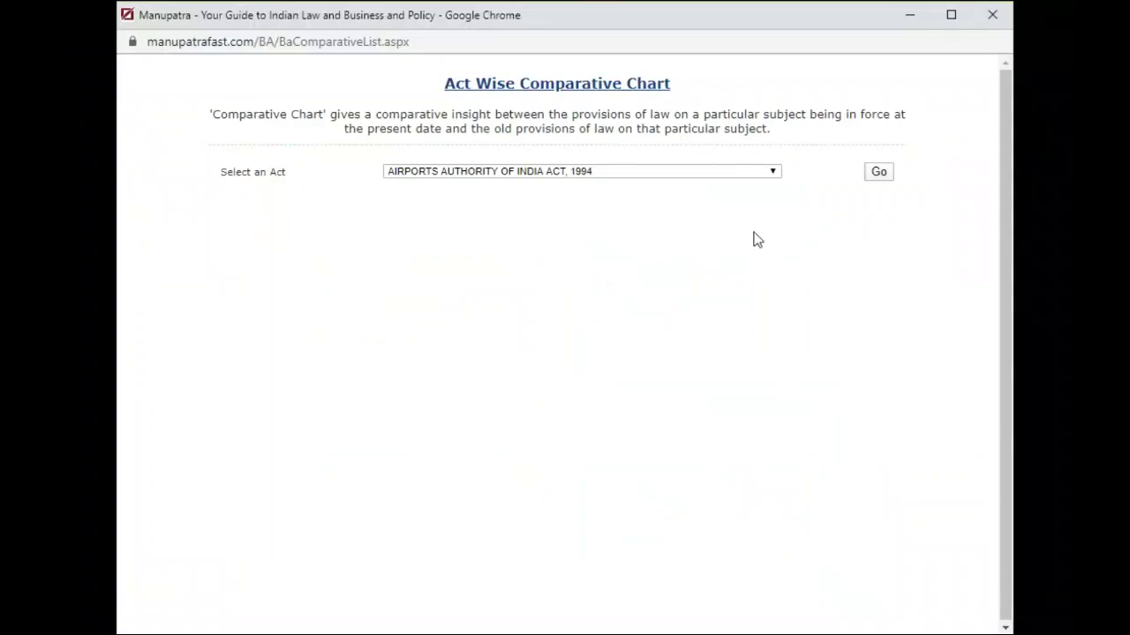
Generate the Act Wise Comparative Chart for the Electricity Act, 2003
{"action": "left_click", "coordinate": [768, 173]}
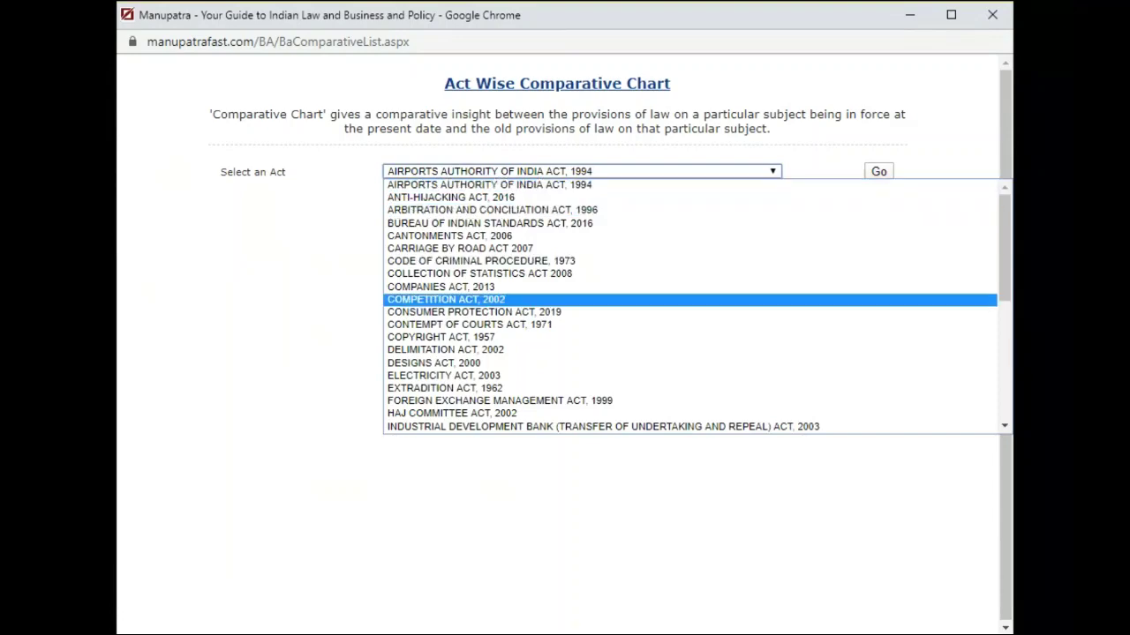
{"action": "scroll", "coordinate": [690, 306], "scroll_direction": "down", "scroll_amount": 5}
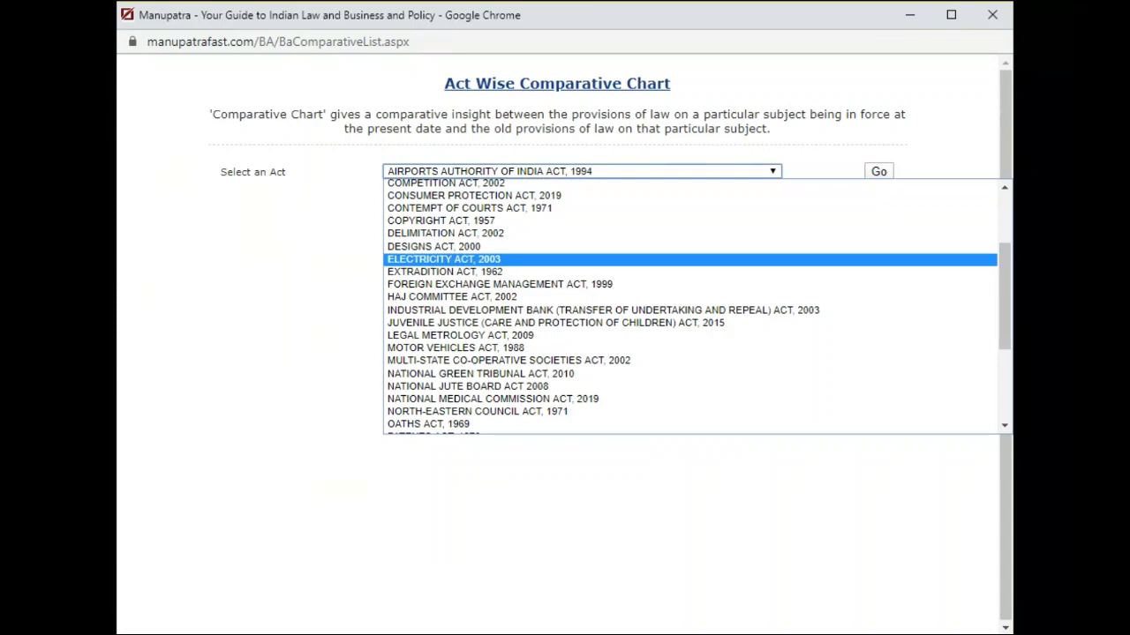
{"action": "left_click", "coordinate": [512, 260]}
{"action": "left_click", "coordinate": [879, 173]}
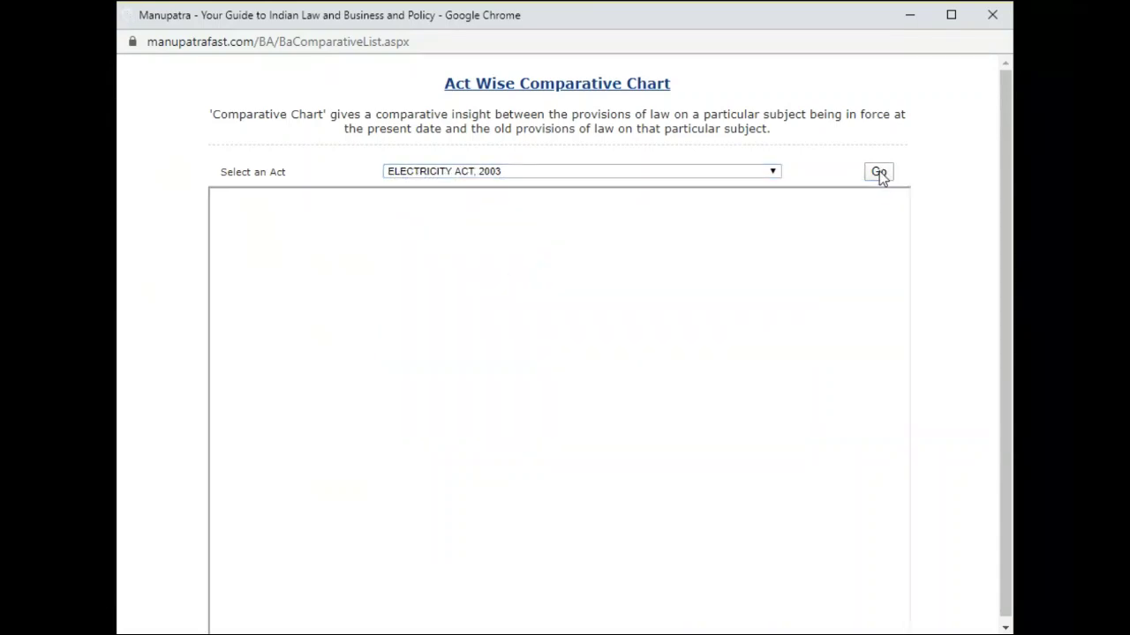
Examine how the Electricity Act, 2003 sections correspond to the provisions of the 1998, 1948 and 1910 Acts in the chart
{"action": "scroll", "coordinate": [786, 429], "scroll_direction": "down", "scroll_amount": 3}
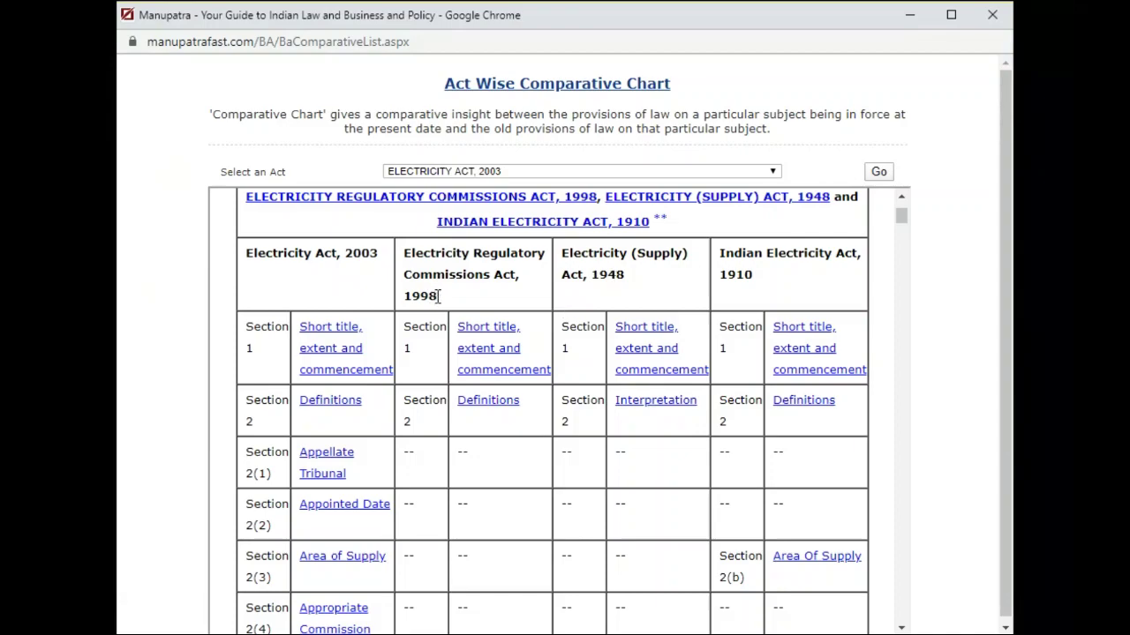
{"action": "scroll", "coordinate": [438, 296], "scroll_direction": "up", "scroll_amount": 1}
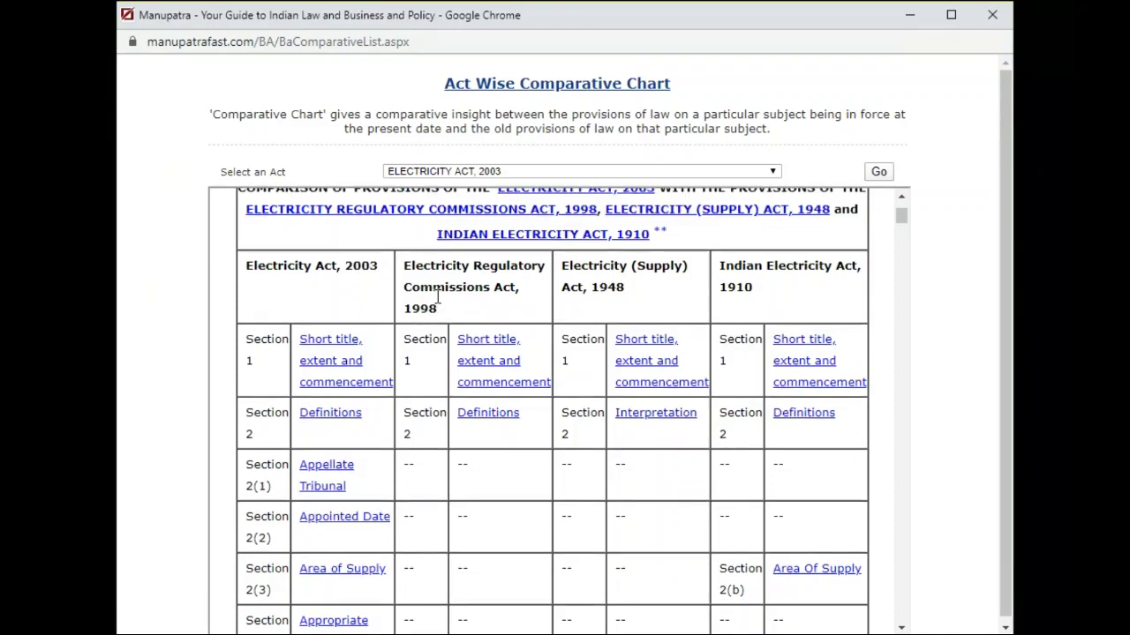
{"action": "scroll", "coordinate": [439, 300], "scroll_direction": "down", "scroll_amount": 2}
{"action": "scroll", "coordinate": [436, 297], "scroll_direction": "down", "scroll_amount": 5}
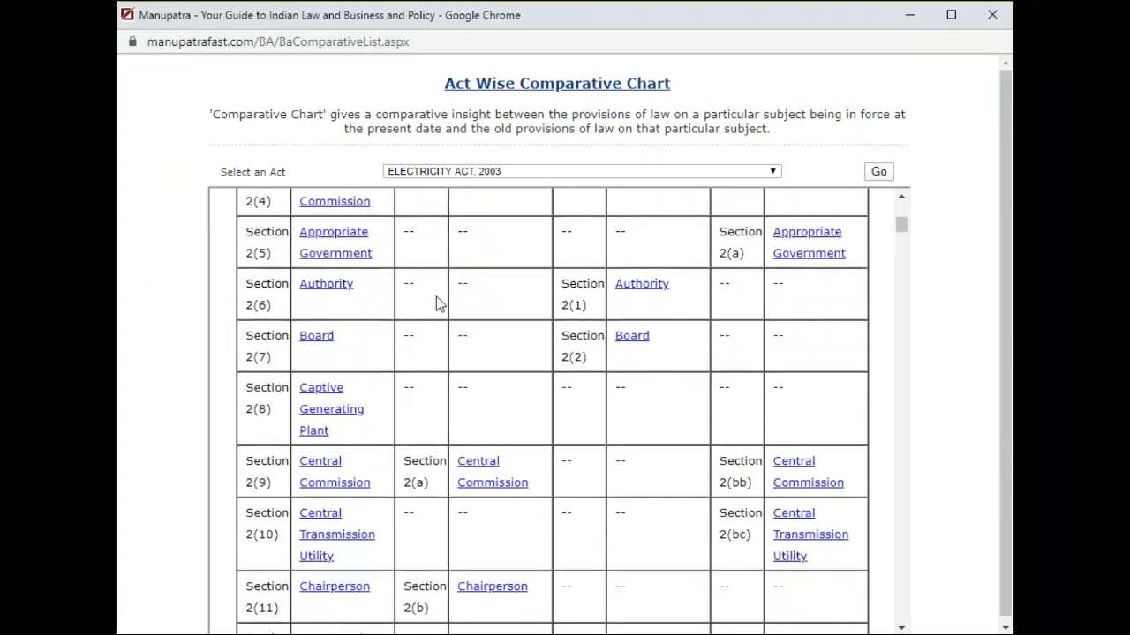
{"action": "scroll", "coordinate": [436, 297], "scroll_direction": "up", "scroll_amount": 7}
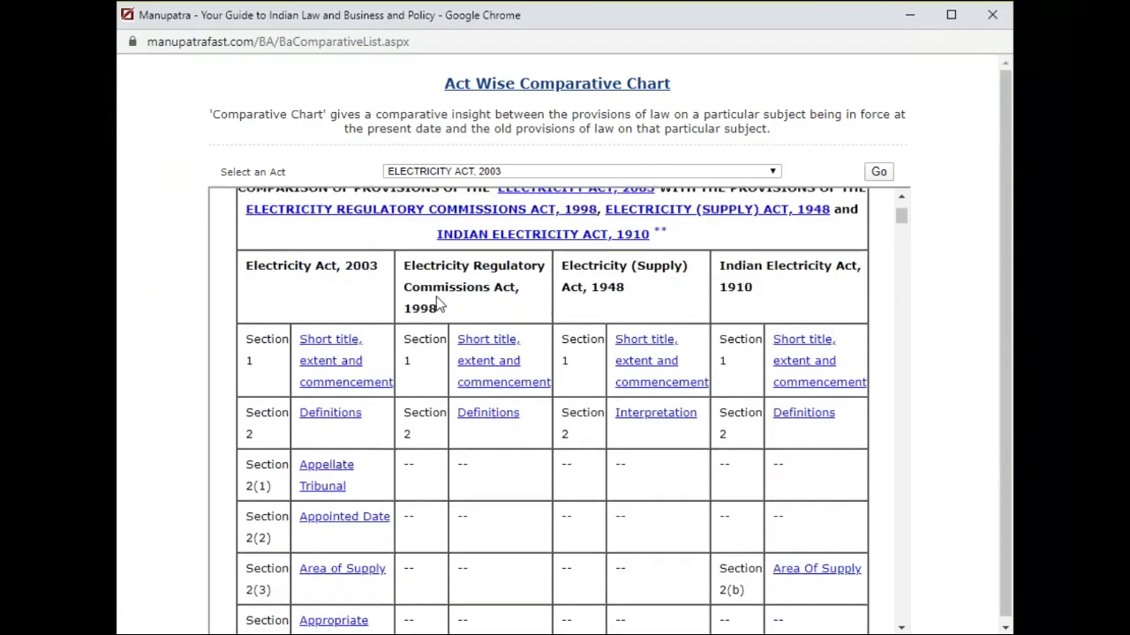
{"action": "scroll", "coordinate": [436, 297], "scroll_direction": "down", "scroll_amount": 2}
{"action": "scroll", "coordinate": [439, 302], "scroll_direction": "down", "scroll_amount": 5}
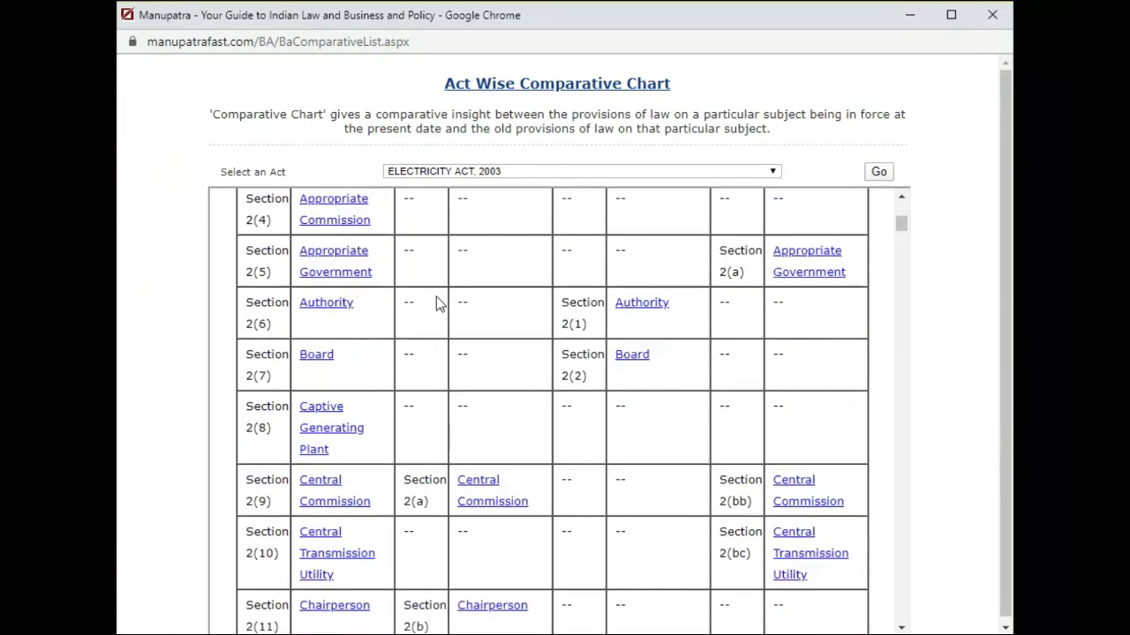
{"action": "scroll", "coordinate": [437, 297], "scroll_direction": "down", "scroll_amount": 7}
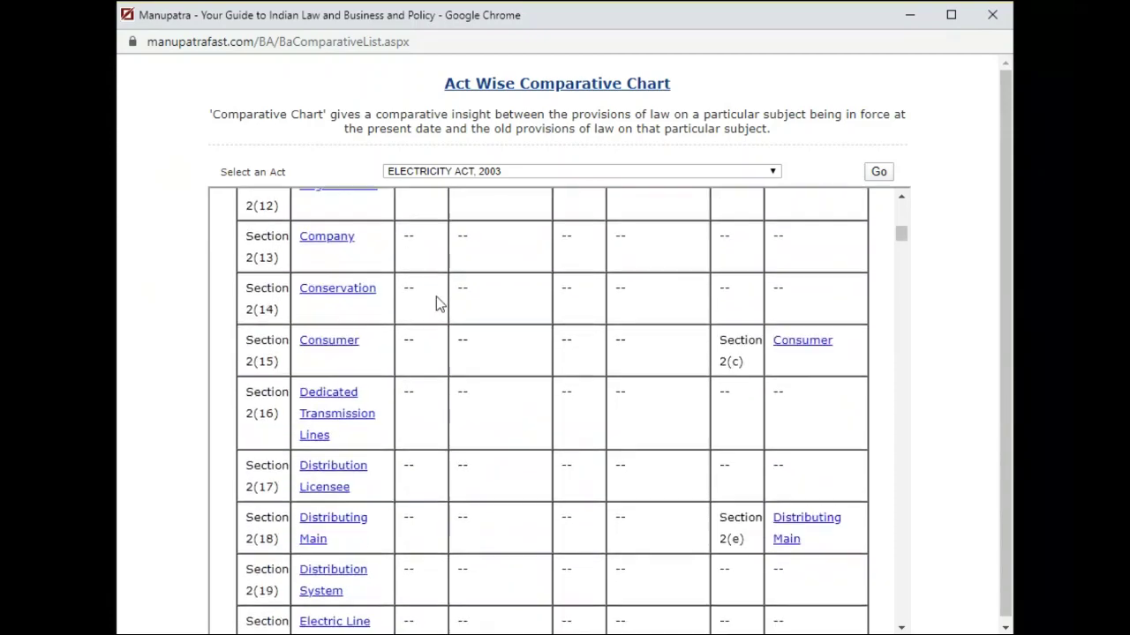
{"action": "scroll", "coordinate": [438, 303], "scroll_direction": "down", "scroll_amount": 7}
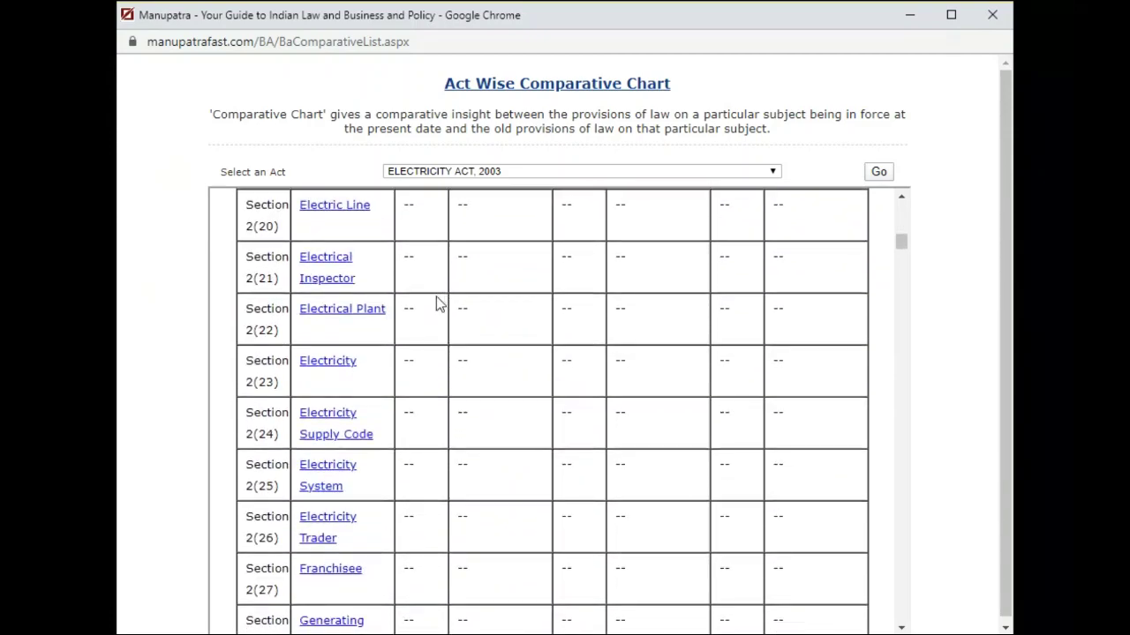
{"action": "scroll", "coordinate": [439, 302], "scroll_direction": "down", "scroll_amount": 1}
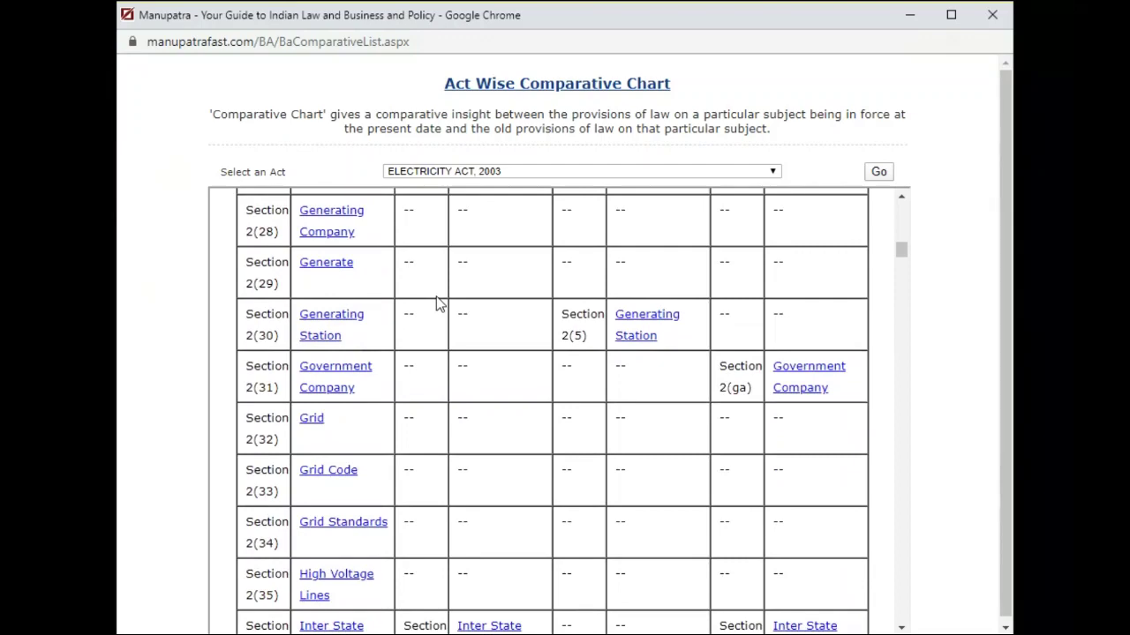
Generate the Act Wise Comparative Chart for the Designs Act, 2000
{"action": "left_click", "coordinate": [727, 172]}
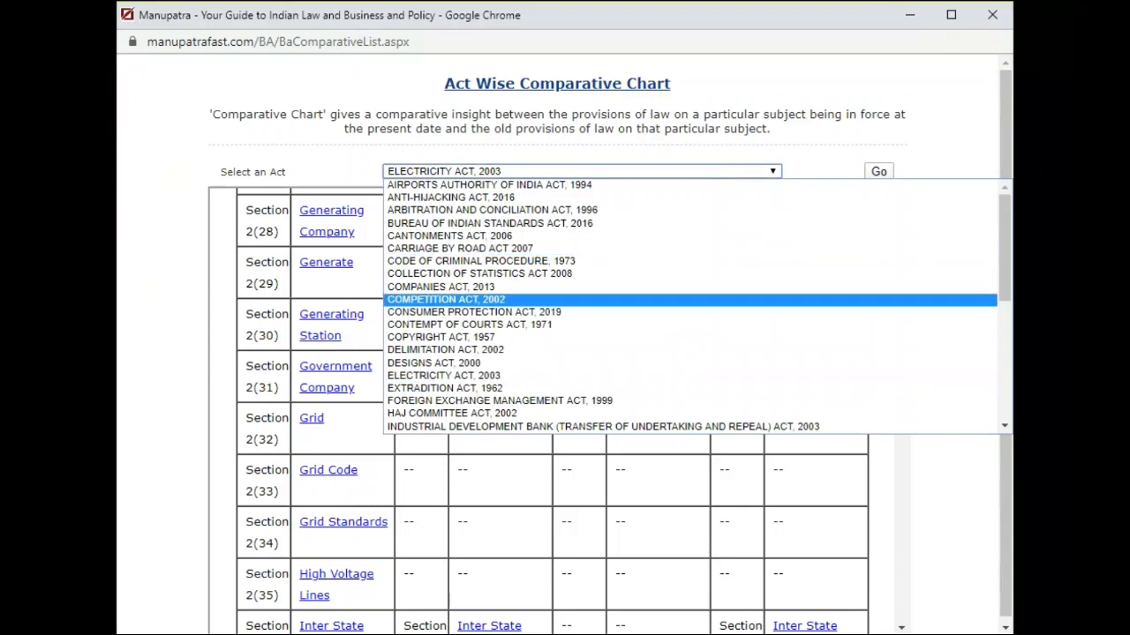
{"action": "scroll", "coordinate": [530, 300], "scroll_direction": "down", "scroll_amount": 3}
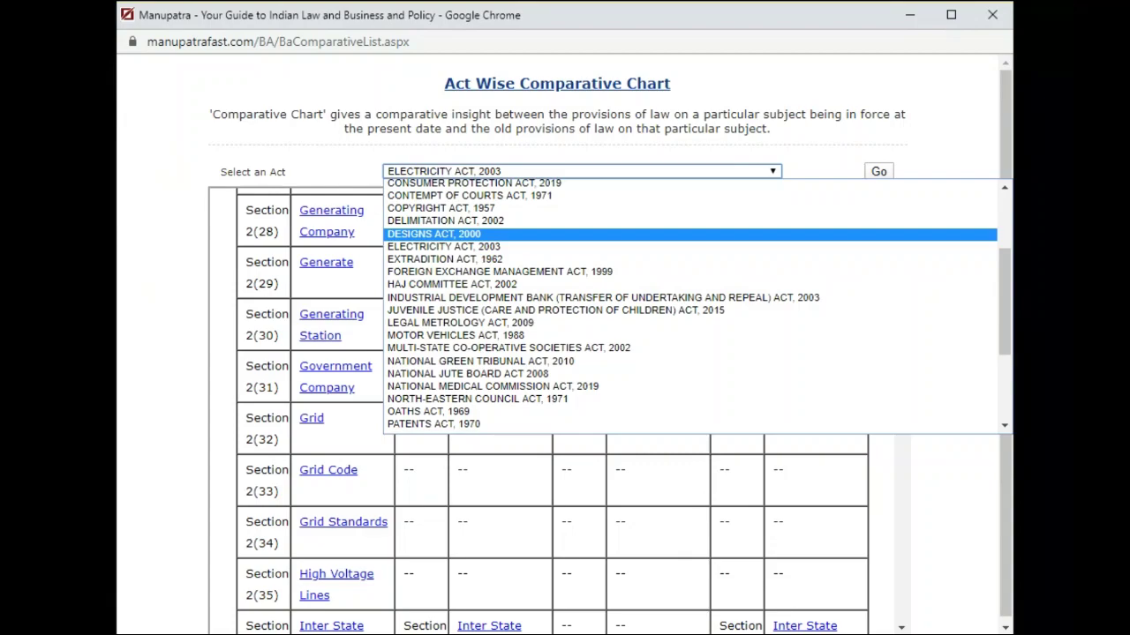
{"action": "left_click", "coordinate": [542, 235]}
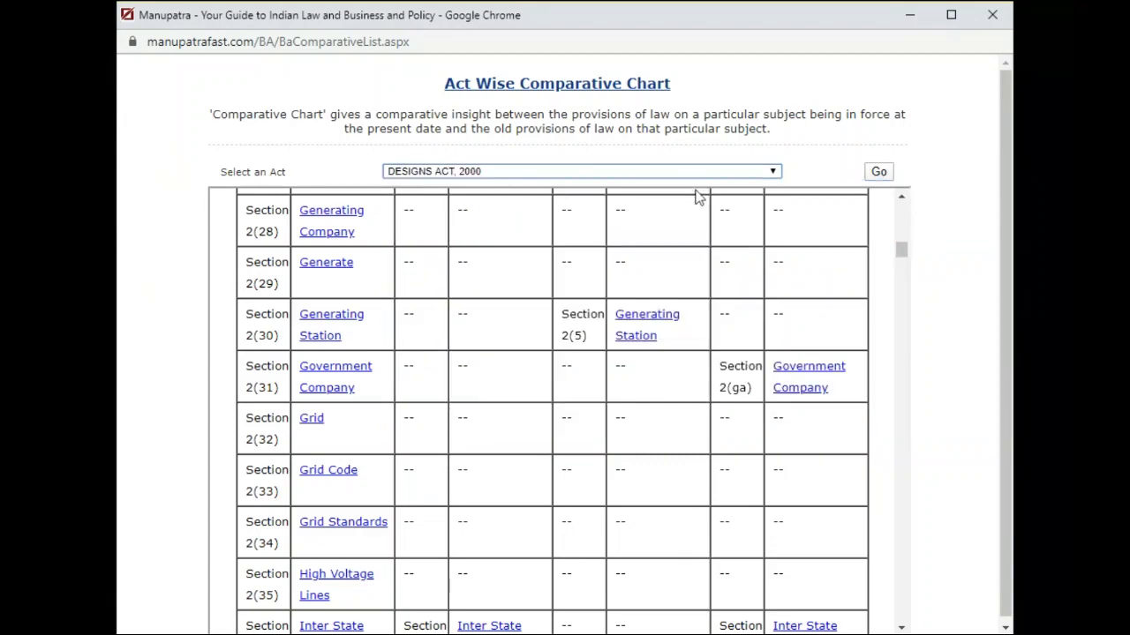
{"action": "left_click", "coordinate": [879, 173]}
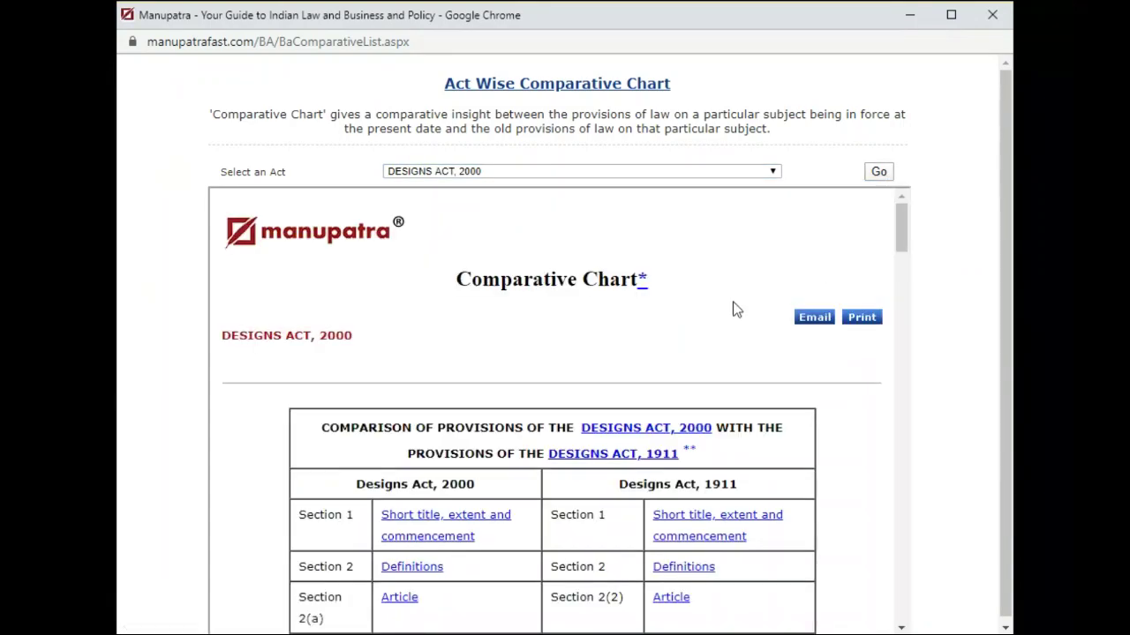
Examine how the Designs Act, 2000 sections correspond to the 1911 Act's provisions, including Section 9, and close the chart
{"action": "scroll", "coordinate": [788, 391], "scroll_direction": "down", "scroll_amount": 2}
{"action": "scroll", "coordinate": [786, 385], "scroll_direction": "down", "scroll_amount": 1}
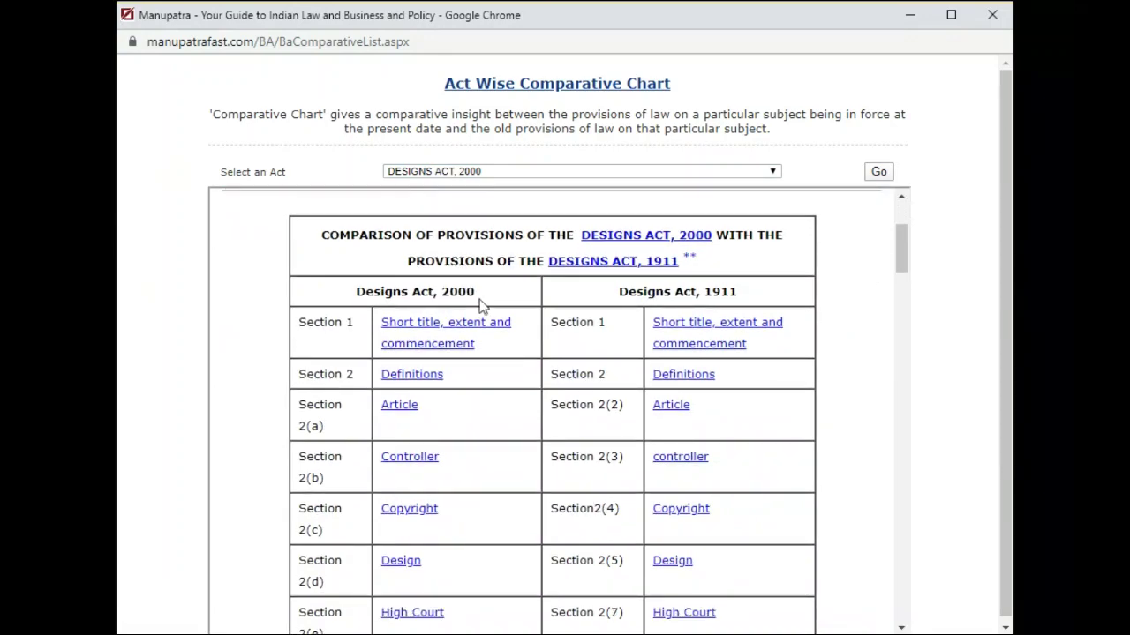
{"action": "scroll", "coordinate": [545, 502], "scroll_direction": "down", "scroll_amount": 6}
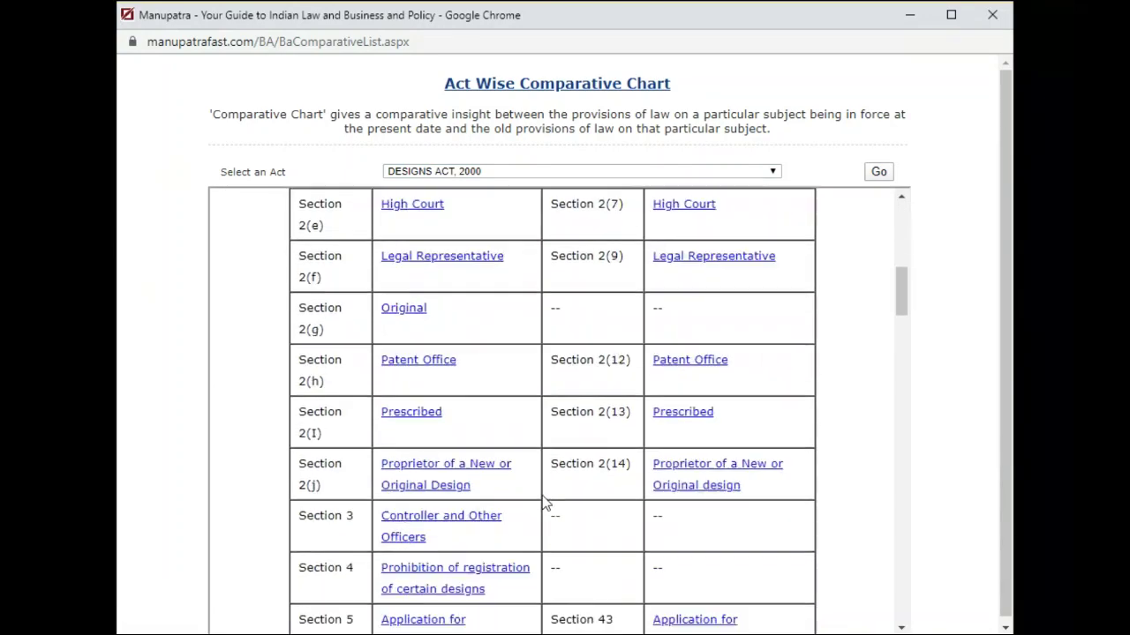
{"action": "scroll", "coordinate": [544, 503], "scroll_direction": "down", "scroll_amount": 4}
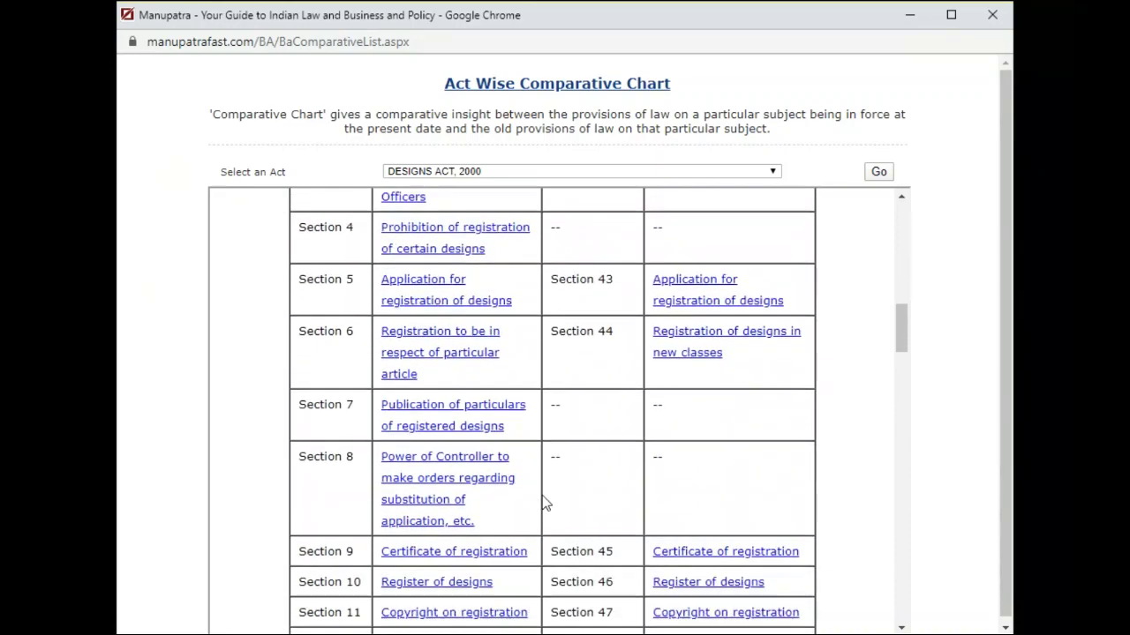
{"action": "scroll", "coordinate": [544, 503], "scroll_direction": "up", "scroll_amount": 1}
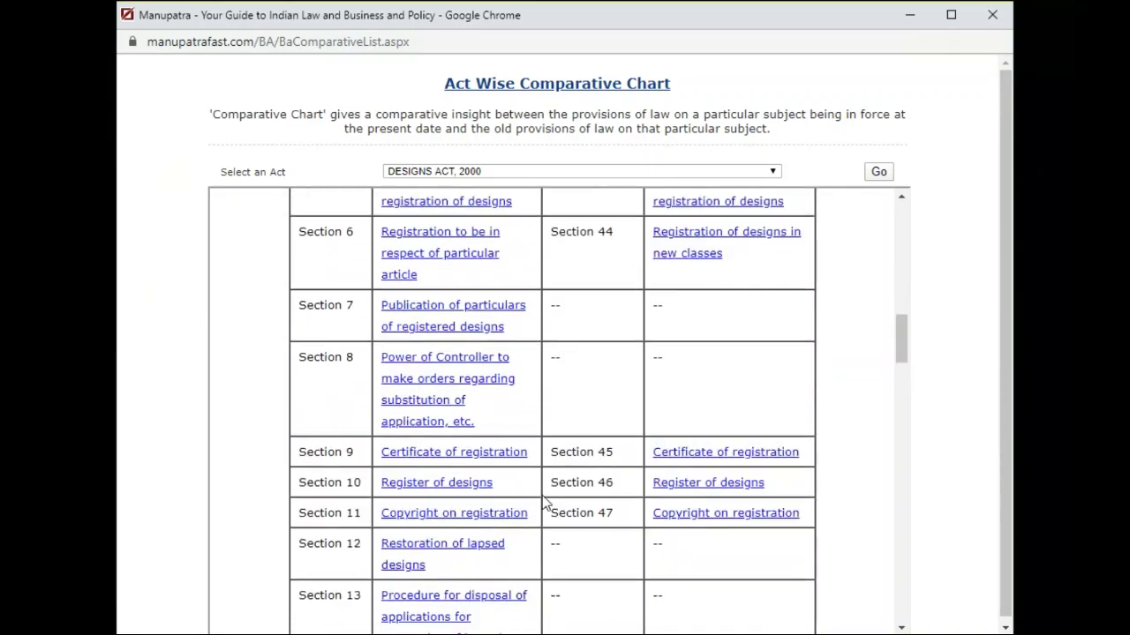
{"action": "triple_click", "coordinate": [566, 452]}
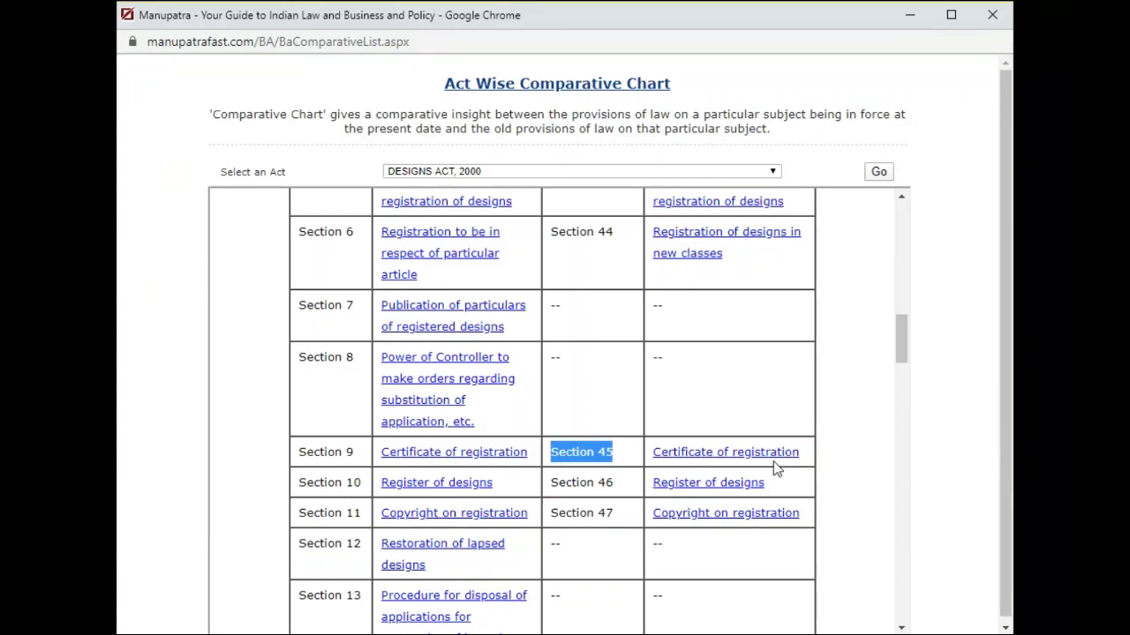
{"action": "scroll", "coordinate": [774, 468], "scroll_direction": "up", "scroll_amount": 10}
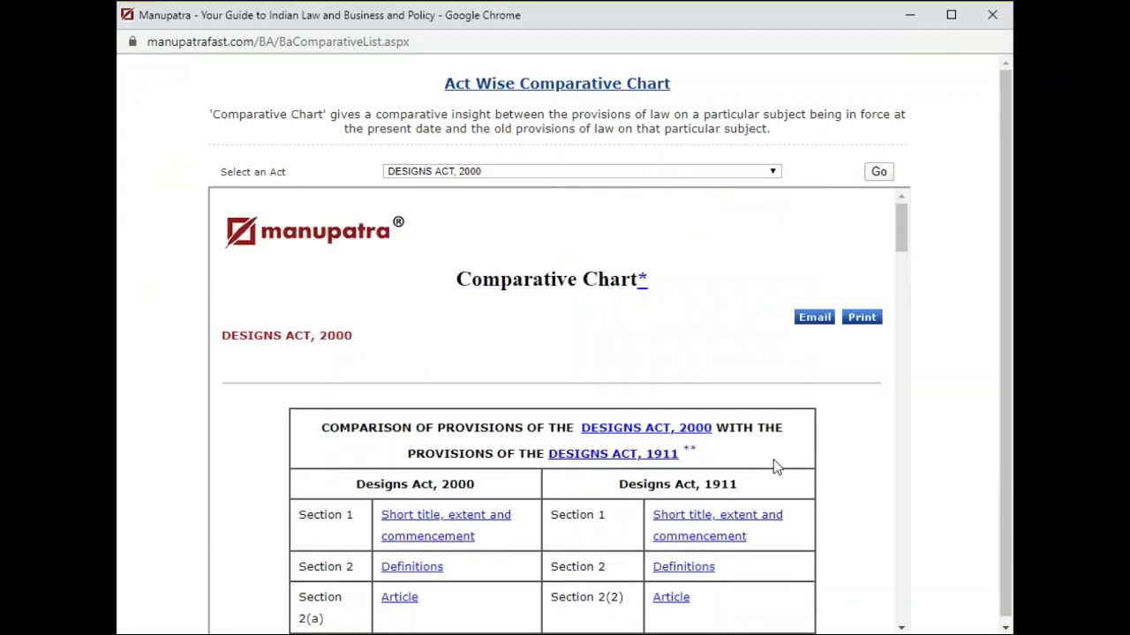
{"action": "left_click", "coordinate": [993, 17]}
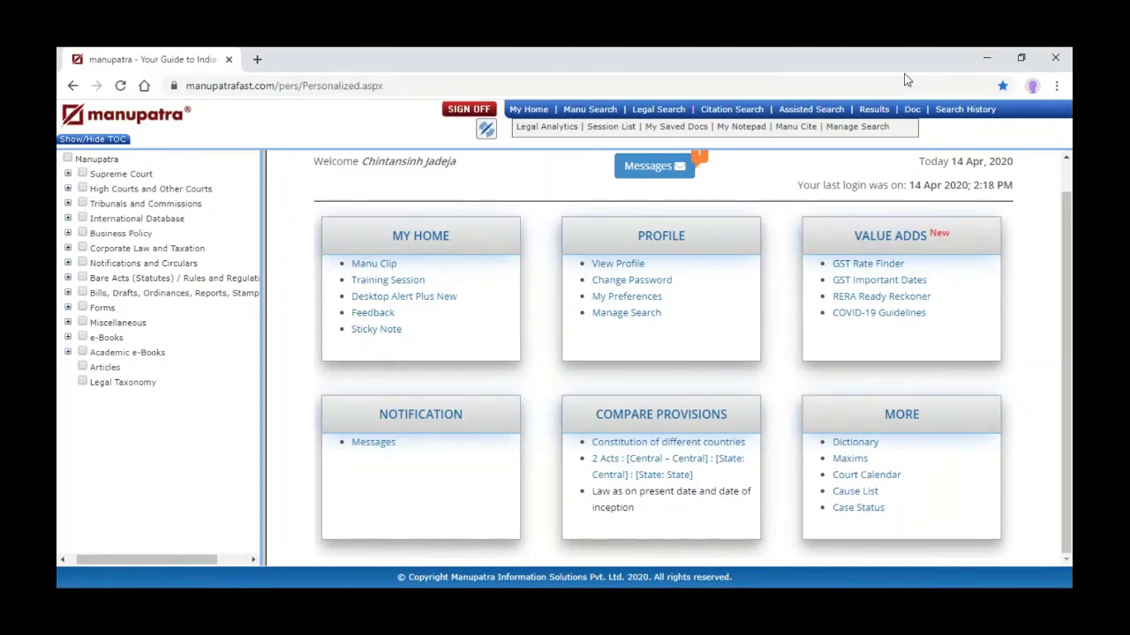
Open Citation Search and choose Indian Citation as the search type
{"action": "left_click", "coordinate": [717, 116]}
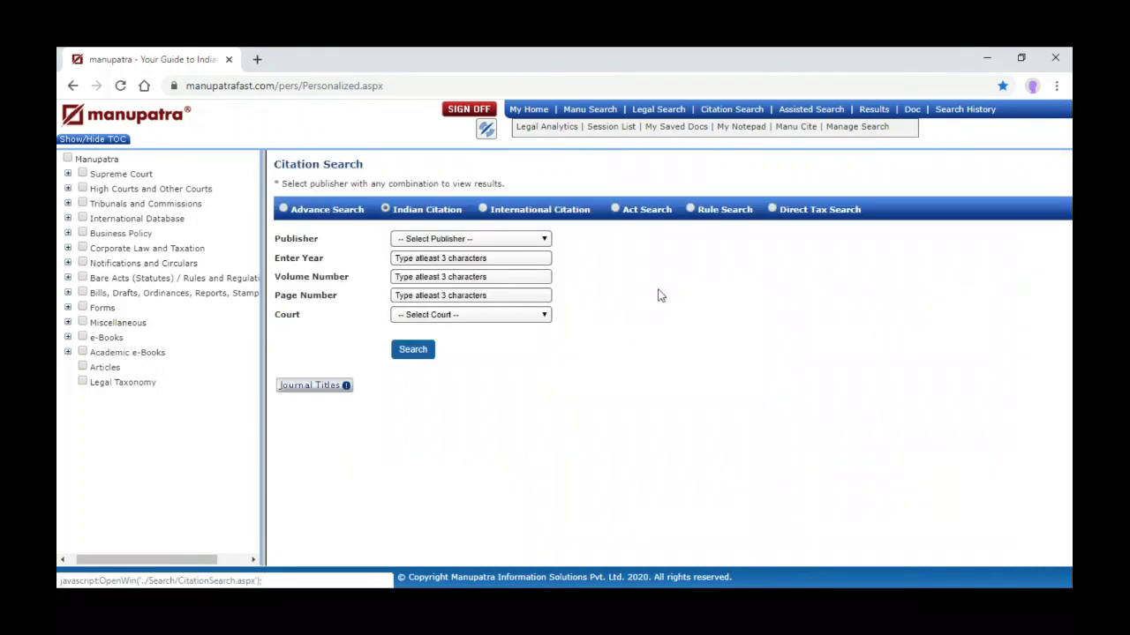
{"action": "left_click", "coordinate": [483, 209]}
{"action": "left_click", "coordinate": [386, 209]}
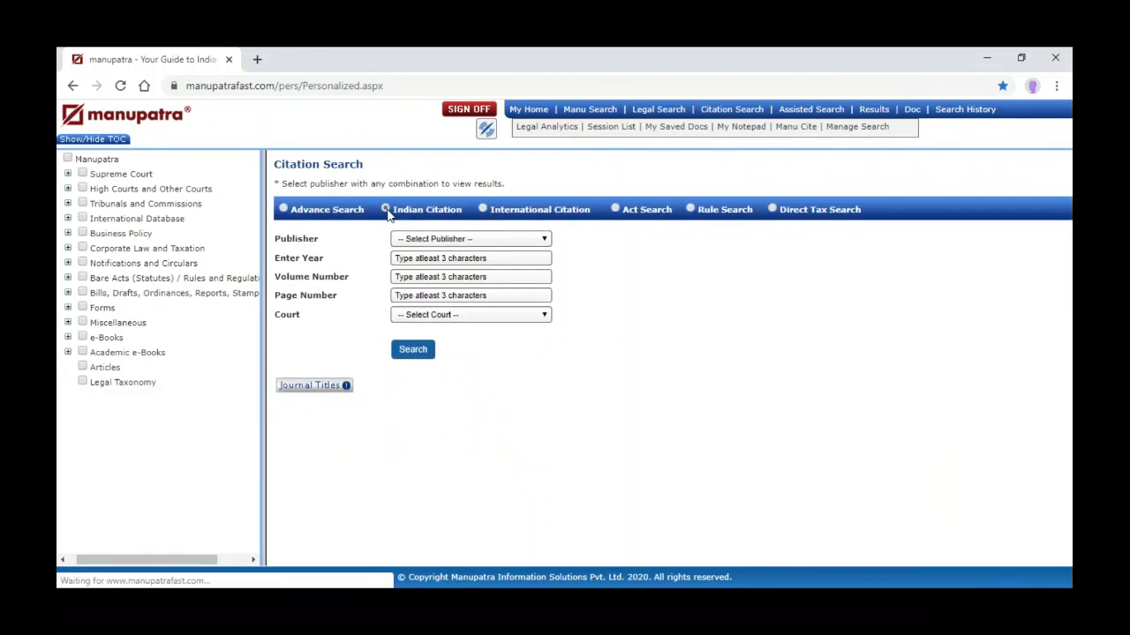
Look through the publisher IDs and names in the Journal Titles list and close it
{"action": "left_click", "coordinate": [315, 386]}
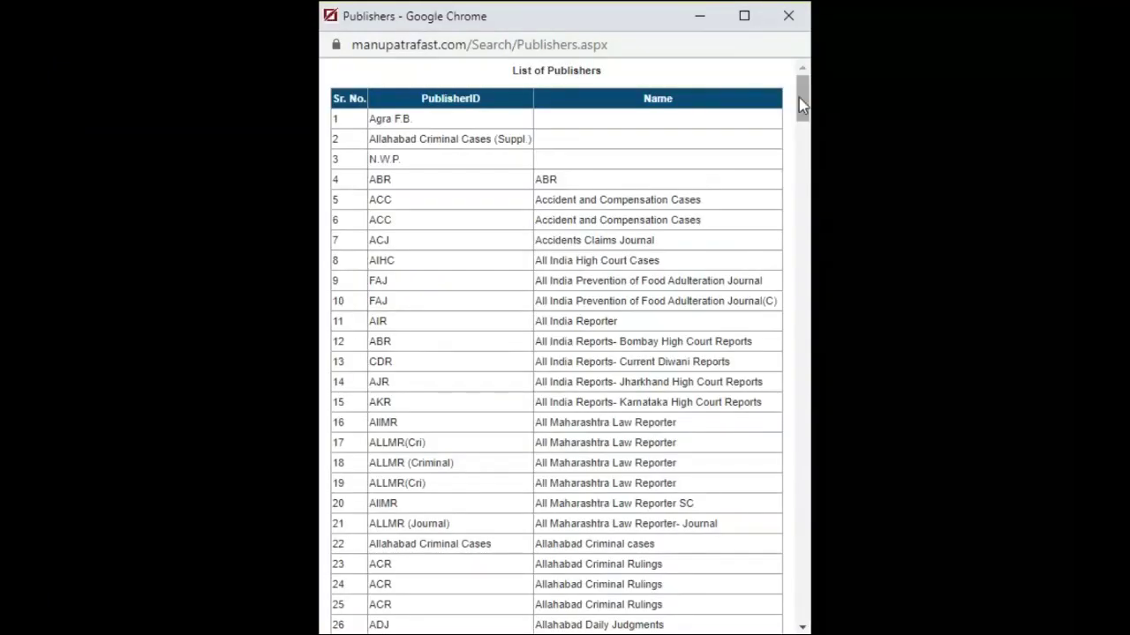
{"action": "mouse_move", "coordinate": [804, 97]}
{"action": "left_mouse_down"}
{"action": "mouse_move", "coordinate": [805, 600]}
{"action": "mouse_move", "coordinate": [805, 88]}
{"action": "left_mouse_up"}
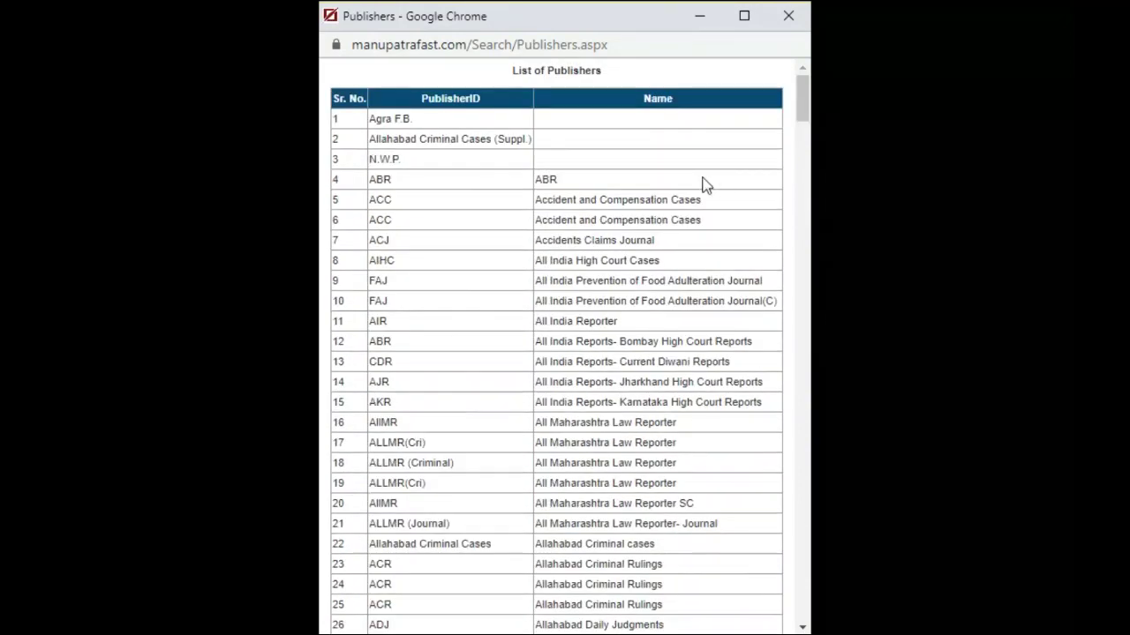
{"action": "scroll", "coordinate": [665, 311], "scroll_direction": "down", "scroll_amount": 6}
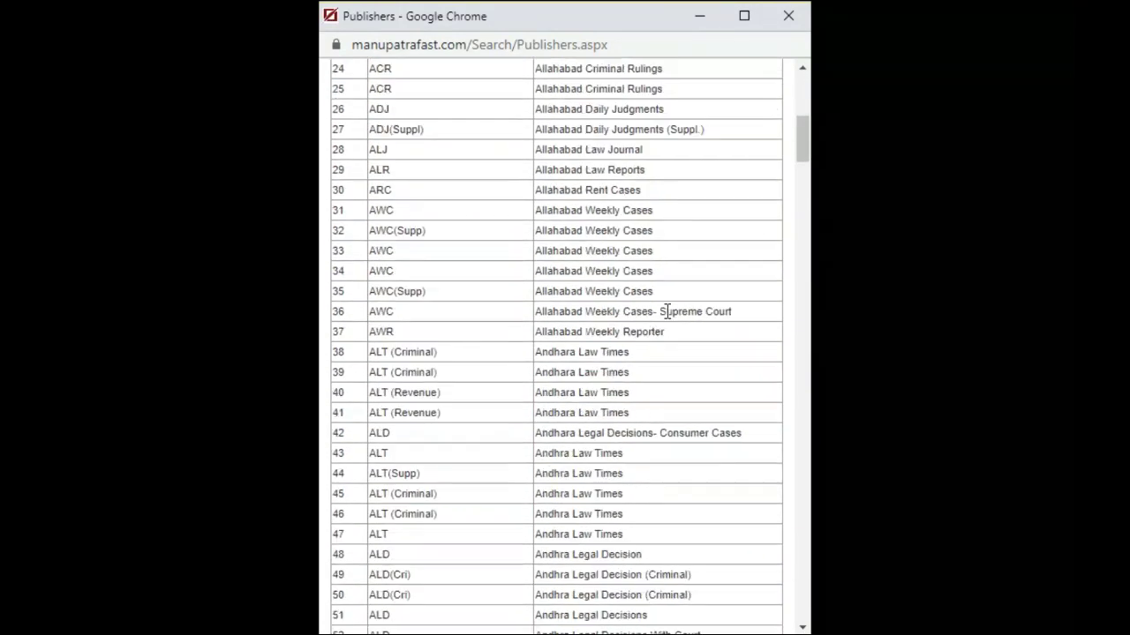
{"action": "scroll", "coordinate": [666, 313], "scroll_direction": "down", "scroll_amount": 2}
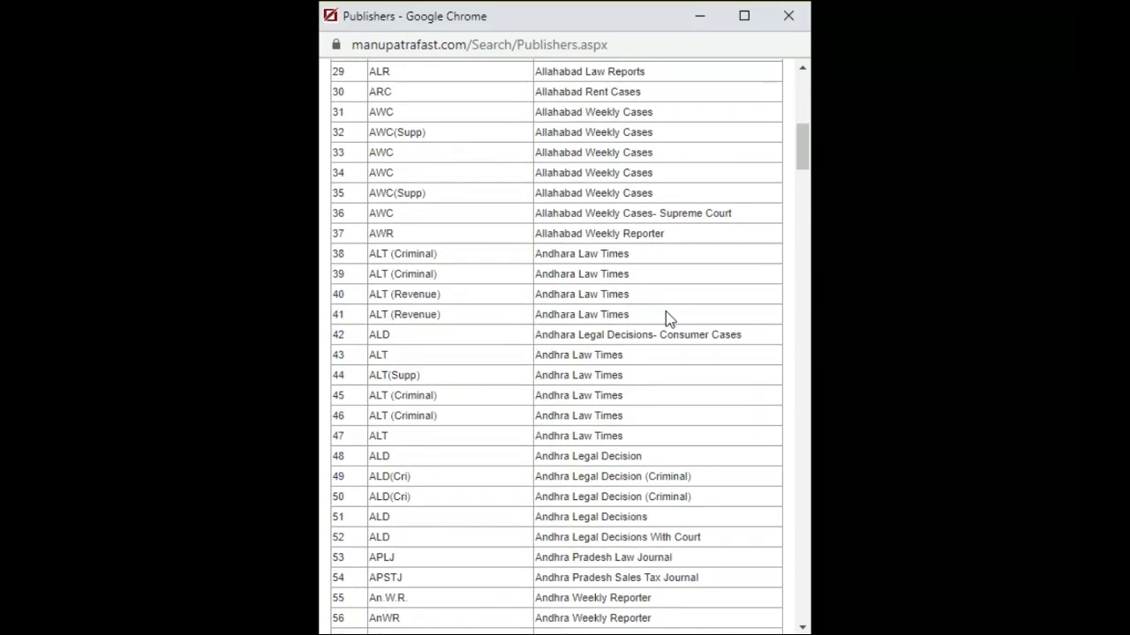
{"action": "scroll", "coordinate": [668, 319], "scroll_direction": "down", "scroll_amount": 6}
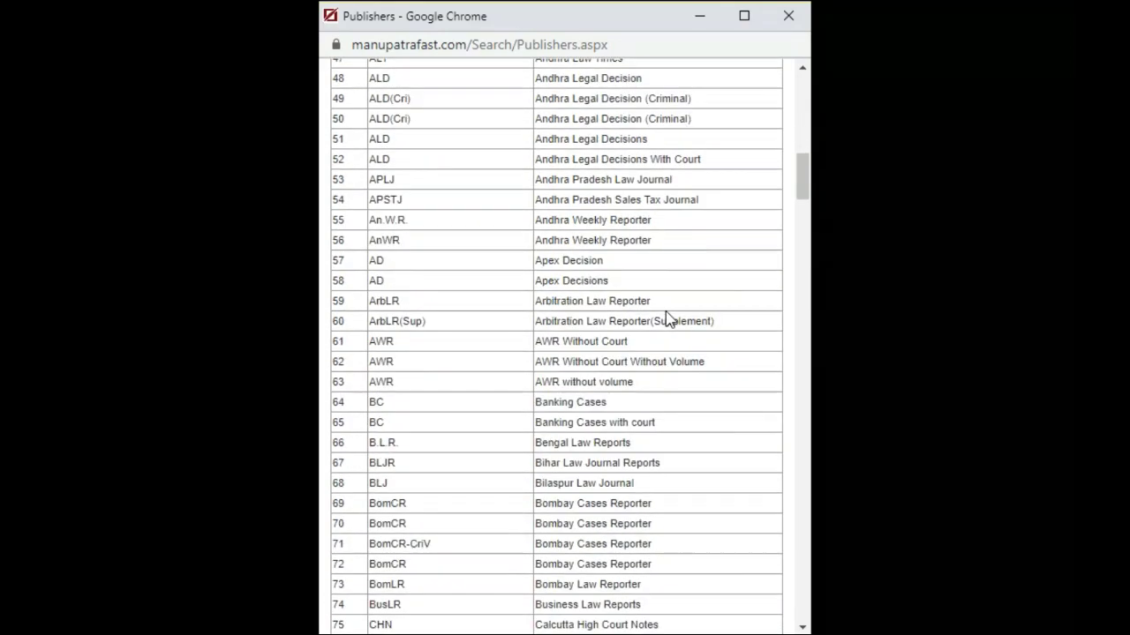
{"action": "scroll", "coordinate": [668, 318], "scroll_direction": "down", "scroll_amount": 10}
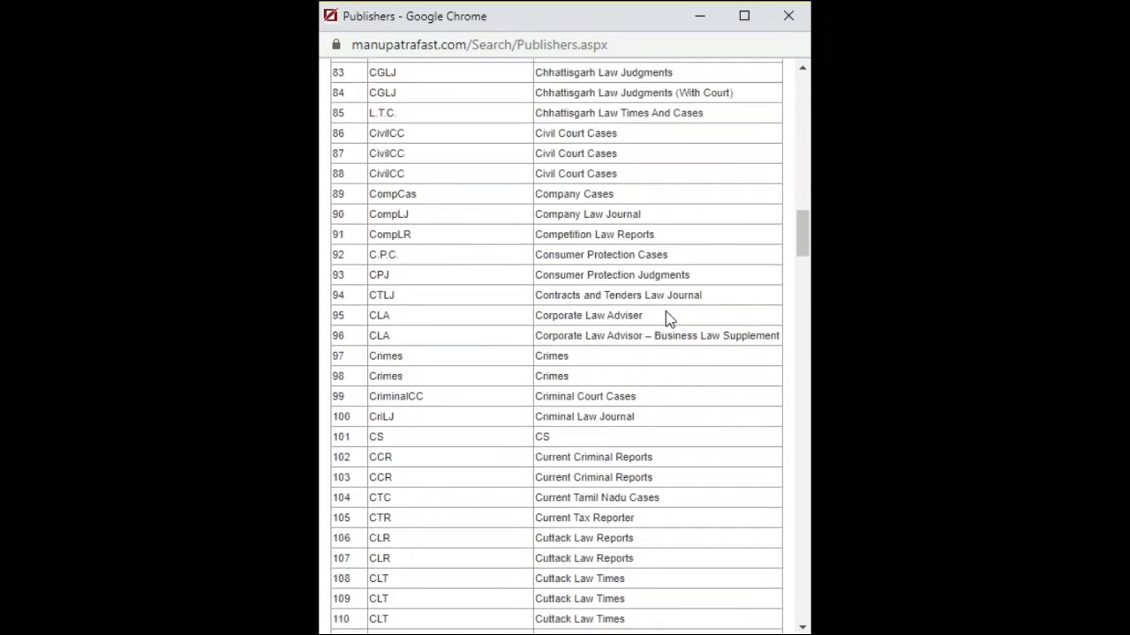
{"action": "left_click", "coordinate": [788, 15]}
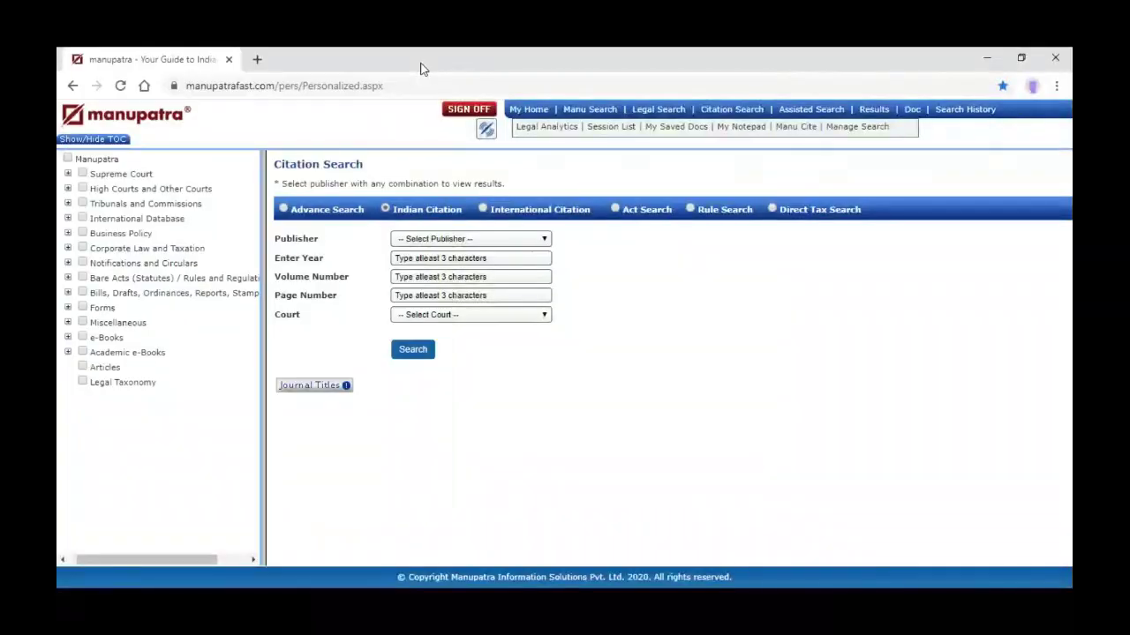
Set the citation's publisher to AIR(Supreme Court) and the year to 2009
{"action": "left_click", "coordinate": [534, 244]}
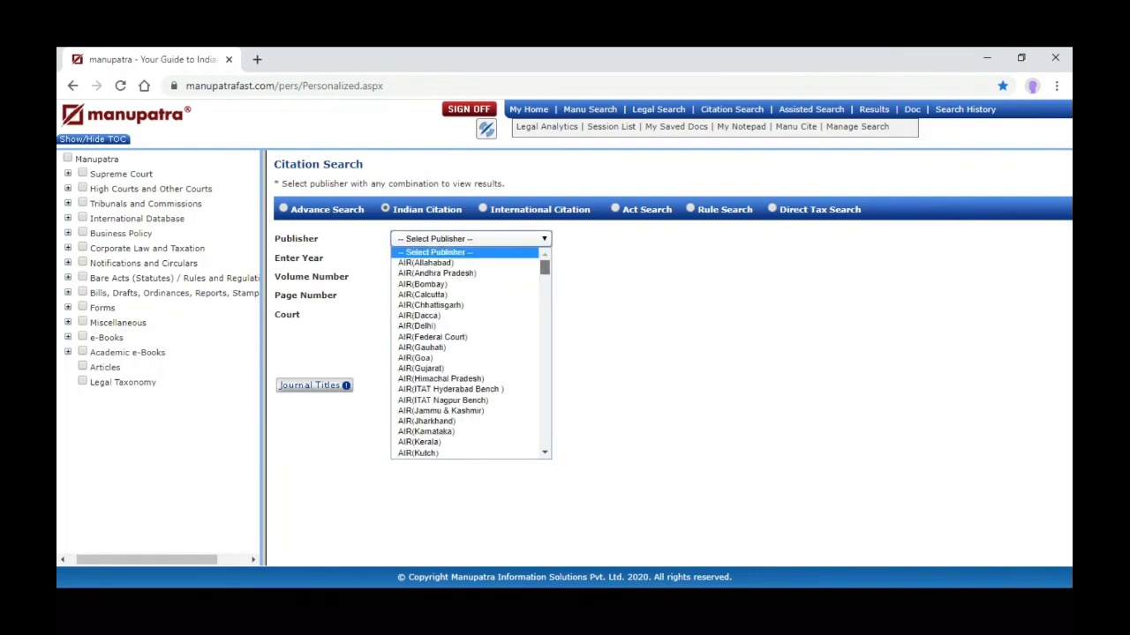
{"action": "scroll", "coordinate": [468, 353], "scroll_direction": "down", "scroll_amount": 3}
{"action": "scroll", "coordinate": [468, 353], "scroll_direction": "down", "scroll_amount": 3}
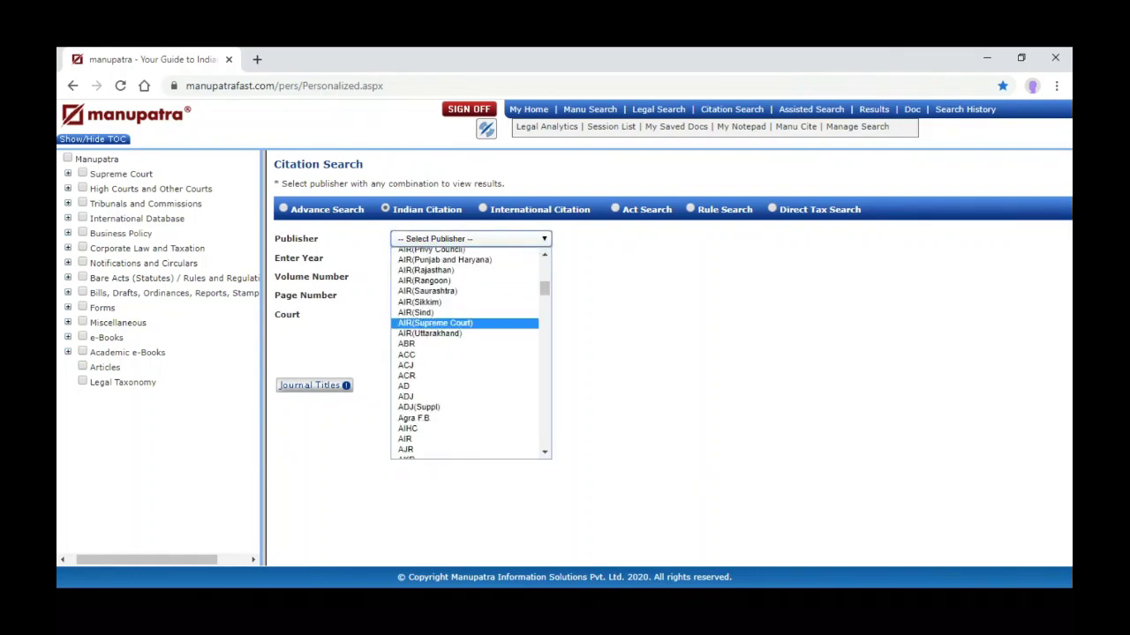
{"action": "left_click", "coordinate": [436, 323]}
{"action": "left_click", "coordinate": [411, 263]}
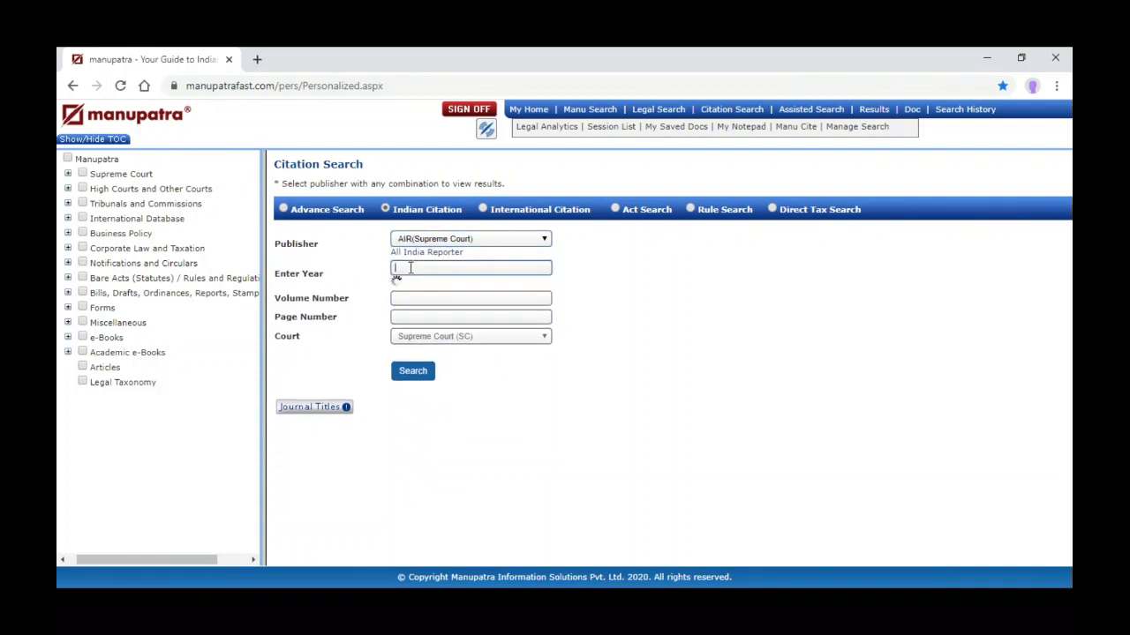
{"action": "type", "text": "2009"}
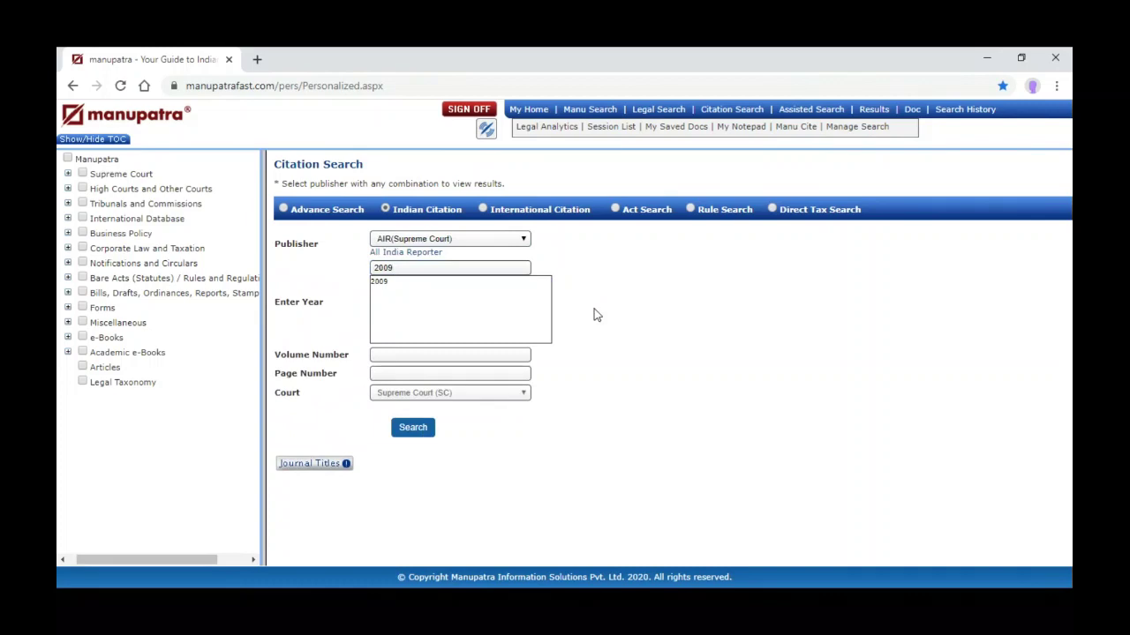
{"action": "double_click", "coordinate": [286, 246]}
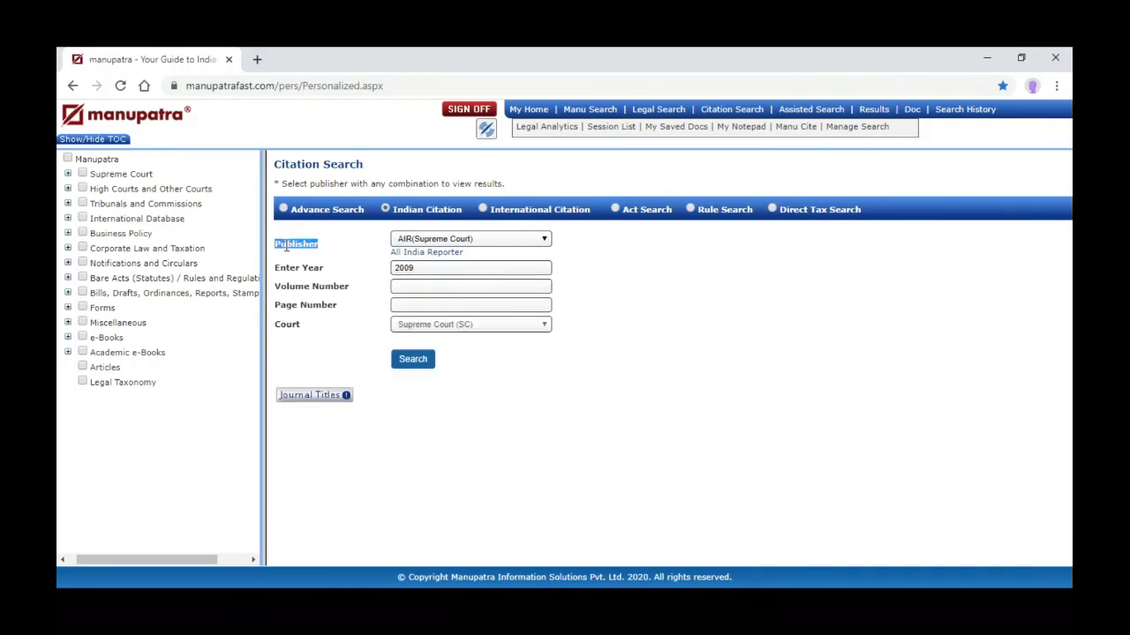
{"action": "triple_click", "coordinate": [312, 268]}
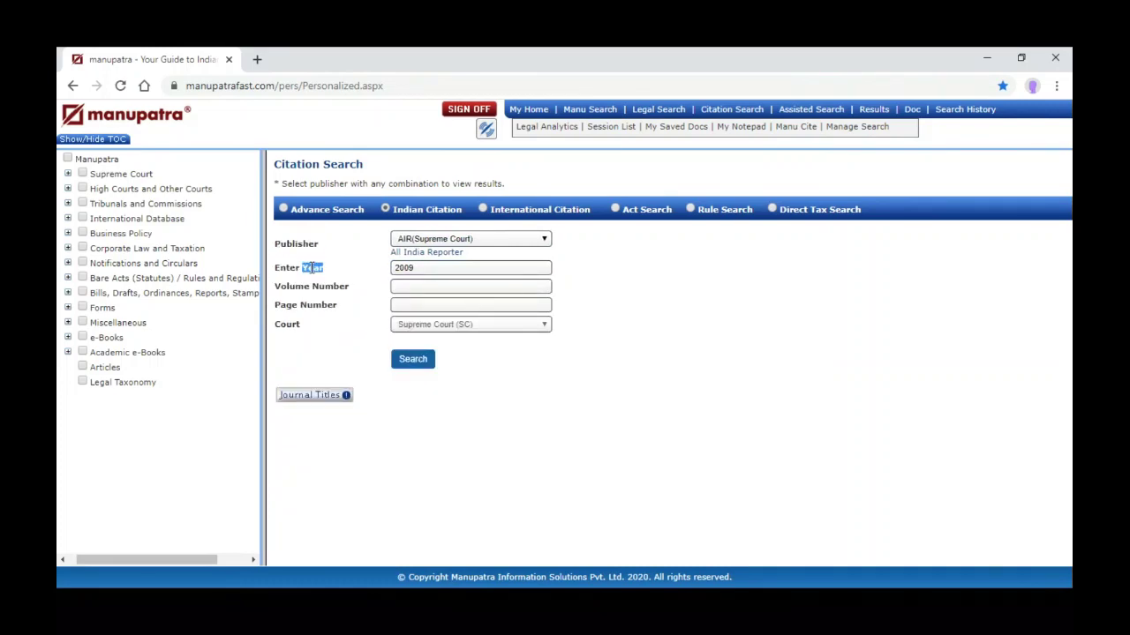
Set the page number to 1059 and run the citation search
{"action": "left_click", "coordinate": [436, 305]}
{"action": "type", "text": "1"}
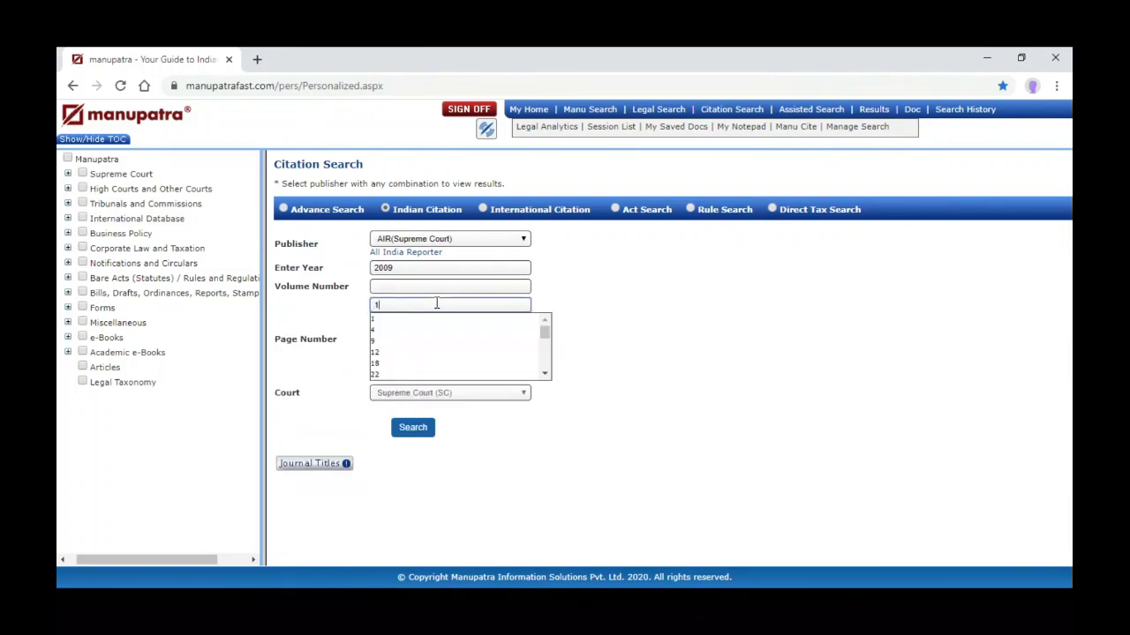
{"action": "type", "text": "059"}
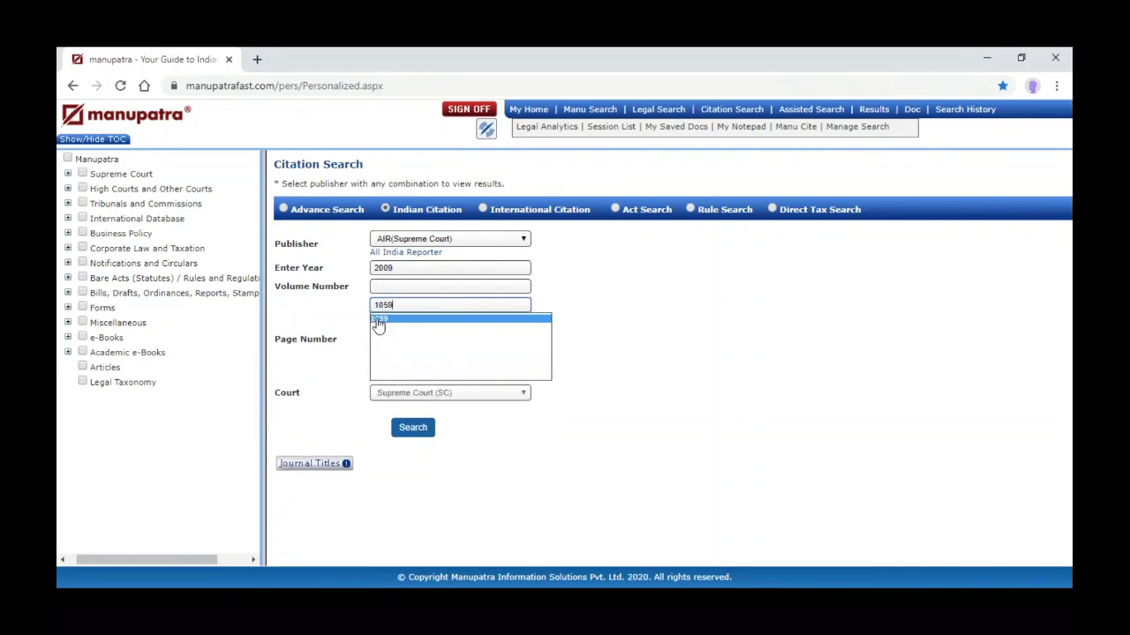
{"action": "left_click", "coordinate": [378, 325]}
{"action": "left_click", "coordinate": [417, 366]}
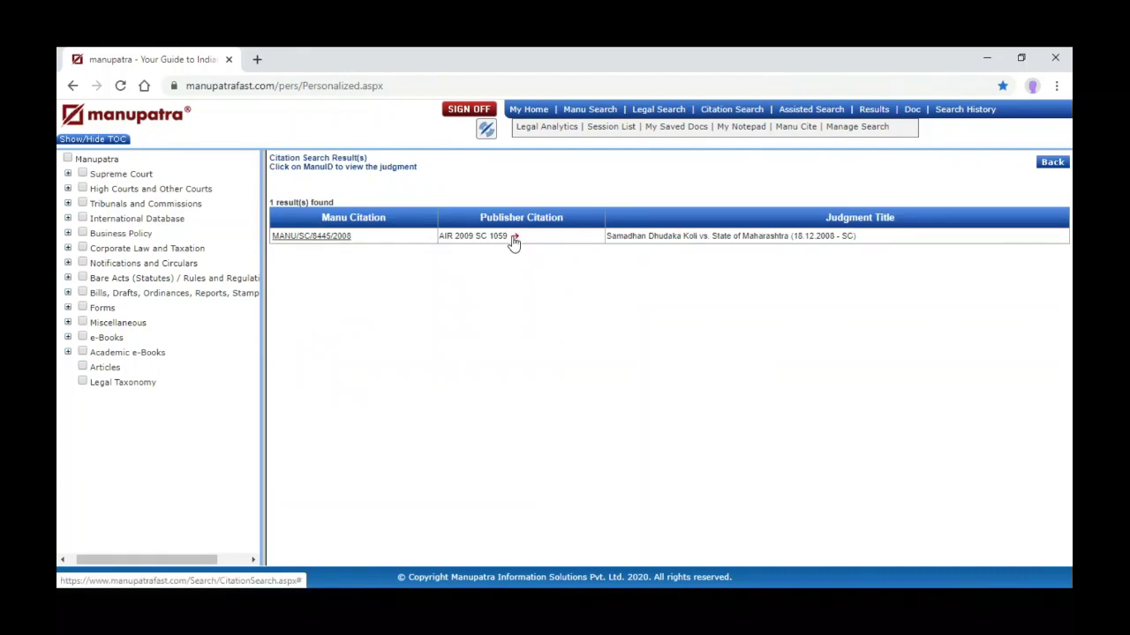
Open the judgment AIR 2009 SC 1059 and bring up its list of equivalent citations
{"action": "left_click", "coordinate": [512, 240]}
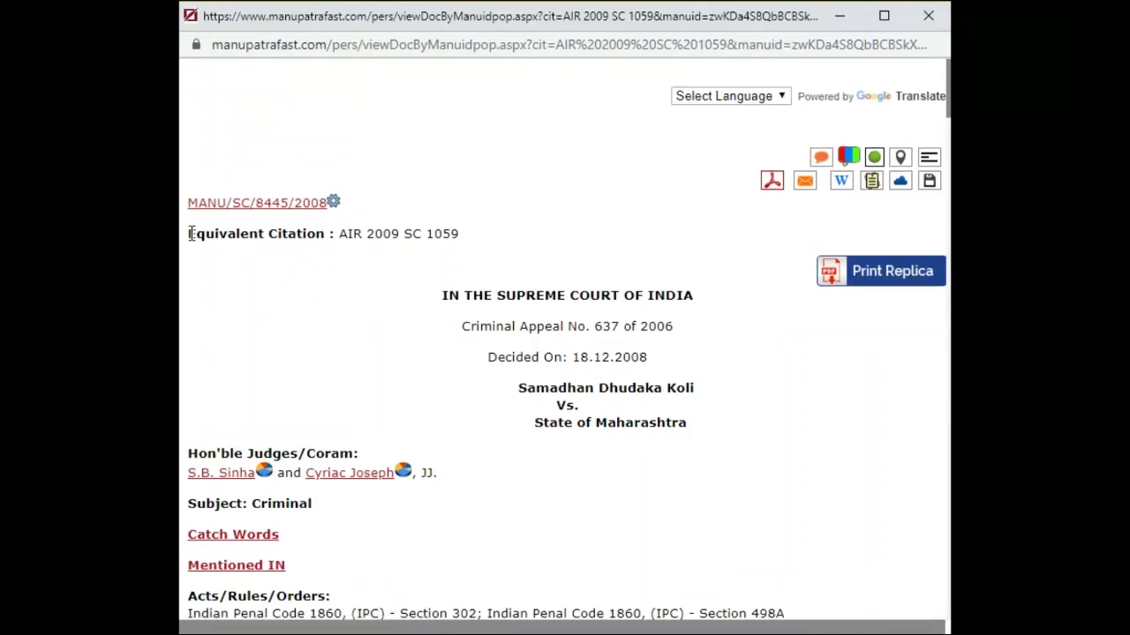
{"action": "left_click_drag", "start_coordinate": [188, 234], "coordinate": [465, 238]}
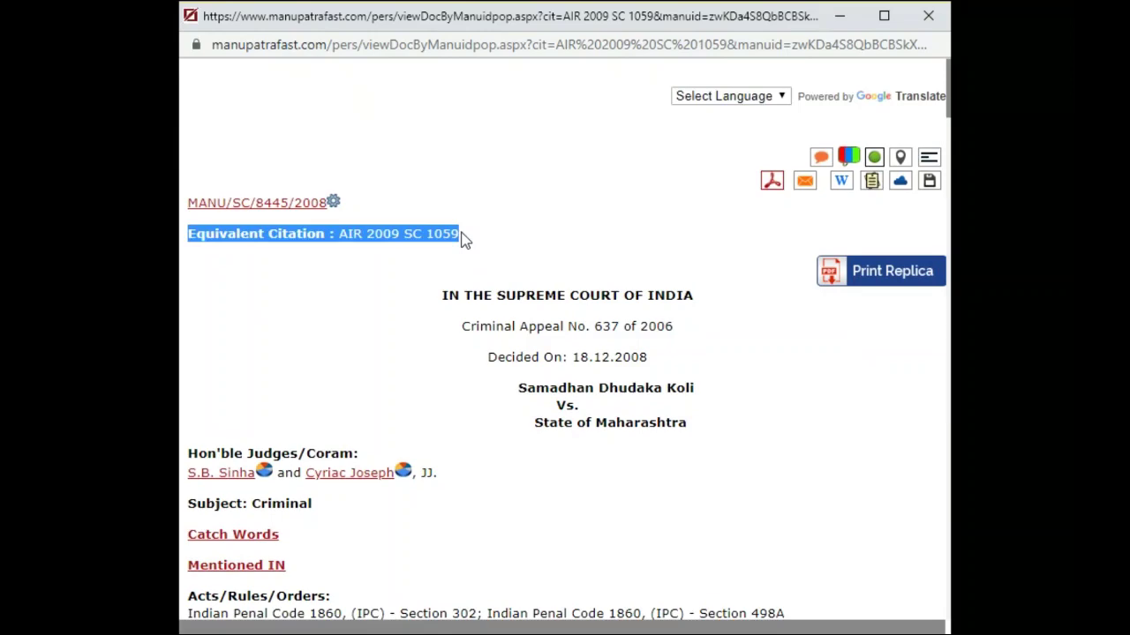
{"action": "left_click", "coordinate": [269, 204]}
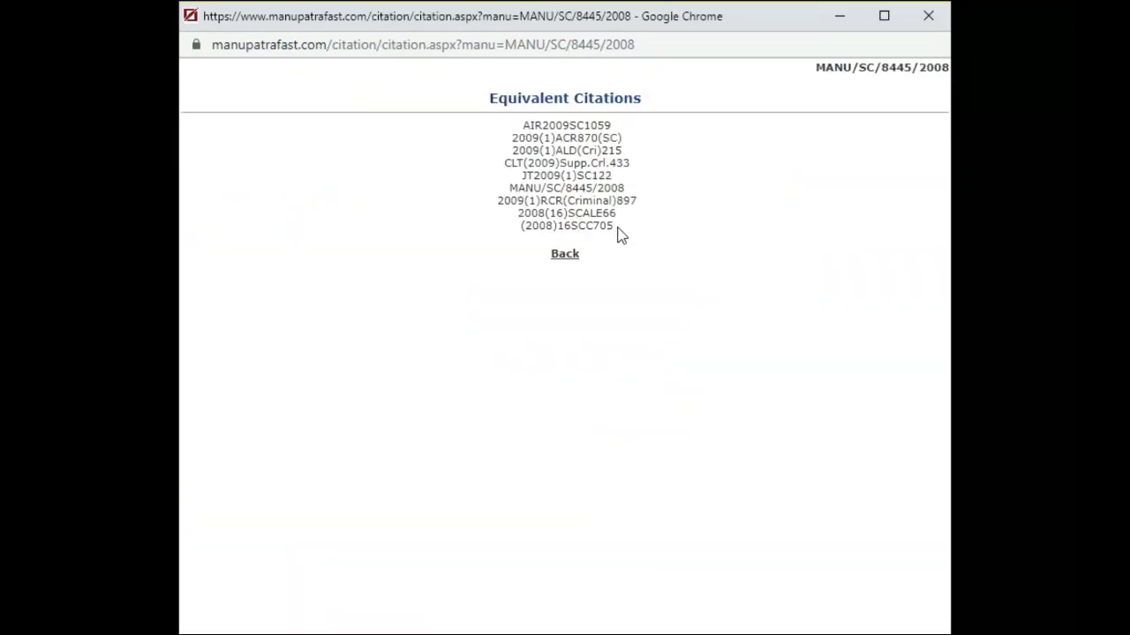
Go through the equivalent citations of AIR 2009 SC 1059 one by one, highlighting the different reporters' entries
{"action": "double_click", "coordinate": [601, 226]}
{"action": "double_click", "coordinate": [591, 214]}
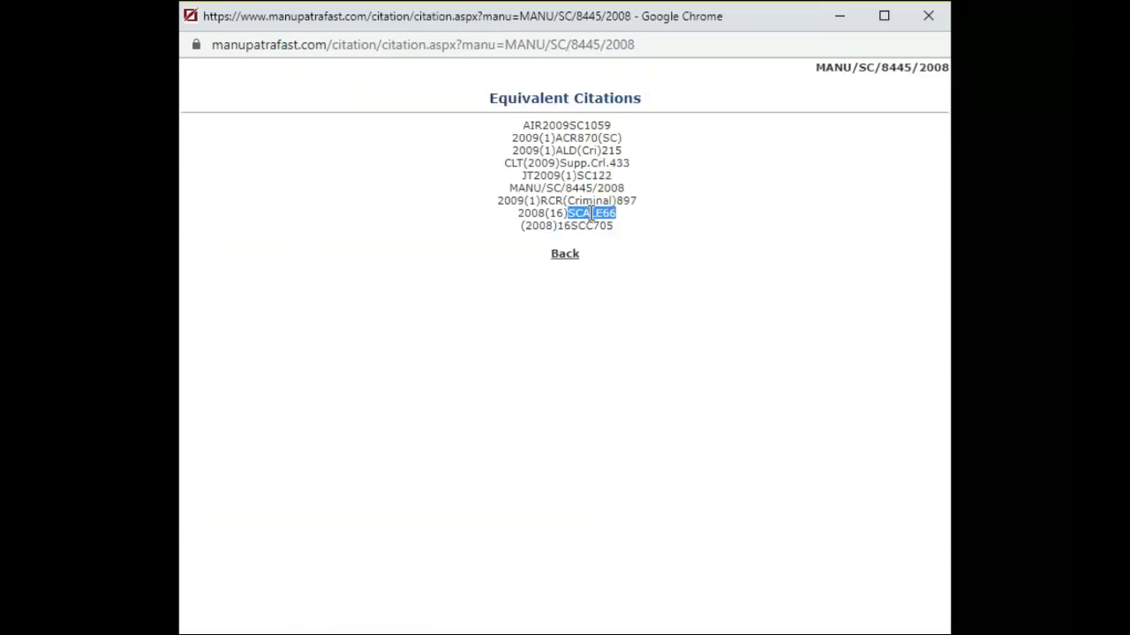
{"action": "left_click", "coordinate": [579, 201]}
{"action": "triple_click", "coordinate": [579, 200]}
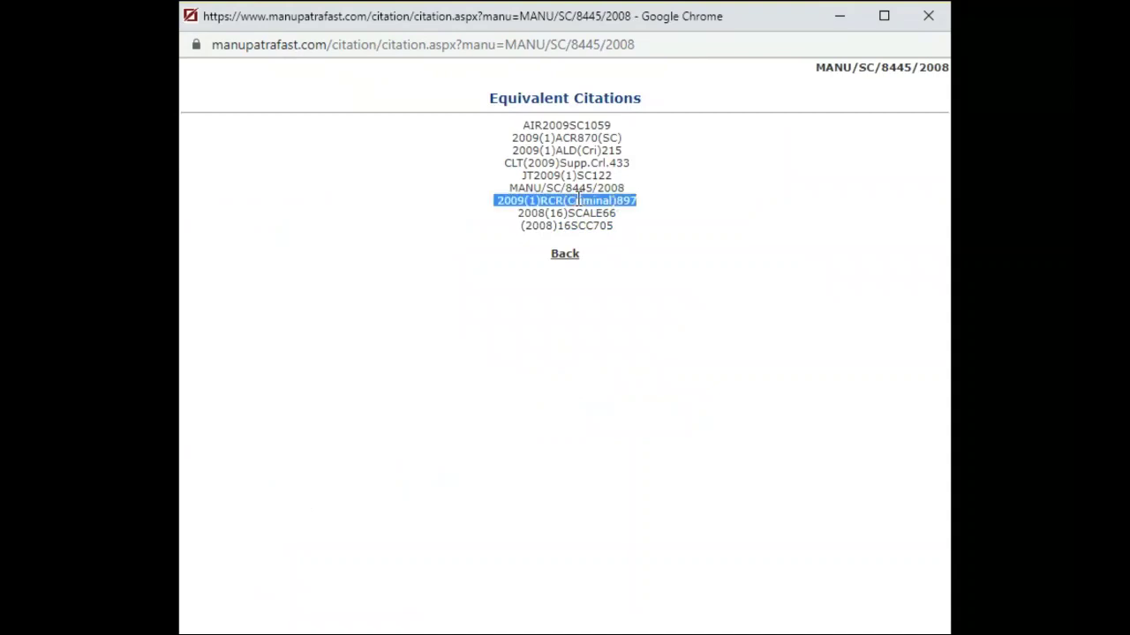
{"action": "triple_click", "coordinate": [571, 174]}
{"action": "left_click", "coordinate": [581, 163]}
{"action": "double_click", "coordinate": [580, 163]}
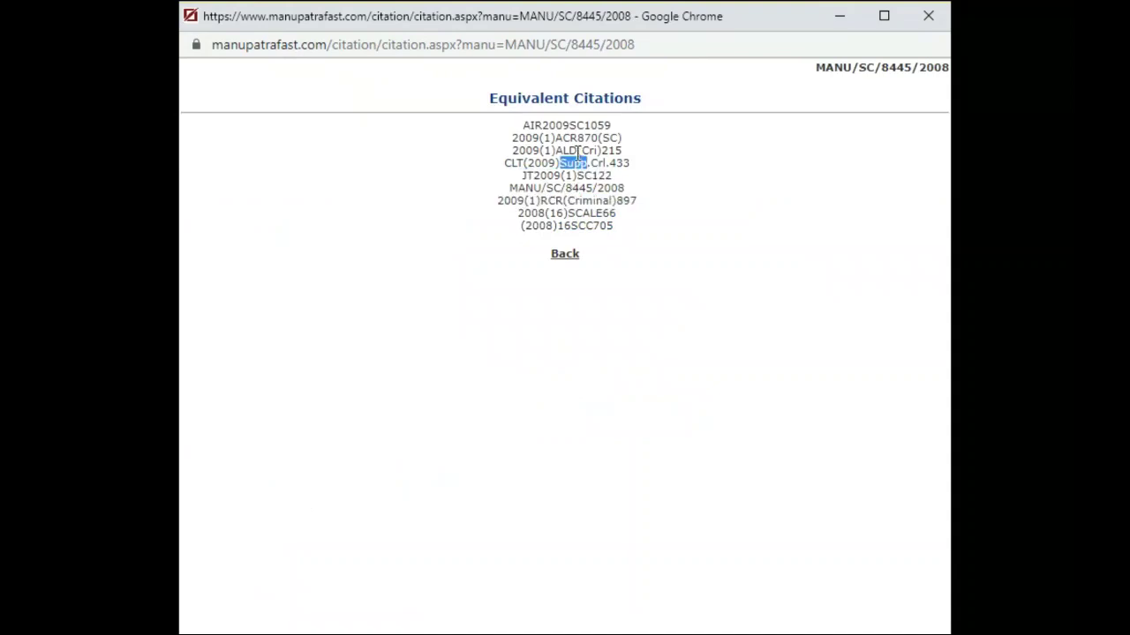
{"action": "double_click", "coordinate": [578, 151]}
{"action": "left_click", "coordinate": [574, 139]}
{"action": "double_click", "coordinate": [576, 138]}
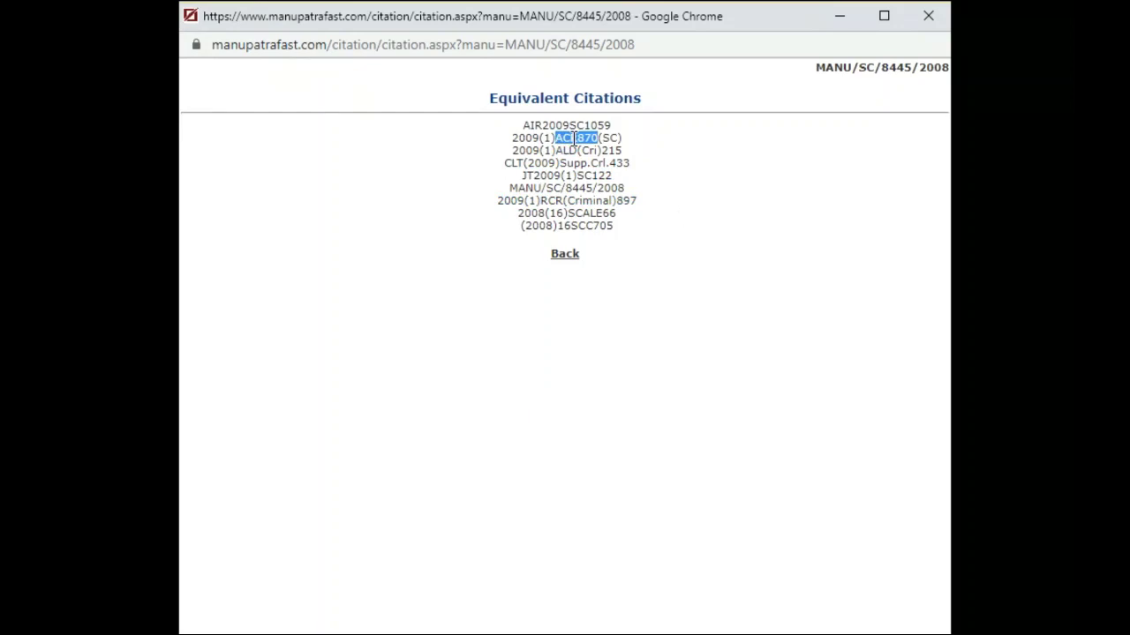
Return from the equivalent citations to the judgment, skim its ratio decidendi and case note, and close it
{"action": "left_click", "coordinate": [565, 261]}
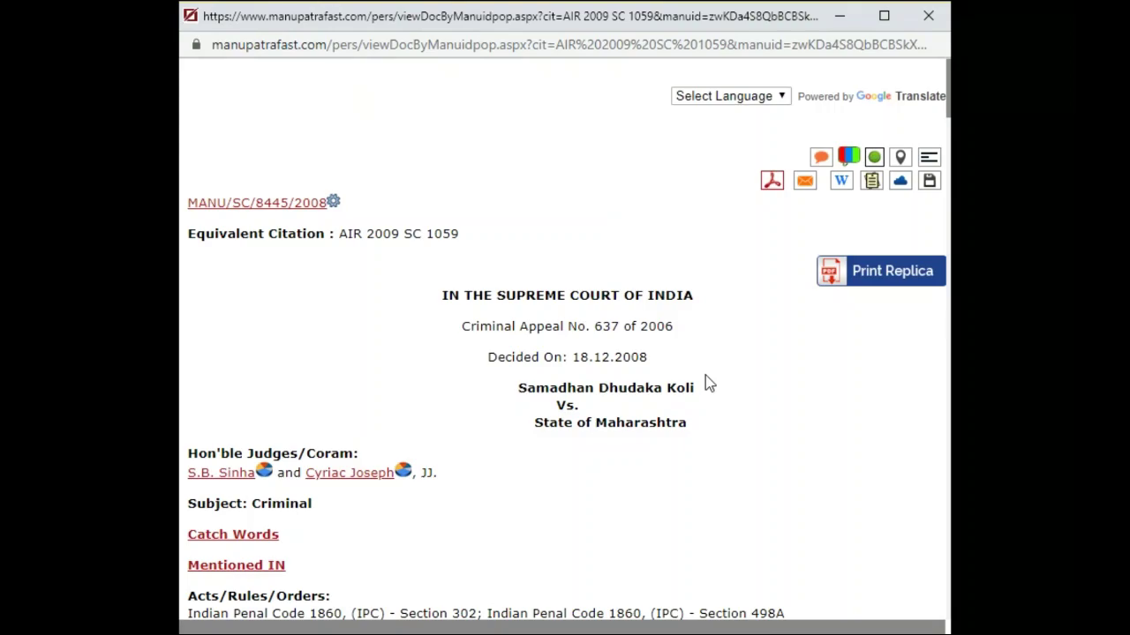
{"action": "scroll", "coordinate": [705, 377], "scroll_direction": "down", "scroll_amount": 8}
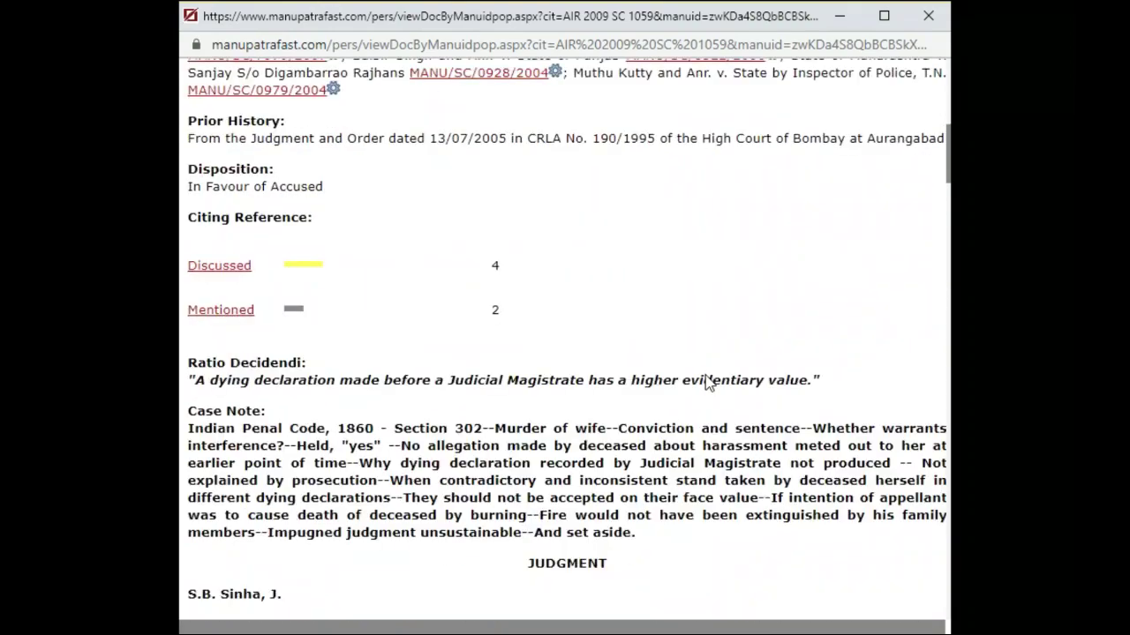
{"action": "scroll", "coordinate": [705, 377], "scroll_direction": "down", "scroll_amount": 1}
{"action": "left_click", "coordinate": [927, 15]}
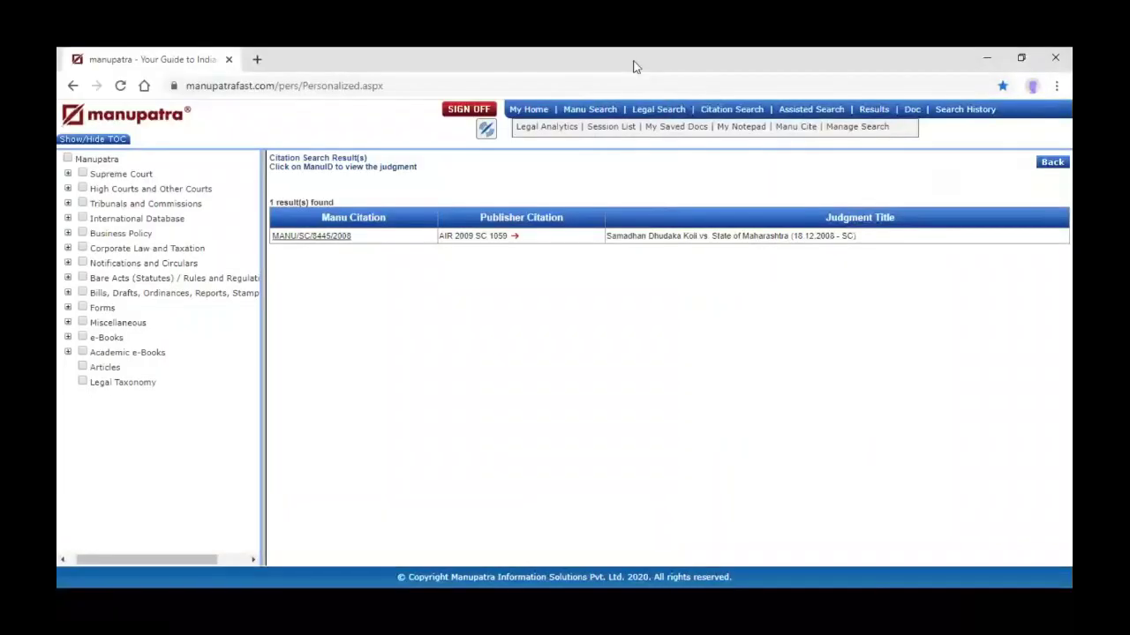
Switch the legal search to International Citation and bring up its list of journal titles
{"action": "left_click", "coordinate": [640, 116]}
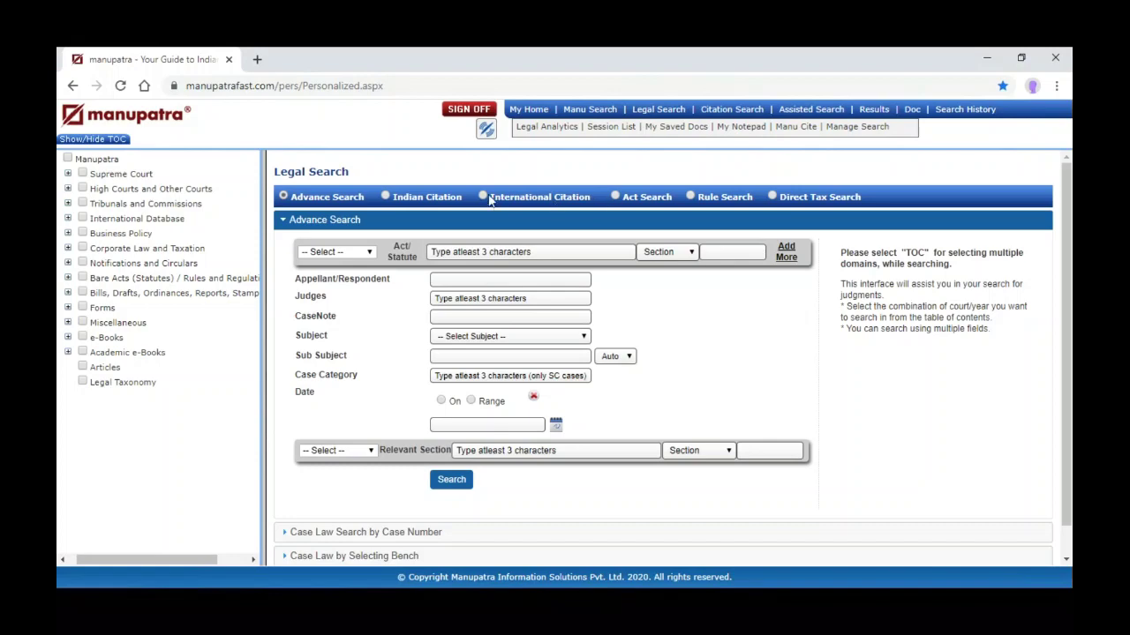
{"action": "left_click", "coordinate": [484, 198]}
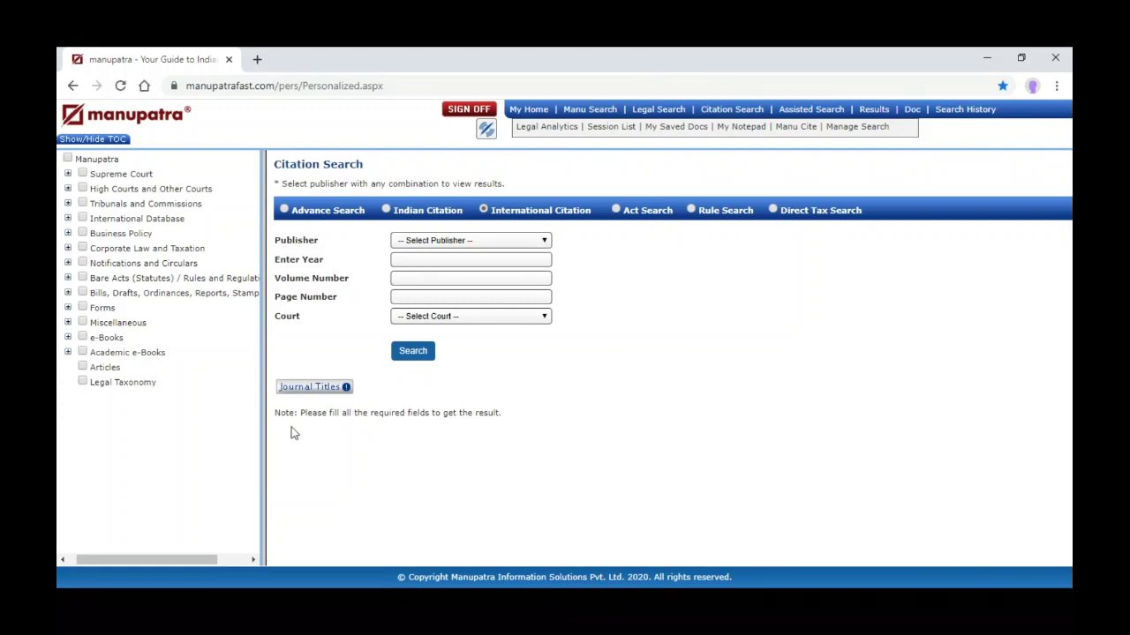
{"action": "left_click", "coordinate": [302, 393]}
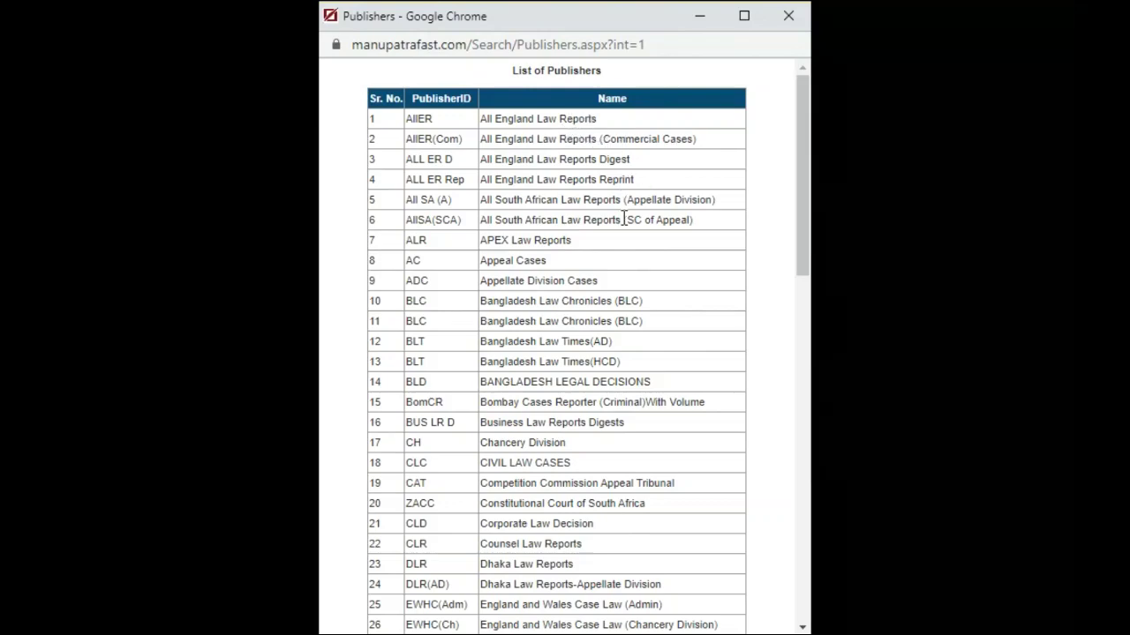
Look through the international publishers' IDs and names, close the list, and view the publisher choices in the search form
{"action": "scroll", "coordinate": [624, 220], "scroll_direction": "down", "scroll_amount": 1}
{"action": "scroll", "coordinate": [622, 220], "scroll_direction": "down", "scroll_amount": 1}
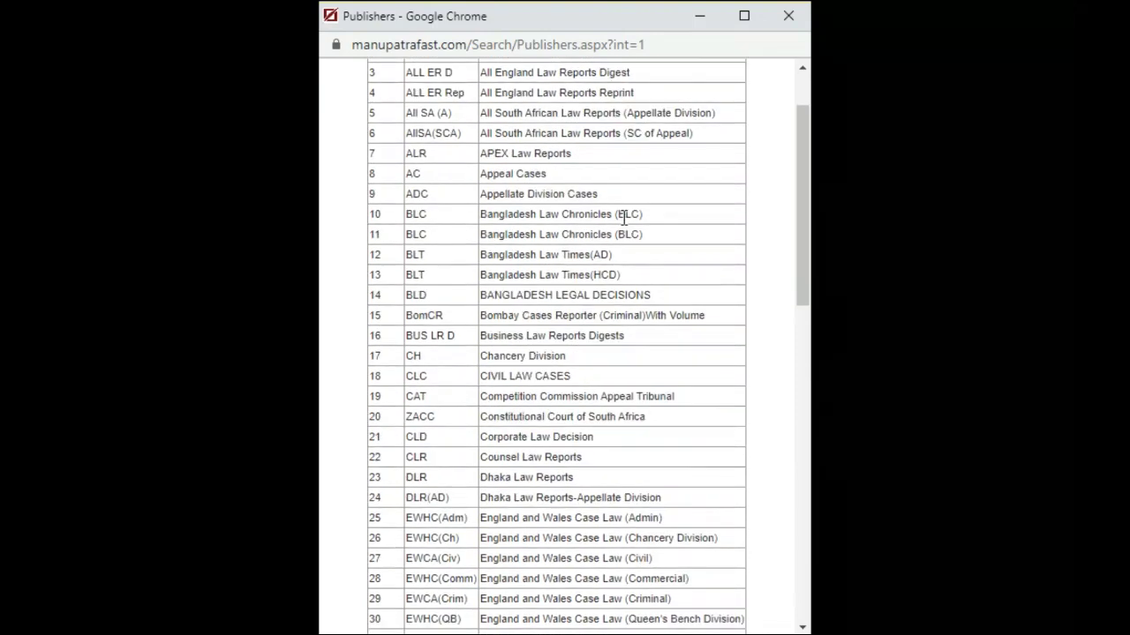
{"action": "scroll", "coordinate": [624, 221], "scroll_direction": "down", "scroll_amount": 1}
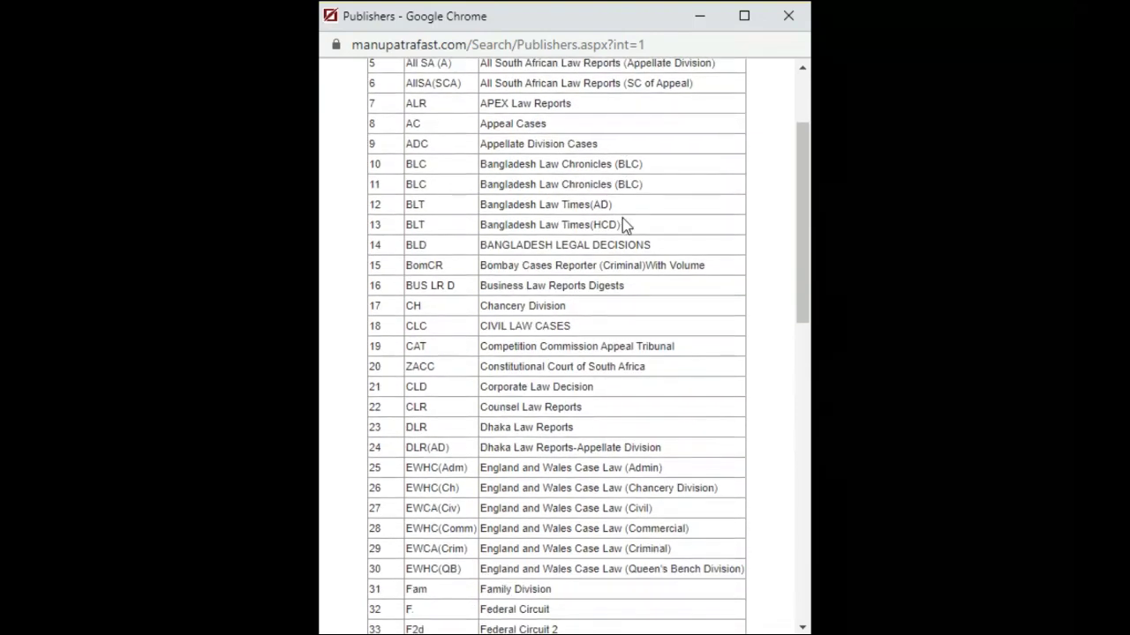
{"action": "scroll", "coordinate": [654, 326], "scroll_direction": "down", "scroll_amount": 1}
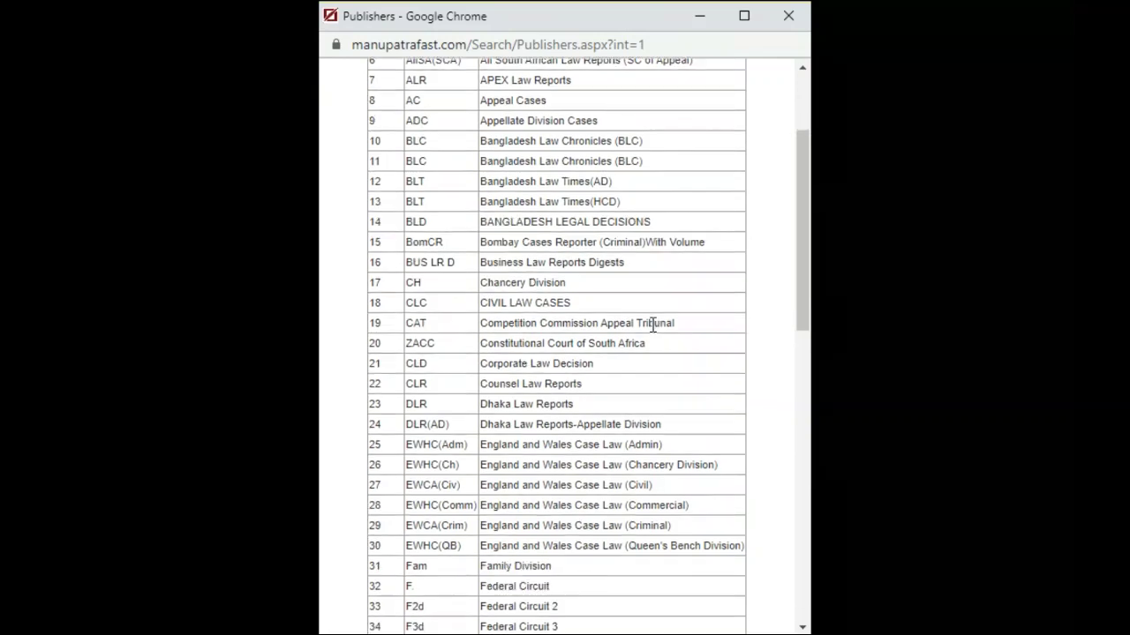
{"action": "scroll", "coordinate": [653, 326], "scroll_direction": "down", "scroll_amount": 6}
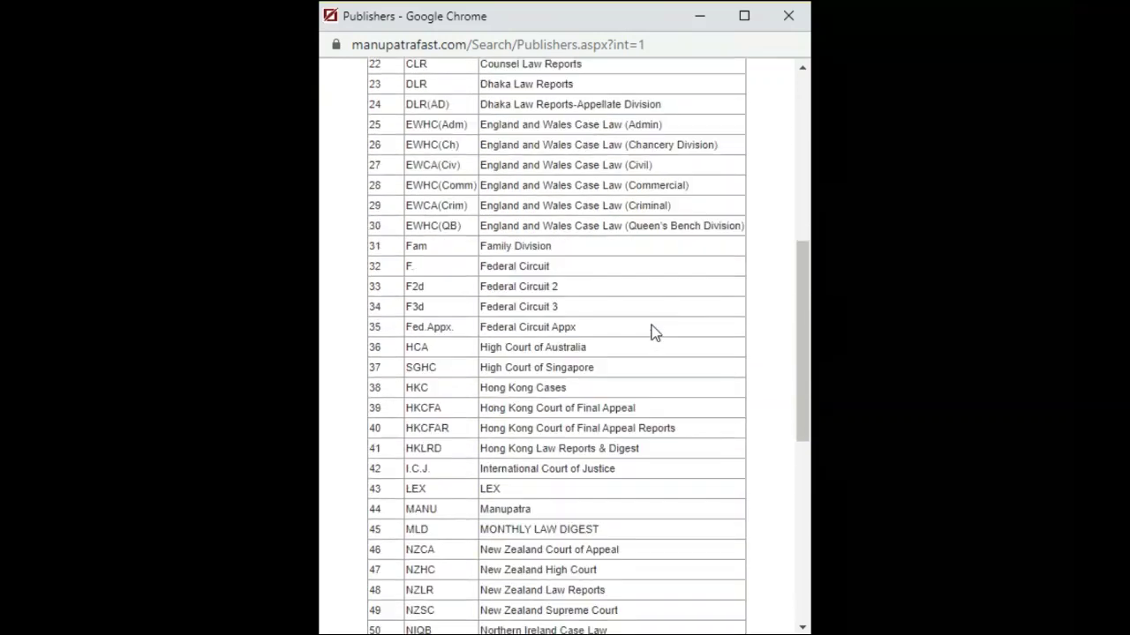
{"action": "scroll", "coordinate": [653, 332], "scroll_direction": "up", "scroll_amount": 1}
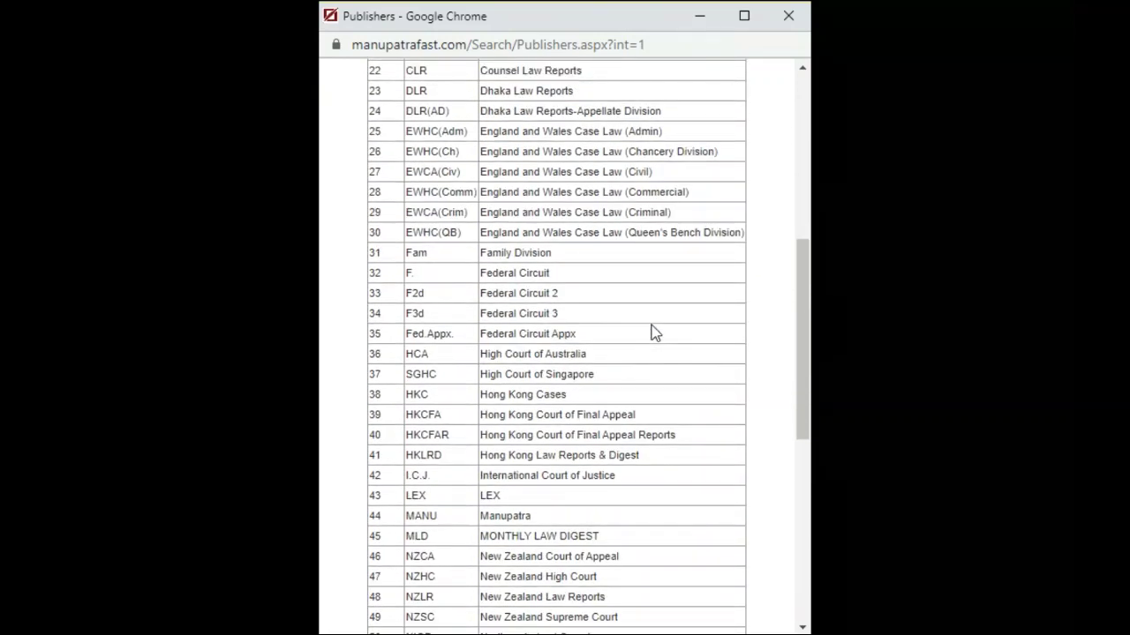
{"action": "scroll", "coordinate": [653, 333], "scroll_direction": "down", "scroll_amount": 1}
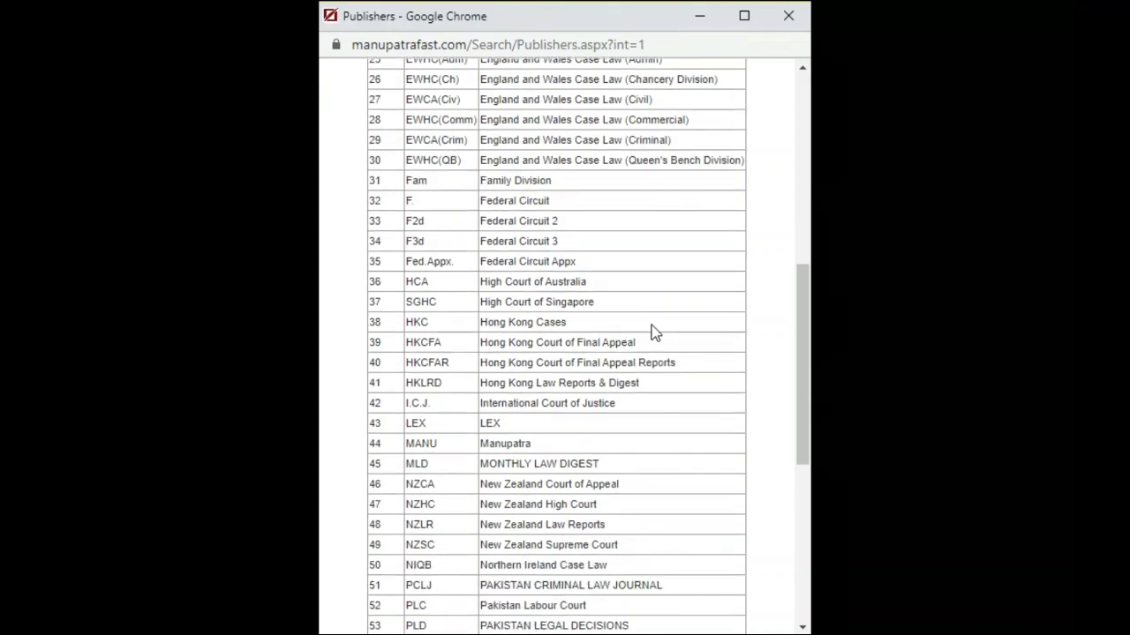
{"action": "scroll", "coordinate": [654, 333], "scroll_direction": "up", "scroll_amount": 1}
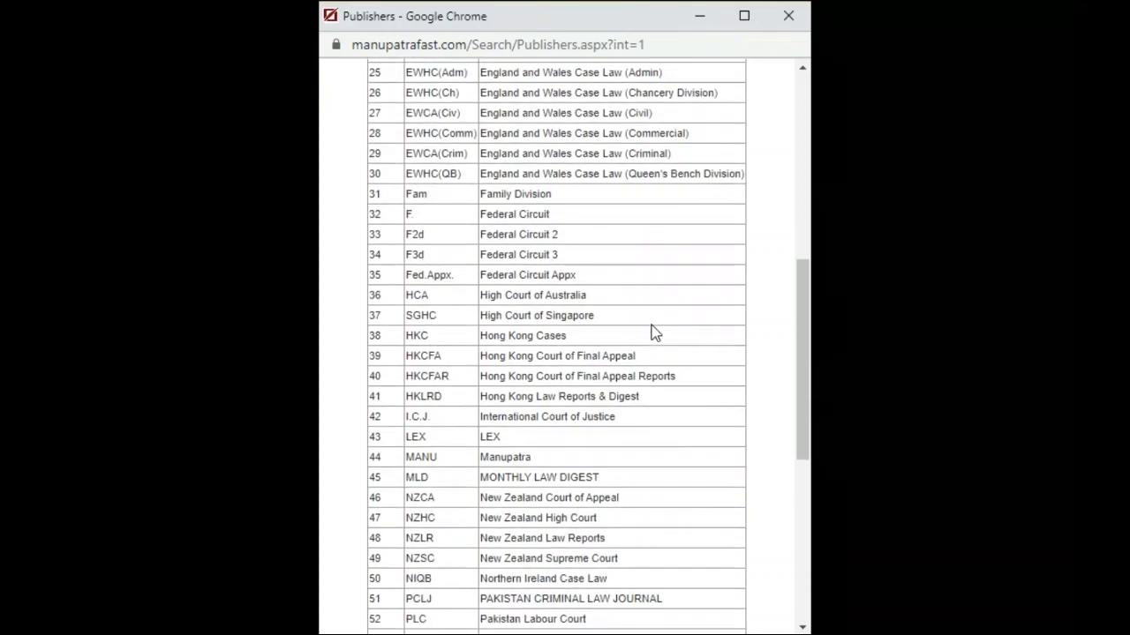
{"action": "scroll", "coordinate": [653, 333], "scroll_direction": "down", "scroll_amount": 2}
{"action": "scroll", "coordinate": [653, 333], "scroll_direction": "up", "scroll_amount": 1}
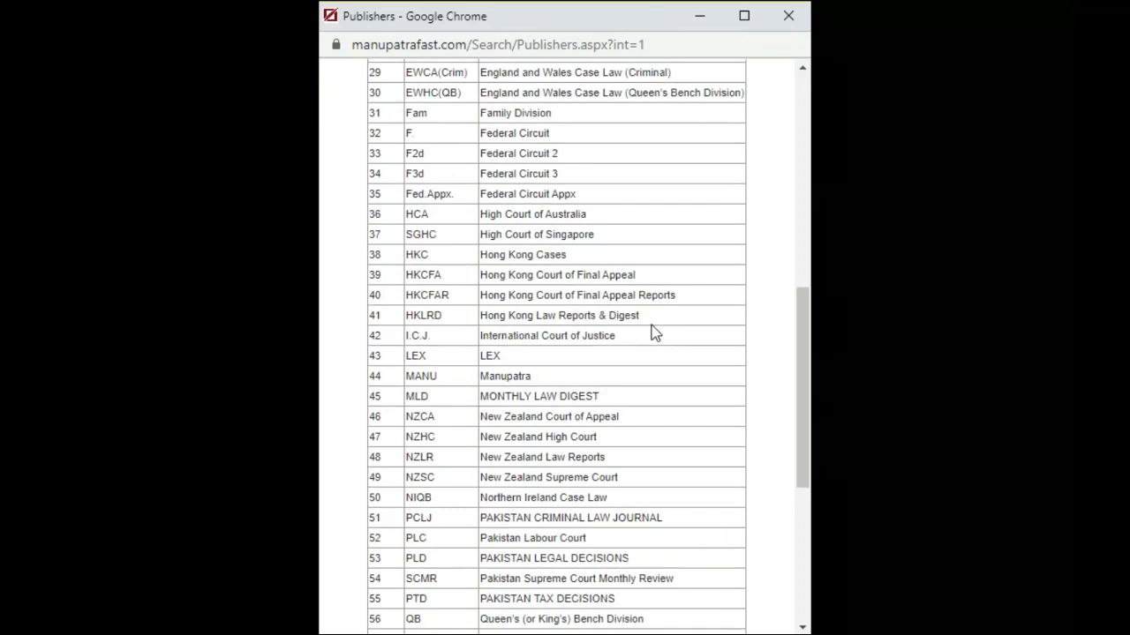
{"action": "scroll", "coordinate": [653, 333], "scroll_direction": "down", "scroll_amount": 5}
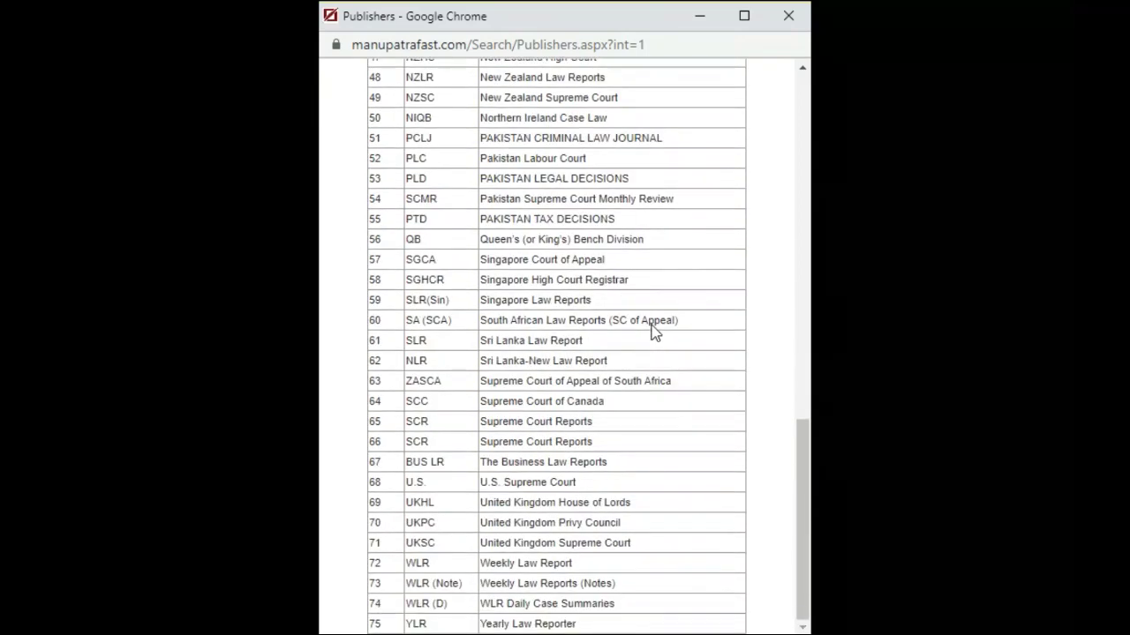
{"action": "scroll", "coordinate": [653, 326], "scroll_direction": "up", "scroll_amount": 10}
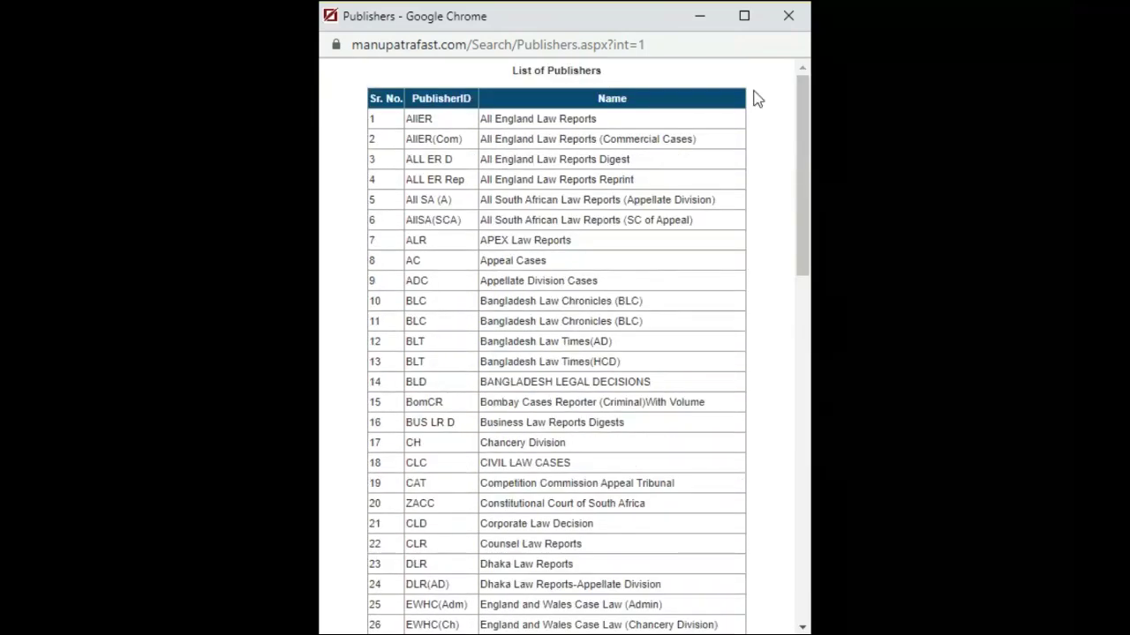
{"action": "left_click", "coordinate": [786, 31]}
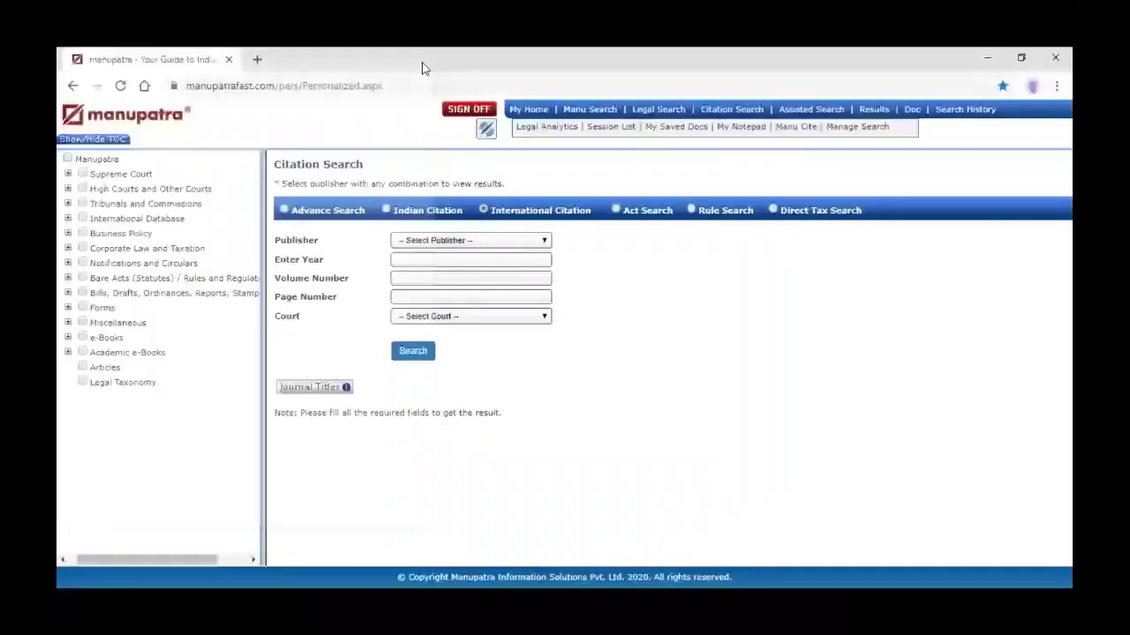
{"action": "left_click", "coordinate": [533, 253]}
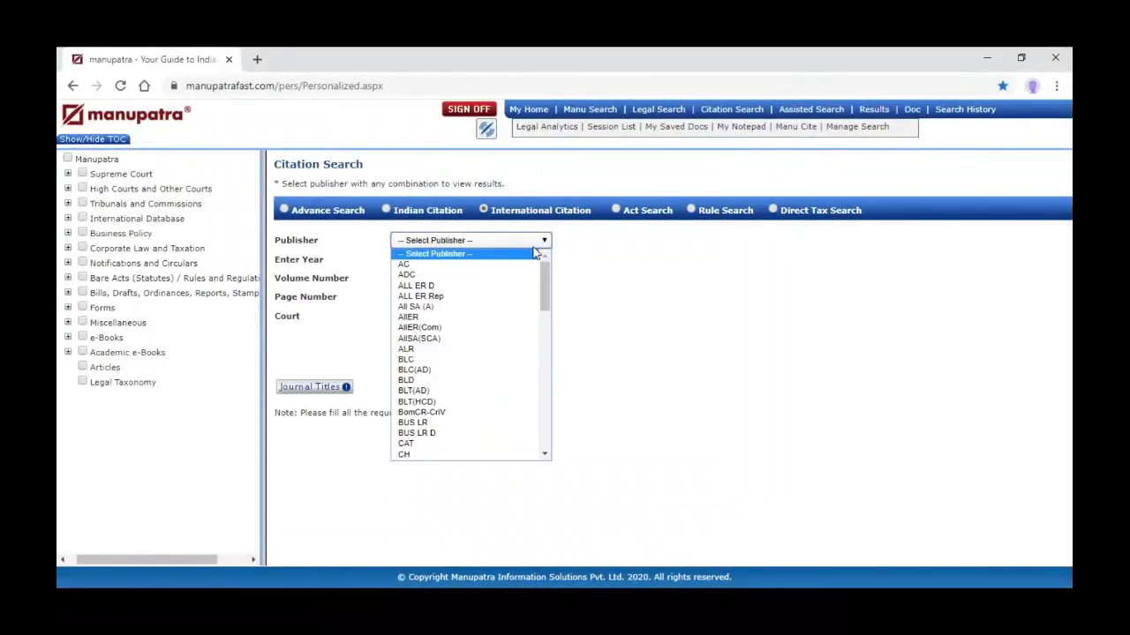
{"action": "left_click", "coordinate": [617, 285]}
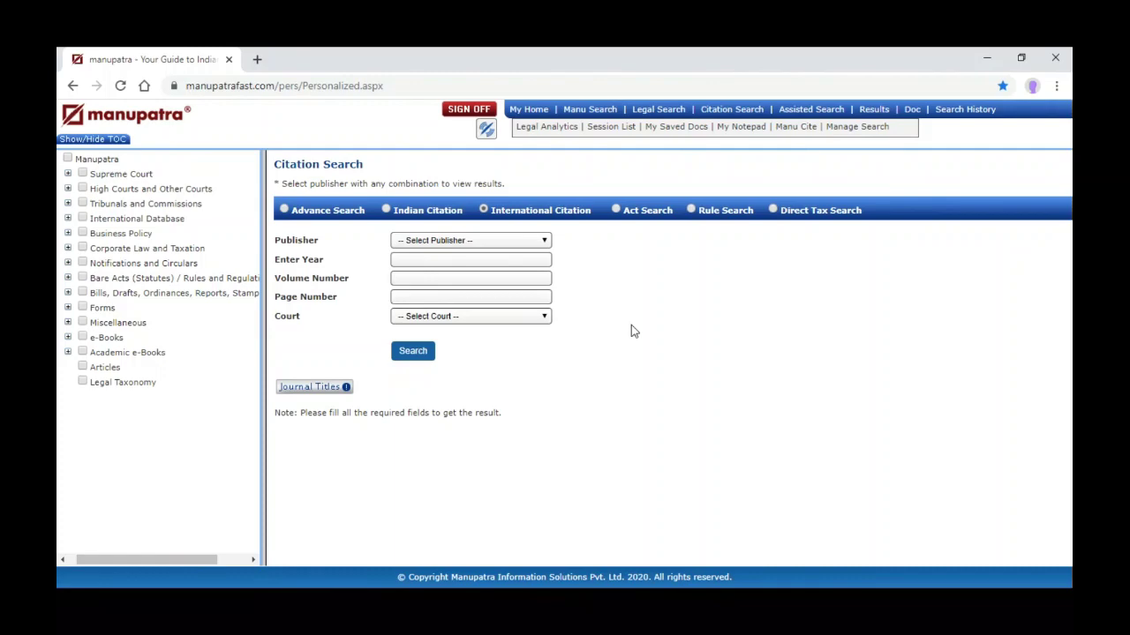
Run an advanced legal search for appellant/respondent SBP and open the Supreme Court judgment of 26.10.2005 against Patel Engineering Ltd
{"action": "left_click", "coordinate": [658, 110]}
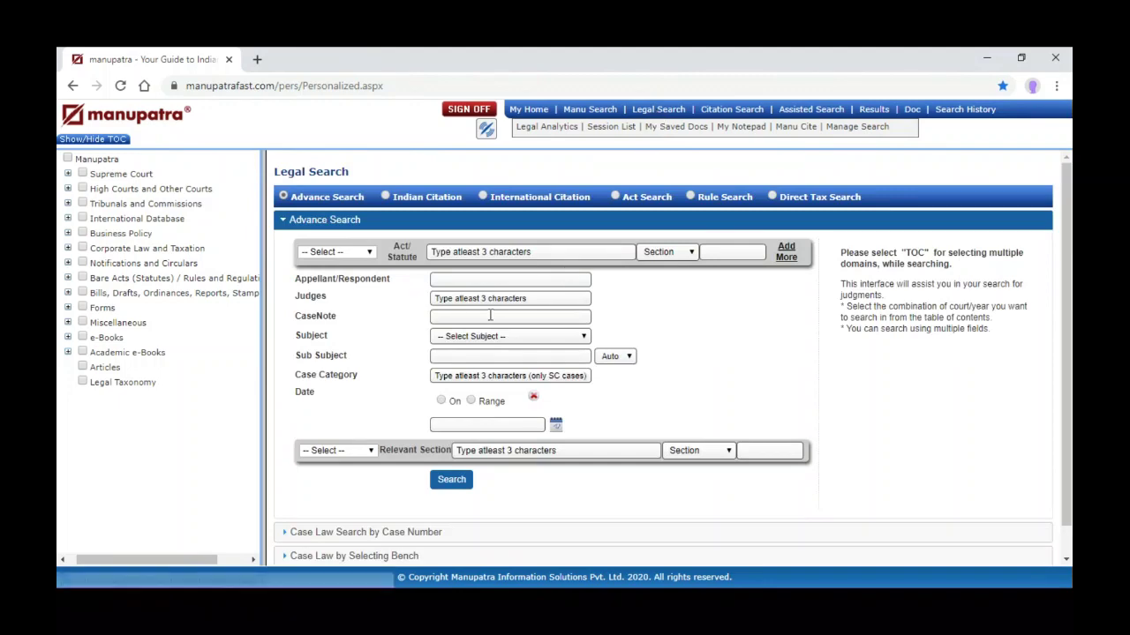
{"action": "left_click", "coordinate": [477, 280]}
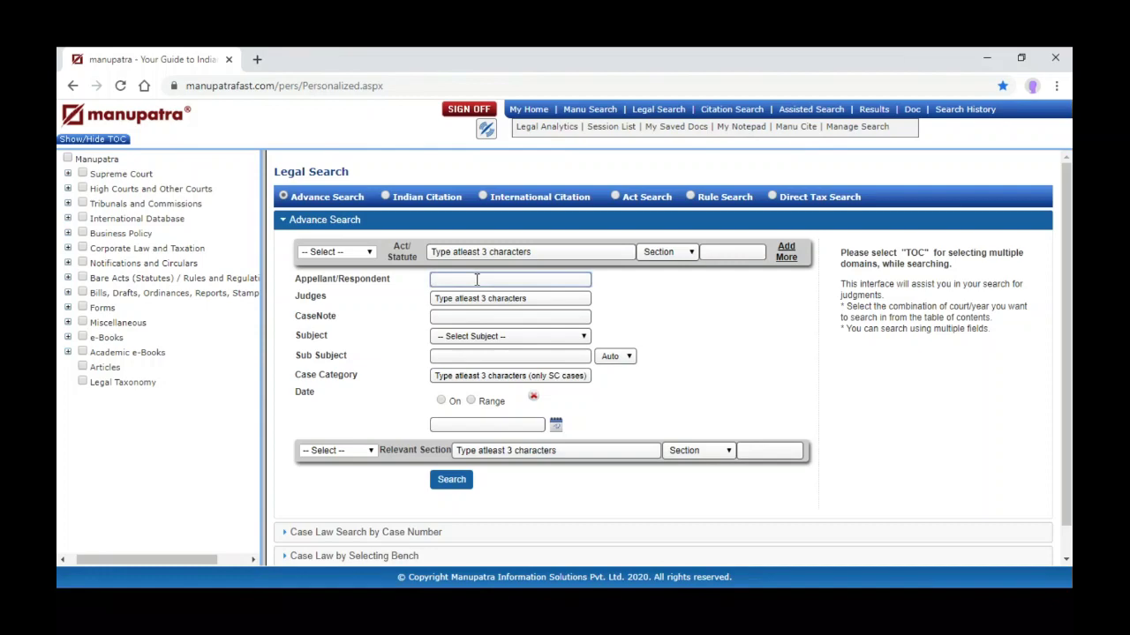
{"action": "type", "text": "S"}
{"action": "type", "text": "BP"}
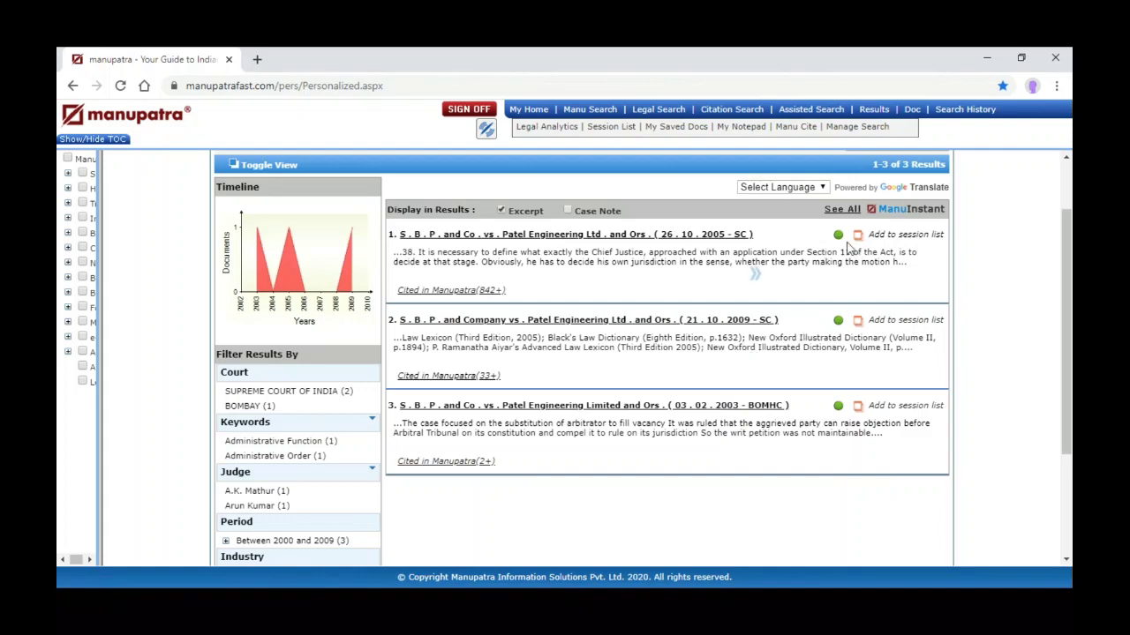
{"action": "left_click", "coordinate": [673, 235]}
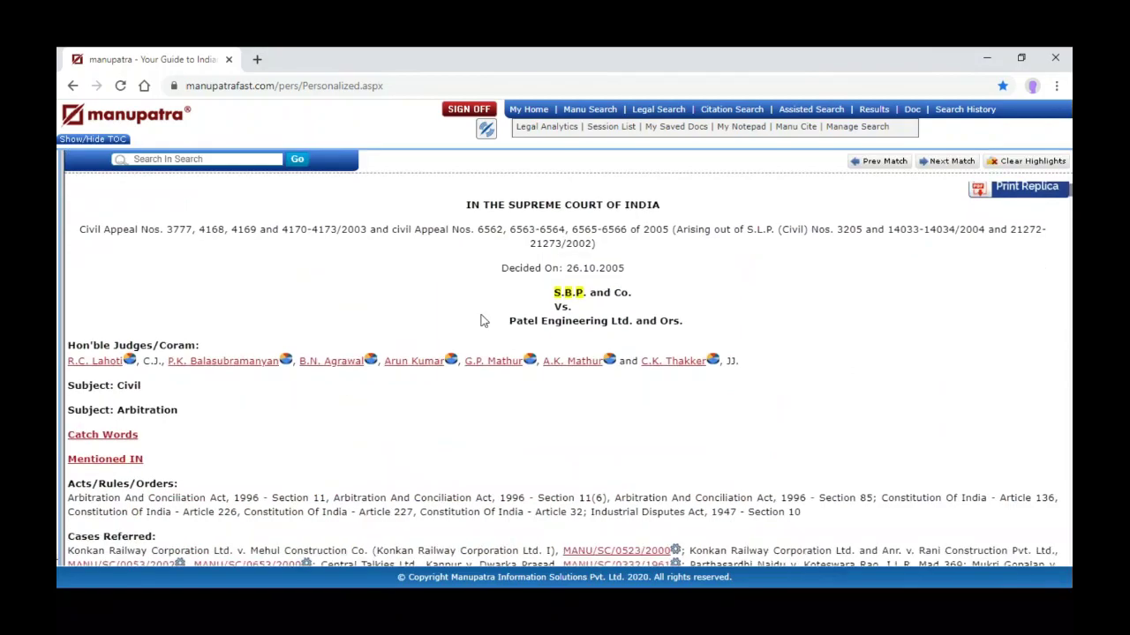
Look through the judgment's header sections down to the citing references and highlight the Citing Reference heading
{"action": "scroll", "coordinate": [481, 321], "scroll_direction": "down", "scroll_amount": 5}
{"action": "scroll", "coordinate": [481, 321], "scroll_direction": "down", "scroll_amount": 1}
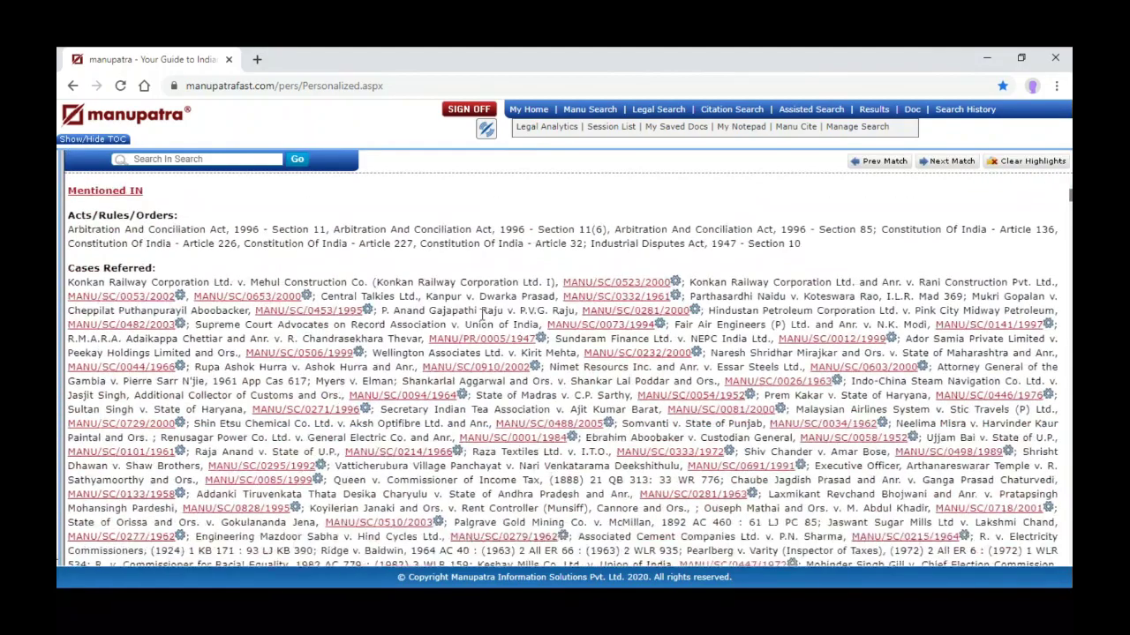
{"action": "scroll", "coordinate": [482, 315], "scroll_direction": "down", "scroll_amount": 8}
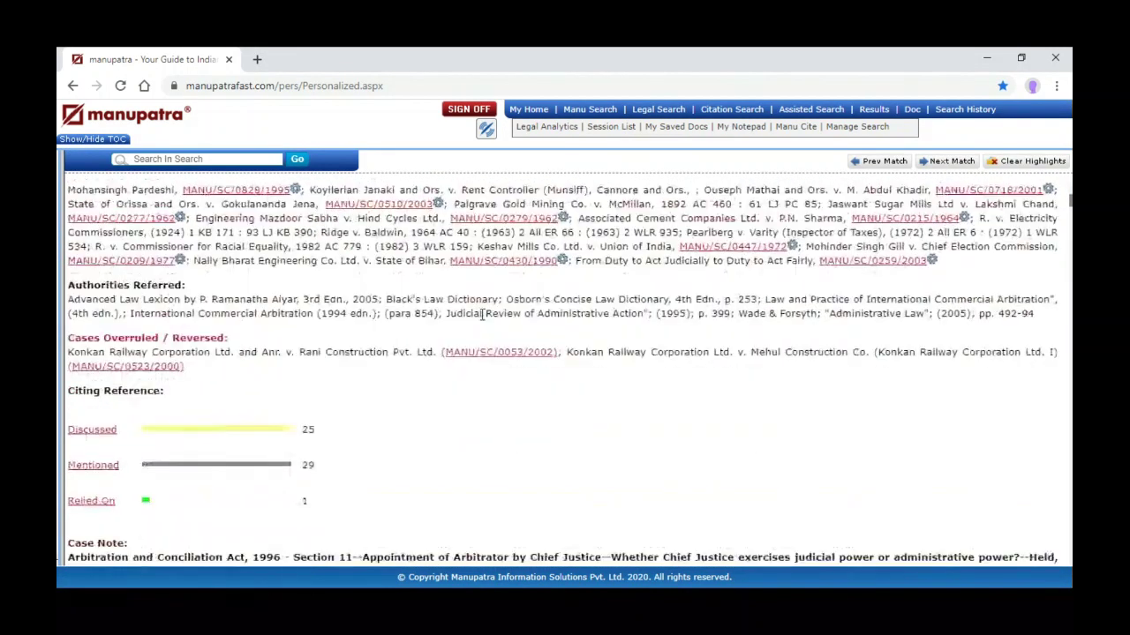
{"action": "scroll", "coordinate": [74, 291], "scroll_direction": "down", "scroll_amount": 1}
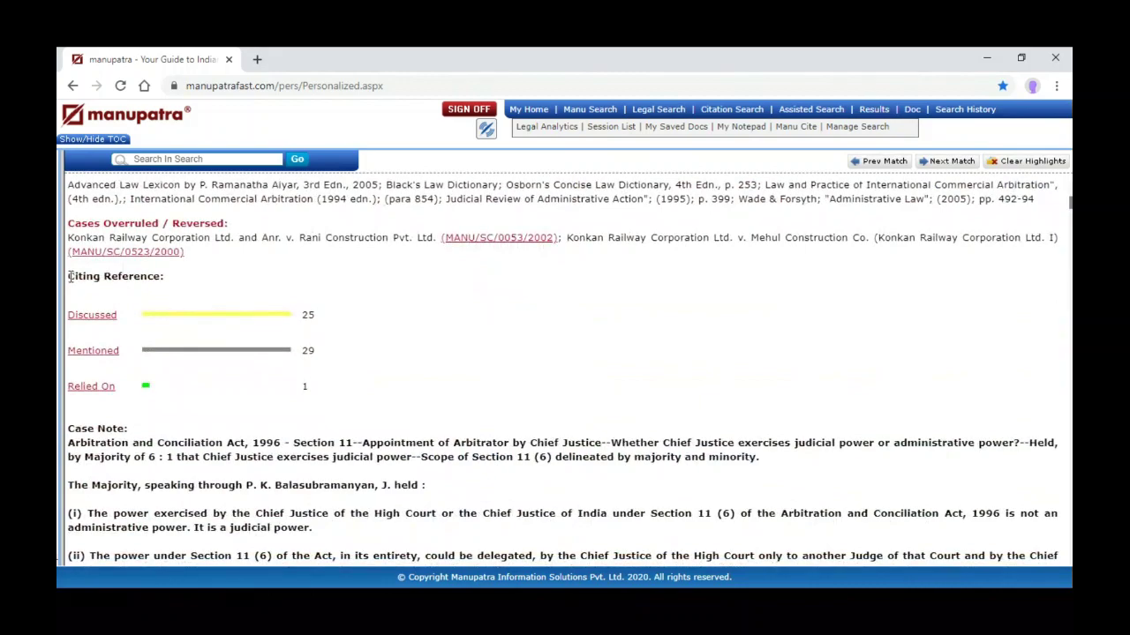
{"action": "left_click_drag", "start_coordinate": [70, 277], "coordinate": [162, 277]}
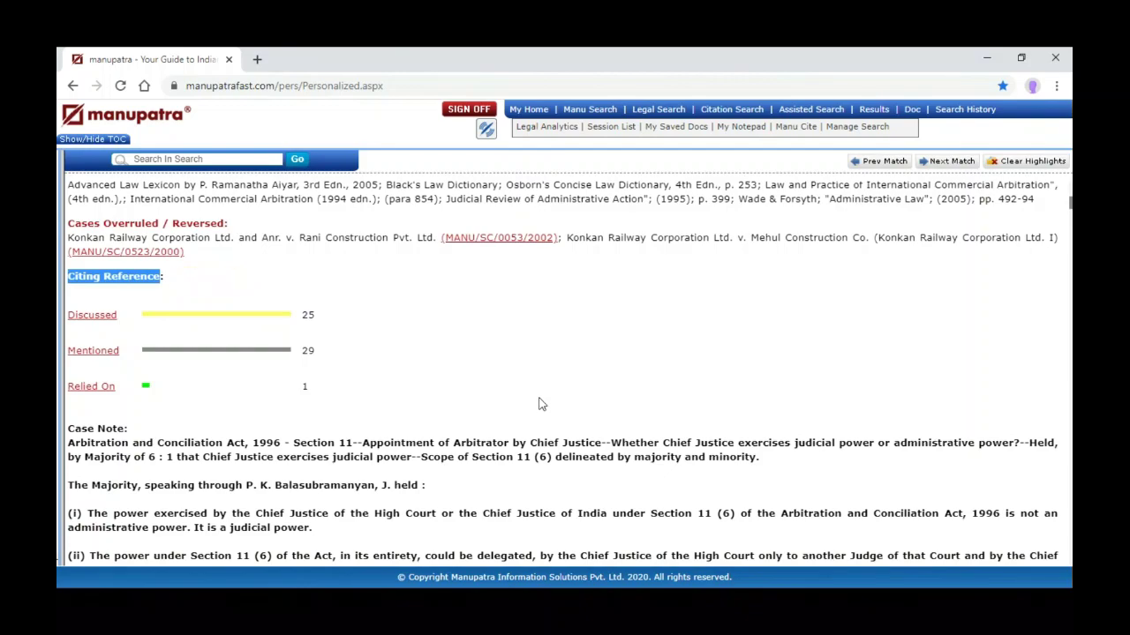
Go back to the judgment's Cases Referred section, highlight its heading, and return to the Citing Reference section
{"action": "scroll", "coordinate": [541, 403], "scroll_direction": "up", "scroll_amount": 8}
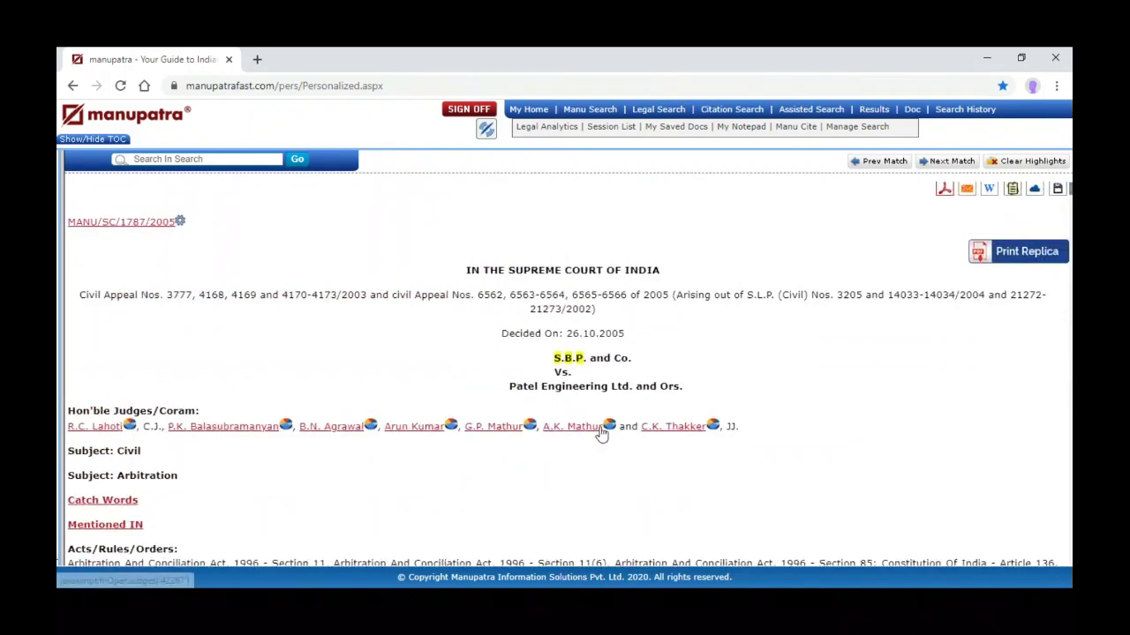
{"action": "scroll", "coordinate": [601, 432], "scroll_direction": "down", "scroll_amount": 2}
{"action": "scroll", "coordinate": [601, 433], "scroll_direction": "down", "scroll_amount": 2}
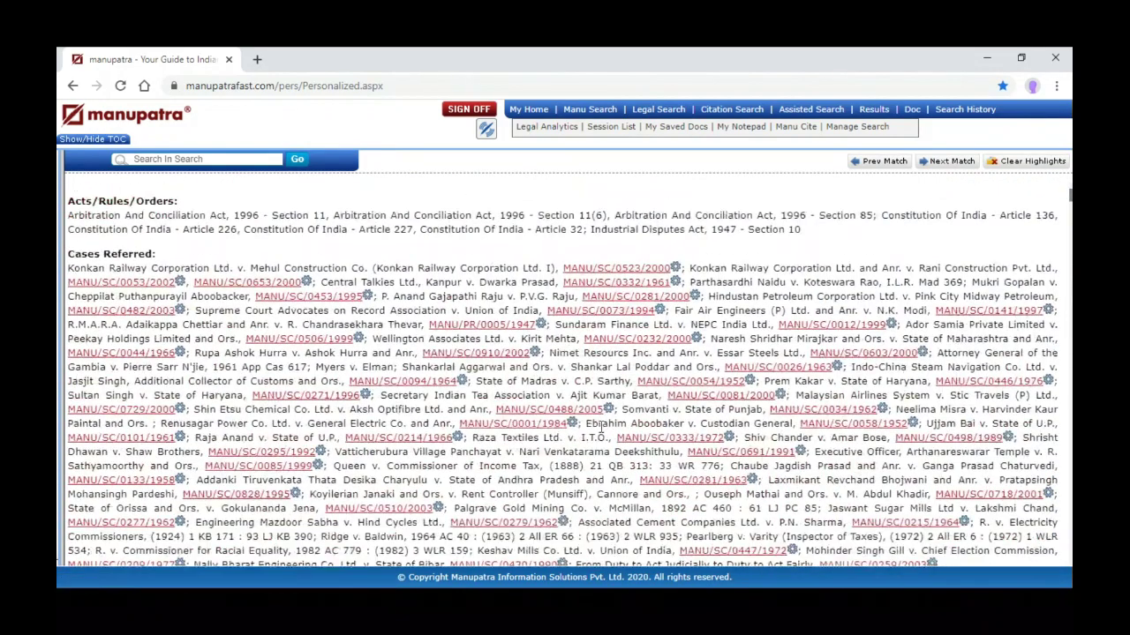
{"action": "left_click_drag", "start_coordinate": [71, 254], "coordinate": [160, 261]}
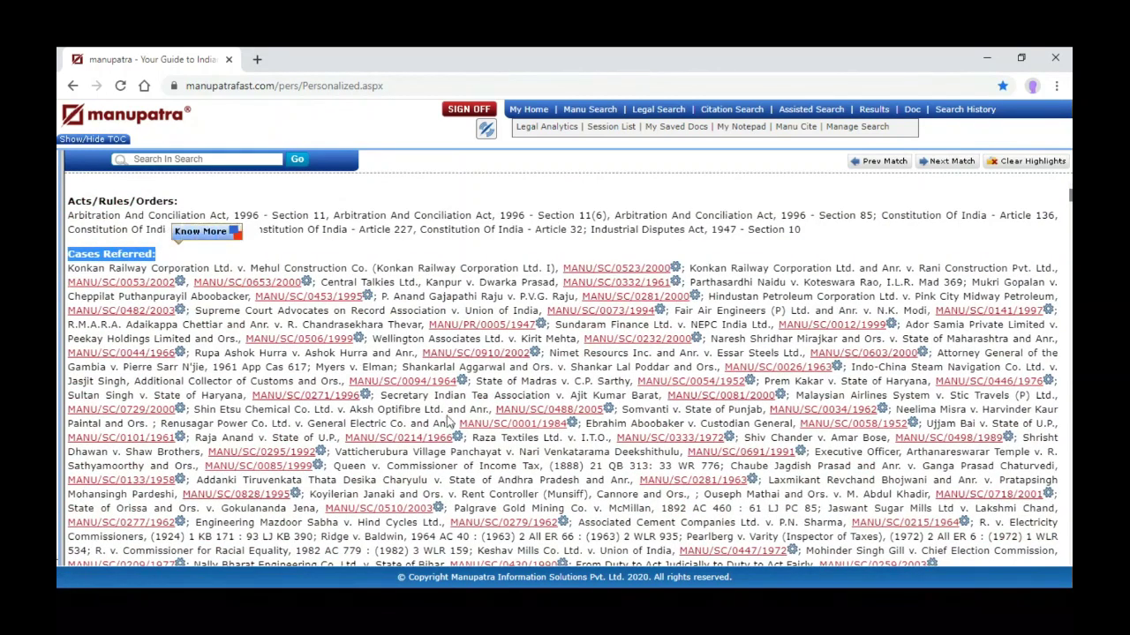
{"action": "scroll", "coordinate": [448, 422], "scroll_direction": "down", "scroll_amount": 3}
{"action": "scroll", "coordinate": [449, 421], "scroll_direction": "down", "scroll_amount": 2}
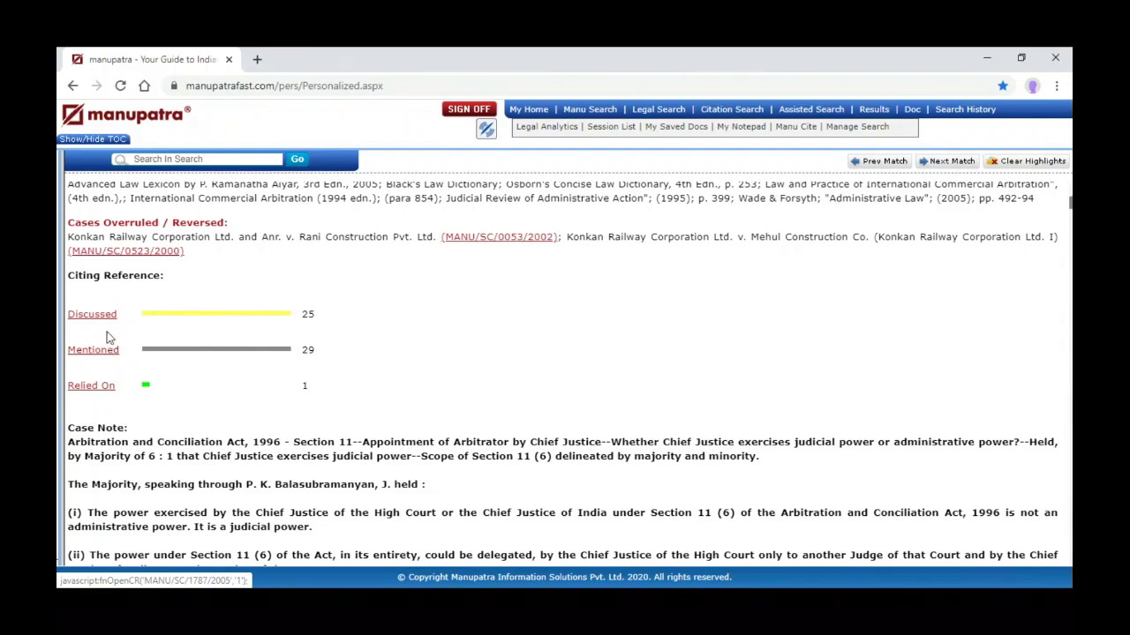
Open the citing reference details for Relied On, look through the Discussed and Mentioned case lists as well, and close the details window
{"action": "left_click", "coordinate": [92, 386]}
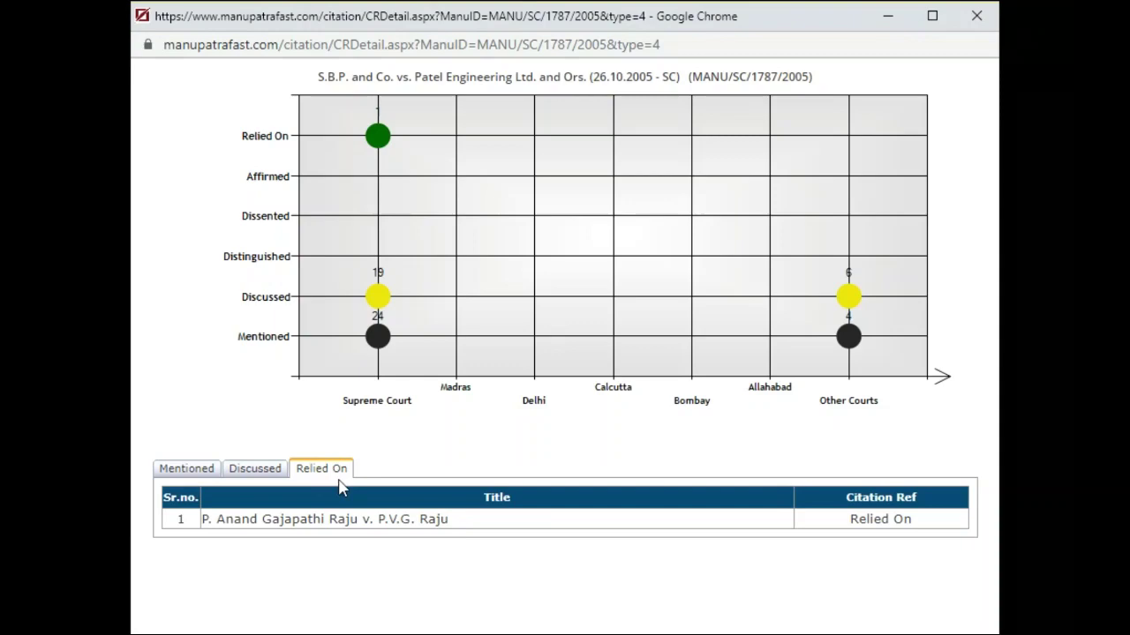
{"action": "left_click", "coordinate": [255, 472]}
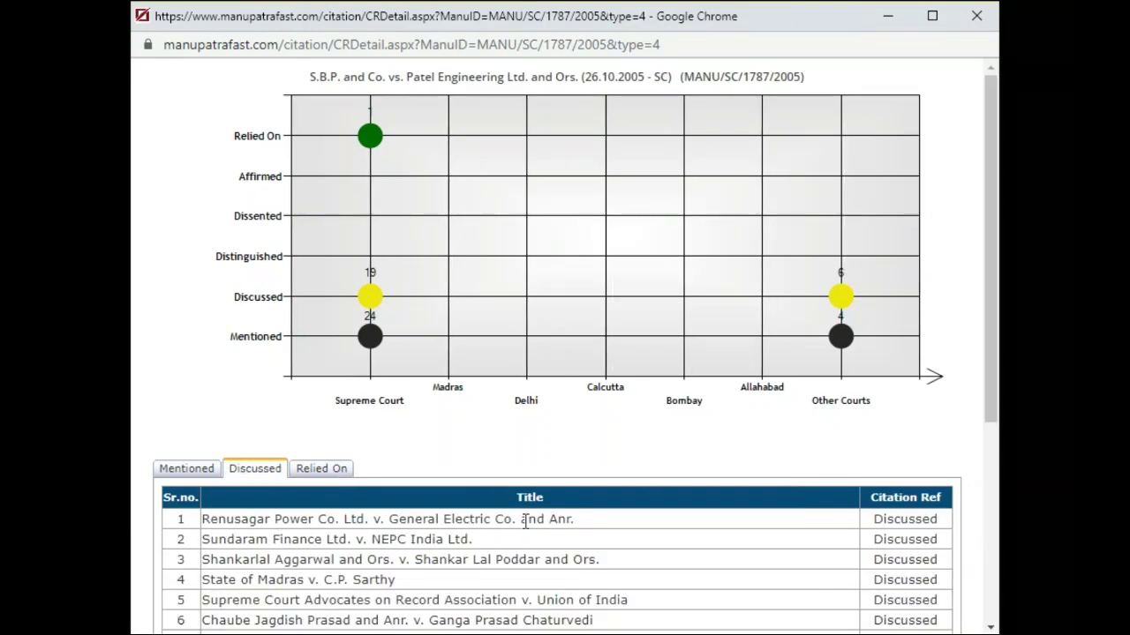
{"action": "scroll", "coordinate": [526, 524], "scroll_direction": "down", "scroll_amount": 3}
{"action": "scroll", "coordinate": [526, 523], "scroll_direction": "down", "scroll_amount": 1}
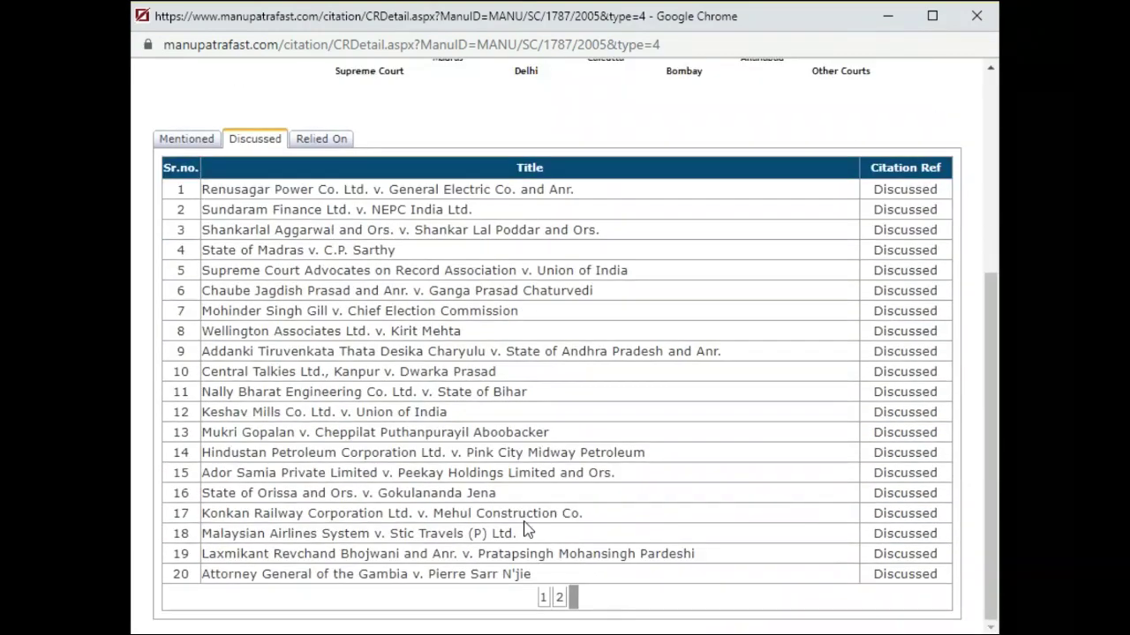
{"action": "scroll", "coordinate": [526, 526], "scroll_direction": "up", "scroll_amount": 3}
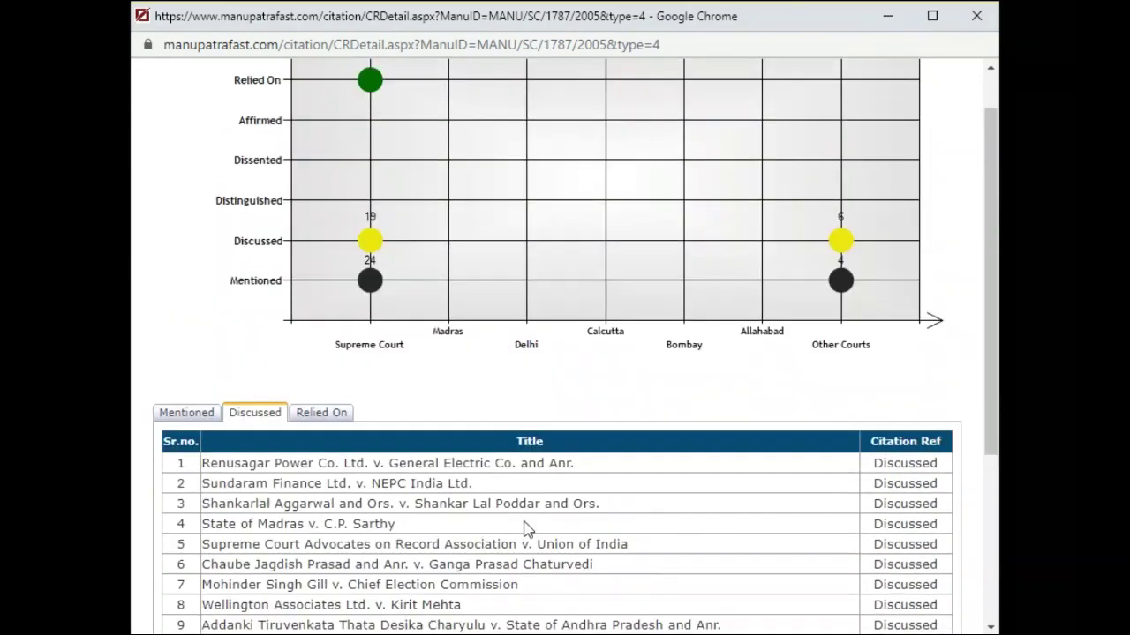
{"action": "scroll", "coordinate": [523, 528], "scroll_direction": "up", "scroll_amount": 1}
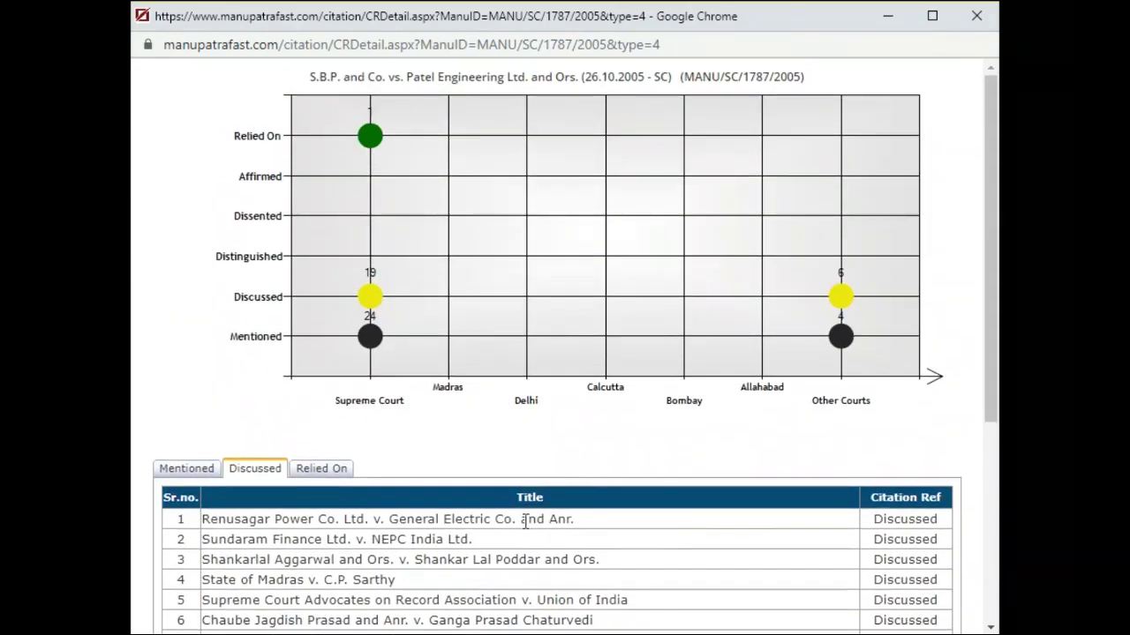
{"action": "left_click", "coordinate": [203, 474]}
{"action": "scroll", "coordinate": [446, 501], "scroll_direction": "down", "scroll_amount": 4}
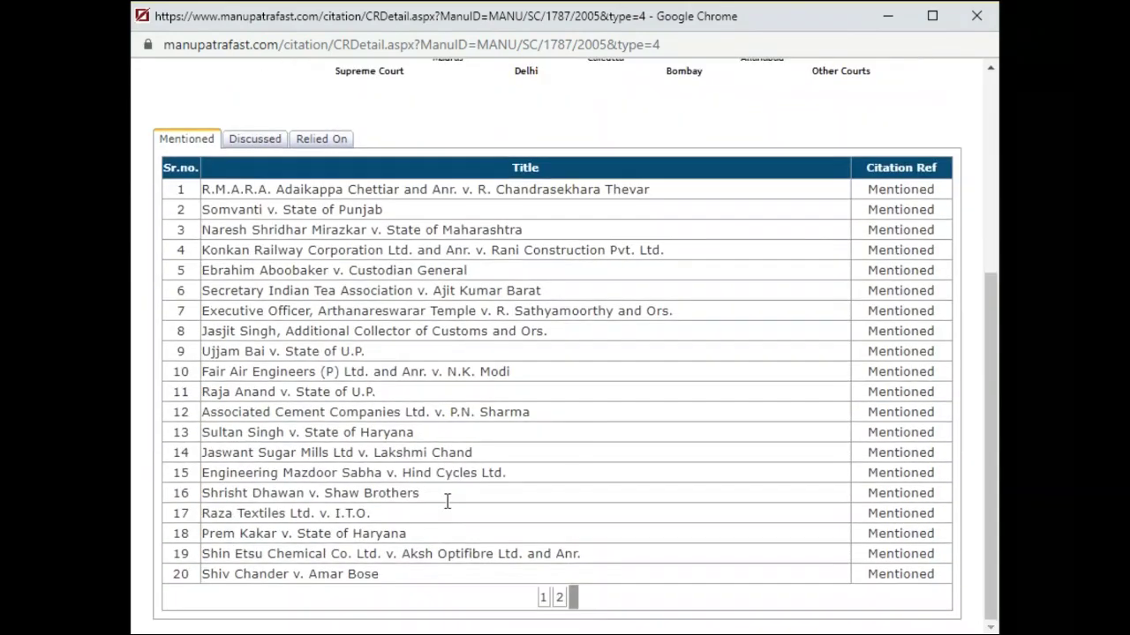
{"action": "scroll", "coordinate": [445, 507], "scroll_direction": "up", "scroll_amount": 4}
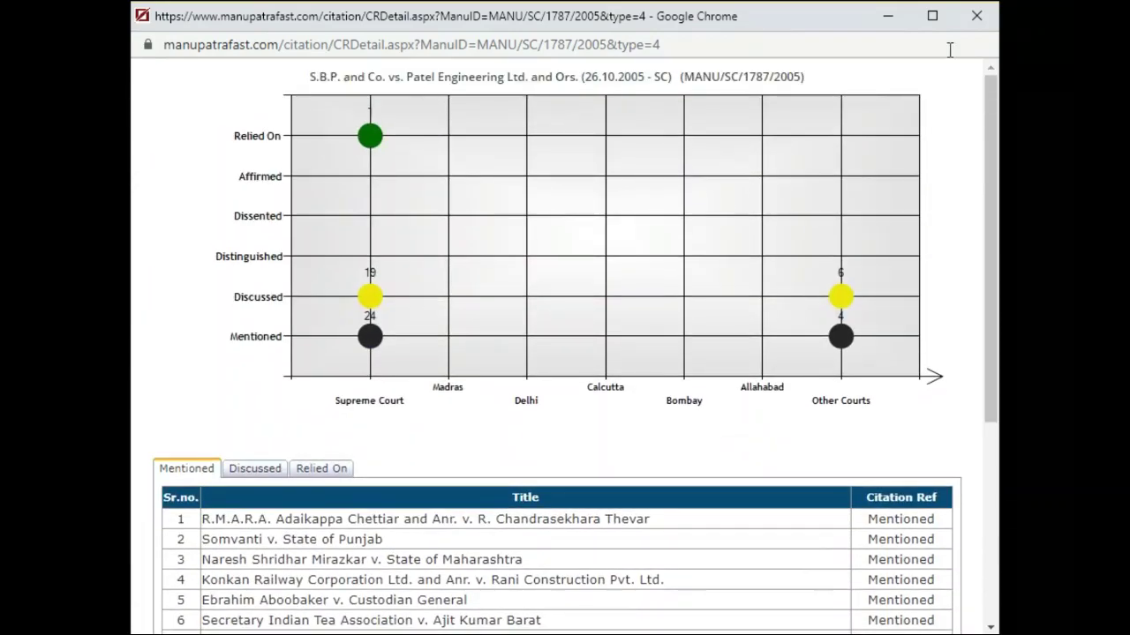
{"action": "left_click", "coordinate": [978, 25]}
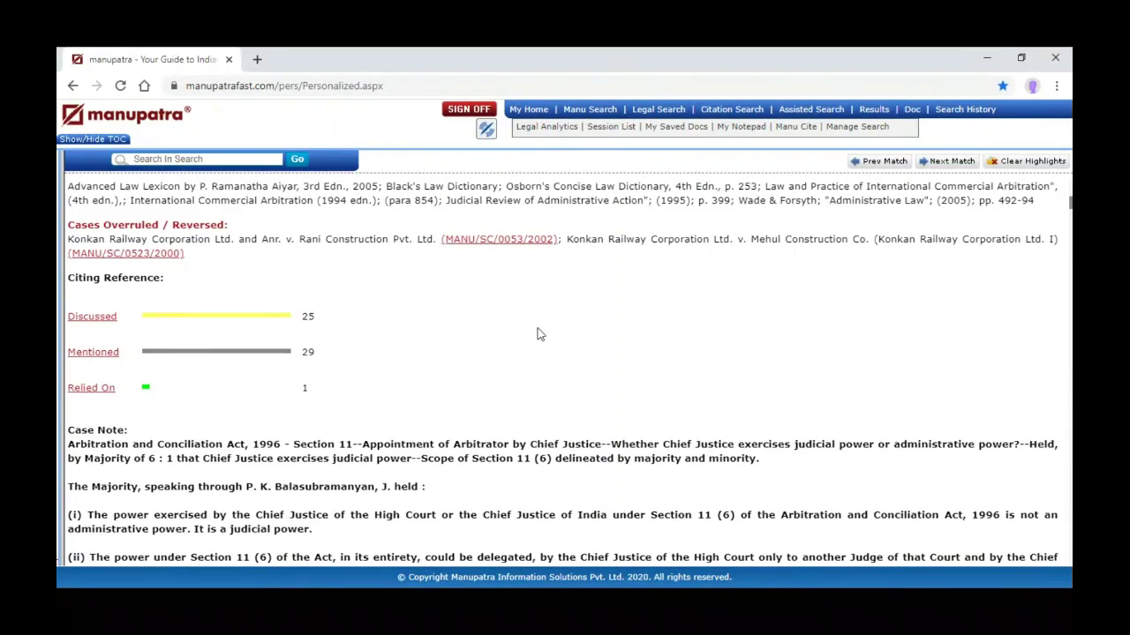
View the citation summary for MANU/SC/1787/2005, highlight its Cited in Manupatra count and last cited date, and close the summary
{"action": "scroll", "coordinate": [537, 333], "scroll_direction": "up", "scroll_amount": 5}
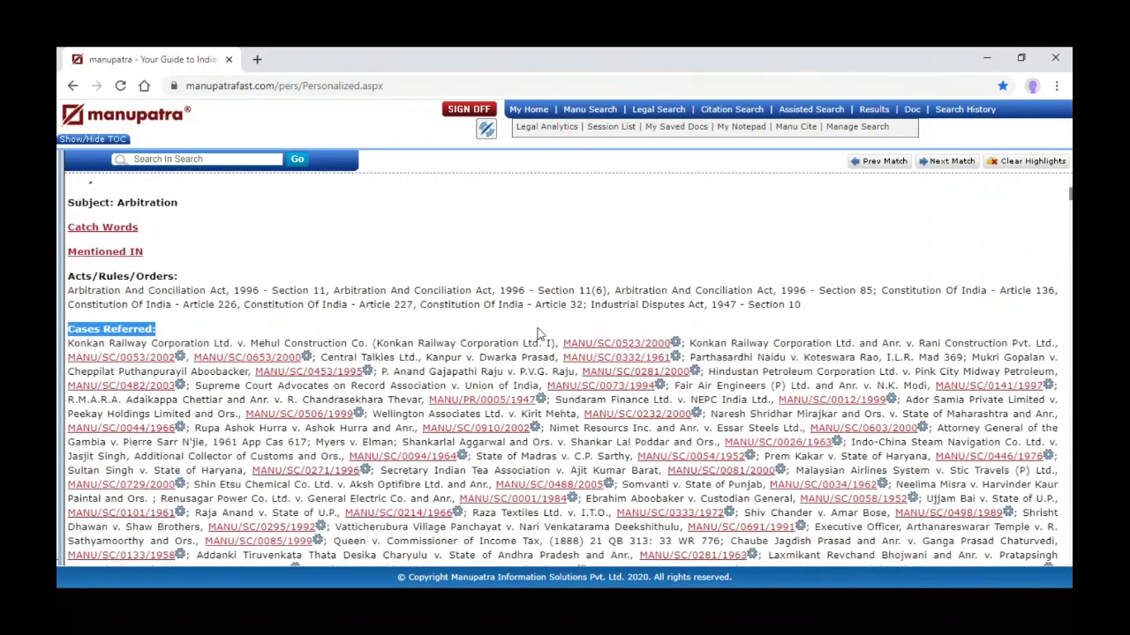
{"action": "scroll", "coordinate": [536, 334], "scroll_direction": "up", "scroll_amount": 4}
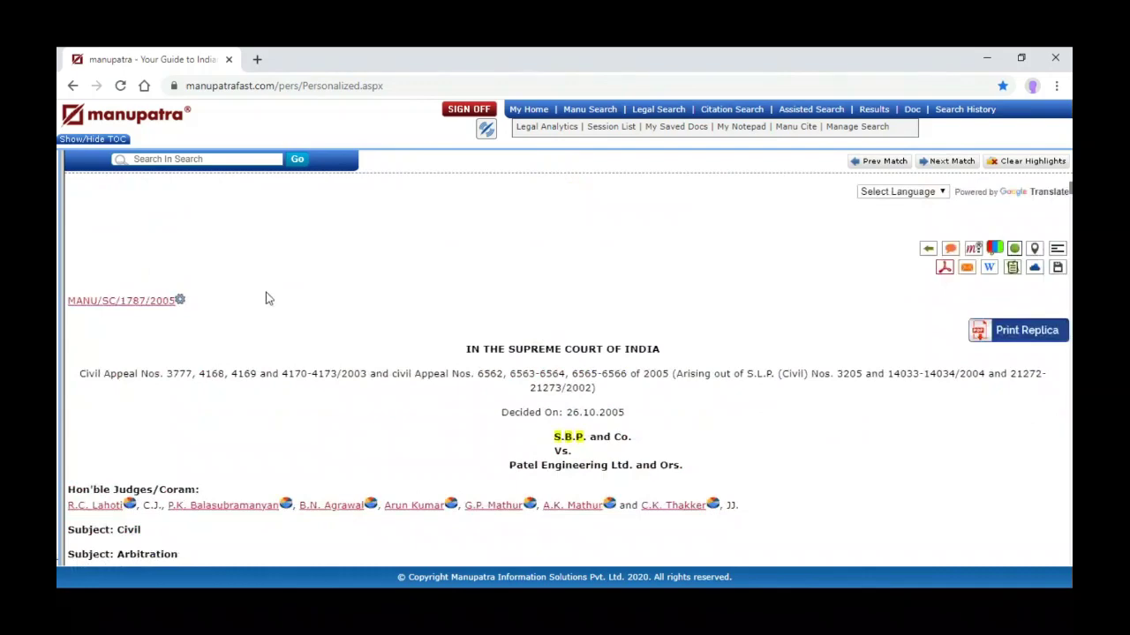
{"action": "left_click", "coordinate": [180, 303]}
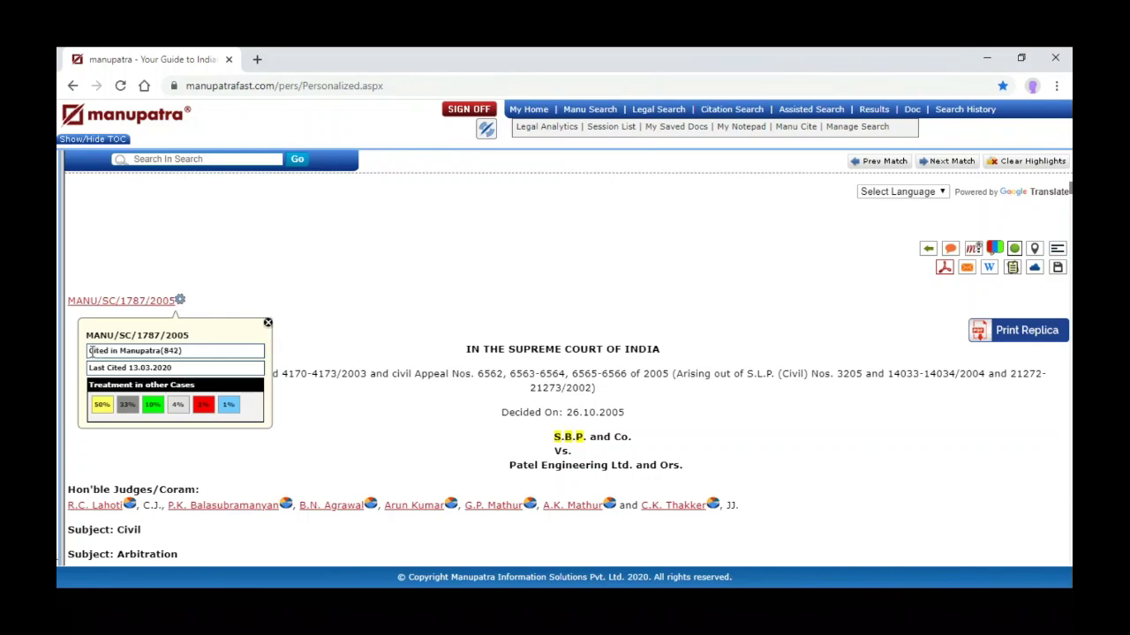
{"action": "left_click_drag", "start_coordinate": [91, 351], "coordinate": [181, 352]}
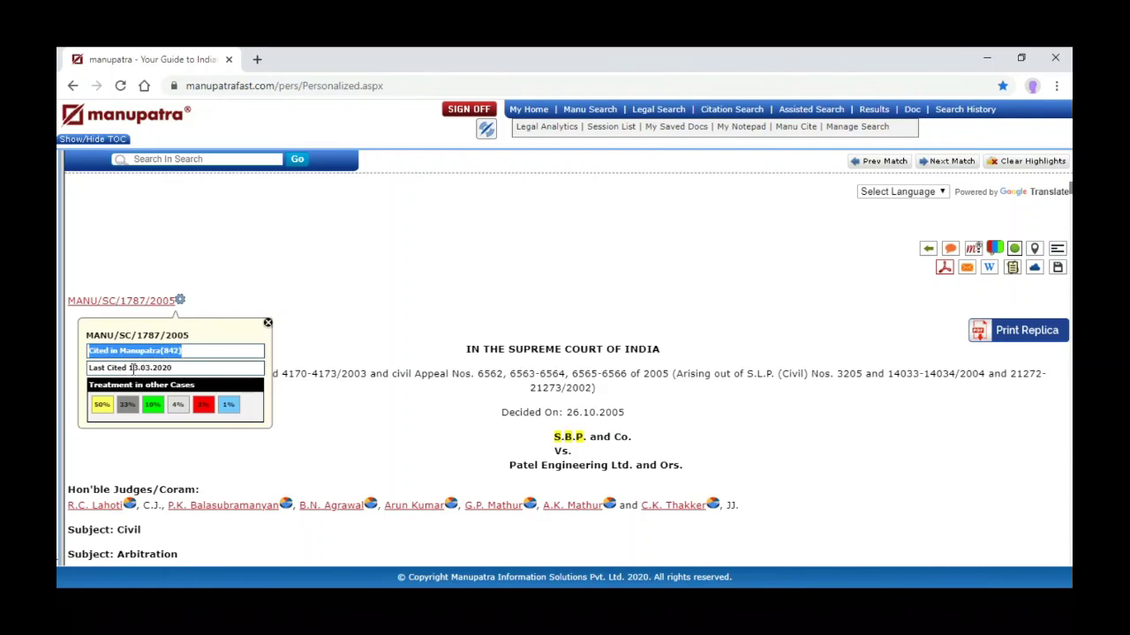
{"action": "left_click_drag", "start_coordinate": [133, 369], "coordinate": [177, 371]}
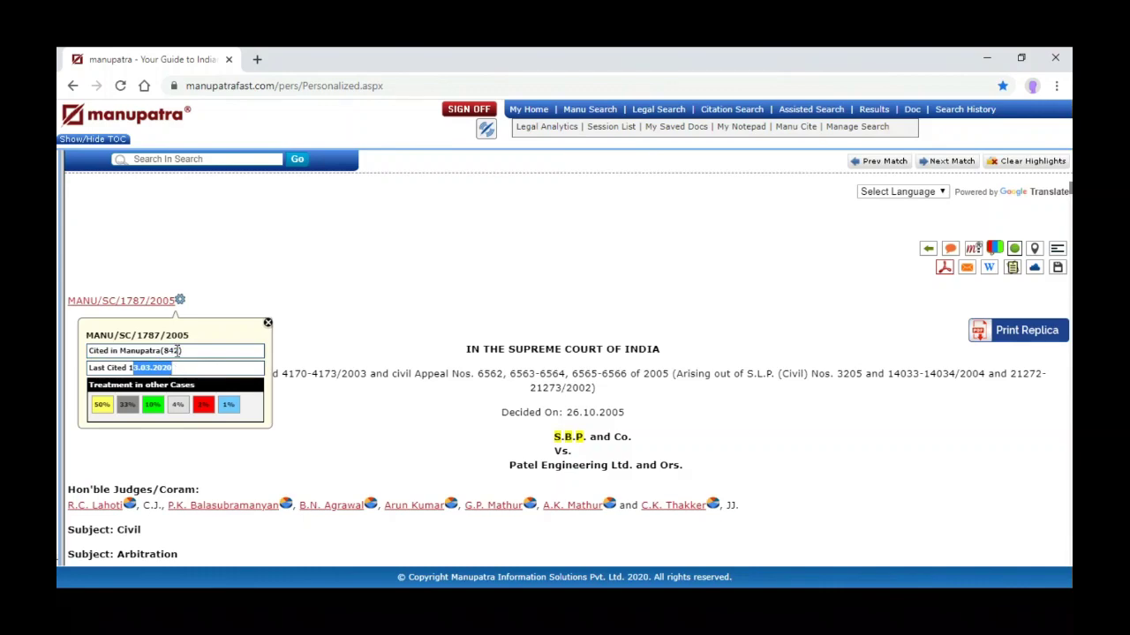
{"action": "left_click_drag", "start_coordinate": [180, 351], "coordinate": [166, 349]}
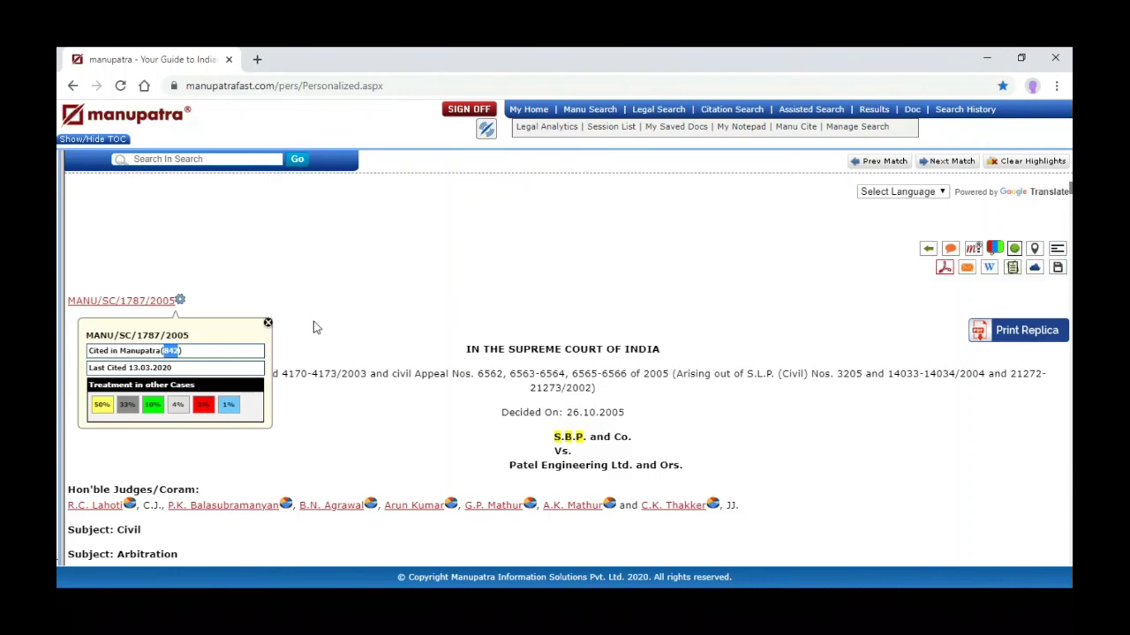
{"action": "left_click", "coordinate": [269, 324]}
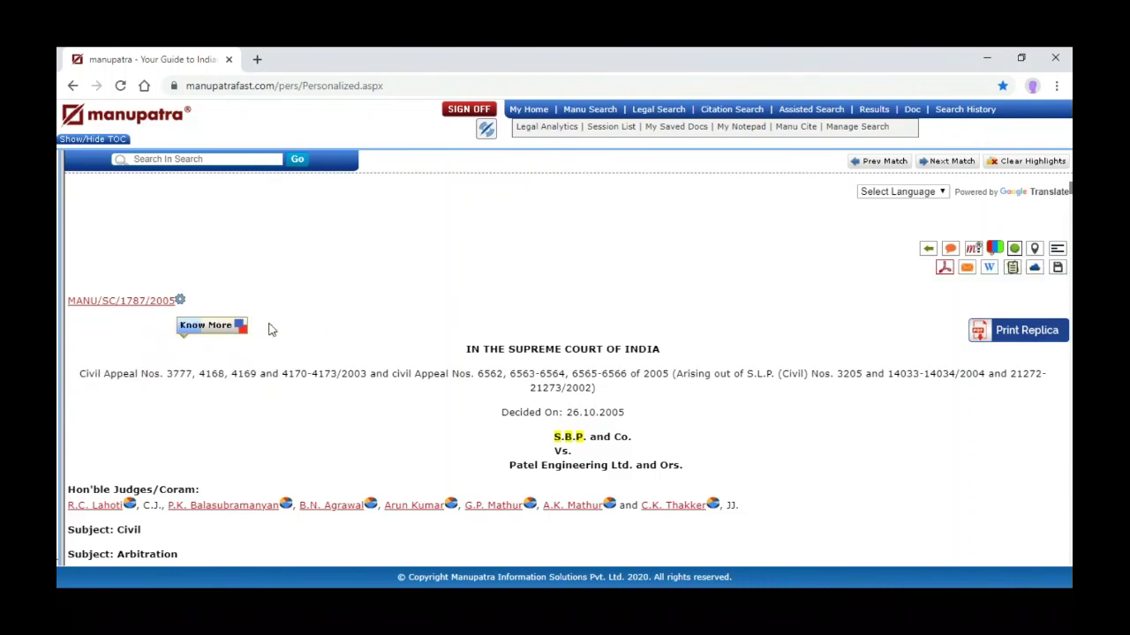
Open the Manu Cite list for the judgment, expand MANU/SC/0232/2000 to view its treatment in other cases, and close the list
{"action": "scroll", "coordinate": [361, 404], "scroll_direction": "down", "scroll_amount": 2}
{"action": "scroll", "coordinate": [361, 404], "scroll_direction": "down", "scroll_amount": 2}
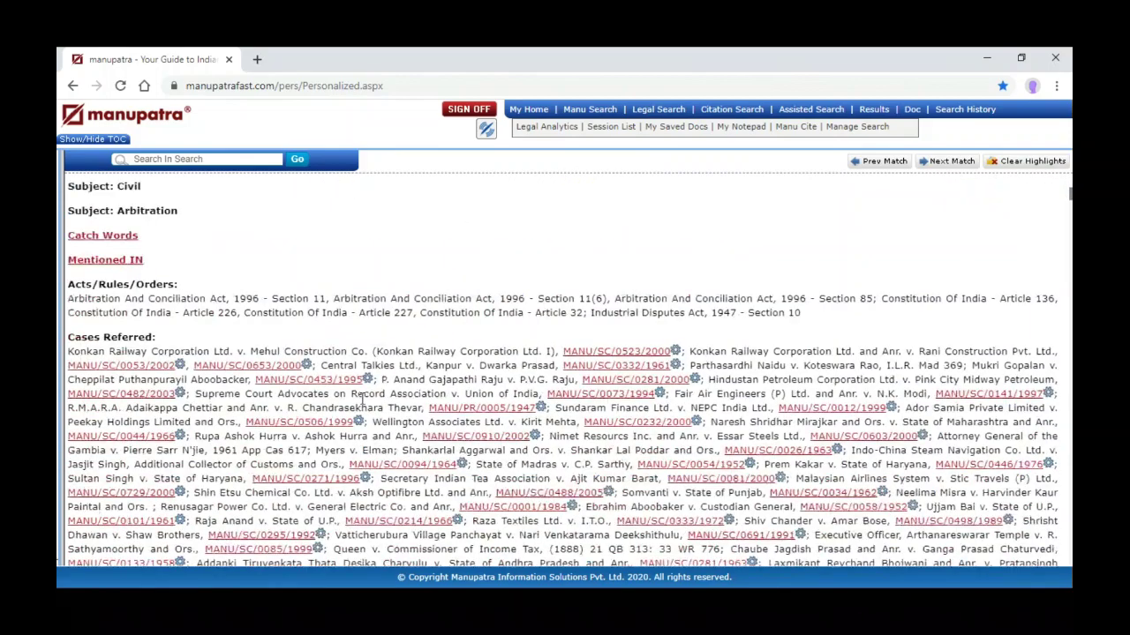
{"action": "scroll", "coordinate": [361, 404], "scroll_direction": "up", "scroll_amount": 4}
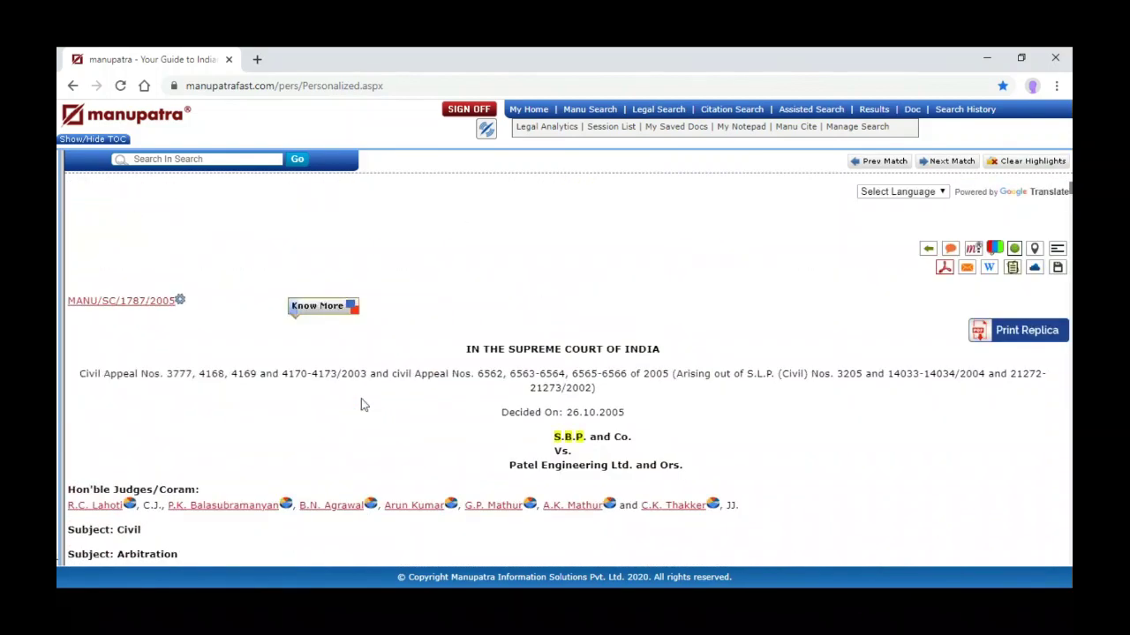
{"action": "left_click", "coordinate": [796, 128]}
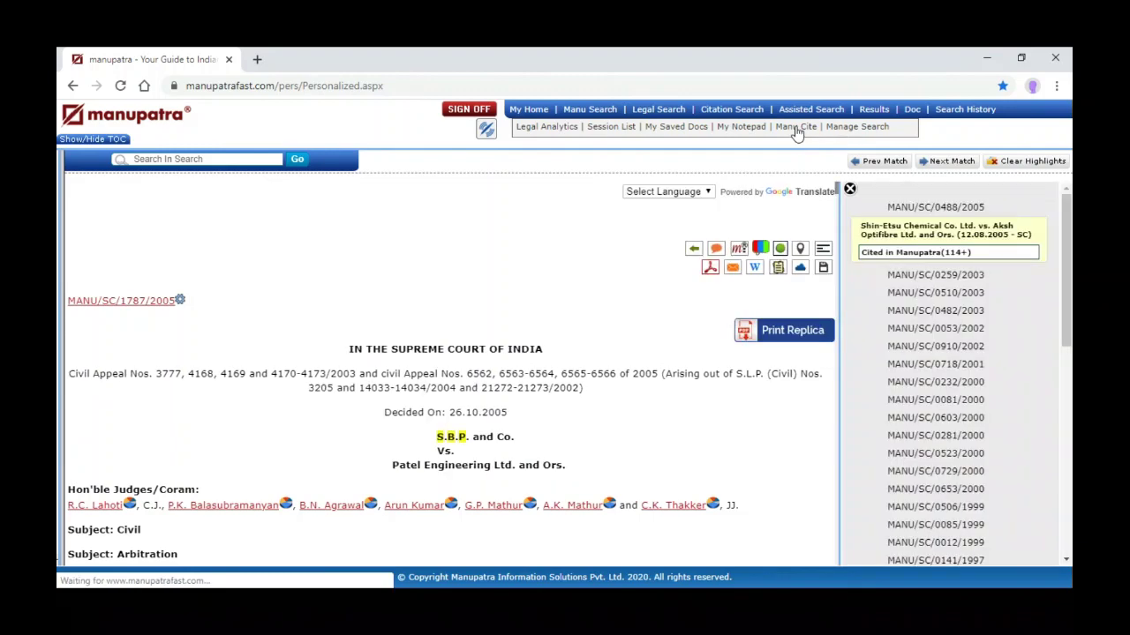
{"action": "scroll", "coordinate": [950, 300], "scroll_direction": "down", "scroll_amount": 10}
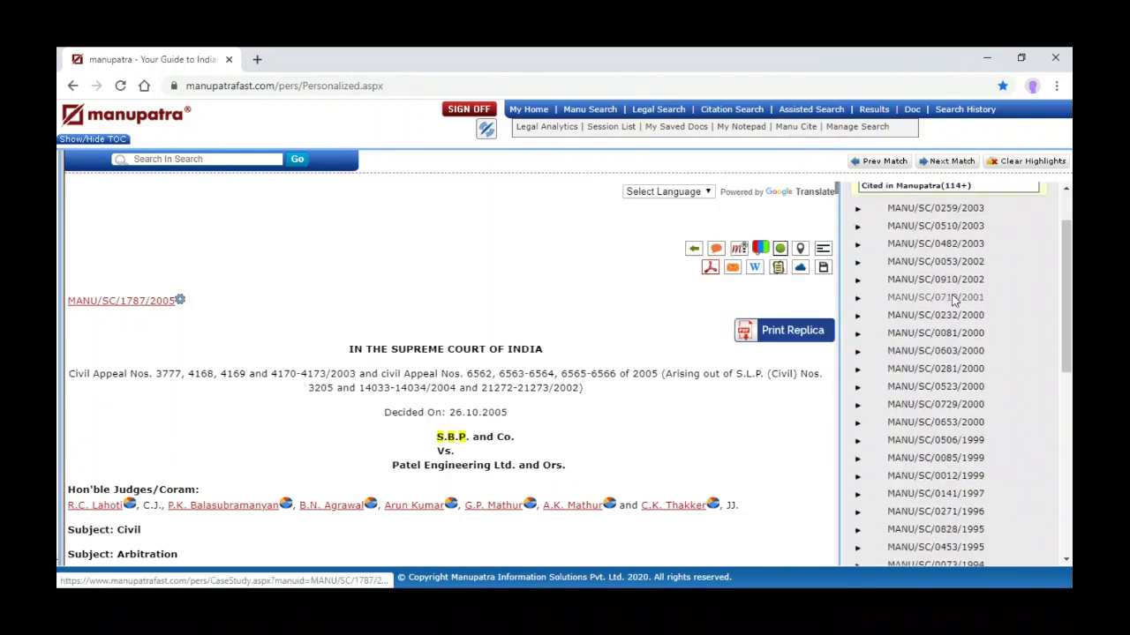
{"action": "scroll", "coordinate": [954, 301], "scroll_direction": "up", "scroll_amount": 10}
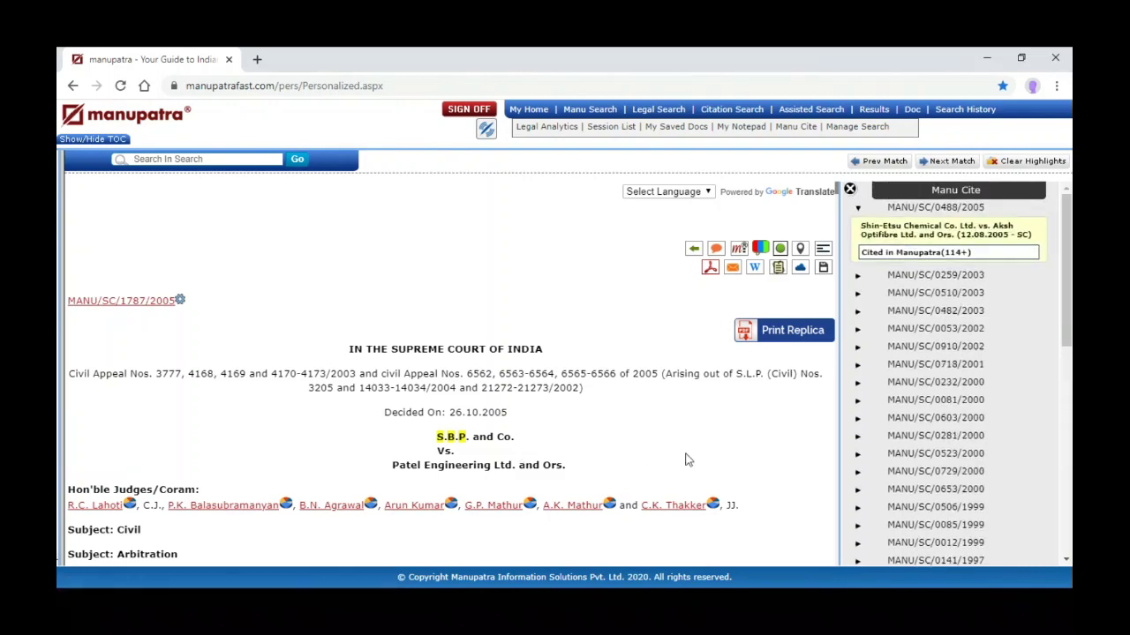
{"action": "left_click", "coordinate": [857, 382]}
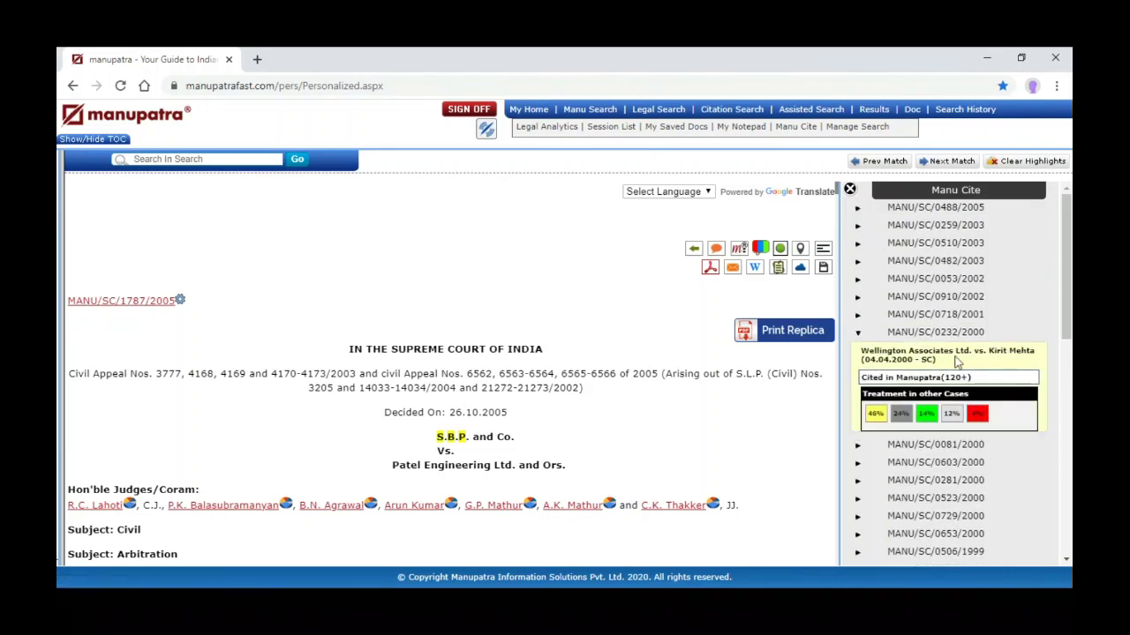
{"action": "scroll", "coordinate": [966, 371], "scroll_direction": "down", "scroll_amount": 1}
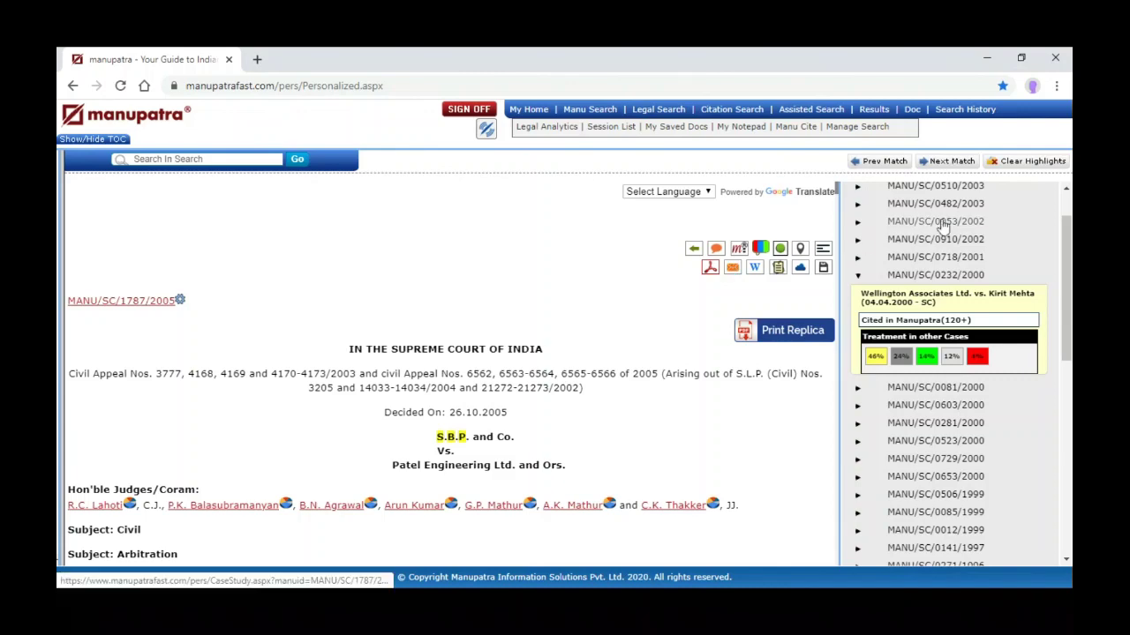
{"action": "left_click", "coordinate": [1066, 207]}
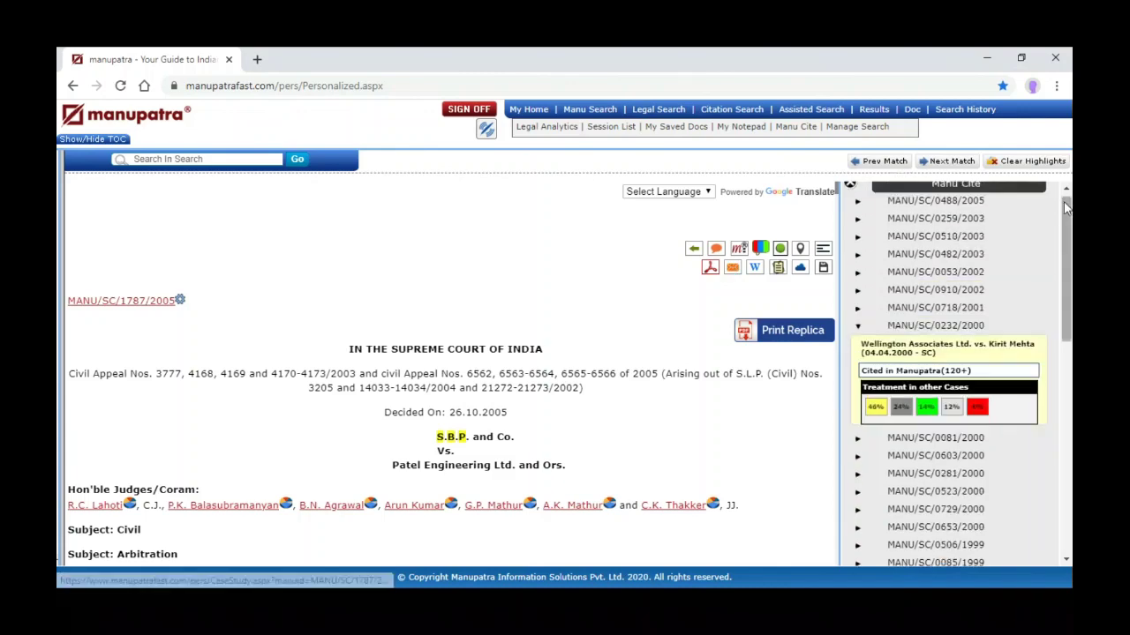
{"action": "left_click", "coordinate": [850, 186]}
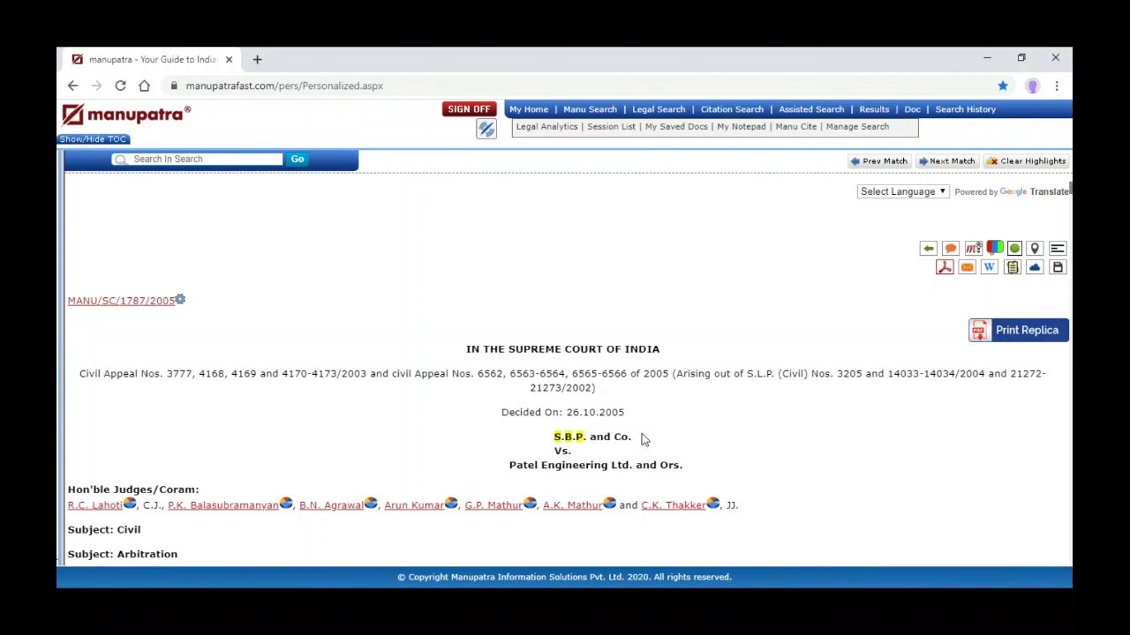
Open the judgment's Cited in Para list, expand MANU/DE/0607/2020, and highlight the passage relying on S.B.P. & Co. vs. Patel Engineering
{"action": "left_click", "coordinate": [993, 250]}
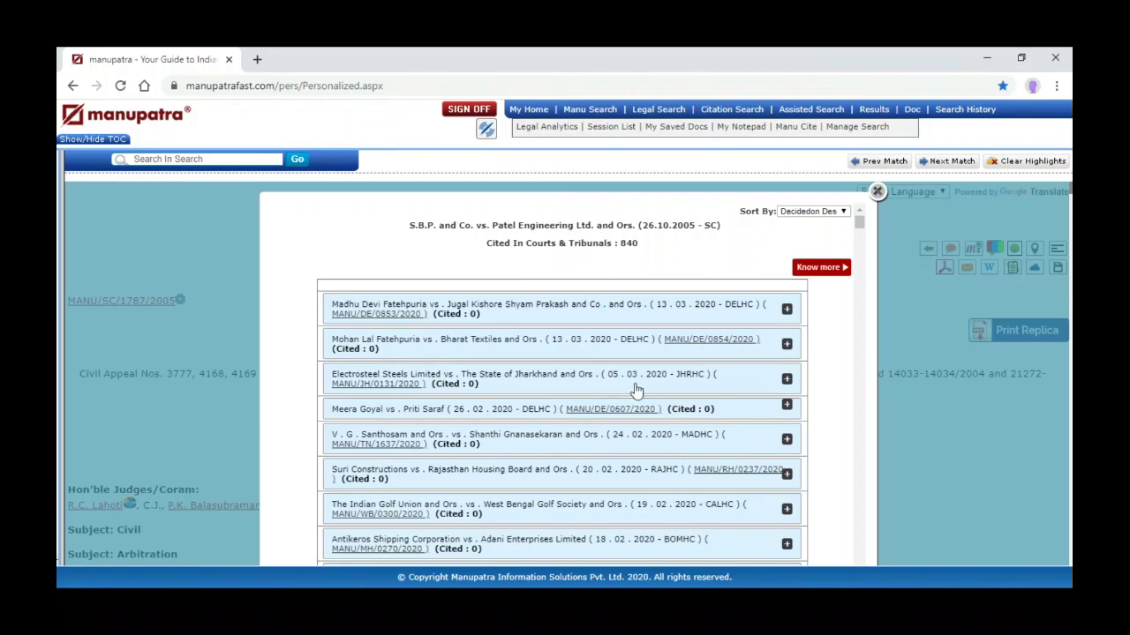
{"action": "scroll", "coordinate": [643, 454], "scroll_direction": "down", "scroll_amount": 1}
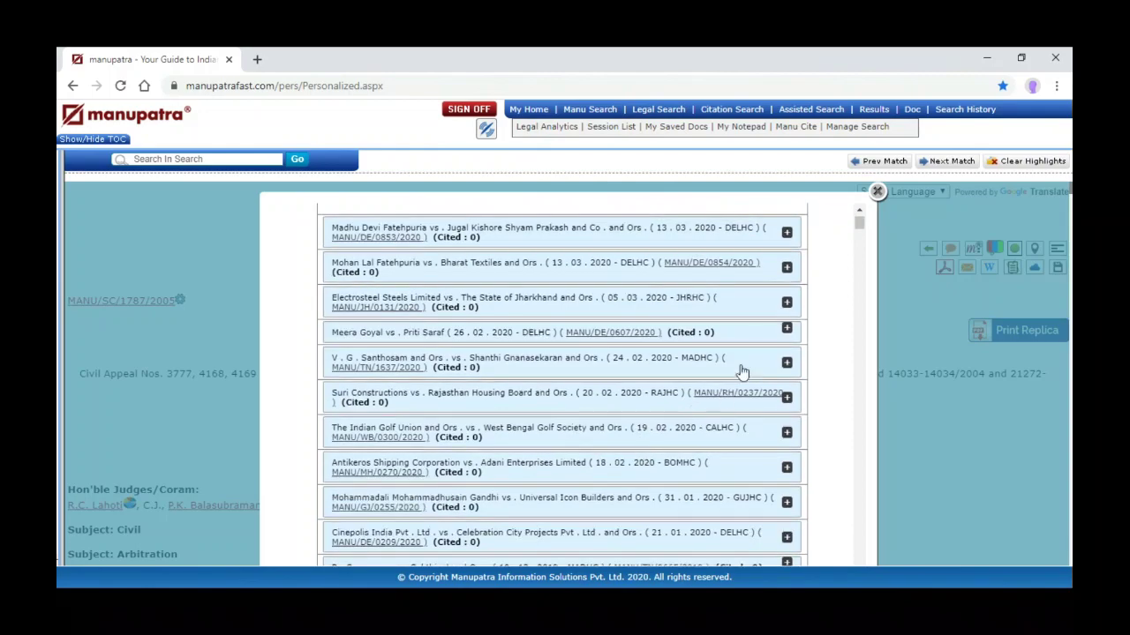
{"action": "left_click", "coordinate": [787, 330]}
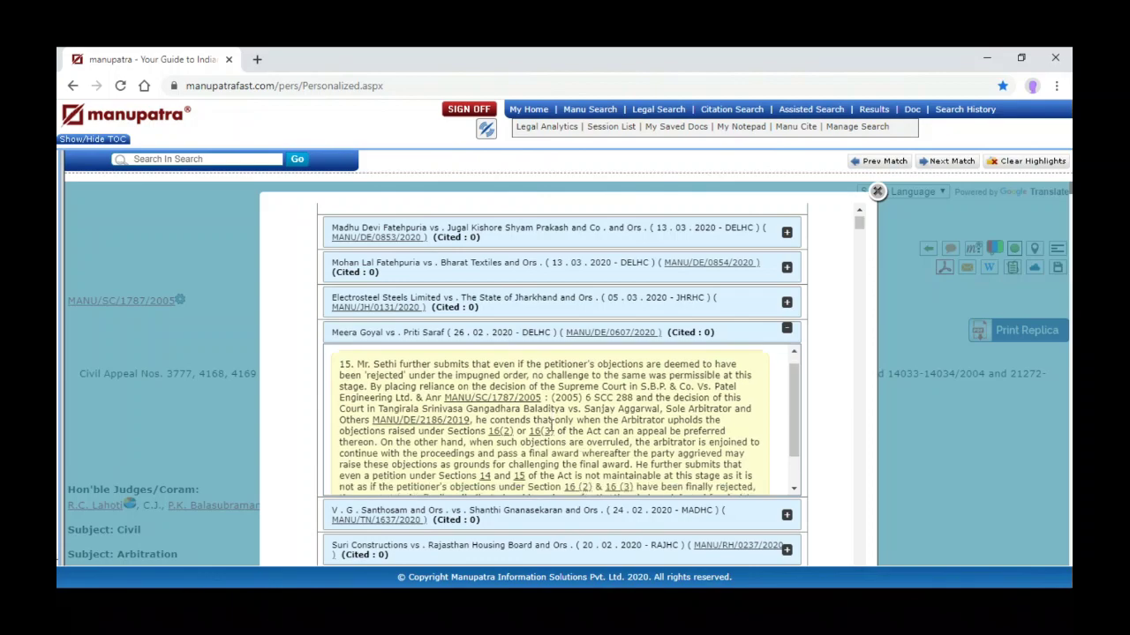
{"action": "scroll", "coordinate": [553, 424], "scroll_direction": "down", "scroll_amount": 1}
{"action": "scroll", "coordinate": [609, 395], "scroll_direction": "up", "scroll_amount": 1}
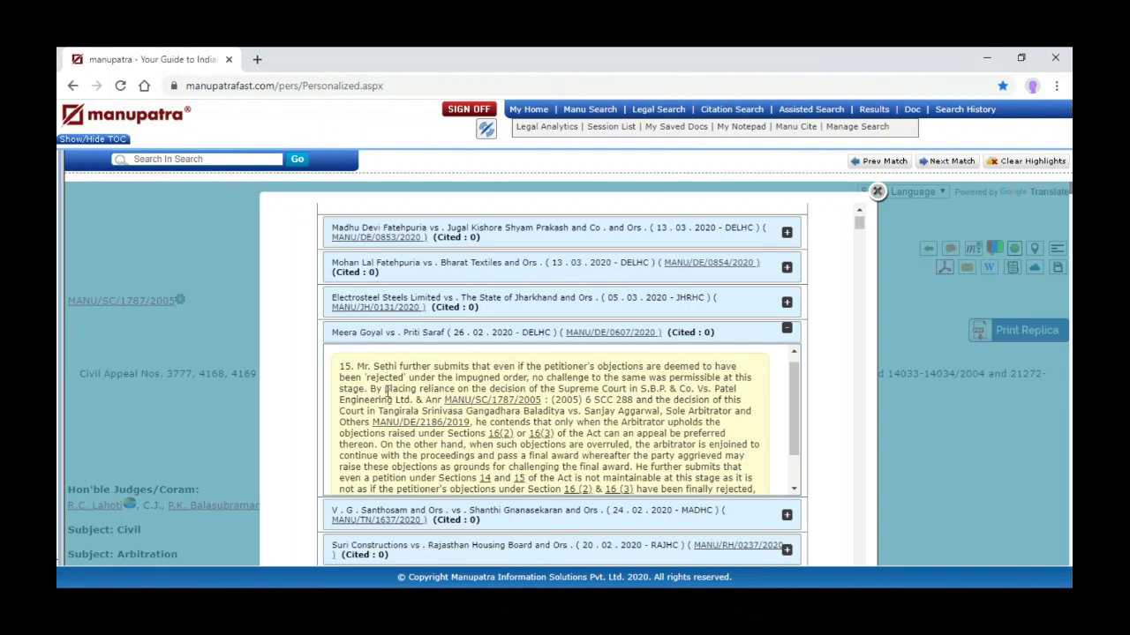
{"action": "left_click_drag", "start_coordinate": [369, 389], "coordinate": [429, 411]}
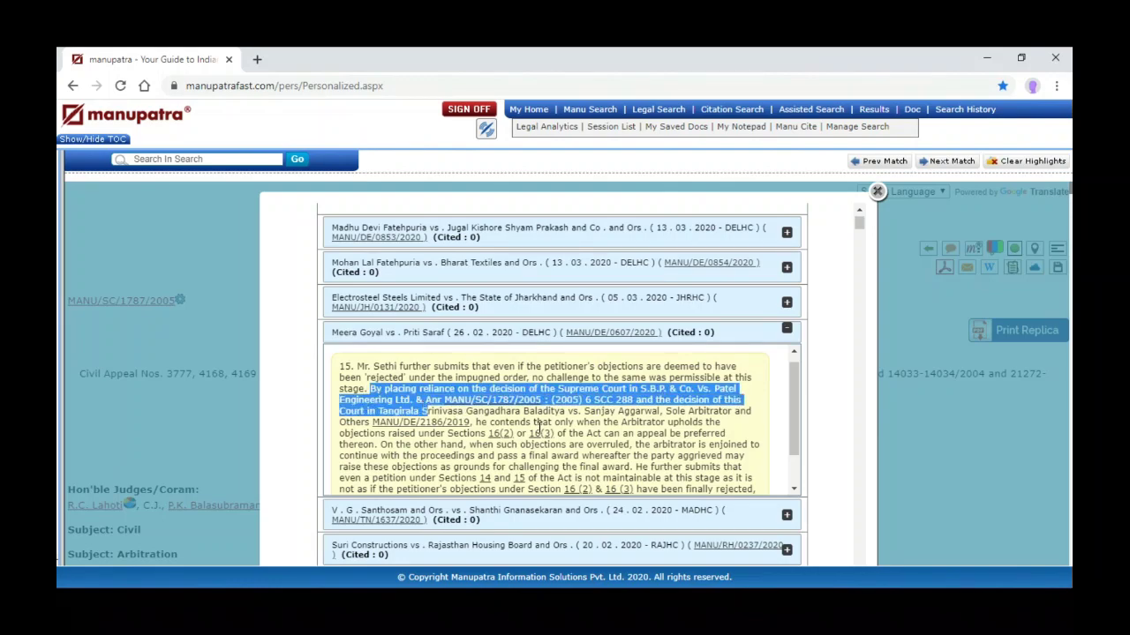
{"action": "scroll", "coordinate": [538, 428], "scroll_direction": "down", "scroll_amount": 1}
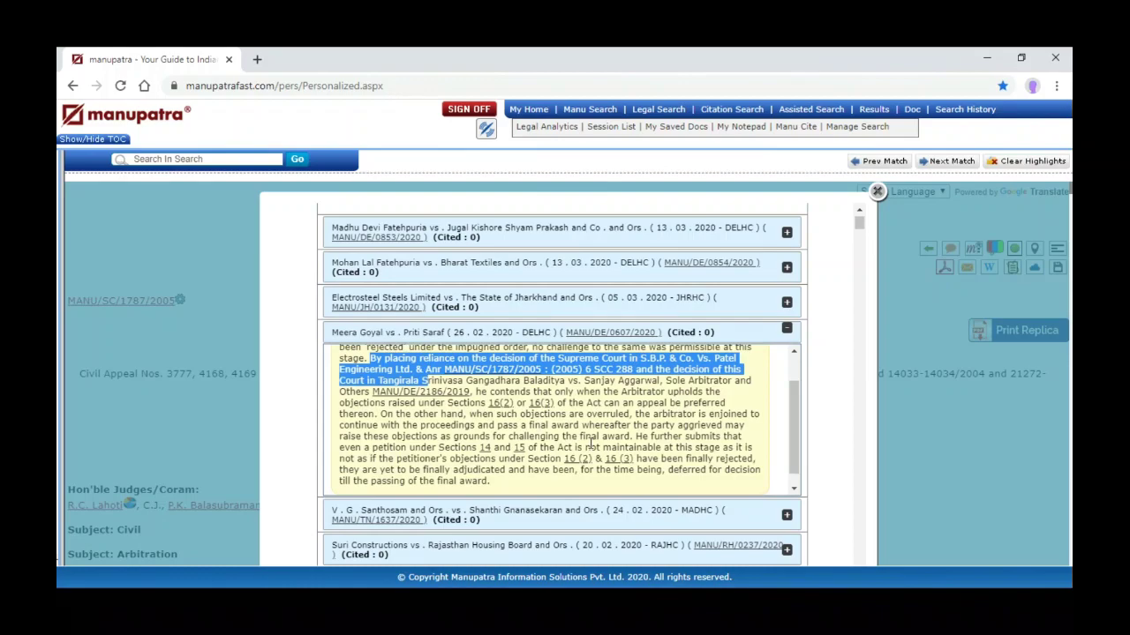
{"action": "scroll", "coordinate": [592, 444], "scroll_direction": "up", "scroll_amount": 1}
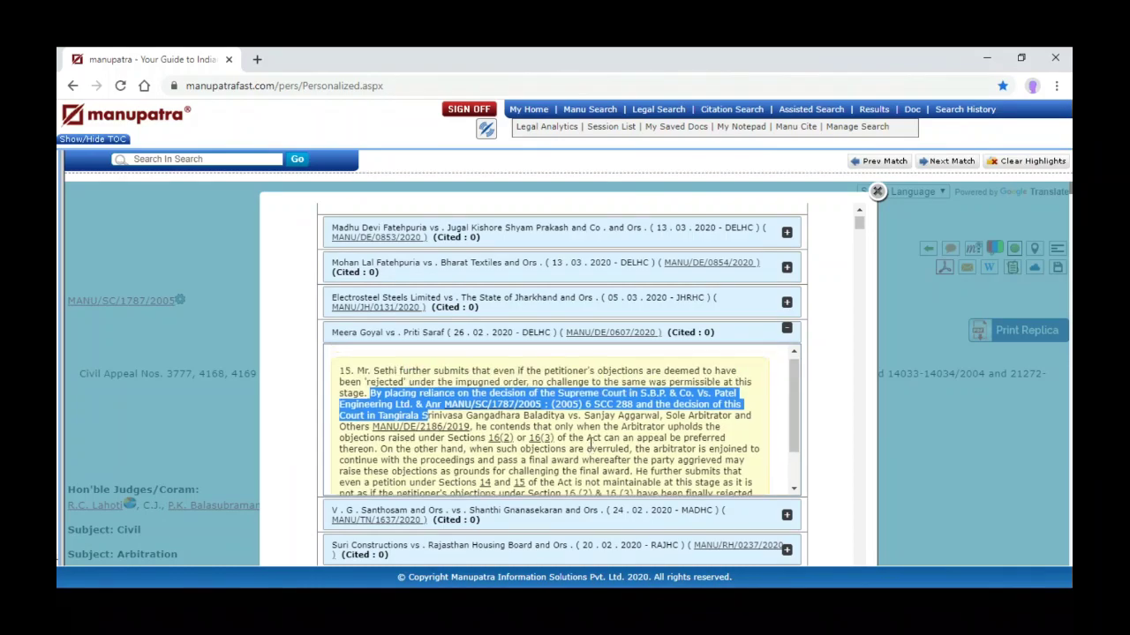
View the judgment extracts of MANU/TN/1637/2020 and MANU/RH/0237/2020 in the Cited in Para list, and close the list
{"action": "scroll", "coordinate": [591, 444], "scroll_direction": "down", "scroll_amount": 2}
{"action": "scroll", "coordinate": [592, 446], "scroll_direction": "down", "scroll_amount": 1}
{"action": "scroll", "coordinate": [592, 450], "scroll_direction": "down", "scroll_amount": 1}
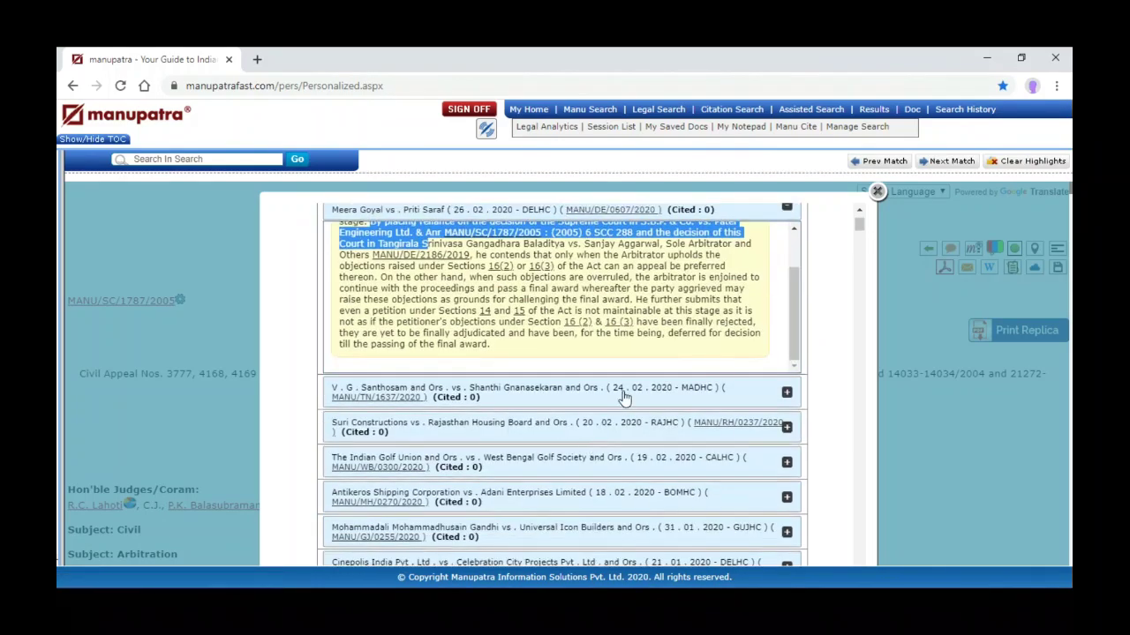
{"action": "left_click", "coordinate": [623, 397]}
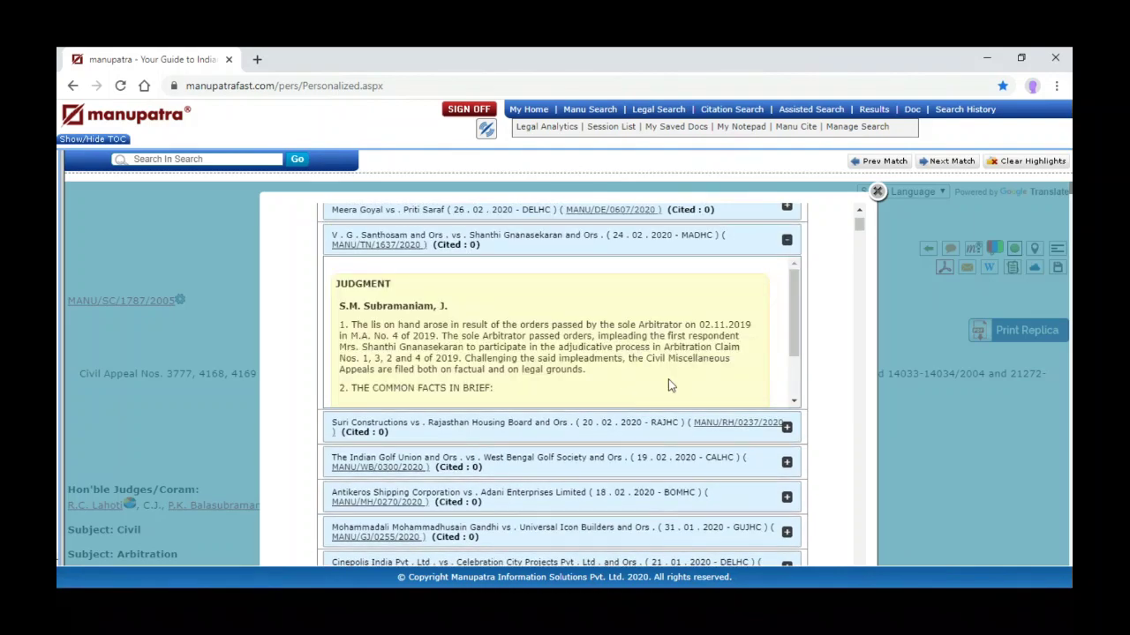
{"action": "left_click", "coordinate": [559, 427]}
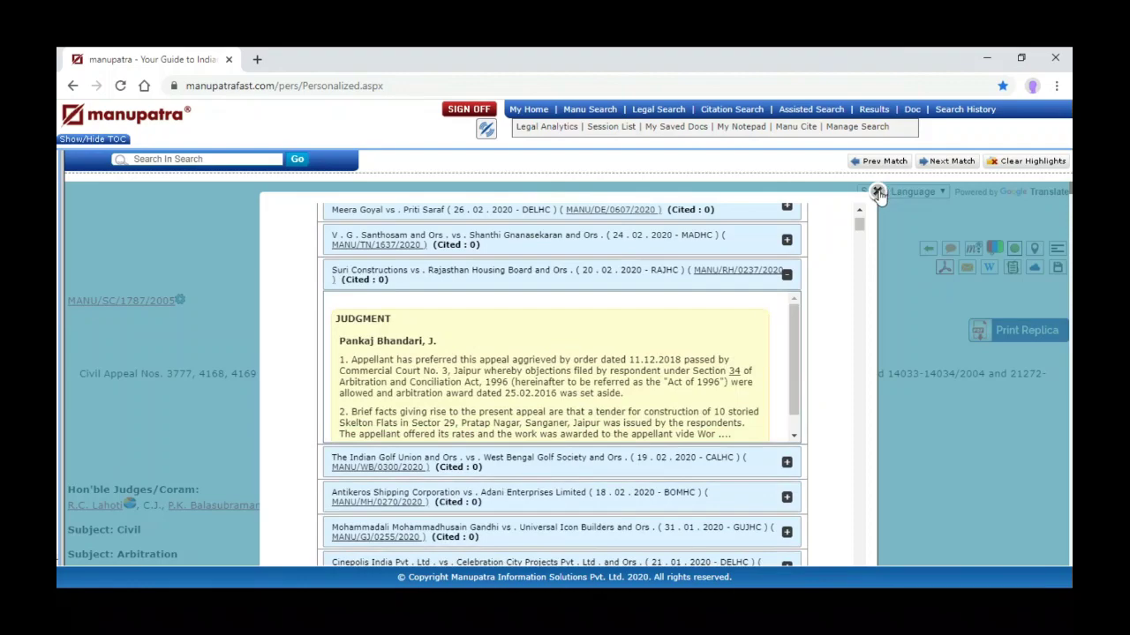
{"action": "left_click", "coordinate": [878, 193]}
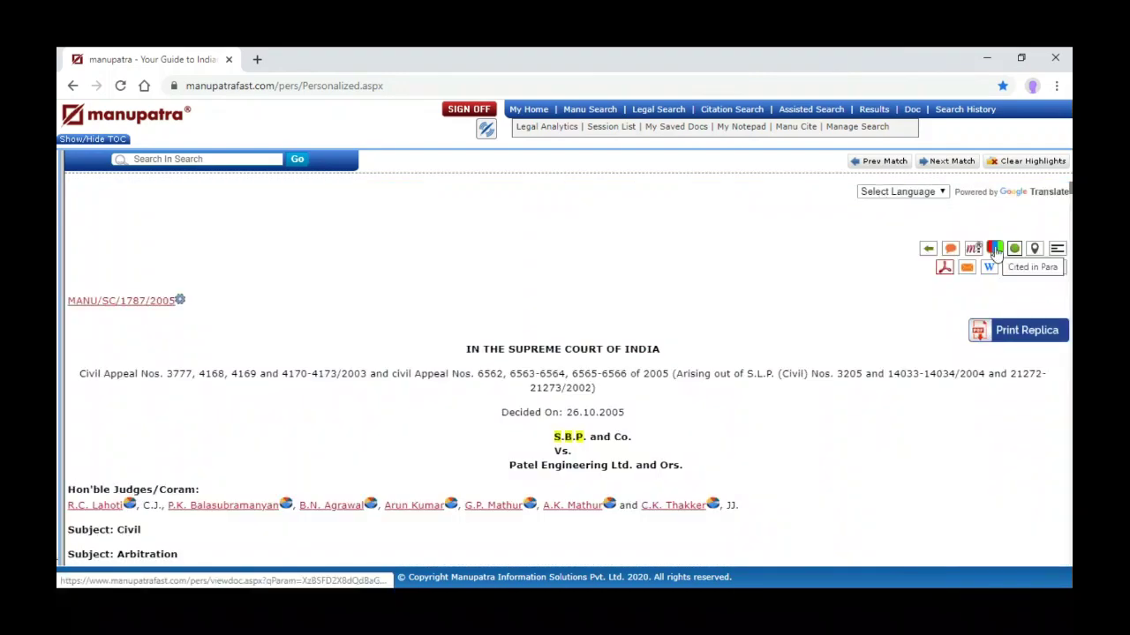
Reopen the judgment's Cited in Para list, expand MANU/WB/0300/2020, and read its highlighted extracts through paragraph 28
{"action": "left_click", "coordinate": [994, 248]}
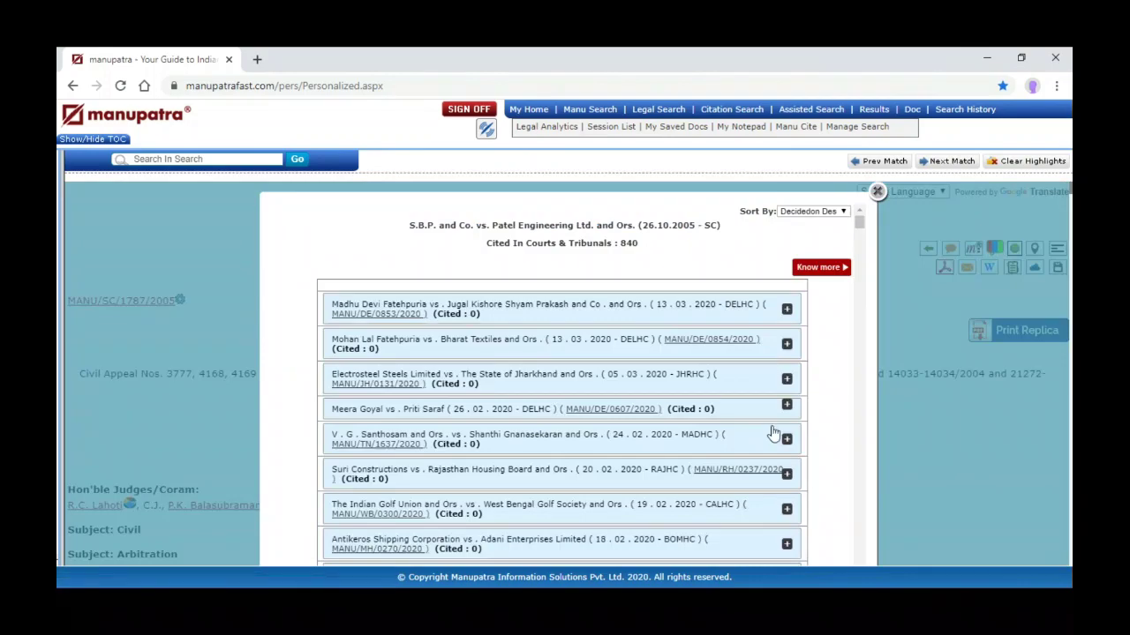
{"action": "scroll", "coordinate": [773, 433], "scroll_direction": "down", "scroll_amount": 2}
{"action": "left_click", "coordinate": [785, 364]}
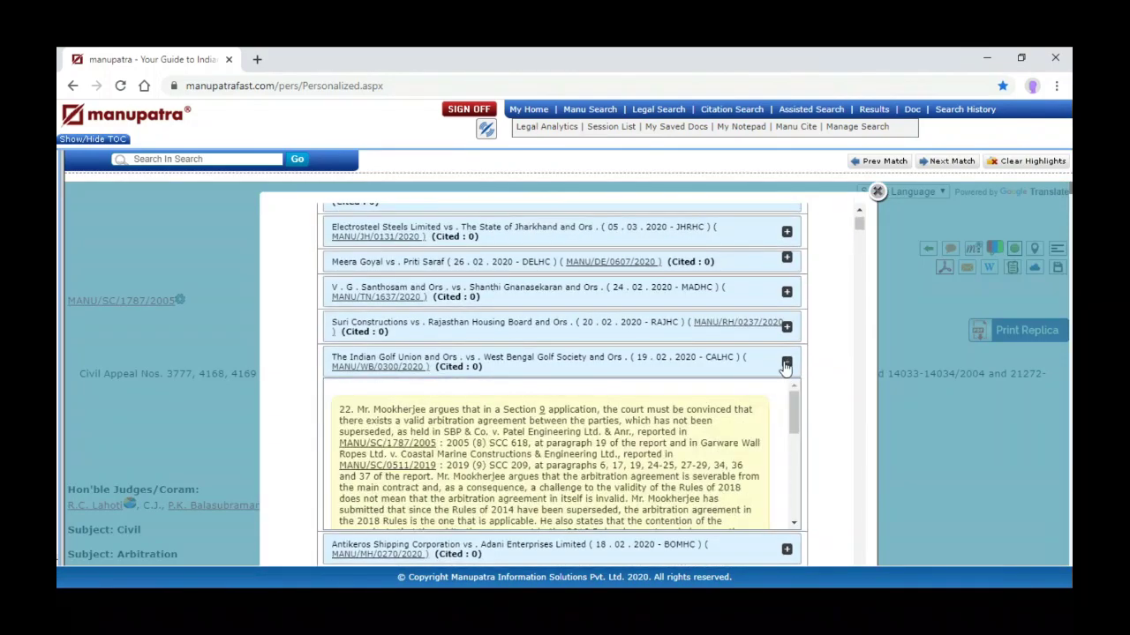
{"action": "scroll", "coordinate": [791, 450], "scroll_direction": "down", "scroll_amount": 10}
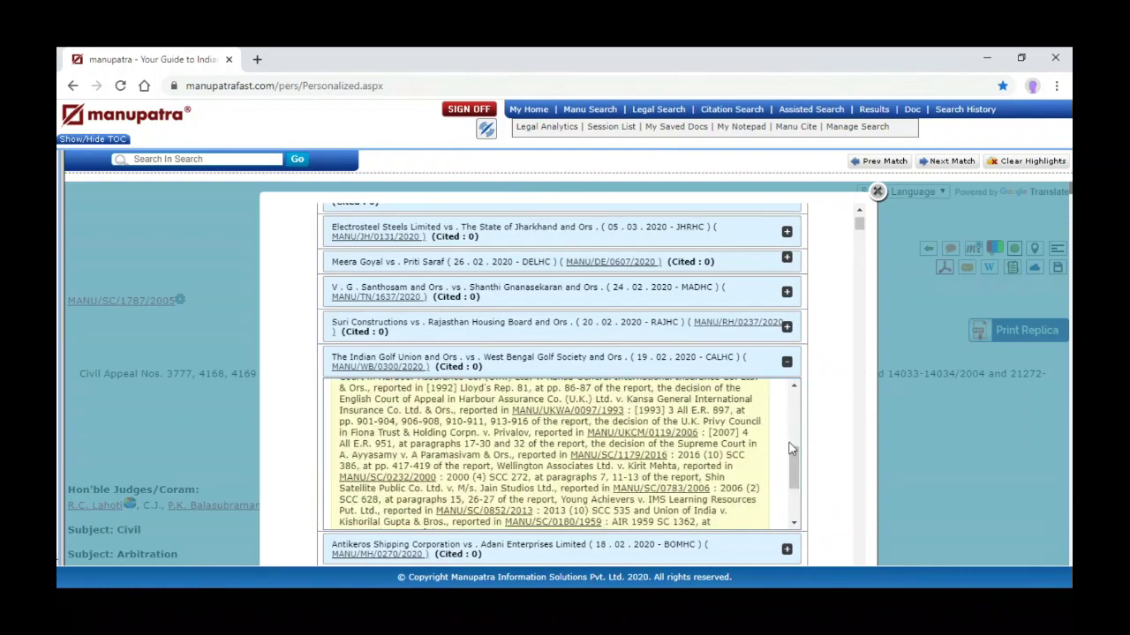
{"action": "scroll", "coordinate": [792, 449], "scroll_direction": "down", "scroll_amount": 1}
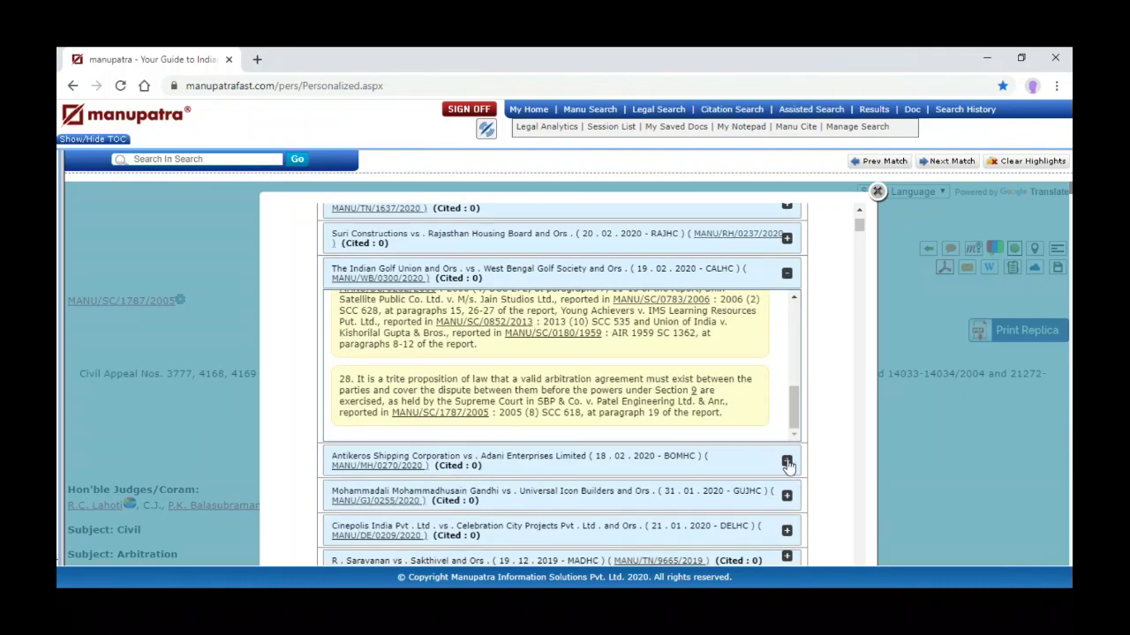
View the judgment extracts of MANU/MH/0270/2020, MANU/GJ/0255/2020 and MANU/DE/0209/2020 in the Cited in Para list, and close the list
{"action": "left_click", "coordinate": [786, 462]}
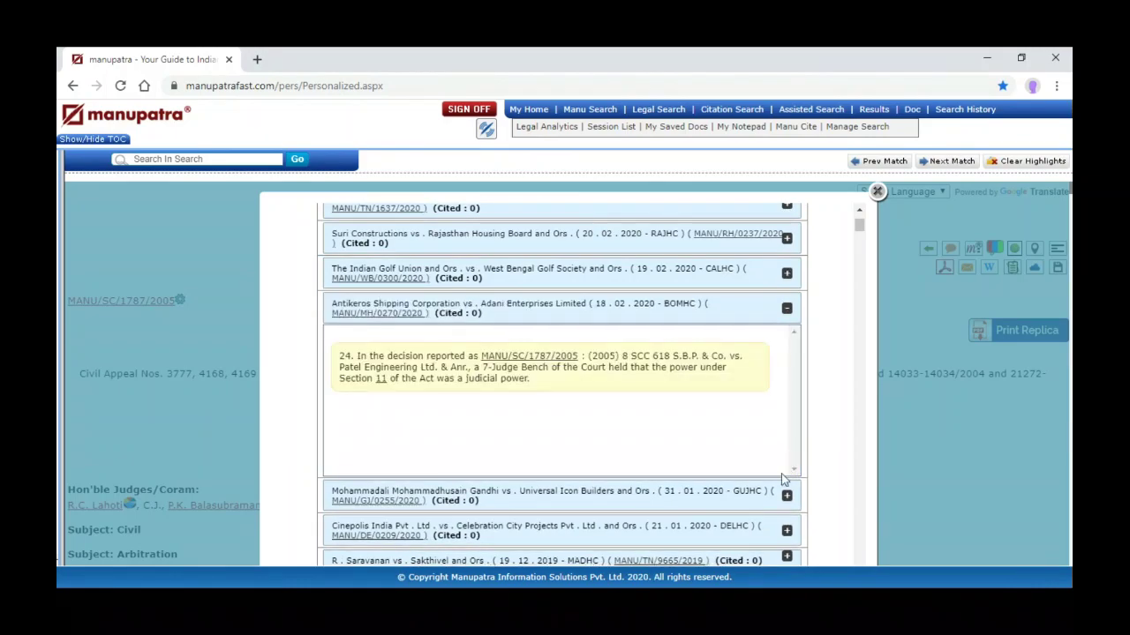
{"action": "scroll", "coordinate": [781, 473], "scroll_direction": "down", "scroll_amount": 3}
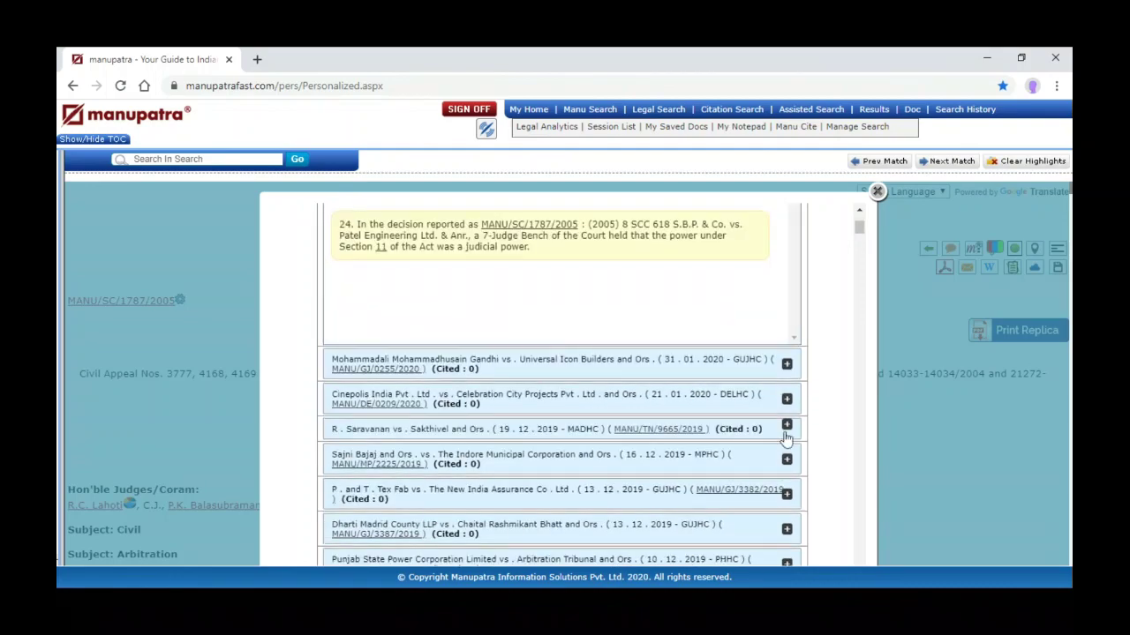
{"action": "left_click", "coordinate": [787, 364]}
{"action": "scroll", "coordinate": [760, 303], "scroll_direction": "down", "scroll_amount": 6}
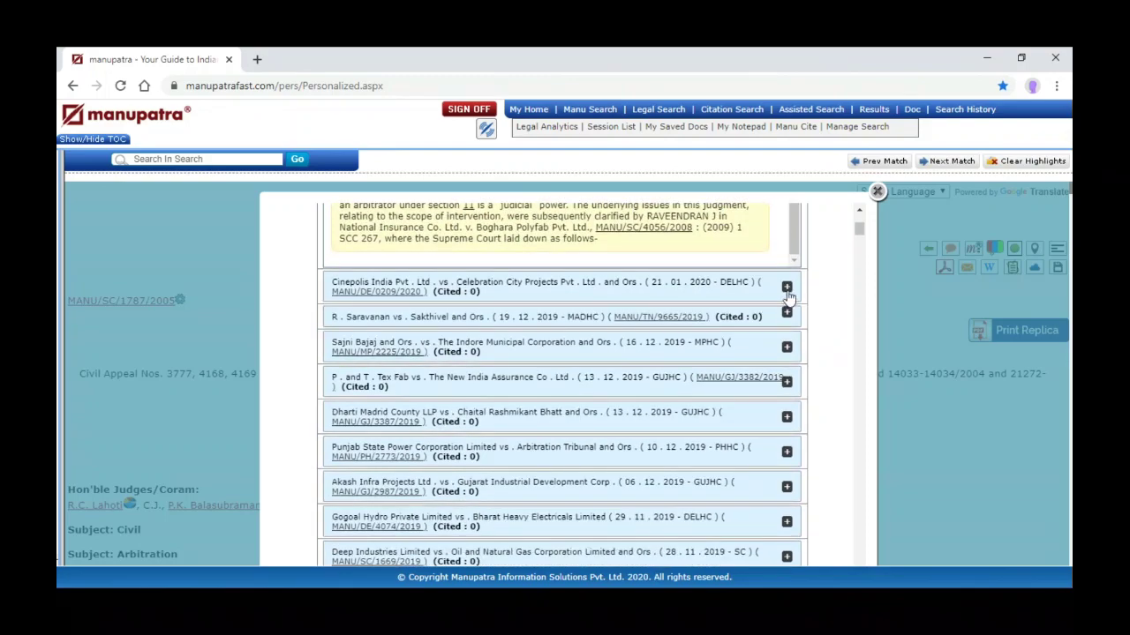
{"action": "left_click", "coordinate": [786, 288]}
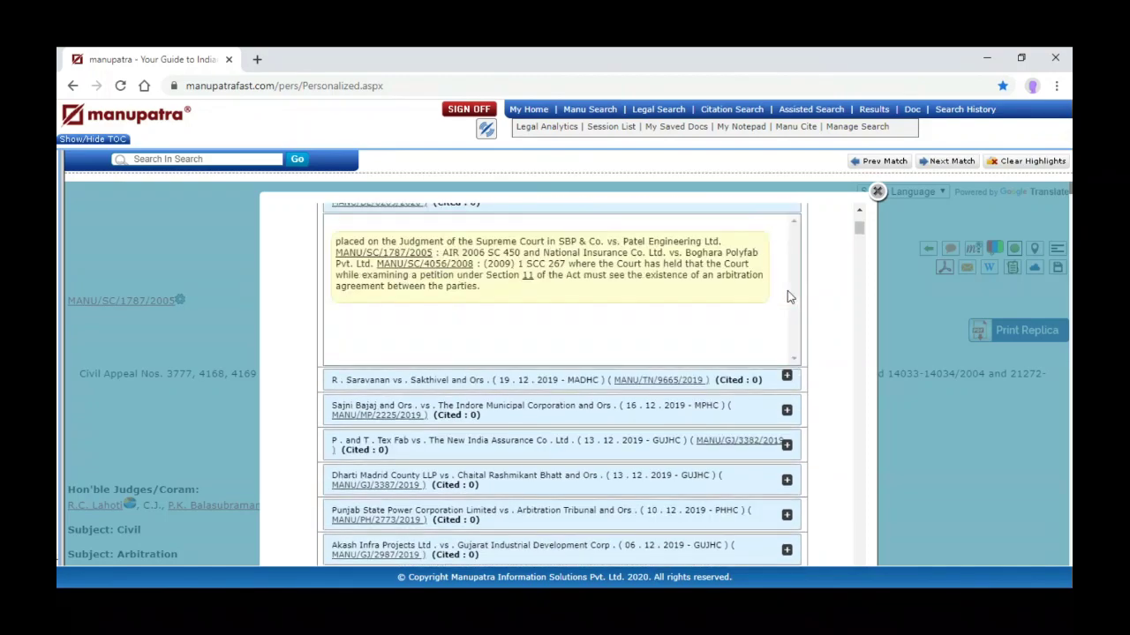
{"action": "scroll", "coordinate": [788, 297], "scroll_direction": "up", "scroll_amount": 4}
{"action": "left_click", "coordinate": [877, 192]}
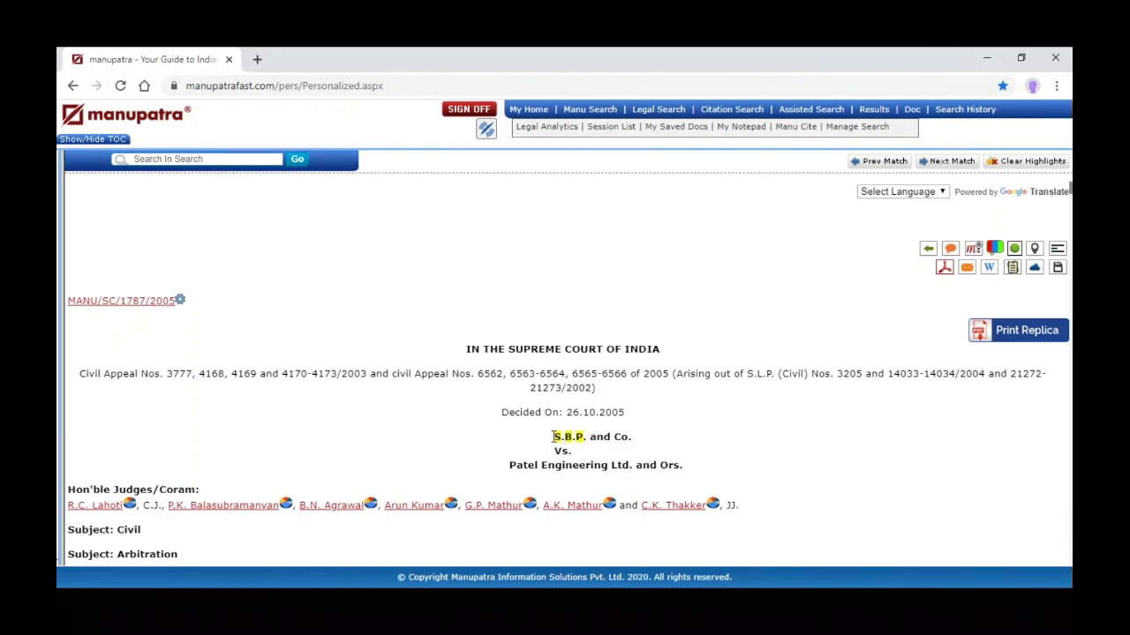
Open the Important para view of the S.B.P. and Co. judgment and examine the first Case Map passage with the cases citing it
{"action": "left_click_drag", "start_coordinate": [553, 436], "coordinate": [634, 444]}
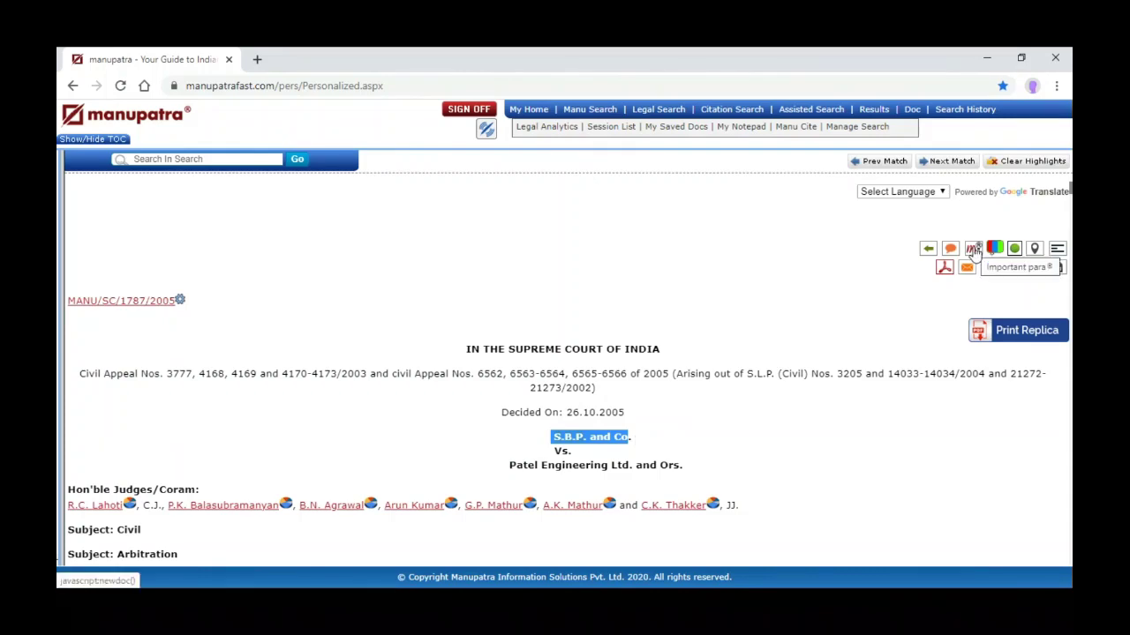
{"action": "left_click", "coordinate": [973, 250]}
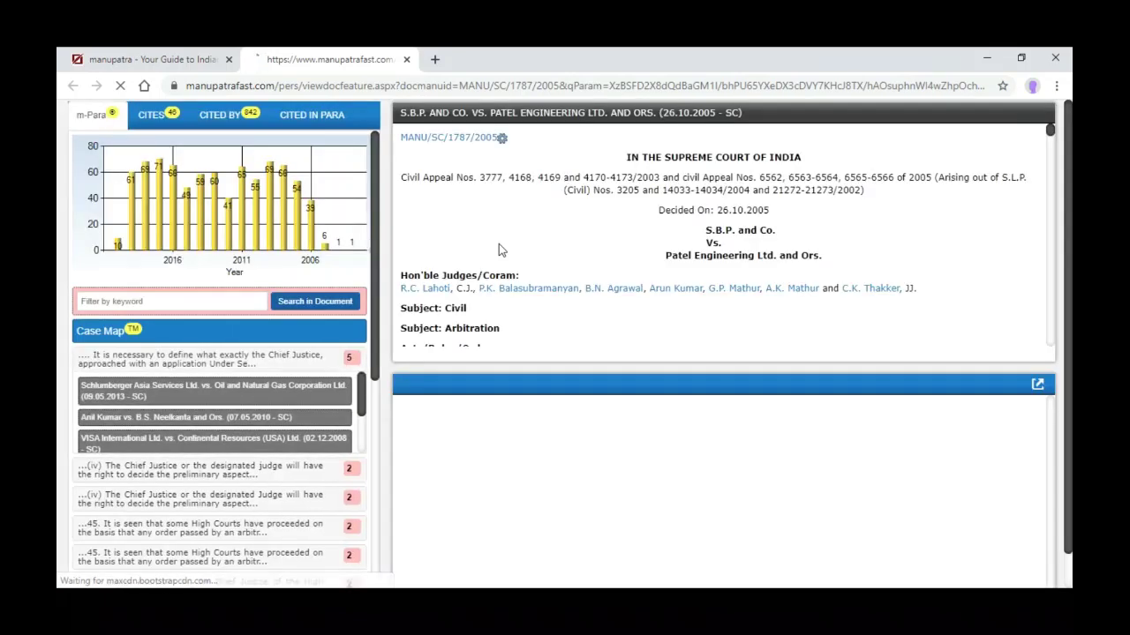
{"action": "left_click", "coordinate": [135, 366]}
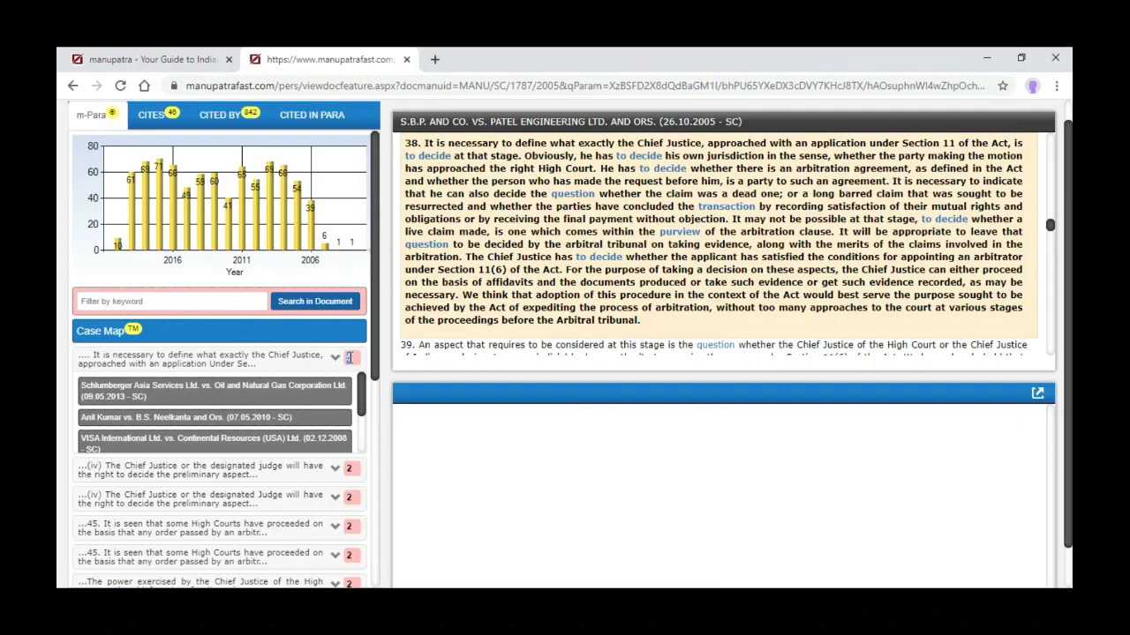
{"action": "double_click", "coordinate": [349, 358]}
{"action": "scroll", "coordinate": [296, 441], "scroll_direction": "down", "scroll_amount": 3}
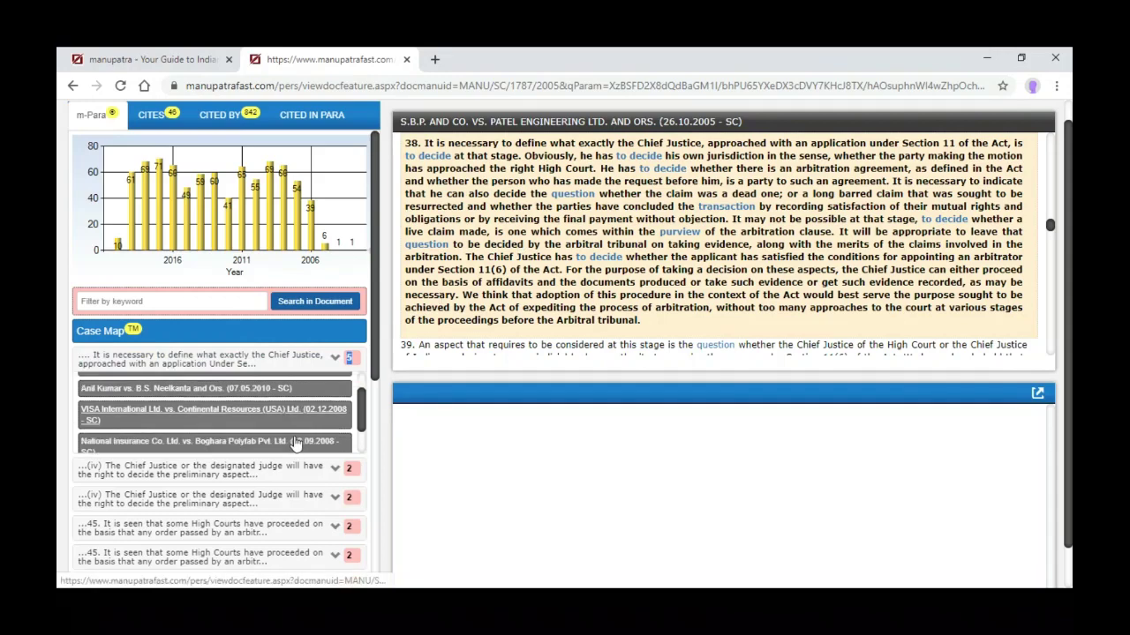
{"action": "scroll", "coordinate": [296, 442], "scroll_direction": "up", "scroll_amount": 5}
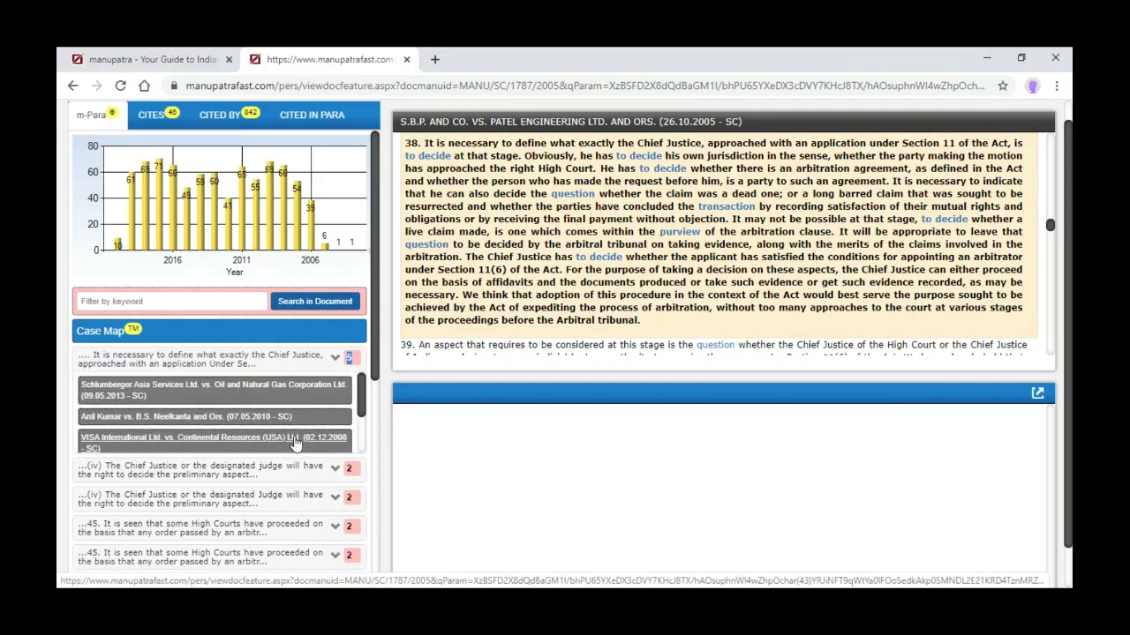
{"action": "scroll", "coordinate": [286, 405], "scroll_direction": "down", "scroll_amount": 3}
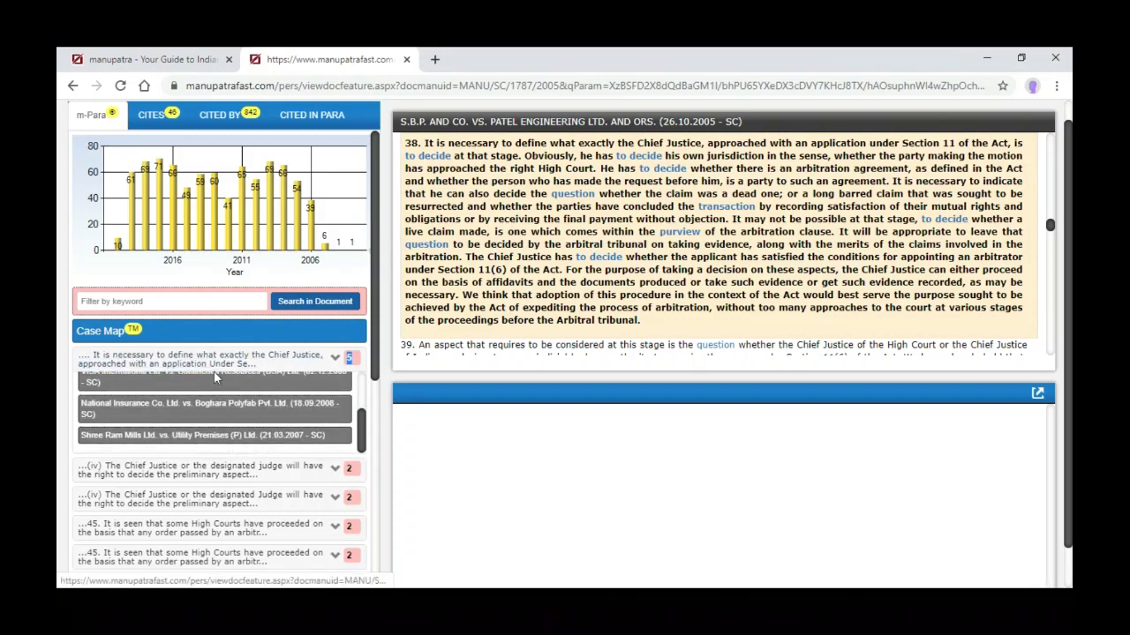
{"action": "scroll", "coordinate": [269, 393], "scroll_direction": "up", "scroll_amount": 3}
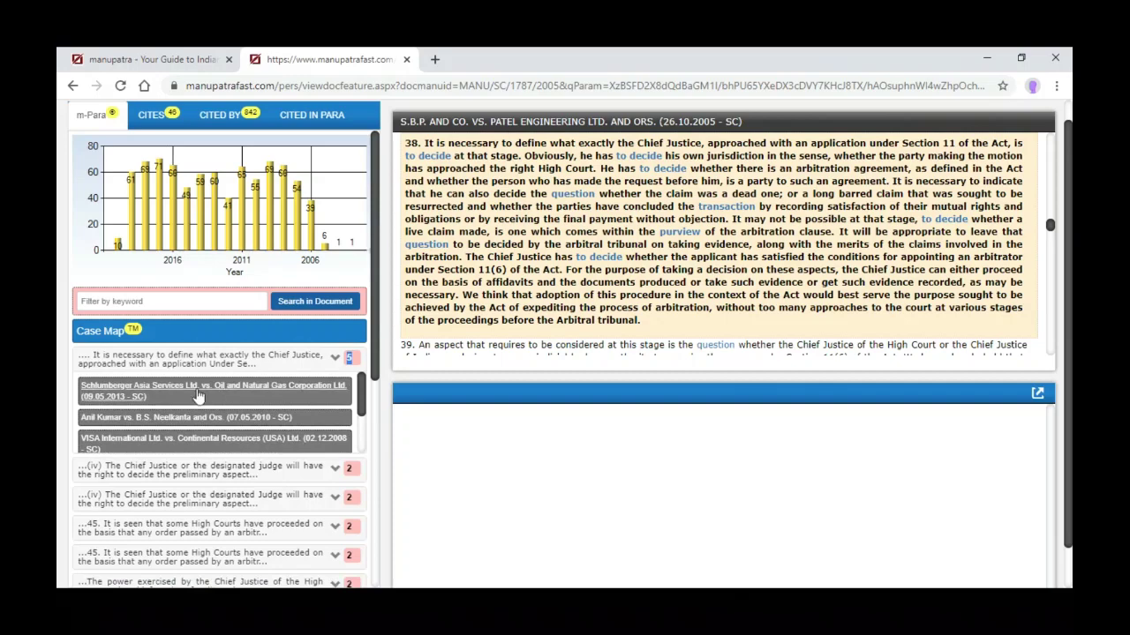
Open Schlumberger Asia Services Ltd. vs. Oil and Natural Gas Corporation Ltd. from the Case Map and compare its quoted passage with paragraph 38
{"action": "left_click", "coordinate": [184, 389]}
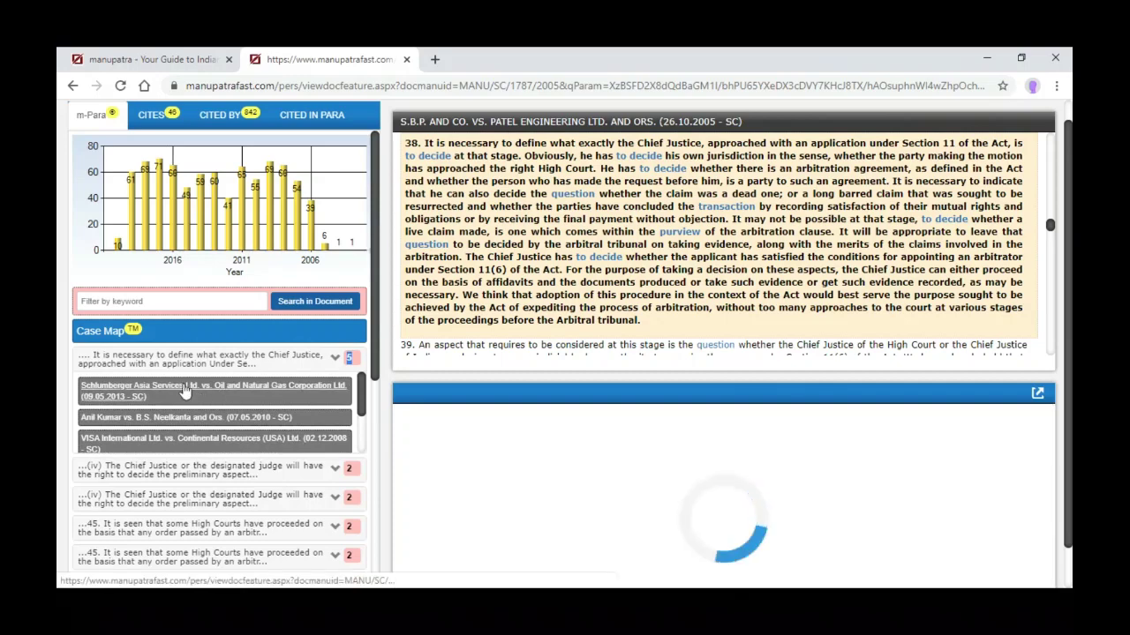
{"action": "scroll", "coordinate": [578, 479], "scroll_direction": "down", "scroll_amount": 5}
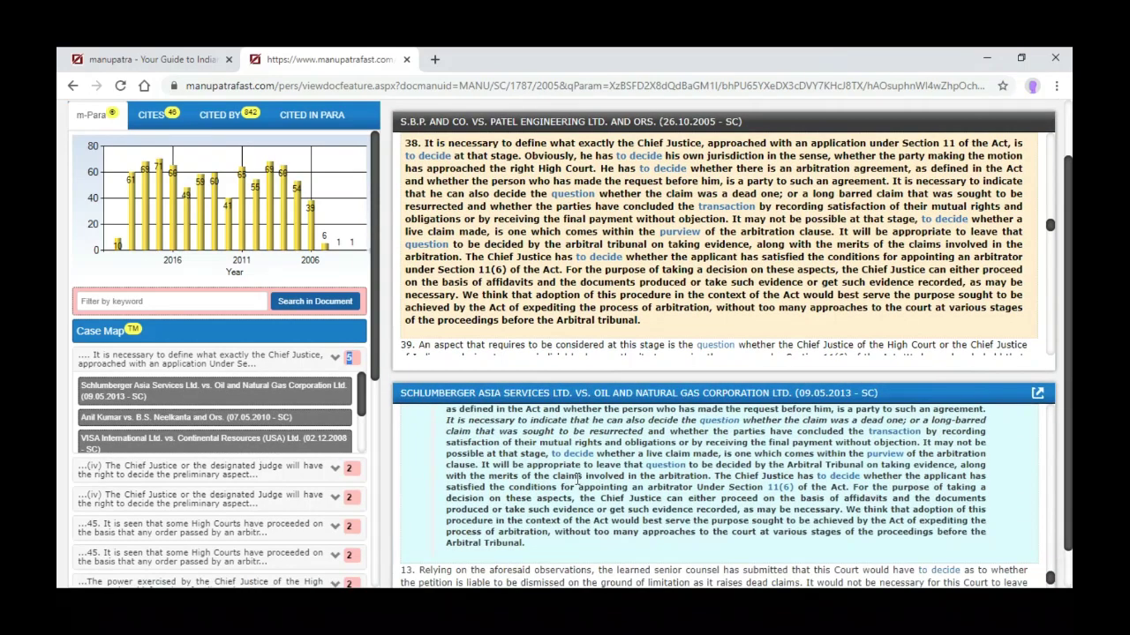
{"action": "scroll", "coordinate": [578, 479], "scroll_direction": "up", "scroll_amount": 3}
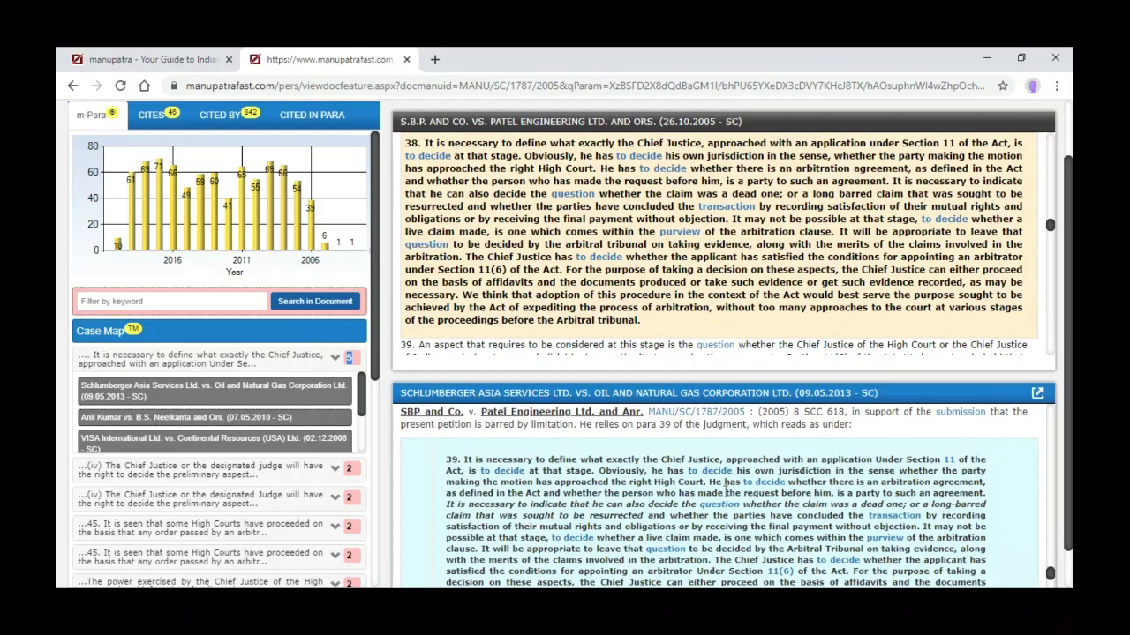
{"action": "scroll", "coordinate": [726, 488], "scroll_direction": "down", "scroll_amount": 1}
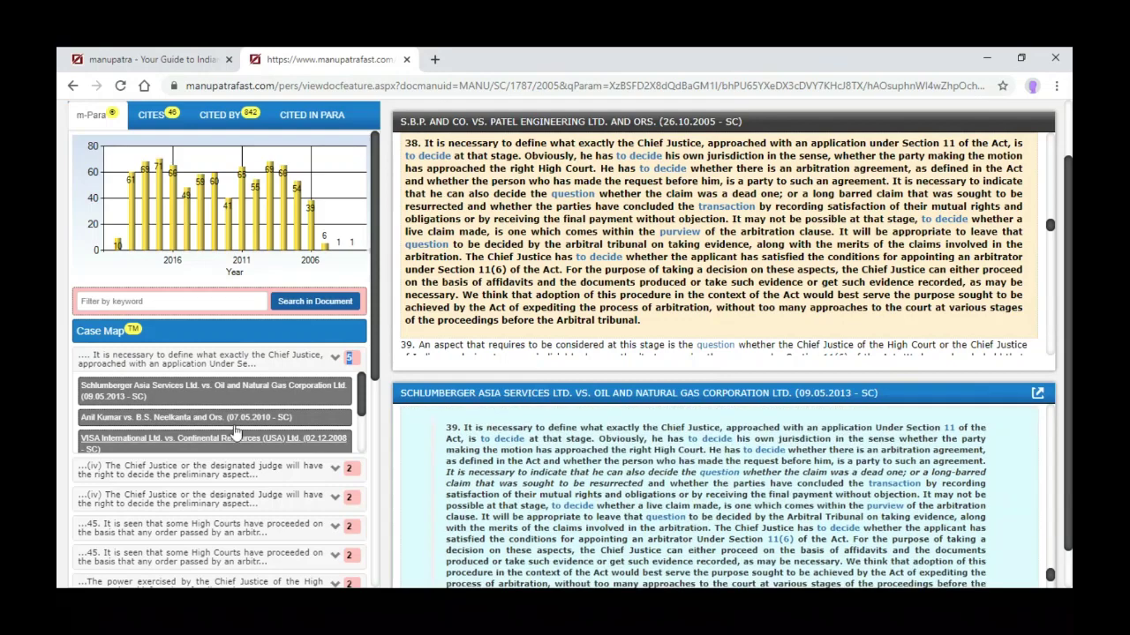
View Case Map passage (iv) alongside Garware Wall Ropes Ltd. vs. Coastal Marine Constructions, and close the Important para view
{"action": "left_click", "coordinate": [225, 475]}
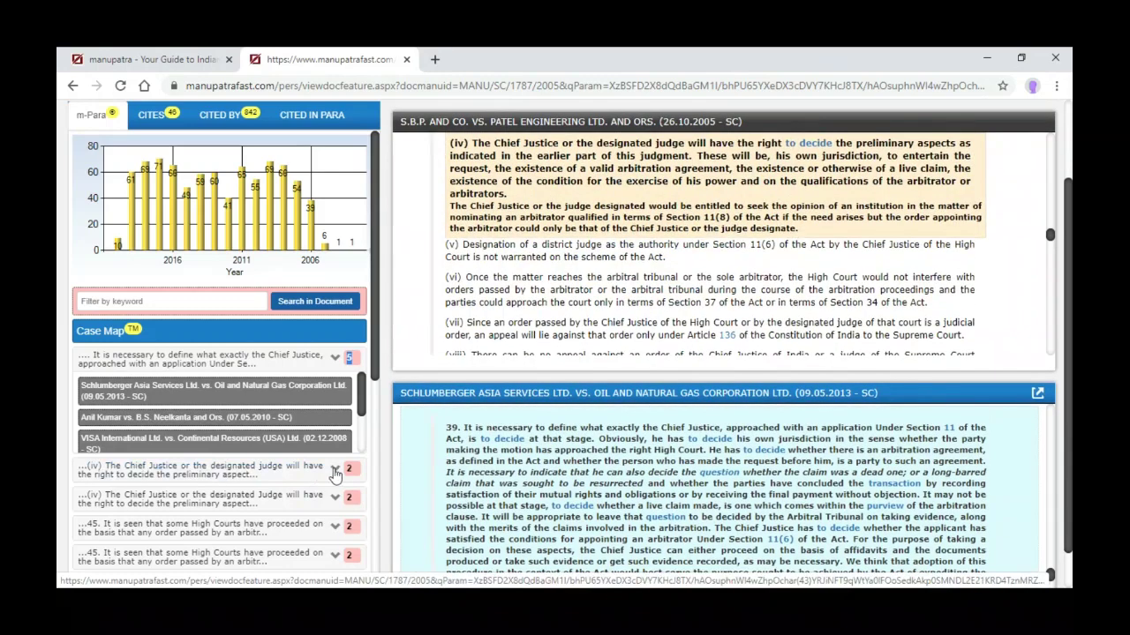
{"action": "left_click", "coordinate": [214, 501]}
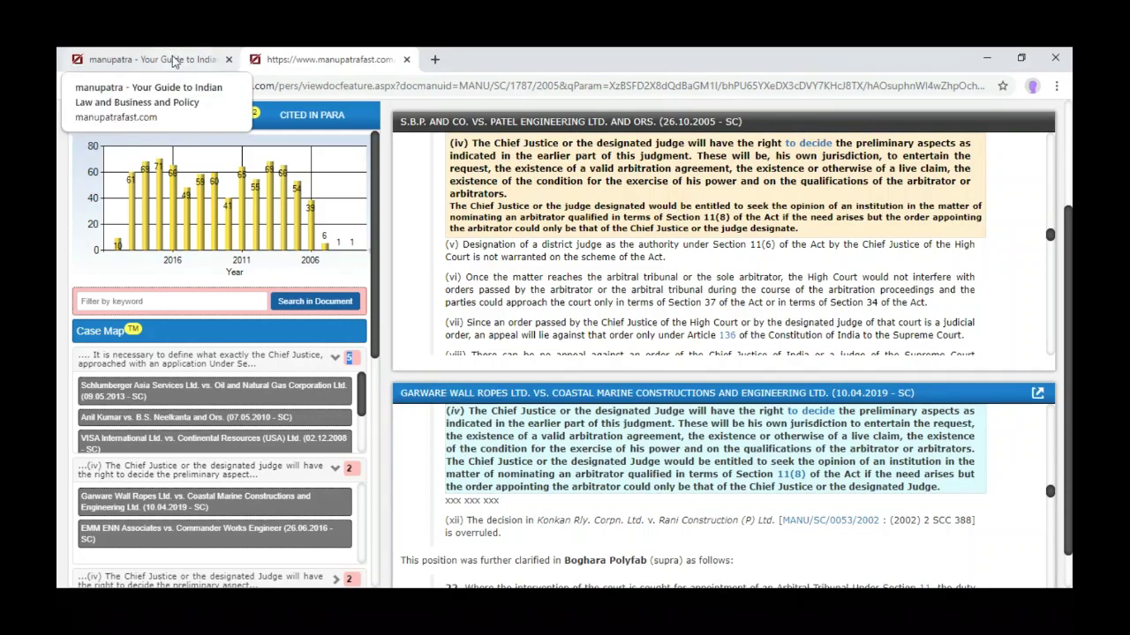
{"action": "left_click", "coordinate": [406, 59]}
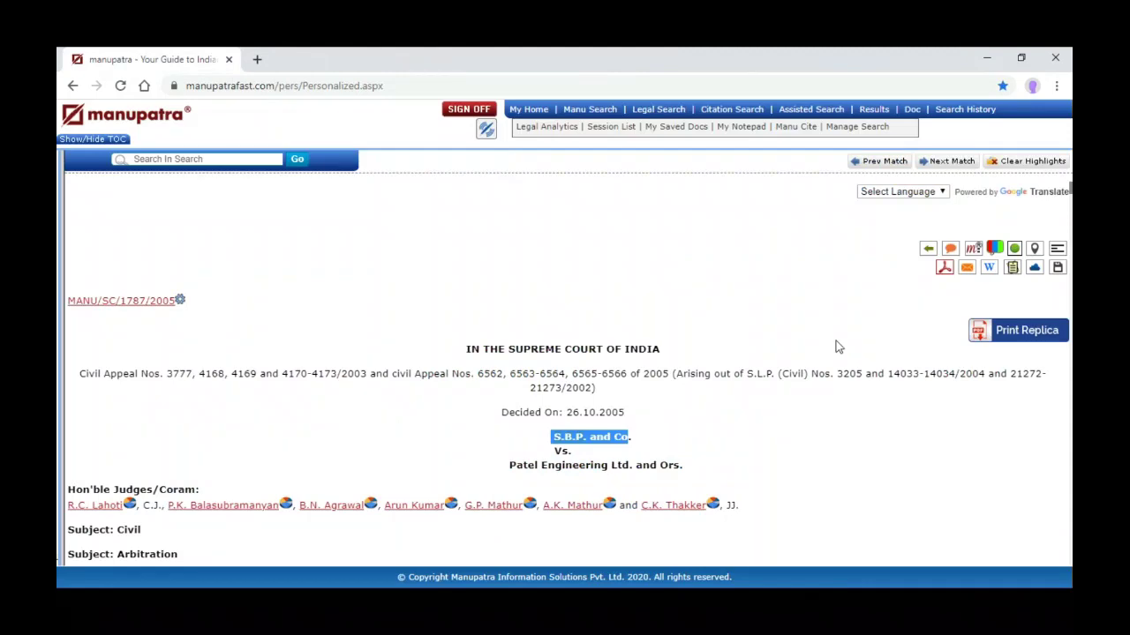
Open the folder selection for saving the S.B.P. and Co. judgment
{"action": "left_click", "coordinate": [1057, 270]}
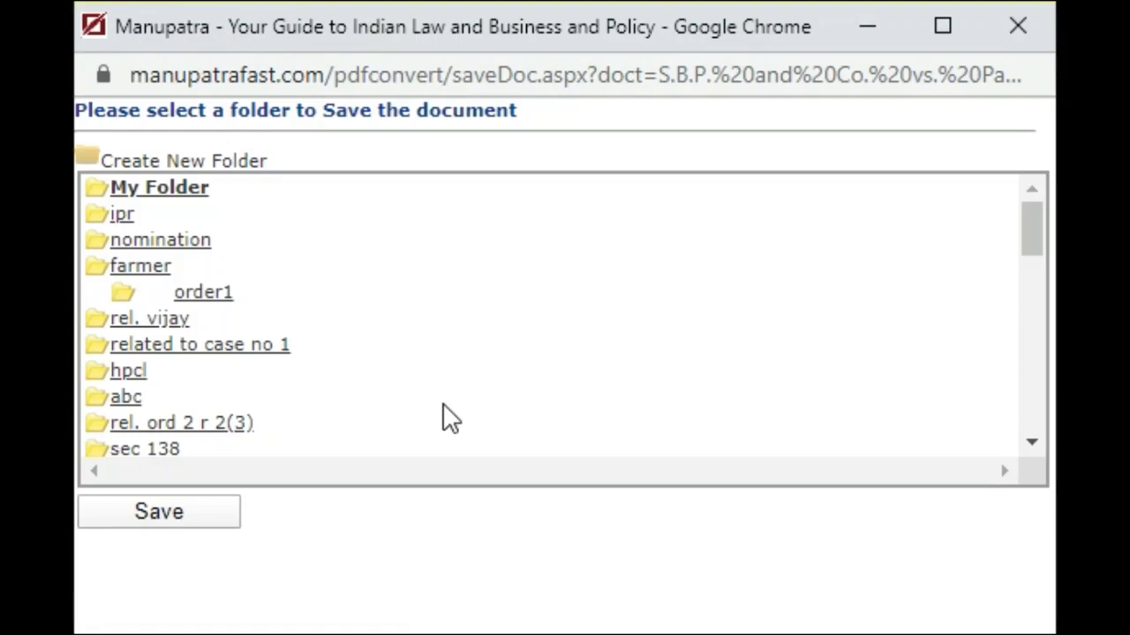
{"action": "left_click", "coordinate": [93, 162]}
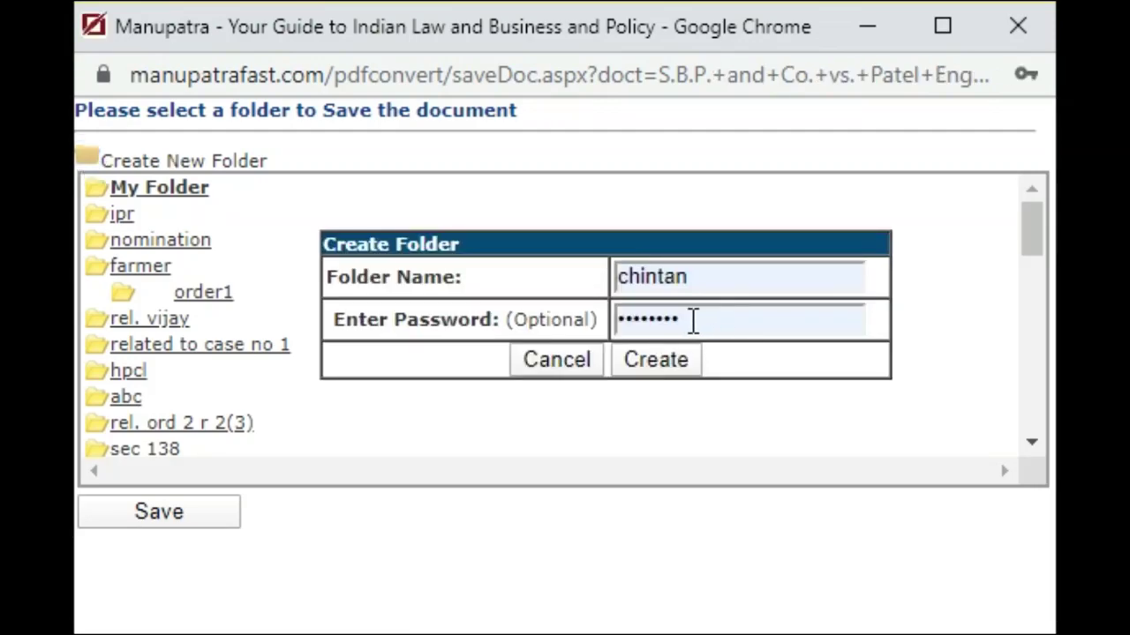
{"action": "double_click", "coordinate": [694, 320]}
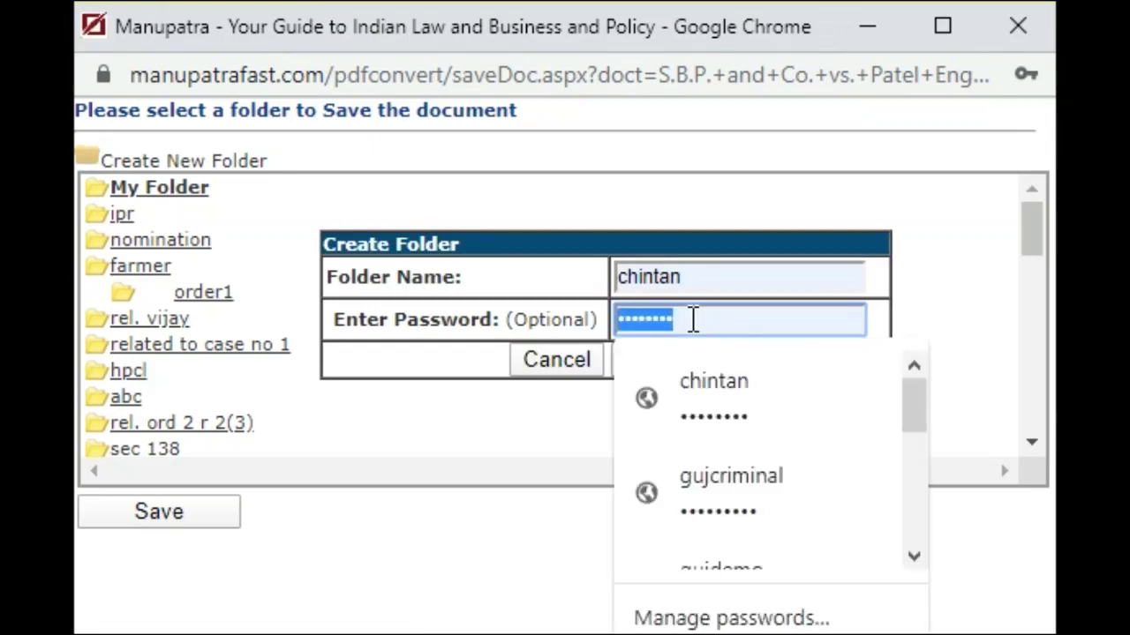
{"action": "key", "text": "BackSpace"}
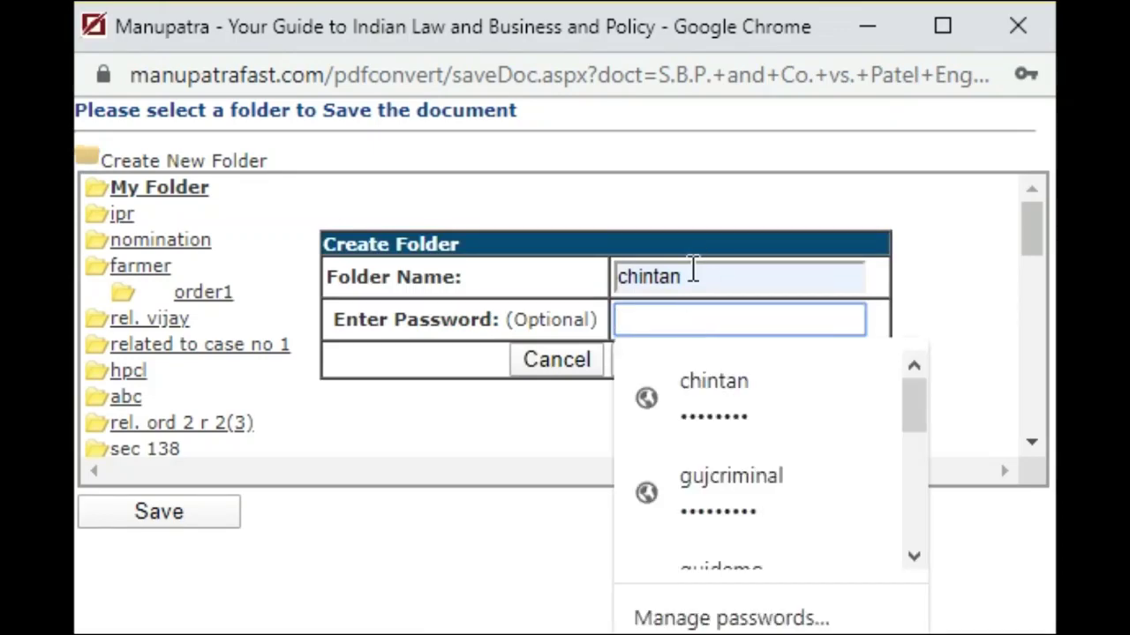
{"action": "double_click", "coordinate": [694, 276]}
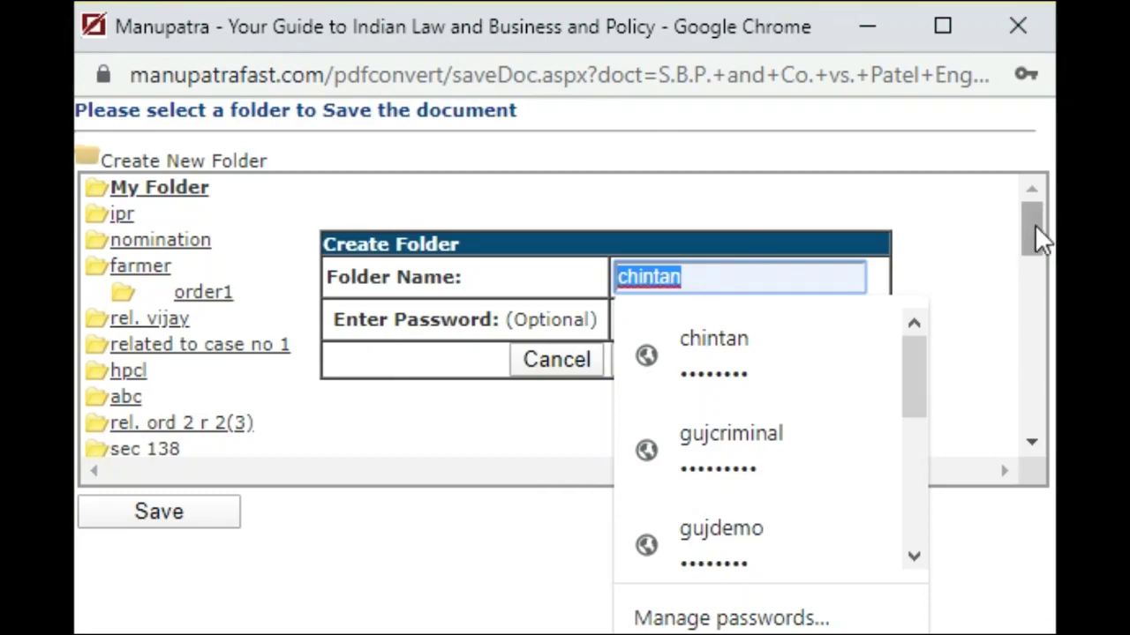
Save the judgment in the existing Consti folder, review that folder's saved documents, and close the saved documents window
{"action": "left_click_drag", "start_coordinate": [1033, 222], "coordinate": [1031, 427]}
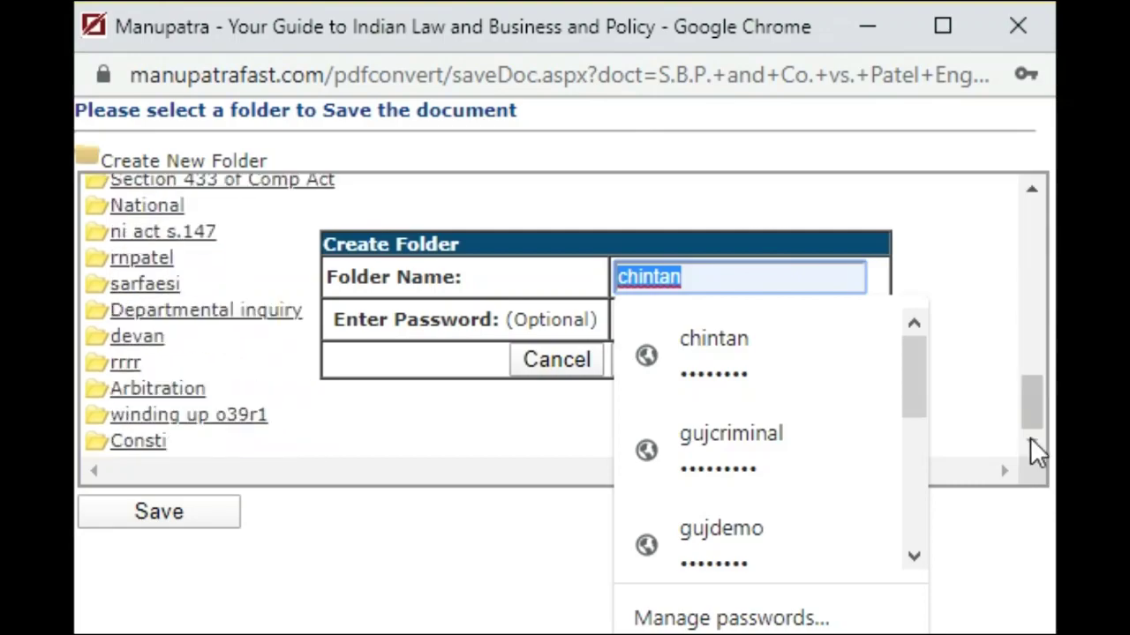
{"action": "left_click", "coordinate": [139, 444]}
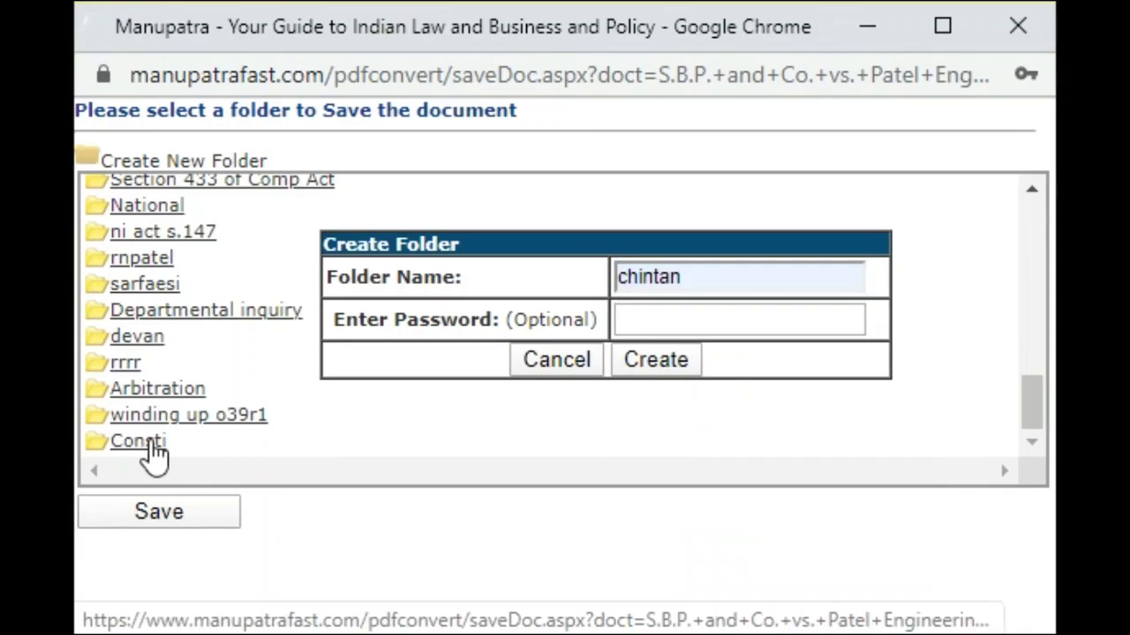
{"action": "left_click", "coordinate": [170, 515]}
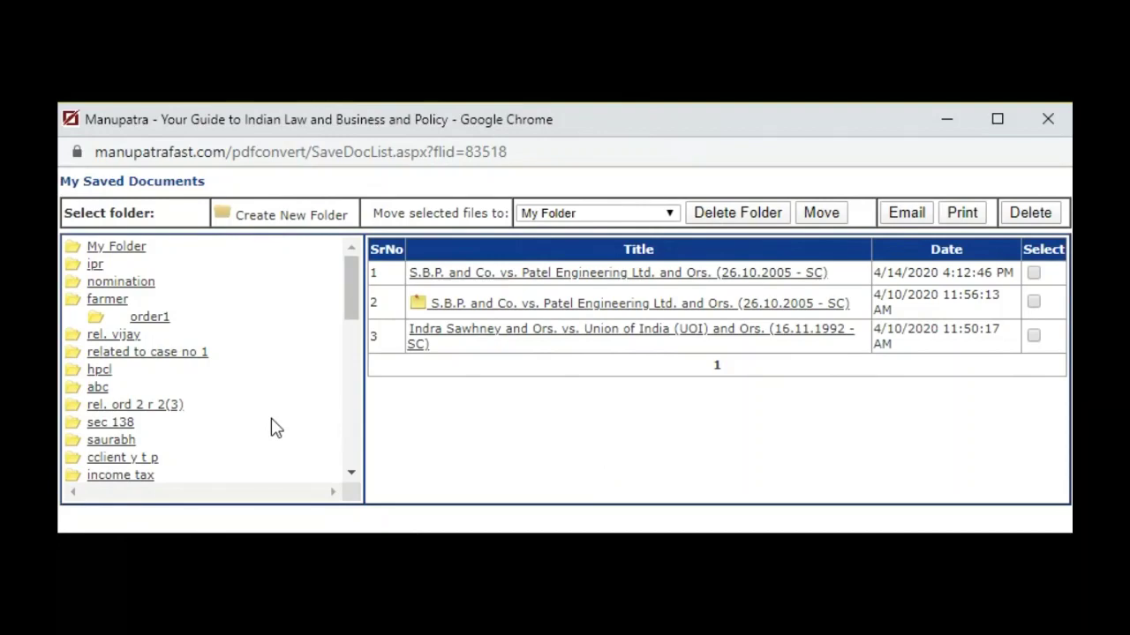
{"action": "scroll", "coordinate": [272, 427], "scroll_direction": "down", "scroll_amount": 10}
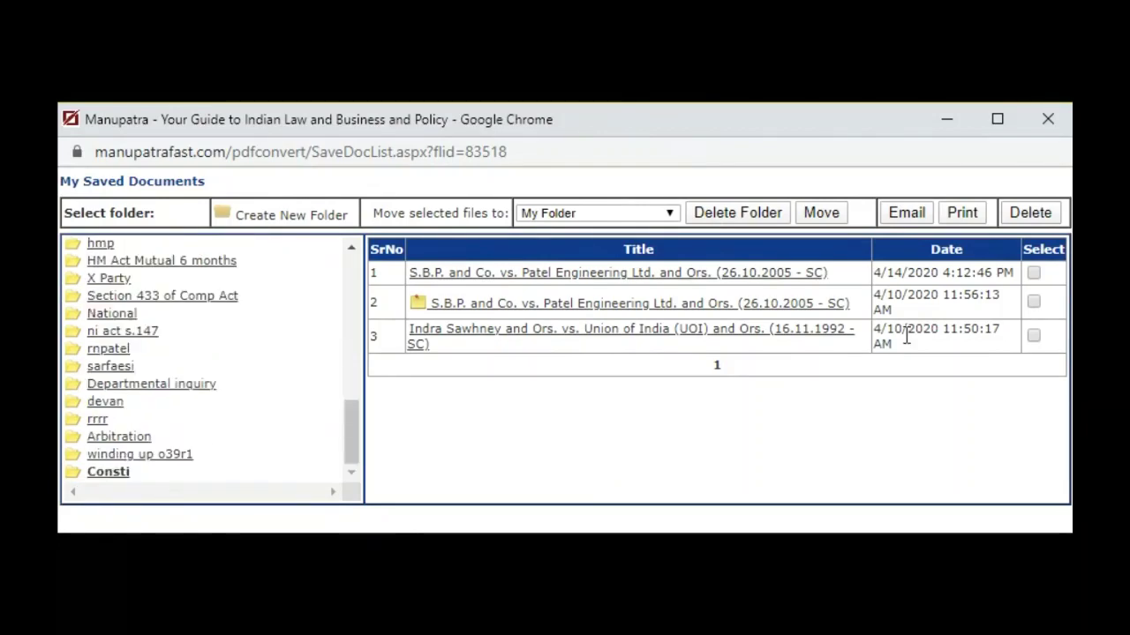
{"action": "left_click", "coordinate": [1049, 120]}
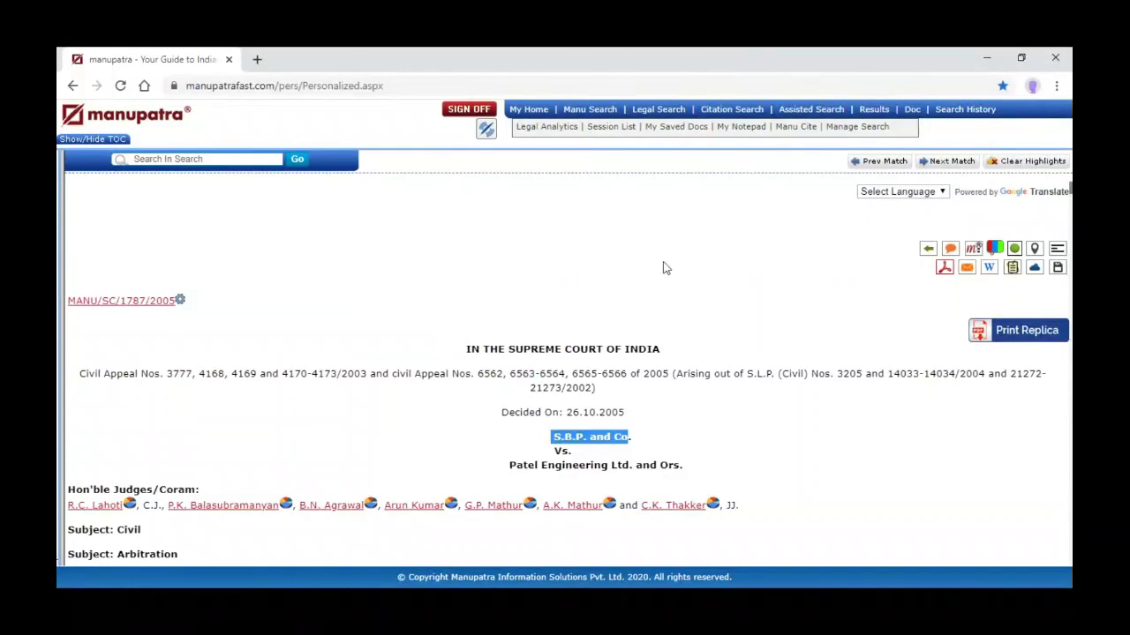
Open My Saved Docs, review the documents stored in the Consti folder, and close the saved documents window
{"action": "left_click", "coordinate": [671, 128]}
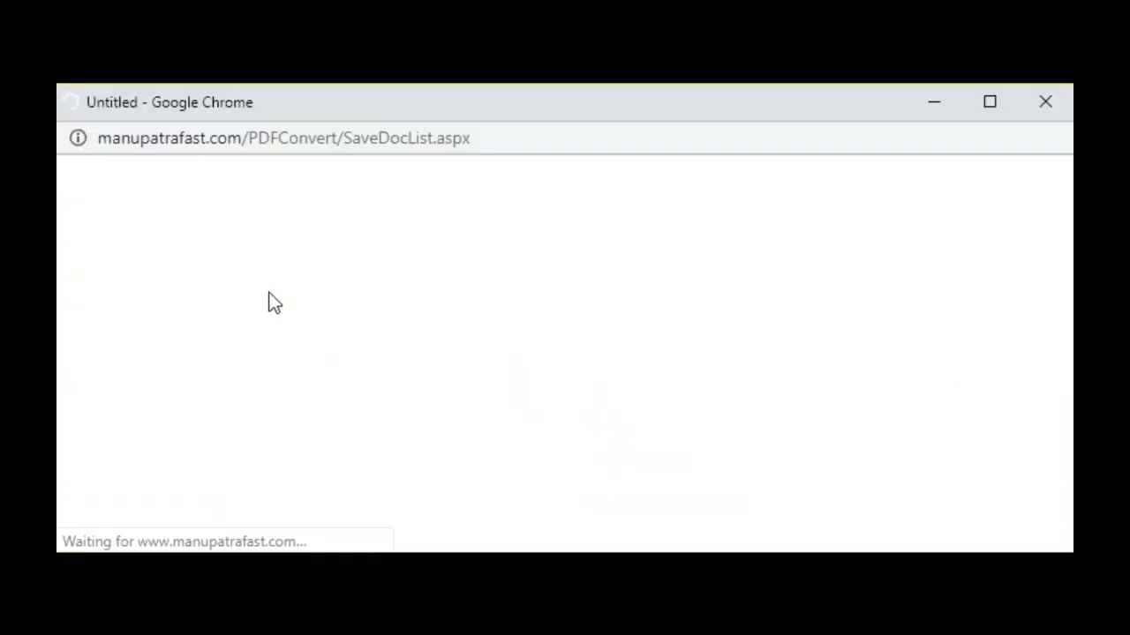
{"action": "scroll", "coordinate": [224, 412], "scroll_direction": "down", "scroll_amount": 10}
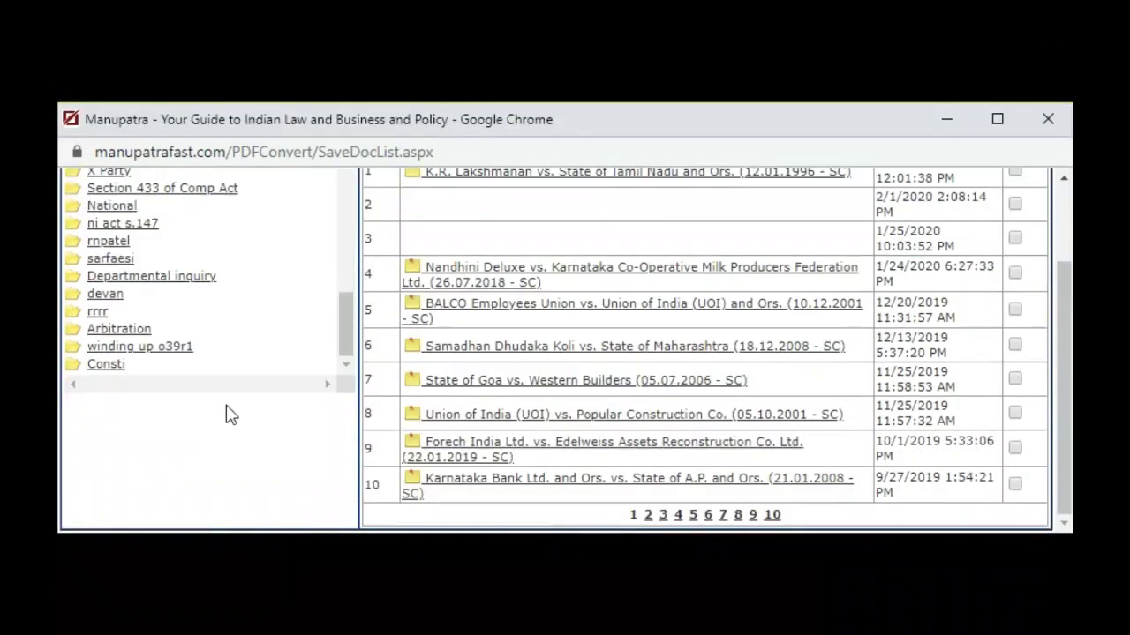
{"action": "left_click", "coordinate": [108, 365]}
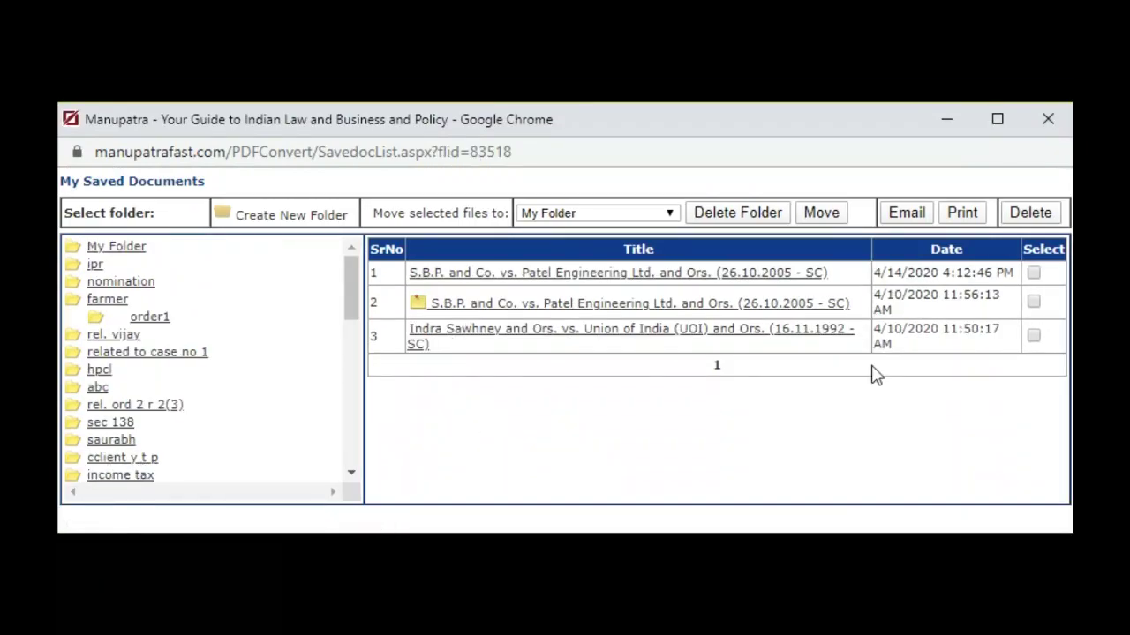
{"action": "left_click", "coordinate": [1047, 118]}
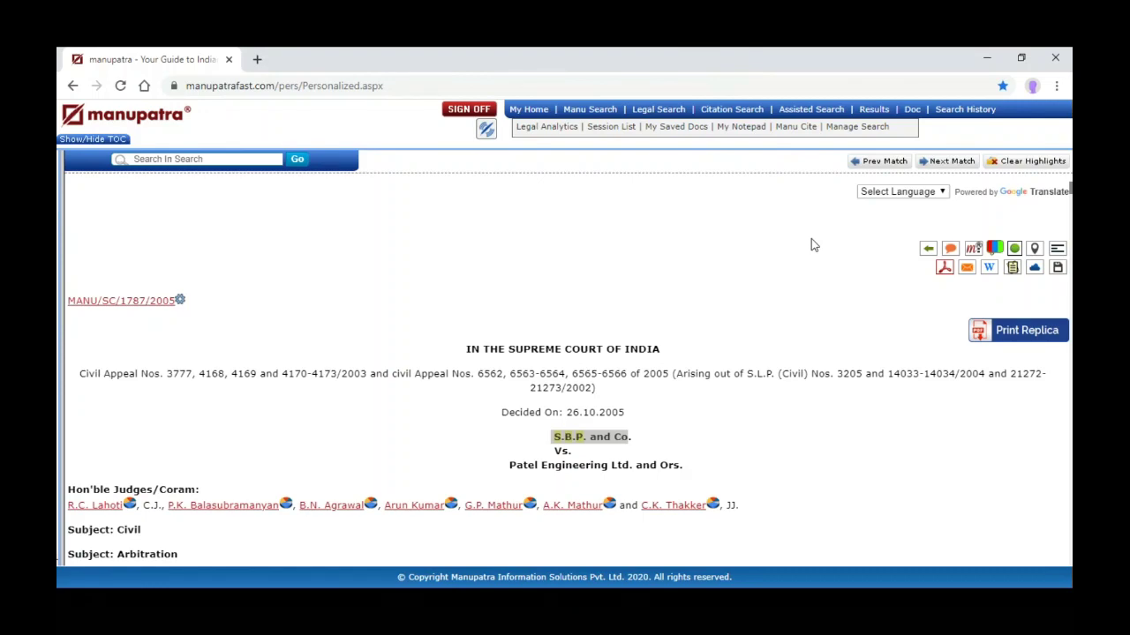
Run a Manu Search for the exact phrase "winding up" and filter the results to the Supreme Court of India
{"action": "left_click", "coordinate": [589, 110]}
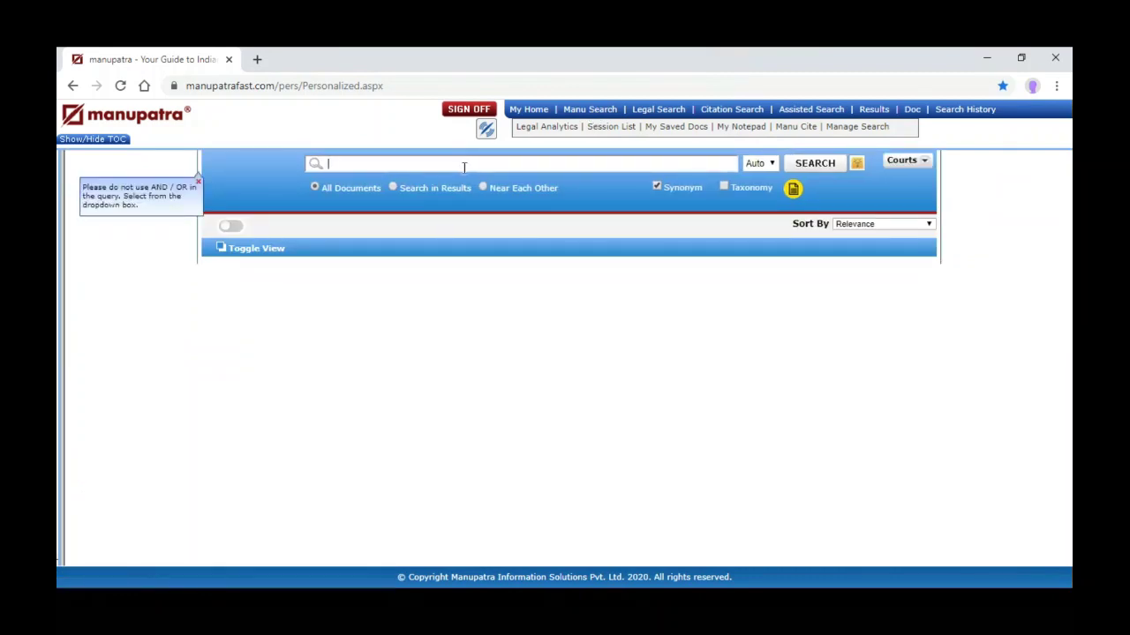
{"action": "type", "text": "\"winding up"}
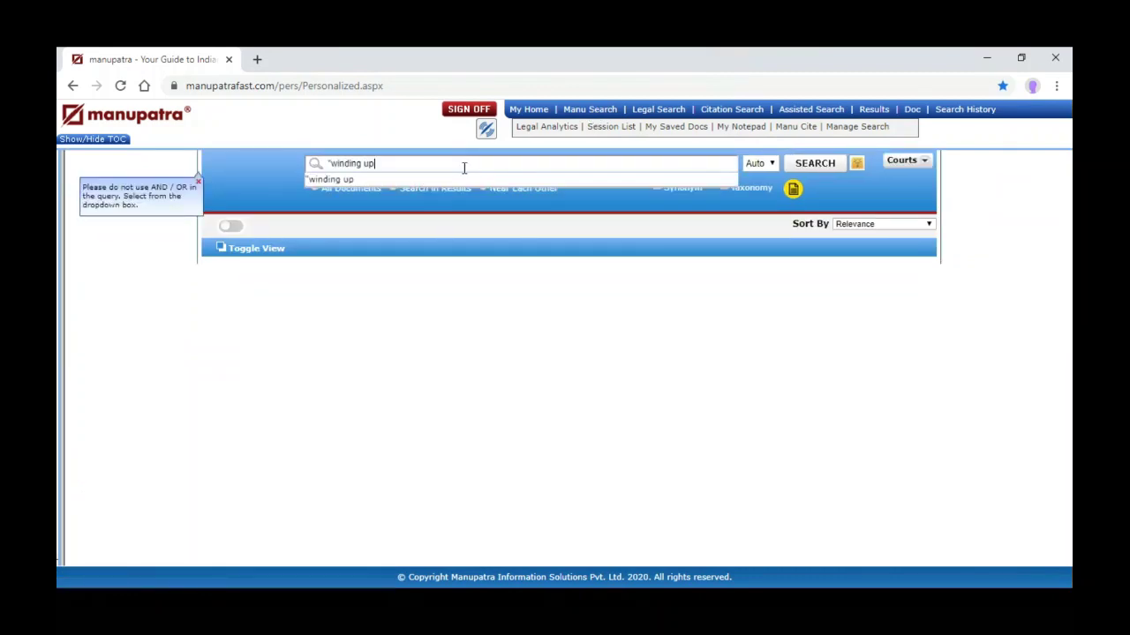
{"action": "type", "text": "\""}
{"action": "key", "text": "Return"}
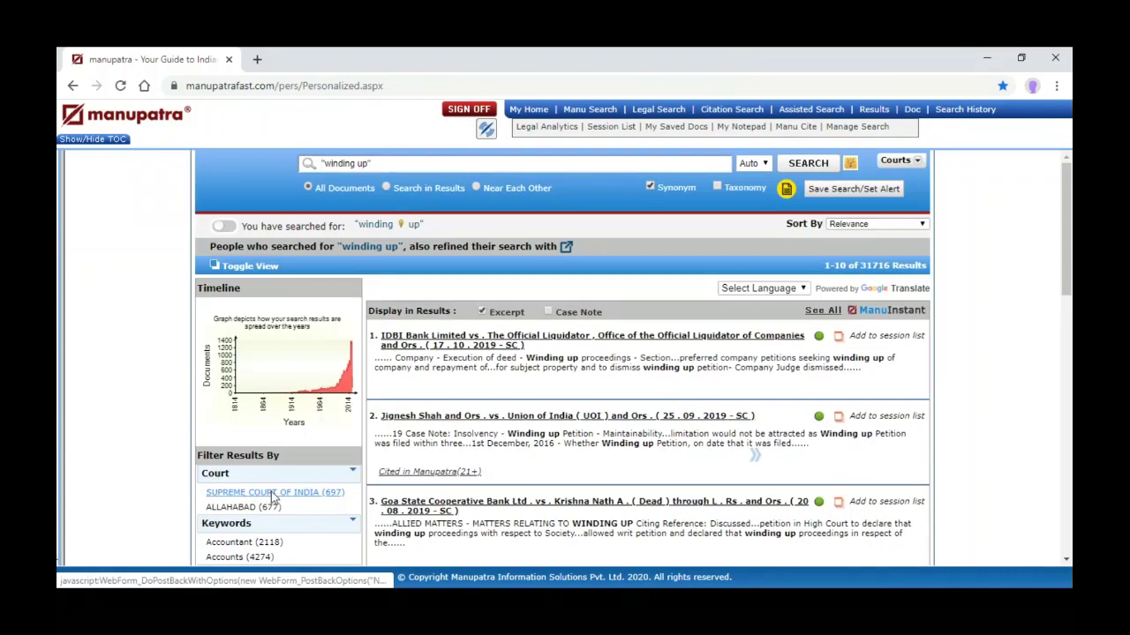
{"action": "left_click", "coordinate": [274, 493]}
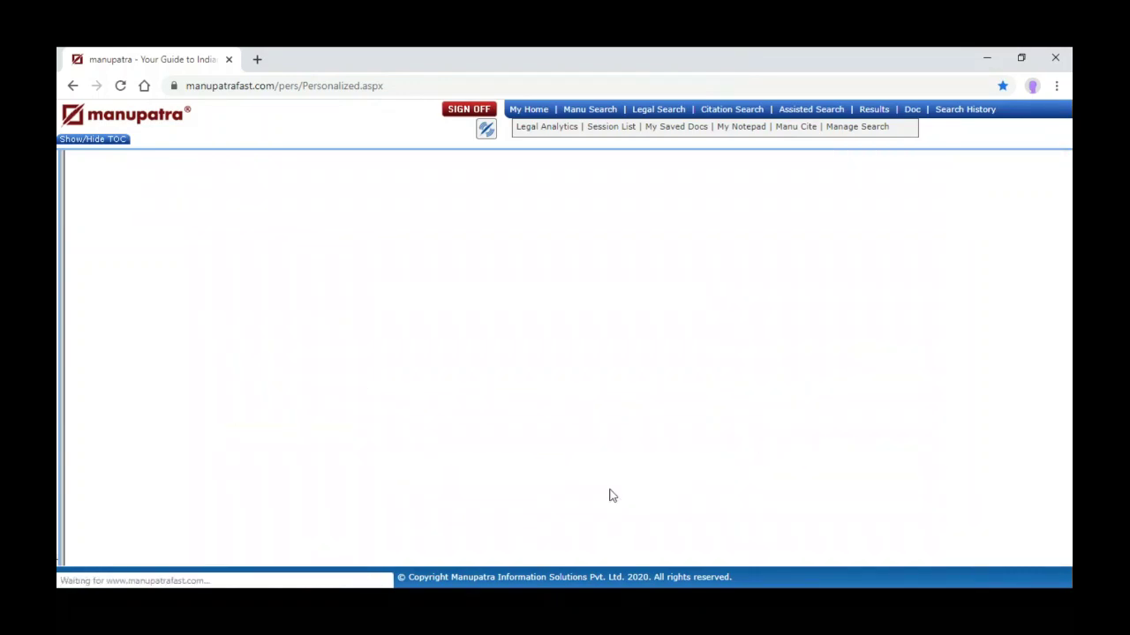
Open the 25.09.2019 judgment against Union of India (UOI) in a separate window and examine paragraph 3 on the winding up petition
{"action": "scroll", "coordinate": [609, 494], "scroll_direction": "down", "scroll_amount": 3}
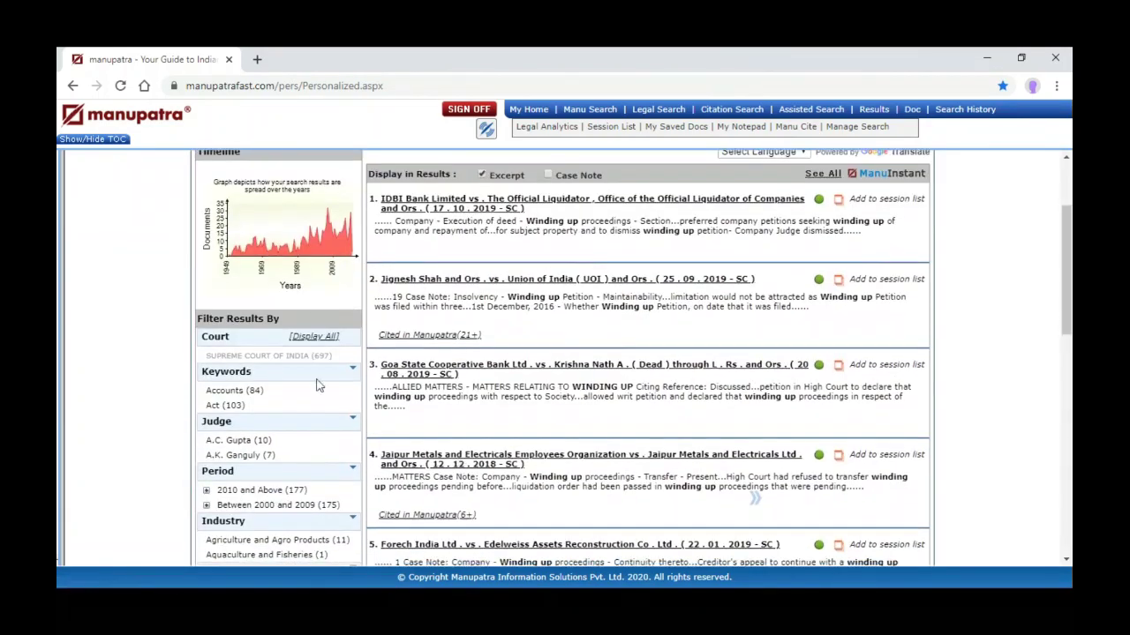
{"action": "left_click", "coordinate": [839, 281]}
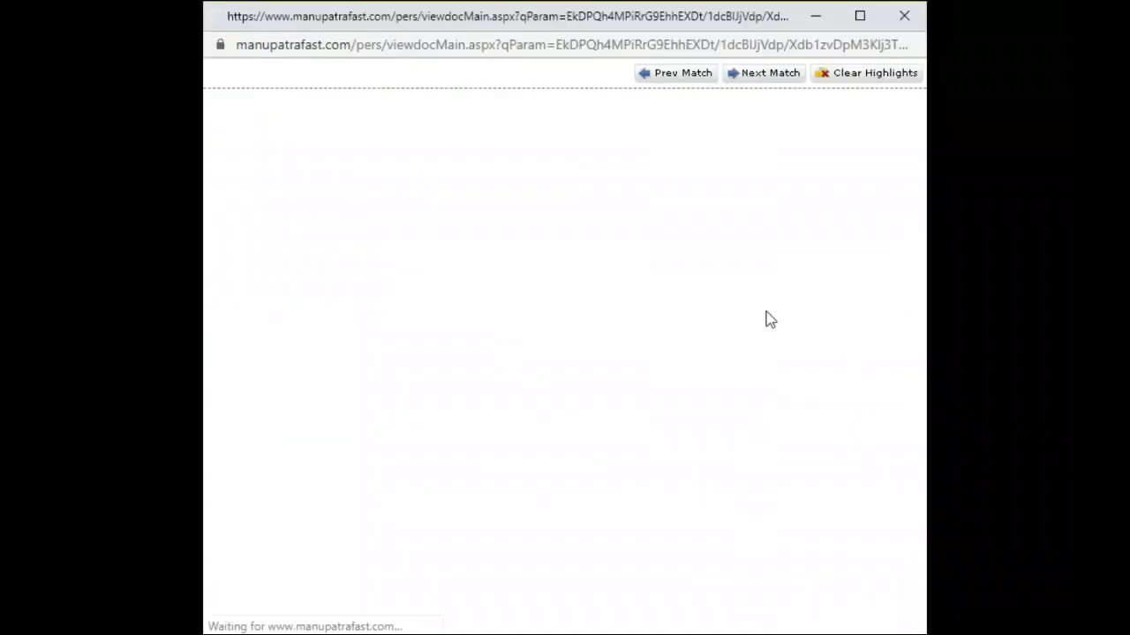
{"action": "scroll", "coordinate": [766, 318], "scroll_direction": "down", "scroll_amount": 10}
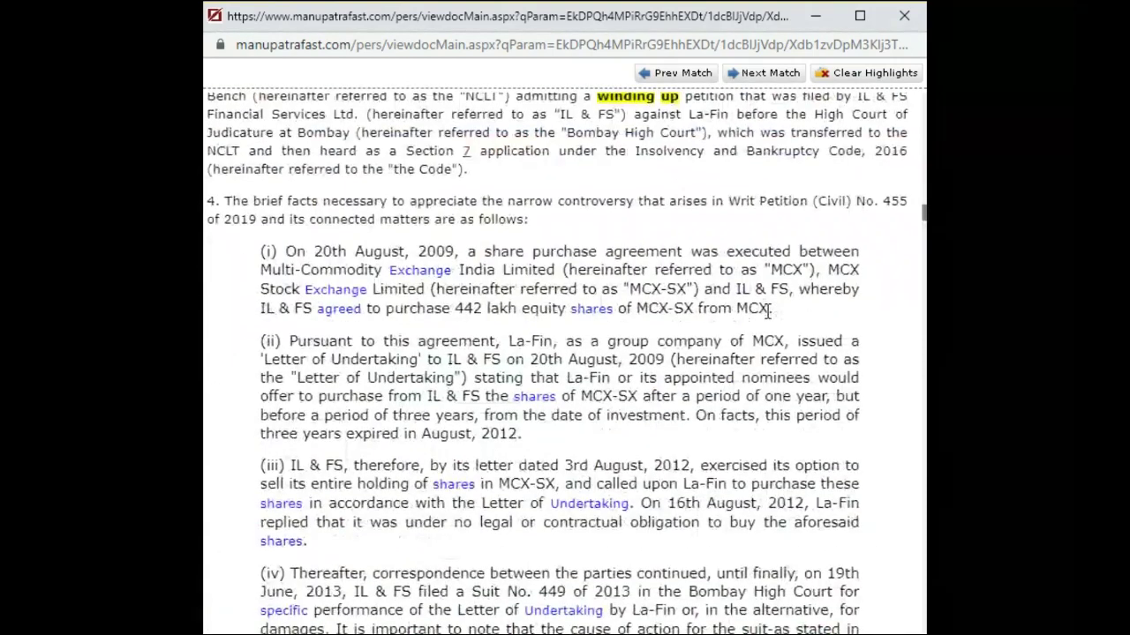
{"action": "scroll", "coordinate": [768, 311], "scroll_direction": "up", "scroll_amount": 3}
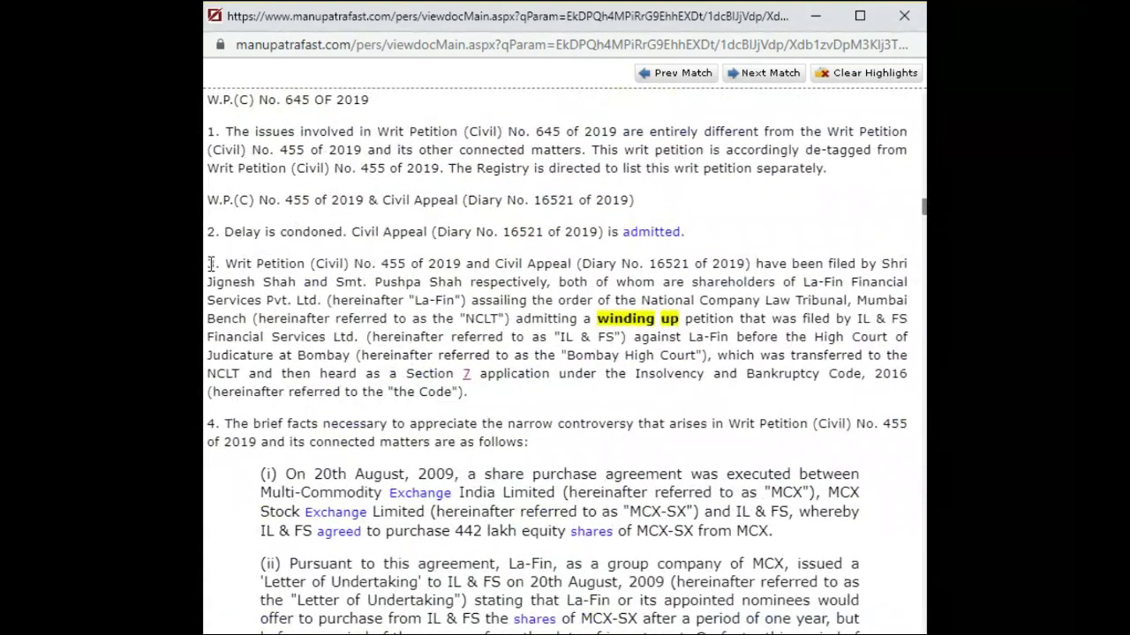
{"action": "left_click_drag", "start_coordinate": [210, 263], "coordinate": [470, 402]}
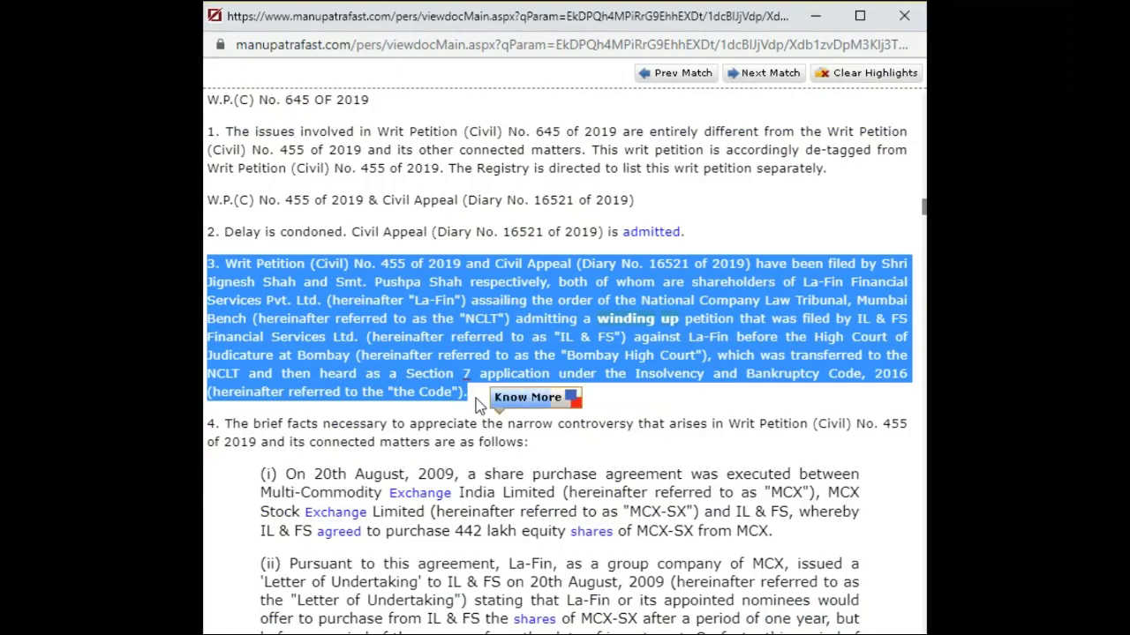
{"action": "left_click", "coordinate": [684, 398]}
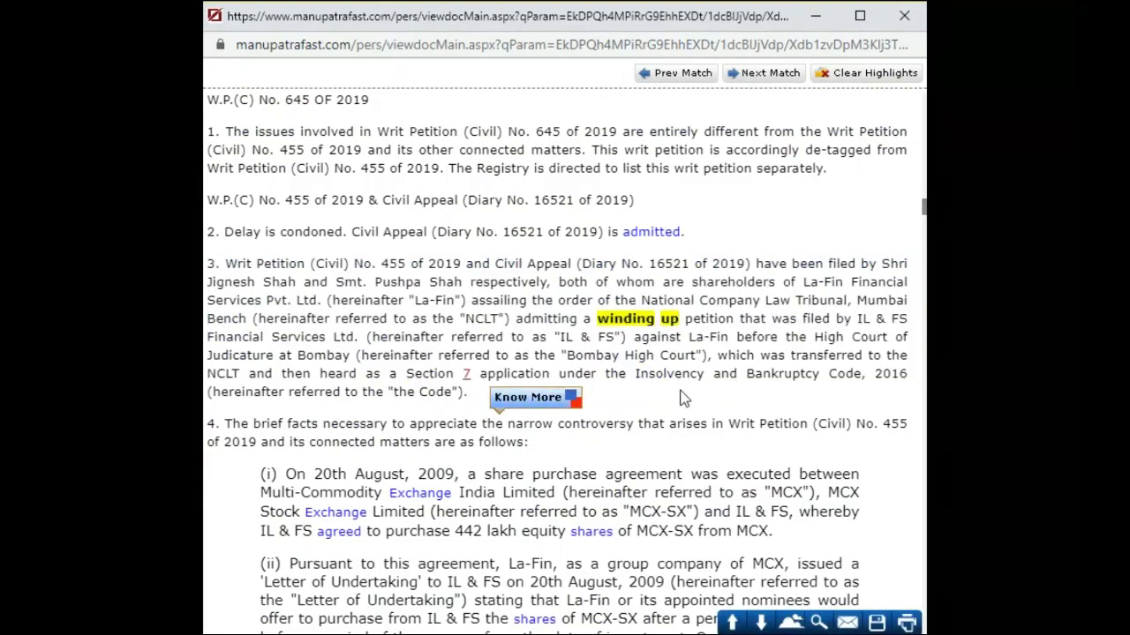
{"action": "left_click", "coordinate": [777, 397]}
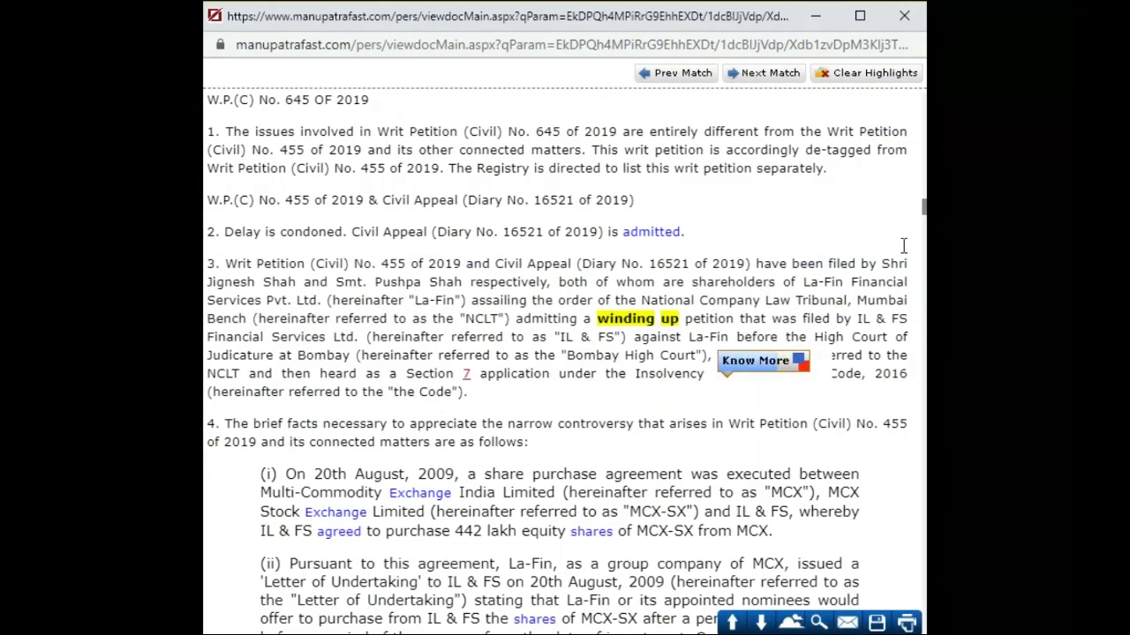
Maximize the judgment window and open the Sticky Note tools for this judgment
{"action": "left_click", "coordinate": [860, 16]}
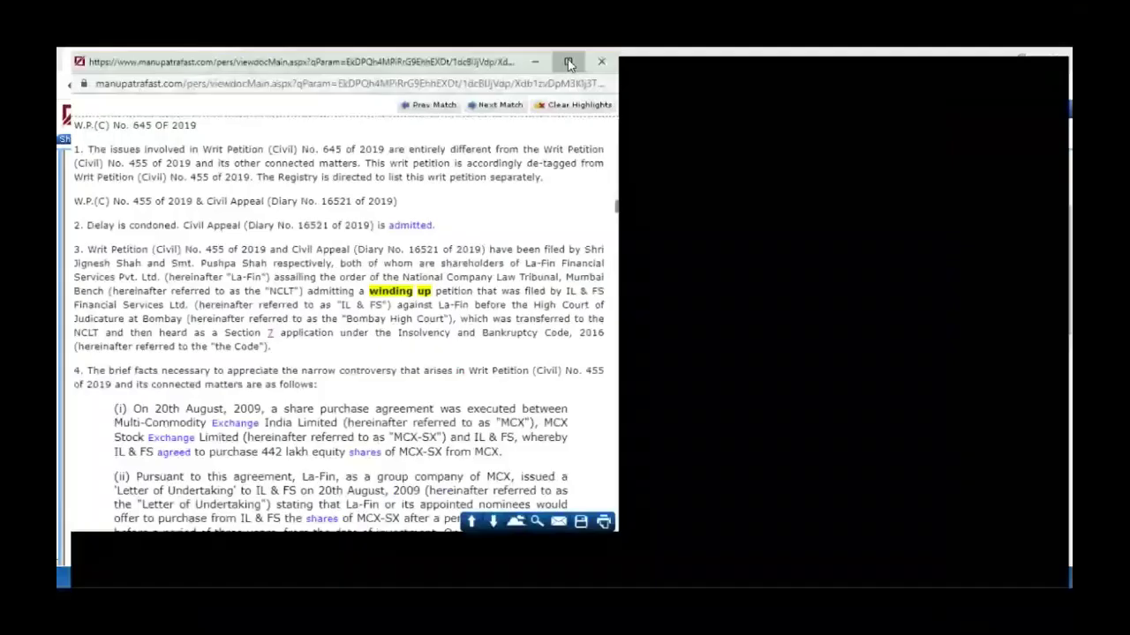
{"action": "left_click", "coordinate": [568, 62]}
{"action": "left_click_drag", "start_coordinate": [1070, 236], "coordinate": [1070, 565]}
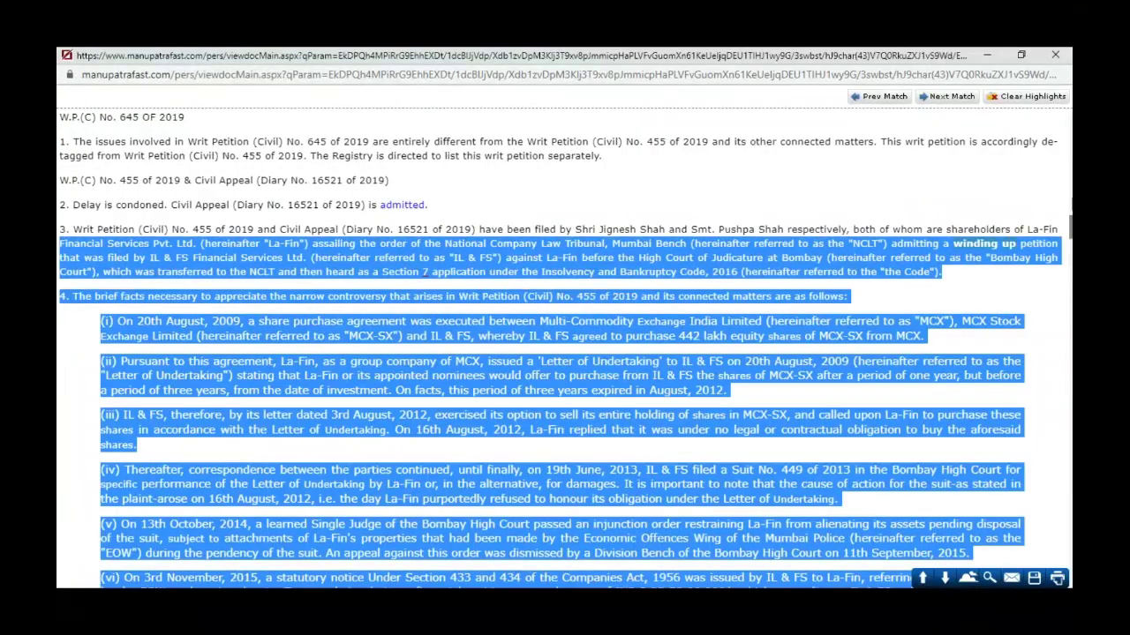
{"action": "scroll", "coordinate": [1070, 236], "scroll_direction": "up", "scroll_amount": 5}
{"action": "scroll", "coordinate": [1017, 204], "scroll_direction": "up", "scroll_amount": 15}
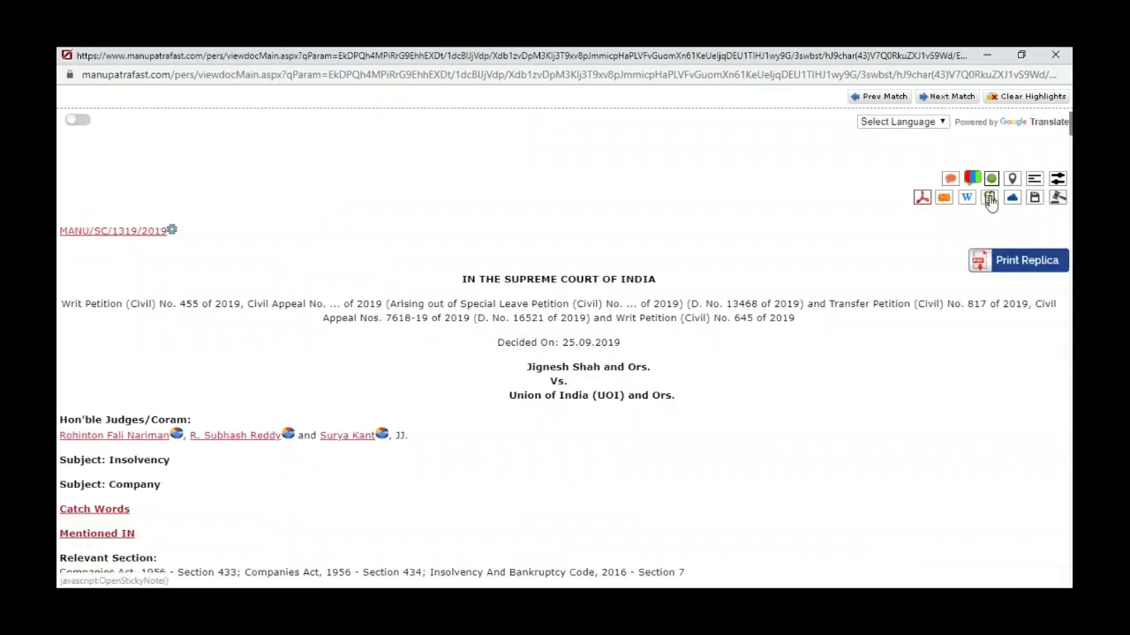
{"action": "left_click", "coordinate": [990, 199]}
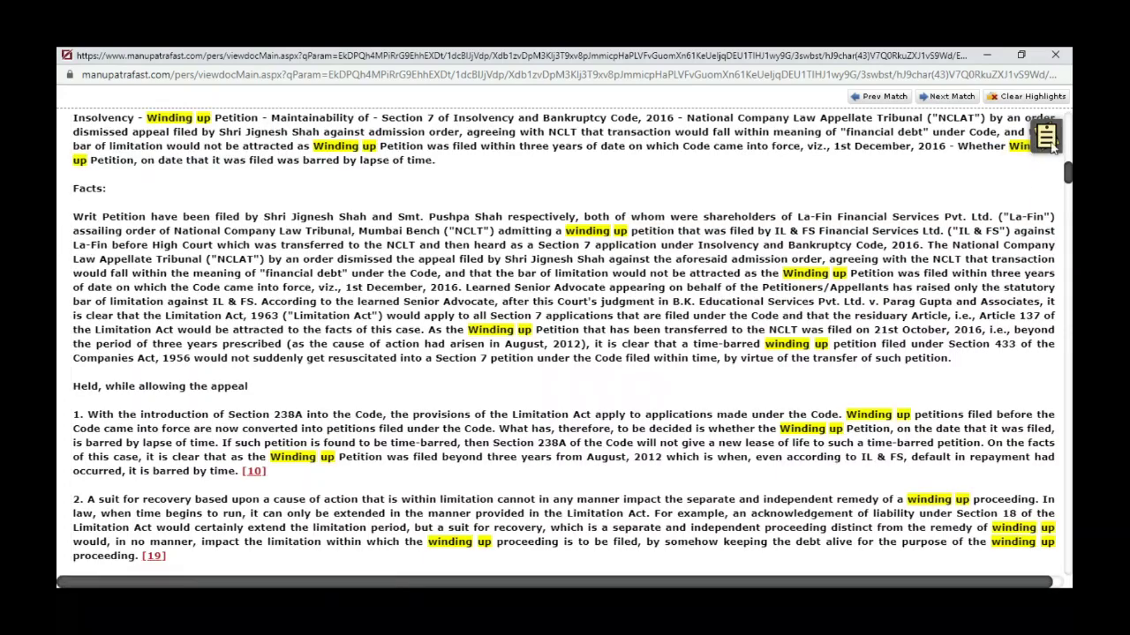
{"action": "left_click", "coordinate": [1050, 142]}
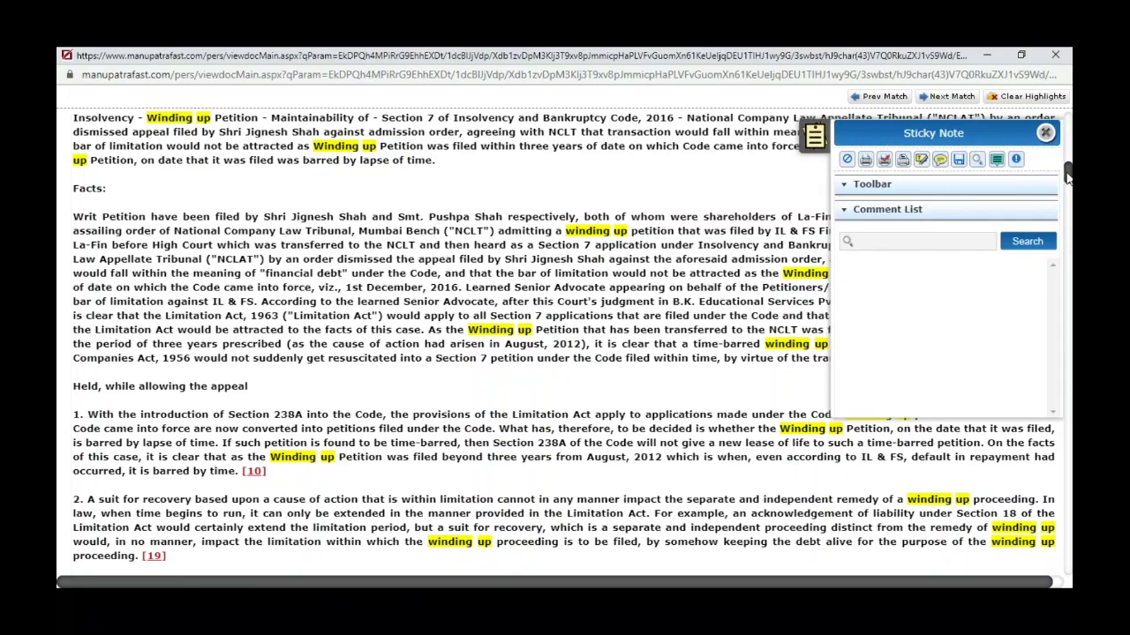
Highlight the whole of paragraph 3 of the judgment in yellow with the Sticky Note highlighter
{"action": "left_click_drag", "start_coordinate": [1067, 177], "coordinate": [1066, 216]}
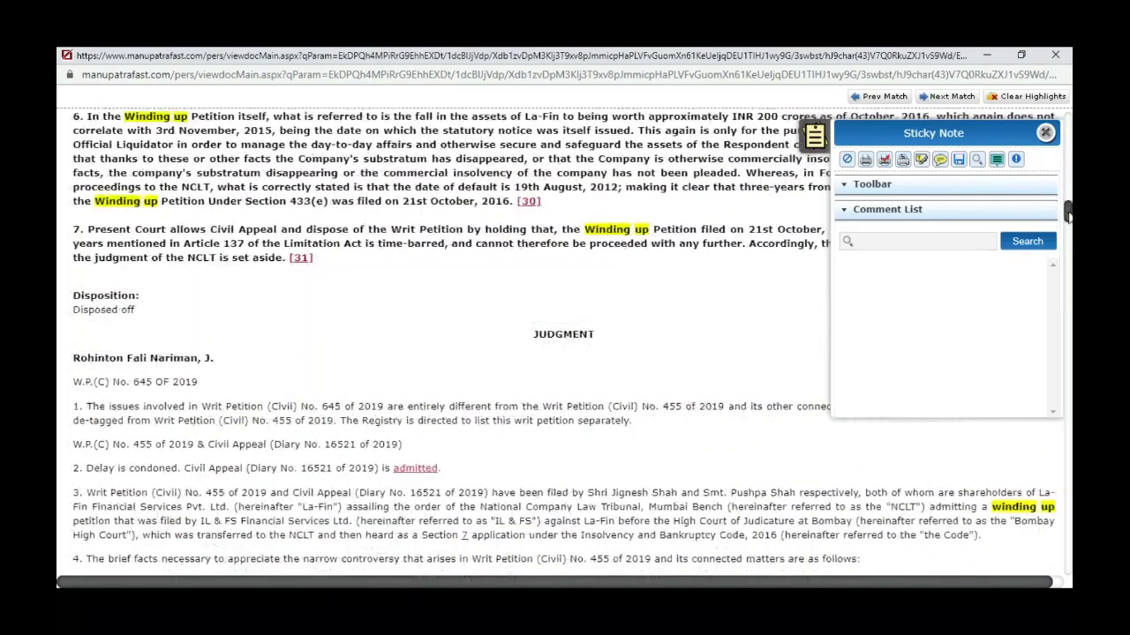
{"action": "left_click", "coordinate": [922, 162]}
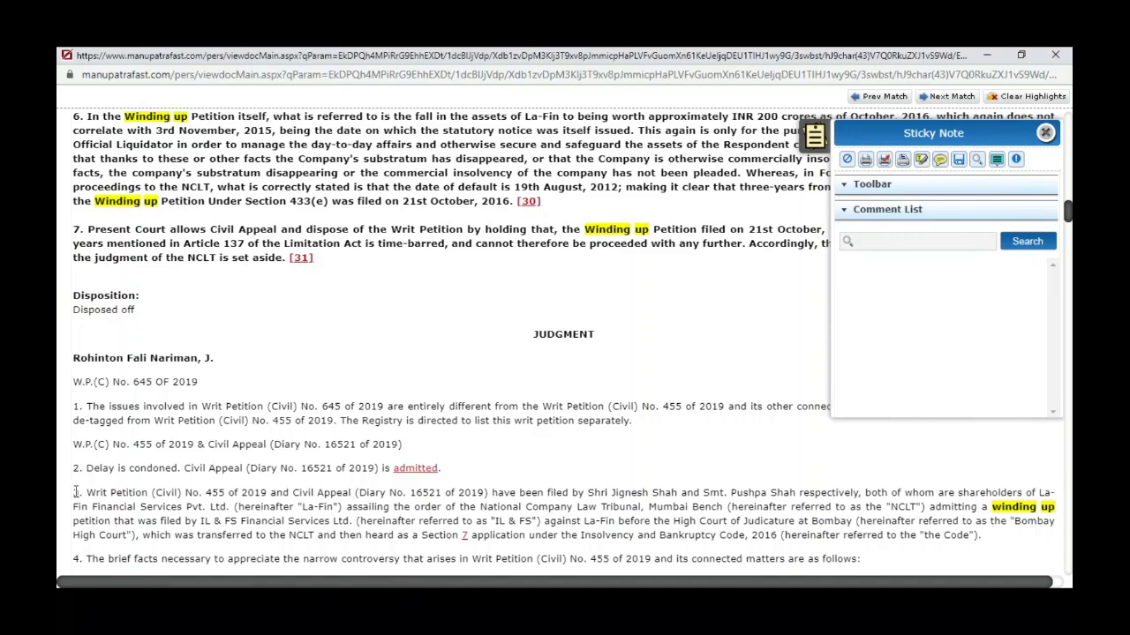
{"action": "left_click_drag", "start_coordinate": [76, 493], "coordinate": [996, 537]}
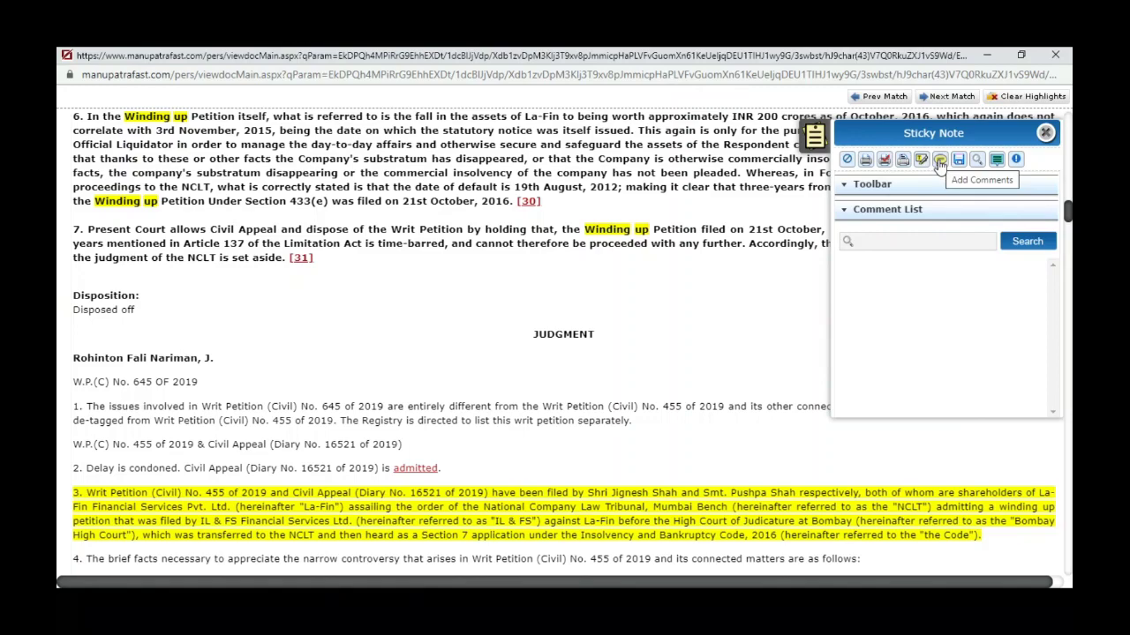
Place a comment at the end of the highlighted paragraph 3 and create a new comment topic named client89
{"action": "left_click", "coordinate": [989, 540]}
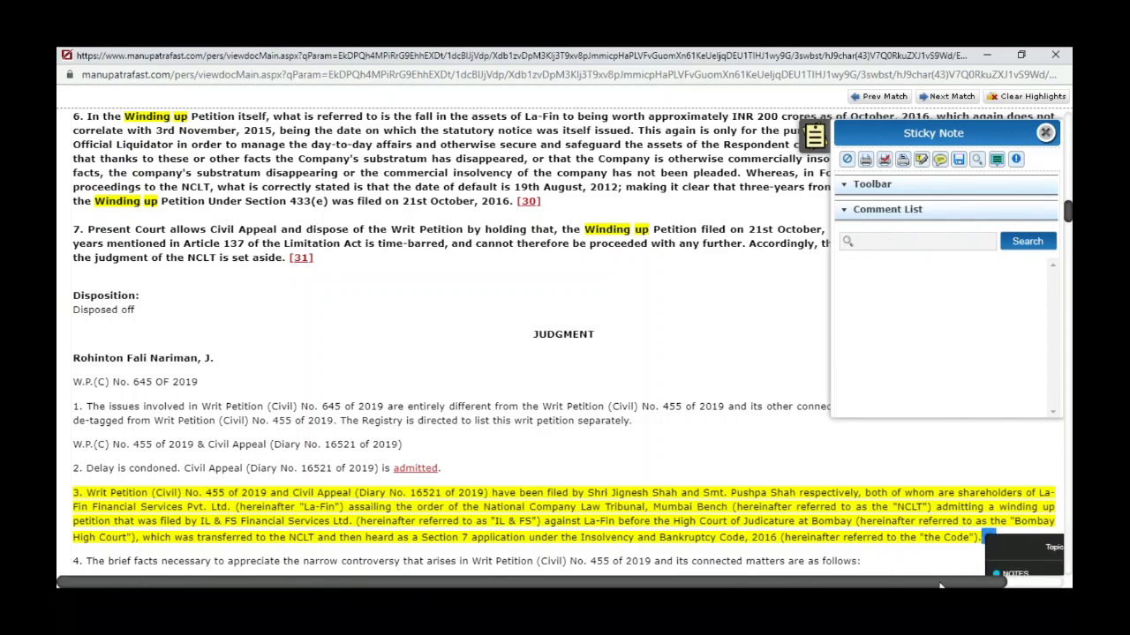
{"action": "left_click_drag", "start_coordinate": [940, 585], "coordinate": [998, 585]}
{"action": "scroll", "coordinate": [1015, 519], "scroll_direction": "down", "scroll_amount": 3}
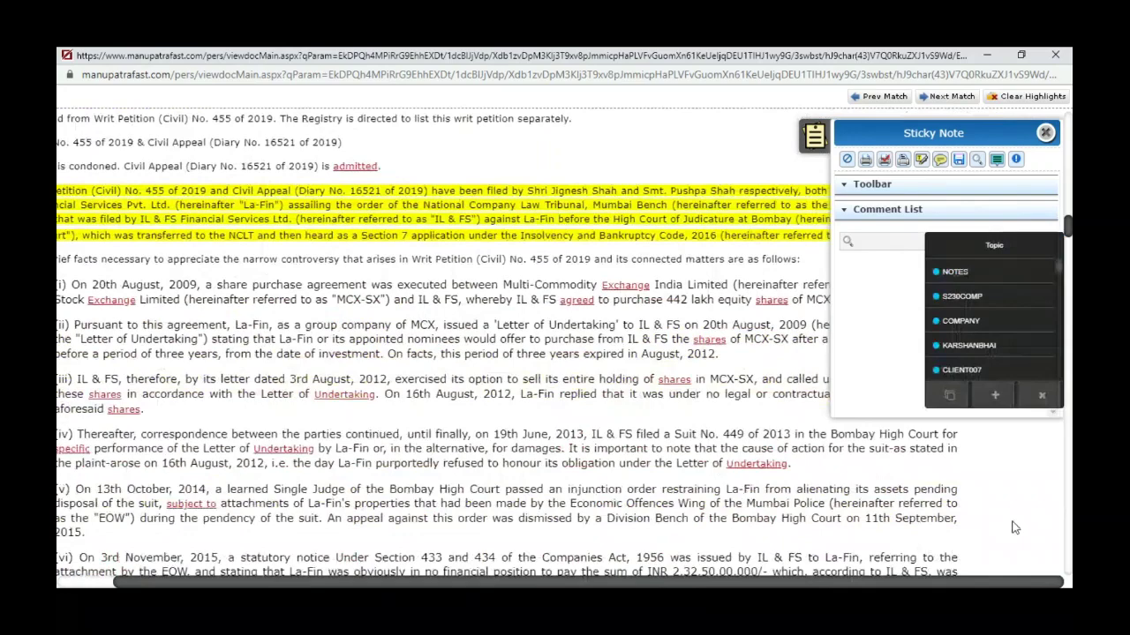
{"action": "left_click", "coordinate": [993, 396]}
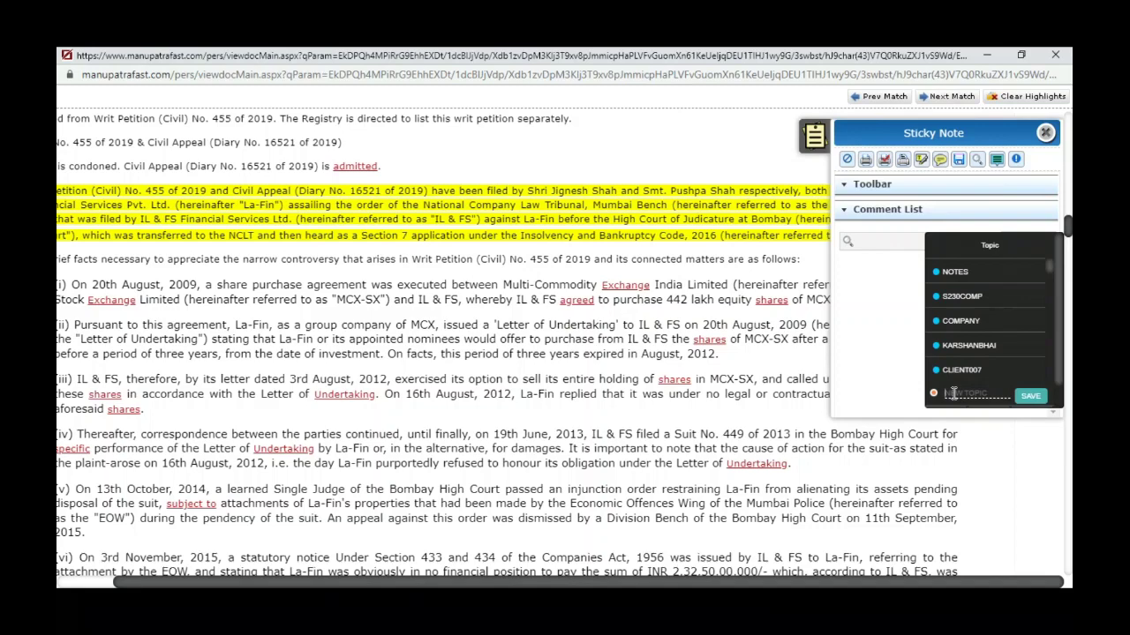
{"action": "type", "text": "N"}
{"action": "key", "text": "BackSpace"}
{"action": "type", "text": "CLIENT88"}
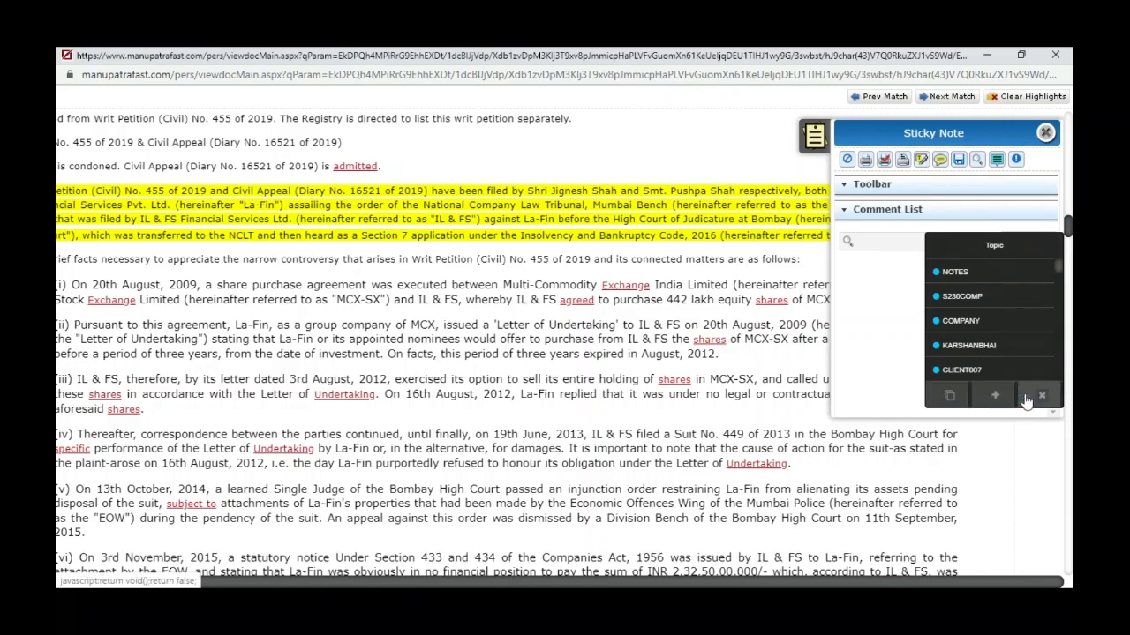
{"action": "left_click", "coordinate": [1027, 398]}
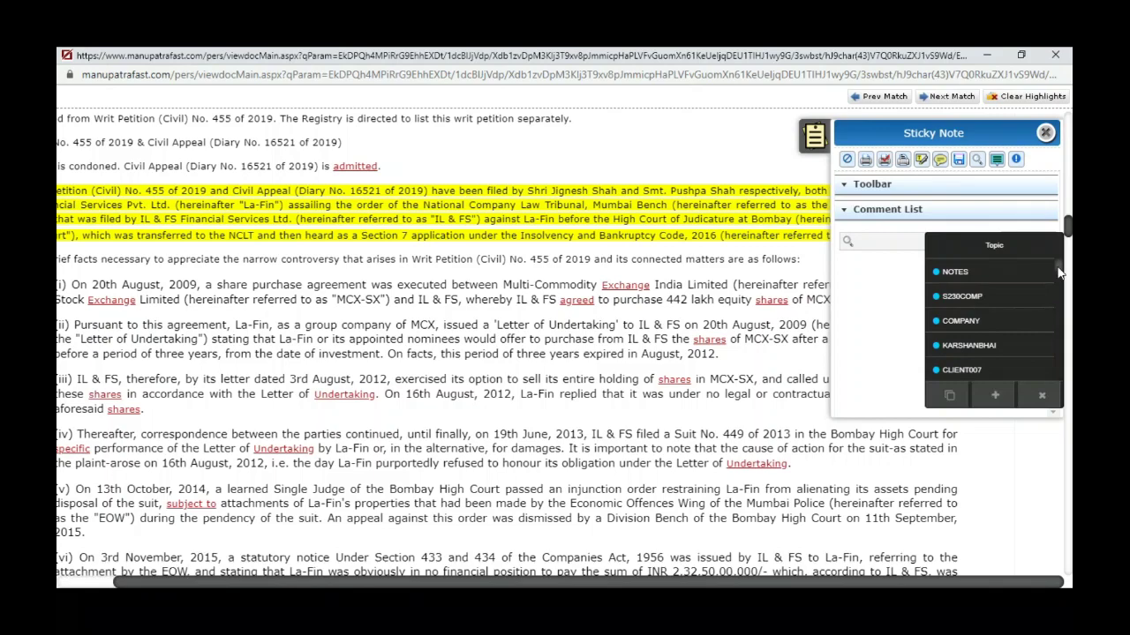
Assign the comment to the client89 topic and collapse the Sticky Note tools to bring the whole comment box into view
{"action": "left_click_drag", "start_coordinate": [1059, 269], "coordinate": [1060, 375]}
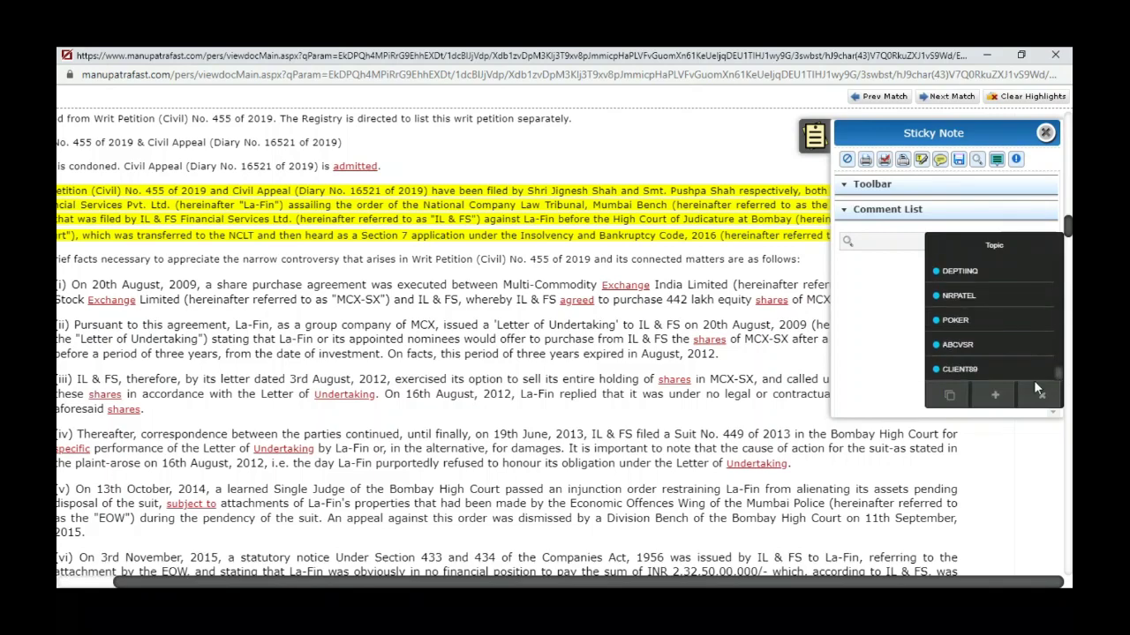
{"action": "left_click", "coordinate": [963, 370]}
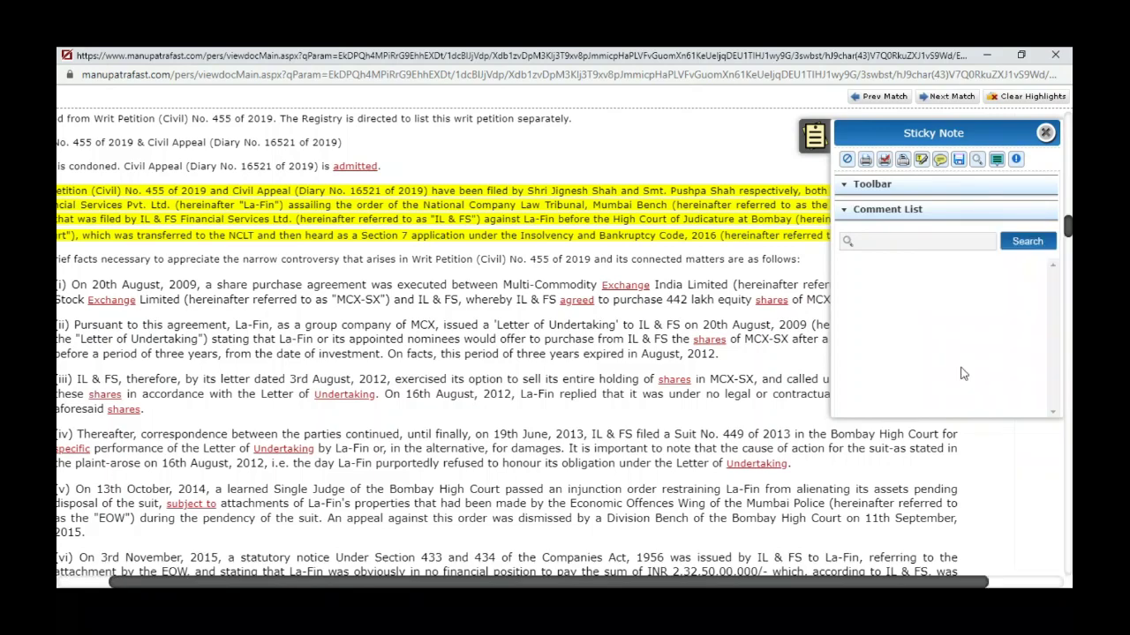
{"action": "scroll", "coordinate": [949, 365], "scroll_direction": "up", "scroll_amount": 3}
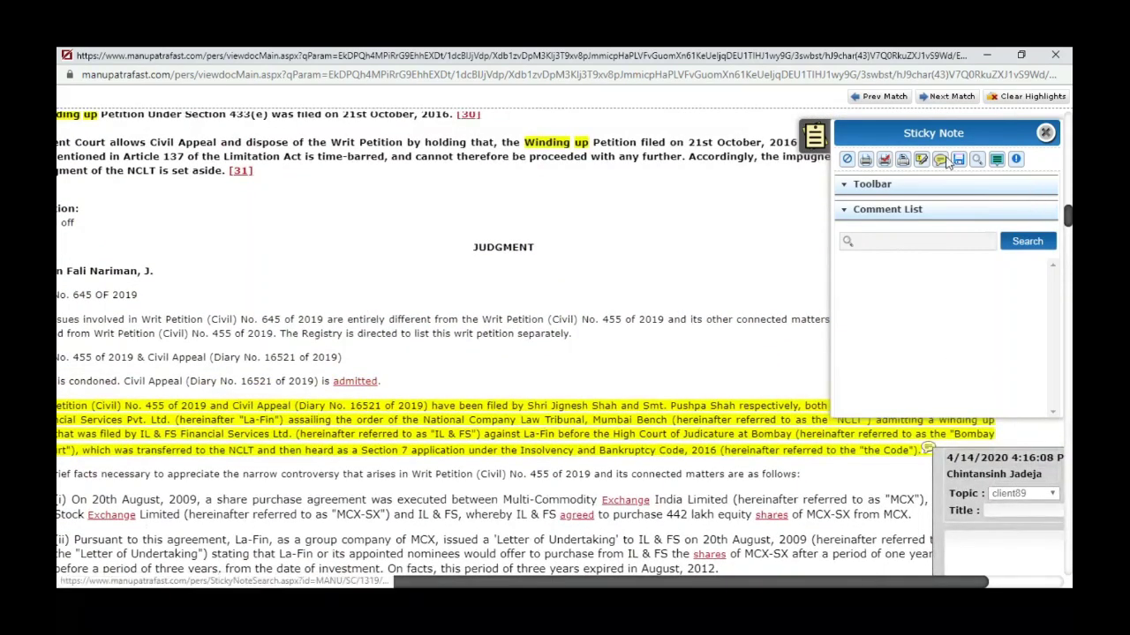
{"action": "left_click", "coordinate": [814, 134]}
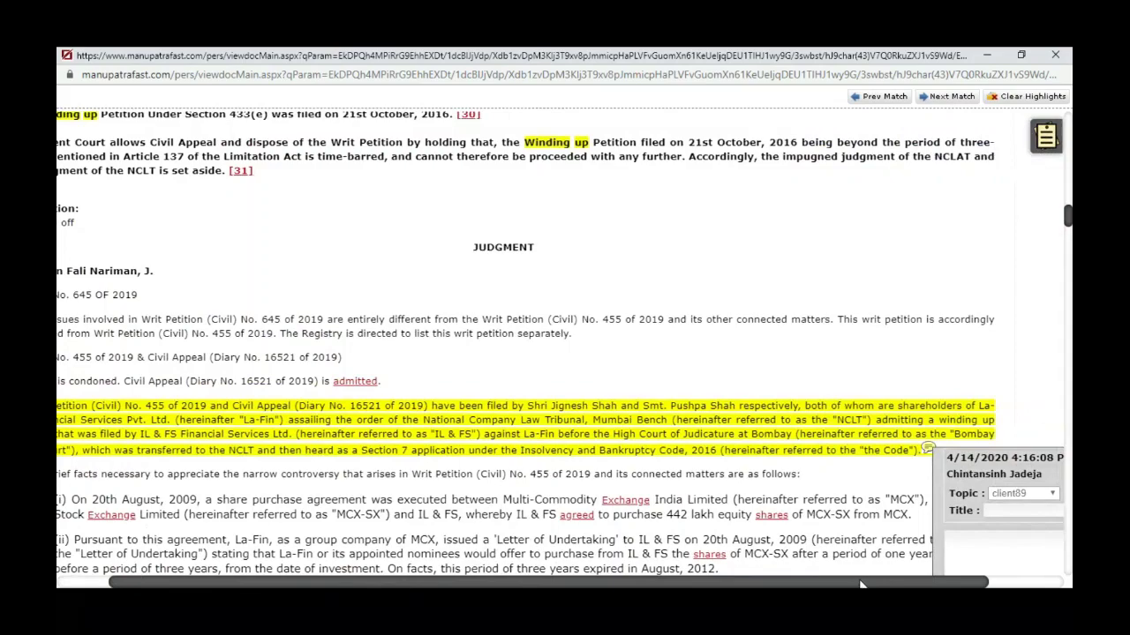
{"action": "left_click_drag", "start_coordinate": [860, 586], "coordinate": [940, 585]}
{"action": "scroll", "coordinate": [1019, 505], "scroll_direction": "down", "scroll_amount": 2}
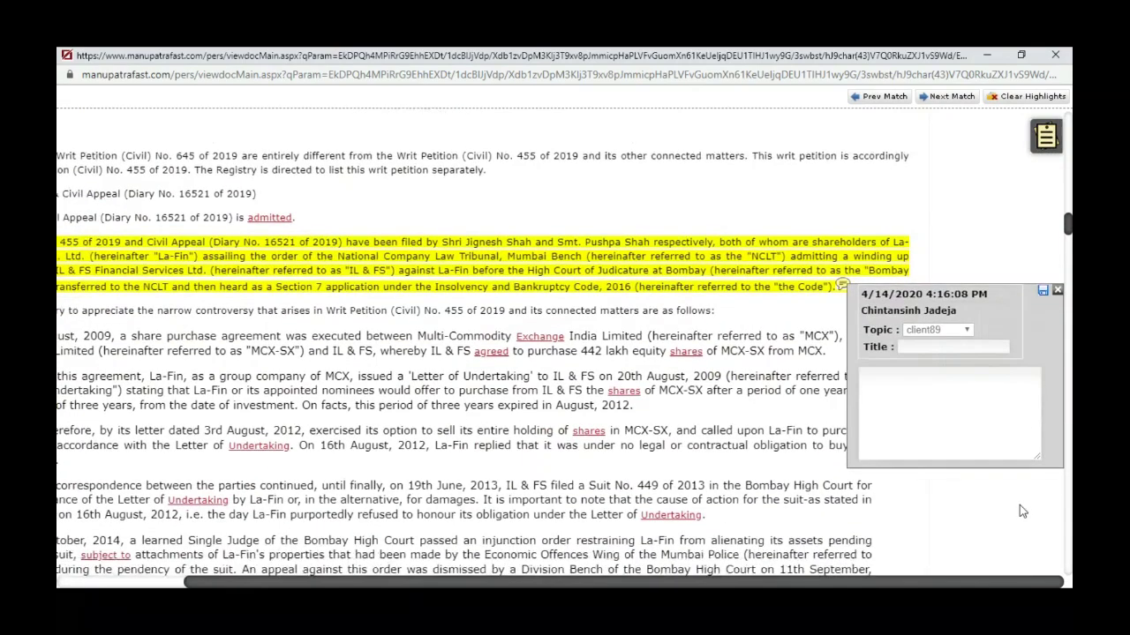
Title the comment "Sec.7 of IBC", enter "Admitting a winding up" as its text, and save it
{"action": "left_click", "coordinate": [915, 348]}
{"action": "type", "text": "Sec.7 of IBC"}
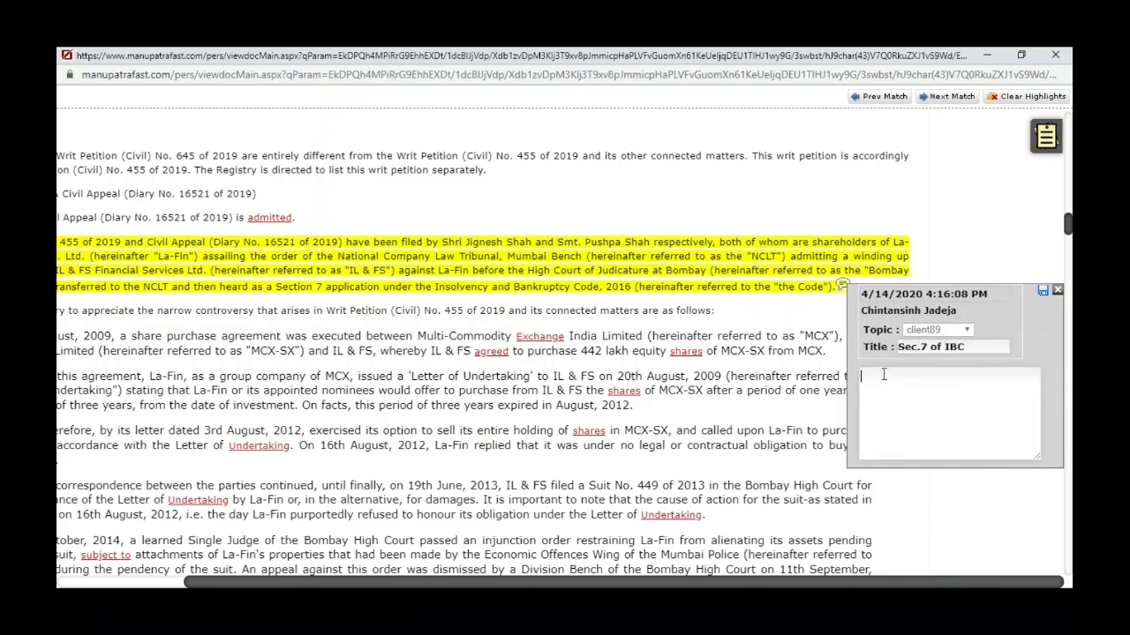
{"action": "left_click", "coordinate": [882, 375]}
{"action": "type", "text": "Admitting a winding up"}
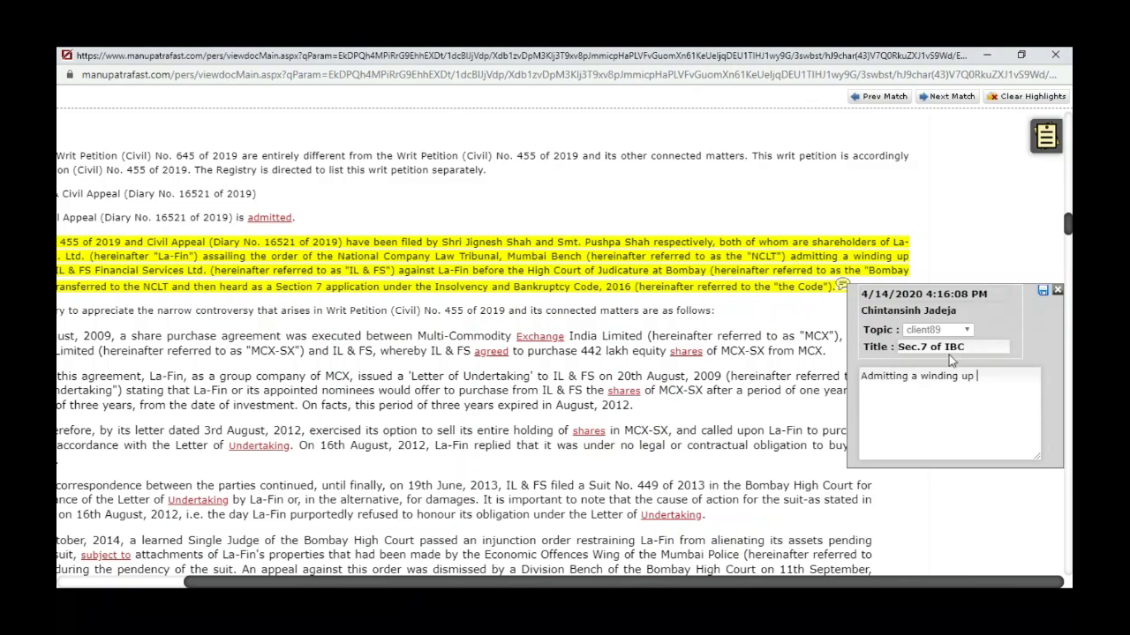
{"action": "left_click", "coordinate": [1042, 294]}
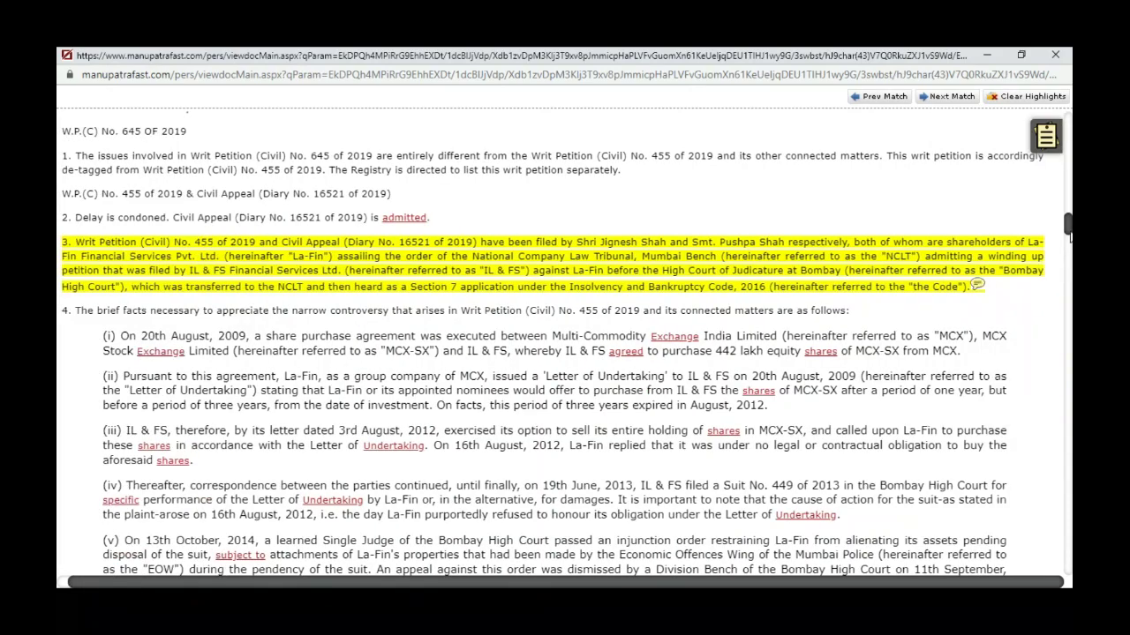
Reopen the Sticky Note tools and save the annotated judgment as a sticky note file in the Consti folder
{"action": "left_click_drag", "start_coordinate": [1067, 228], "coordinate": [1064, 130]}
{"action": "left_click", "coordinate": [1046, 136]}
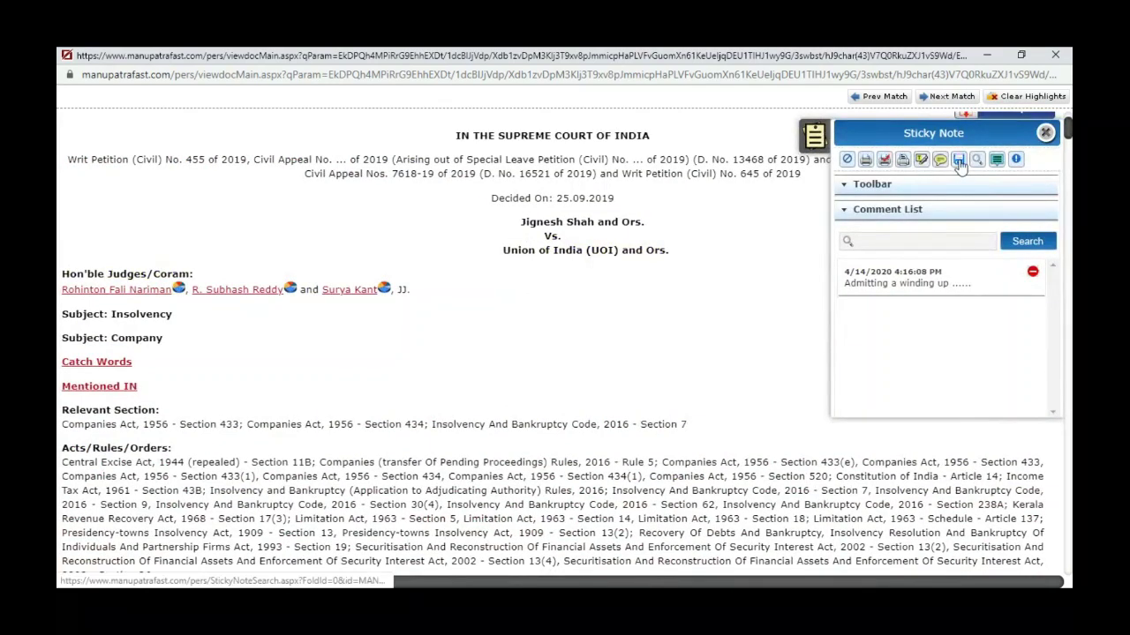
{"action": "left_click", "coordinate": [959, 160]}
{"action": "left_click_drag", "start_coordinate": [1016, 203], "coordinate": [1013, 313]}
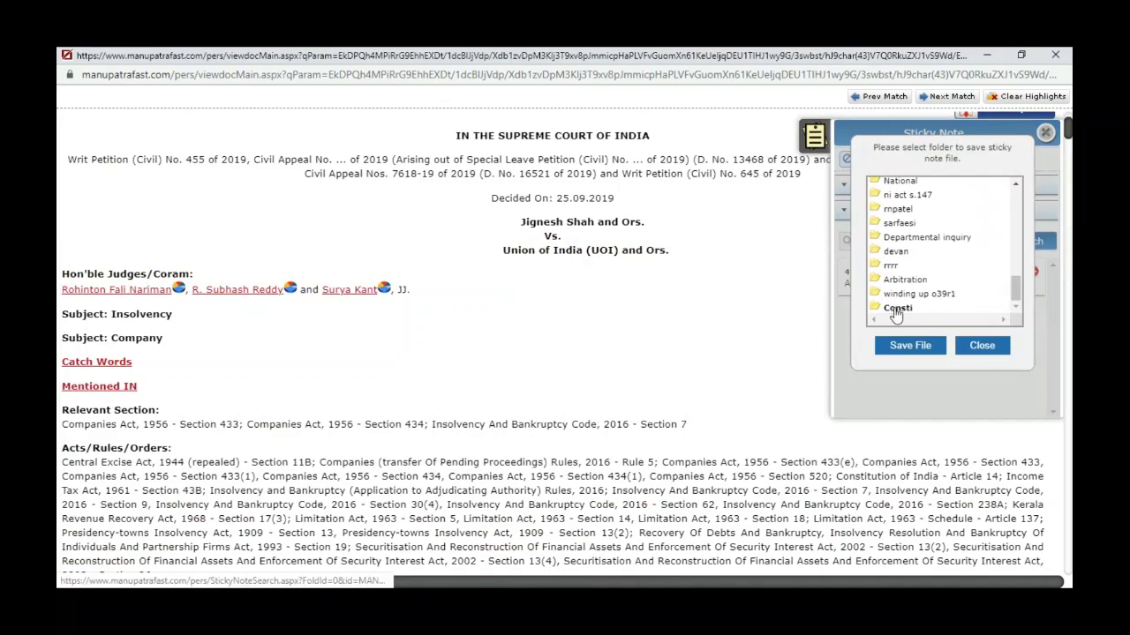
{"action": "left_click", "coordinate": [896, 309]}
{"action": "left_click", "coordinate": [904, 348]}
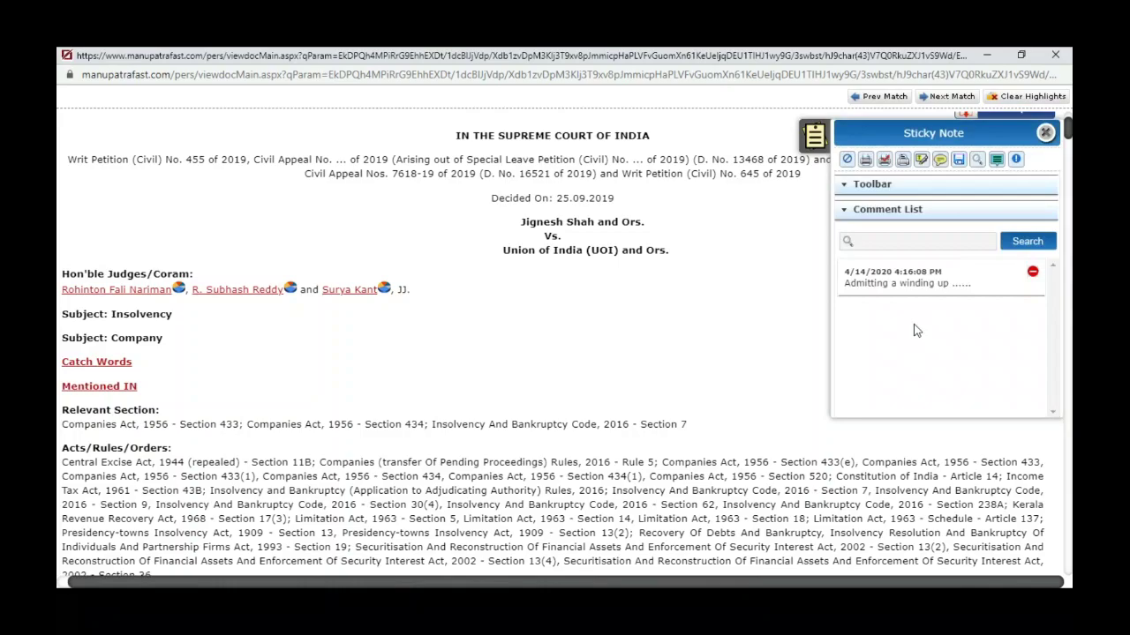
Review the annotated paragraph 3 and open the collected sticky notes page in a maximized window
{"action": "scroll", "coordinate": [757, 487], "scroll_direction": "down", "scroll_amount": 5}
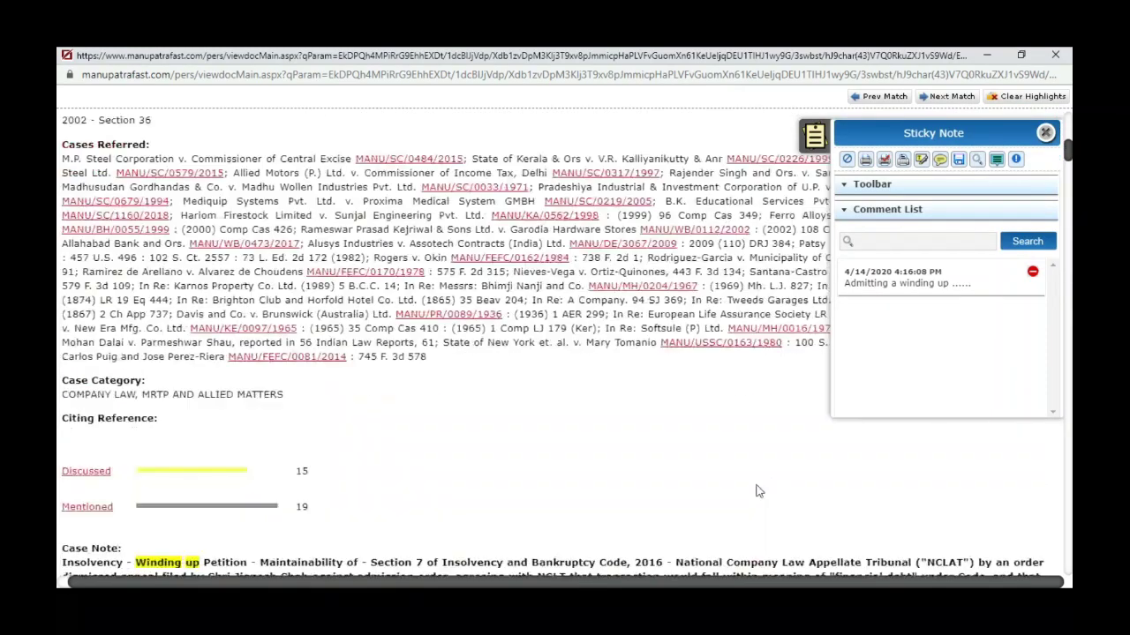
{"action": "scroll", "coordinate": [756, 491], "scroll_direction": "down", "scroll_amount": 5}
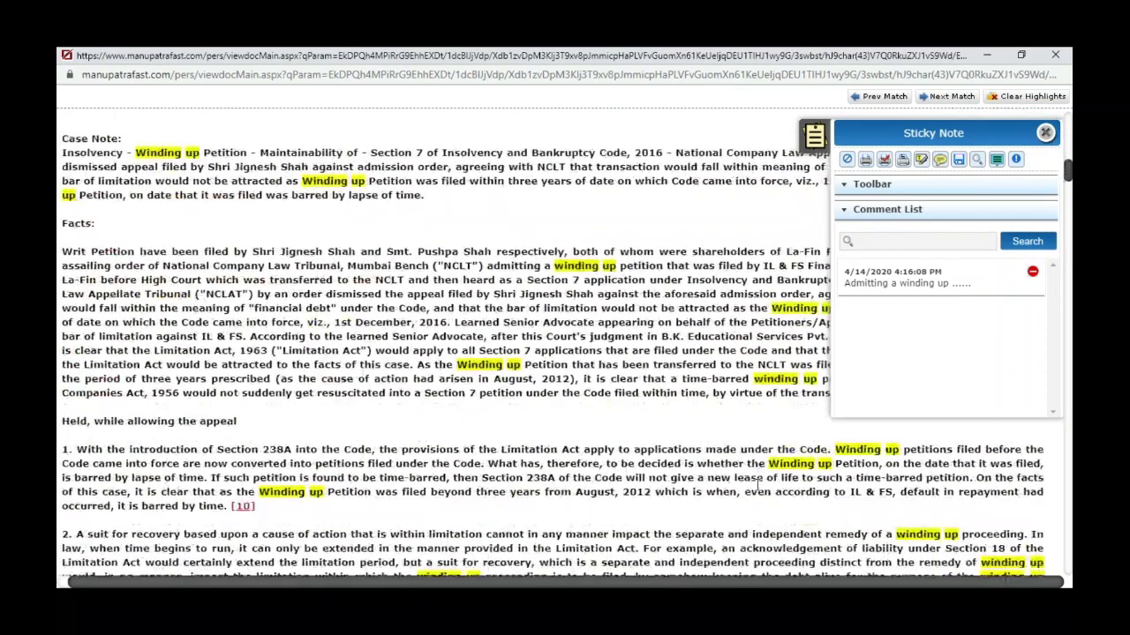
{"action": "scroll", "coordinate": [756, 485], "scroll_direction": "down", "scroll_amount": 10}
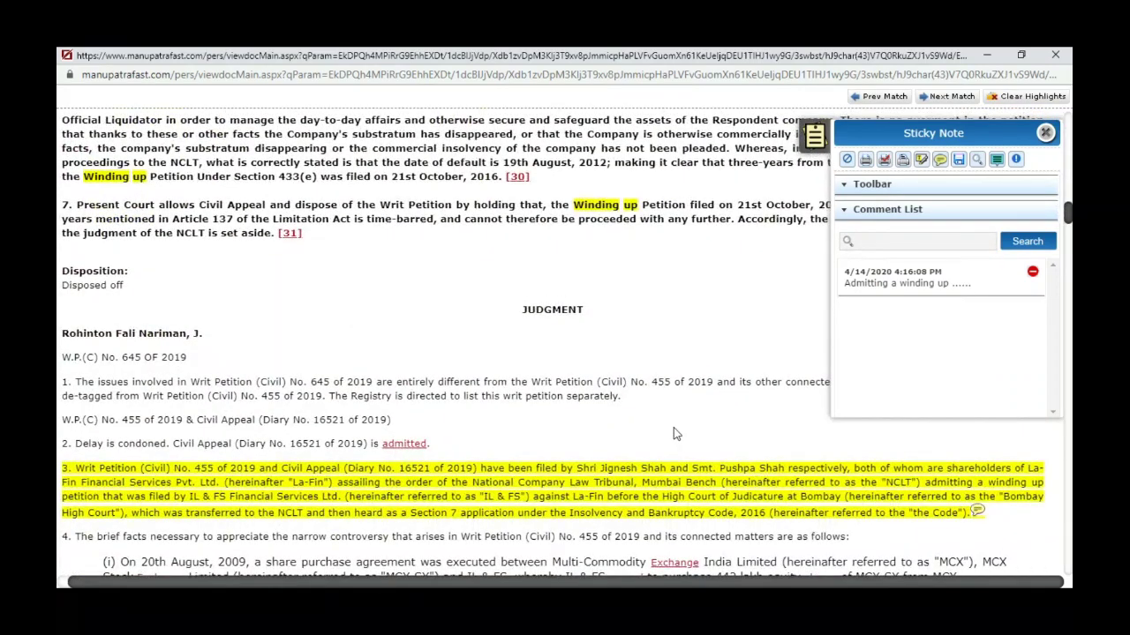
{"action": "left_click", "coordinate": [996, 162]}
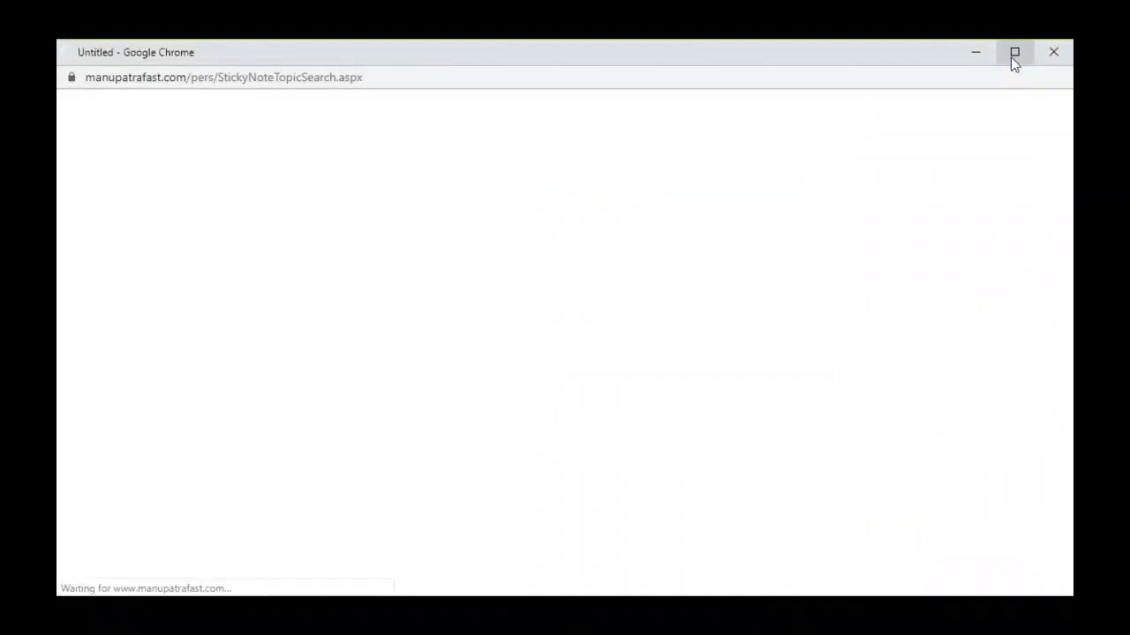
{"action": "left_click", "coordinate": [1014, 56]}
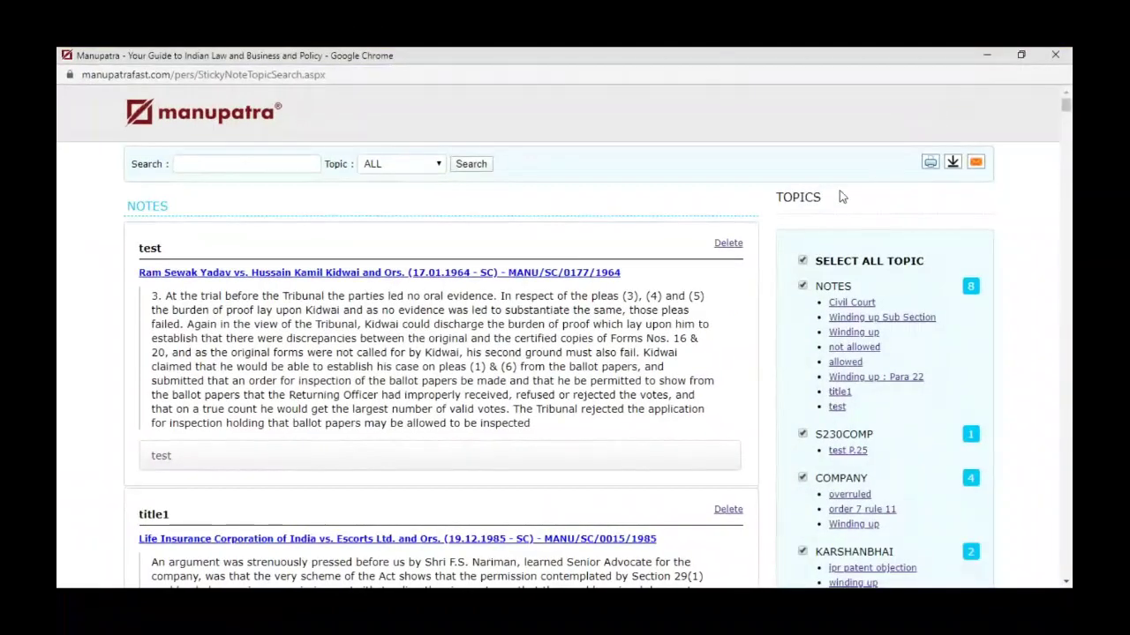
Filter the collected notes to the client89 topic only, select the quoted paragraph 3 text, and close the notes window
{"action": "scroll", "coordinate": [782, 395], "scroll_direction": "down", "scroll_amount": 1}
{"action": "scroll", "coordinate": [782, 395], "scroll_direction": "up", "scroll_amount": 1}
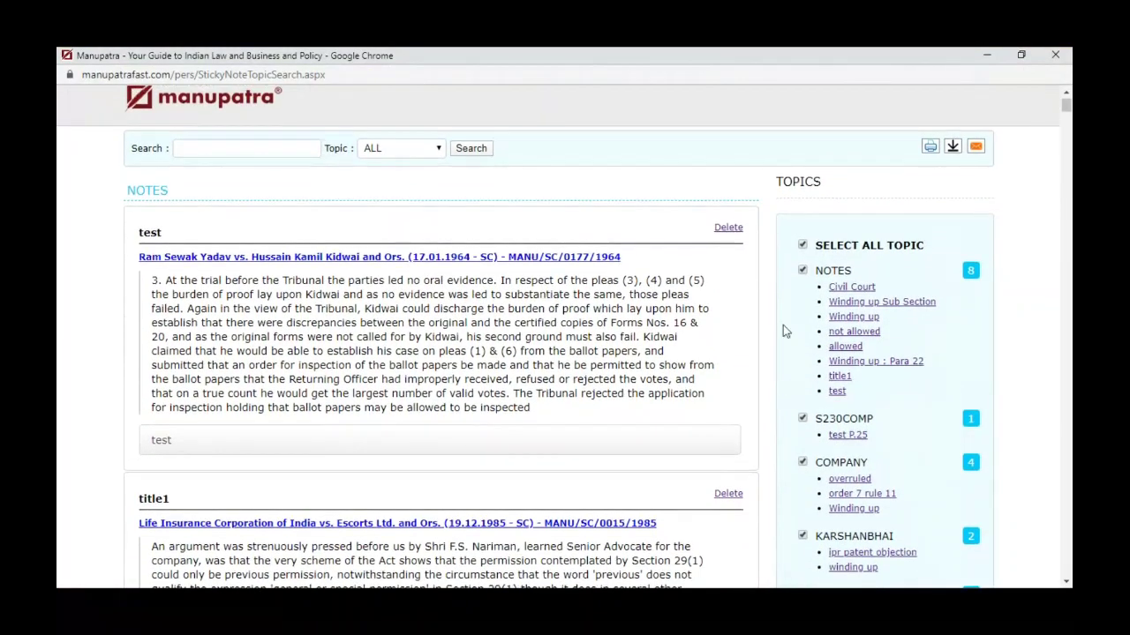
{"action": "left_click", "coordinate": [397, 151]}
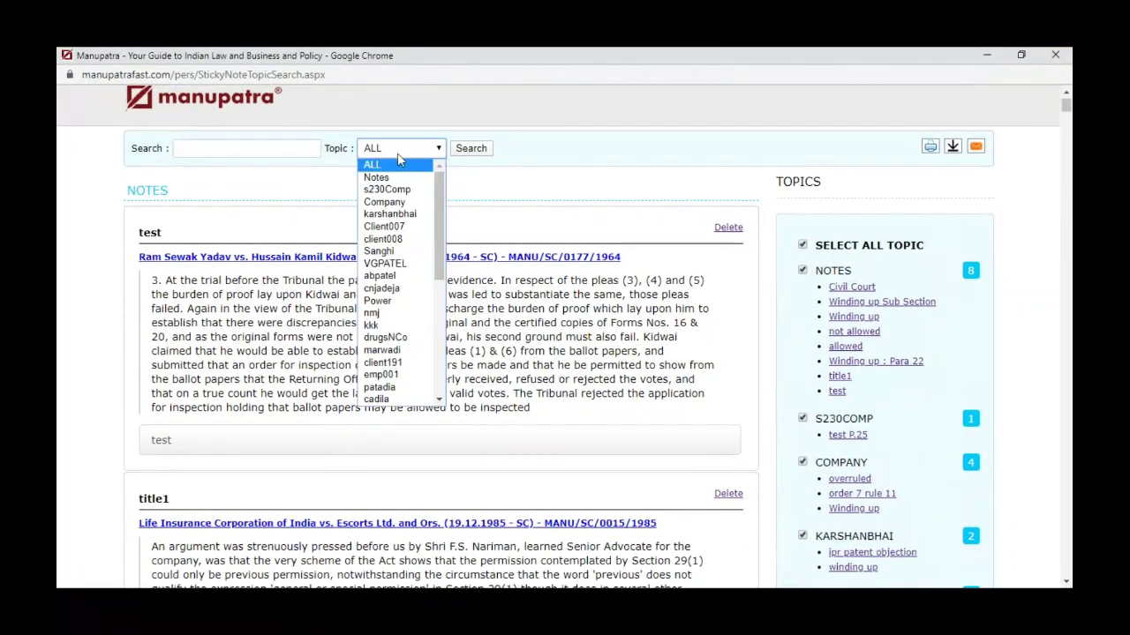
{"action": "left_click", "coordinate": [802, 244]}
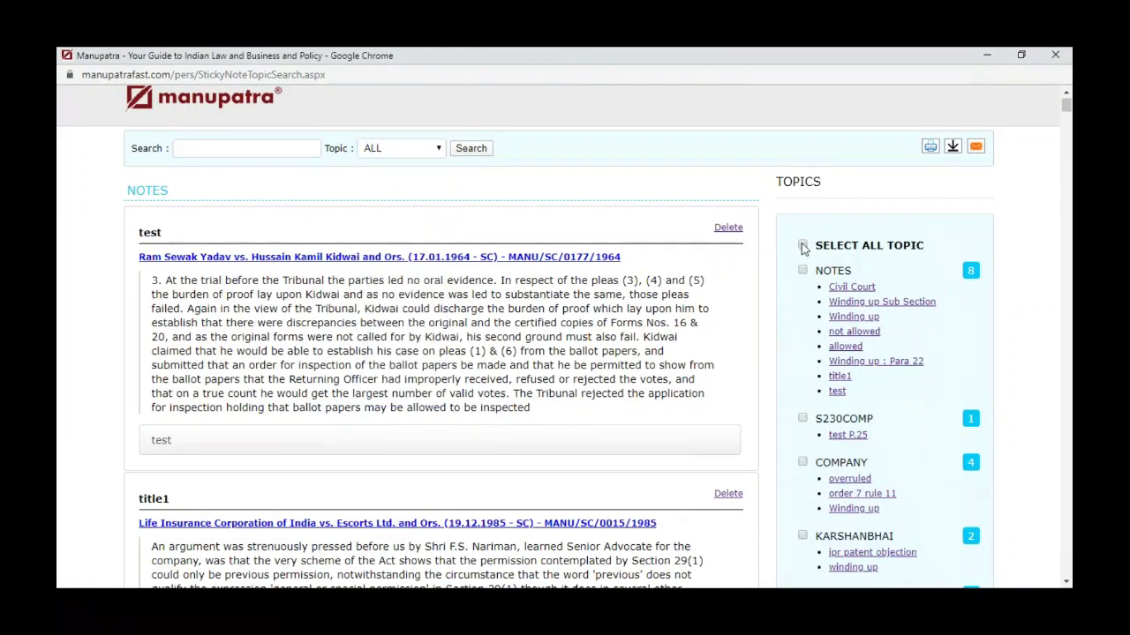
{"action": "mouse_move", "coordinate": [1066, 150]}
{"action": "left_mouse_down"}
{"action": "mouse_move", "coordinate": [1066, 526]}
{"action": "mouse_move", "coordinate": [1067, 133]}
{"action": "left_mouse_up"}
{"action": "left_click", "coordinate": [803, 481]}
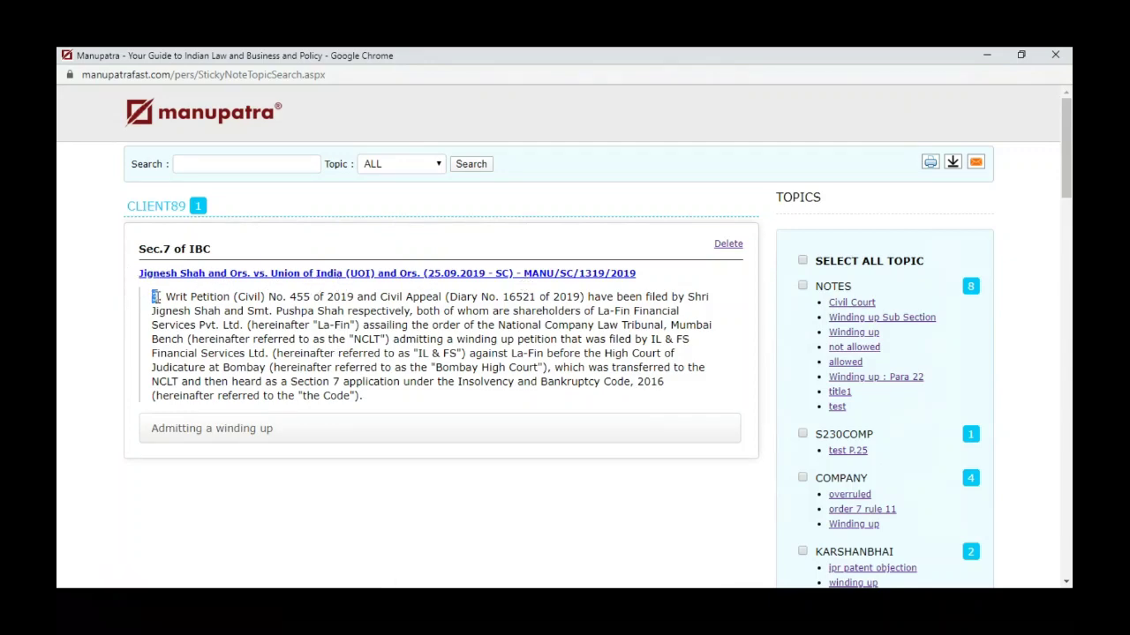
{"action": "left_click_drag", "start_coordinate": [152, 296], "coordinate": [386, 396]}
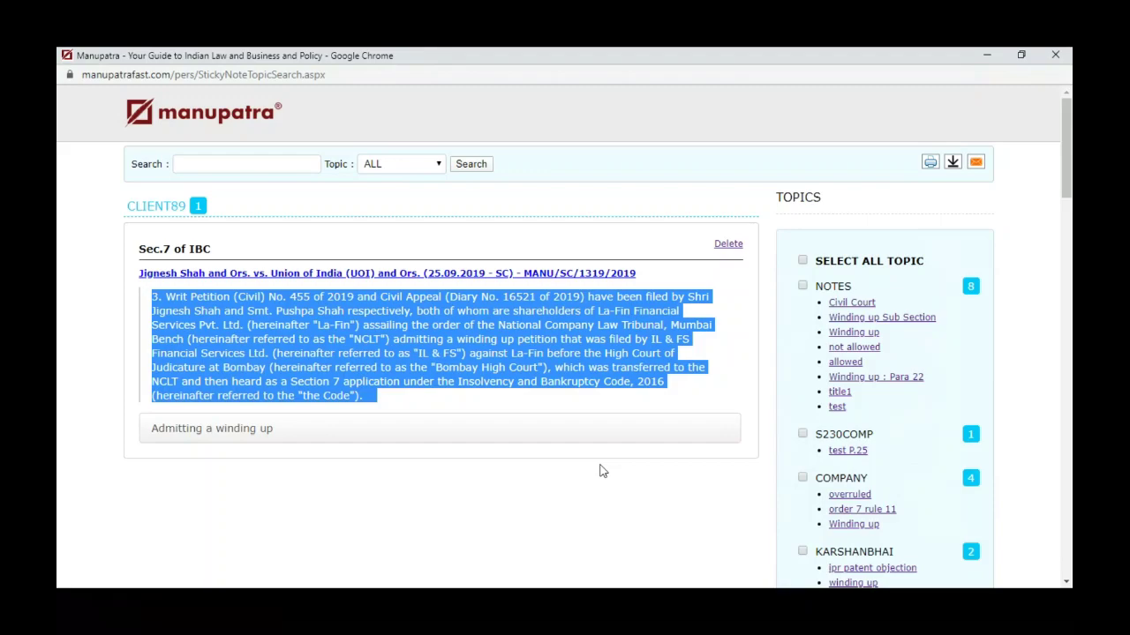
{"action": "left_click", "coordinate": [1056, 55]}
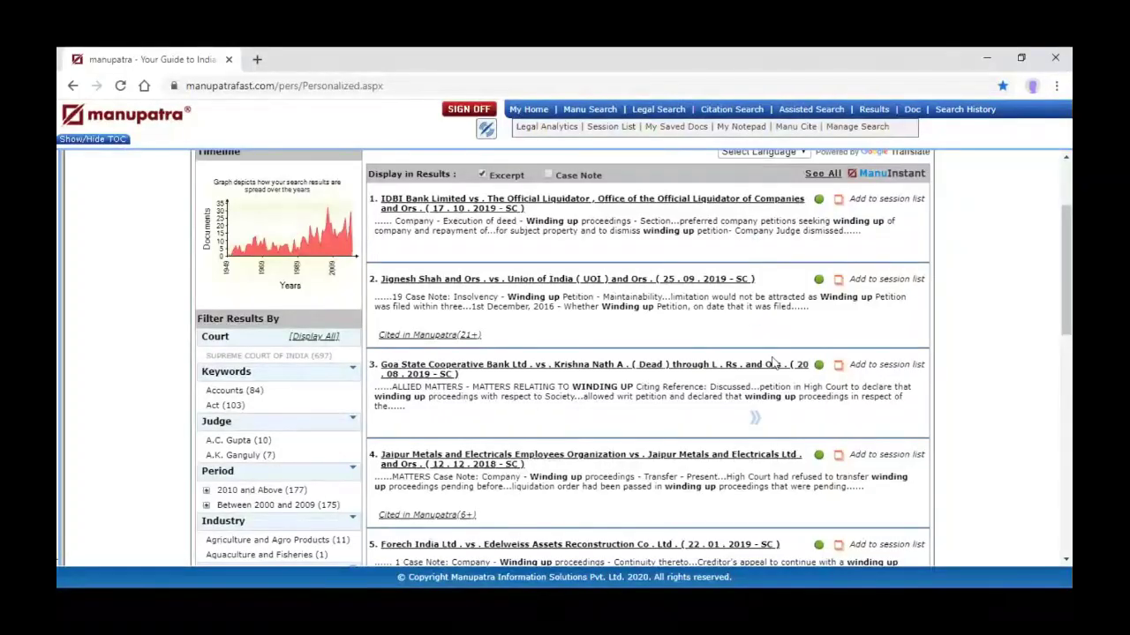
Open the Goa State Cooperative Bank Ltd. judgment from the search results in a maximized window and expand its Sticky Note tools
{"action": "left_click", "coordinate": [840, 369]}
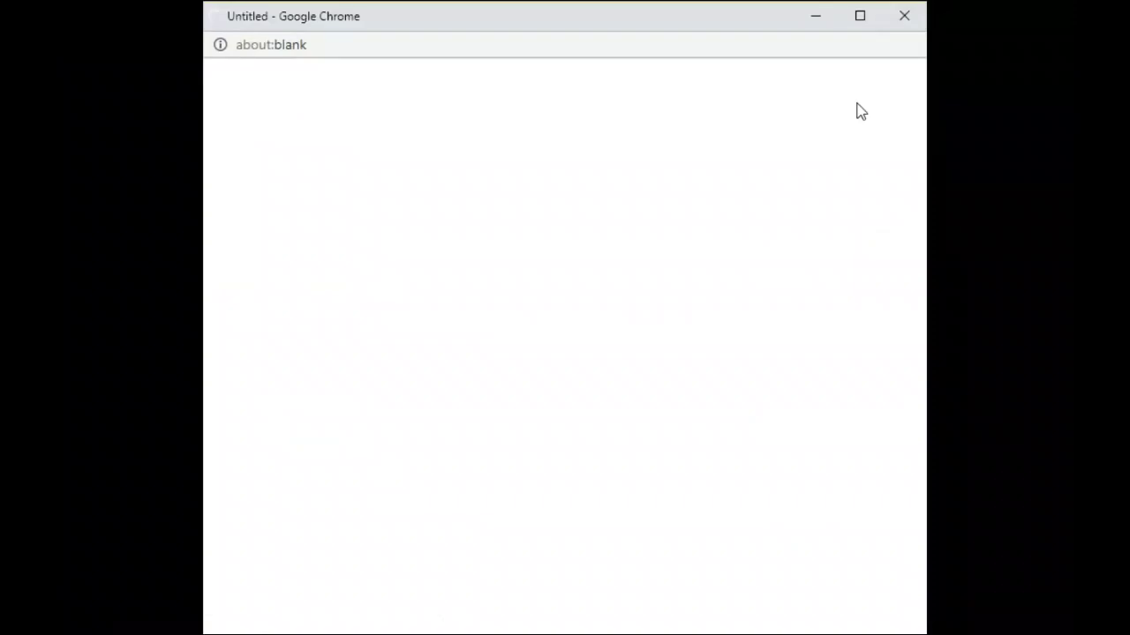
{"action": "left_click", "coordinate": [857, 15]}
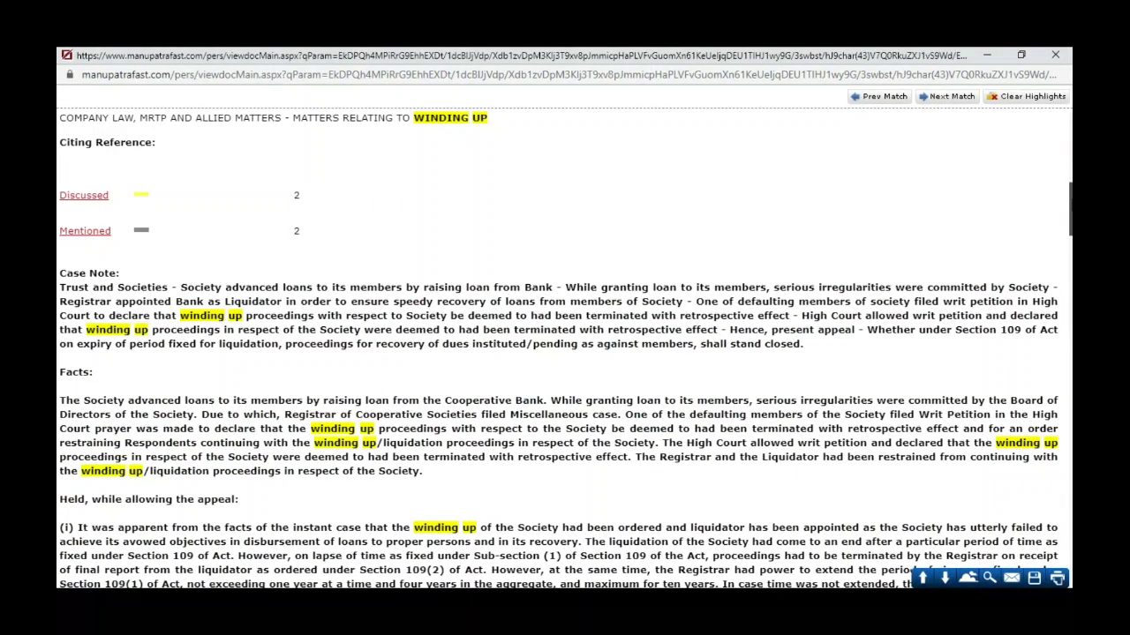
{"action": "scroll", "coordinate": [565, 353], "scroll_direction": "down", "scroll_amount": 10}
{"action": "scroll", "coordinate": [565, 353], "scroll_direction": "down", "scroll_amount": 3}
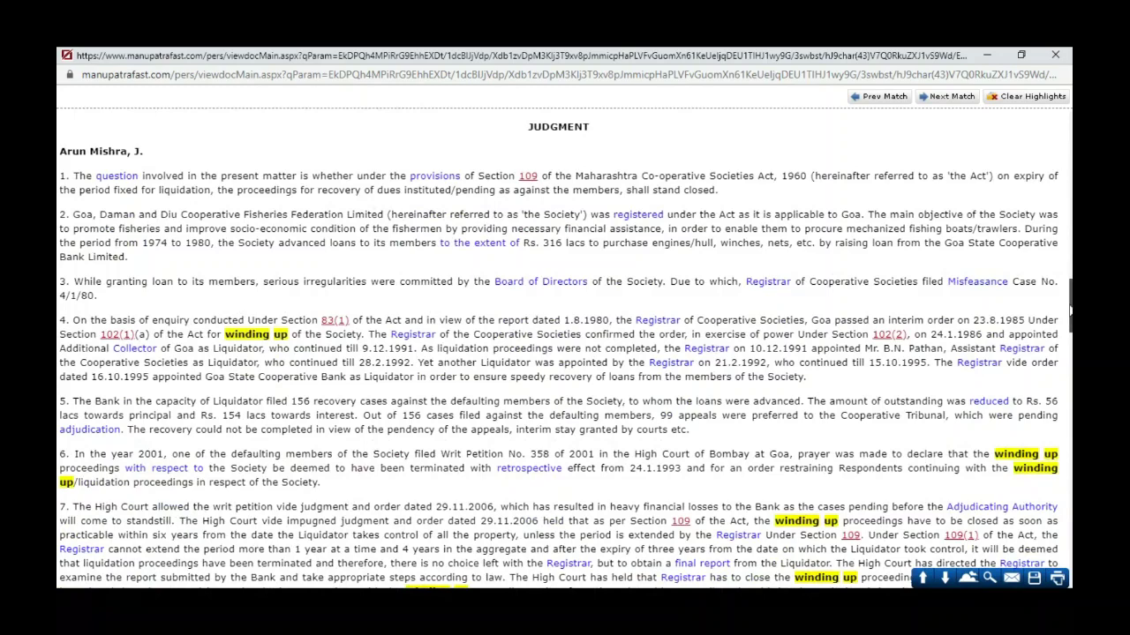
{"action": "key", "text": "Home"}
{"action": "left_click", "coordinate": [1013, 198]}
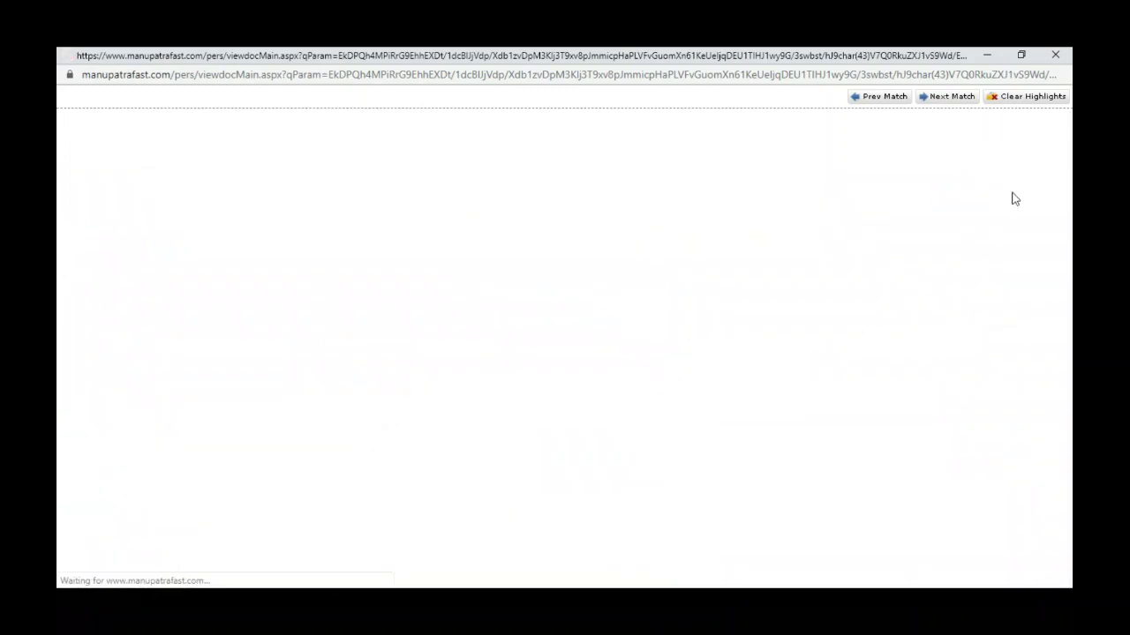
{"action": "left_click", "coordinate": [1040, 143]}
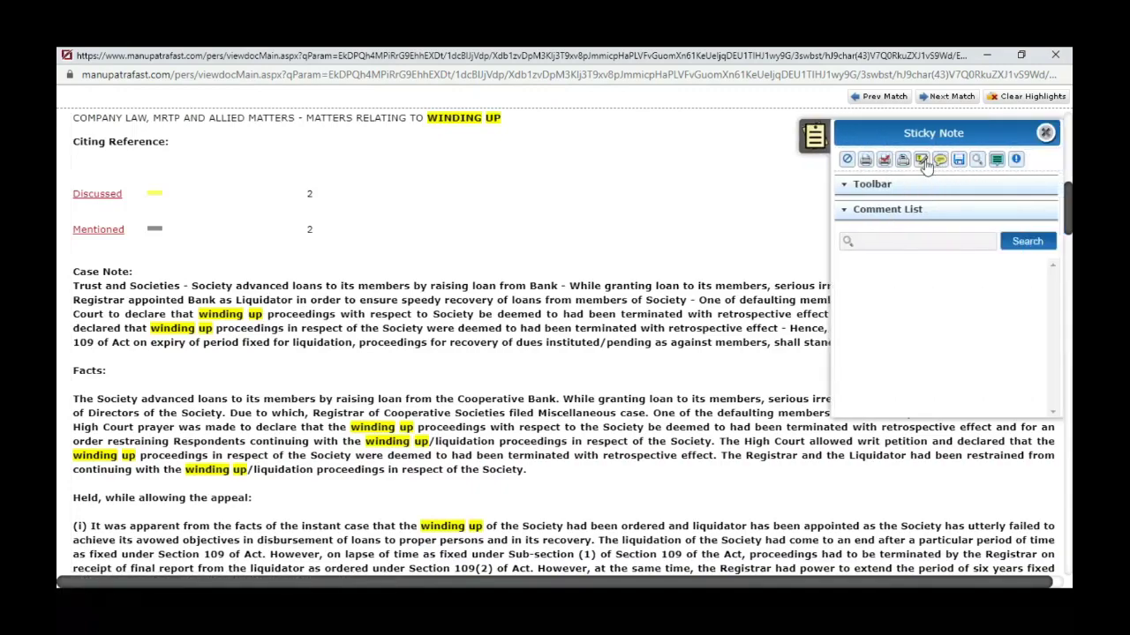
Highlight paragraphs 4 and 5 of the judgment in yellow and open a new comment at the end of the highlighted text
{"action": "left_click_drag", "start_coordinate": [1070, 205], "coordinate": [1068, 312]}
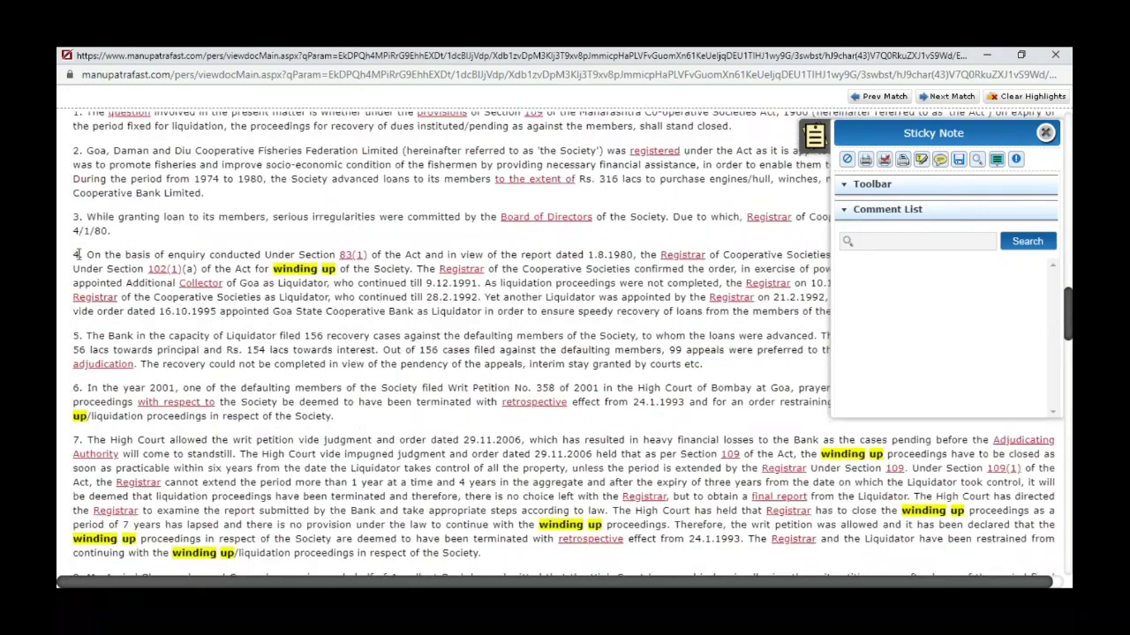
{"action": "left_click_drag", "start_coordinate": [76, 254], "coordinate": [708, 371]}
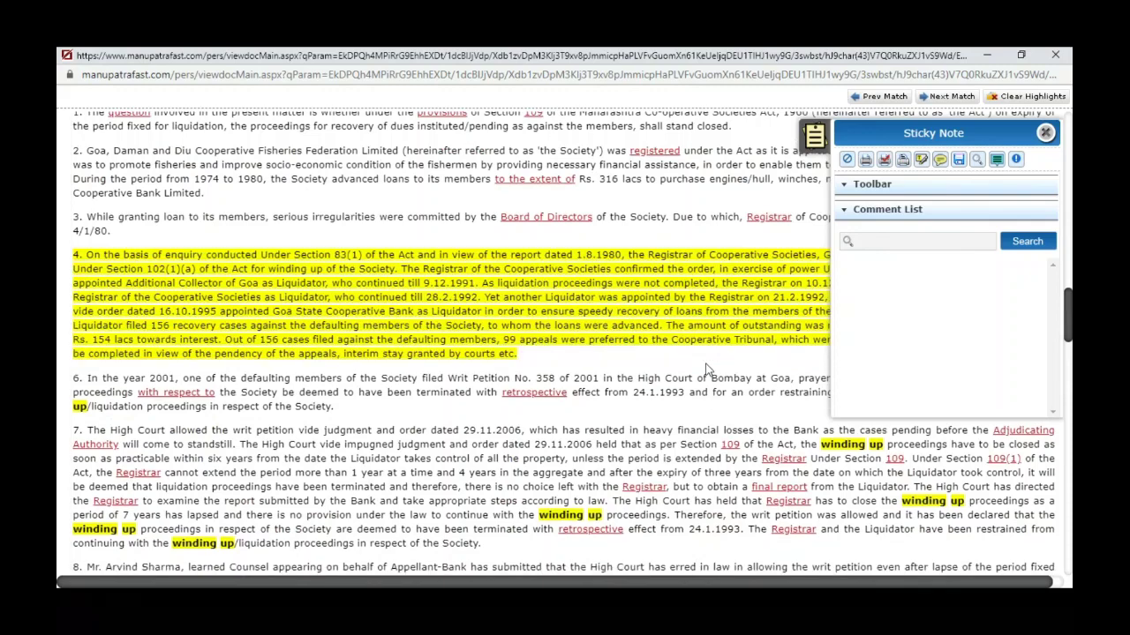
{"action": "left_click", "coordinate": [941, 160]}
{"action": "left_click", "coordinate": [523, 356]}
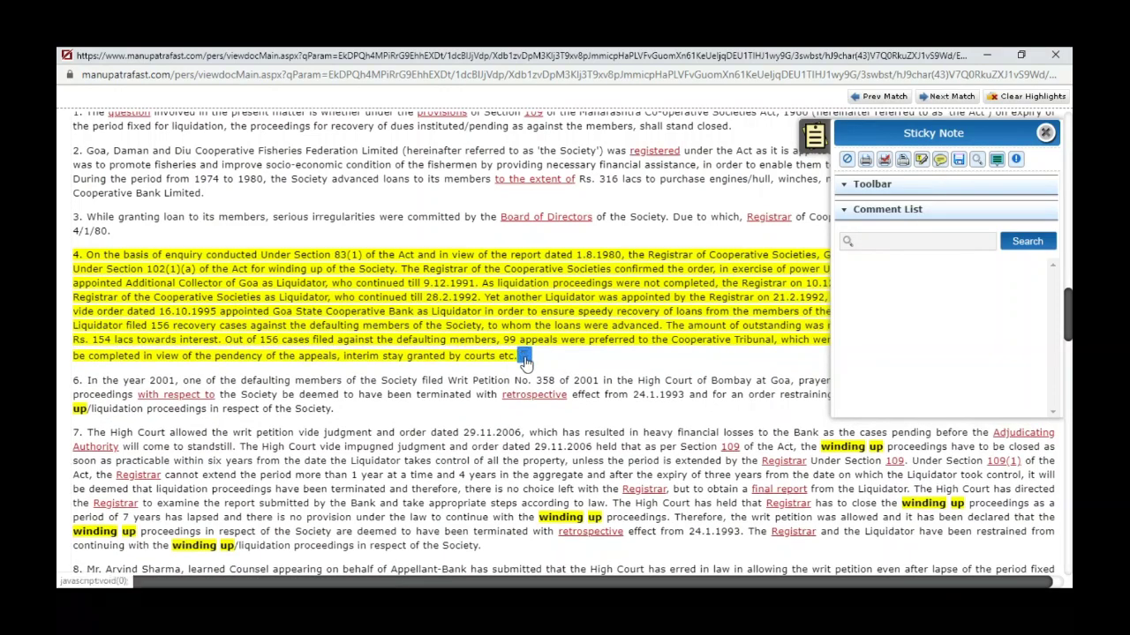
{"action": "left_click", "coordinate": [524, 356]}
{"action": "scroll", "coordinate": [589, 449], "scroll_direction": "down", "scroll_amount": 10}
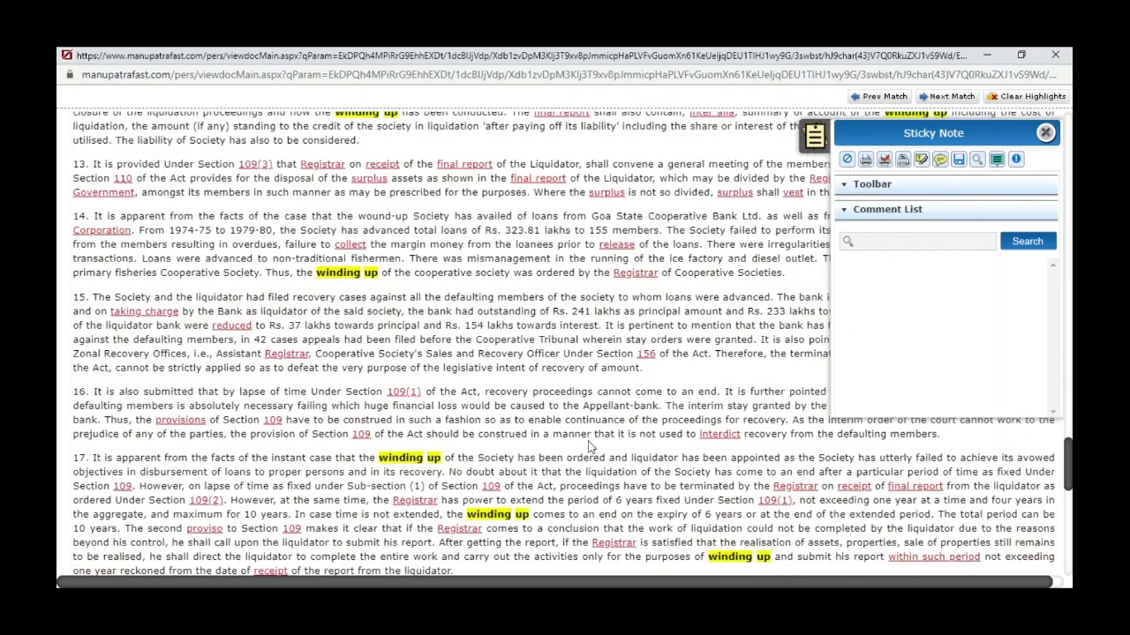
{"action": "scroll", "coordinate": [589, 449], "scroll_direction": "up", "scroll_amount": 10}
{"action": "left_click", "coordinate": [560, 403]}
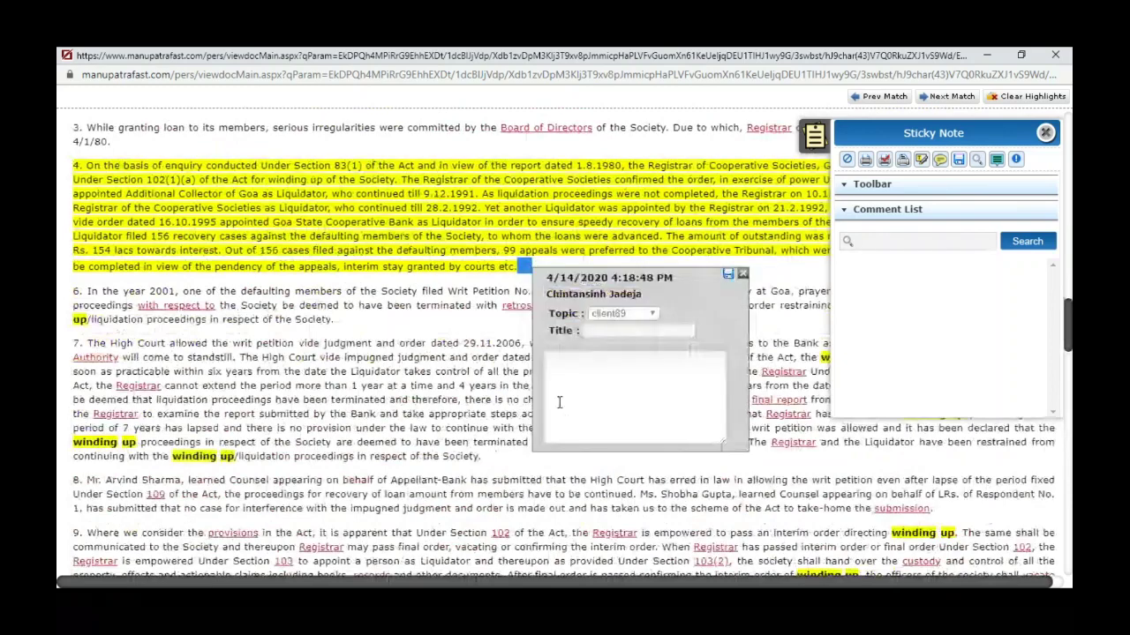
Title the client89 comment "Cooperative Soc.", enter "Winding up confirmed" as its text, and save it
{"action": "left_click", "coordinate": [601, 331]}
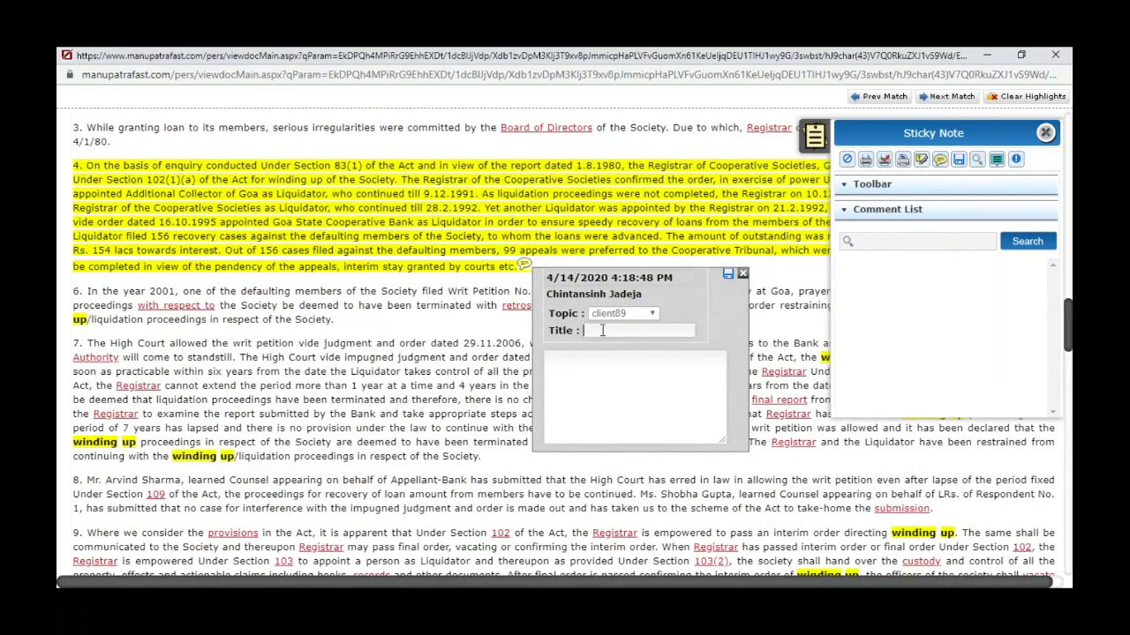
{"action": "type", "text": "R"}
{"action": "type", "text": "Cooperativ e"}
{"action": "key", "text": "BackSpace"}
{"action": "key", "text": "BackSpace"}
{"action": "type", "text": "e So"}
{"action": "left_click", "coordinate": [574, 363]}
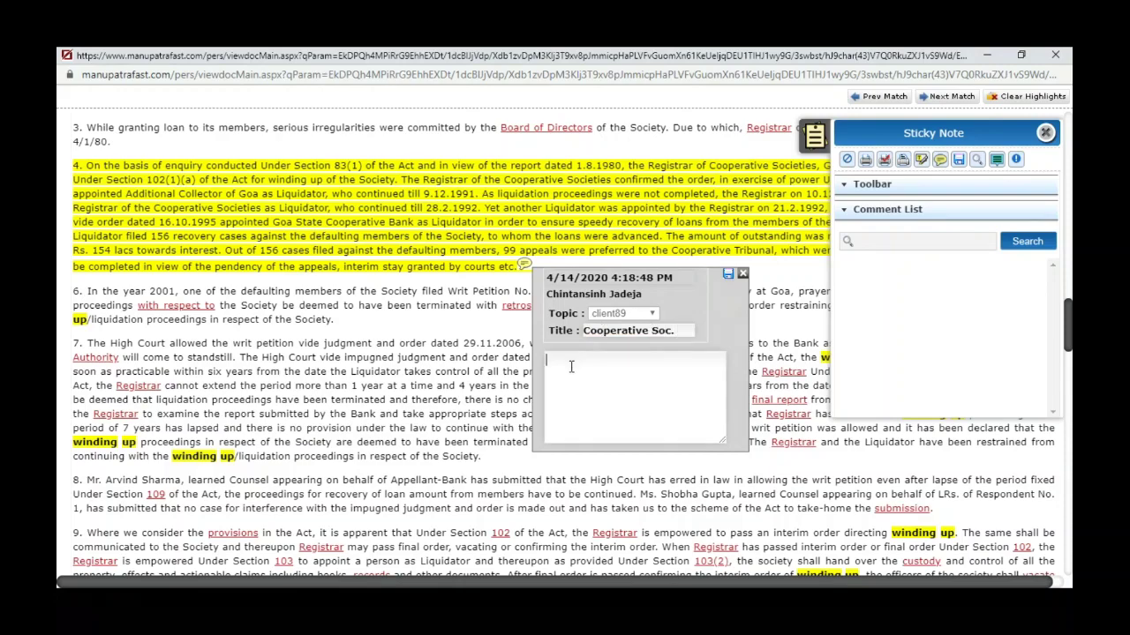
{"action": "type", "text": "Winding up confirmed"}
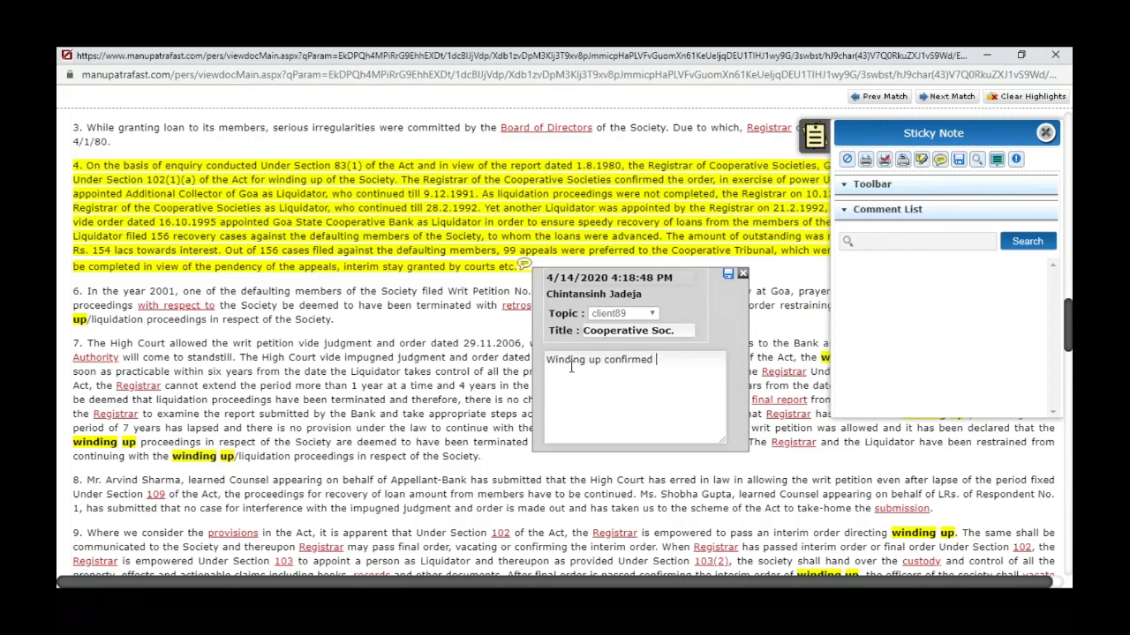
{"action": "left_click", "coordinate": [727, 275]}
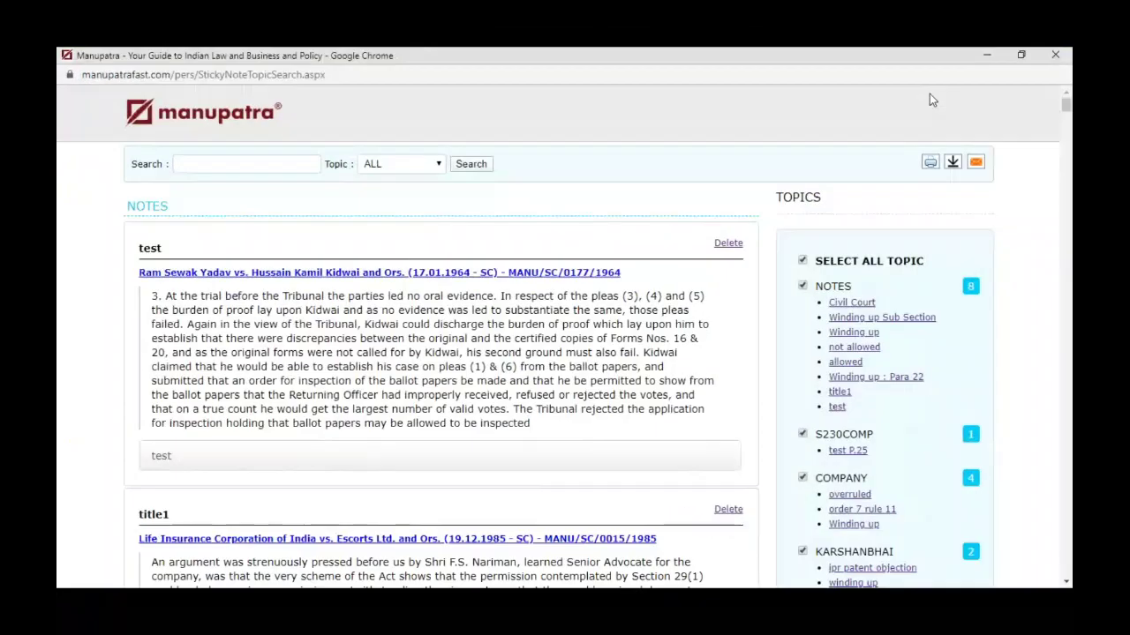
Filter the collected sticky notes to the client89 topic only and review the notes gathered from both judgments
{"action": "left_click", "coordinate": [802, 260]}
{"action": "left_click_drag", "start_coordinate": [1066, 114], "coordinate": [1069, 510]}
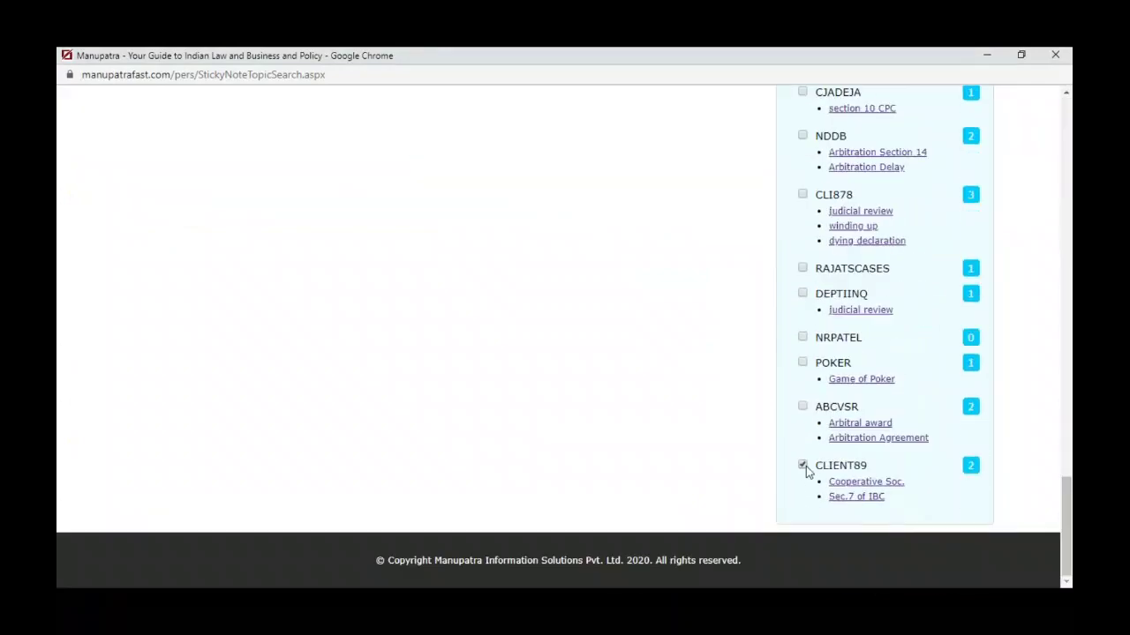
{"action": "left_click_drag", "start_coordinate": [1066, 540], "coordinate": [1069, 165]}
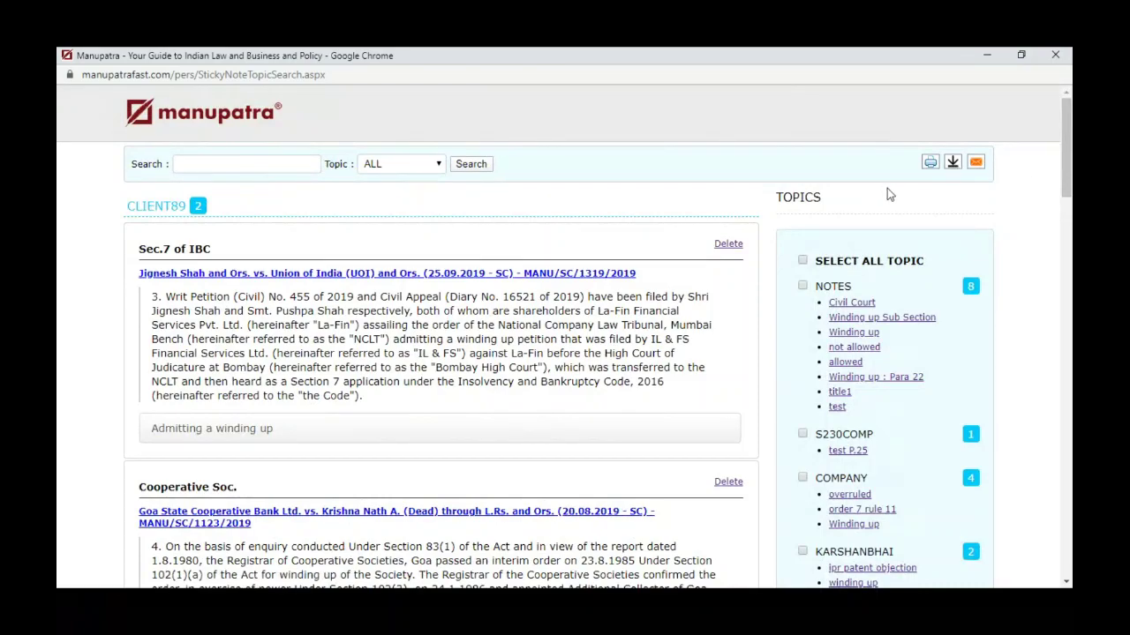
{"action": "scroll", "coordinate": [373, 387], "scroll_direction": "down", "scroll_amount": 1}
{"action": "scroll", "coordinate": [373, 387], "scroll_direction": "down", "scroll_amount": 1}
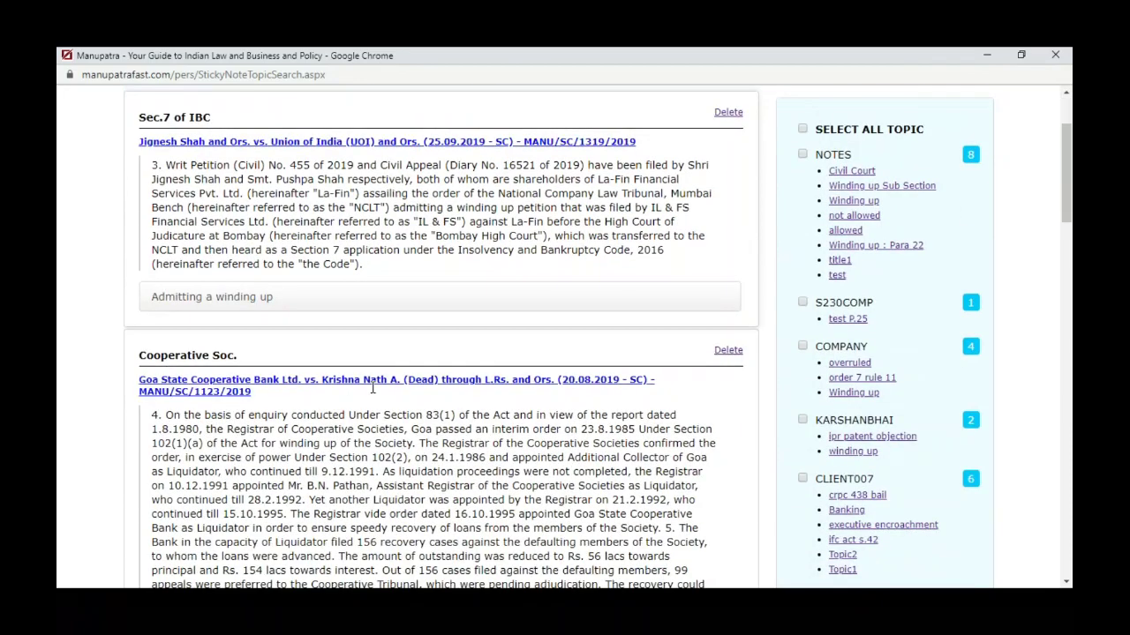
{"action": "scroll", "coordinate": [372, 387], "scroll_direction": "down", "scroll_amount": 2}
{"action": "scroll", "coordinate": [372, 388], "scroll_direction": "up", "scroll_amount": 2}
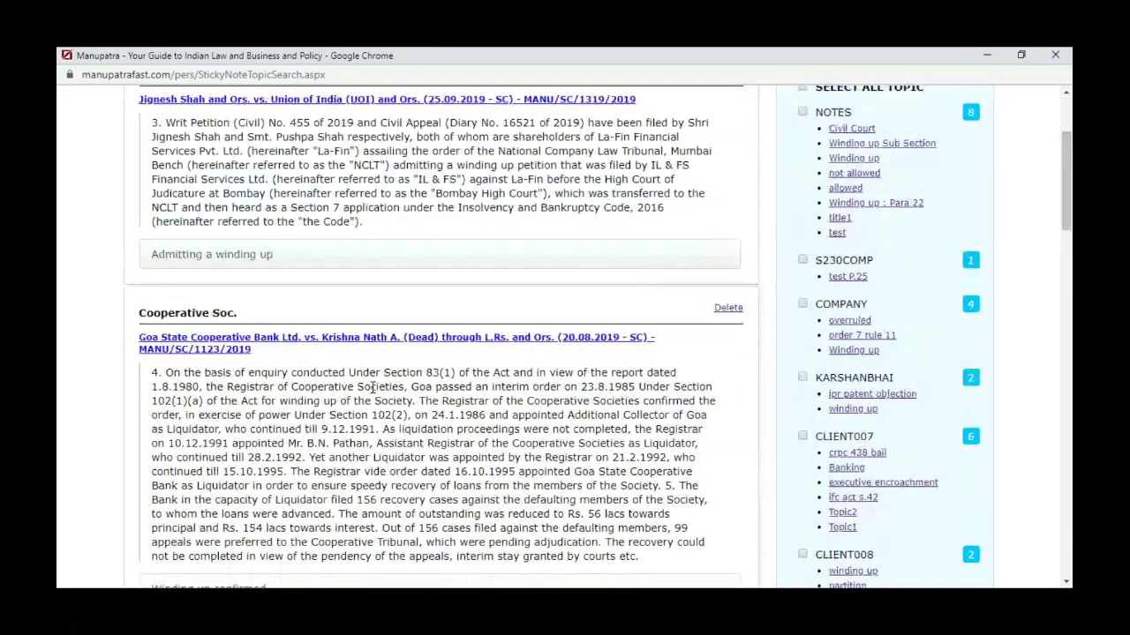
Open the e-mail form for the filtered client89 sticky notes and close it without sending anything
{"action": "scroll", "coordinate": [487, 300], "scroll_direction": "up", "scroll_amount": 2}
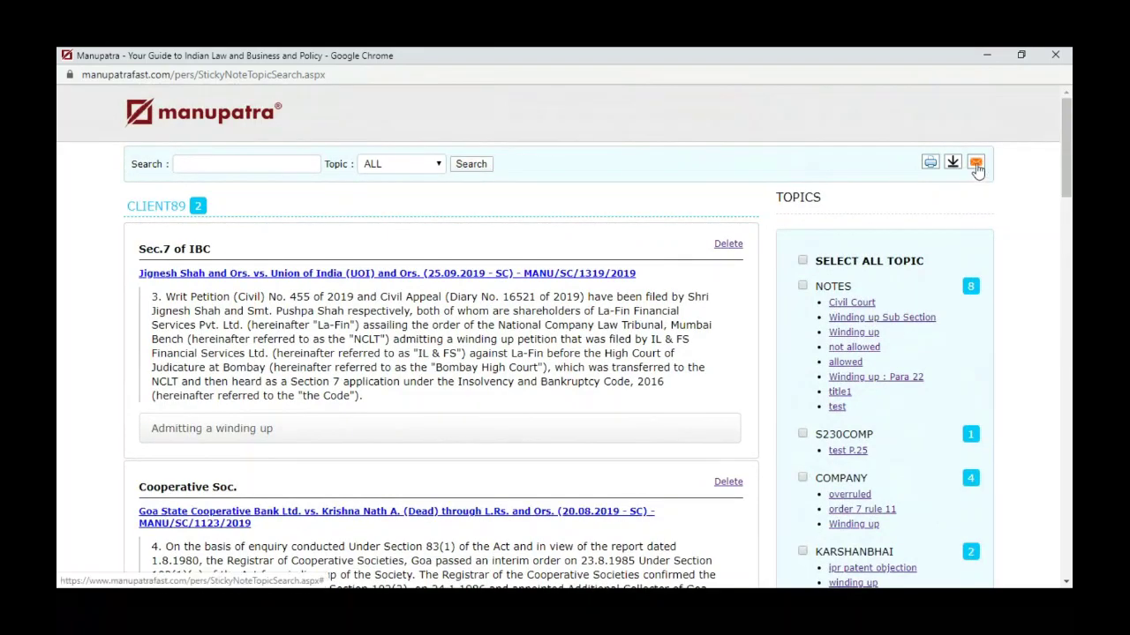
{"action": "left_click", "coordinate": [976, 168]}
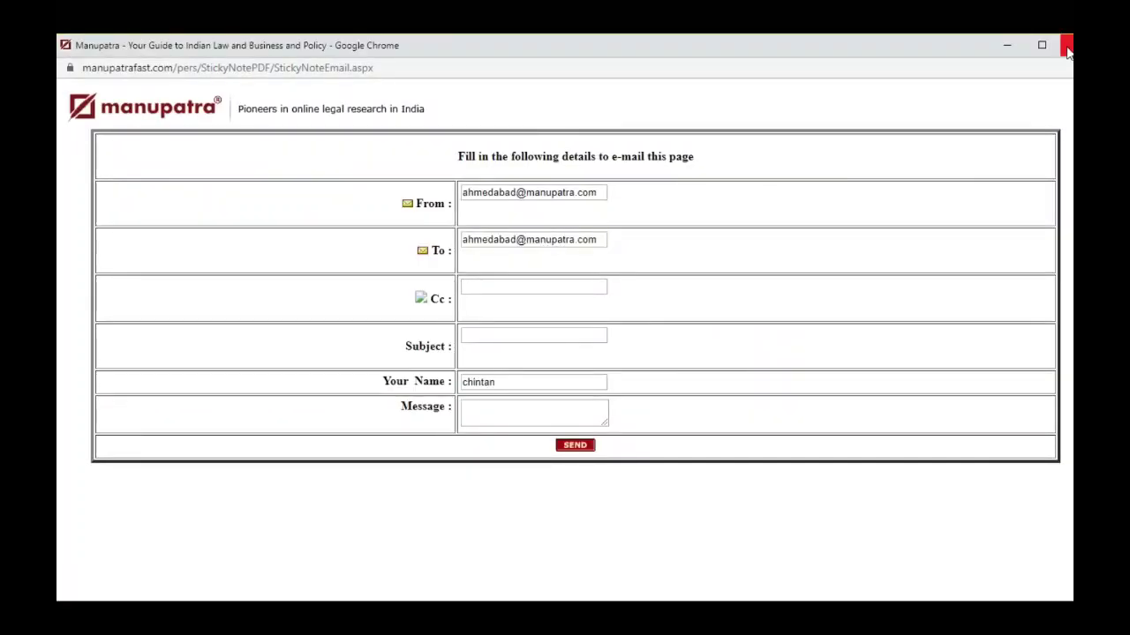
{"action": "left_click", "coordinate": [1066, 51]}
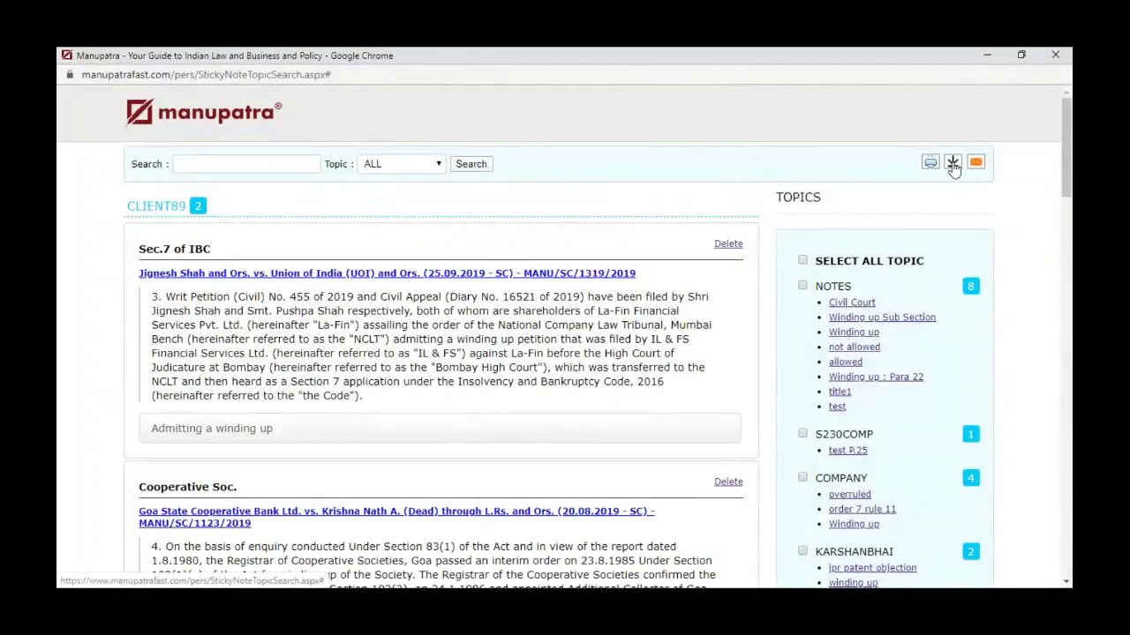
Download the client89 sticky notes as a PDF and review the topic, note titles and comments in the opened file
{"action": "left_click", "coordinate": [953, 164]}
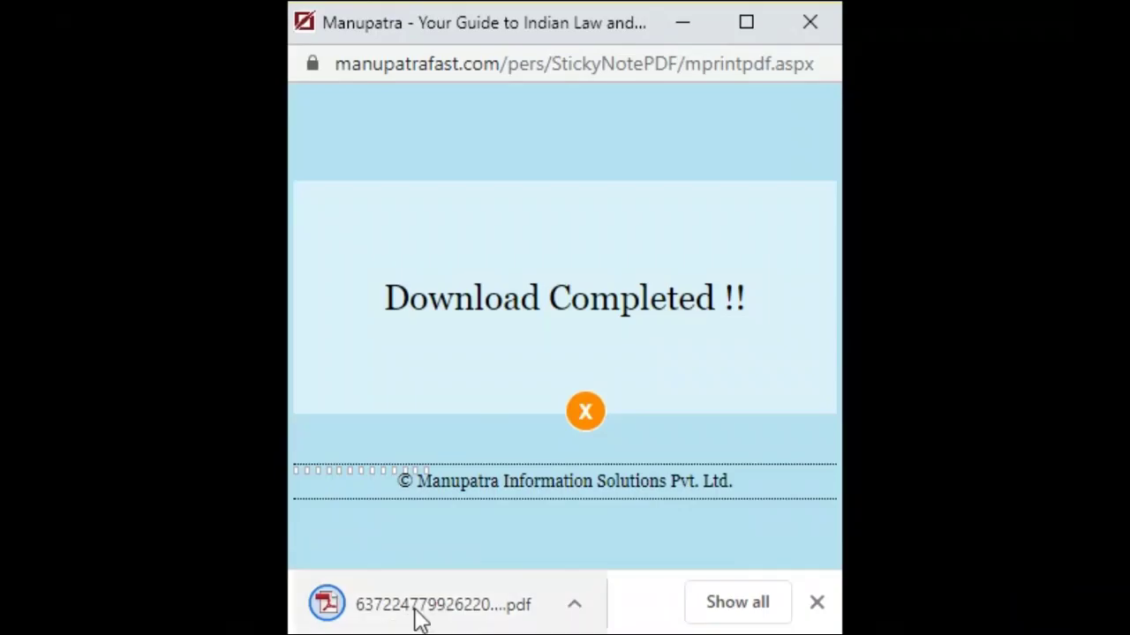
{"action": "left_click", "coordinate": [419, 618]}
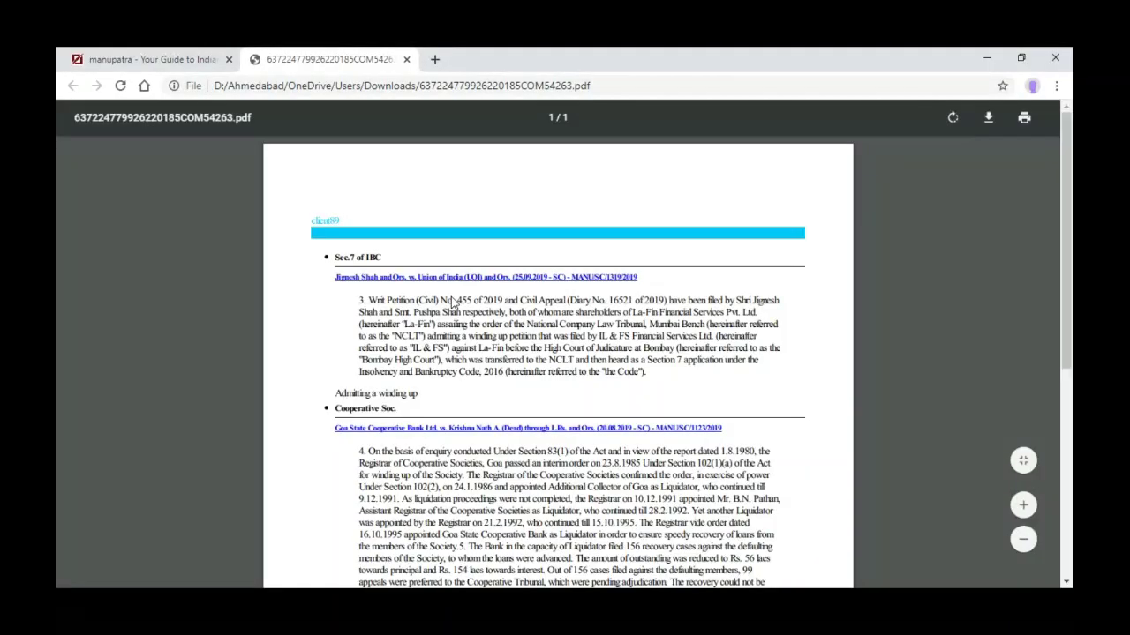
{"action": "scroll", "coordinate": [452, 303], "scroll_direction": "down", "scroll_amount": 1}
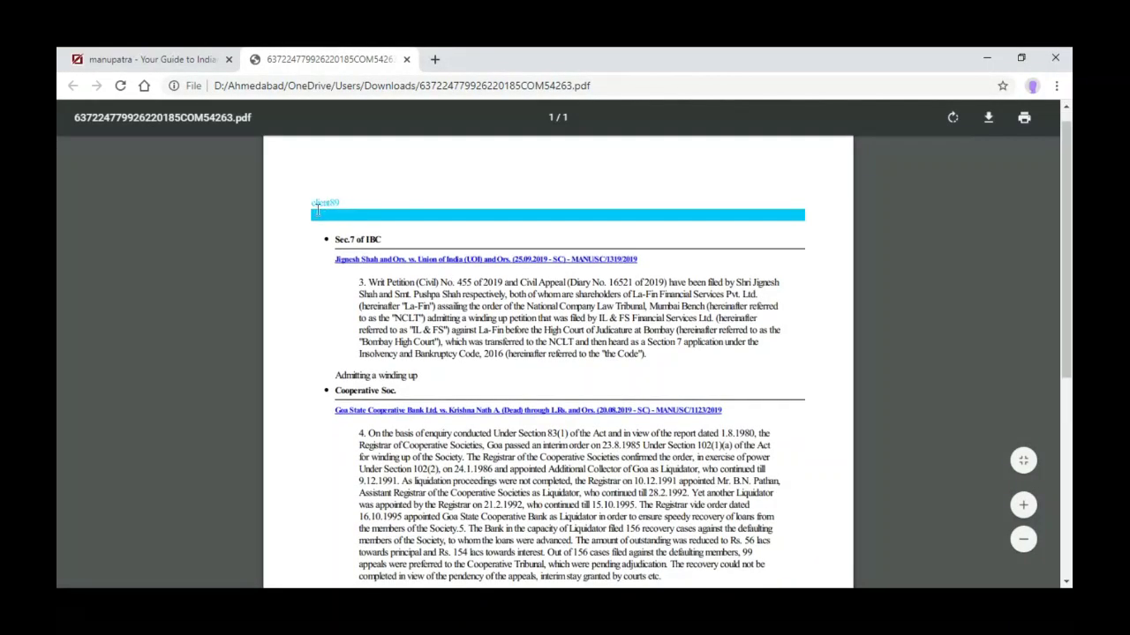
{"action": "left_click_drag", "start_coordinate": [314, 206], "coordinate": [352, 217]}
{"action": "left_click_drag", "start_coordinate": [334, 239], "coordinate": [380, 239]}
{"action": "scroll", "coordinate": [502, 313], "scroll_direction": "down", "scroll_amount": 1}
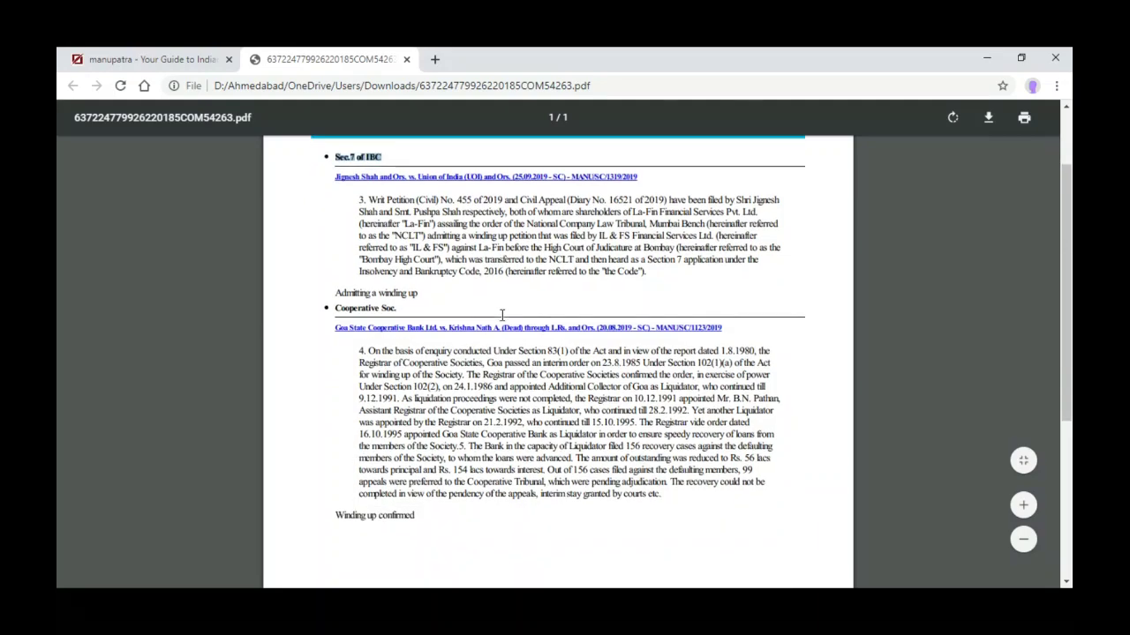
{"action": "left_click_drag", "start_coordinate": [335, 308], "coordinate": [398, 308]}
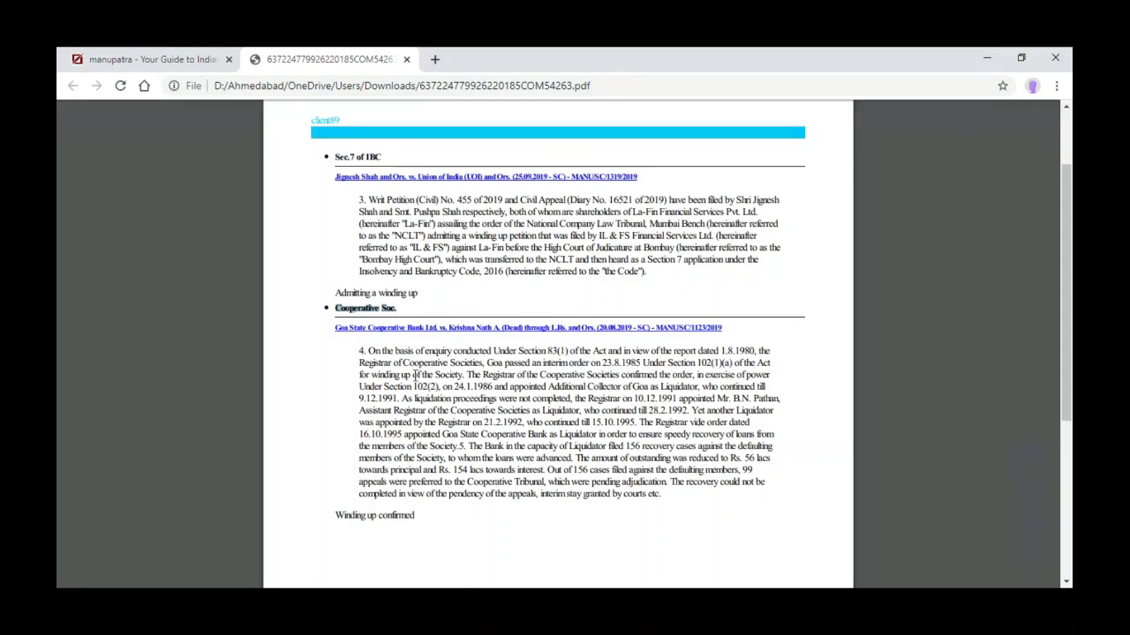
{"action": "triple_click", "coordinate": [398, 514]}
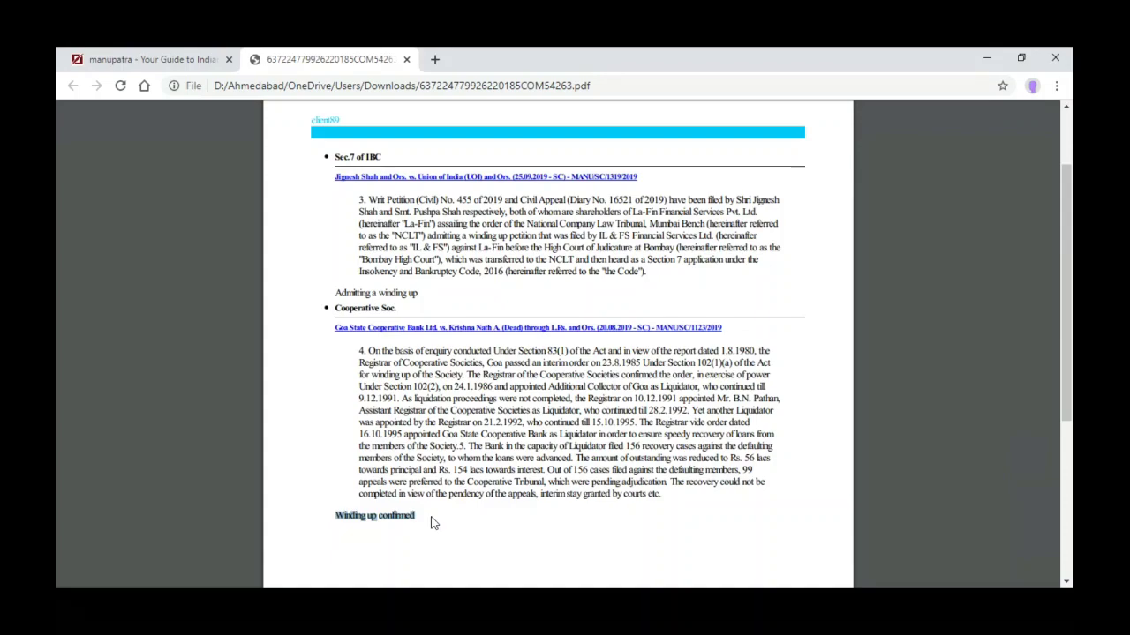
Return to the winding up search results and open the Jaipur Metals and Electricals Employees Organization judgment of 12.12.2018
{"action": "left_click", "coordinate": [163, 60]}
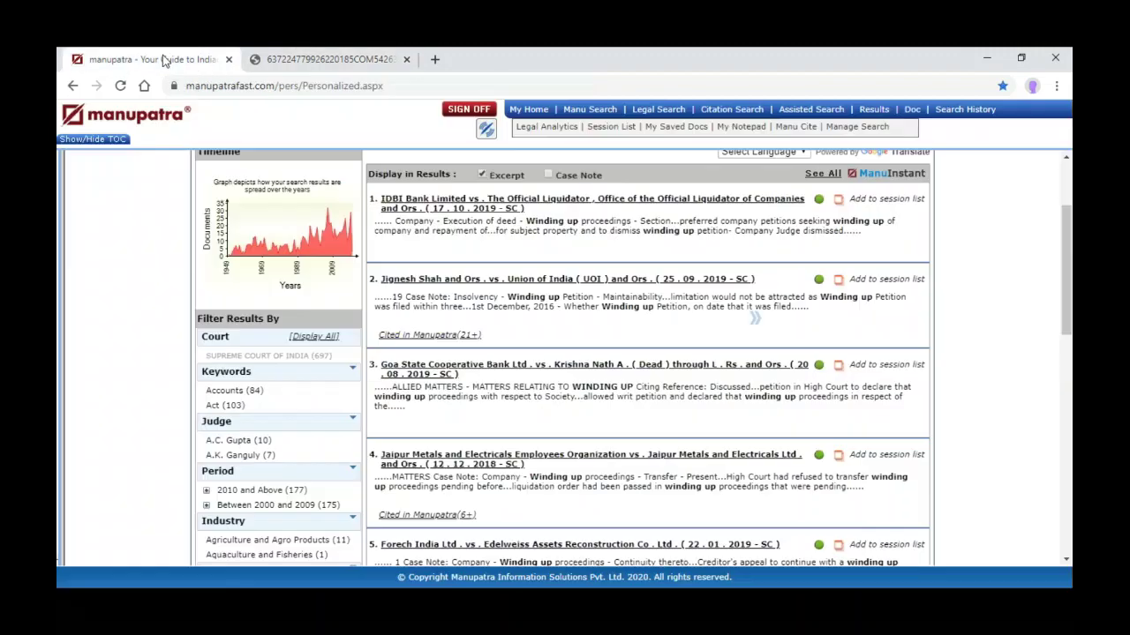
{"action": "left_click", "coordinate": [572, 461]}
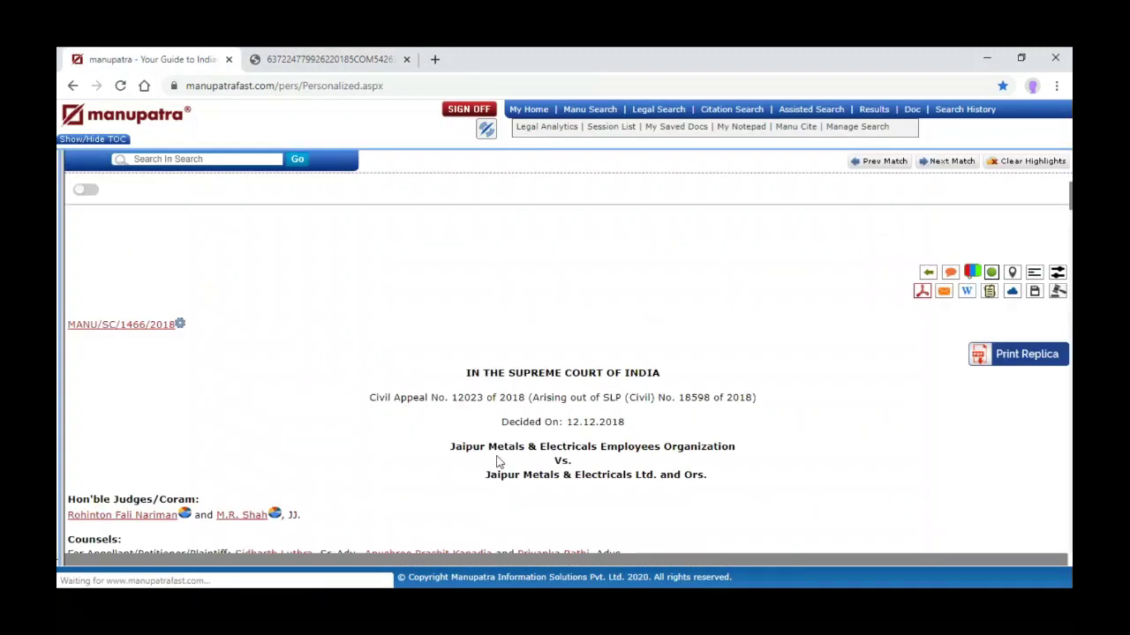
{"action": "scroll", "coordinate": [655, 433], "scroll_direction": "up", "scroll_amount": 10}
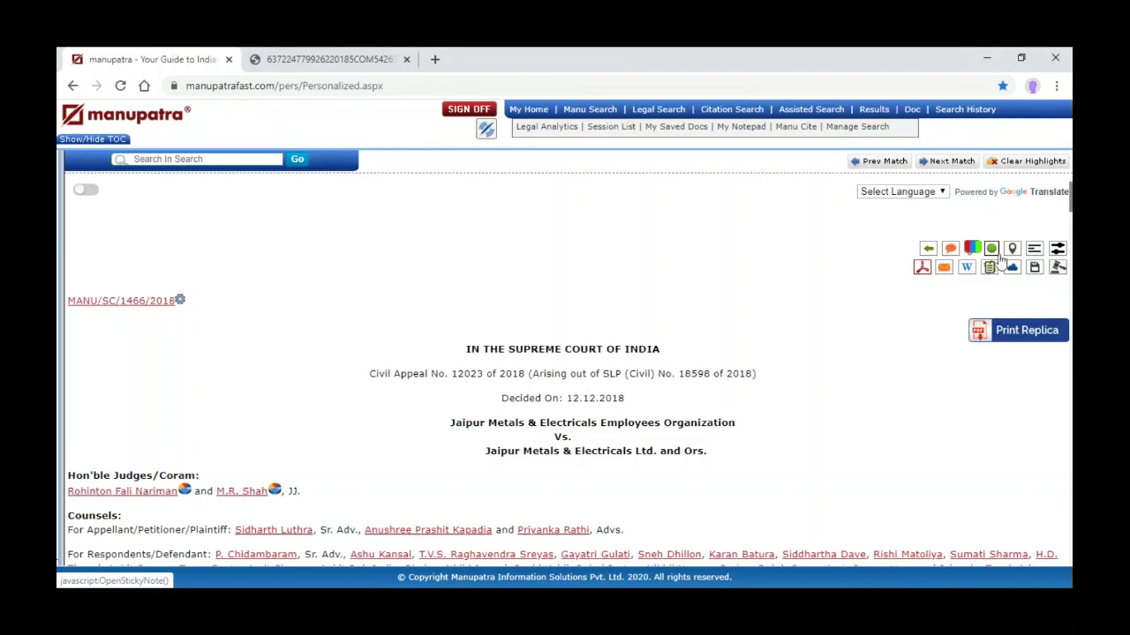
Add a My Notepad note titled "Winding up" with the text "Key points of the judgement" and save it
{"action": "left_click", "coordinate": [739, 129]}
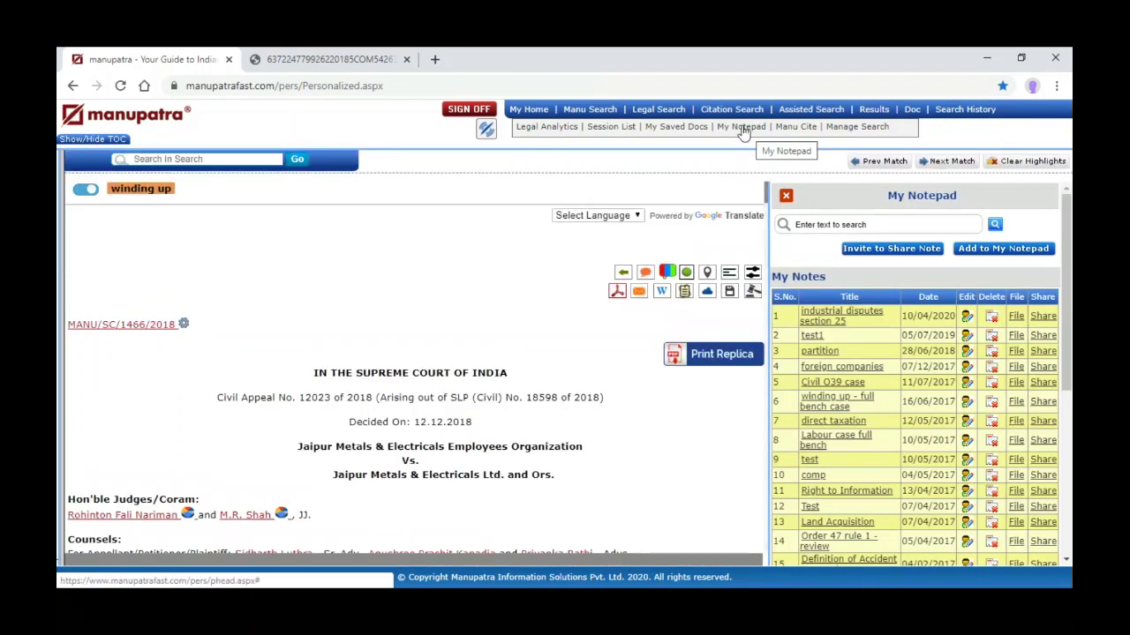
{"action": "left_click", "coordinate": [969, 251]}
{"action": "left_click", "coordinate": [832, 294]}
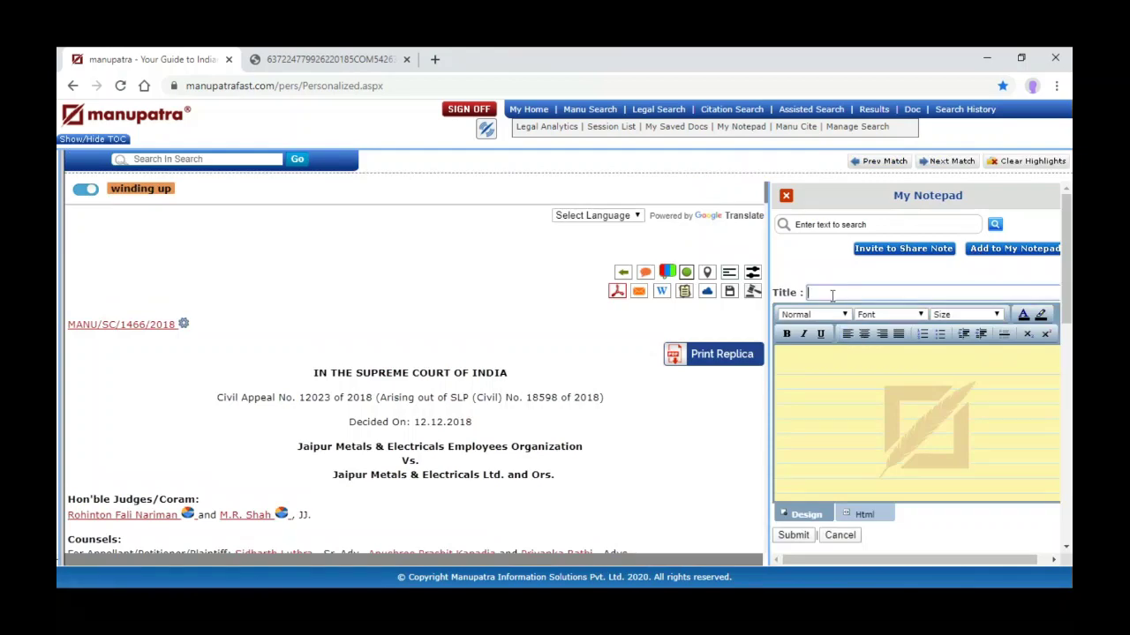
{"action": "type", "text": "Winding up"}
{"action": "left_click", "coordinate": [794, 361]}
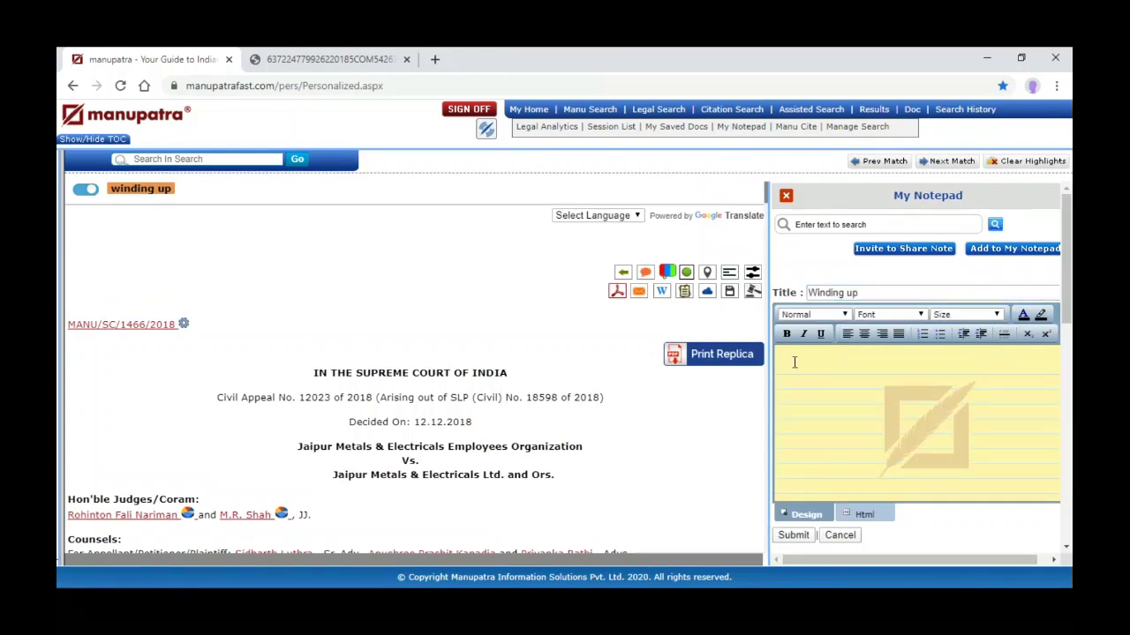
{"action": "type", "text": "Key points of the judgements"}
{"action": "left_click", "coordinate": [792, 536]}
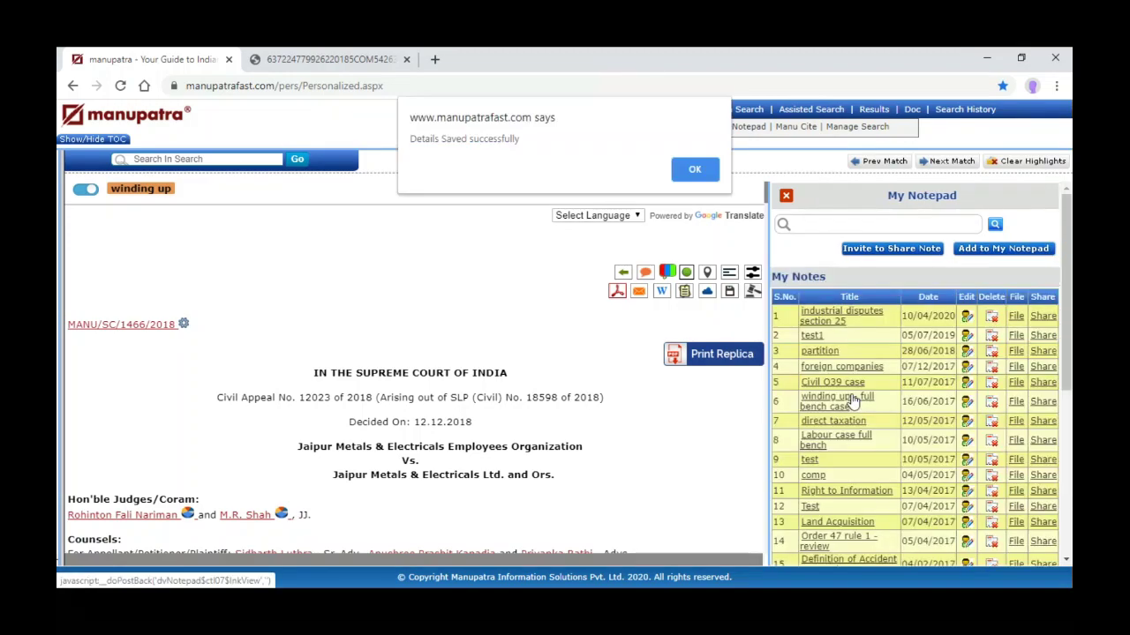
{"action": "left_click", "coordinate": [693, 169]}
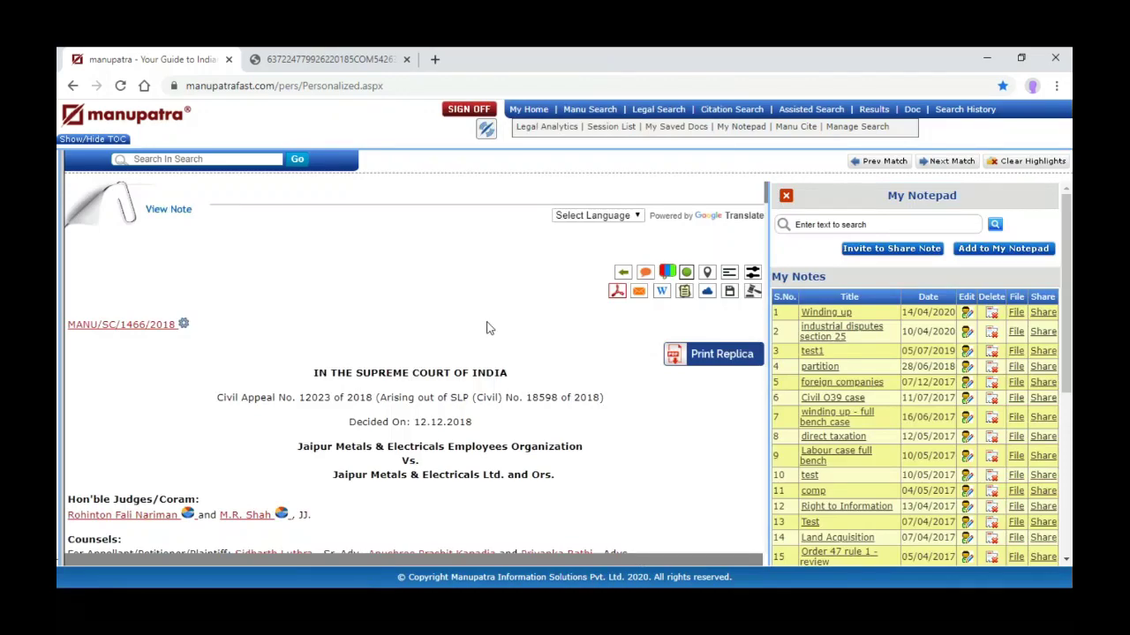
Look over the judgment's Acts/Rules/Orders section, and view the attached "Winding up" note before closing it
{"action": "scroll", "coordinate": [486, 328], "scroll_direction": "down", "scroll_amount": 1}
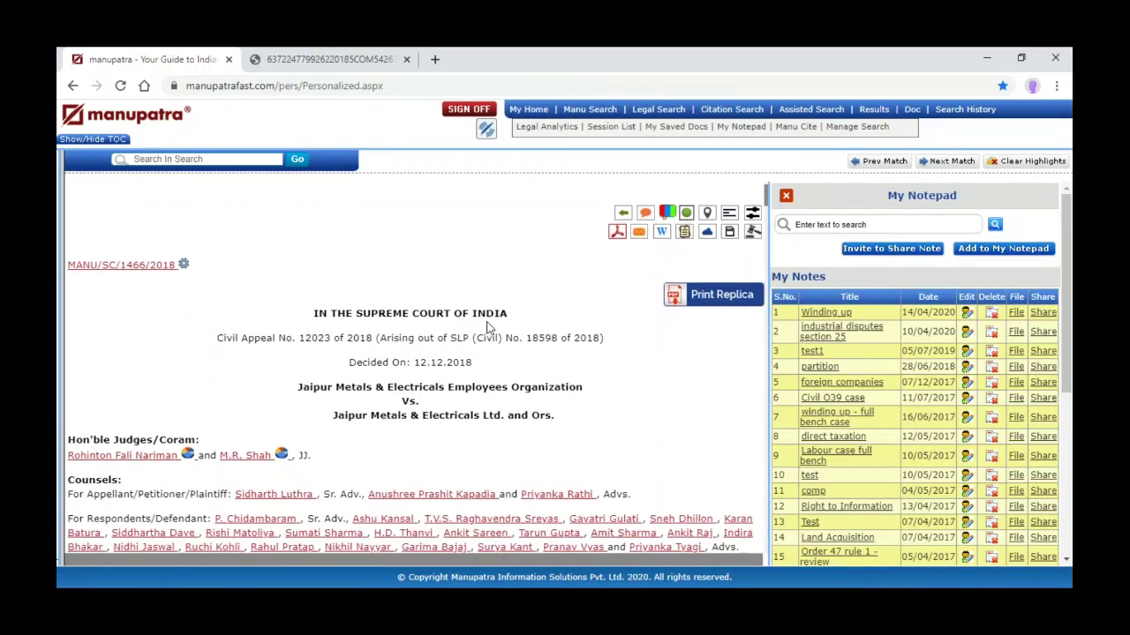
{"action": "scroll", "coordinate": [486, 328], "scroll_direction": "down", "scroll_amount": 6}
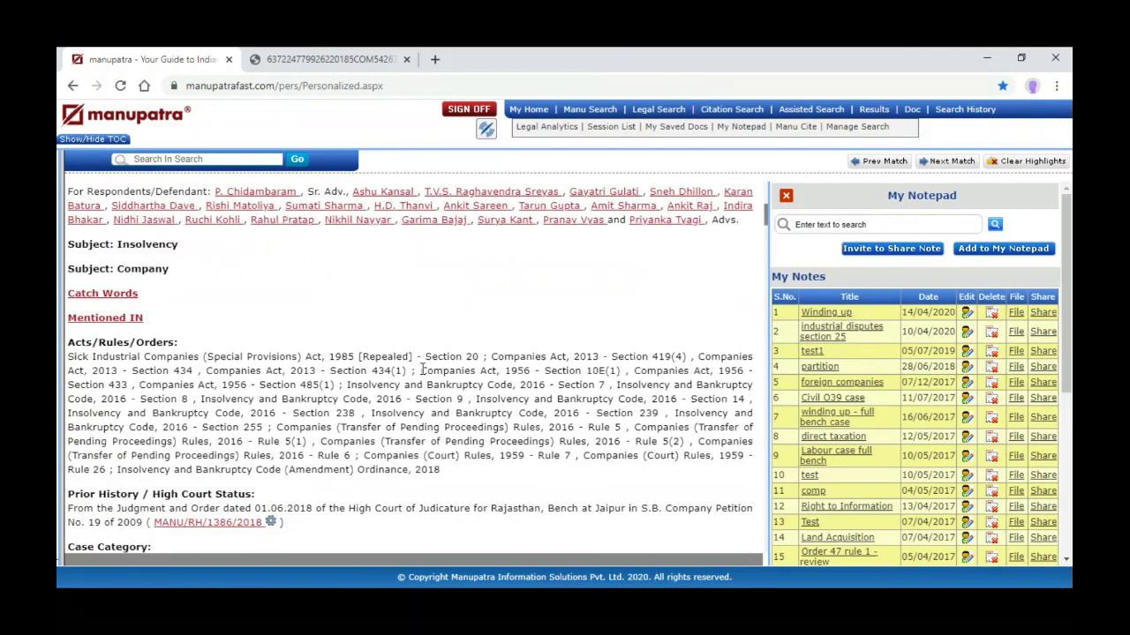
{"action": "left_click_drag", "start_coordinate": [422, 370], "coordinate": [622, 371]}
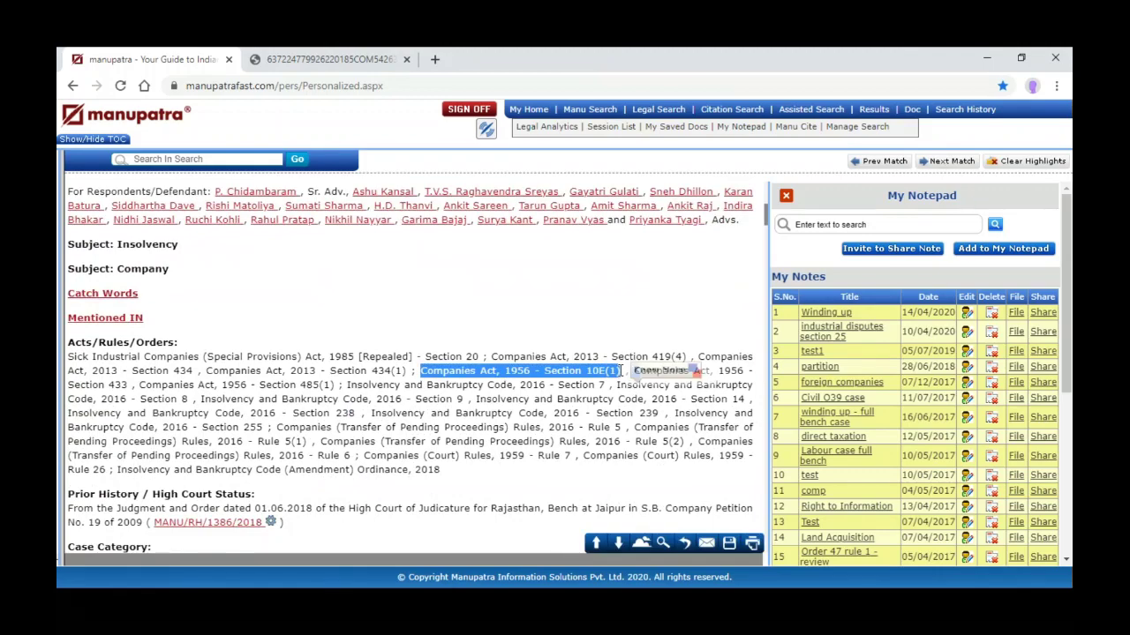
{"action": "scroll", "coordinate": [622, 371], "scroll_direction": "up", "scroll_amount": 6}
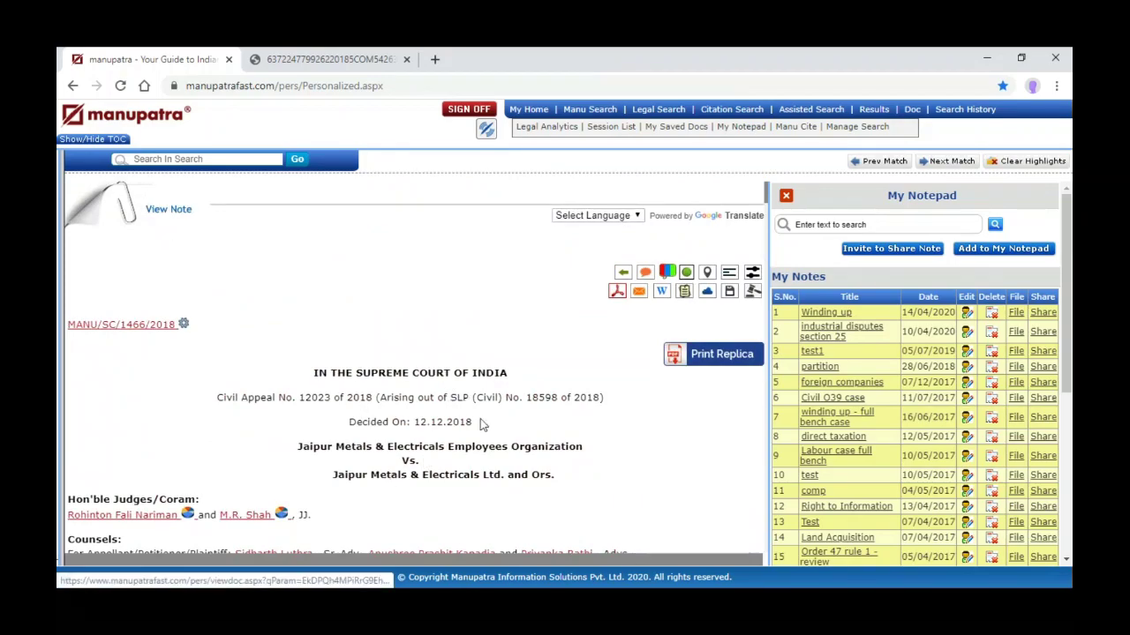
{"action": "left_click", "coordinate": [154, 209]}
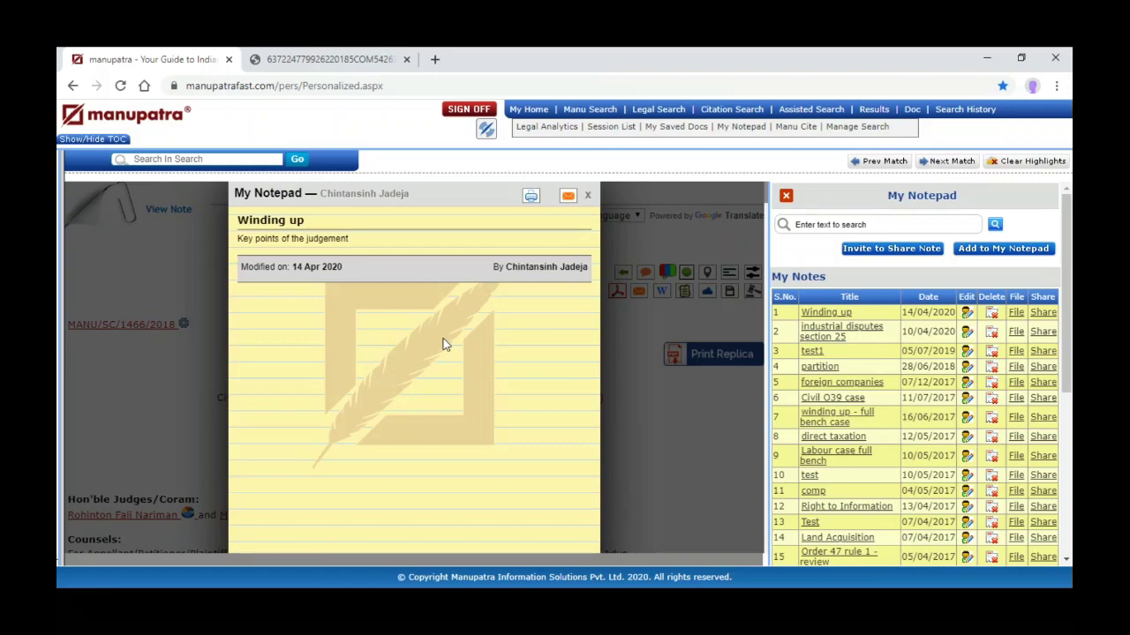
{"action": "left_click", "coordinate": [587, 198]}
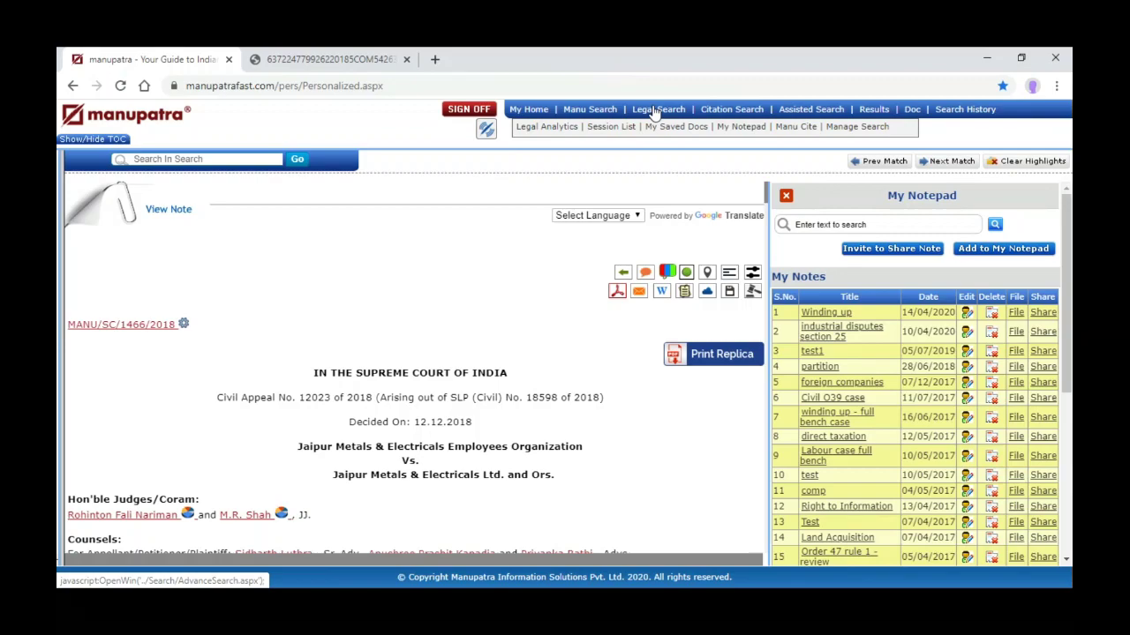
Leave the judgment for the My Home page and proceed to the Manu Search page
{"action": "left_click", "coordinate": [521, 110]}
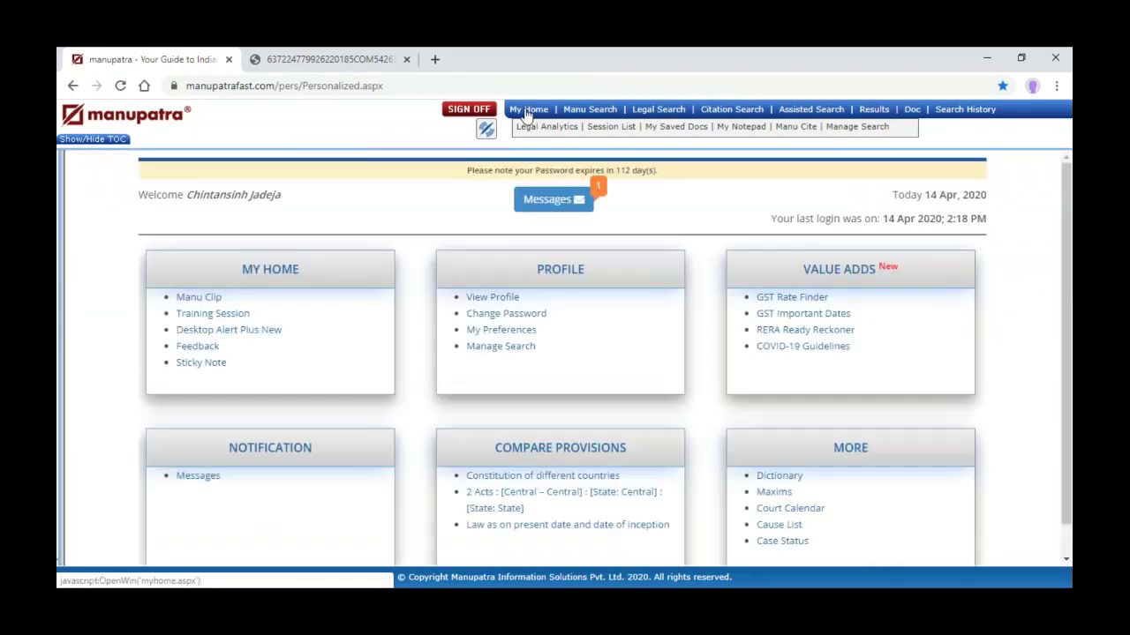
{"action": "left_click", "coordinate": [600, 113]}
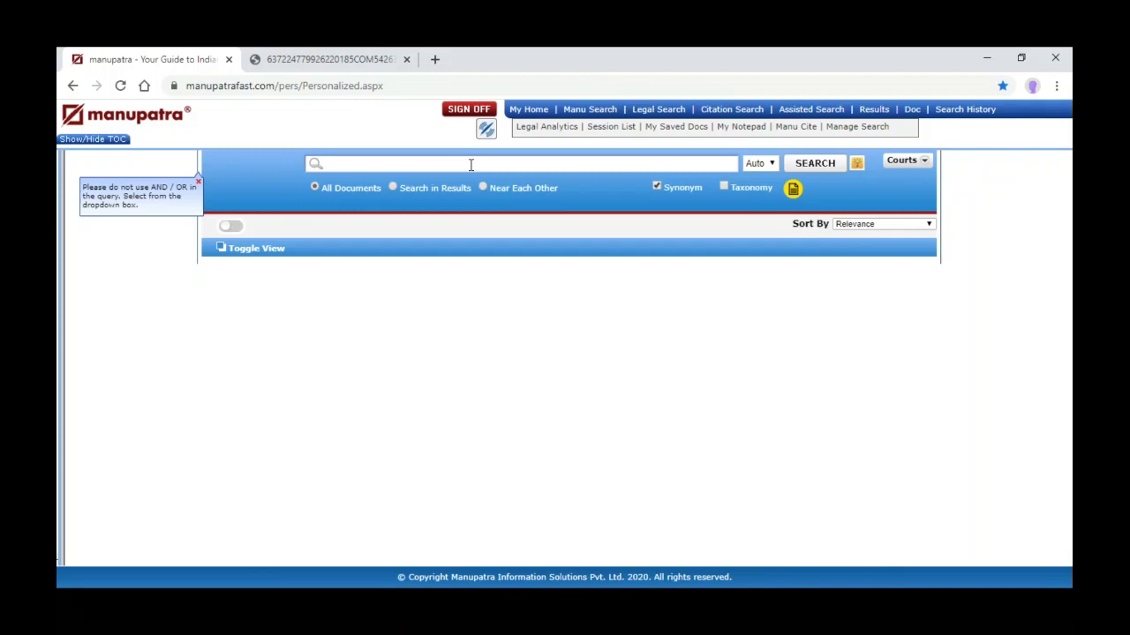
{"action": "type", "text": "\"winding up"}
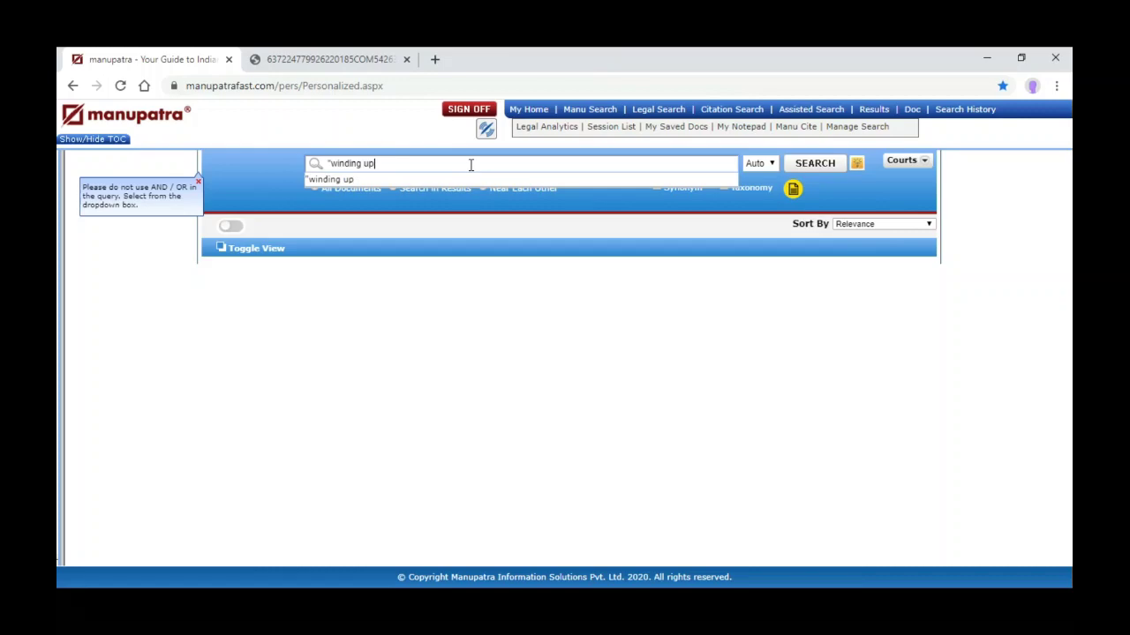
{"action": "key", "text": "BackSpace"}
{"action": "key", "text": "BackSpace"}
{"action": "key", "text": "BackSpace"}
{"action": "key", "text": "BackSpace"}
{"action": "key", "text": "BackSpace"}
{"action": "key", "text": "BackSpace"}
{"action": "key", "text": "BackSpace"}
{"action": "key", "text": "BackSpace"}
{"action": "key", "text": "BackSpace"}
{"action": "key", "text": "BackSpace"}
{"action": "key", "text": "BackSpace"}
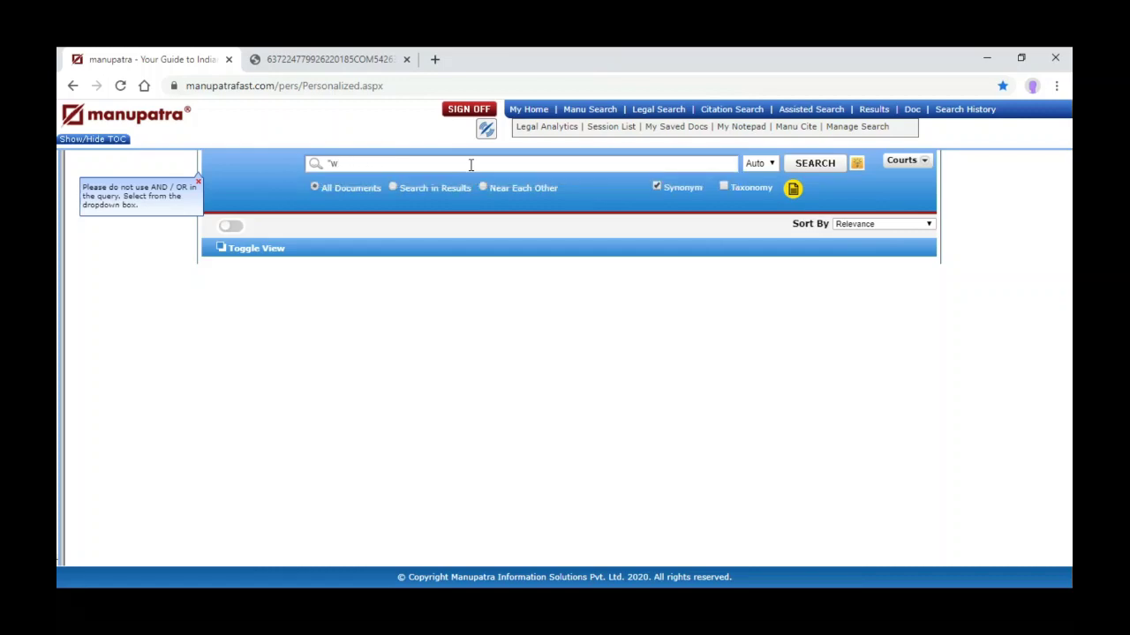
Search all documents for "Arbitration" and narrow the results to the Supreme Court of India
{"action": "type", "text": "Arbitration"}
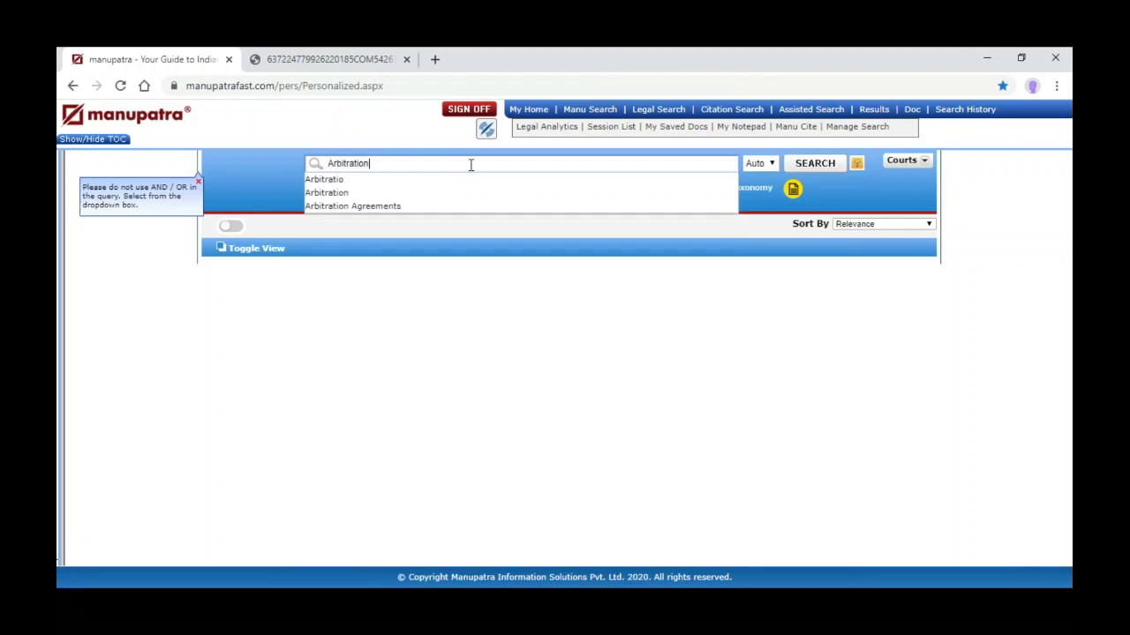
{"action": "key", "text": "Return"}
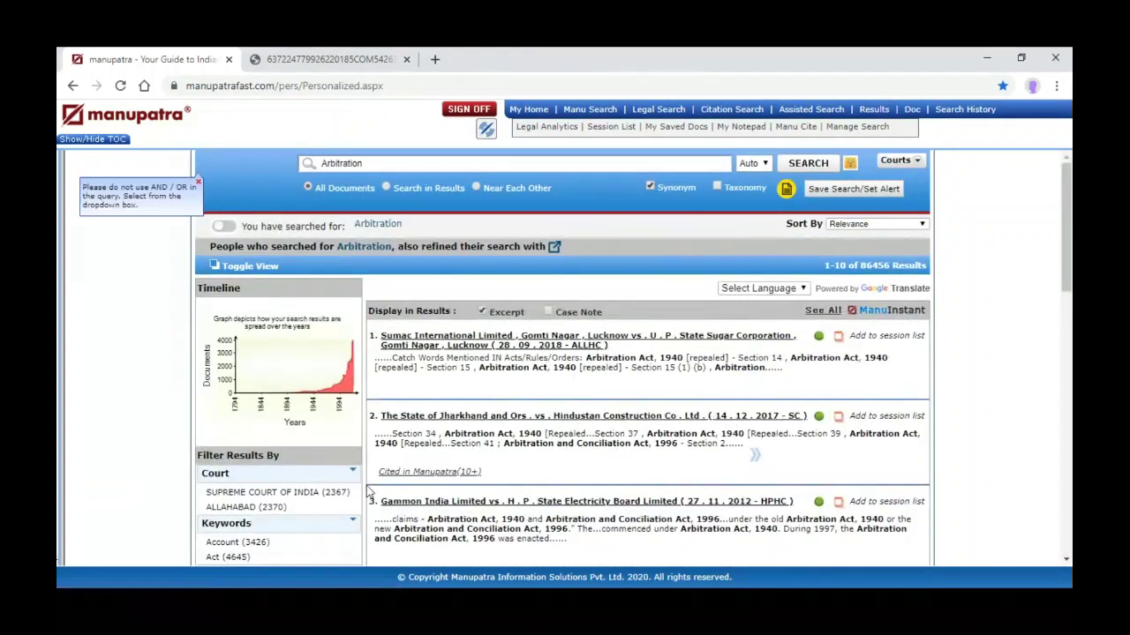
{"action": "left_click", "coordinate": [281, 495]}
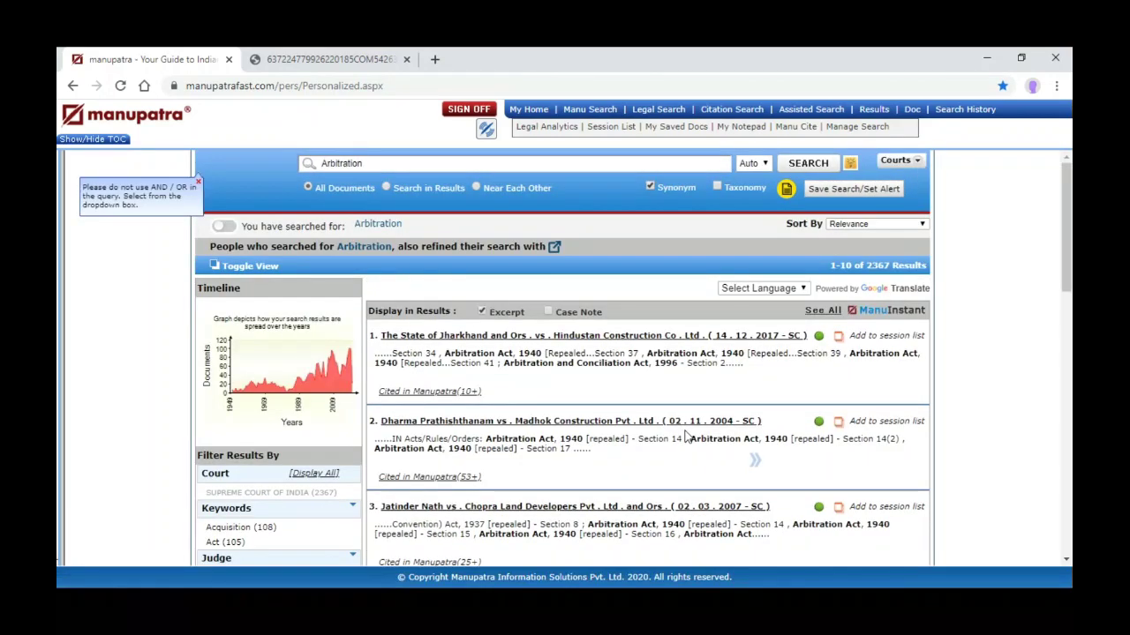
Sort the Supreme Court arbitration results by Cited (Most) and look through the top-ranked judgments
{"action": "left_click", "coordinate": [867, 225]}
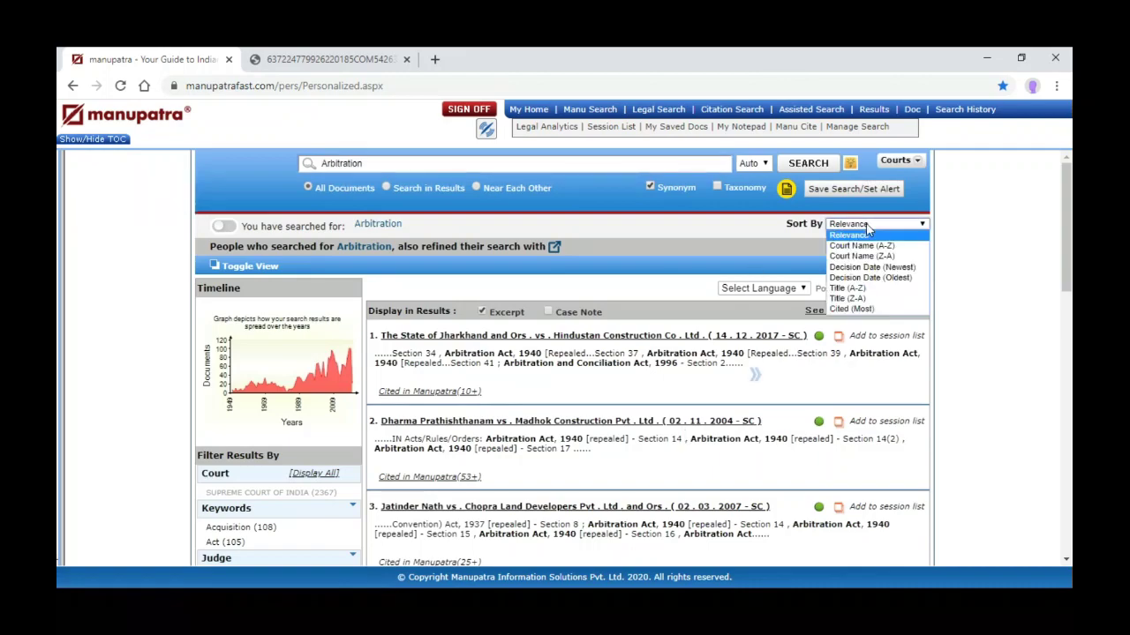
{"action": "key", "text": "Down"}
{"action": "key", "text": "Down"}
{"action": "key", "text": "Down"}
{"action": "key", "text": "Down"}
{"action": "key", "text": "Down"}
{"action": "key", "text": "Down"}
{"action": "key", "text": "Down"}
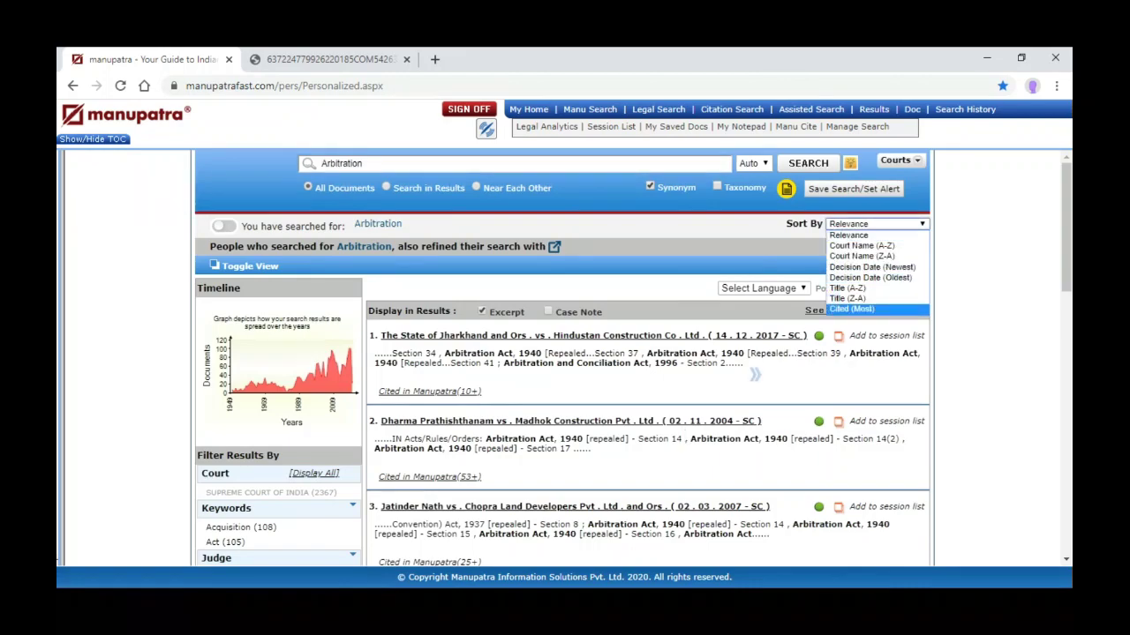
{"action": "left_click", "coordinate": [848, 310]}
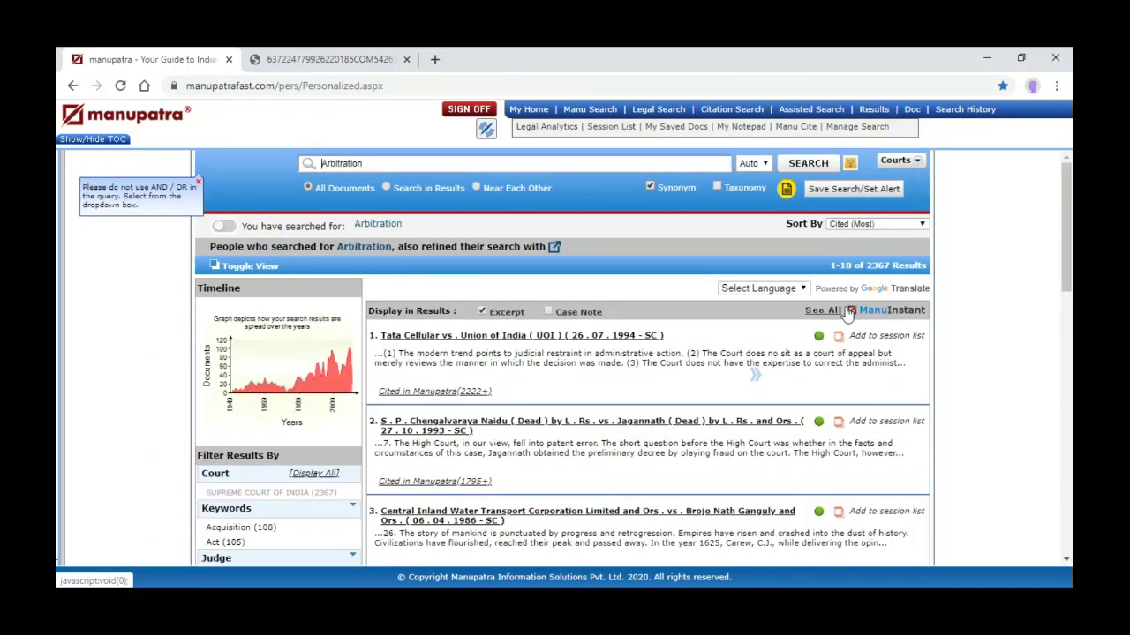
{"action": "left_click_drag", "start_coordinate": [784, 224], "coordinate": [875, 228]}
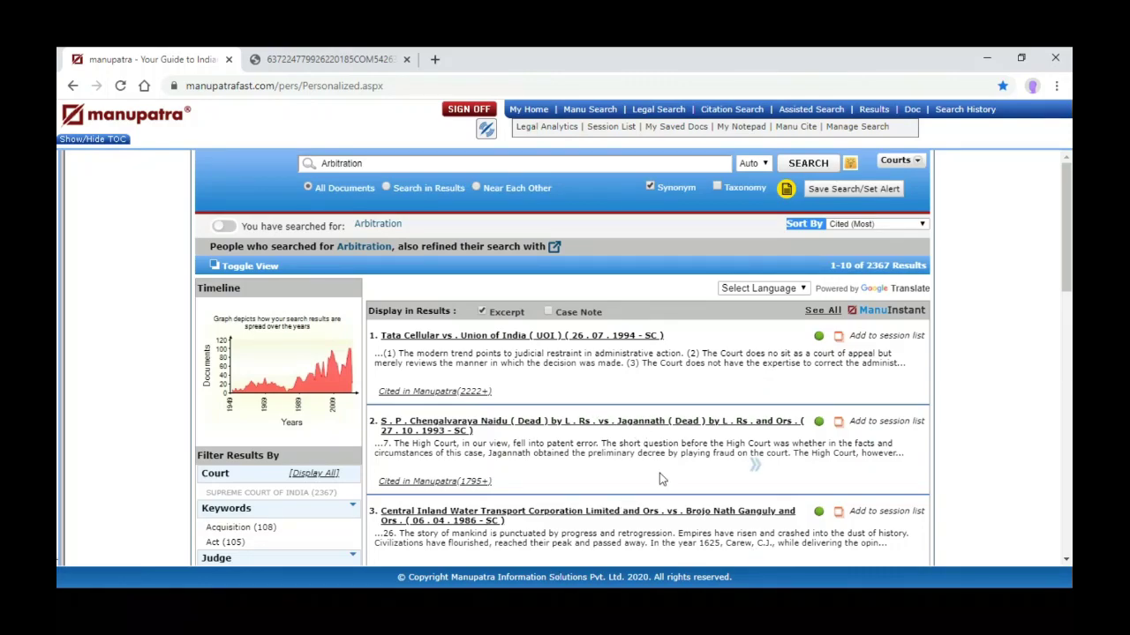
{"action": "scroll", "coordinate": [659, 473], "scroll_direction": "down", "scroll_amount": 1}
{"action": "scroll", "coordinate": [659, 473], "scroll_direction": "down", "scroll_amount": 4}
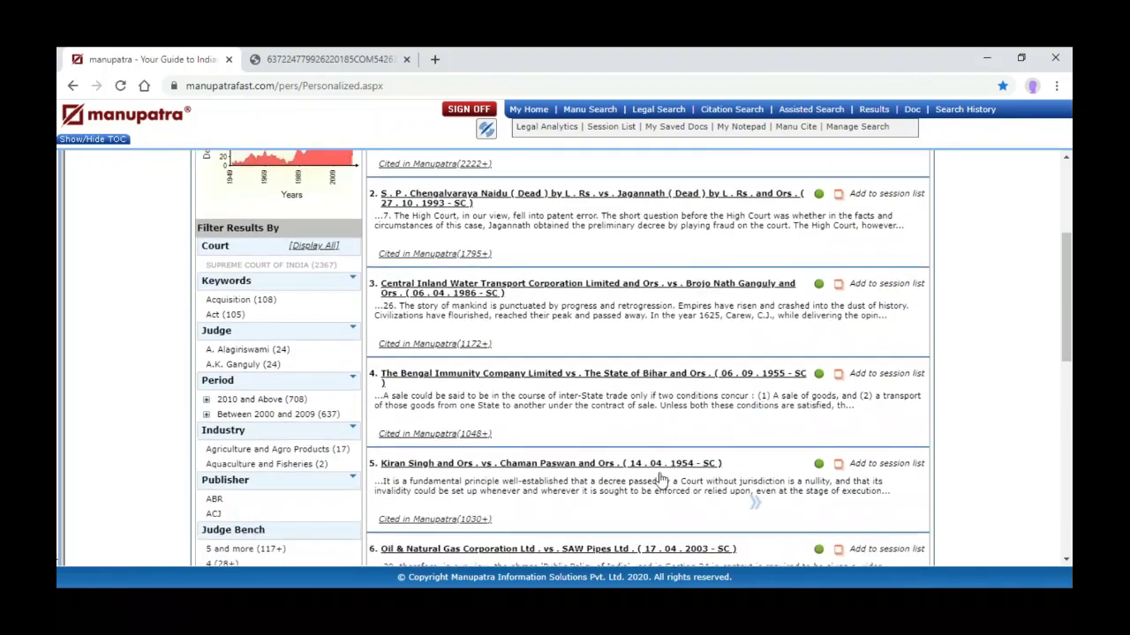
Leave the most-cited arbitration results for the My Home page and sign off from the account
{"action": "scroll", "coordinate": [661, 478], "scroll_direction": "down", "scroll_amount": 1}
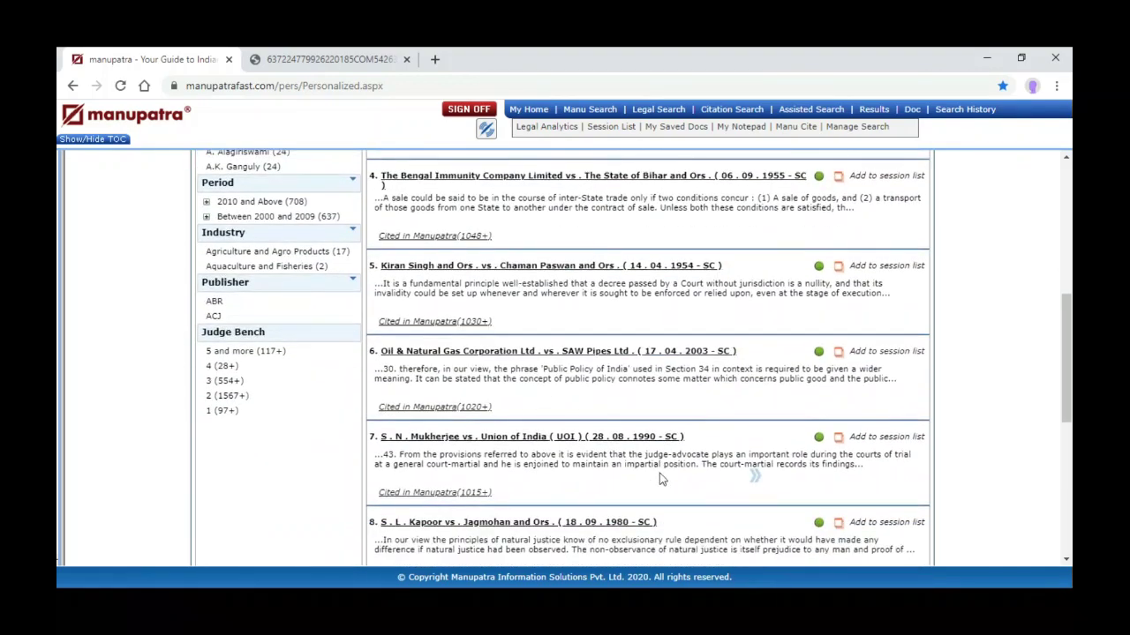
{"action": "scroll", "coordinate": [660, 477], "scroll_direction": "up", "scroll_amount": 3}
{"action": "scroll", "coordinate": [660, 477], "scroll_direction": "up", "scroll_amount": 3}
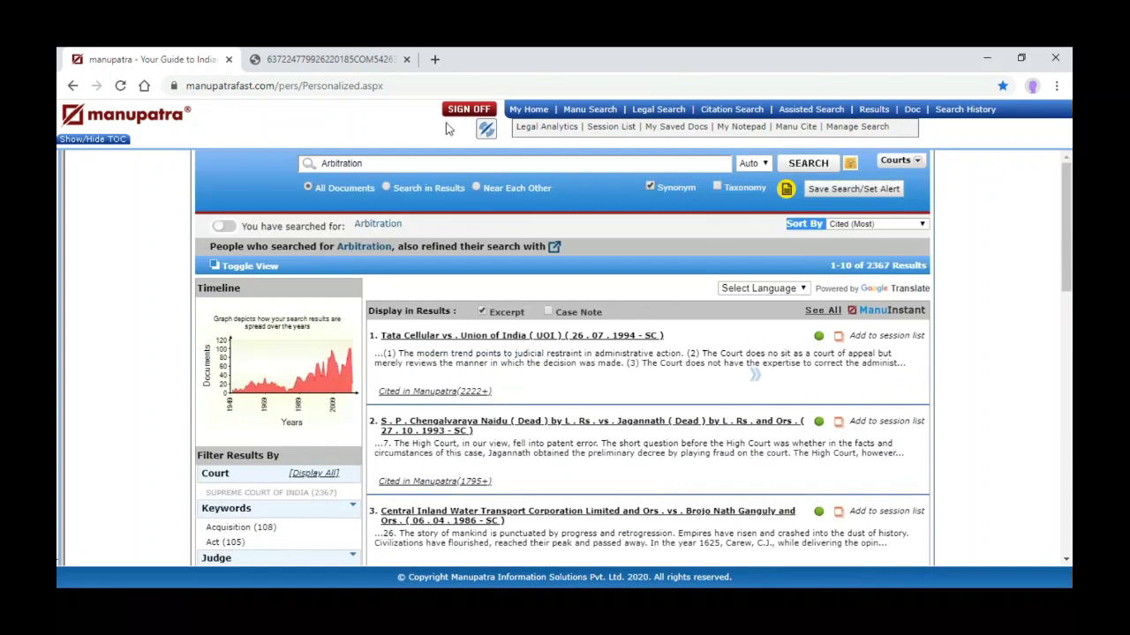
{"action": "left_click", "coordinate": [530, 109]}
{"action": "left_click", "coordinate": [469, 109]}
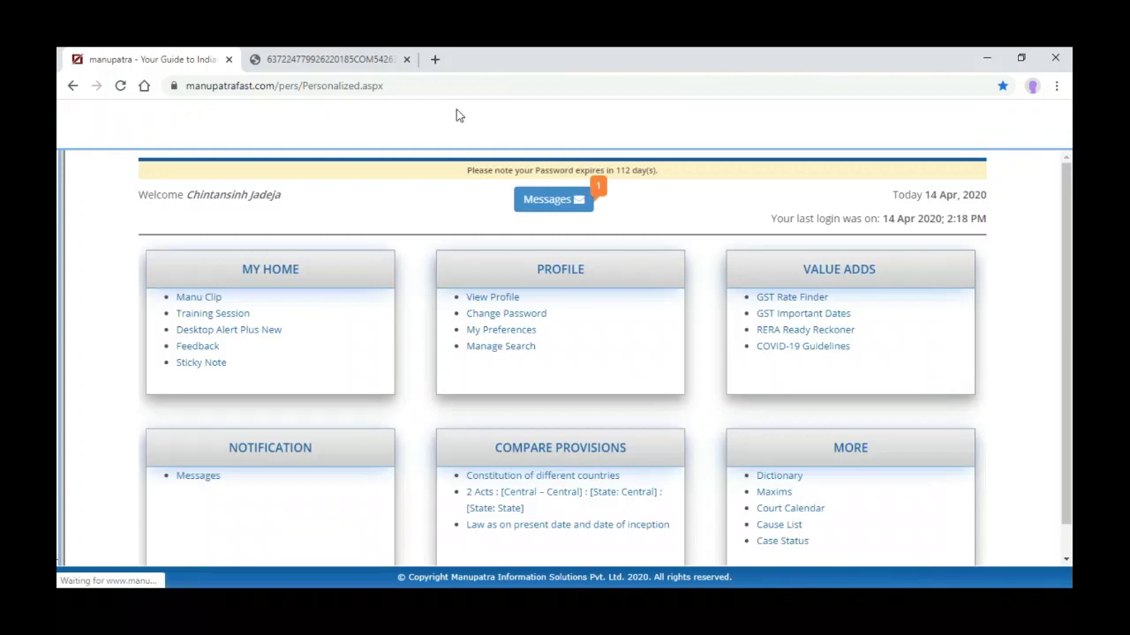
{"action": "left_click", "coordinate": [625, 298]}
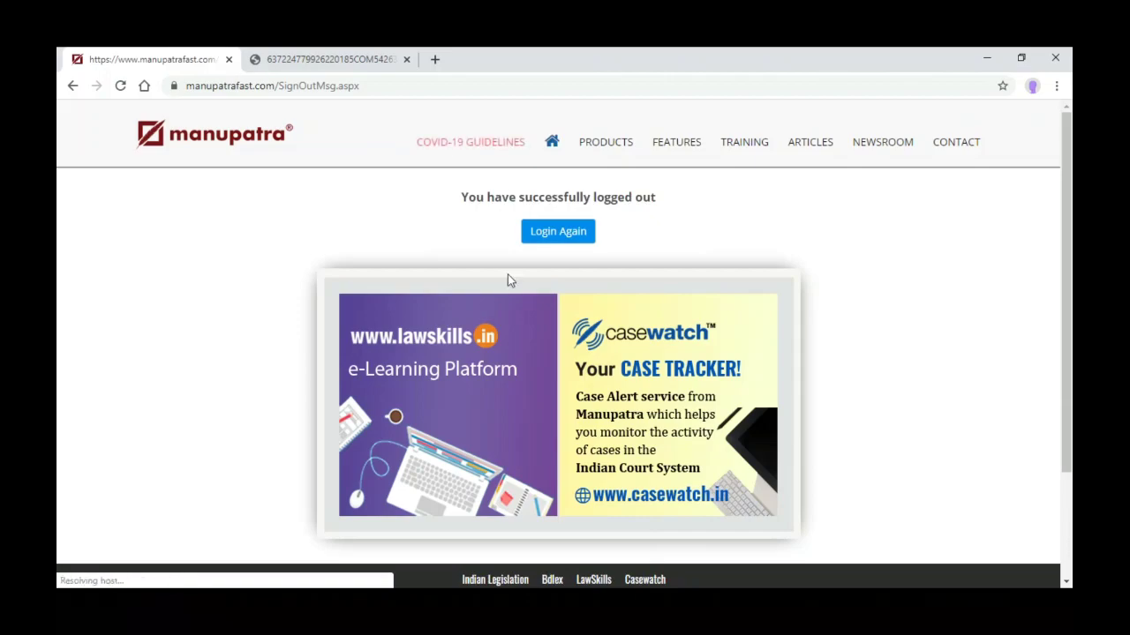
Go to the public home page and look over its key features, training resources and customer support sections
{"action": "left_click", "coordinate": [551, 145]}
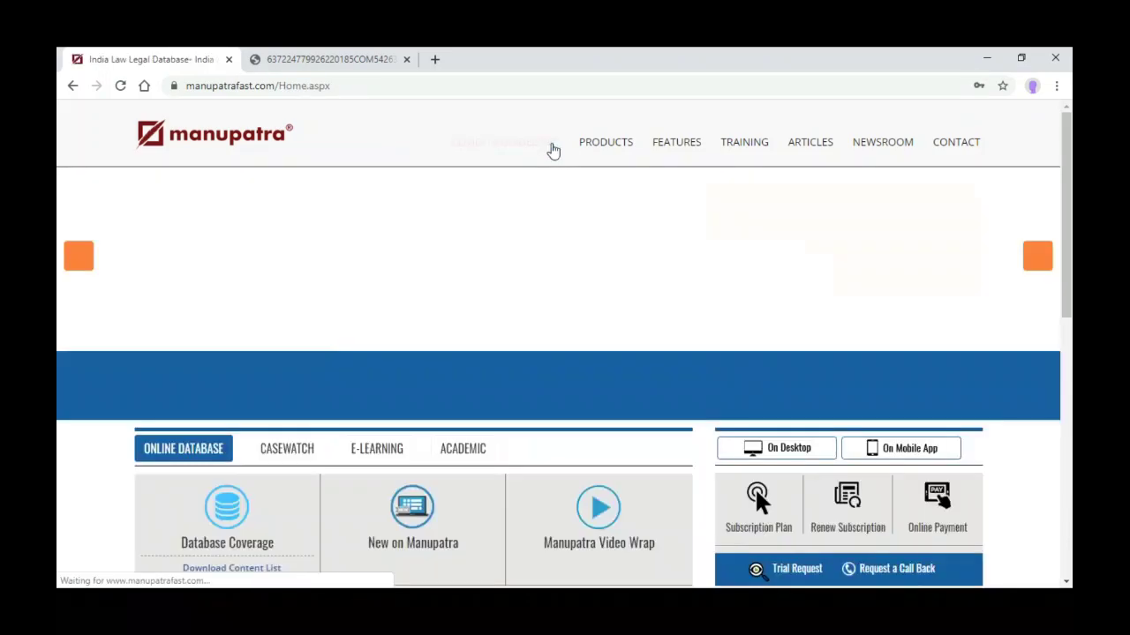
{"action": "scroll", "coordinate": [524, 356], "scroll_direction": "down", "scroll_amount": 3}
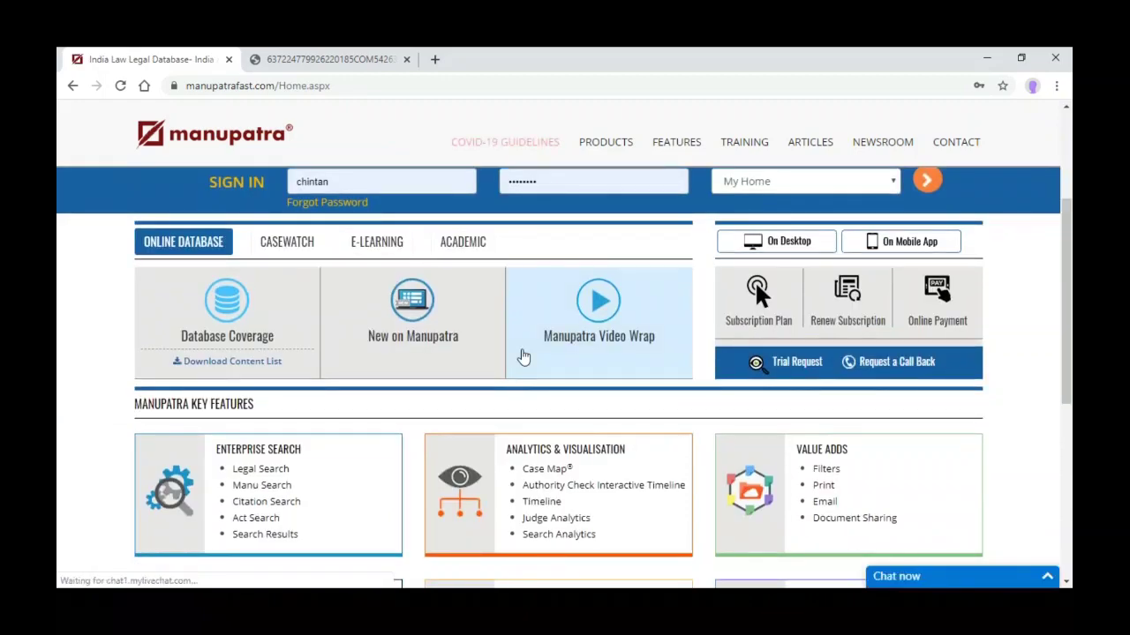
{"action": "scroll", "coordinate": [524, 357], "scroll_direction": "down", "scroll_amount": 1}
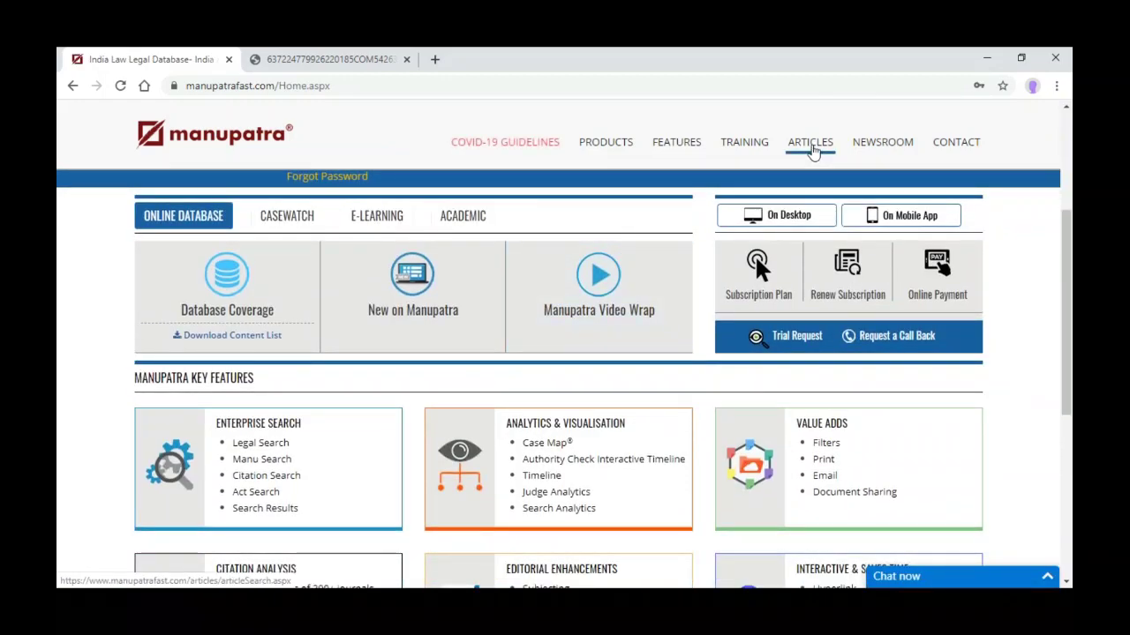
{"action": "scroll", "coordinate": [630, 397], "scroll_direction": "down", "scroll_amount": 5}
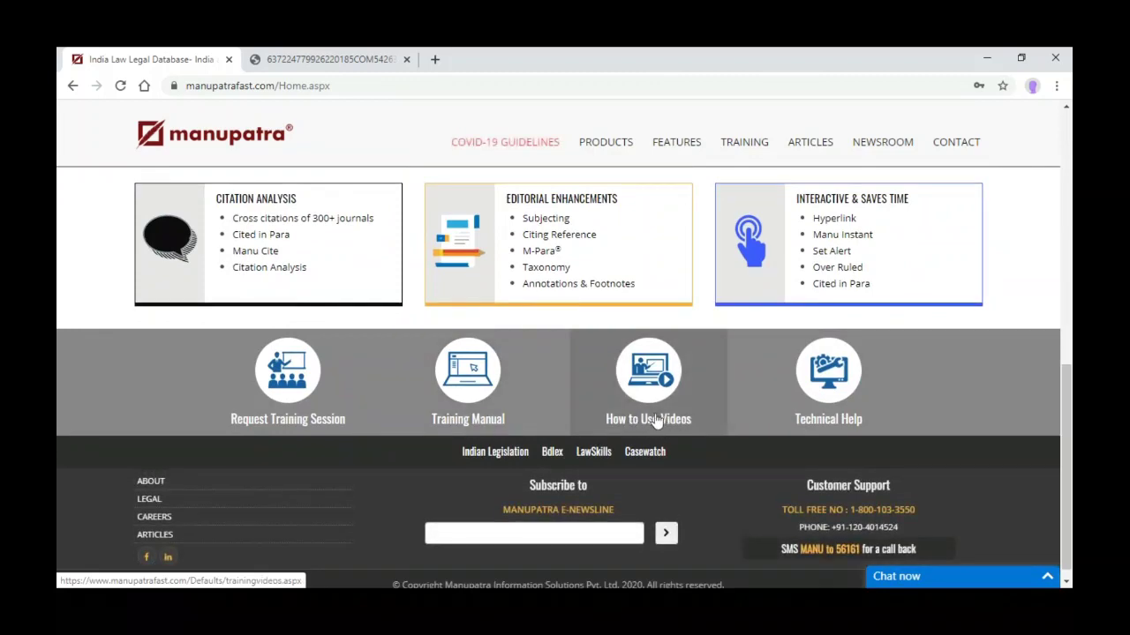
{"action": "scroll", "coordinate": [655, 420], "scroll_direction": "up", "scroll_amount": 6}
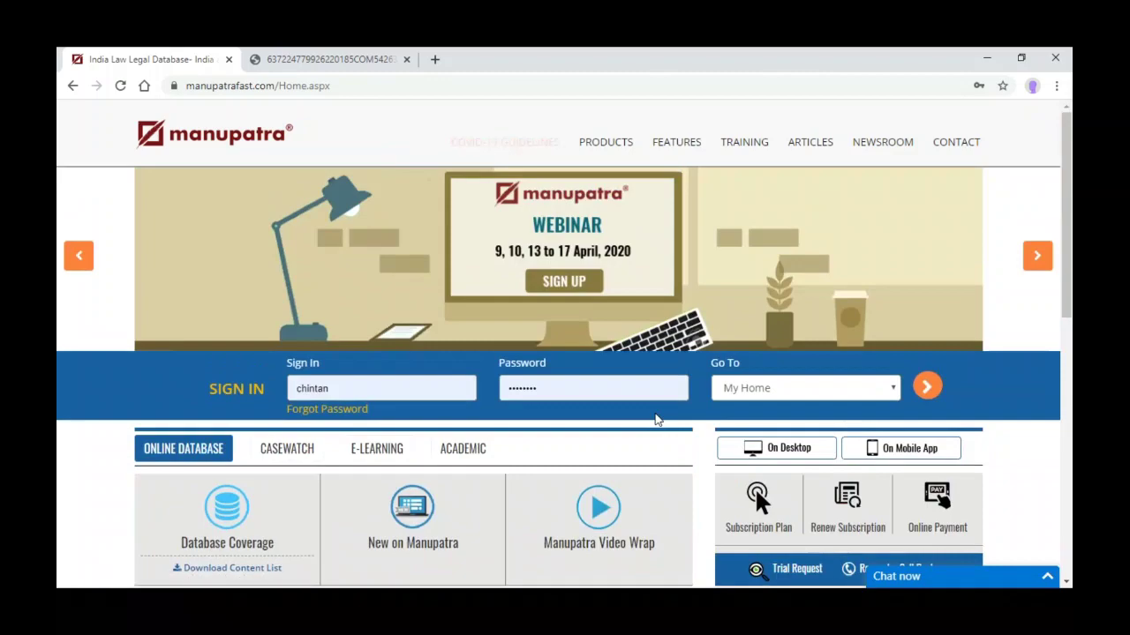